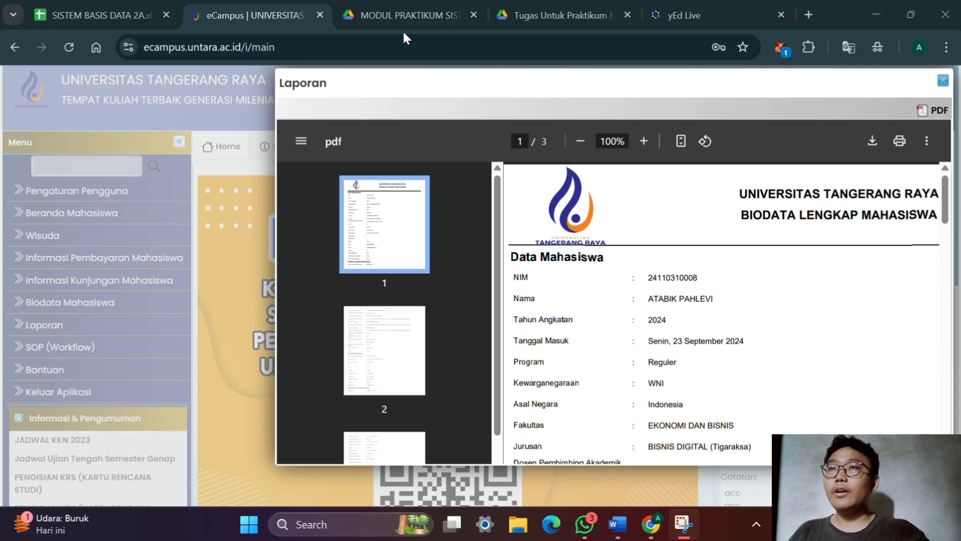
Read the shoe factory case and ERD steps in Tugas Untuk Praktikum ERD.pdf and check the entity list in the Word document
left_click(551, 14)
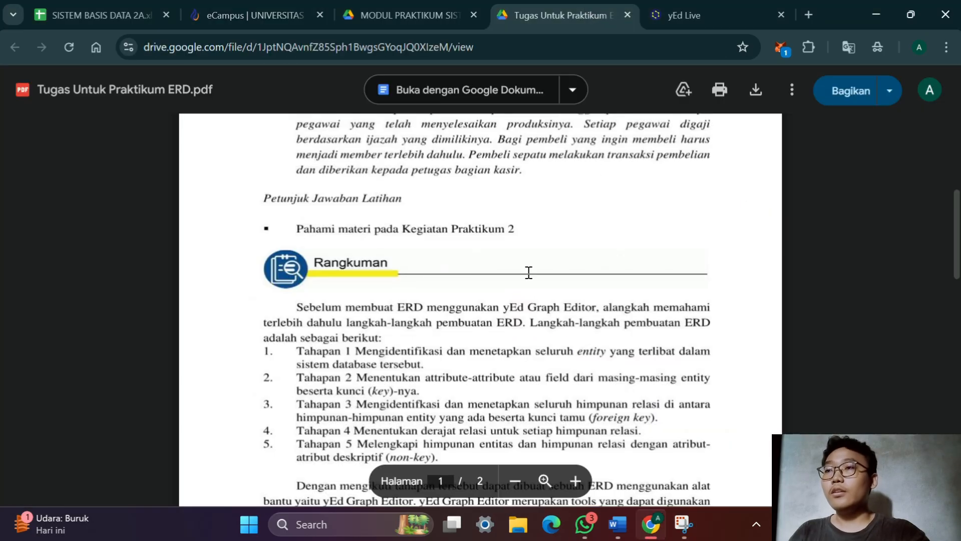
scroll(399, 295, "up", 3)
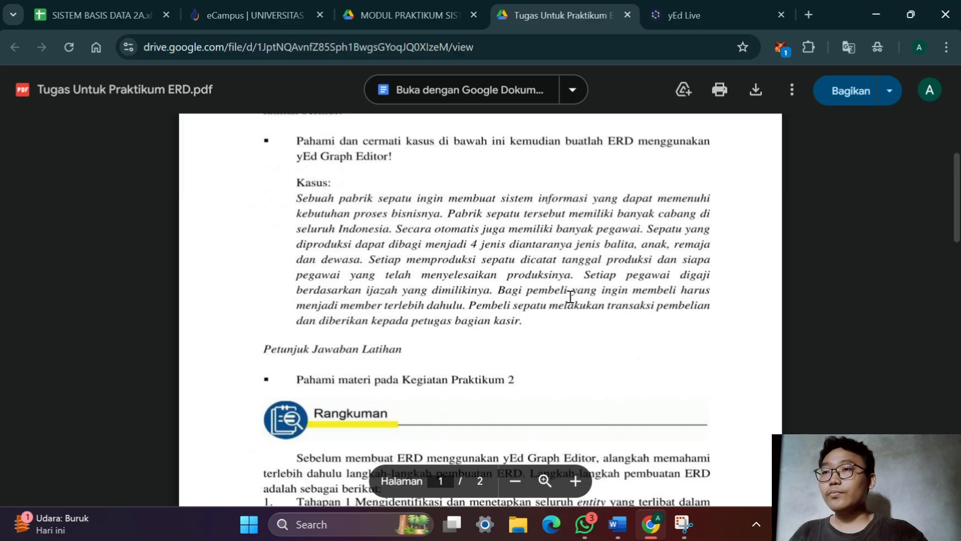
scroll(494, 353, "down", 2)
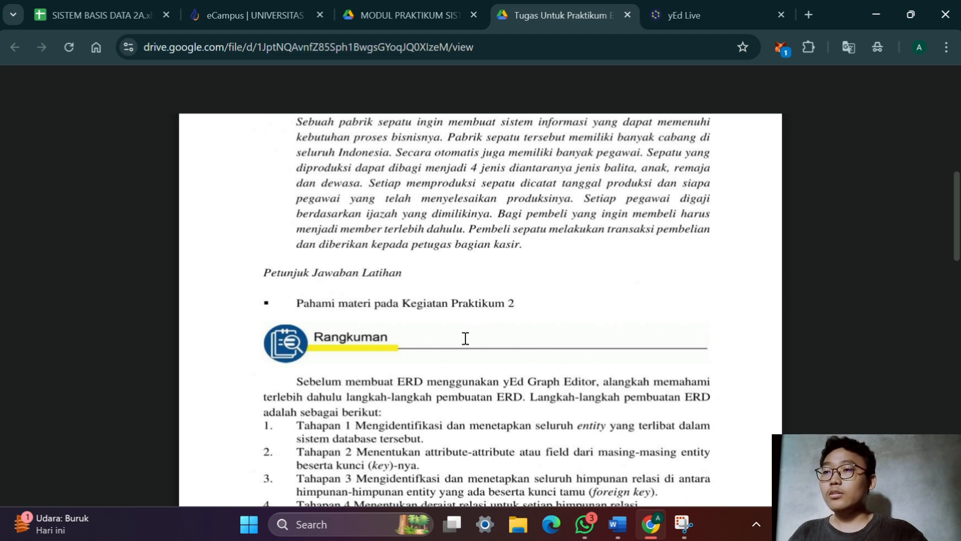
scroll(464, 338, "down", 2)
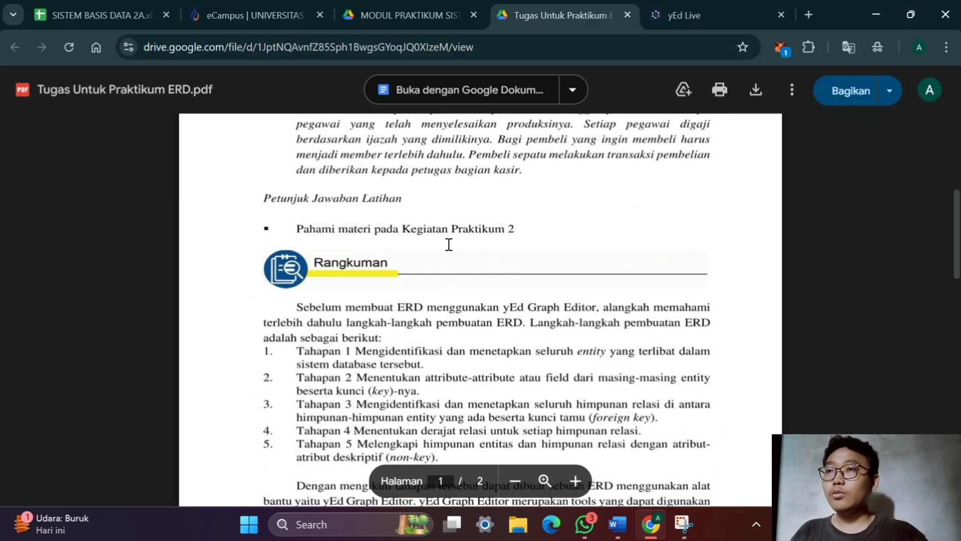
scroll(449, 245, "up", 2)
scroll(406, 309, "down", 3)
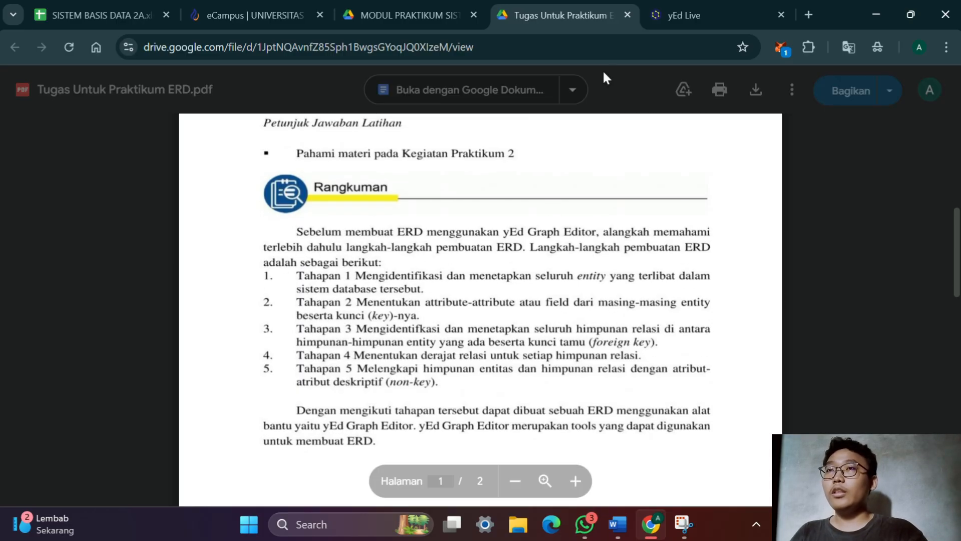
left_click(719, 13)
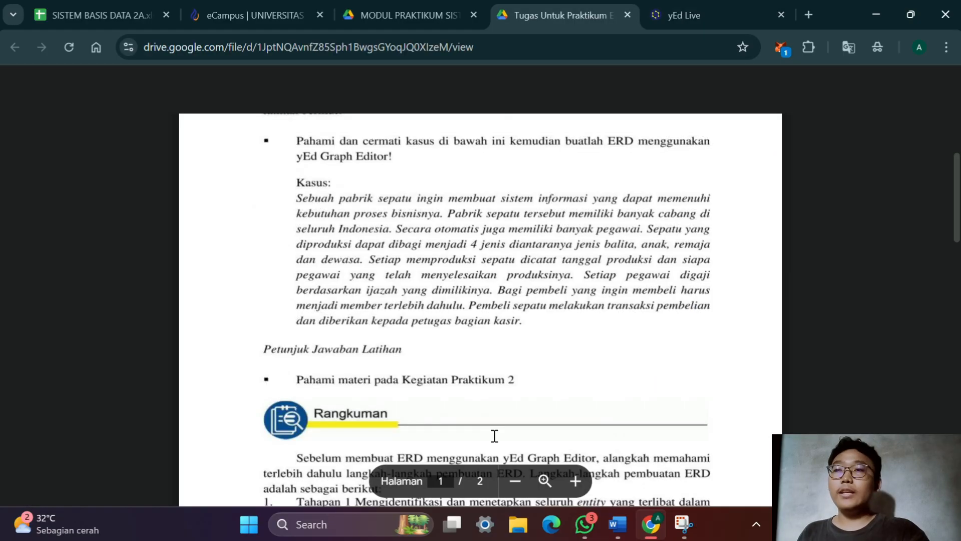
scroll(495, 451, "down", 2)
scroll(497, 481, "up", 4)
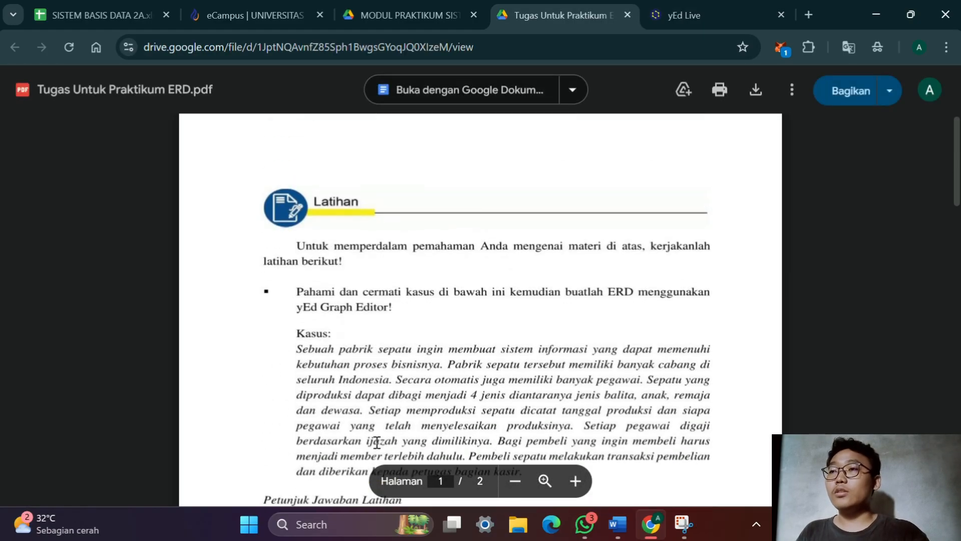
key("alt+Tab")
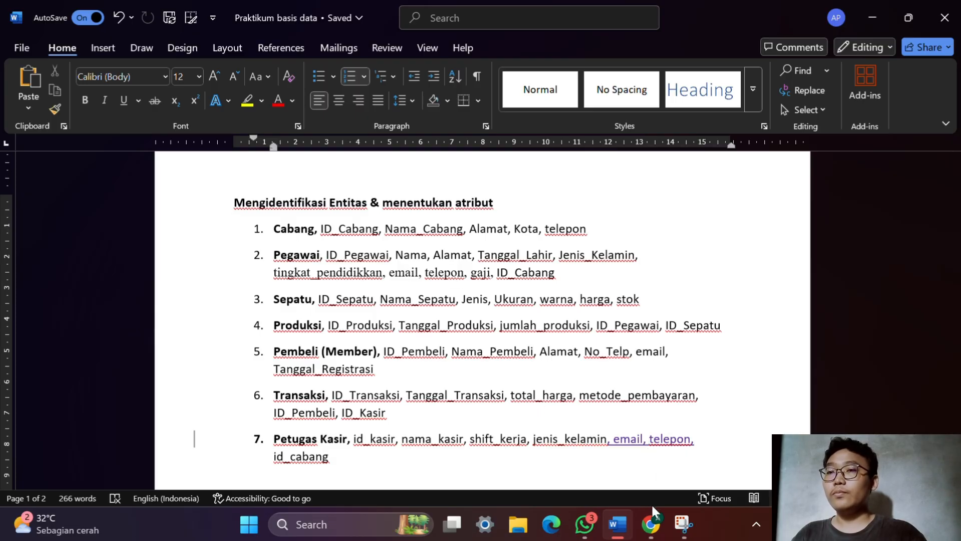
key("alt+Tab")
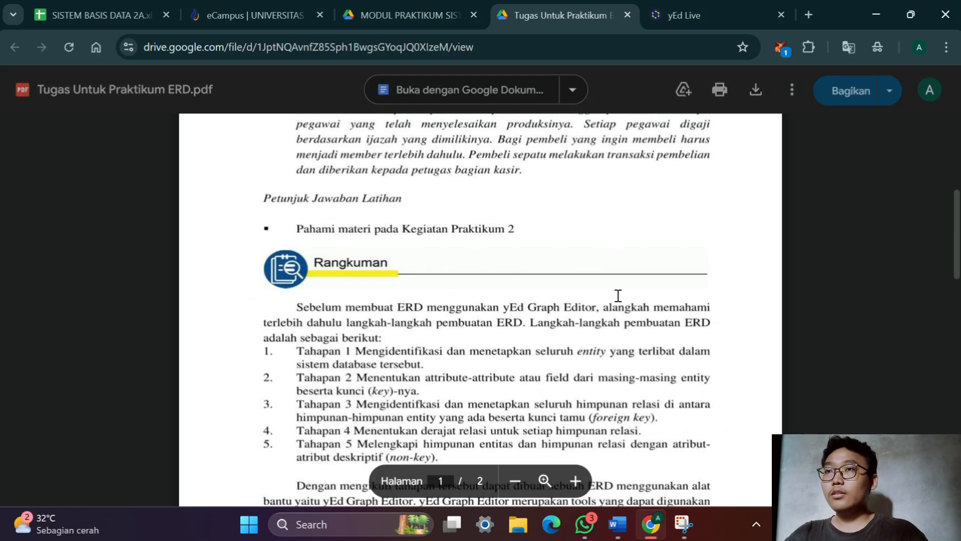
Switch to yEd Live, add an Entity Relationship rectangle to the empty diagram and label it "cabang"
left_click(719, 7)
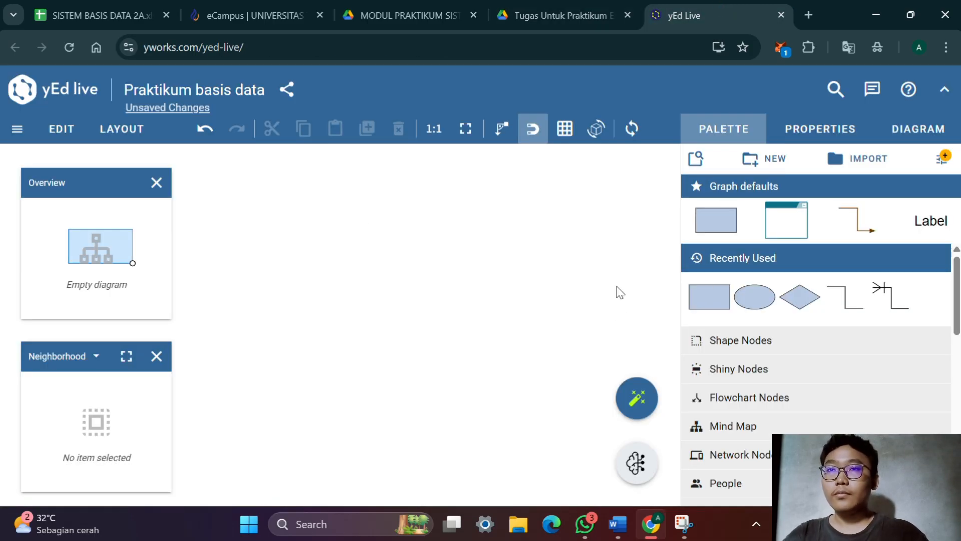
scroll(716, 307, "down", 1)
scroll(716, 308, "down", 3)
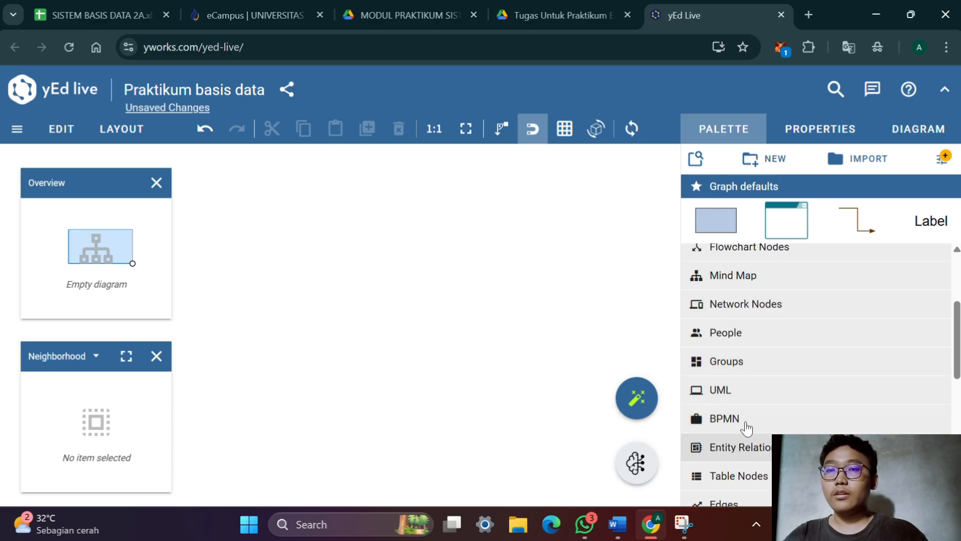
left_click(746, 441)
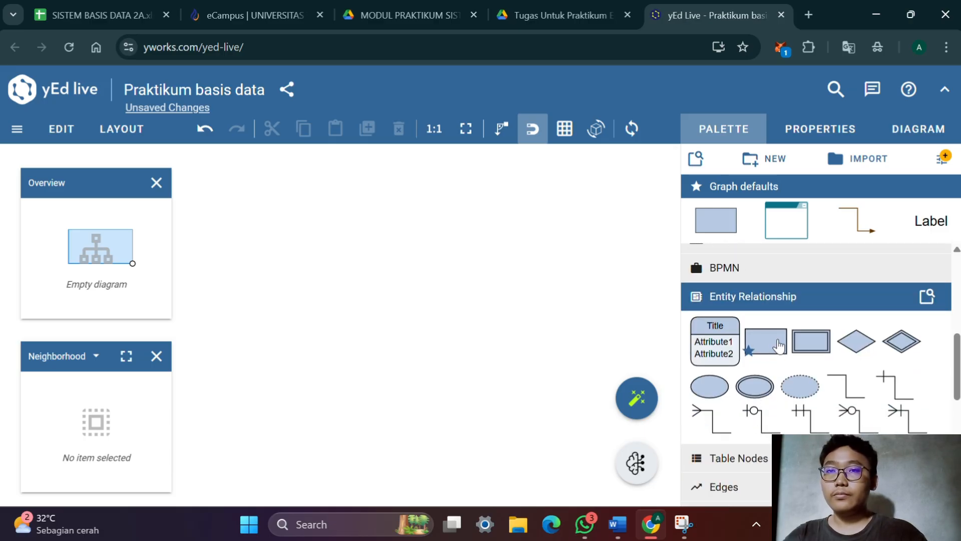
left_click_drag(765, 348, 315, 252)
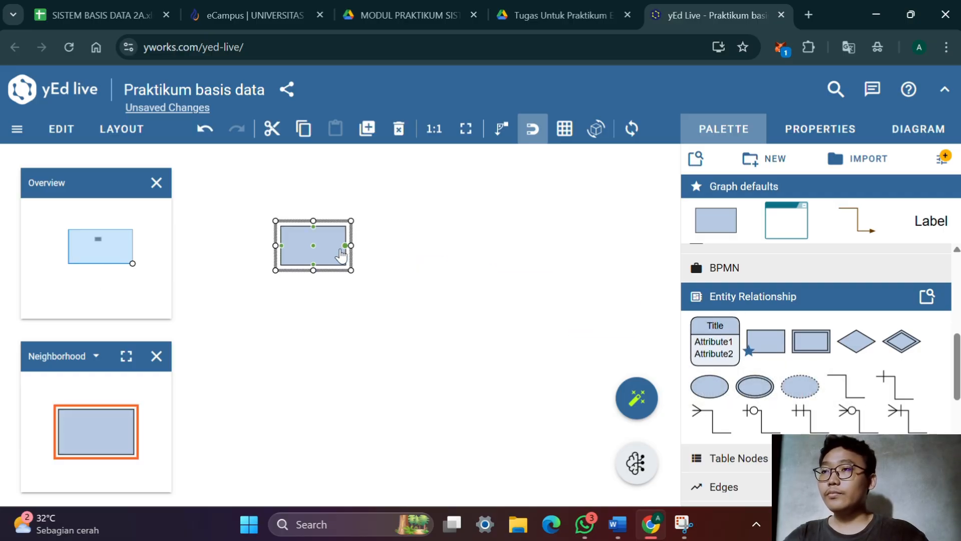
double_click(331, 253)
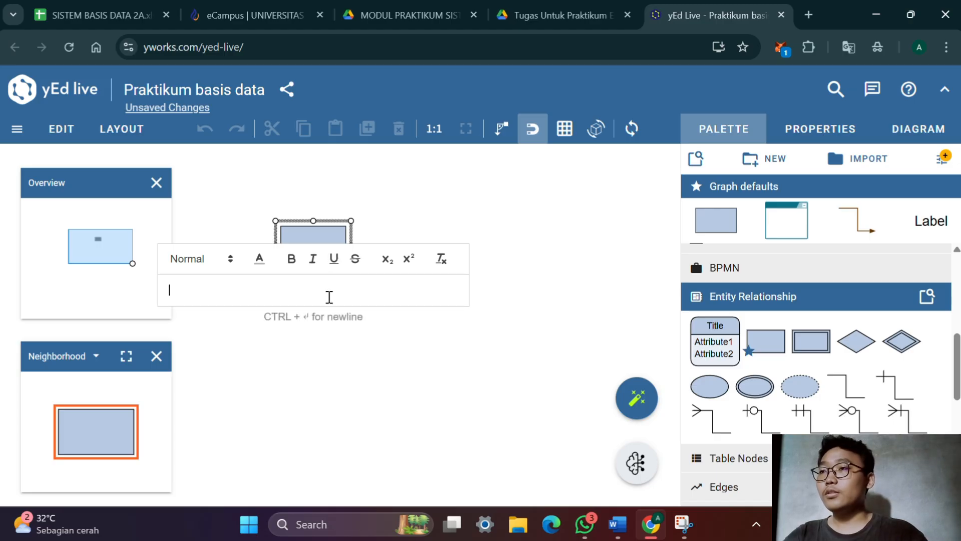
type("c")
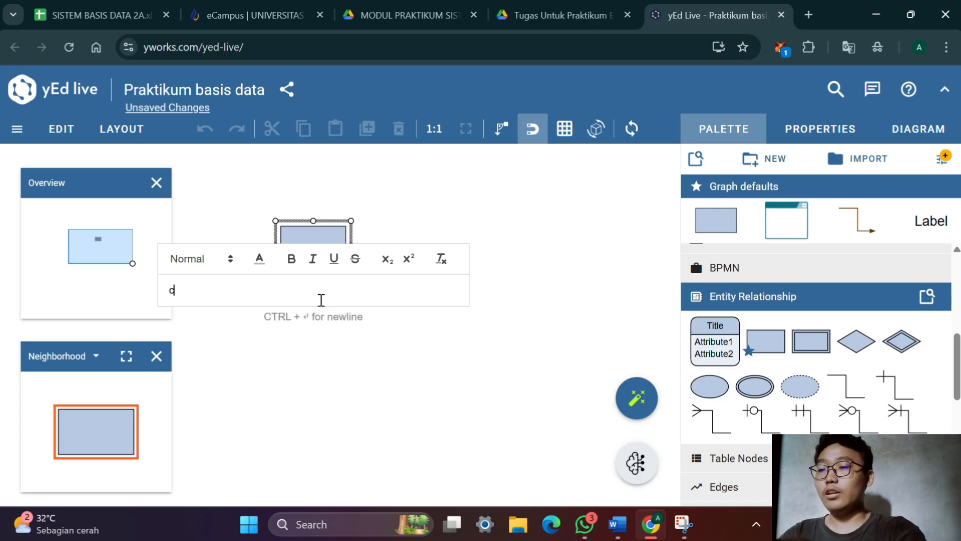
type("abang")
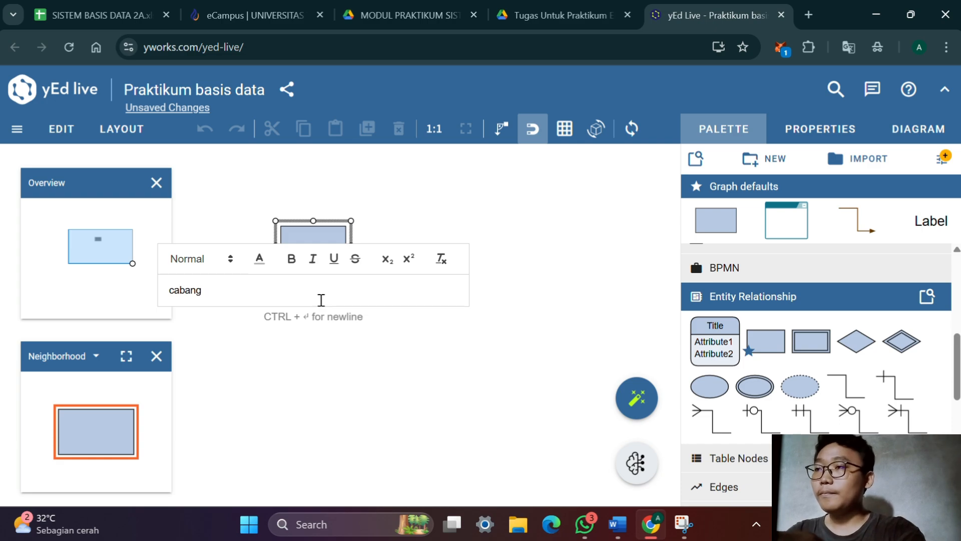
key("Return")
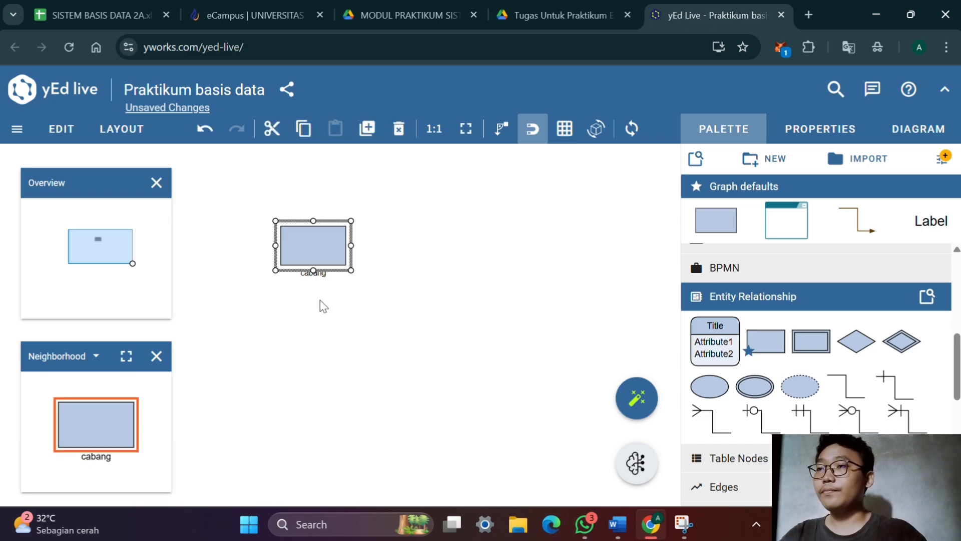
Set the placement of the cabang label to Stretch Center so the text sits inside the rectangle
left_click(318, 274)
scroll(655, 299, "down", 4)
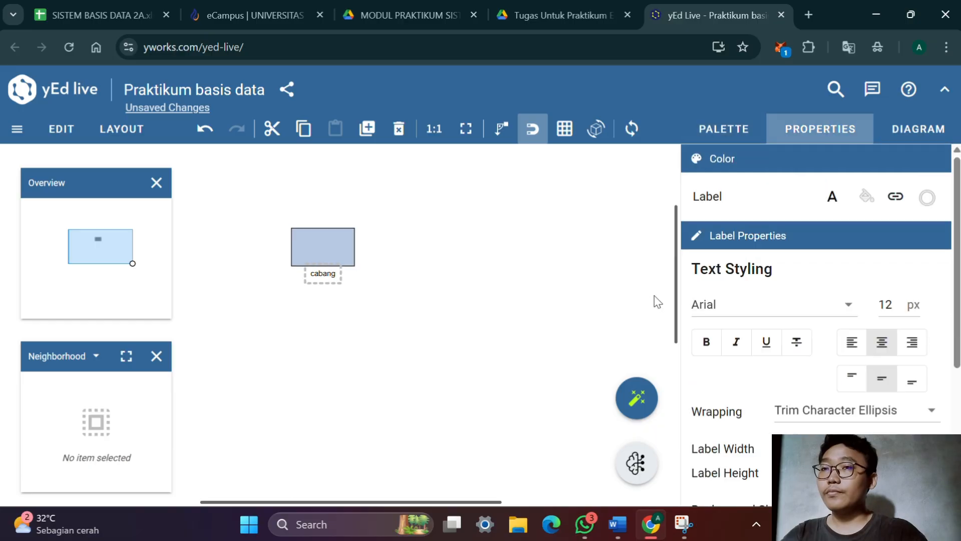
scroll(731, 300, "down", 3)
scroll(817, 301, "down", 1)
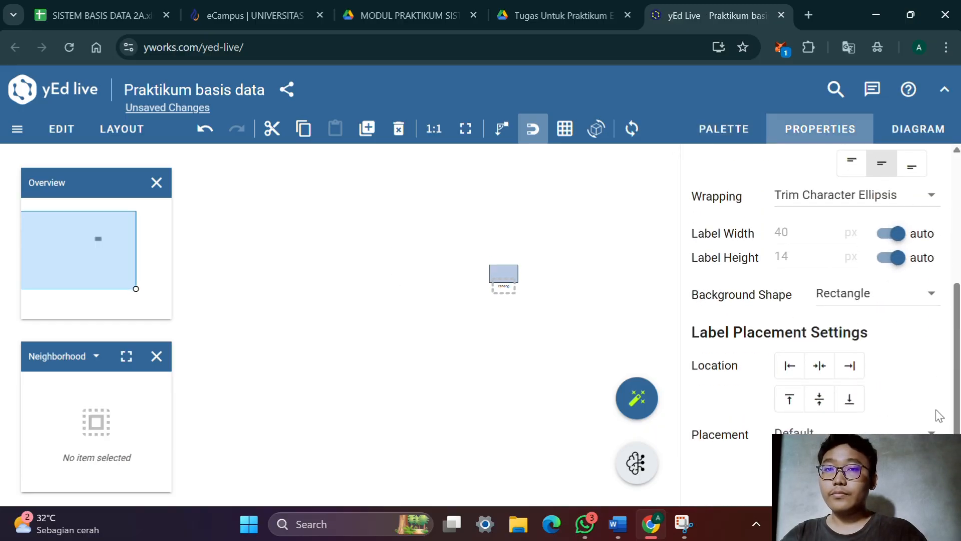
left_click(935, 429)
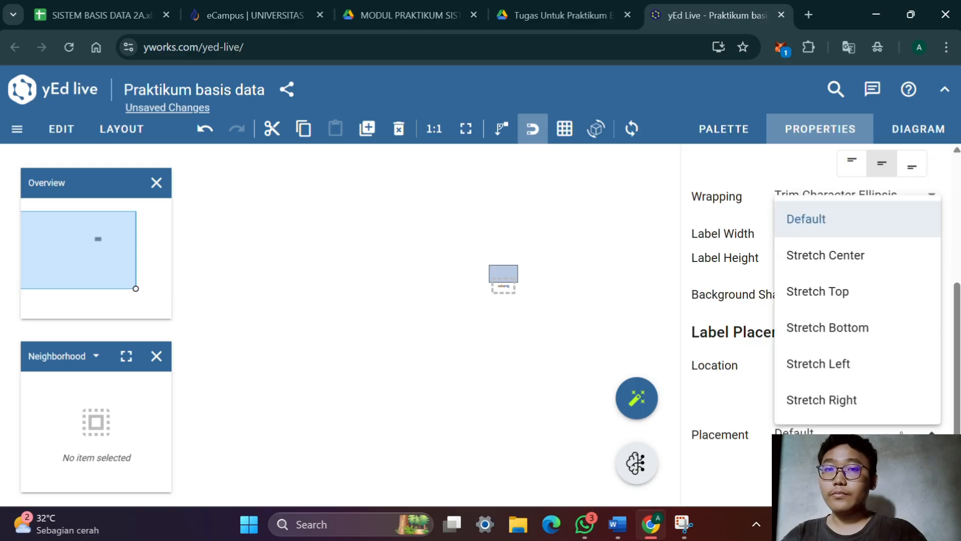
left_click(807, 275)
scroll(526, 340, "up", 5)
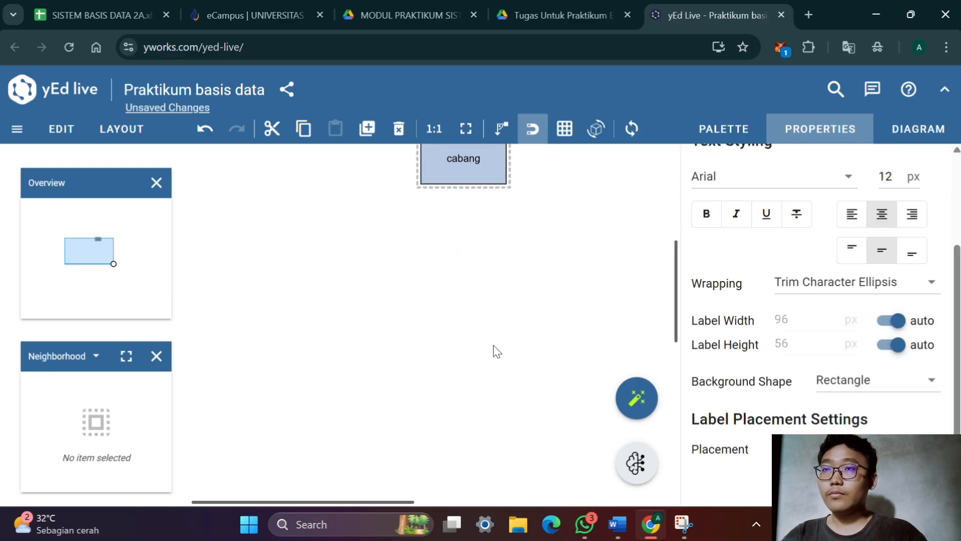
left_click_drag(492, 333, 443, 448)
left_click_drag(476, 314, 449, 356)
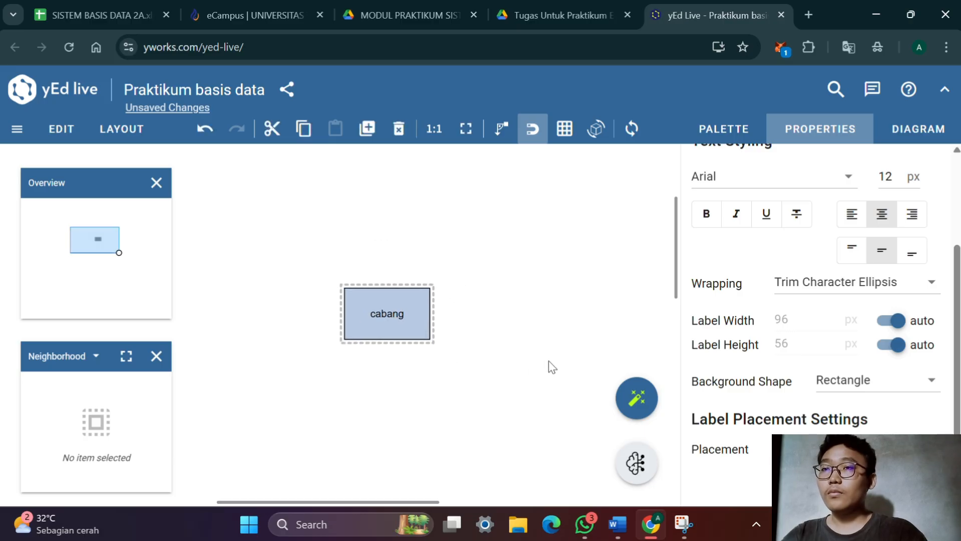
left_click_drag(525, 340, 425, 339)
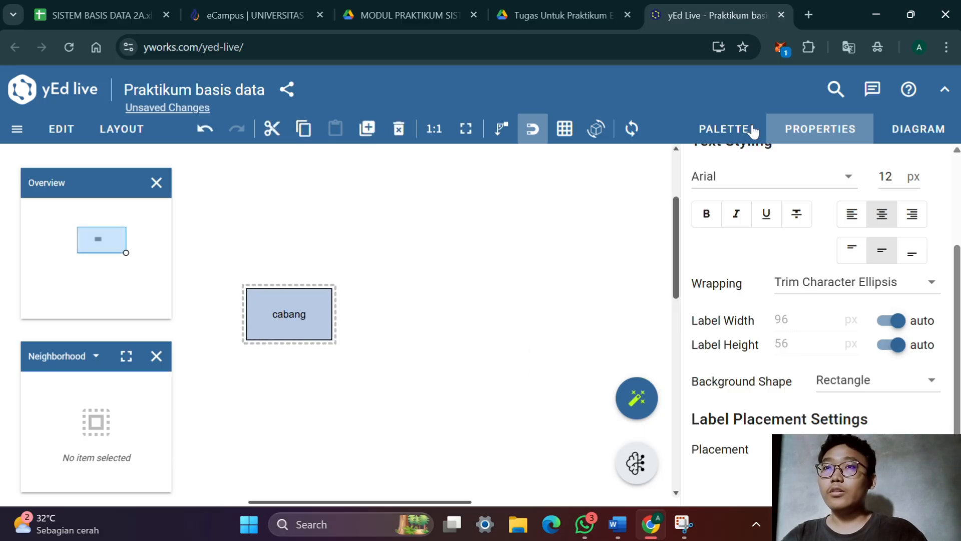
Add a second entity rectangle beside cabang, label it "pegawai" and move the label to the rectangle's center
left_click(722, 146)
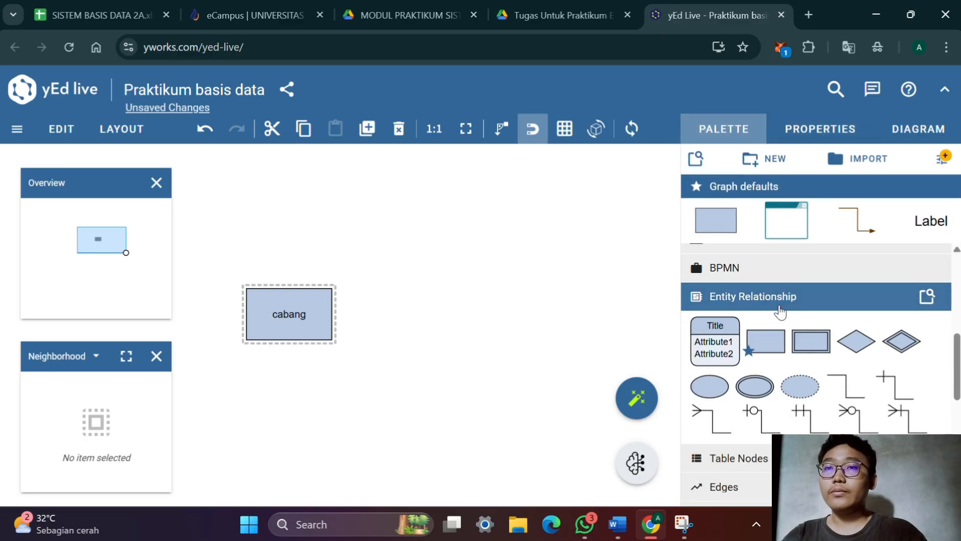
left_click_drag(765, 341, 459, 308)
double_click(484, 303)
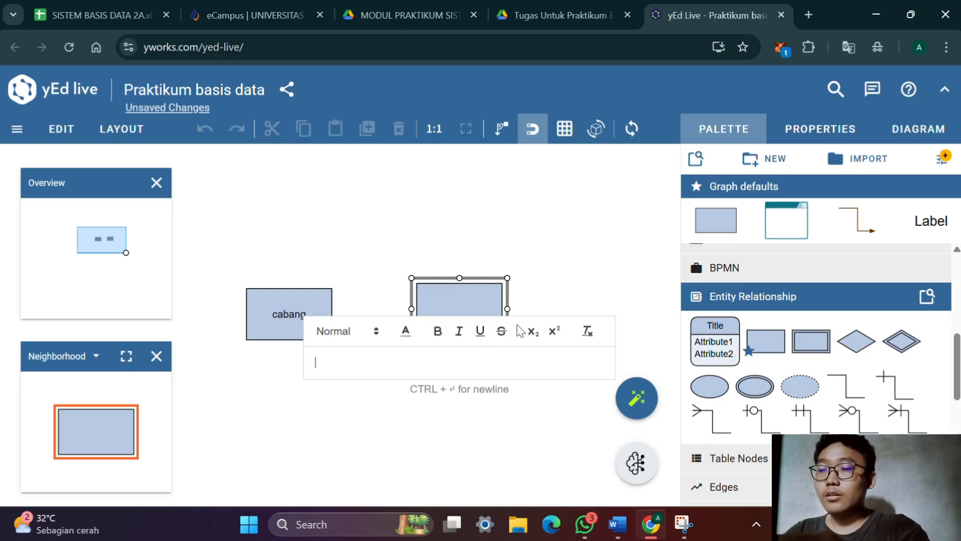
type("pe")
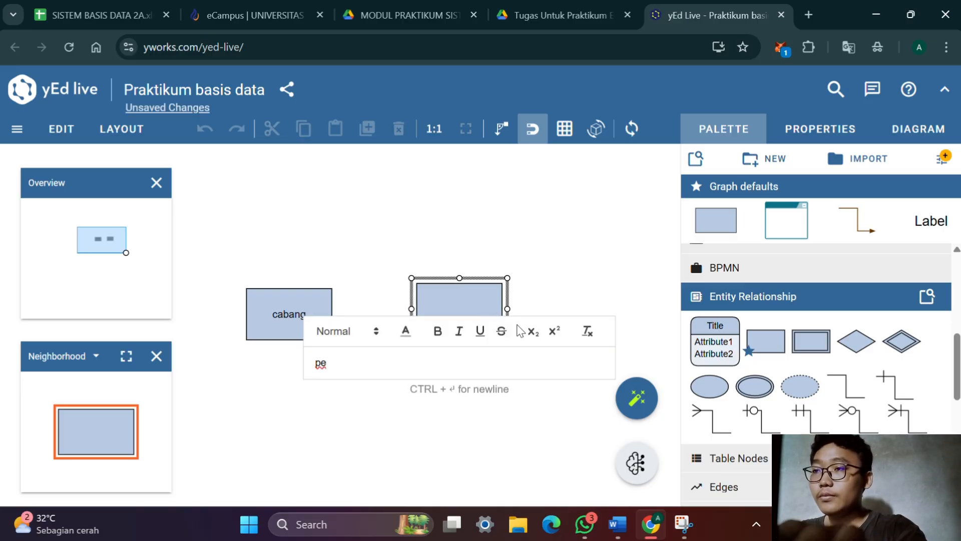
type("gawai")
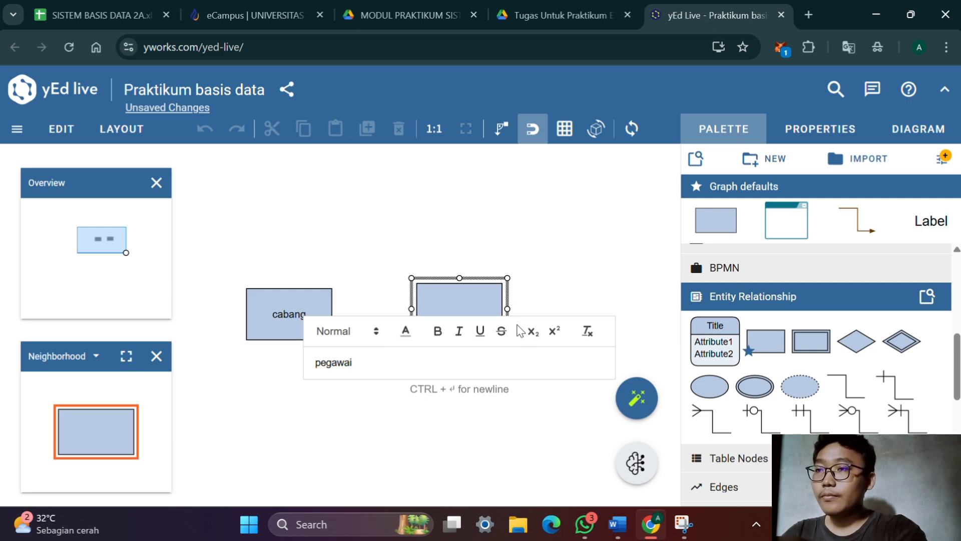
key("Return")
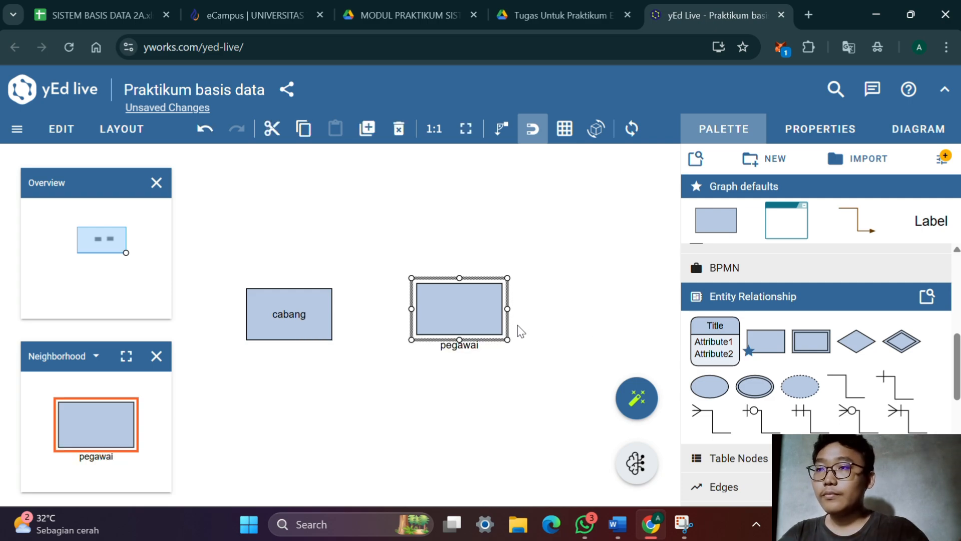
left_click(465, 359)
left_click_drag(457, 345, 460, 309)
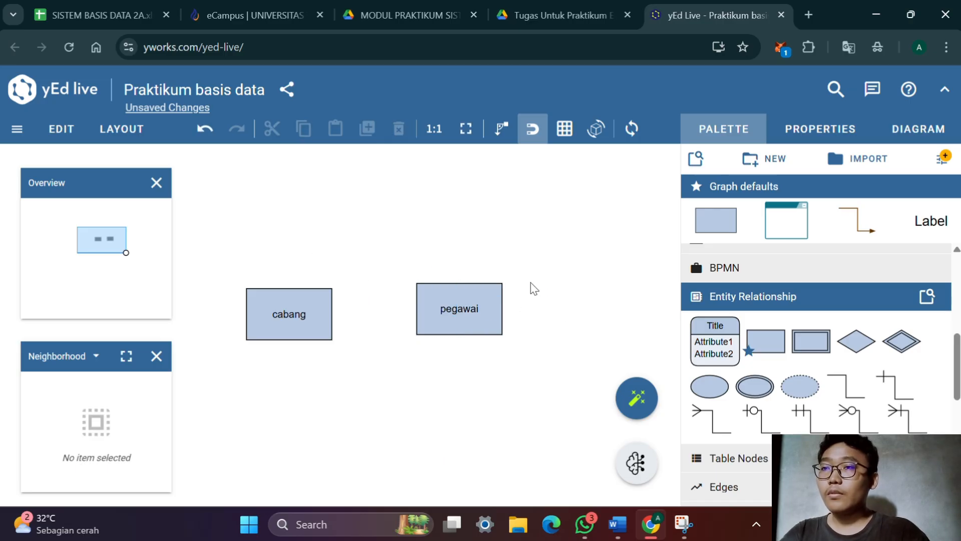
Duplicate the pegawai entity and label the copy "petugas_kasir"
left_click(465, 318)
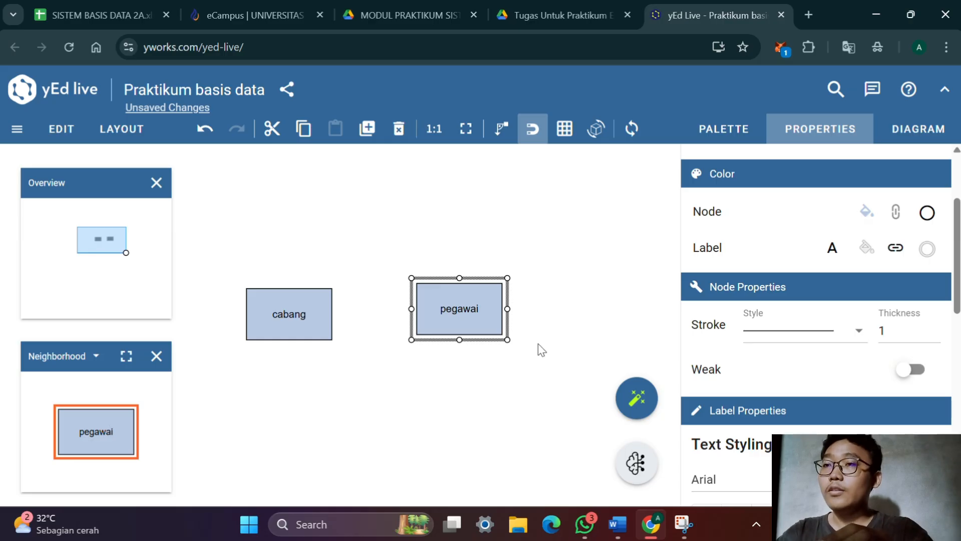
key("ctrl+d")
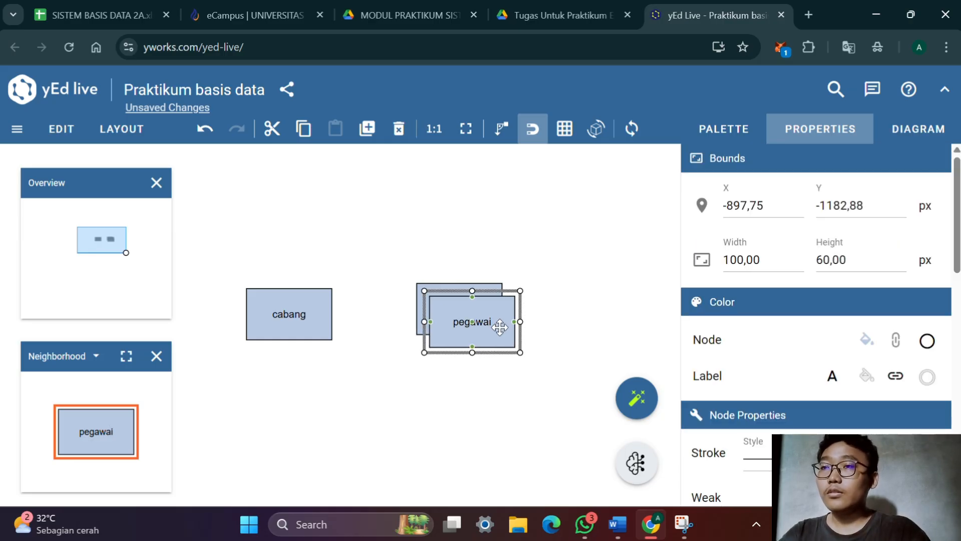
double_click(500, 327)
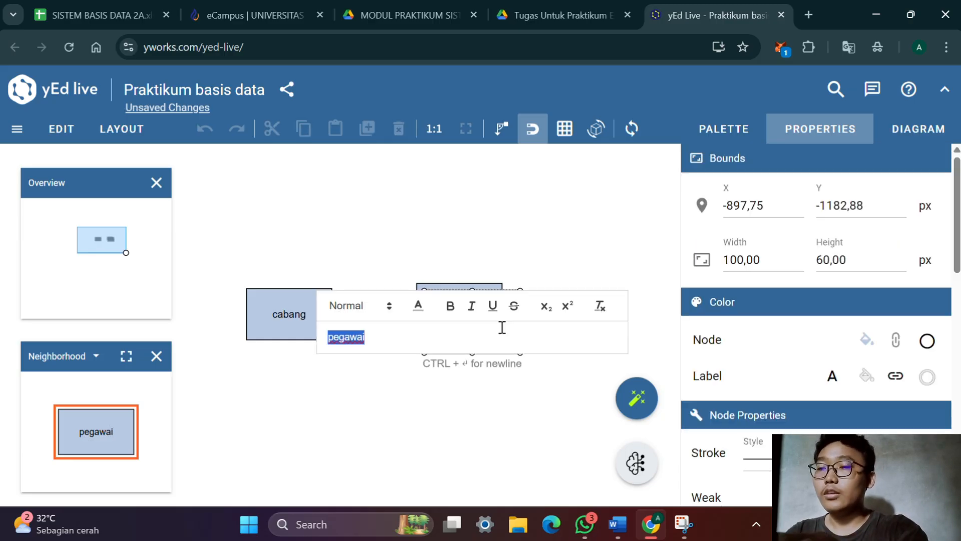
type("pet")
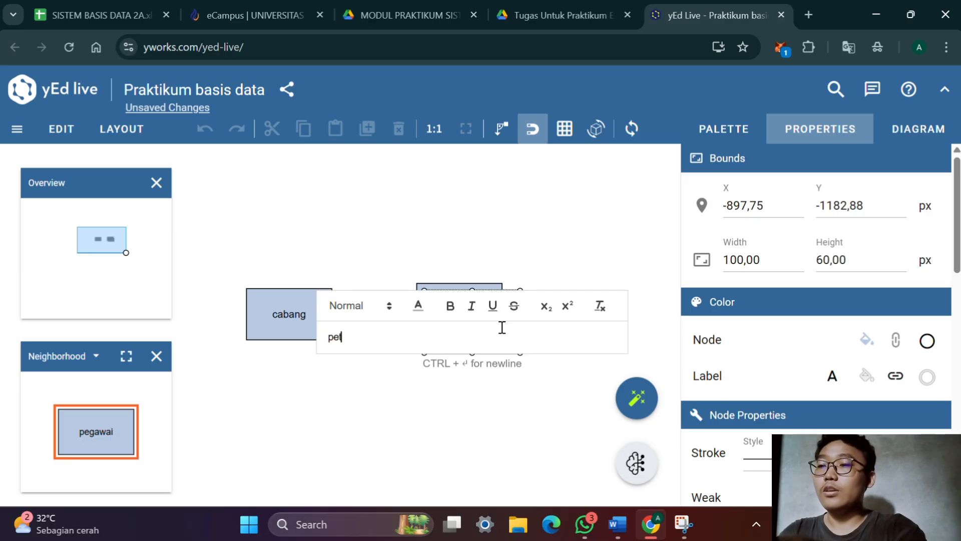
type("ugas")
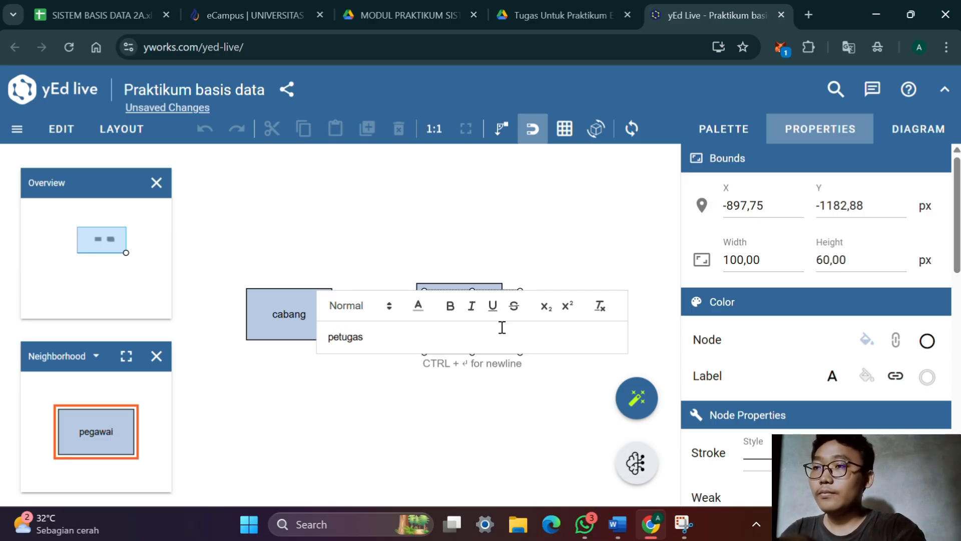
type(" k")
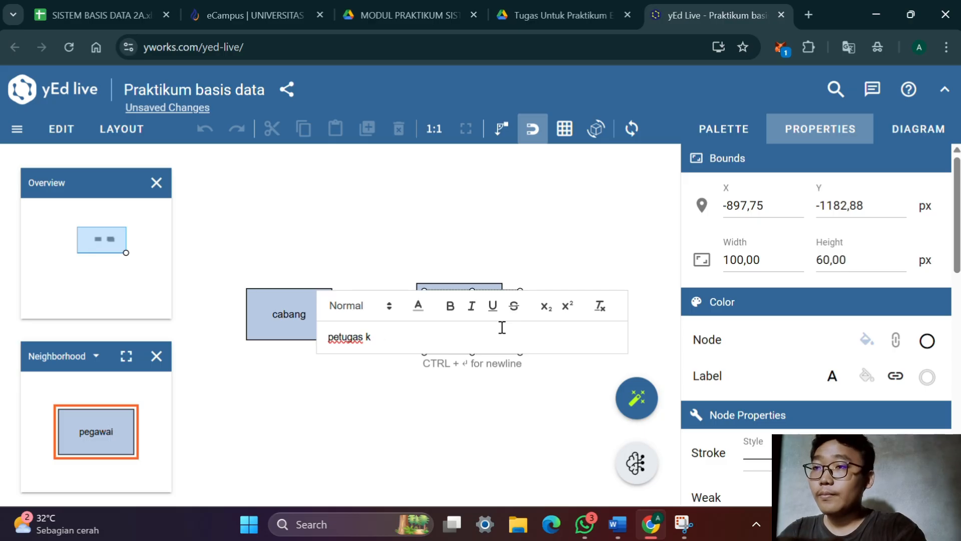
key("BackSpace")
key("BackSpace")
type("_")
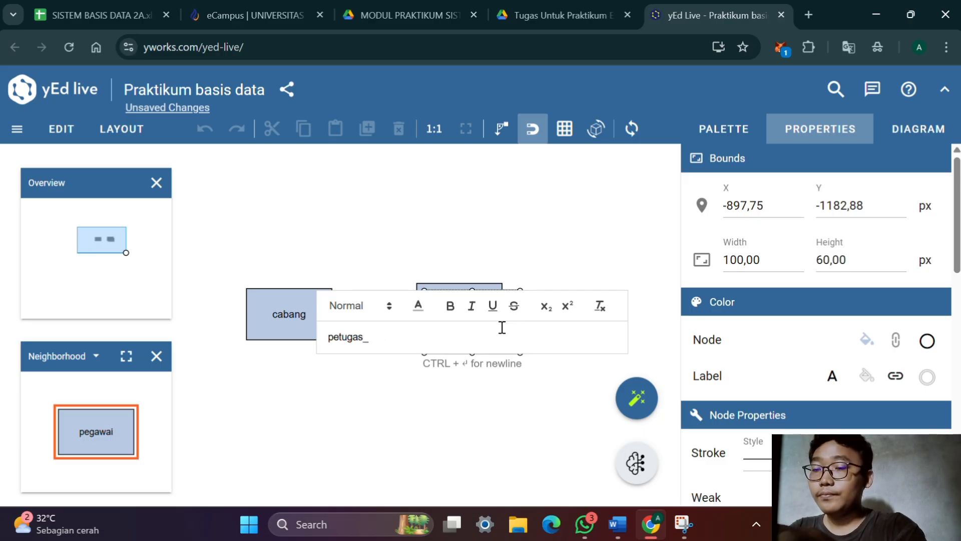
type("kasir")
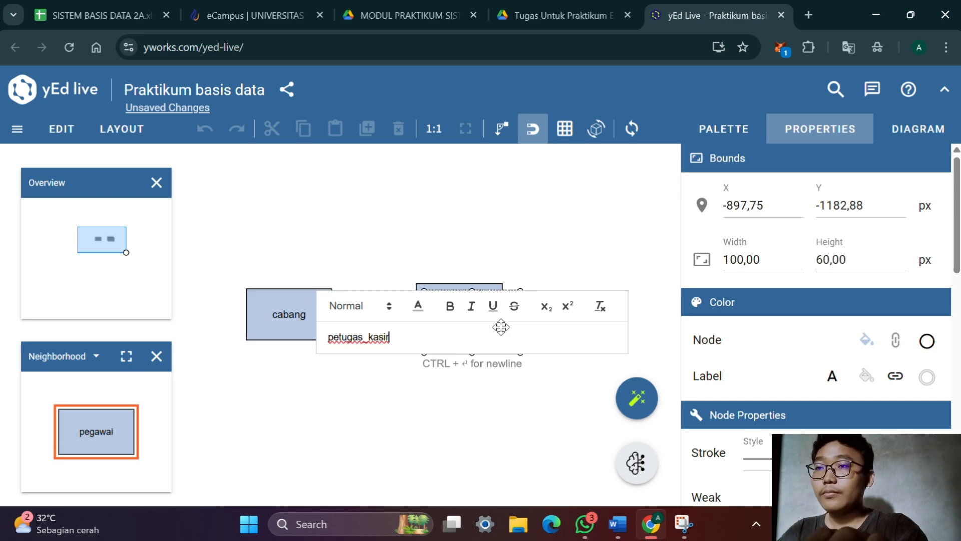
key("Return")
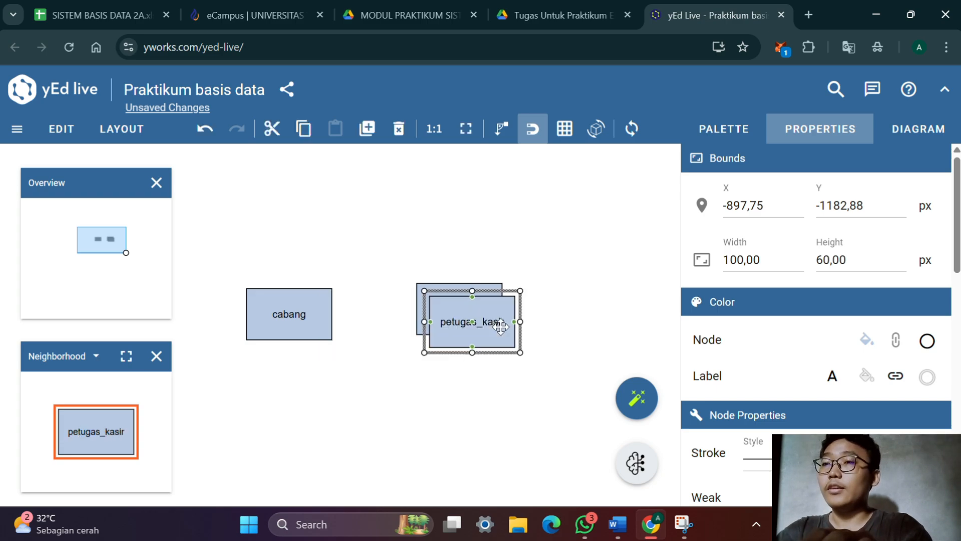
Duplicate the petugas_kasir entity and label the copy "sepatu"
key("ctrl+d")
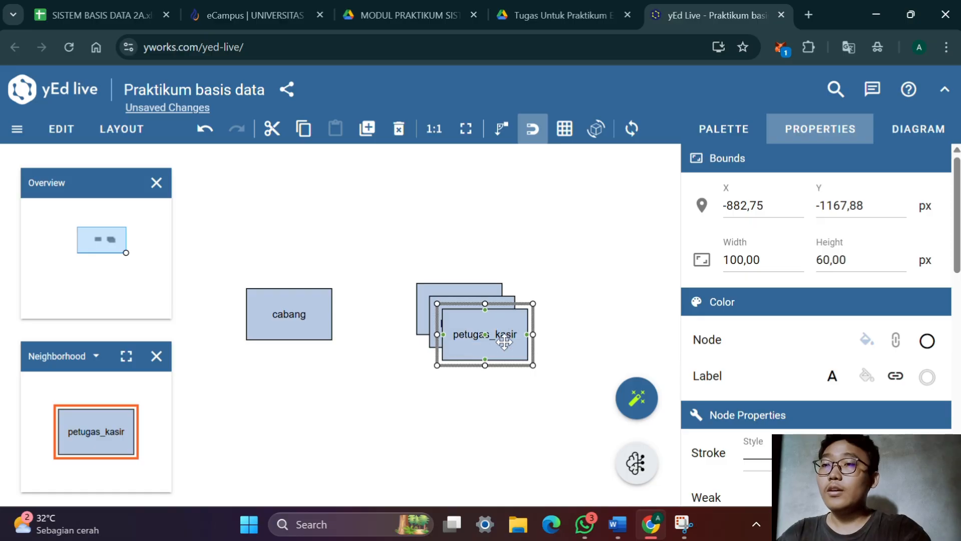
double_click(504, 337)
type("sepatu")
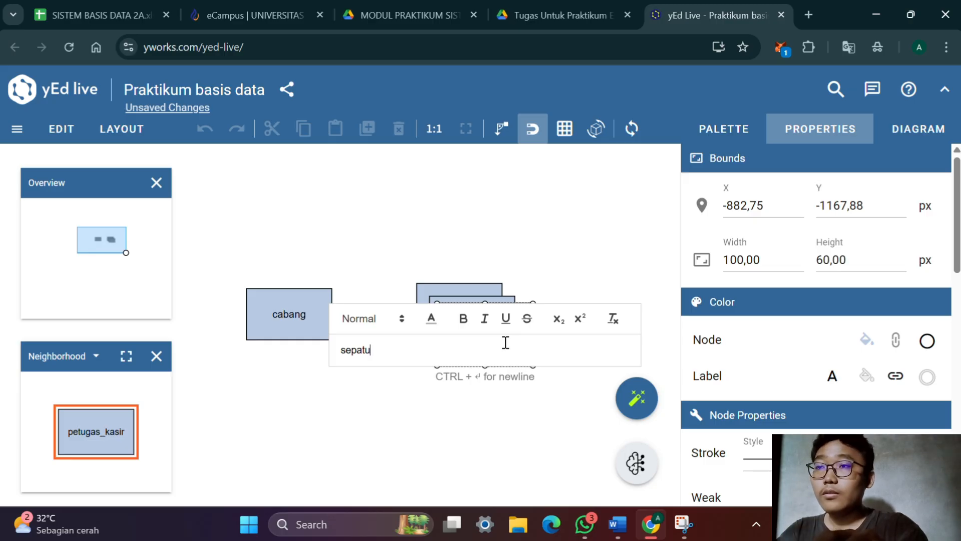
key("Return")
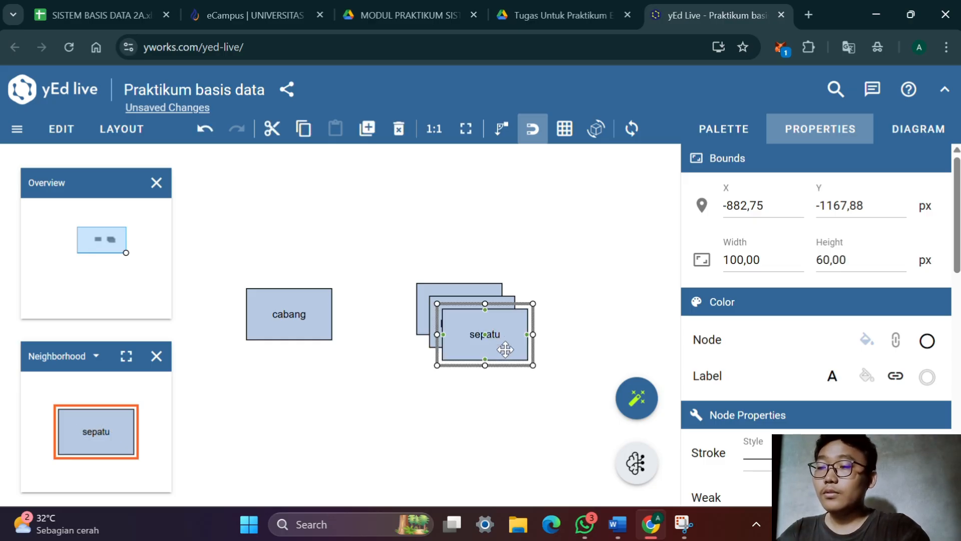
Duplicate the sepatu entity, check the entity list in the Word document and label the copy "produksi" in yEd Live
key("ctrl+d")
key("F2")
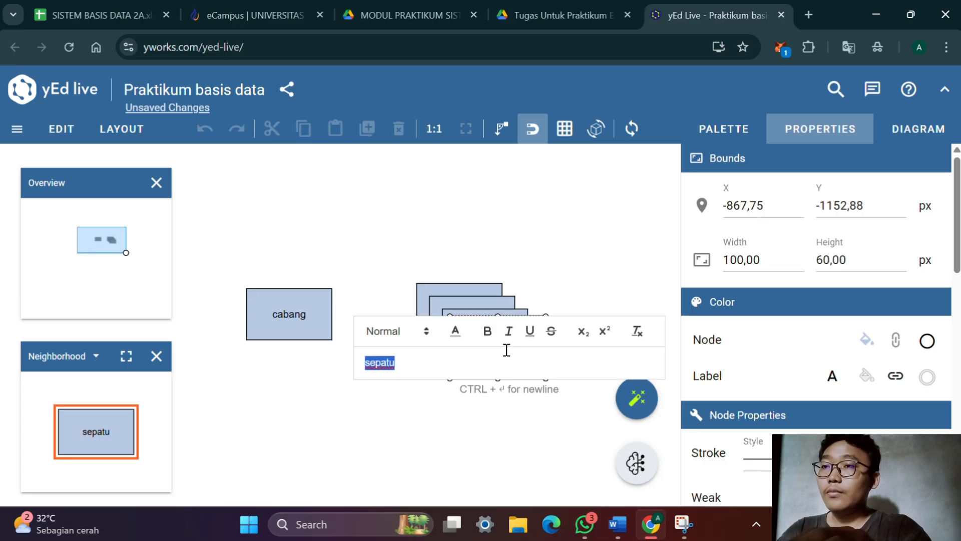
key("alt+Tab")
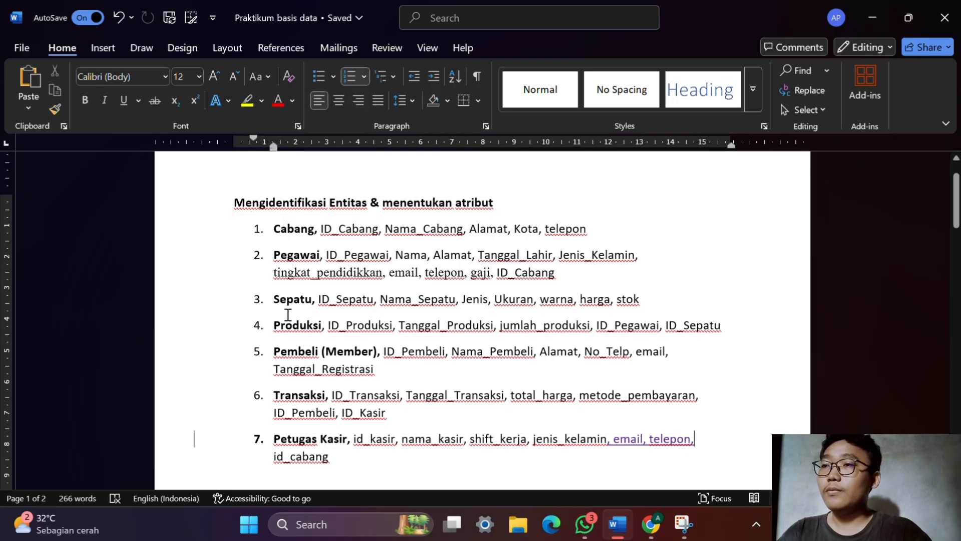
key("alt+Tab")
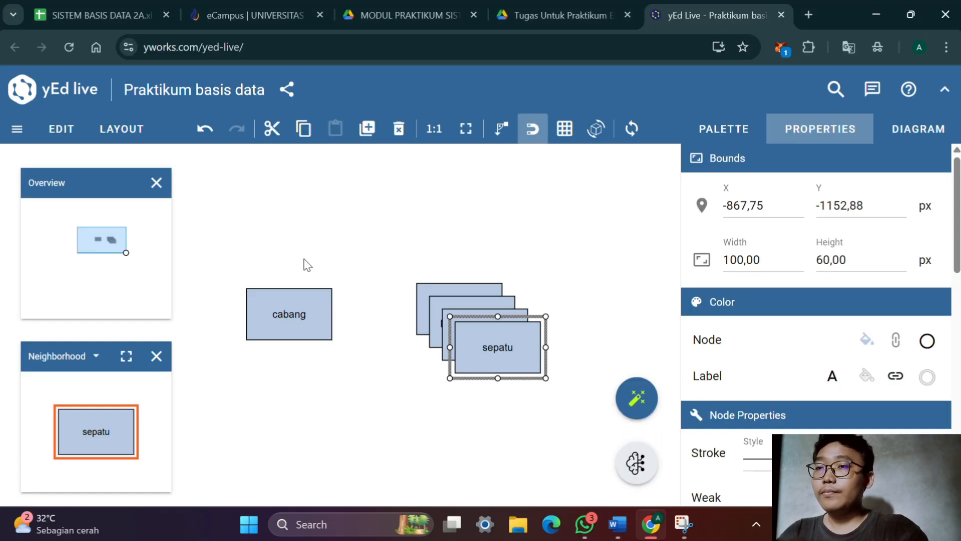
double_click(492, 344)
type("p")
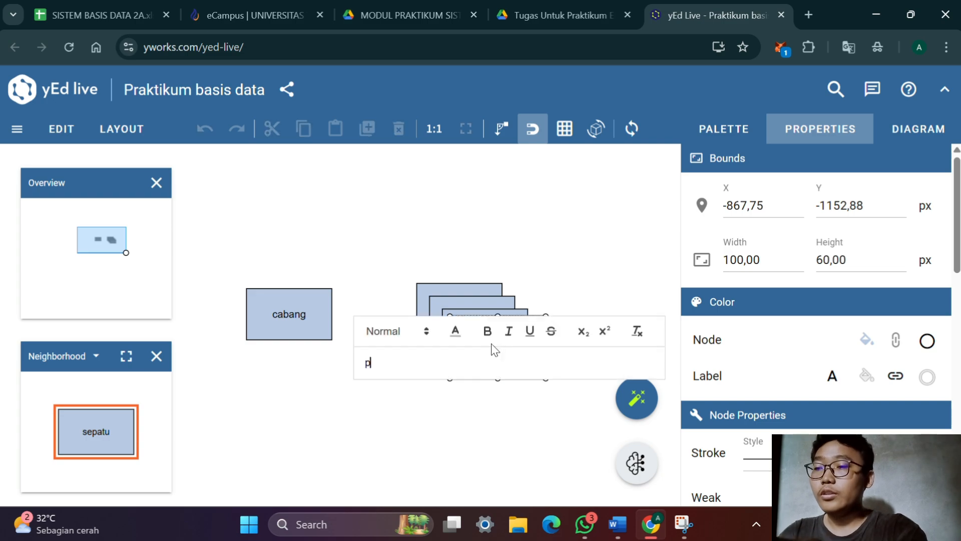
type("roduksi")
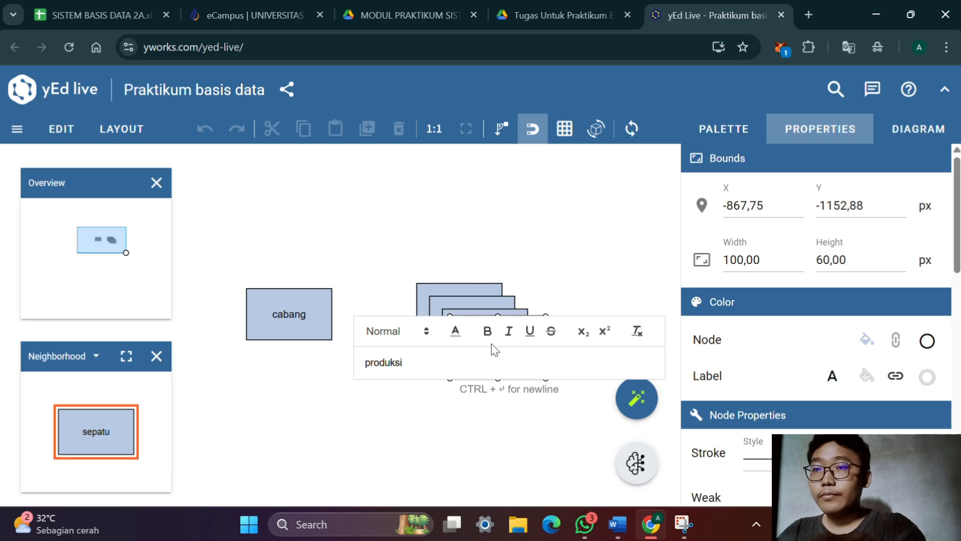
key("Return")
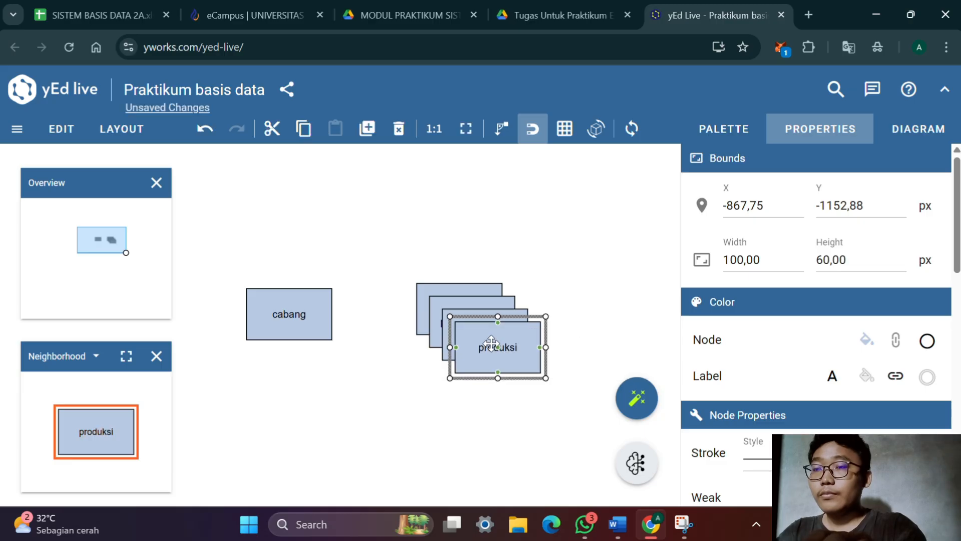
Duplicate the produksi entity and label the copy "transaksi"
key("ctrl+v")
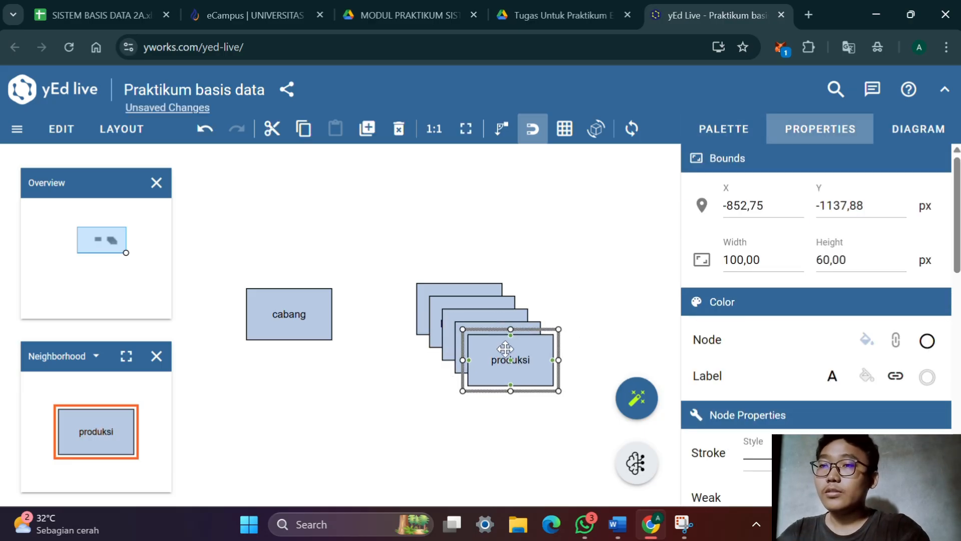
double_click(505, 349)
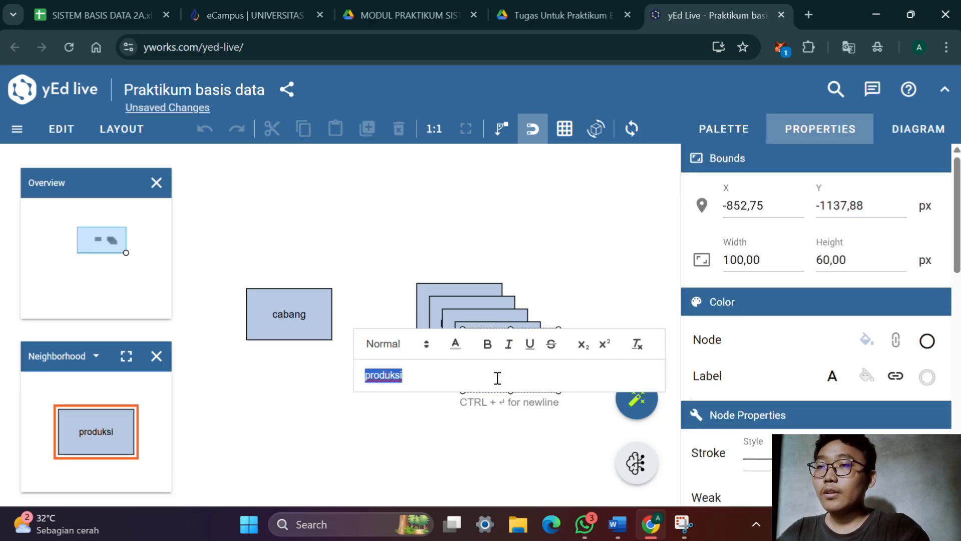
key("BackSpace")
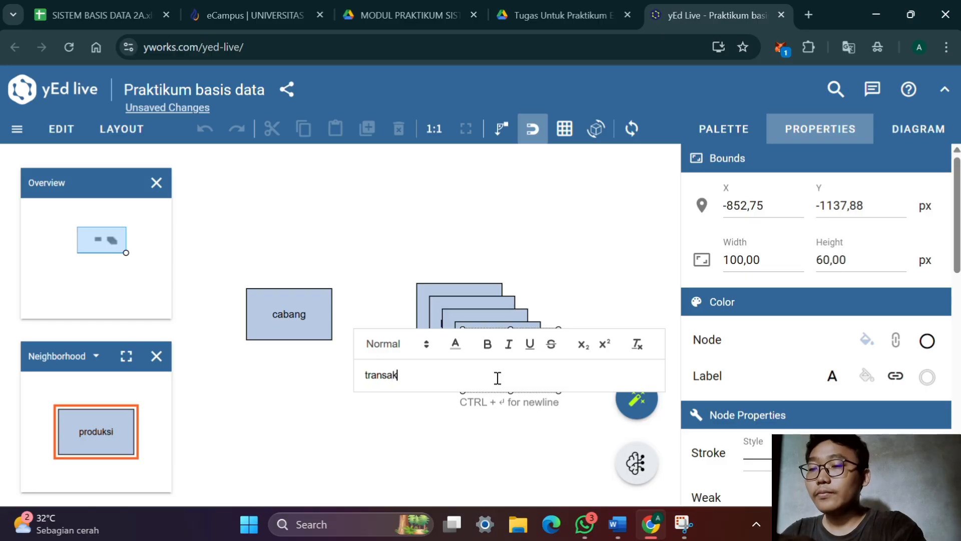
key("Return")
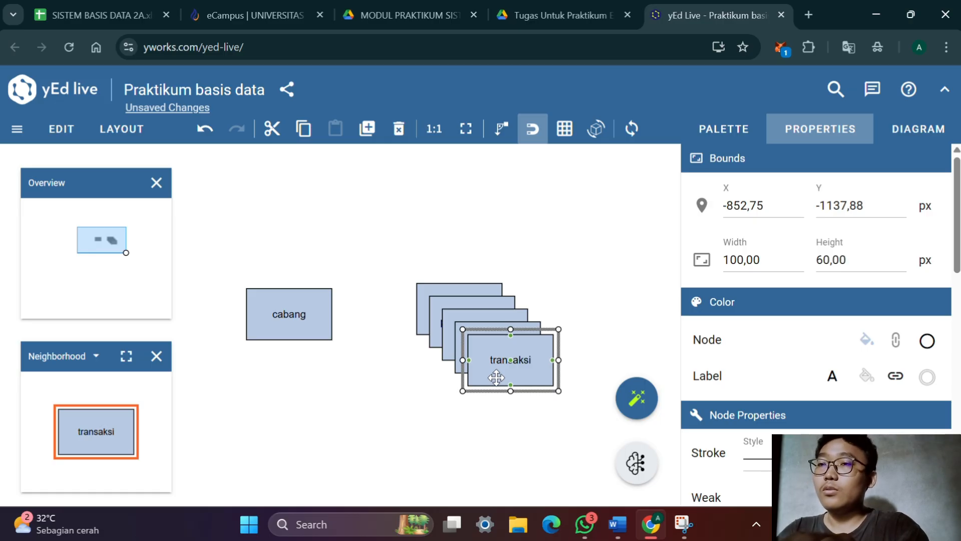
Duplicate the transaksi entity, check the Word entity list again and label the copy "pembeli" in yEd Live
key("ctrl+d")
key("alt+Tab")
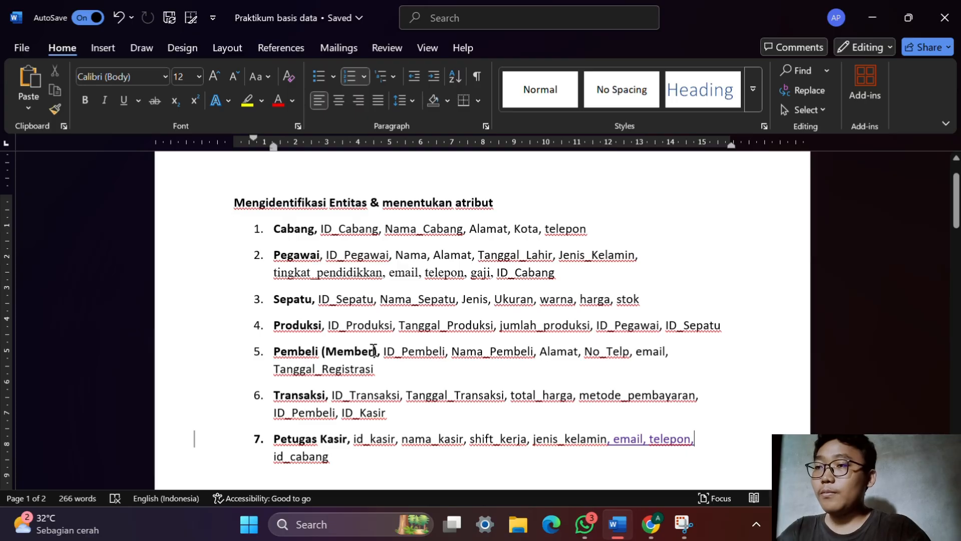
key("alt+Tab")
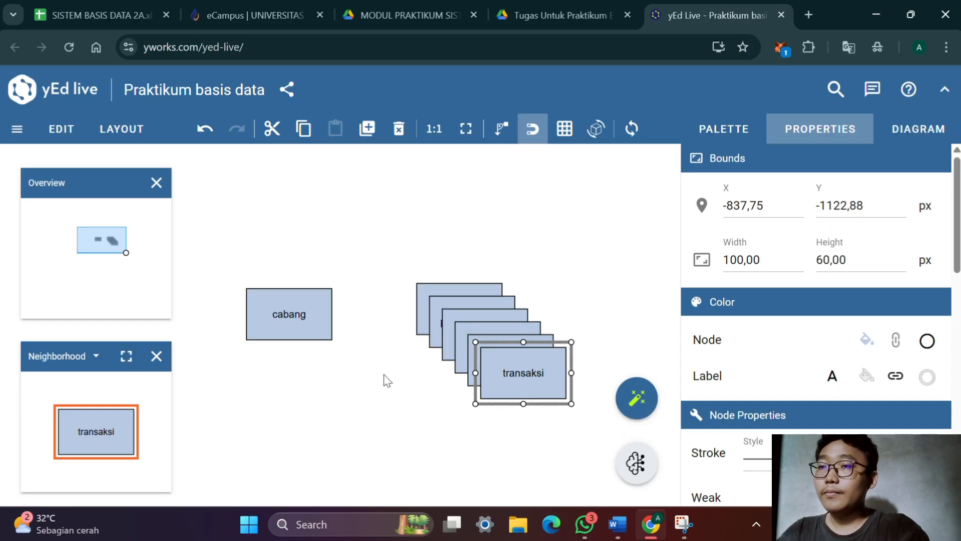
double_click(507, 376)
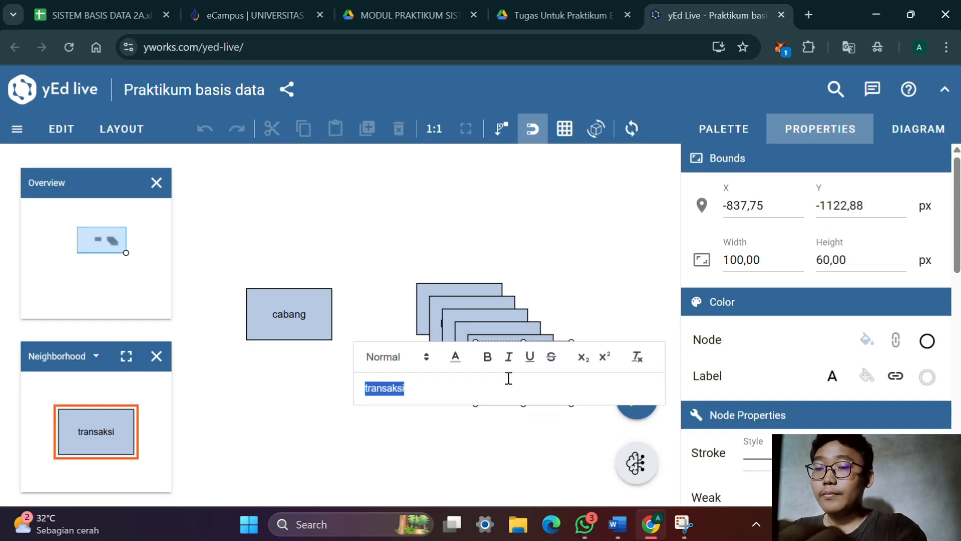
type("pemb")
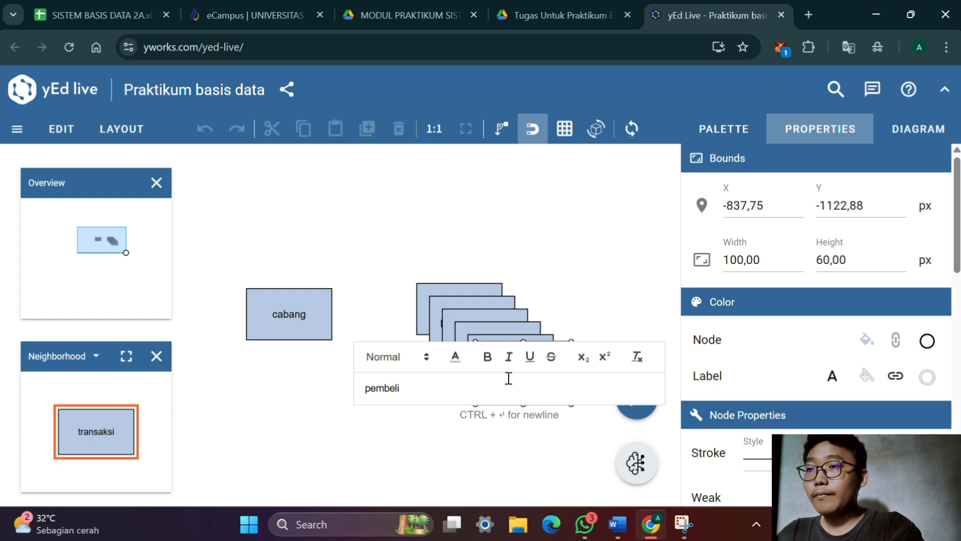
type("eli")
key("Return")
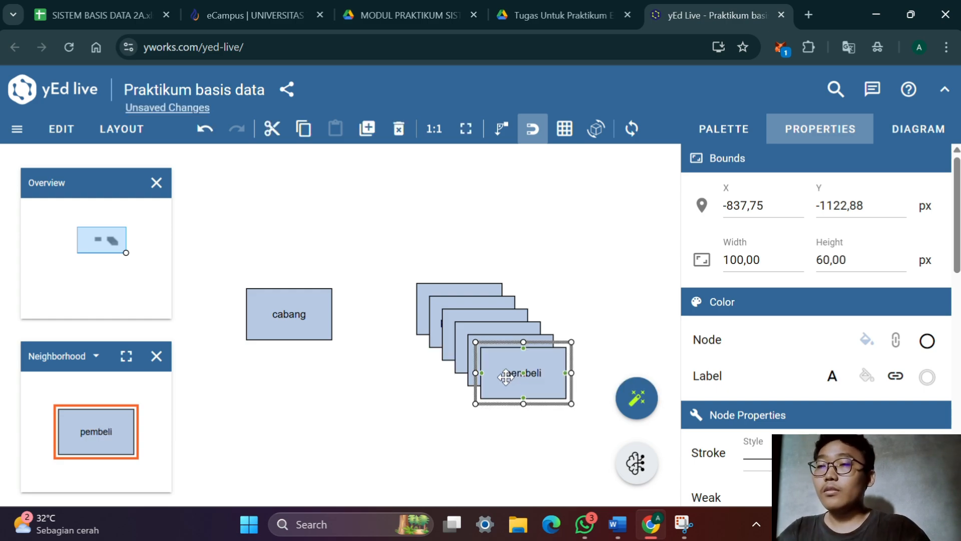
Spread the stacked entities into a ring, with cabang and pegawai above, petugas_kasir and produksi at the sides, and pembeli, transaksi and sepatu below
scroll(503, 365, "up", 1)
scroll(504, 365, "down", 3)
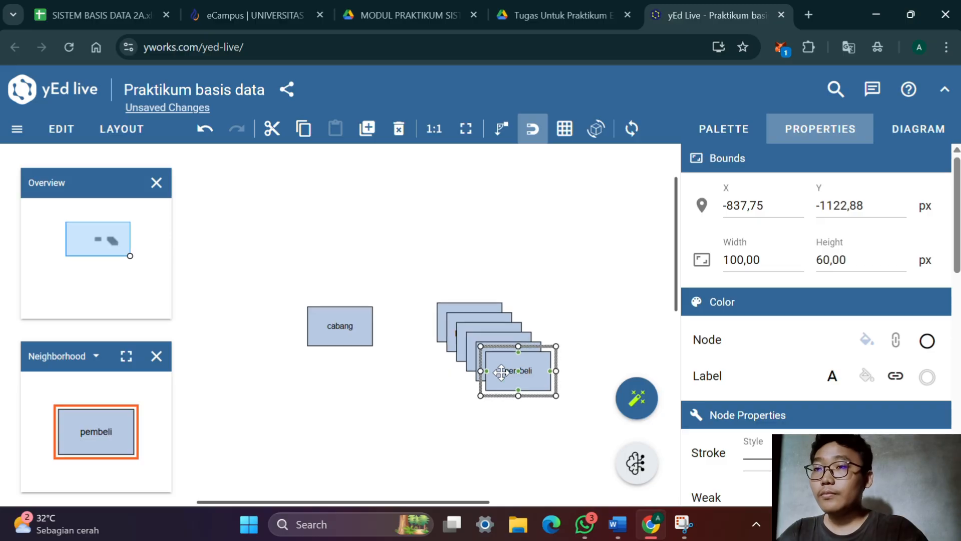
left_click_drag(524, 377, 289, 424)
left_click_drag(515, 365, 384, 429)
double_click(378, 426)
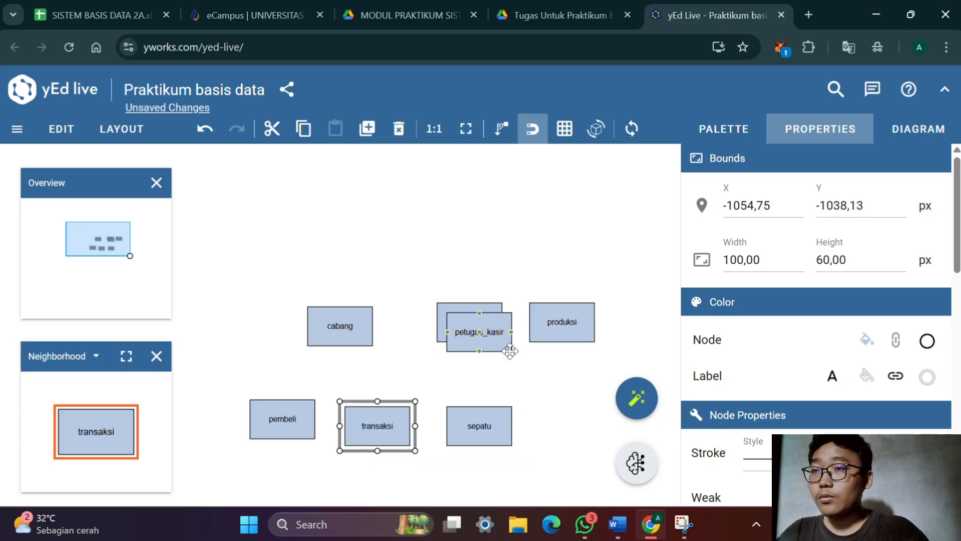
left_click_drag(509, 350, 287, 350)
left_click_drag(347, 325, 384, 250)
left_click_drag(469, 322, 470, 273)
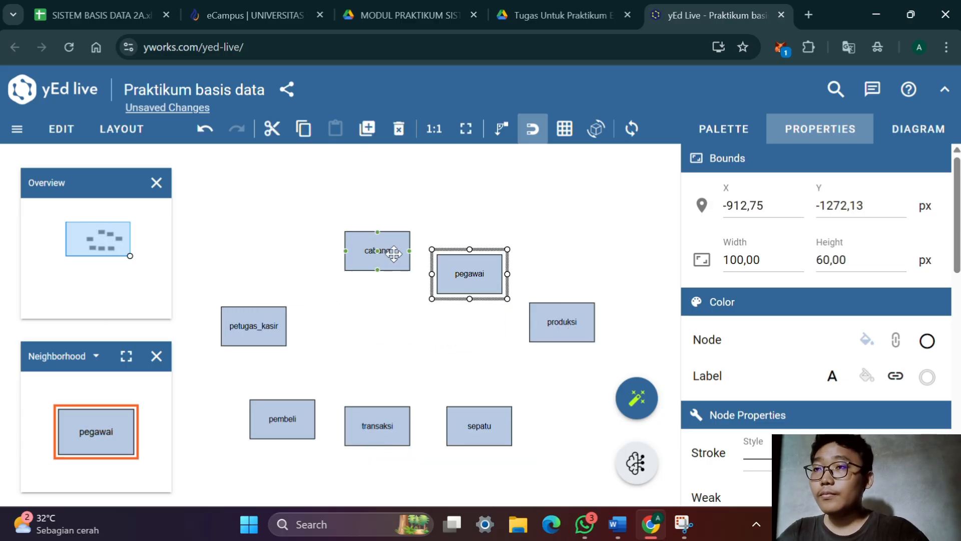
Widen the ring's spacing by shifting cabang up and away from pegawai and moving sepatu and transaksi farther from pembeli
left_click_drag(393, 253, 361, 235)
left_click_drag(480, 435, 521, 432)
left_click_drag(401, 441, 432, 447)
scroll(431, 481, "down", 2)
left_click_drag(431, 481, 369, 426)
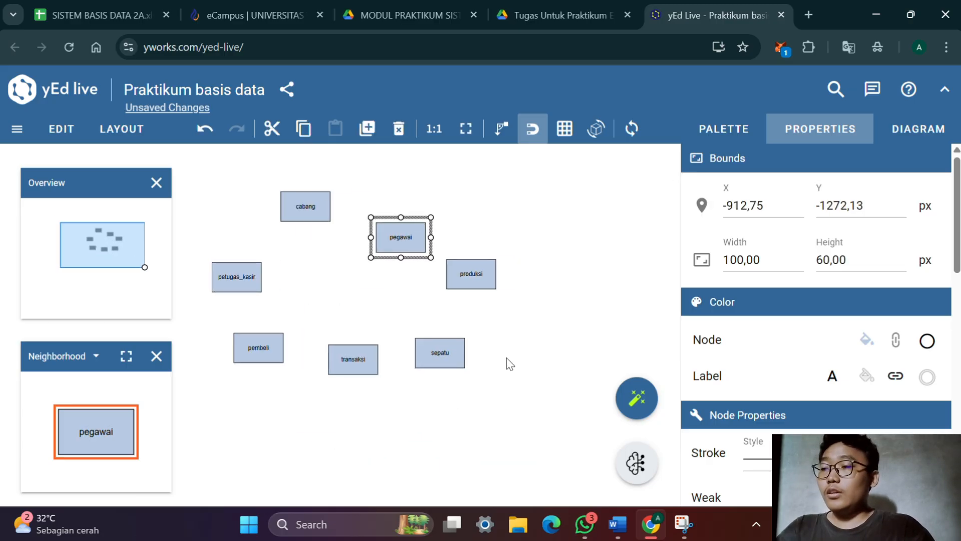
Check the attribute list in Word and, in yEd Live, add an ellipse beside cabang labelled "id_cabang" with Stretch Center label placement
key("alt+Tab")
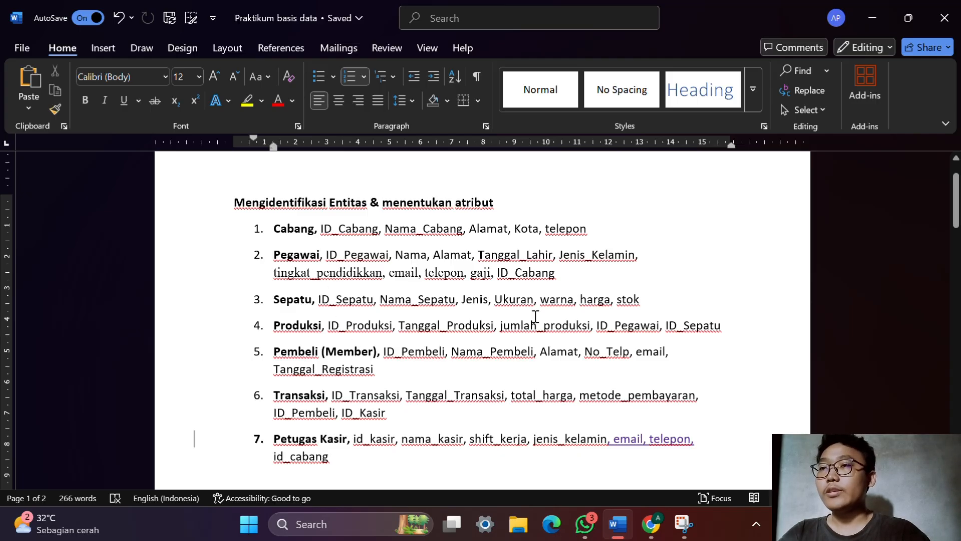
key("alt+Tab")
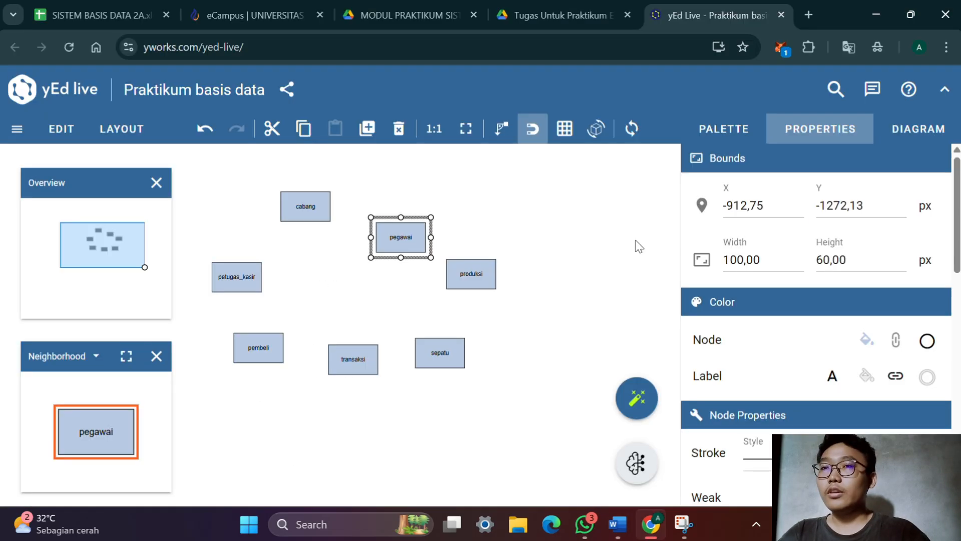
left_click(704, 133)
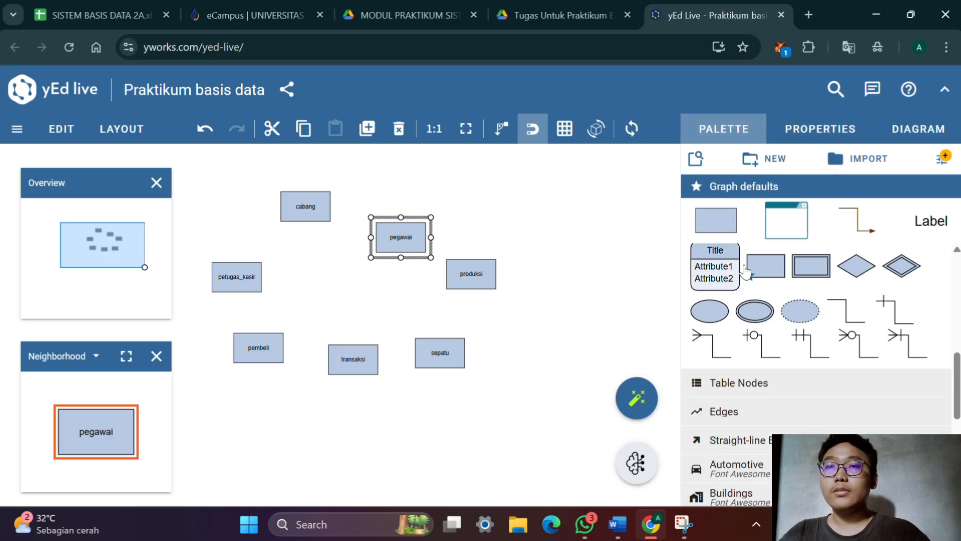
left_click_drag(710, 311, 354, 171)
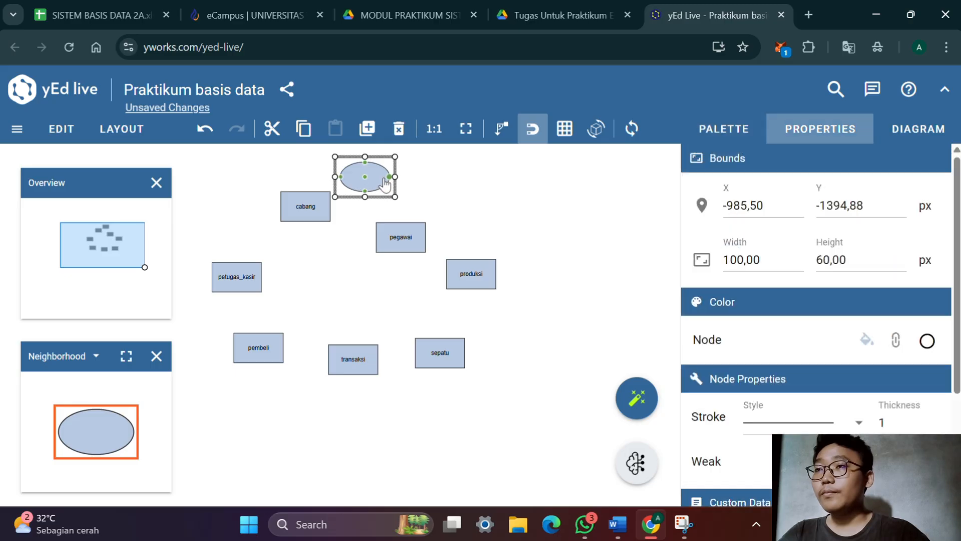
double_click(384, 185)
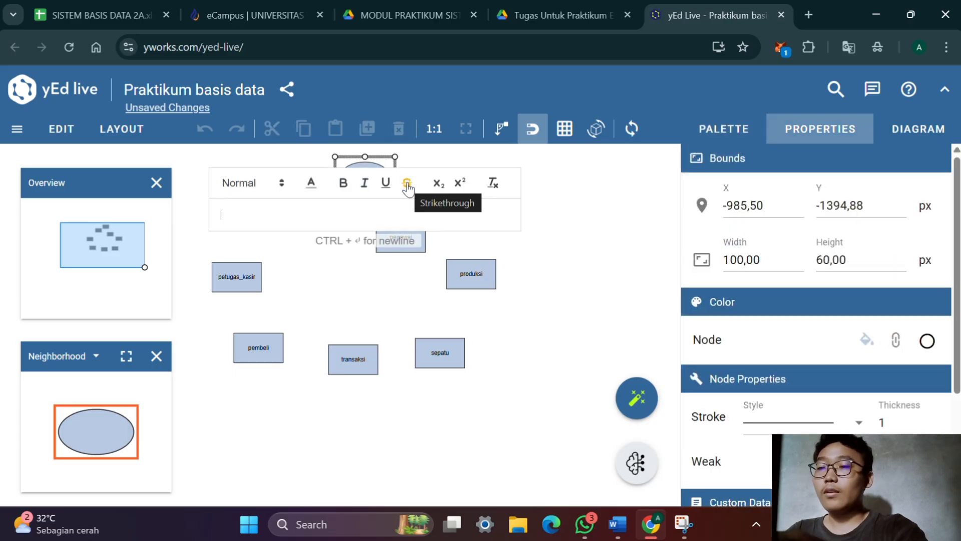
type("id_cabang")
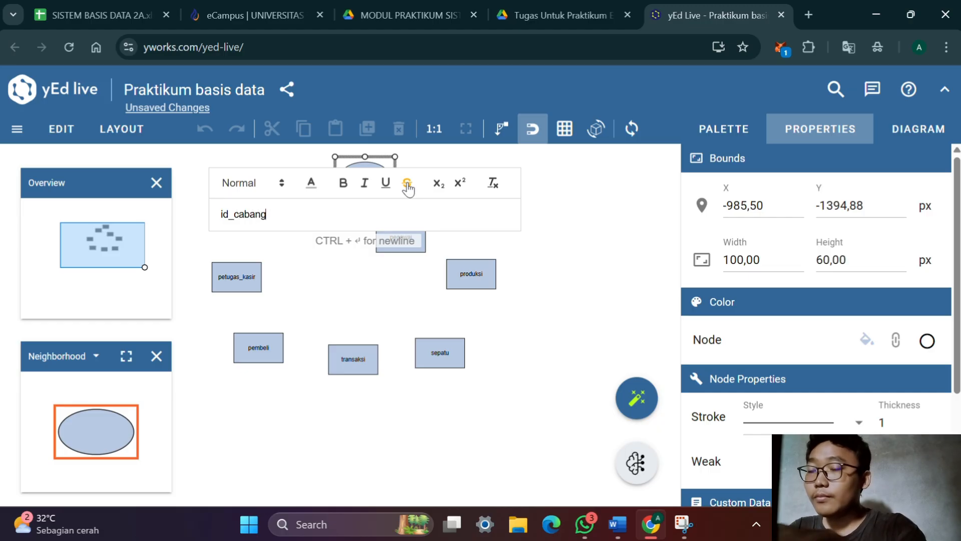
key("Return")
scroll(817, 301, "down", 8)
left_click(826, 337)
left_click(837, 157)
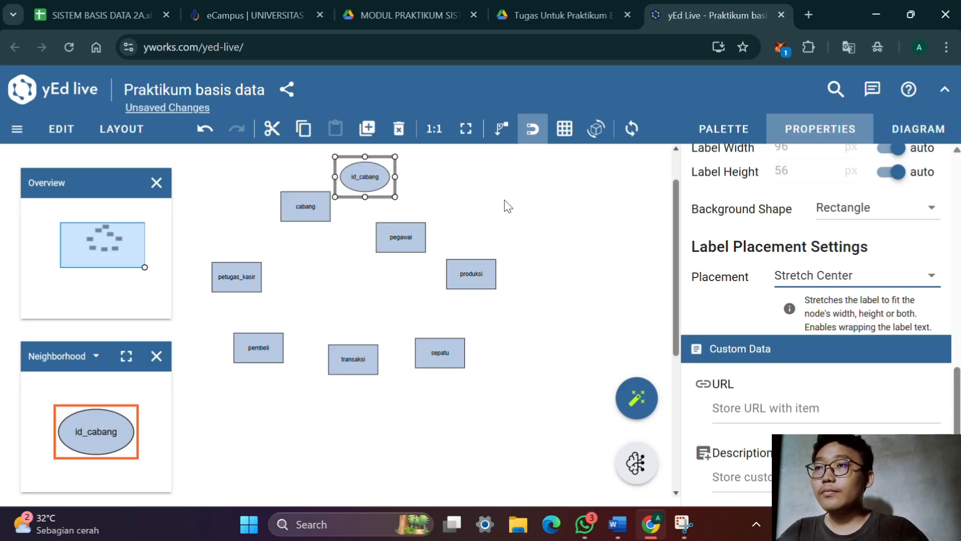
Underline the id_cabang label to mark it as the key and move the ellipse above cabang
scroll(509, 205, "up", 3)
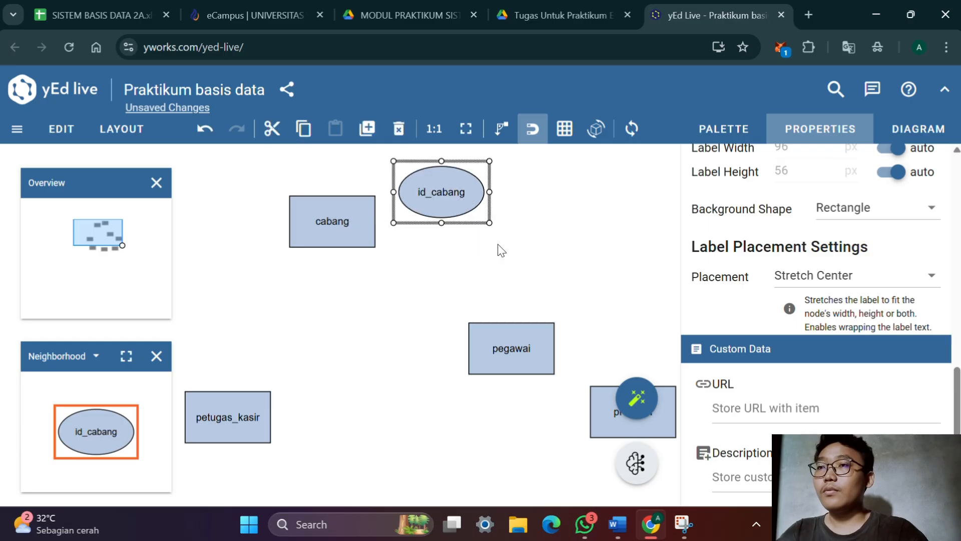
double_click(465, 195)
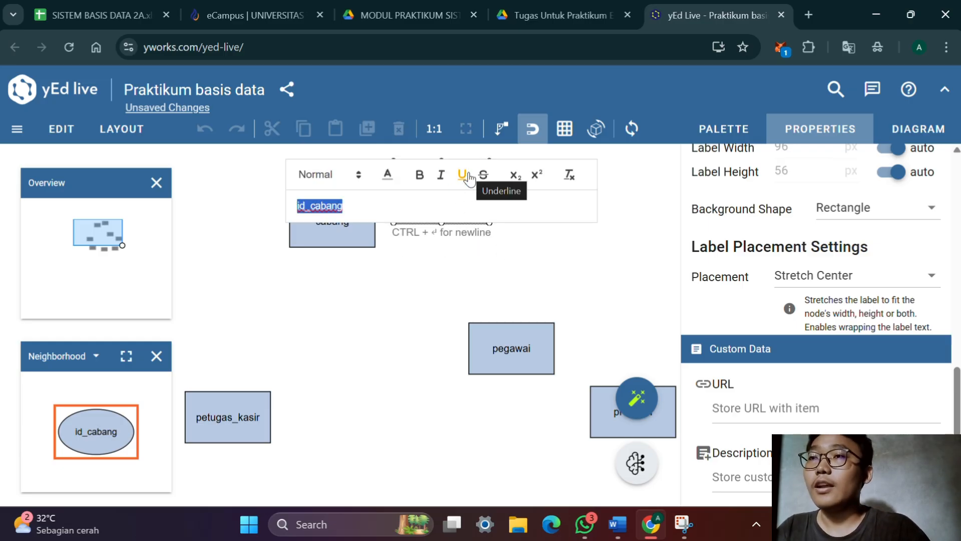
left_click(463, 176)
left_click(452, 261)
double_click(459, 199)
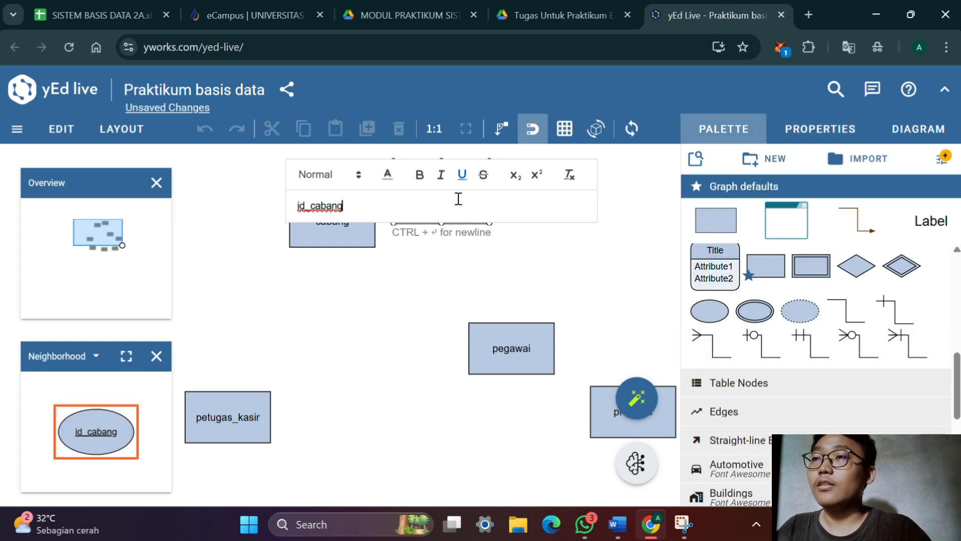
left_click(412, 253)
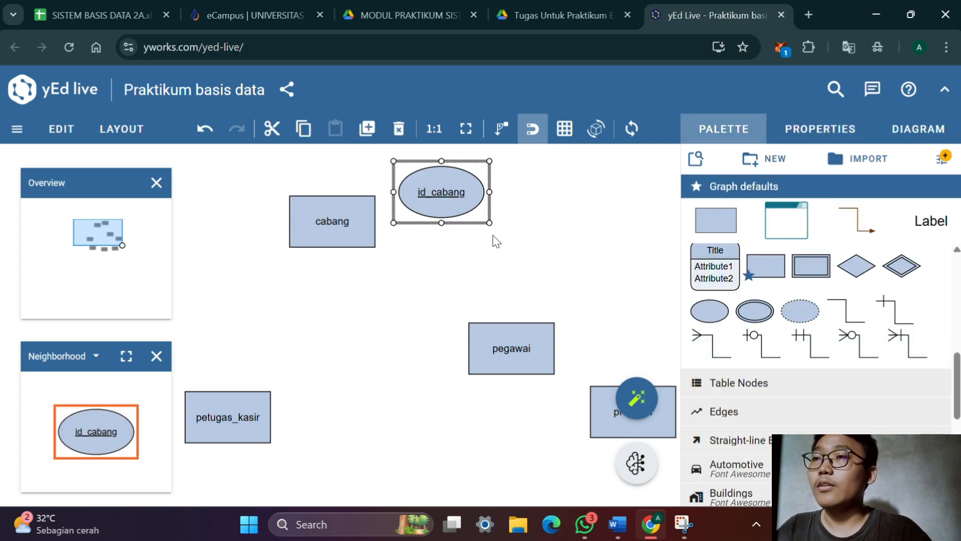
scroll(490, 278, "up", 3)
left_click_drag(488, 282, 339, 212)
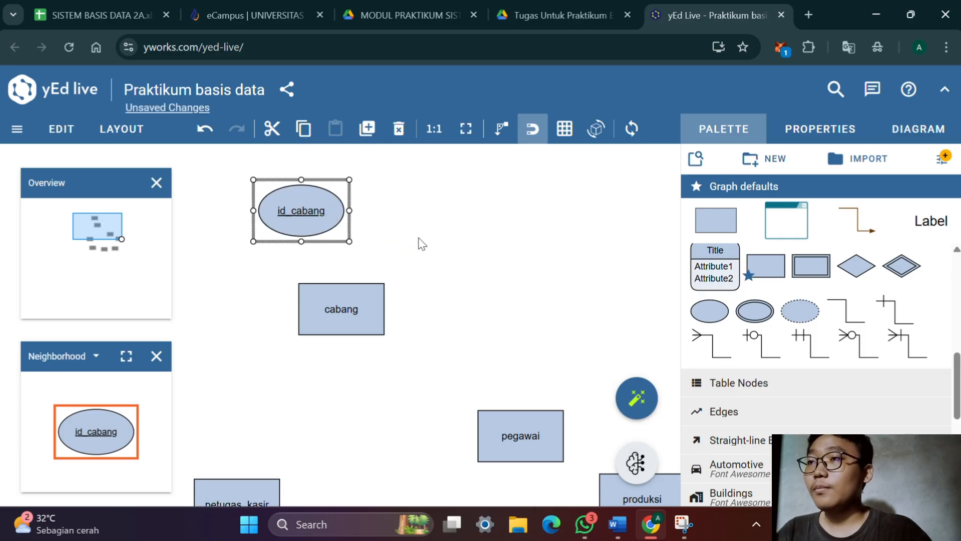
Add an ellipse beside id_cabang labelled "nama_cabang" and set its label placement to Stretch Center
left_click_drag(709, 311, 437, 206)
double_click(441, 207)
type("nama_cabang")
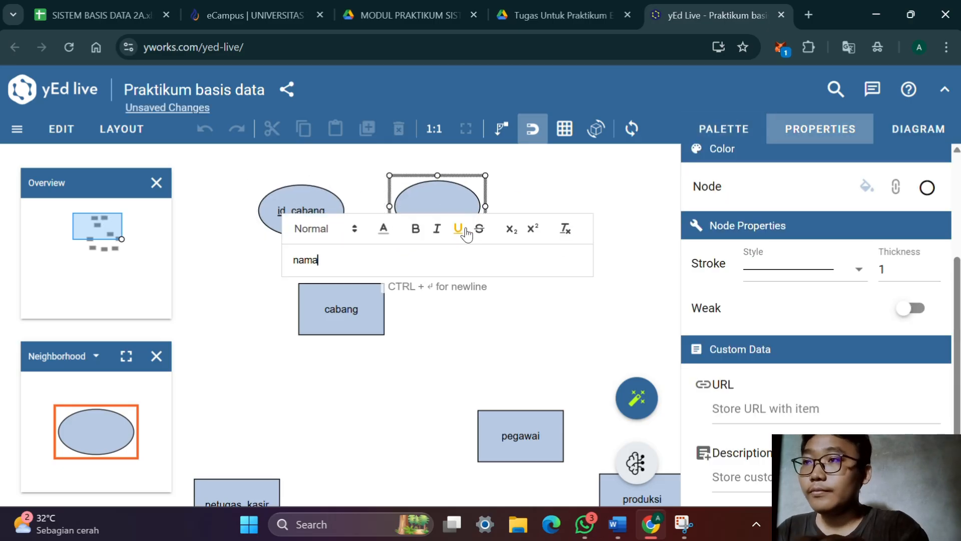
key("Return")
scroll(766, 260, "down", 10)
left_click(826, 347)
left_click(825, 170)
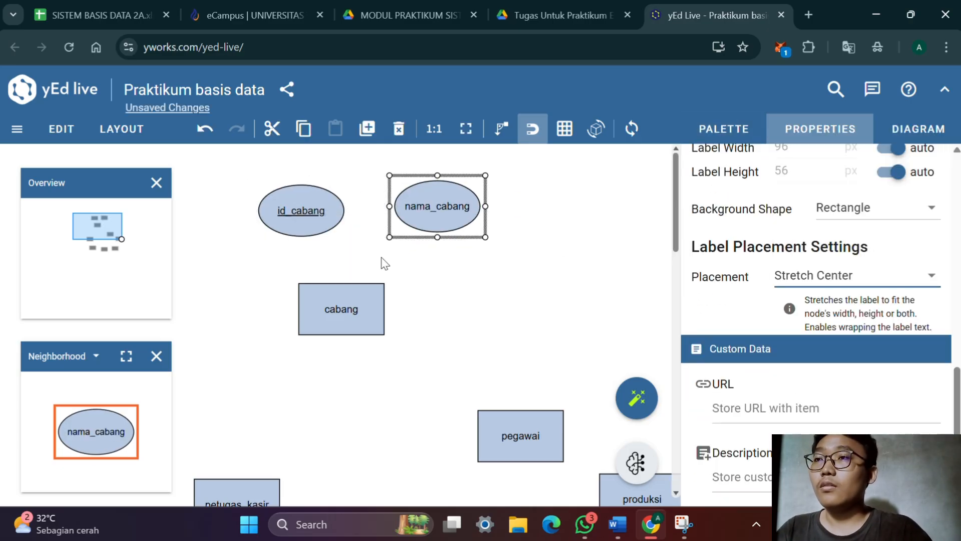
Duplicate the nama_cabang ellipse and label the copy "kota"
key("ctrl+c")
key("ctrl+v")
double_click(467, 236)
key("BackSpace")
type("kot")
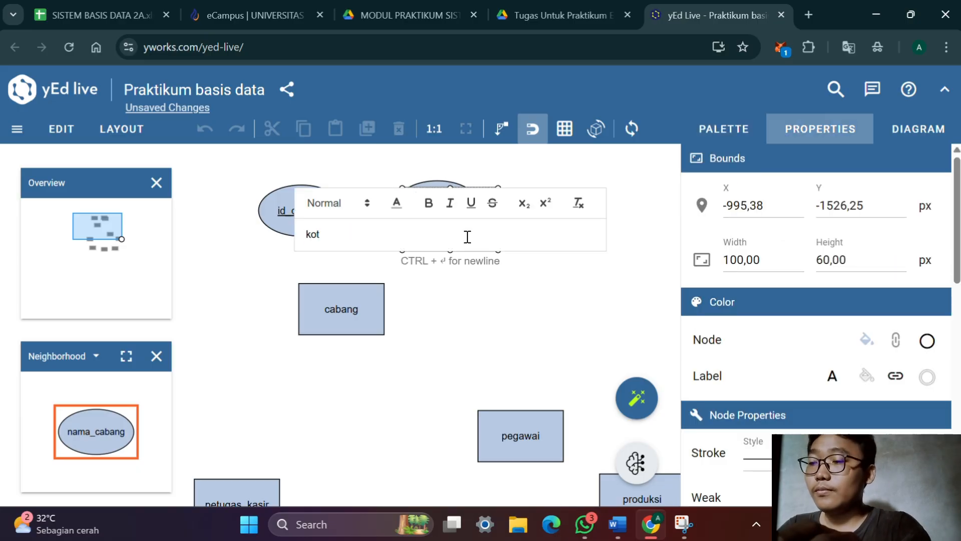
type("a")
key("Return")
Duplicate the kota ellipse and label the copy "alamat"
key("ctrl+d")
double_click(467, 236)
type("alamat")
key("Return")
Duplicate the alamat ellipse, check the Word attribute list again and label the copy "telepon" in yEd Live
key("ctrl+d")
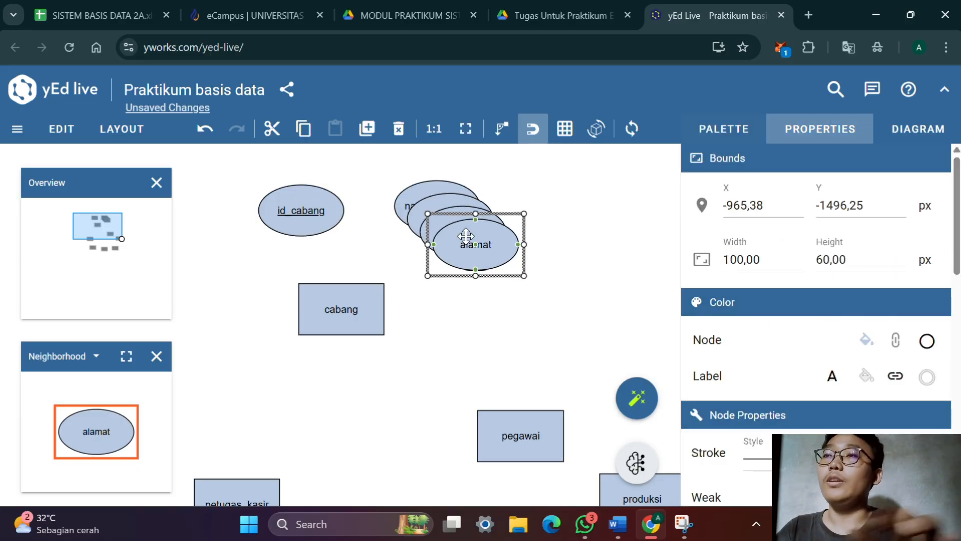
key("alt+Tab")
key("alt+Tab")
double_click(485, 240)
type("telepom")
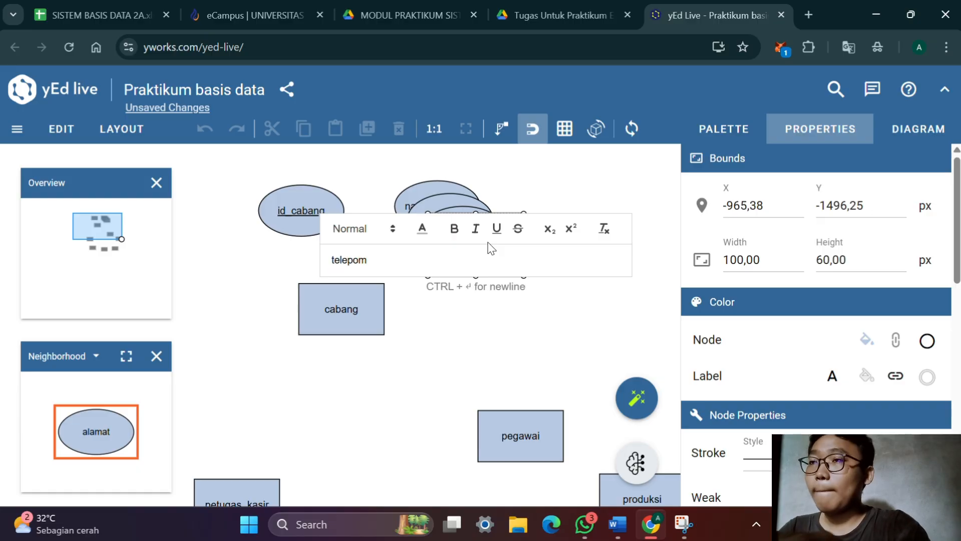
key("Return")
Arrange the attributes around cabang, with id_cabang and nama_cabang above, kota to its right, and alamat and telepon below
left_click_drag(327, 197, 308, 187)
left_click_drag(483, 250, 285, 378)
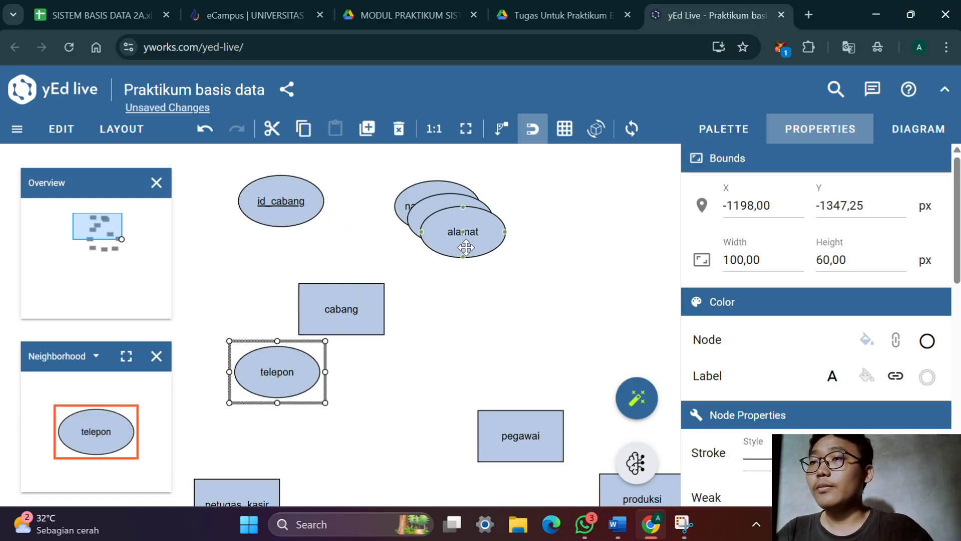
left_click_drag(346, 313, 339, 290)
left_click(339, 290)
left_click_drag(488, 250, 480, 333)
left_click_drag(471, 221, 485, 258)
left_click_drag(465, 209, 427, 209)
left_click(427, 208)
left_click_drag(453, 315, 419, 351)
left_click_drag(486, 260, 484, 279)
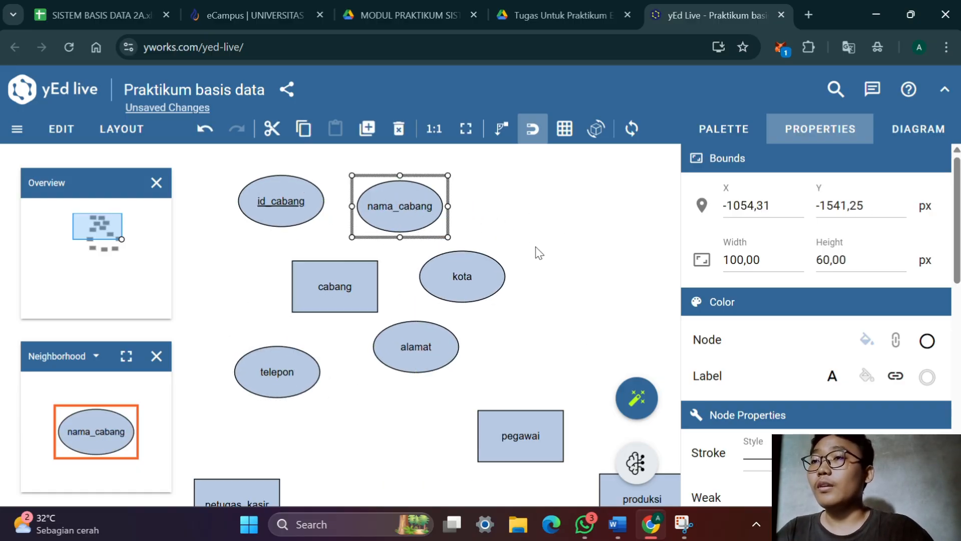
Connect id_cabang, nama_cabang, kota, alamat and telepon to the cabang entity with edges
left_click(496, 242)
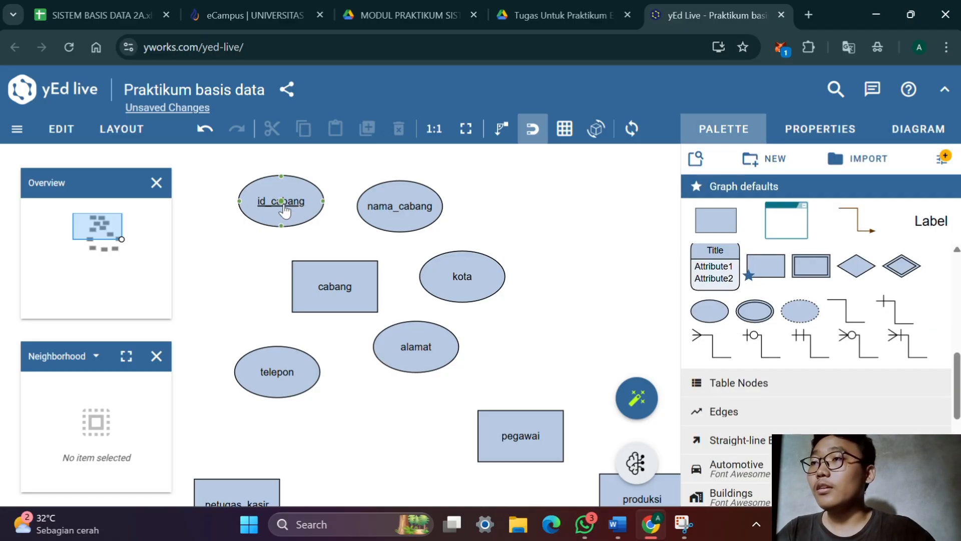
left_click_drag(283, 207, 335, 299)
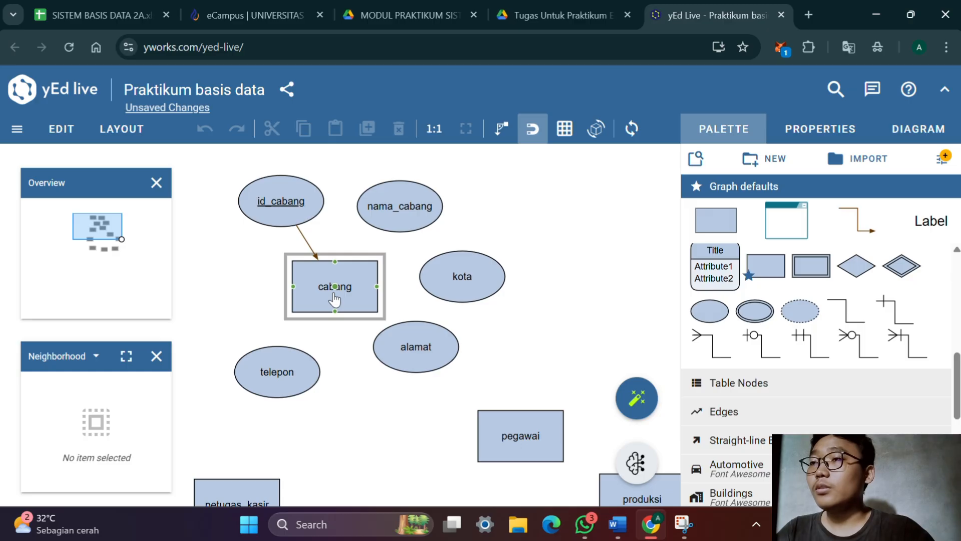
left_click(335, 300)
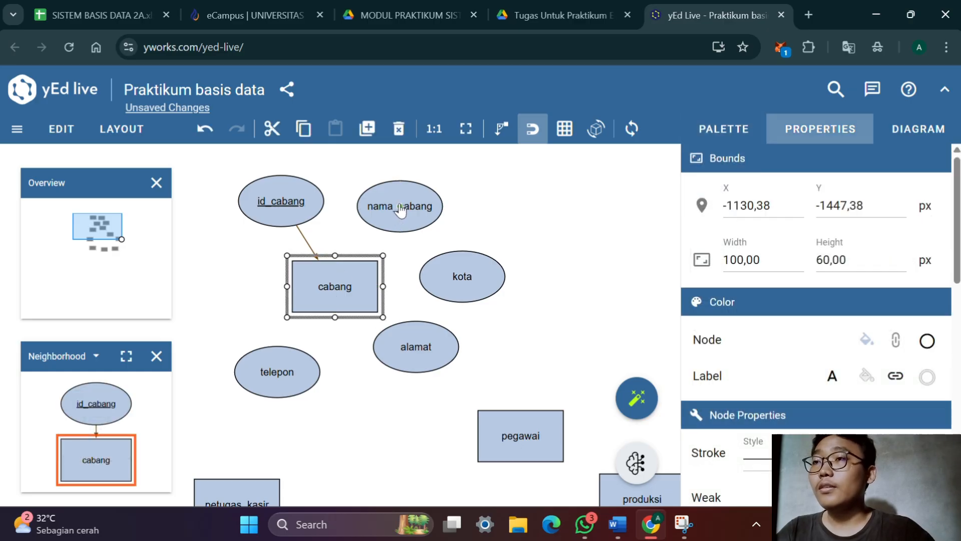
mouse_move(400, 210)
left_mouse_down()
mouse_move(340, 258)
mouse_move(333, 287)
left_mouse_up()
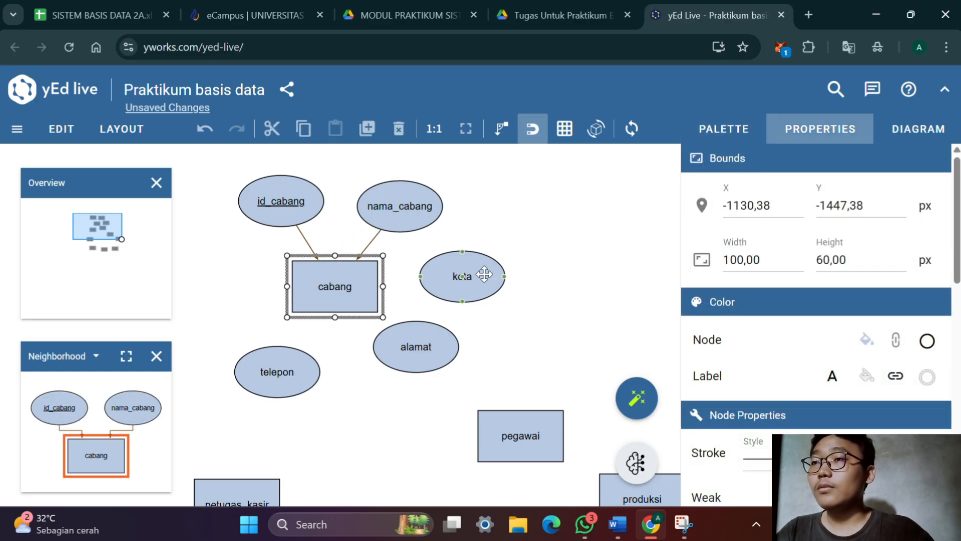
left_click_drag(461, 285, 352, 298)
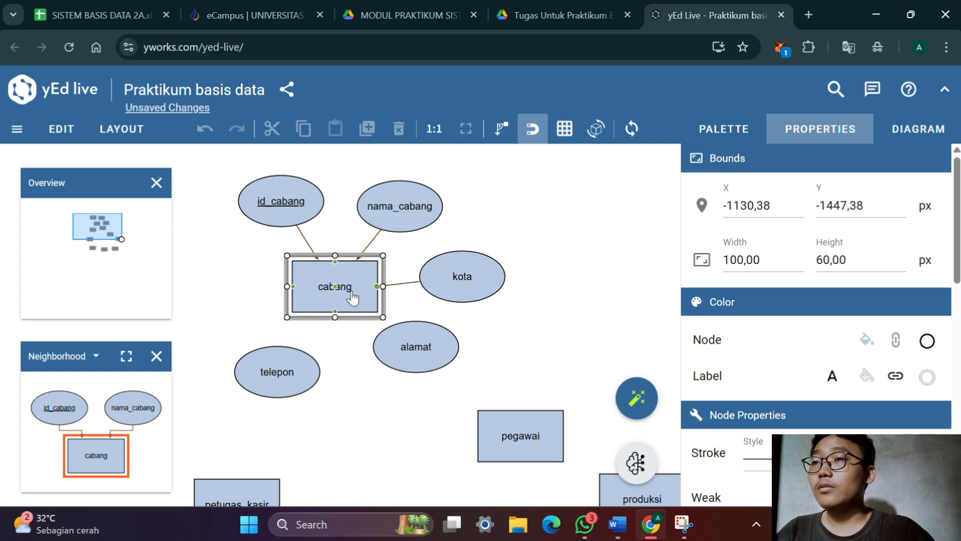
left_click_drag(415, 350, 337, 299)
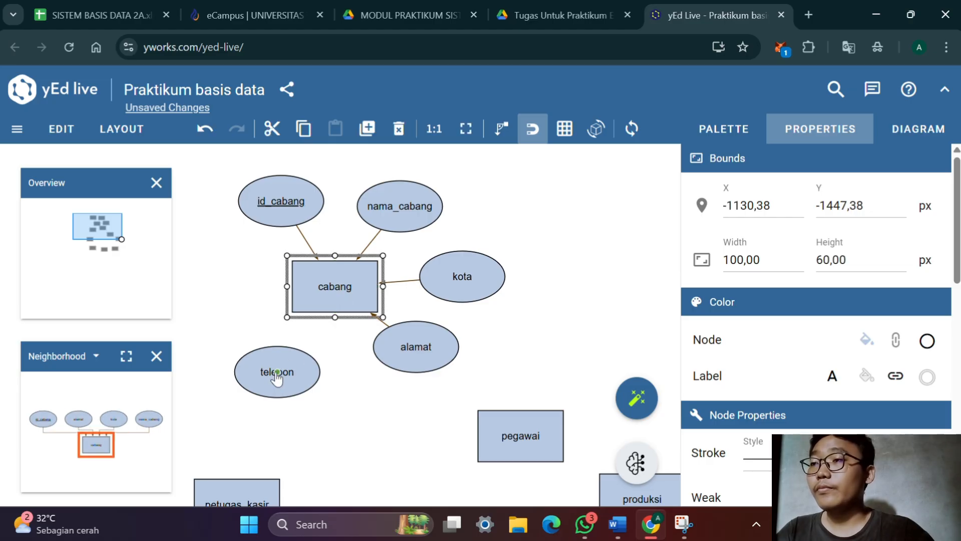
left_click_drag(275, 379, 333, 303)
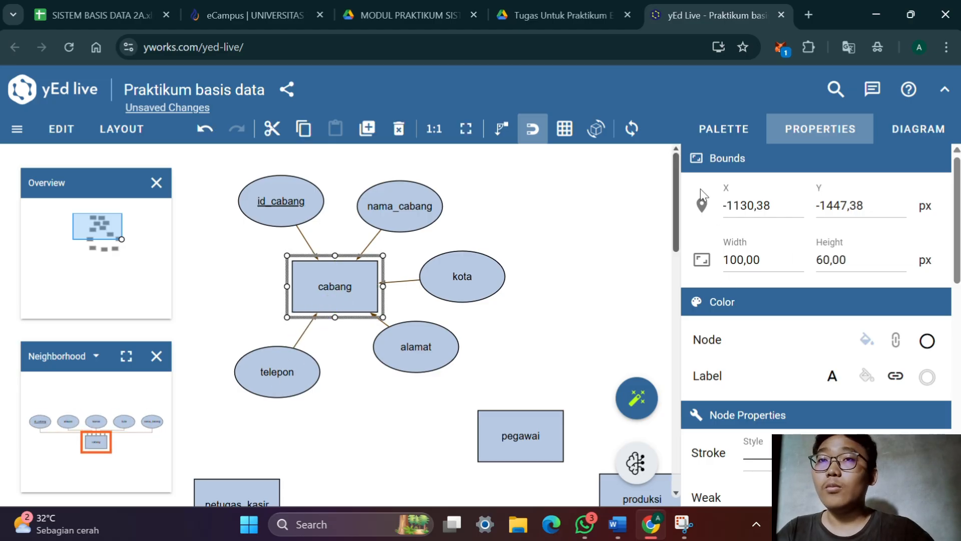
Make the Unspecified relationship line the default edge and apply its style to all edges in the diagram
left_click(711, 132)
scroll(816, 285, "down", 3)
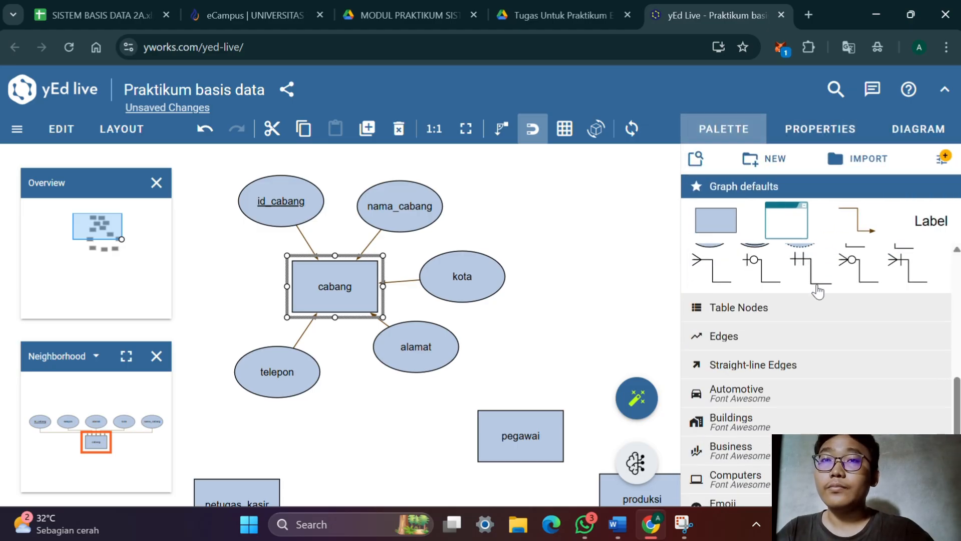
scroll(818, 288, "up", 2)
left_click(836, 309)
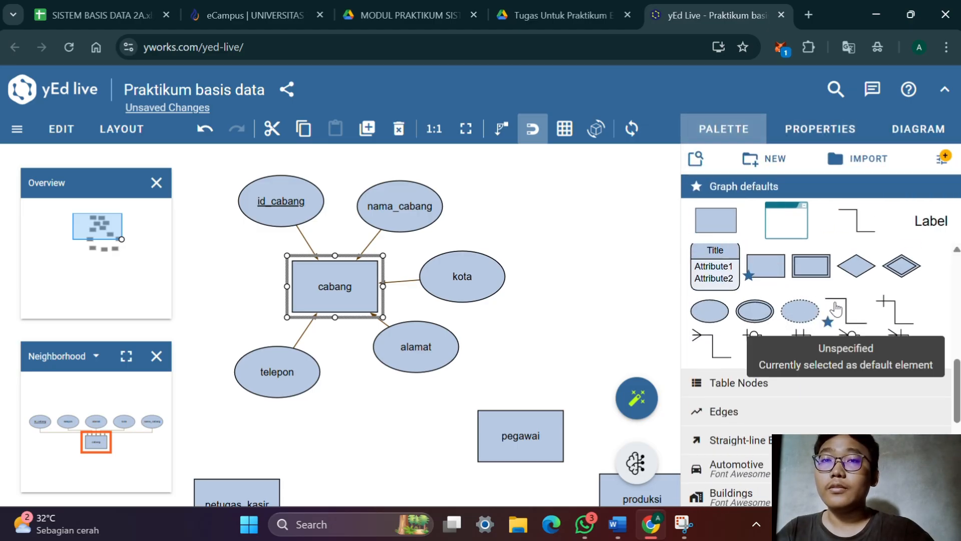
right_click(836, 309)
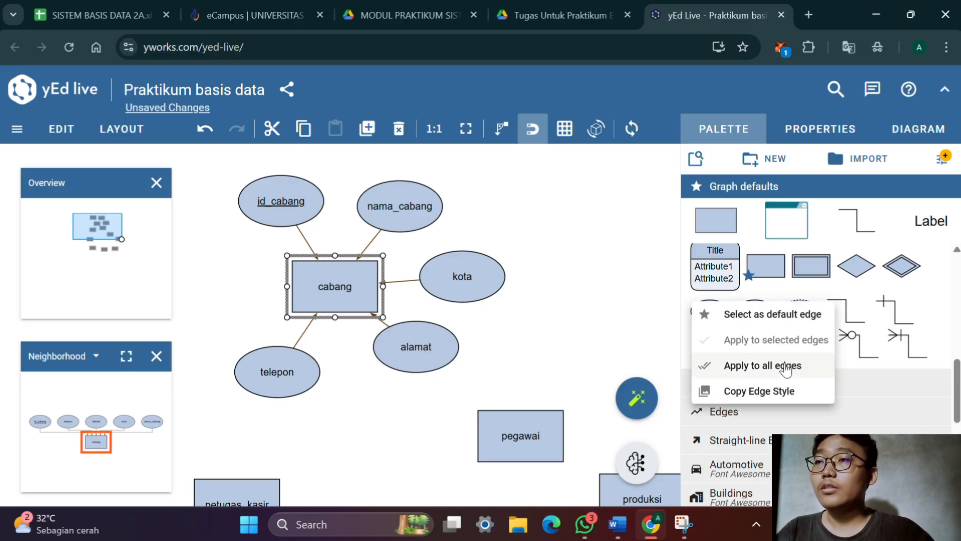
left_click(787, 366)
left_click(629, 332)
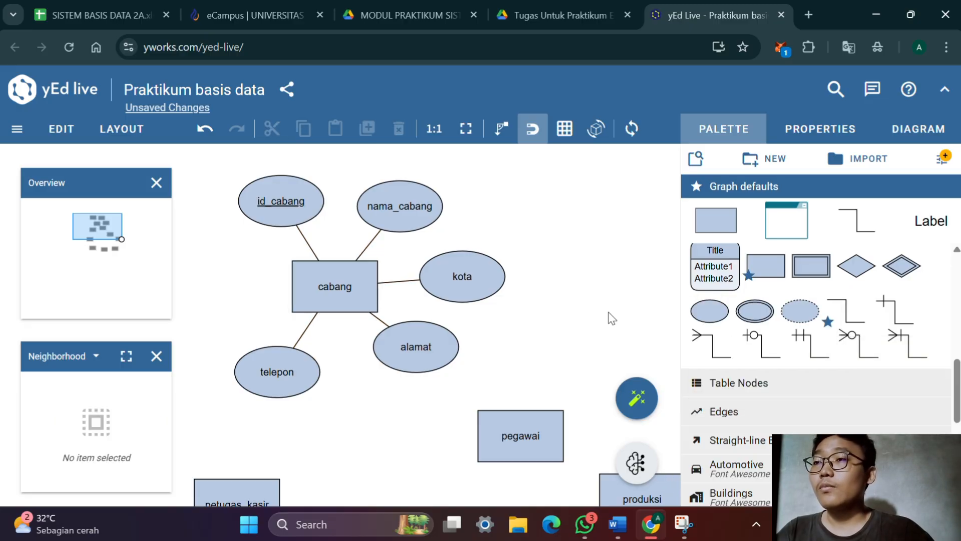
Move pegawai up and far to the right of cabang's attributes, and shift produksi left and slightly down
scroll(564, 271, "down", 1)
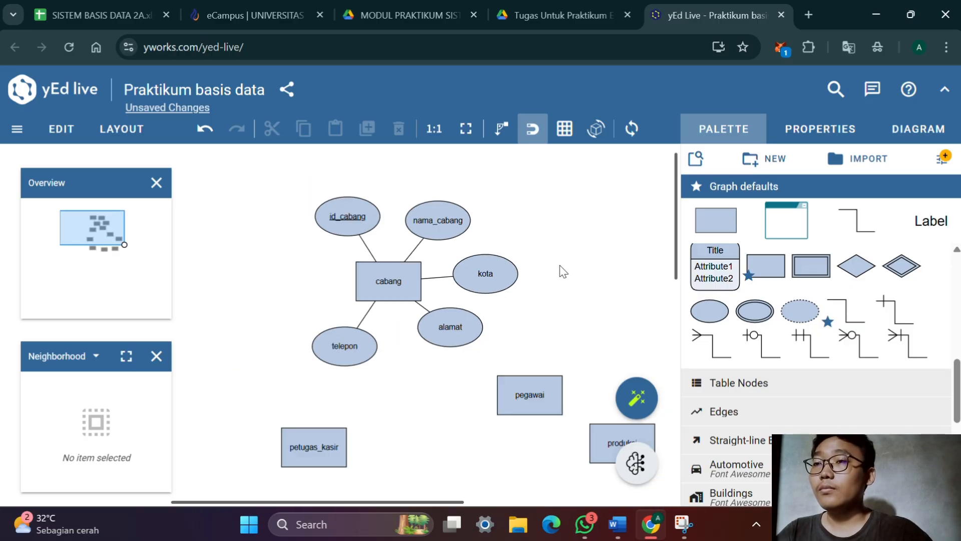
left_click_drag(564, 271, 484, 226)
left_click(473, 306)
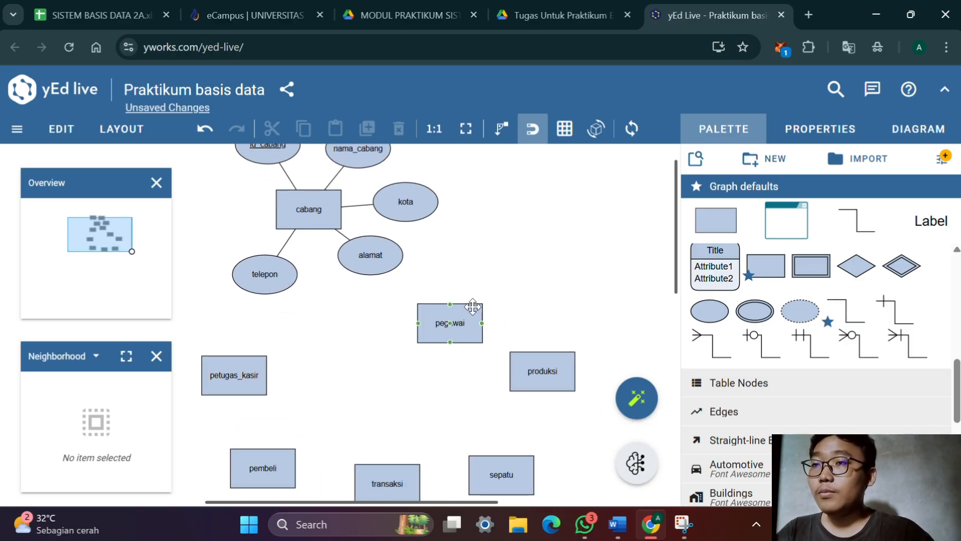
left_click_drag(473, 306, 618, 196)
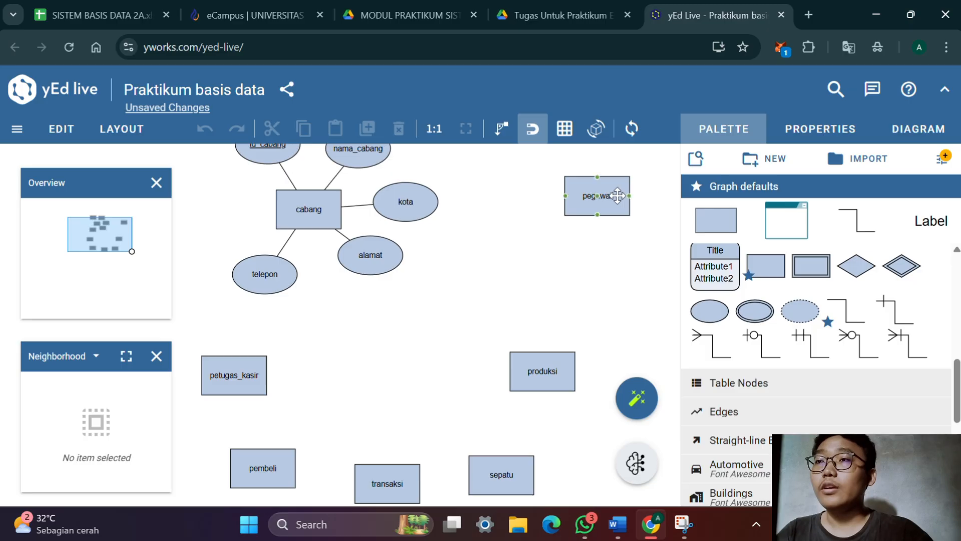
left_click_drag(557, 300, 480, 332)
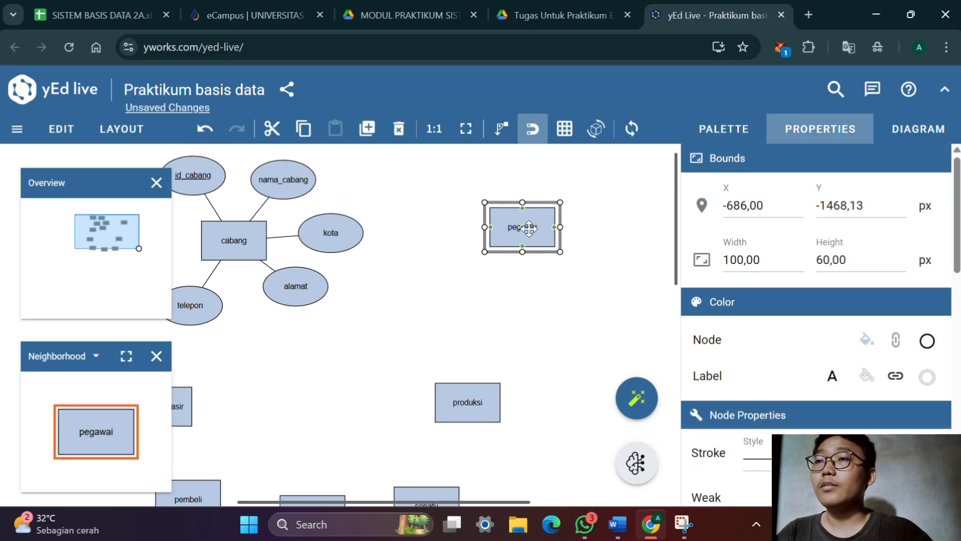
left_click_drag(529, 228, 617, 238)
left_click_drag(604, 329, 495, 335)
left_click_drag(383, 390, 296, 411)
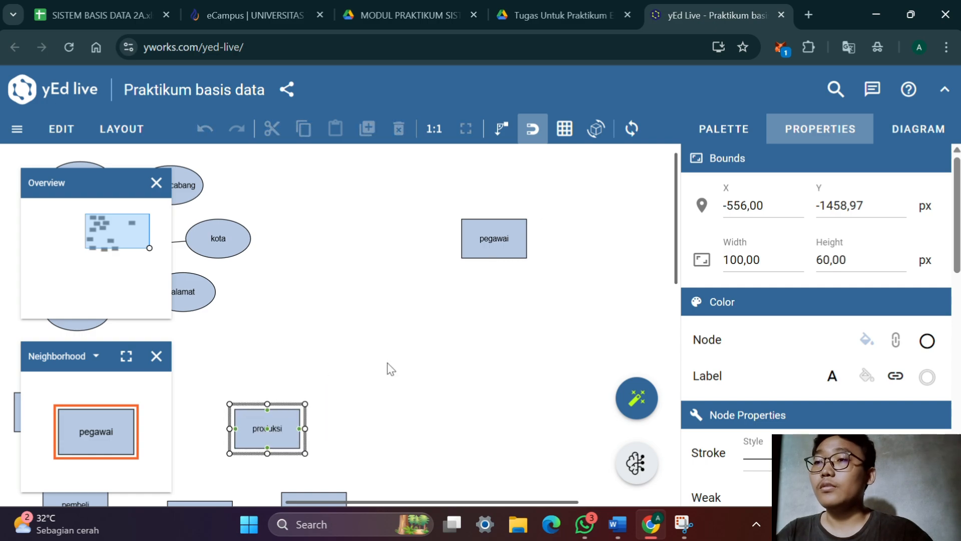
Add an attribute ellipse beside the pegawai entity and label it id_pegawai with underlined text
left_click(741, 132)
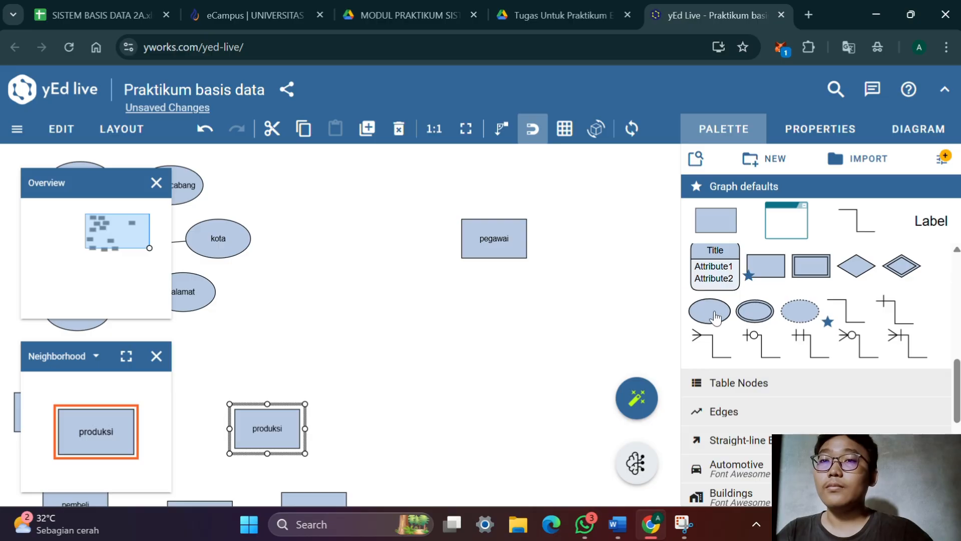
left_click_drag(710, 311, 589, 204)
double_click(594, 207)
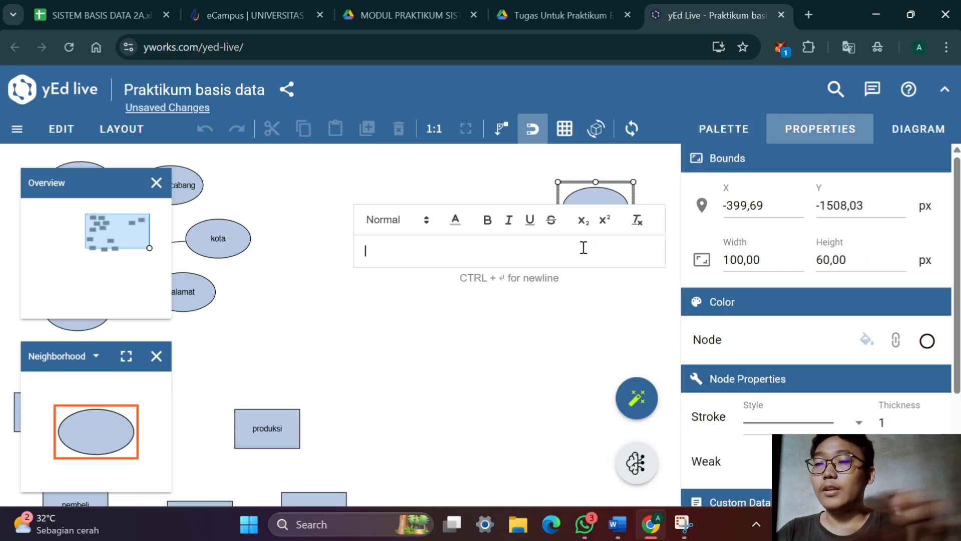
type("id")
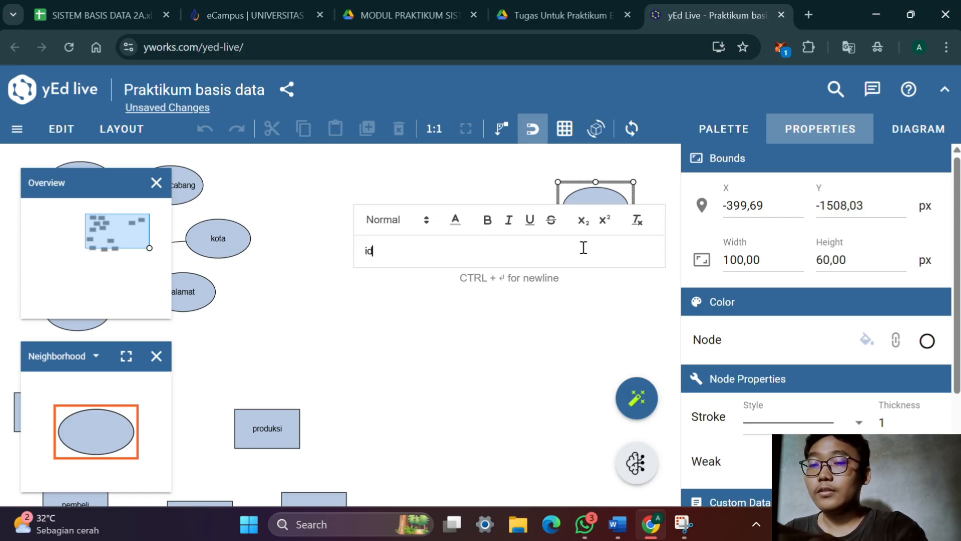
type("_")
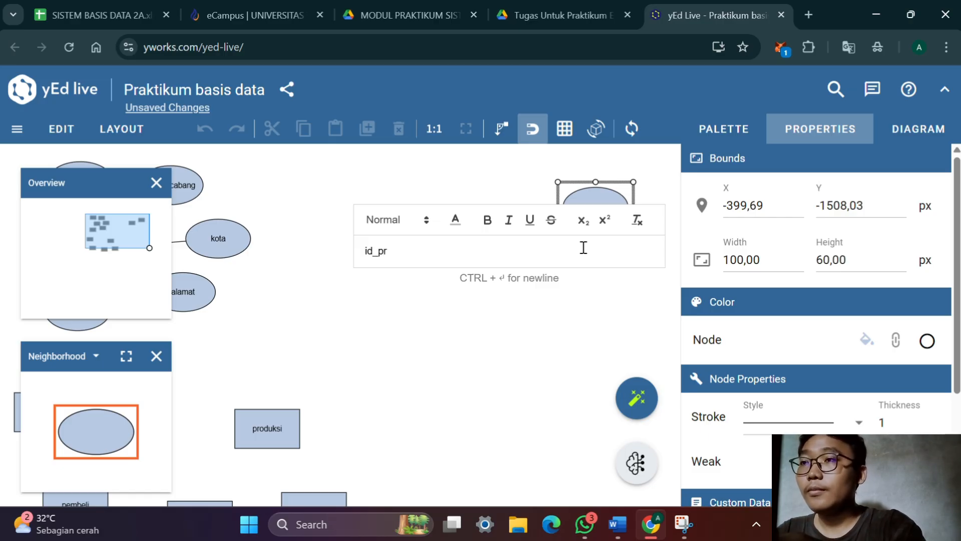
type("pegawai")
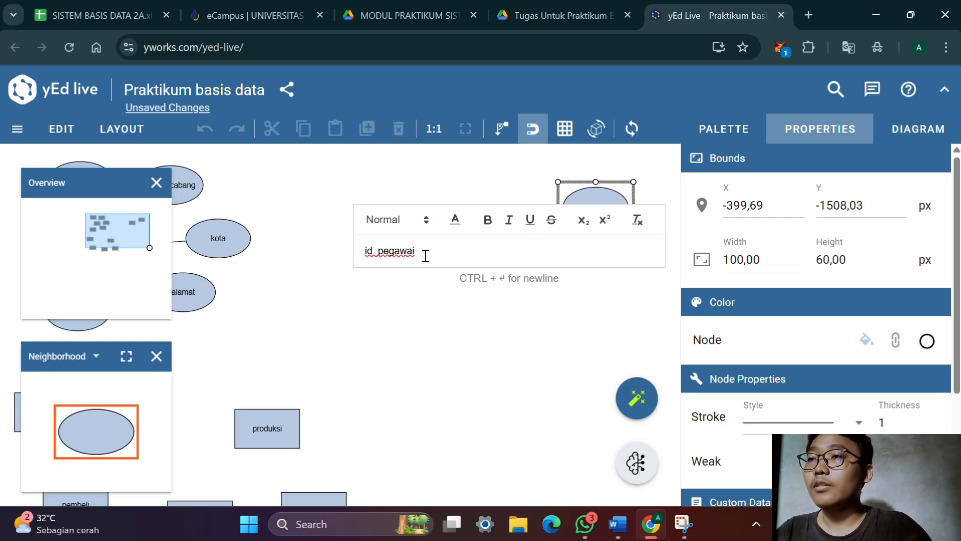
left_click_drag(425, 256, 359, 256)
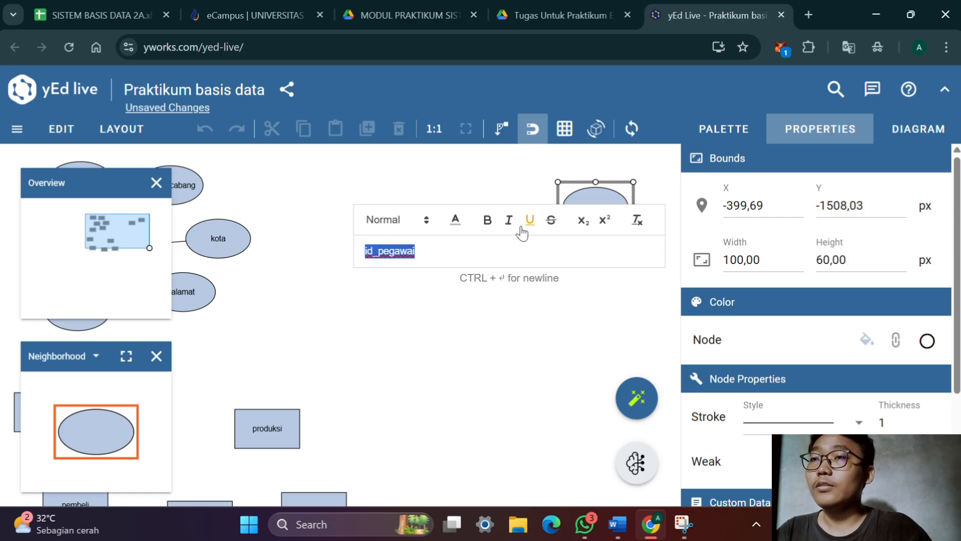
left_click(471, 316)
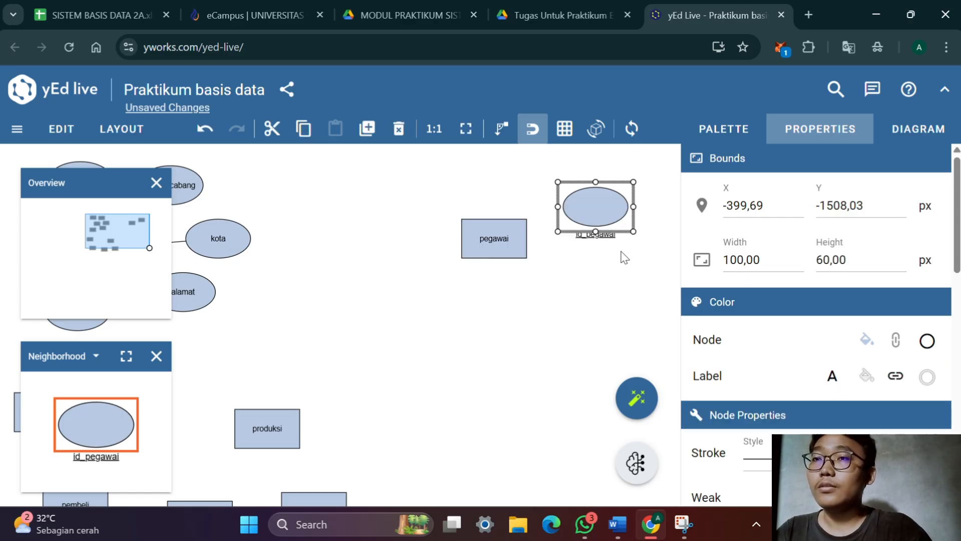
Set the id_pegawai label placement to Stretch Center and move the ellipse to the upper left of pegawai
scroll(773, 314, "down", 1)
scroll(773, 314, "down", 5)
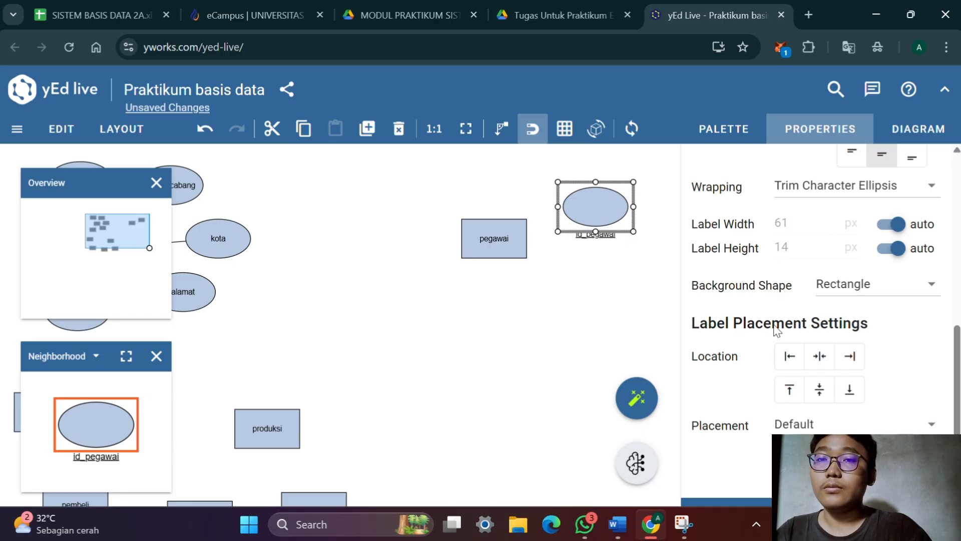
left_click(897, 423)
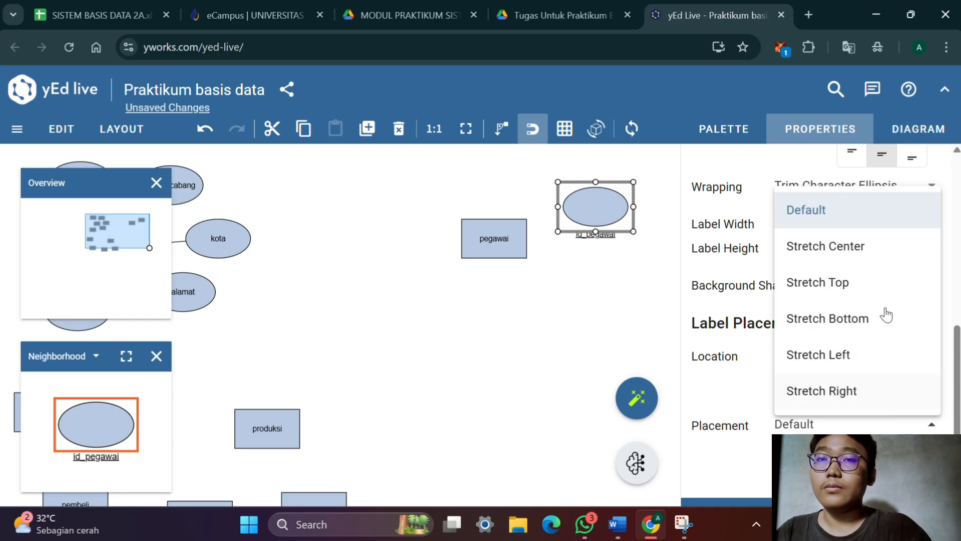
left_click(874, 257)
left_click(535, 303)
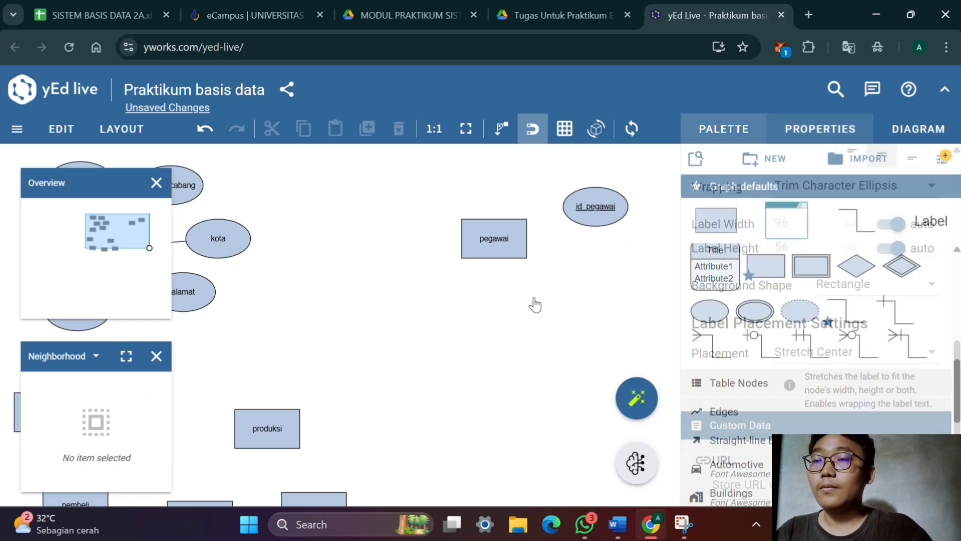
left_click_drag(535, 303, 542, 392)
left_click_drag(621, 301, 436, 256)
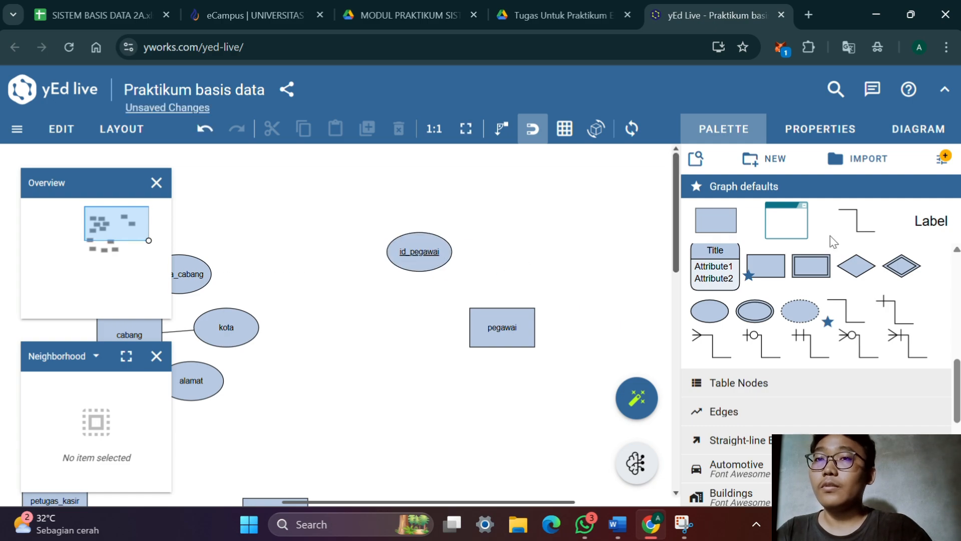
Add another attribute ellipse just above the pegawai entity and label it nama_pegawai
left_click_drag(722, 318, 540, 260)
double_click(540, 262)
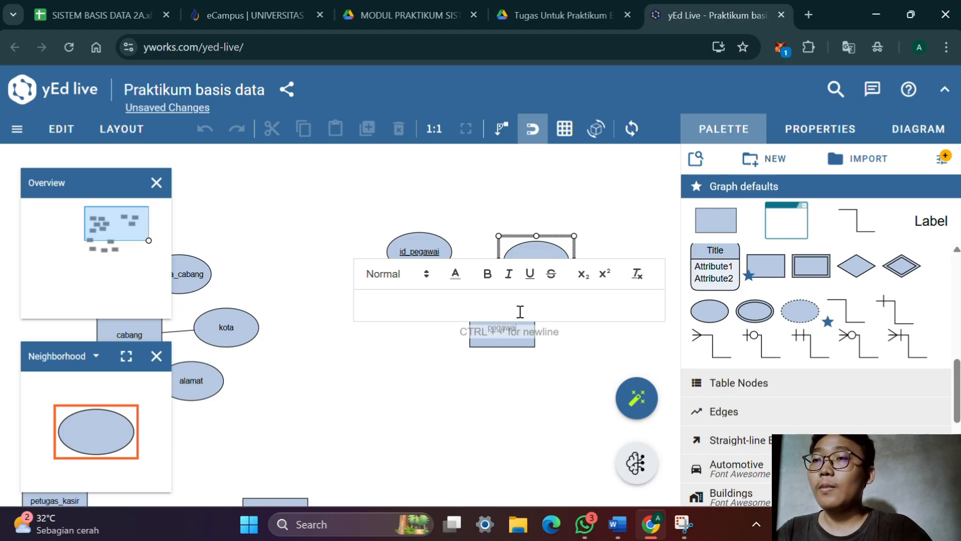
type("nama_pegawai")
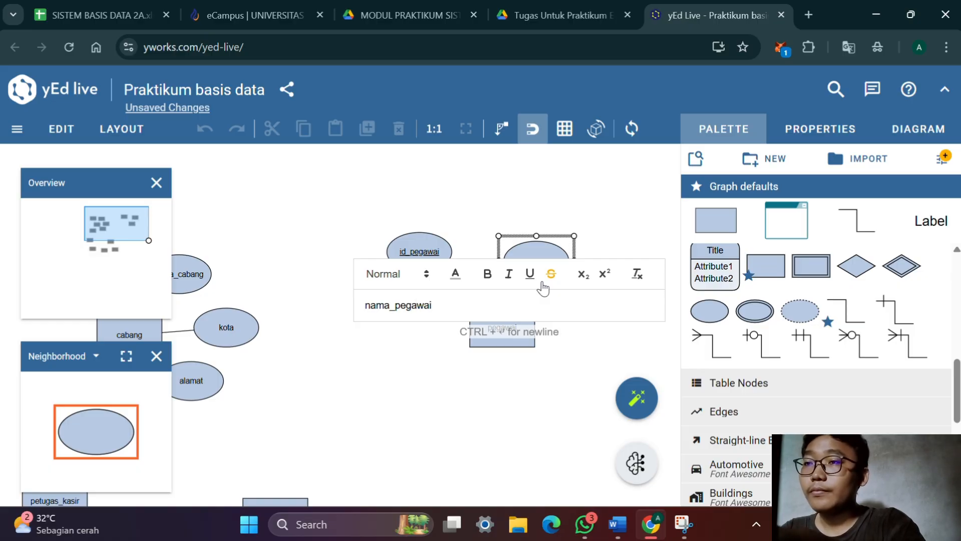
key("Return")
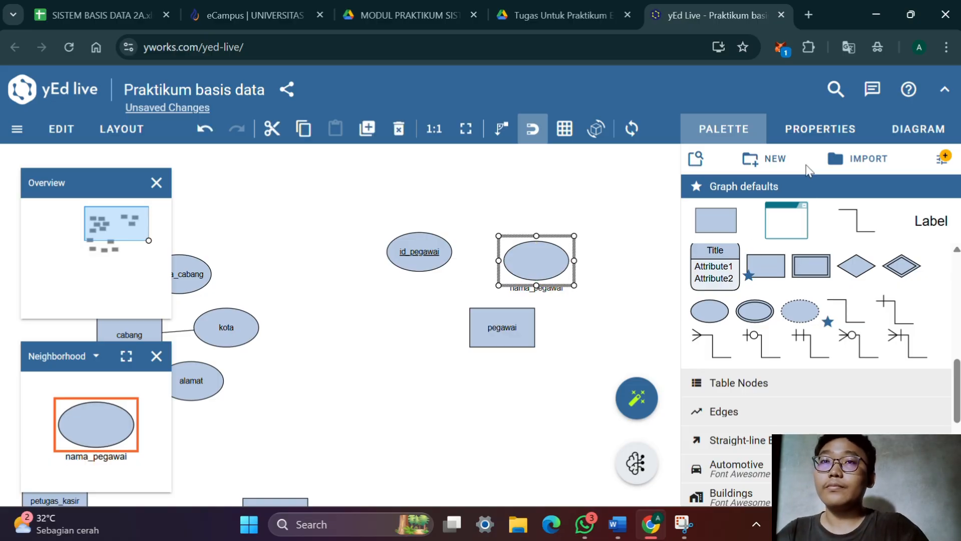
Set the label placement of the nama_pegawai attribute to Stretch Center
left_click(820, 129)
scroll(816, 250, "down", 3)
left_click(831, 273)
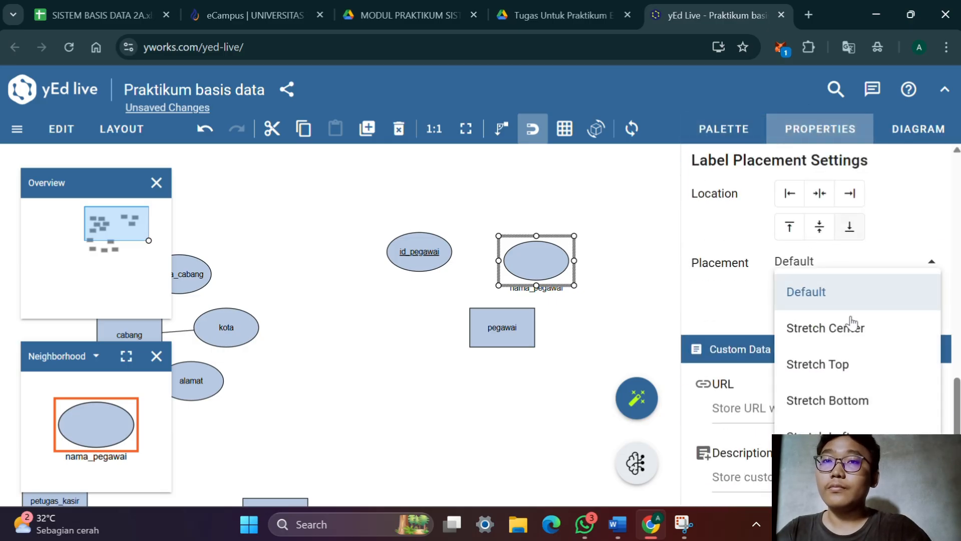
left_click(851, 329)
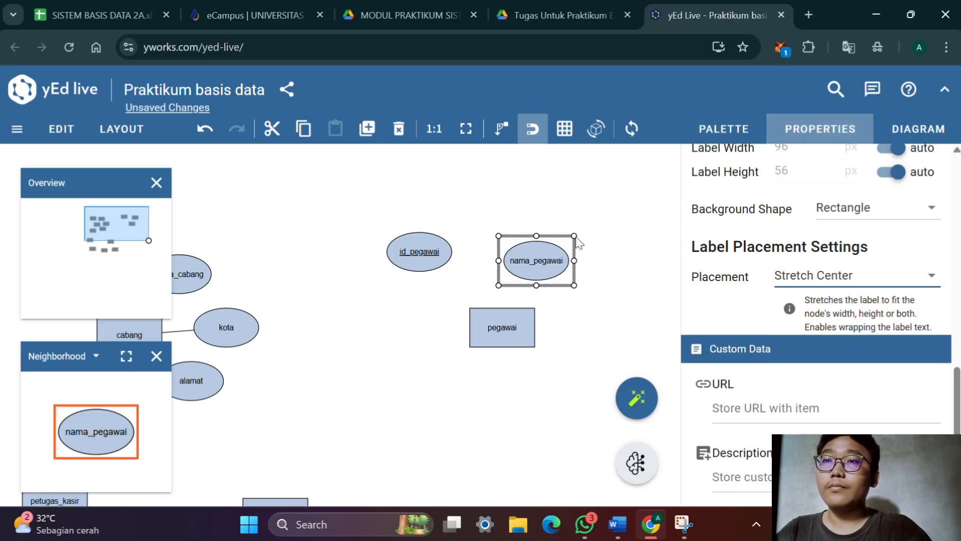
Duplicate the nama_pegawai attribute and rename the copy jenis_kelamin
left_click(724, 129)
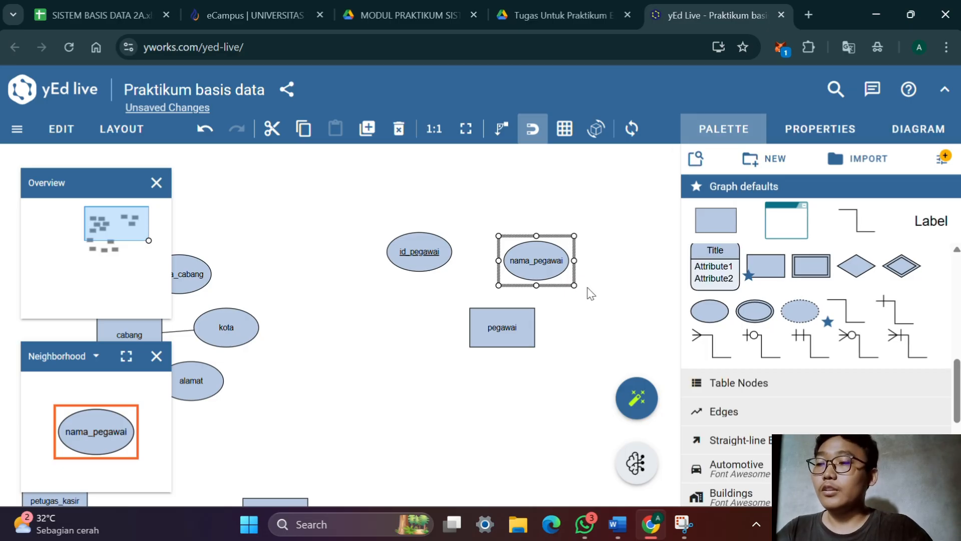
key("ctrl+d")
double_click(565, 274)
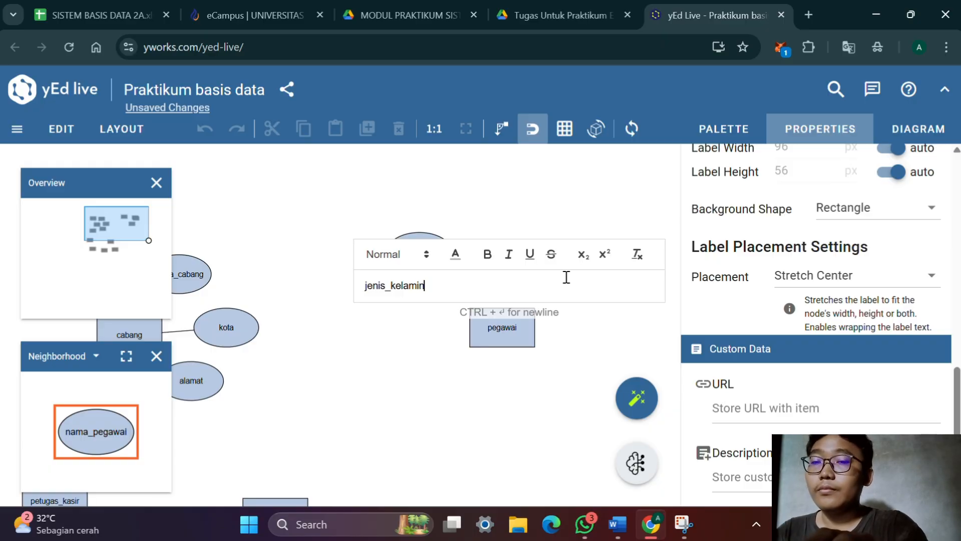
key("Return")
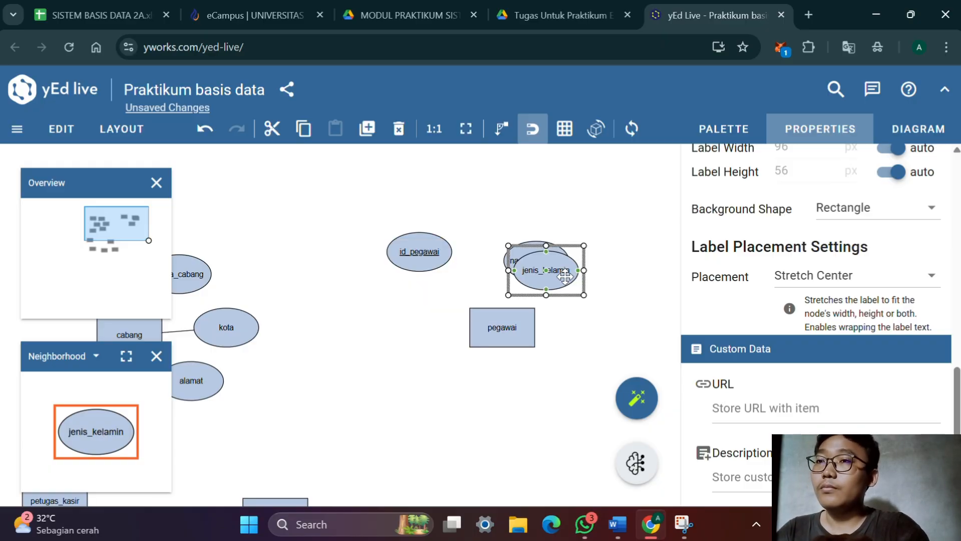
Check pegawai's attribute list in the Word document, and duplicate jenis_kelamin in yEd Live as an attribute named alamat
key("alt+Tab")
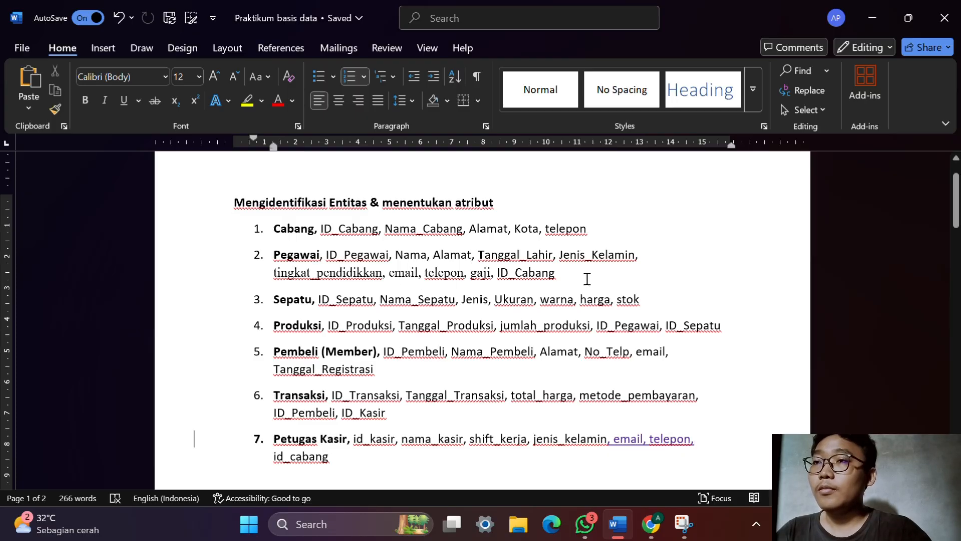
key("alt+Tab")
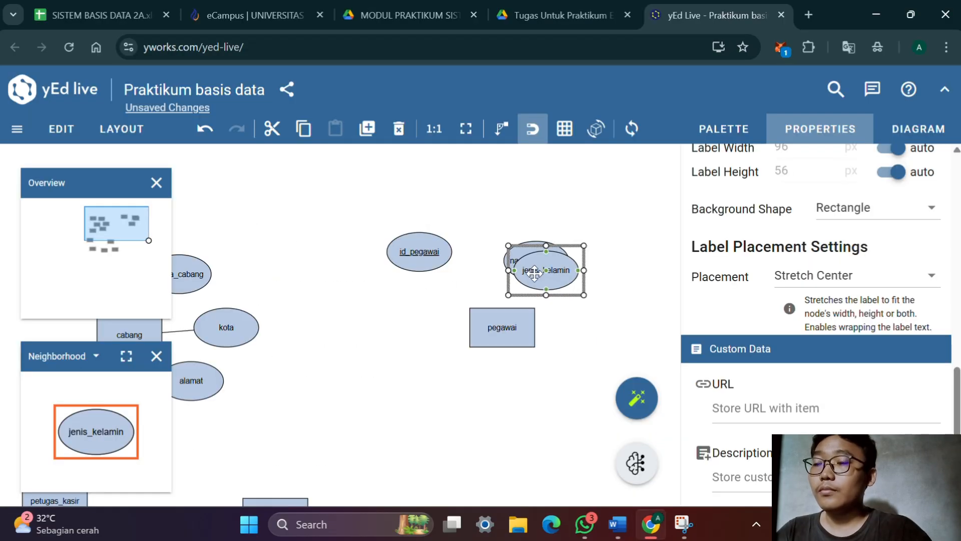
key("ctrl+d")
double_click(555, 279)
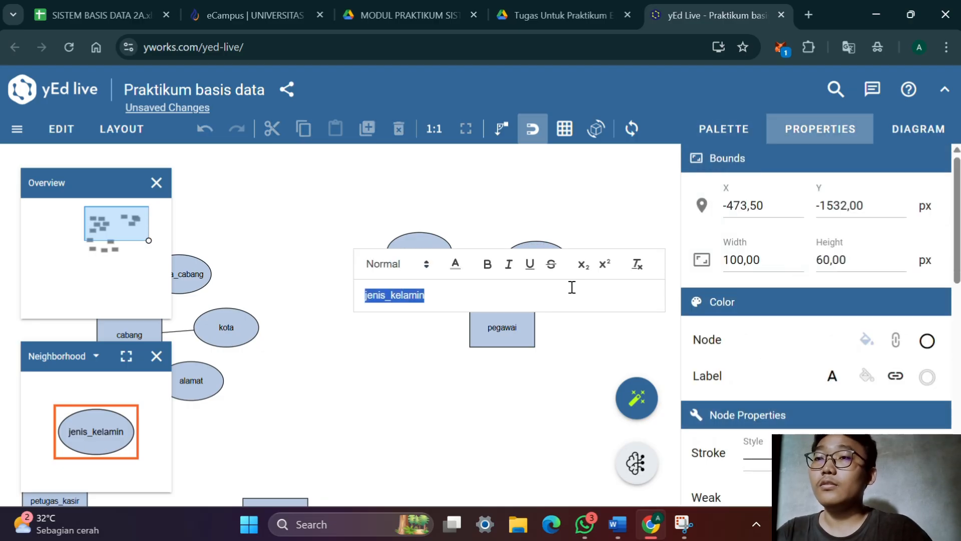
type("alama")
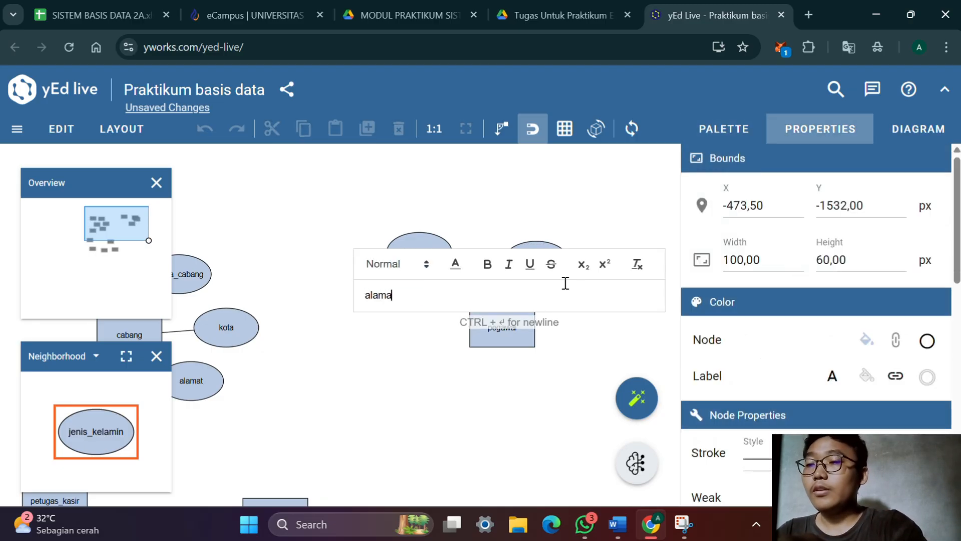
type("t")
key("Return")
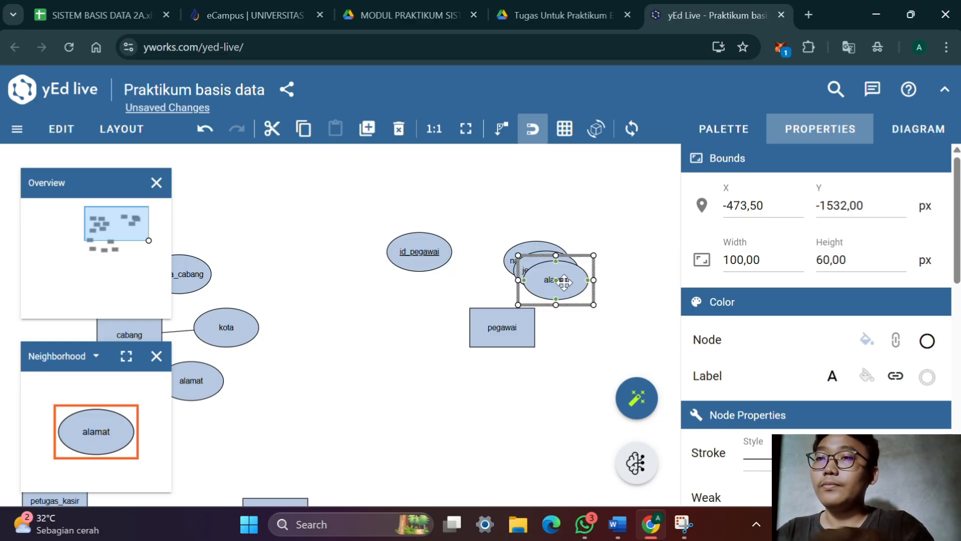
Duplicate pegawai's new alamat attribute and rename the copy telepon
left_click_drag(564, 282, 568, 290)
double_click(567, 289)
type("telep")
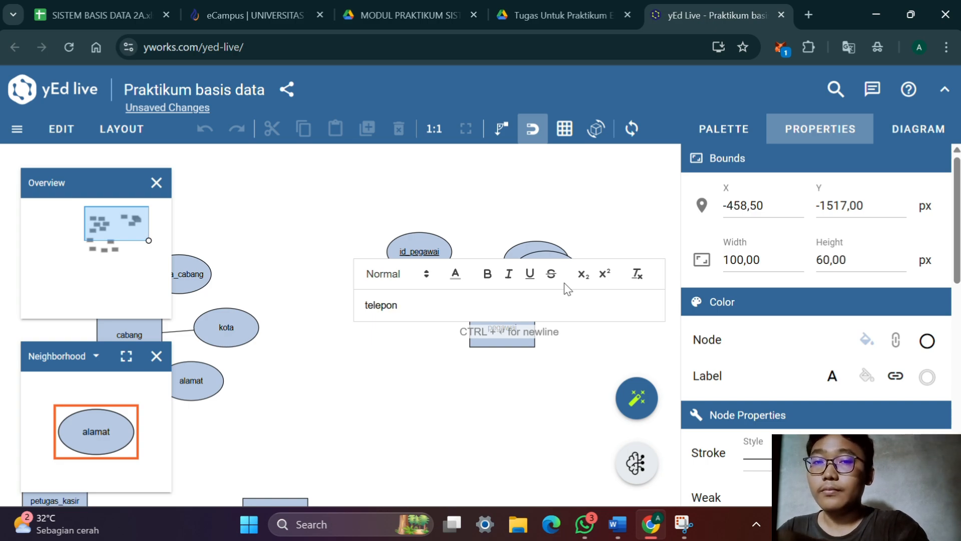
type("on")
key("Return")
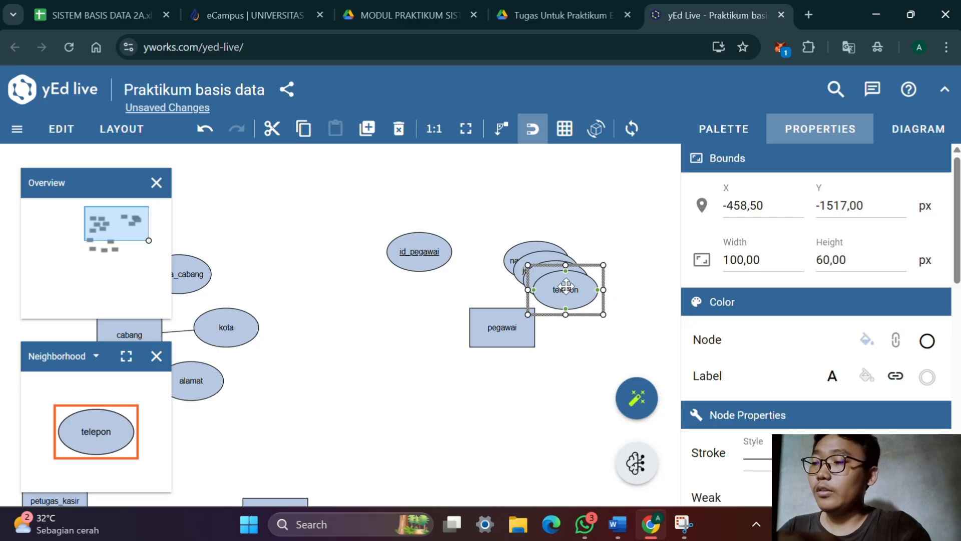
Duplicate pegawai's telepon attribute and rename the copy tingkat_pendidikan
left_click_drag(571, 300, 583, 310)
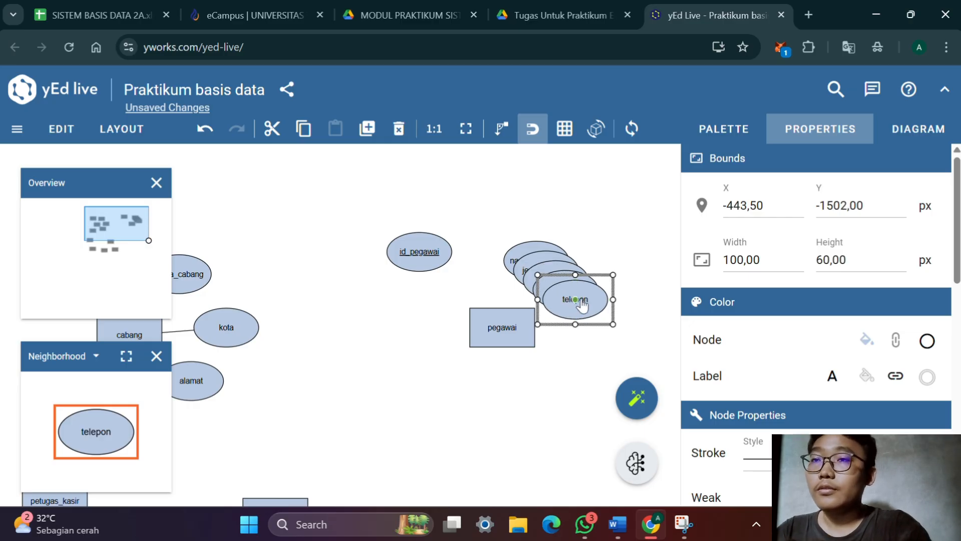
double_click(585, 304)
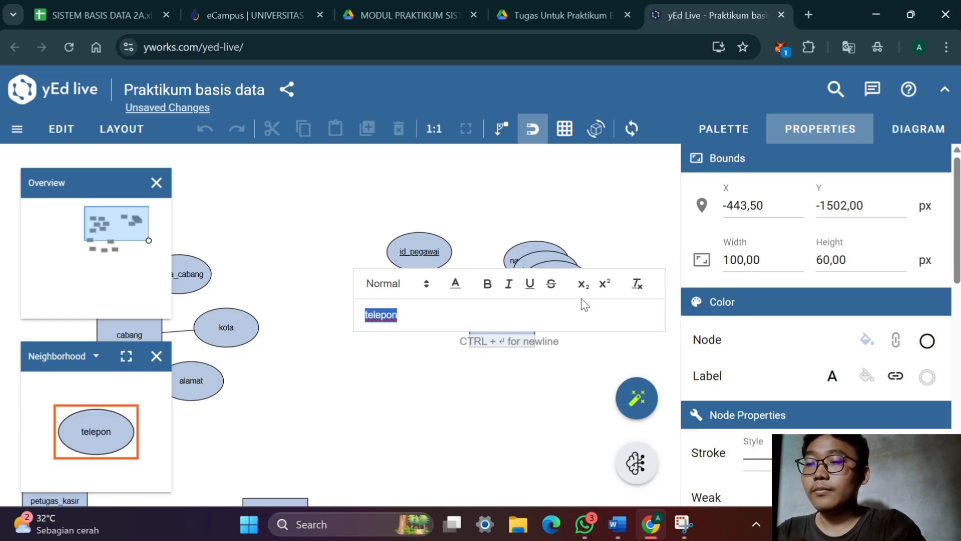
type("tingkat")
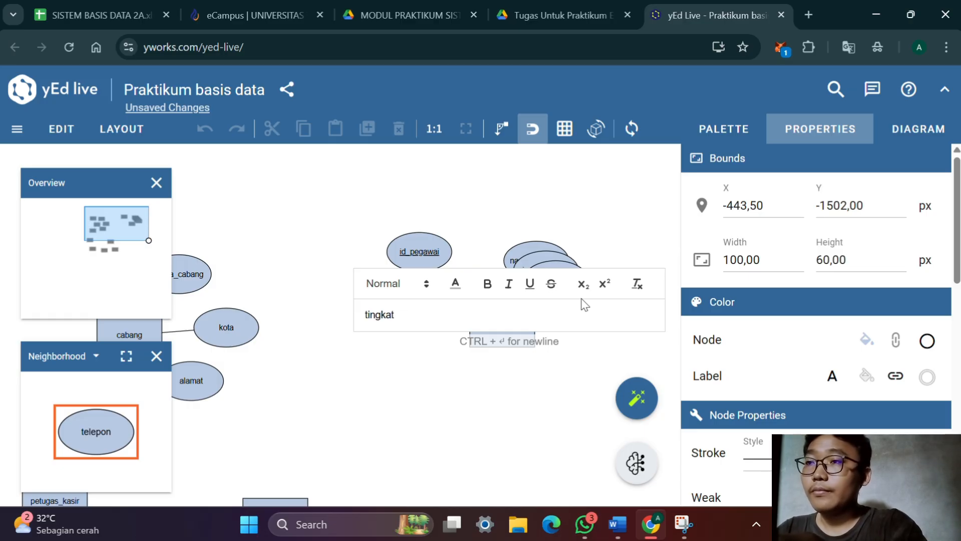
type("_pe")
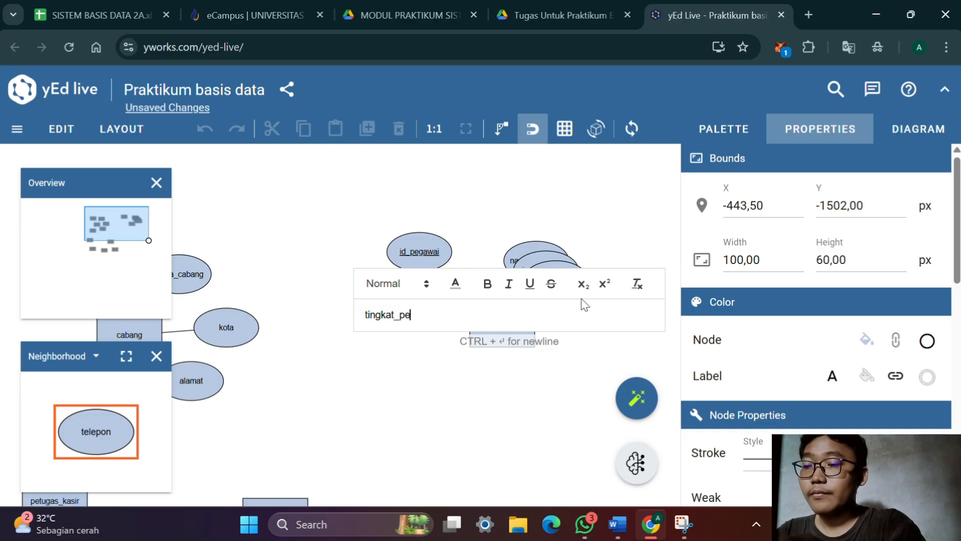
type("ndidik")
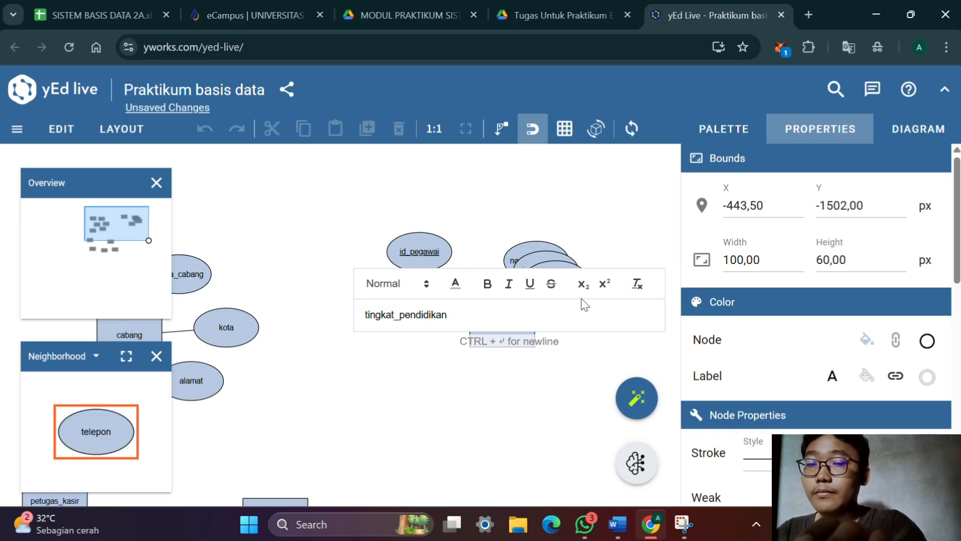
type("an")
key("Return")
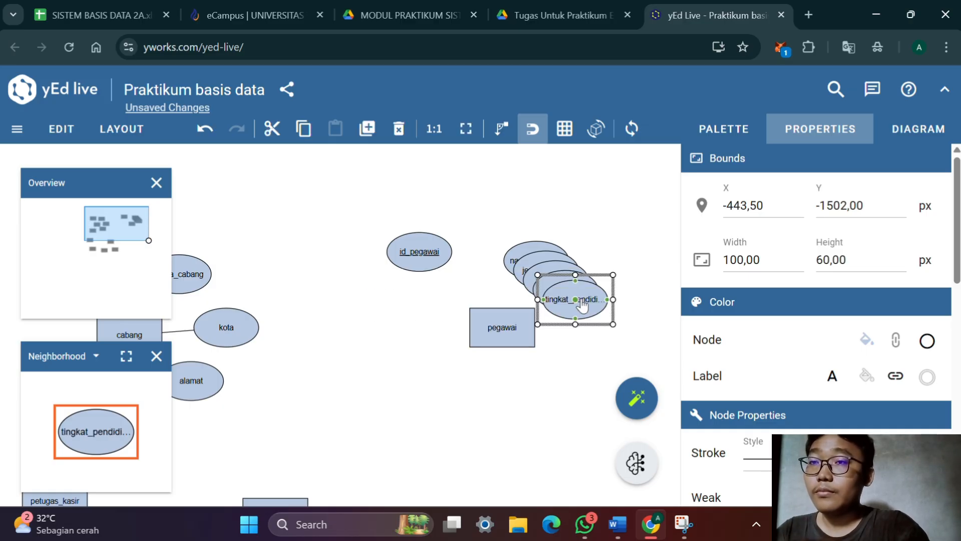
scroll(767, 305, "down", 6)
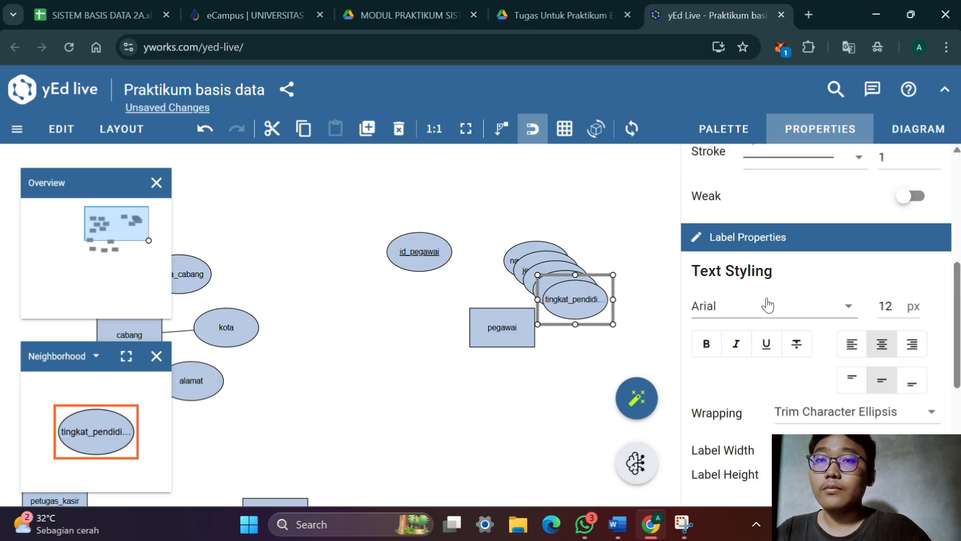
scroll(767, 305, "down", 5)
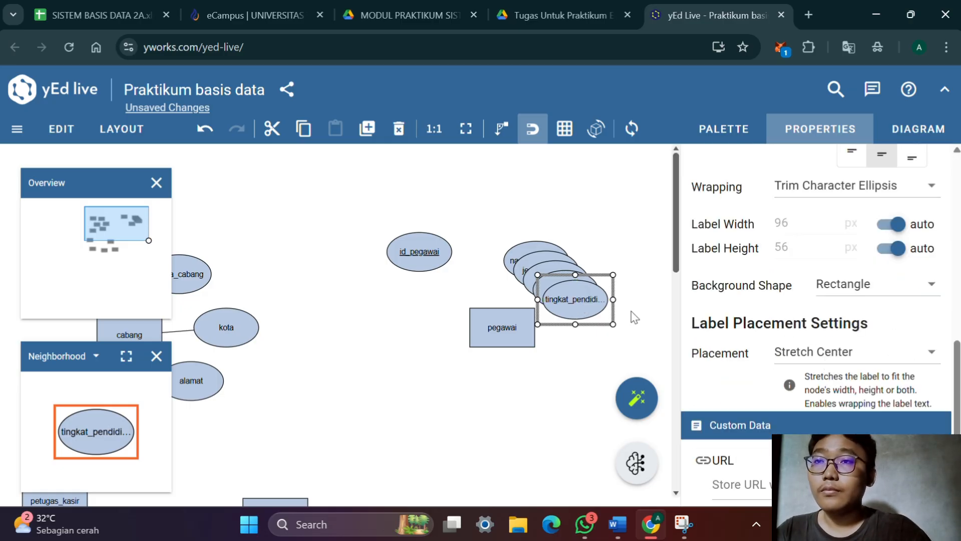
left_click(810, 351)
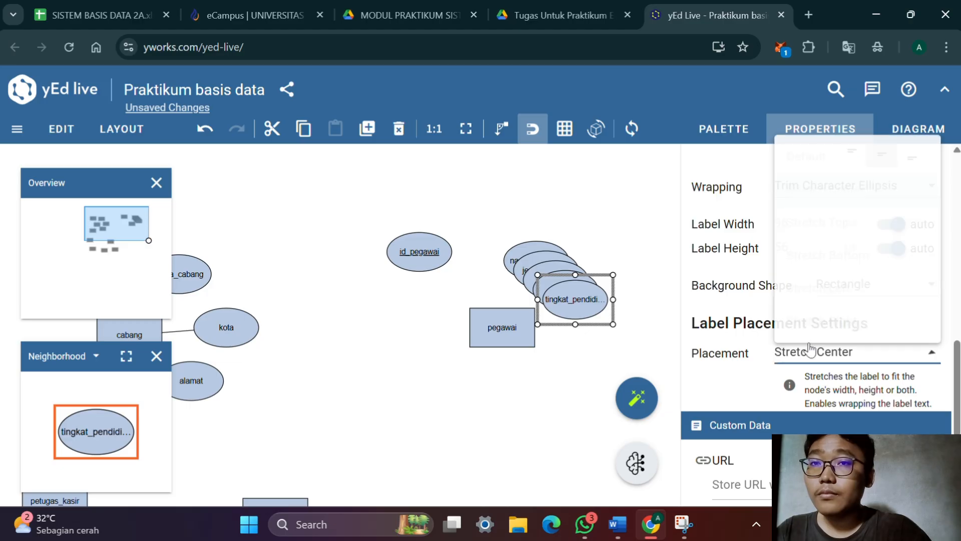
left_click(826, 191)
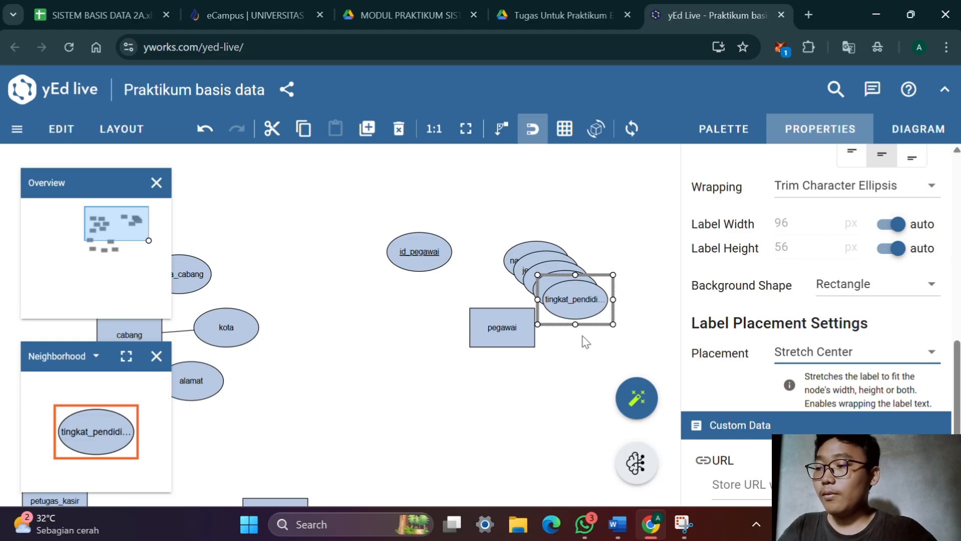
Check pegawai's attribute list in the Word document, and in yEd Live move tingkat_pendidikan below pegawai and telepon beside it
key("alt+Tab")
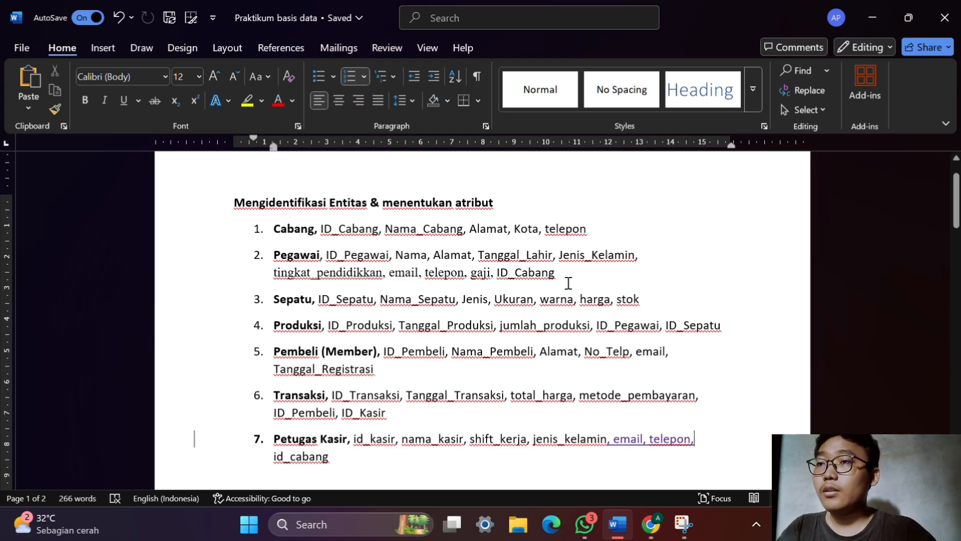
key("alt+Tab")
left_click_drag(594, 301, 516, 399)
mouse_move(591, 293)
left_mouse_down()
mouse_move(592, 331)
mouse_move(598, 304)
left_mouse_up()
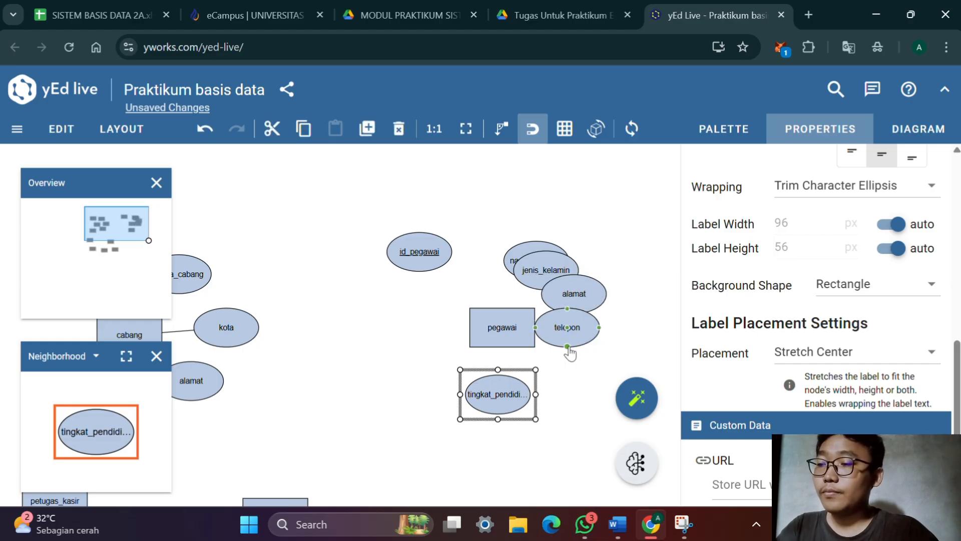
Duplicate the tingkat_pendidikan attribute, place the copy below telepon and rename it email
key("ctrl+d")
left_click_drag(522, 405, 538, 371)
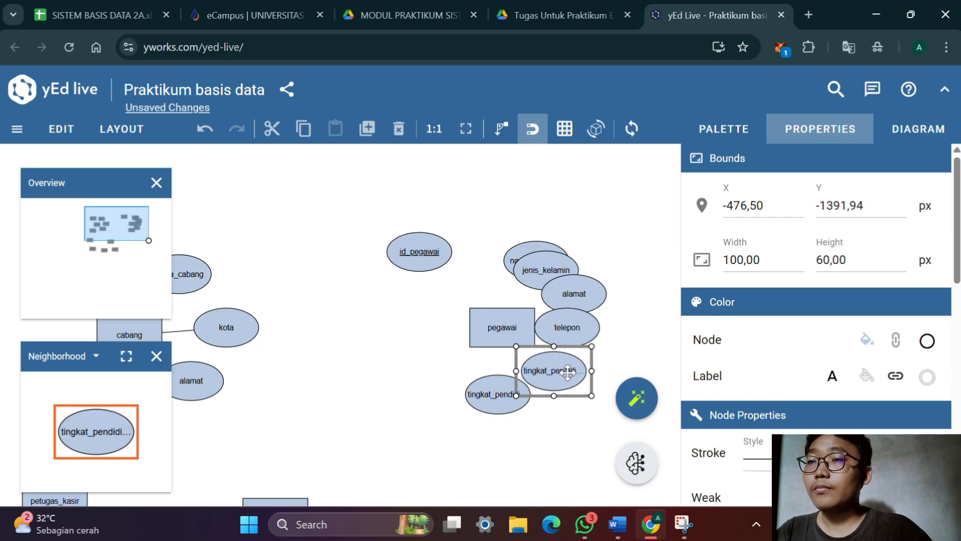
double_click(538, 372)
type("email")
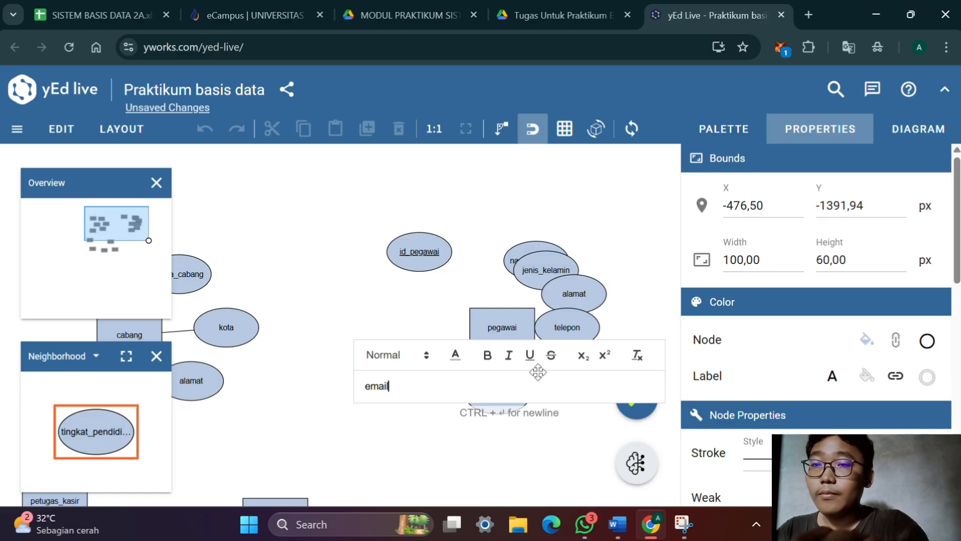
key("Return")
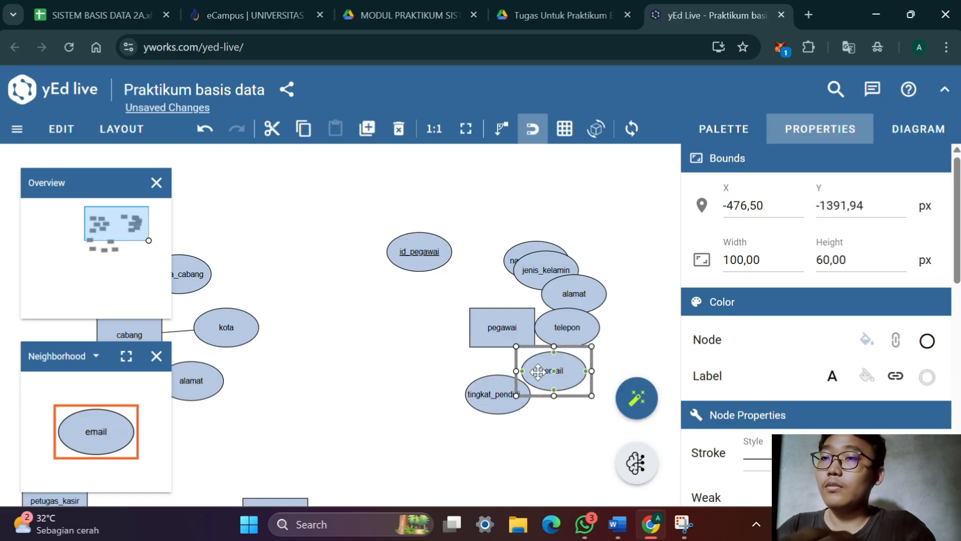
Duplicate pegawai's email attribute and rename the copy id_cabang
left_click_drag(539, 371, 547, 379)
double_click(557, 382)
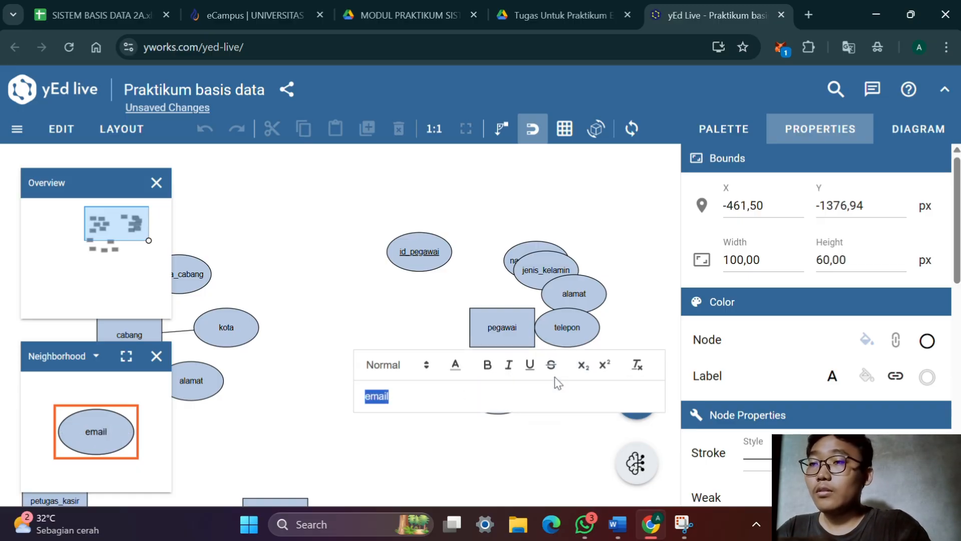
type("i")
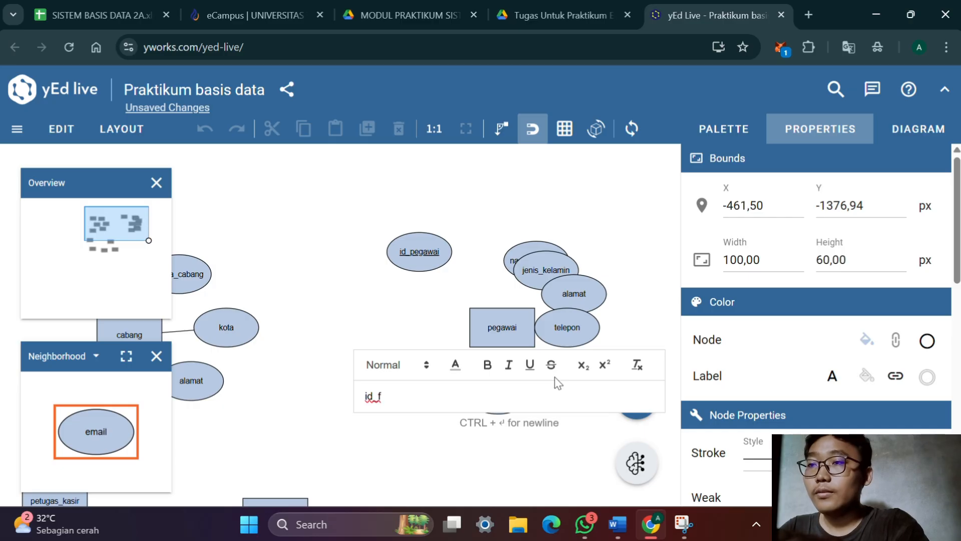
type("d_cabang")
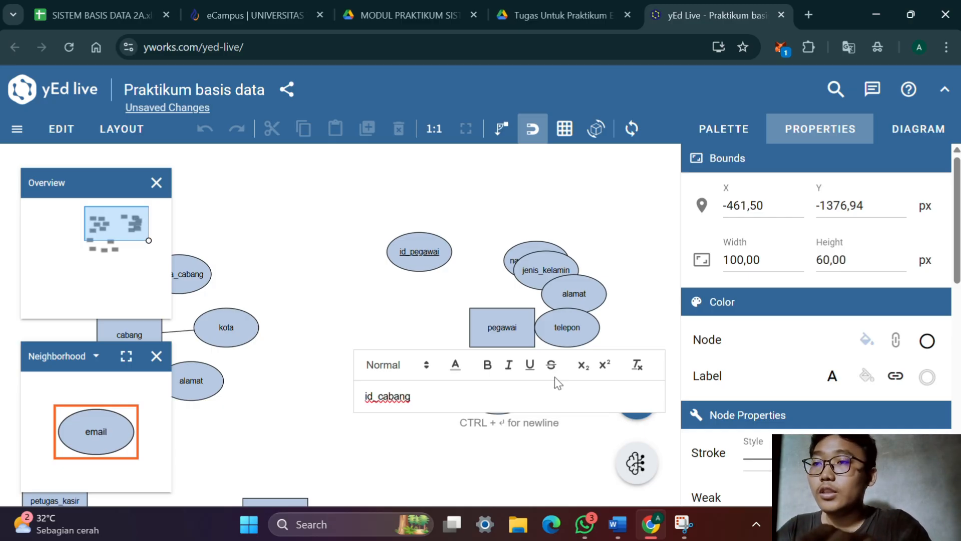
key("Return")
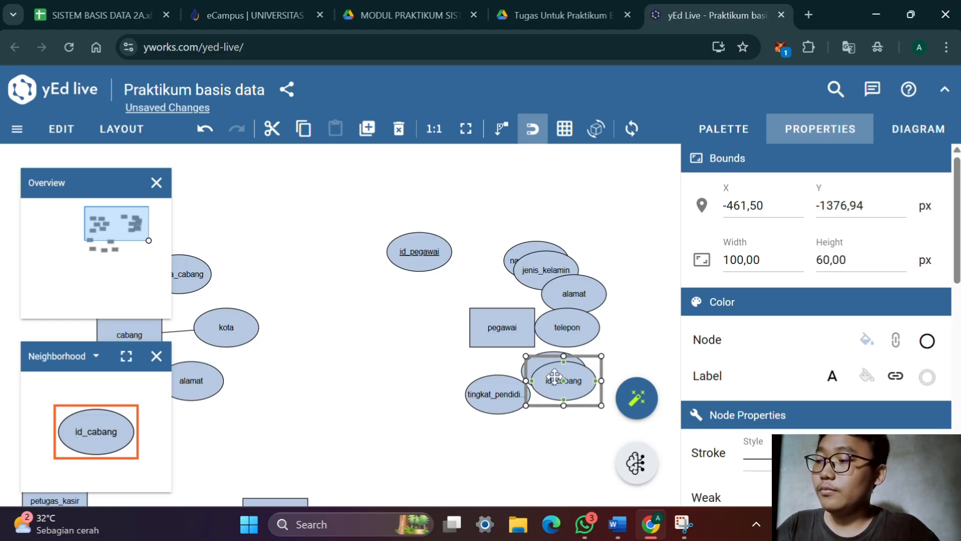
Check pegawai's remaining attributes in the Word document, and duplicate id_cabang in yEd Live as an attribute named gaji
key("alt+Tab")
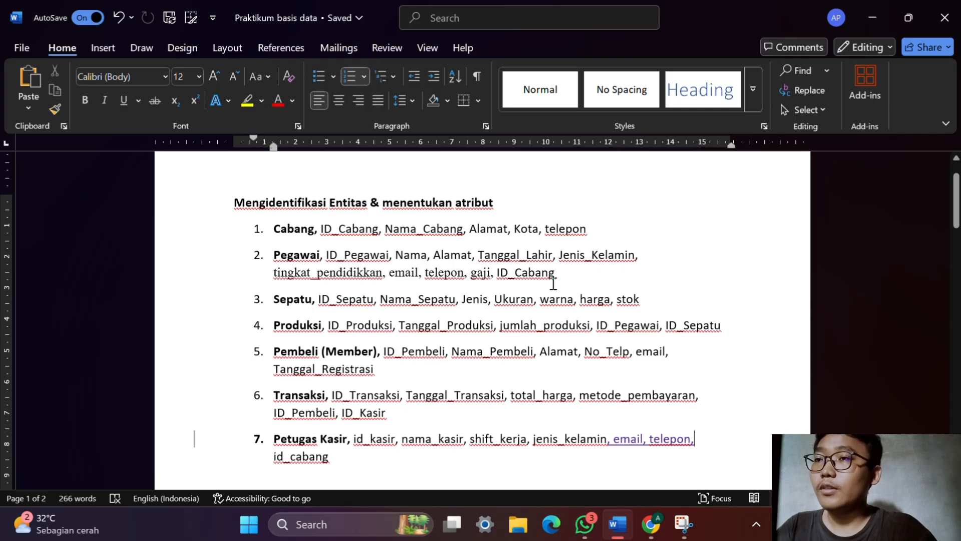
key("alt+Tab")
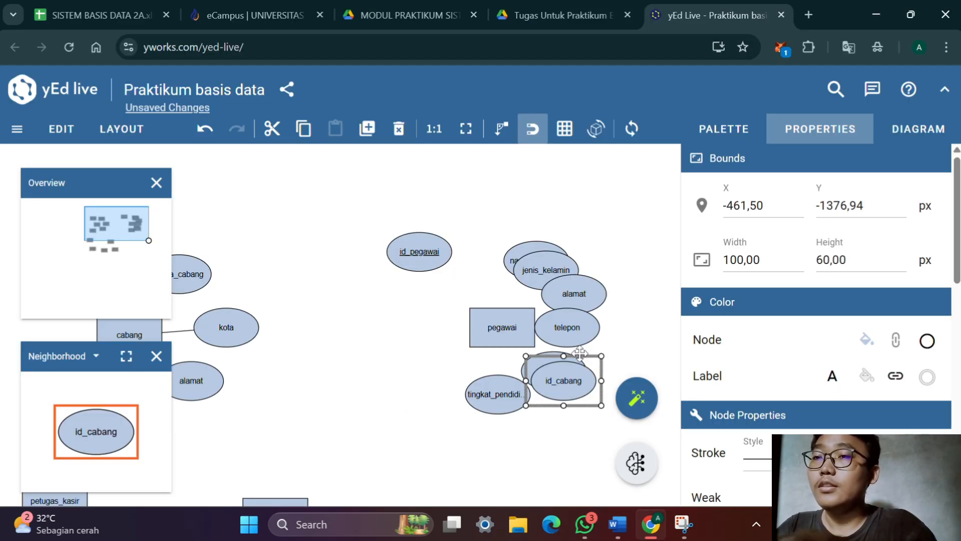
key("ctrl+d")
double_click(584, 389)
type("g")
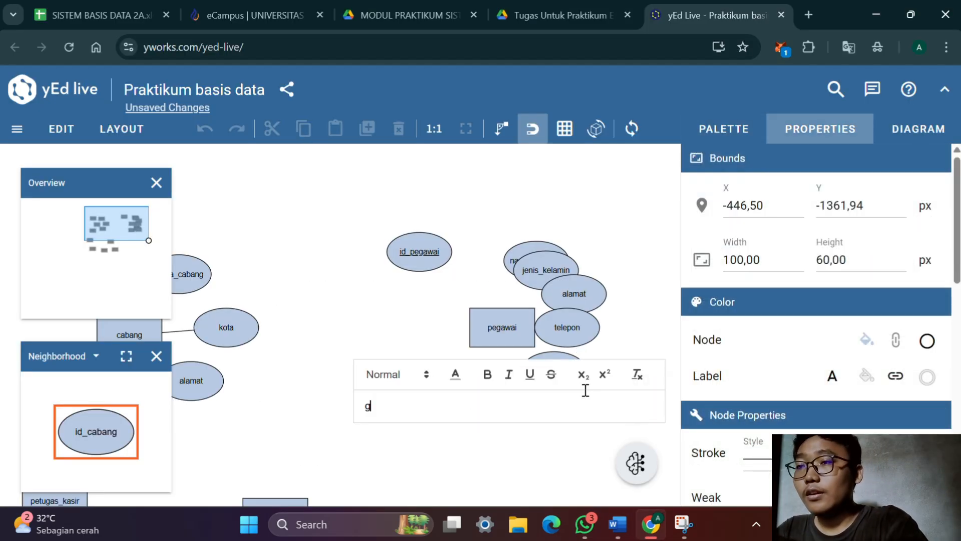
type("aji")
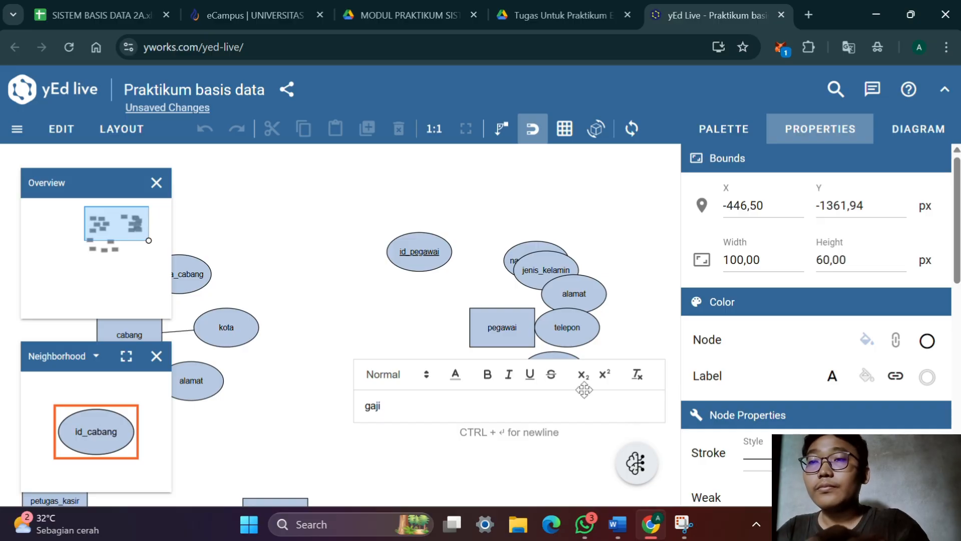
key("Return")
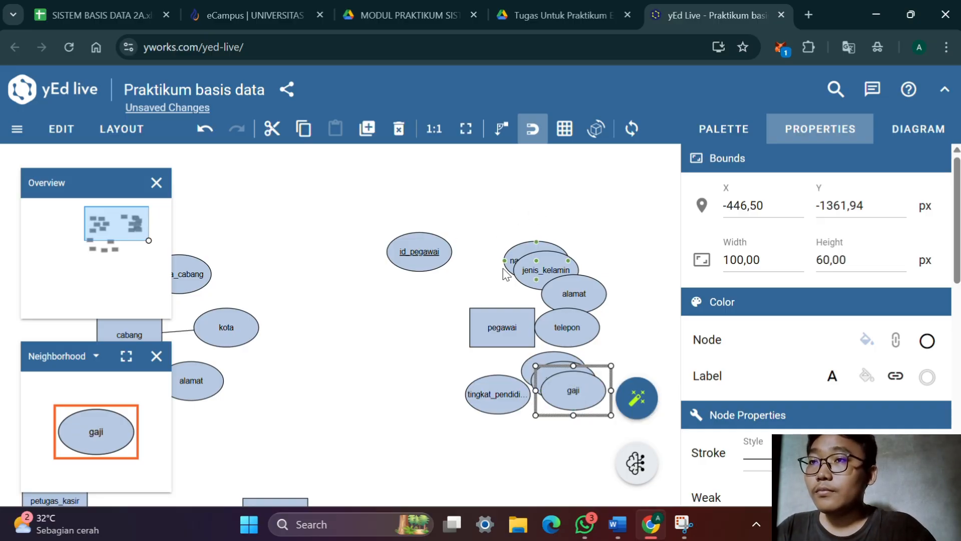
Shift pegawai slightly left, bring id_pegawai closer to it, and place id_cabang and gaji on the entity's left side
mouse_move(512, 330)
left_mouse_down()
mouse_move(478, 330)
mouse_move(538, 329)
mouse_move(515, 328)
left_mouse_up()
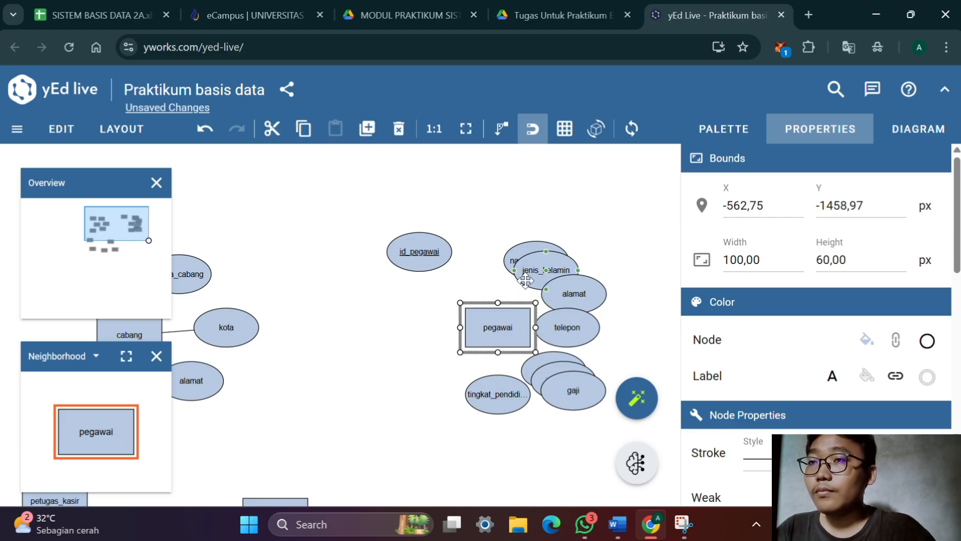
left_click_drag(458, 255, 487, 264)
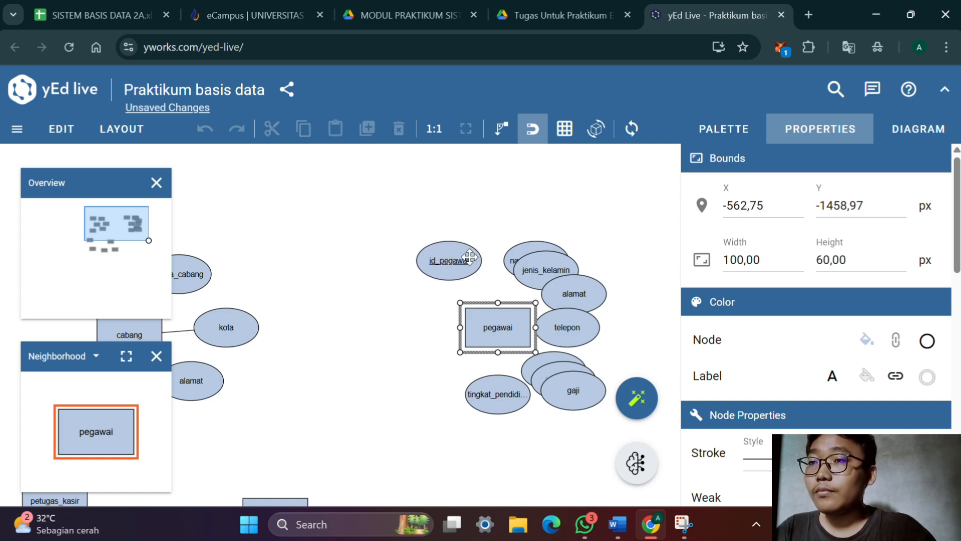
left_click_drag(564, 399, 610, 362)
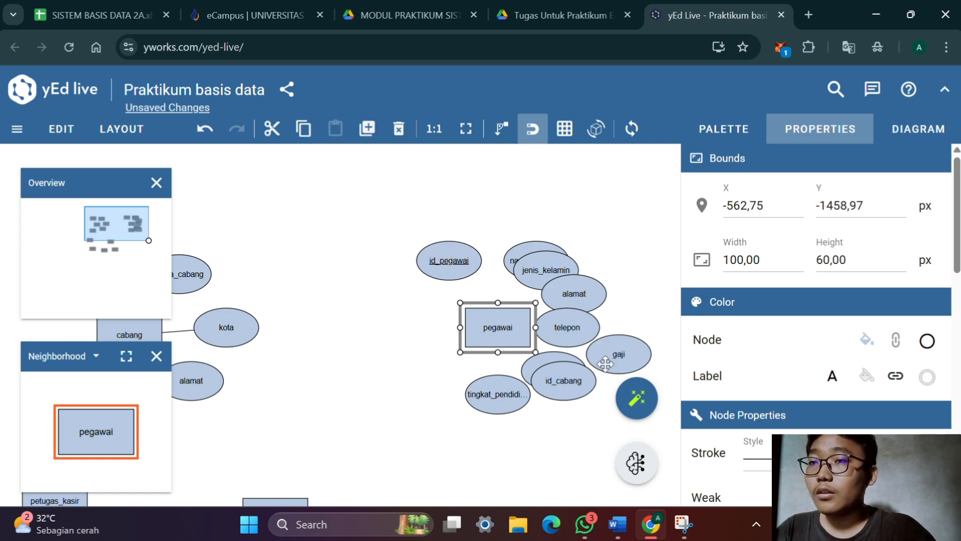
left_click_drag(575, 392, 405, 404)
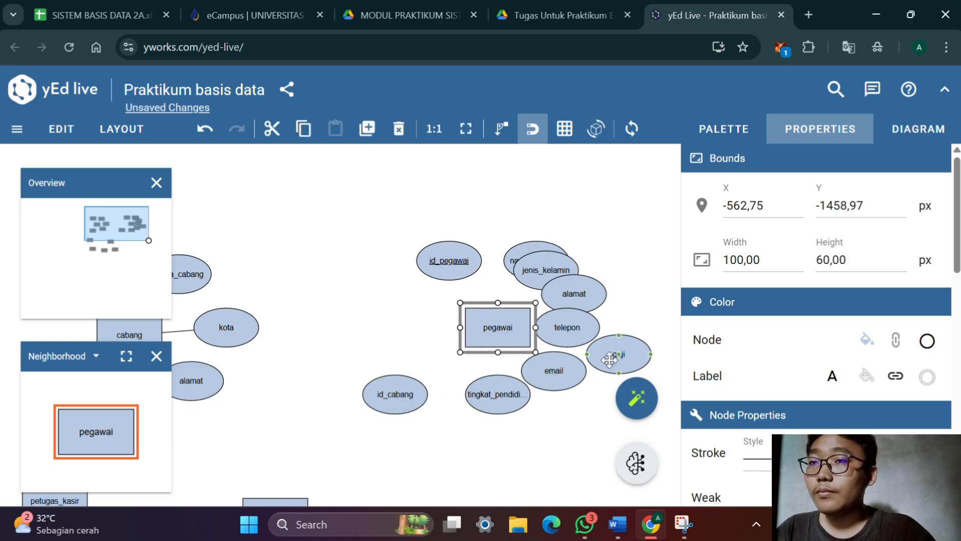
left_click_drag(616, 359, 410, 346)
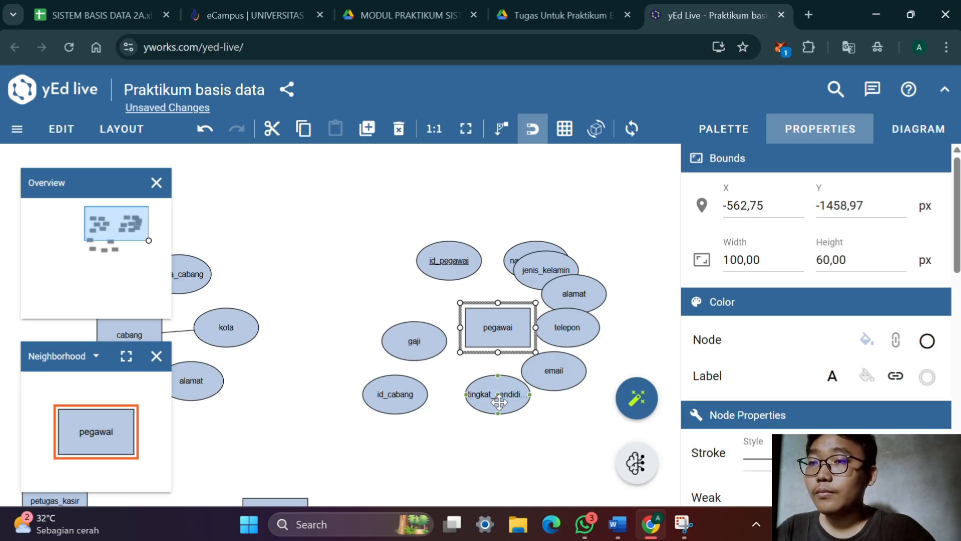
Spread tingkat_pendidikan, email, telepon, alamat, jenis_kelamin and nama_pegawai around the pegawai entity so they no longer overlap it or hide each other
left_click_drag(516, 393, 558, 391)
left_click_drag(573, 346, 580, 359)
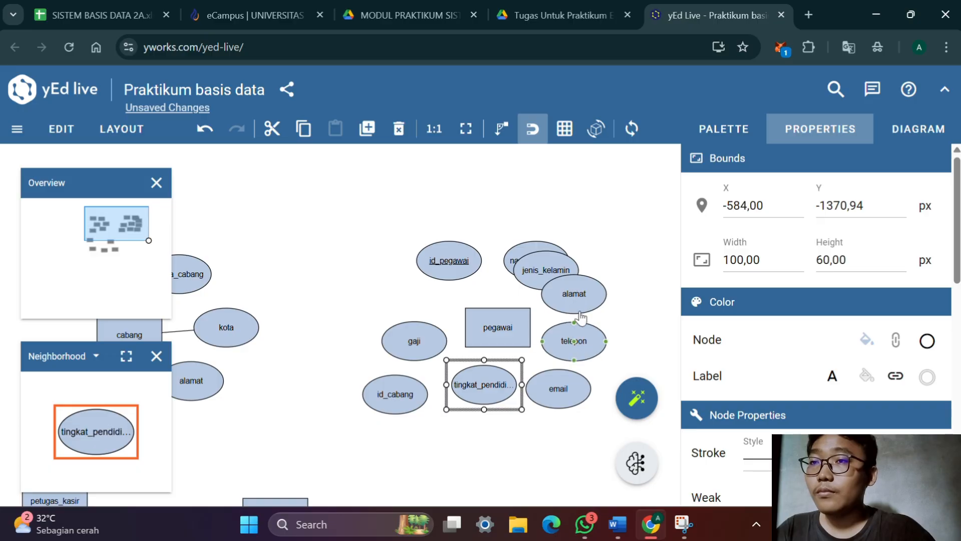
left_click_drag(557, 281, 513, 260)
left_click(514, 261)
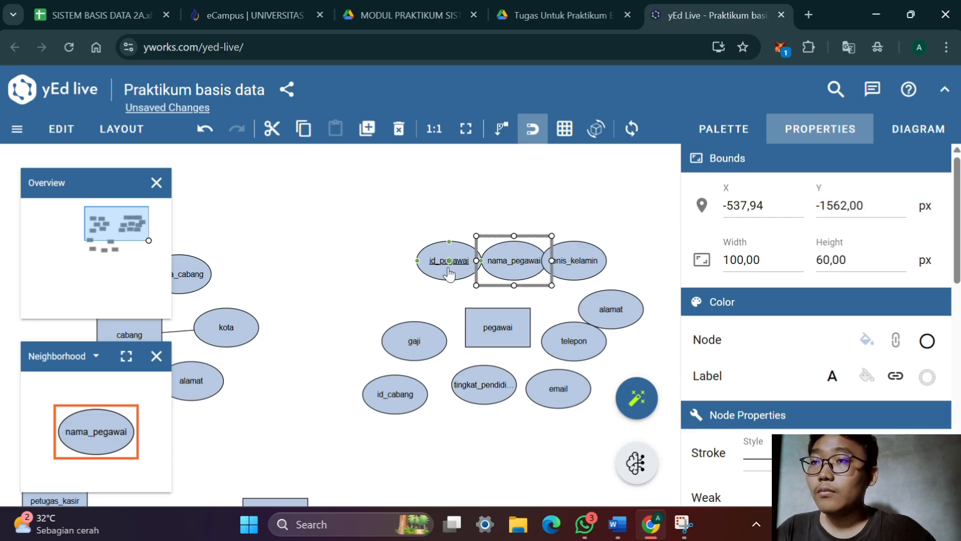
Move id_pegawai further left and line up nama_pegawai with it above the pegawai entity
left_click(450, 270)
left_click_drag(461, 269, 434, 278)
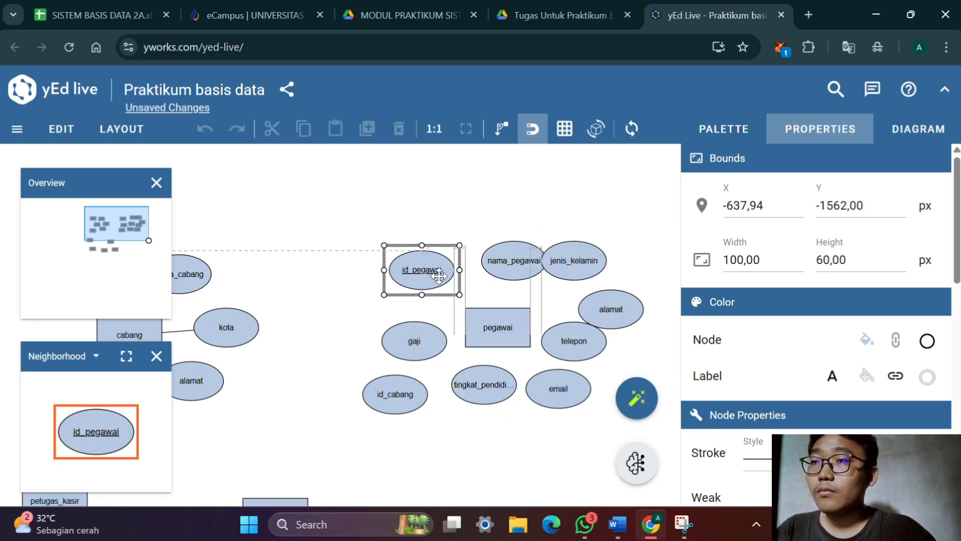
left_click_drag(507, 260, 497, 270)
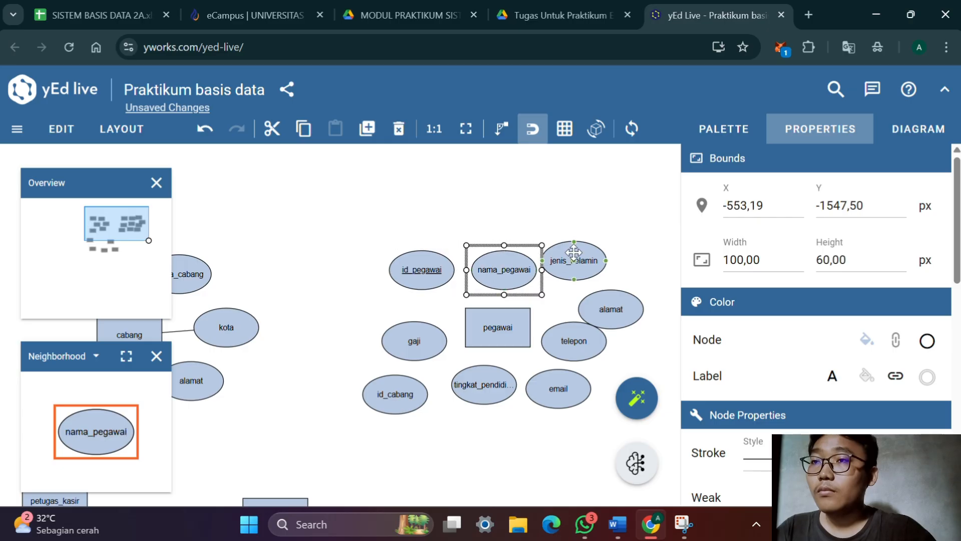
left_click(603, 235)
Connect the tingkat_pendidikan, email, telepon, alamat, jenis_kelamin and nama_pegawai attributes to the pegawai entity
scroll(518, 366, "down", 2)
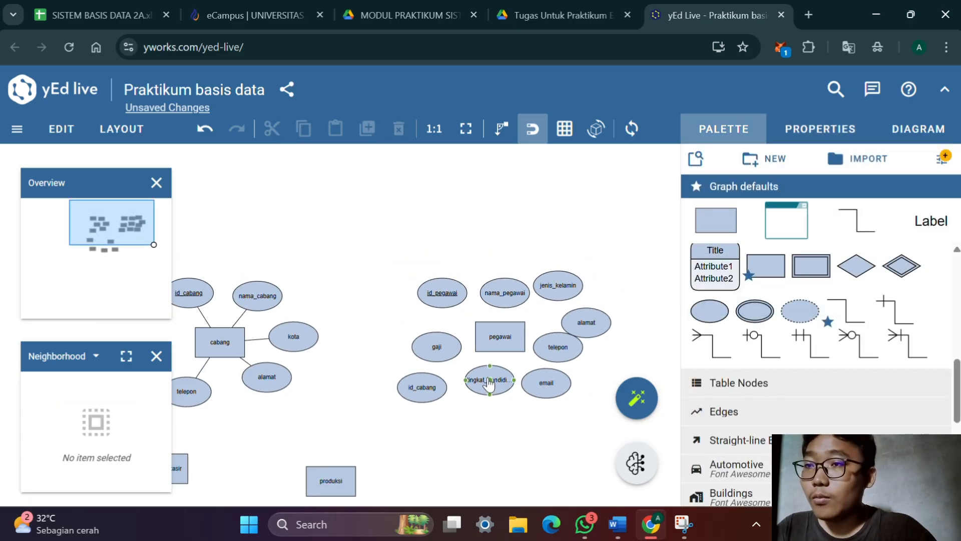
scroll(490, 386, "up", 1)
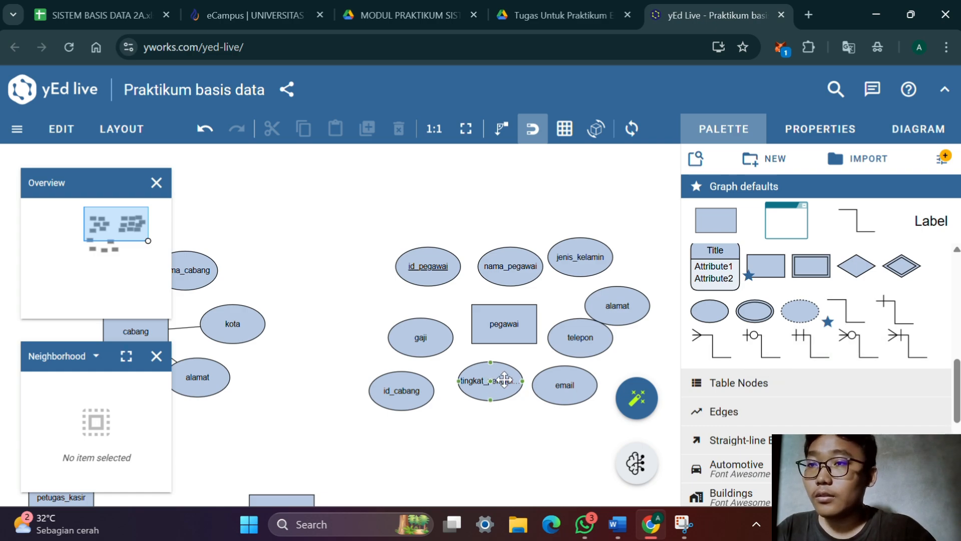
left_click_drag(490, 390, 511, 328)
left_click(511, 328)
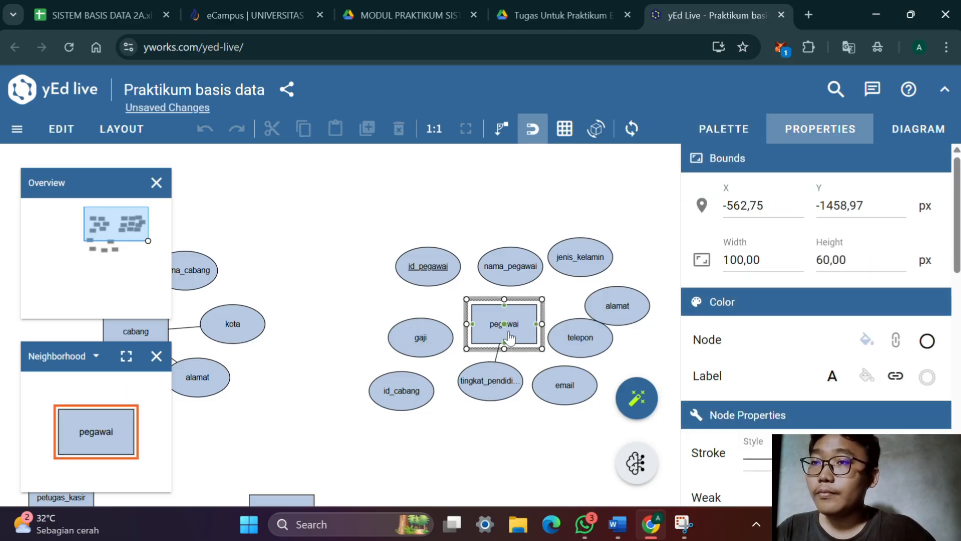
left_click_drag(564, 386, 520, 334)
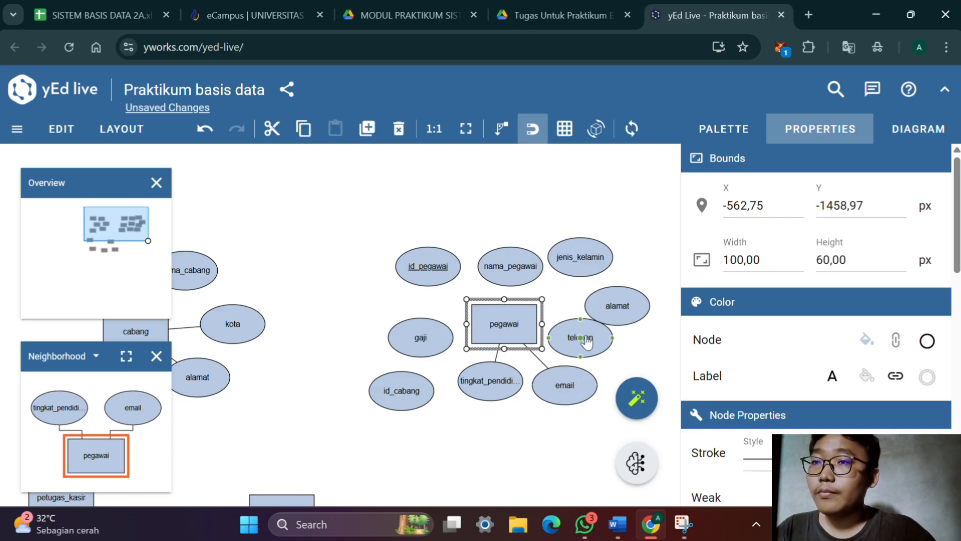
left_click_drag(586, 343, 518, 325)
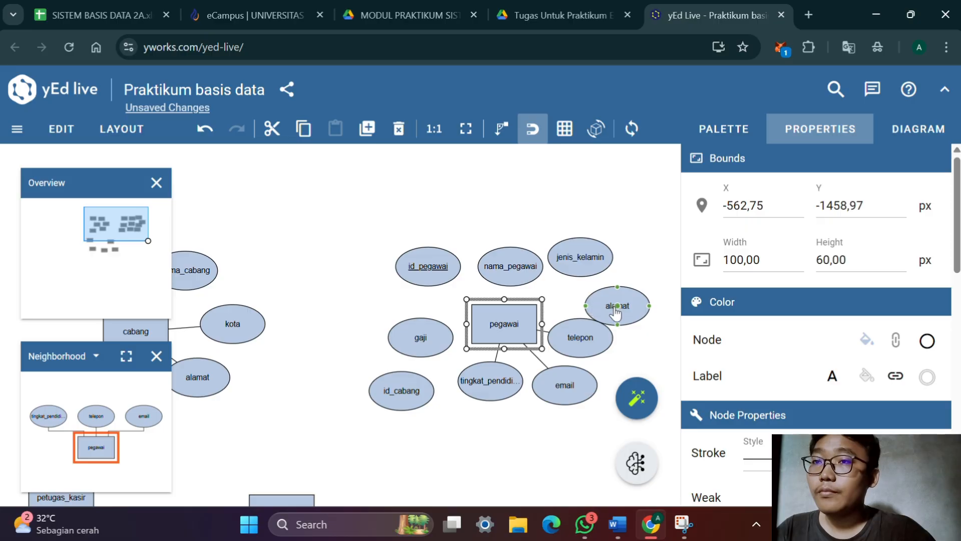
left_click_drag(593, 308, 504, 326)
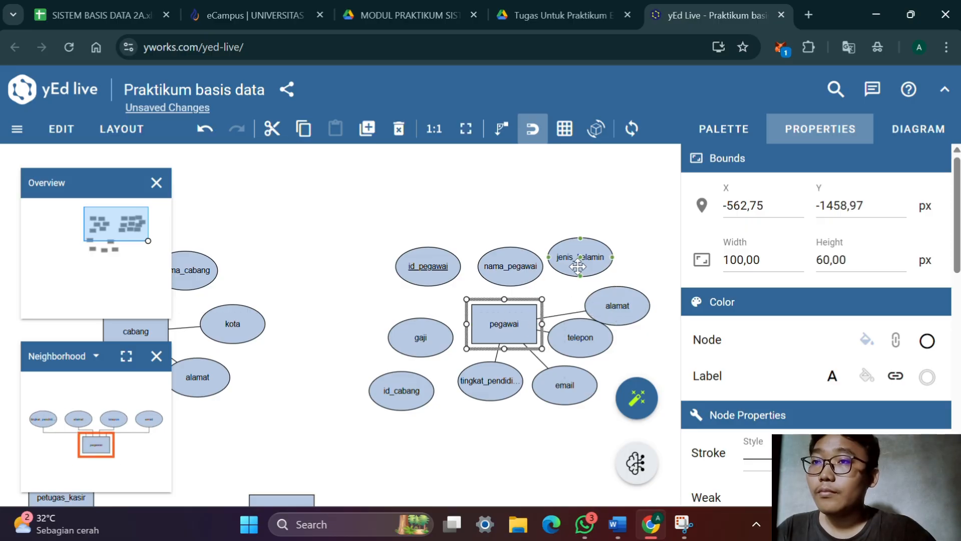
left_click_drag(583, 266, 507, 310)
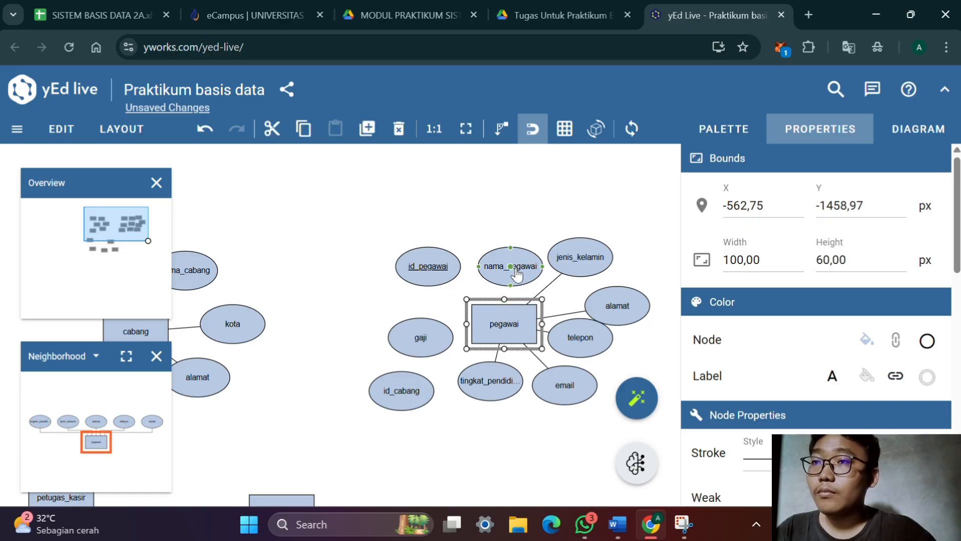
left_click_drag(517, 273, 506, 330)
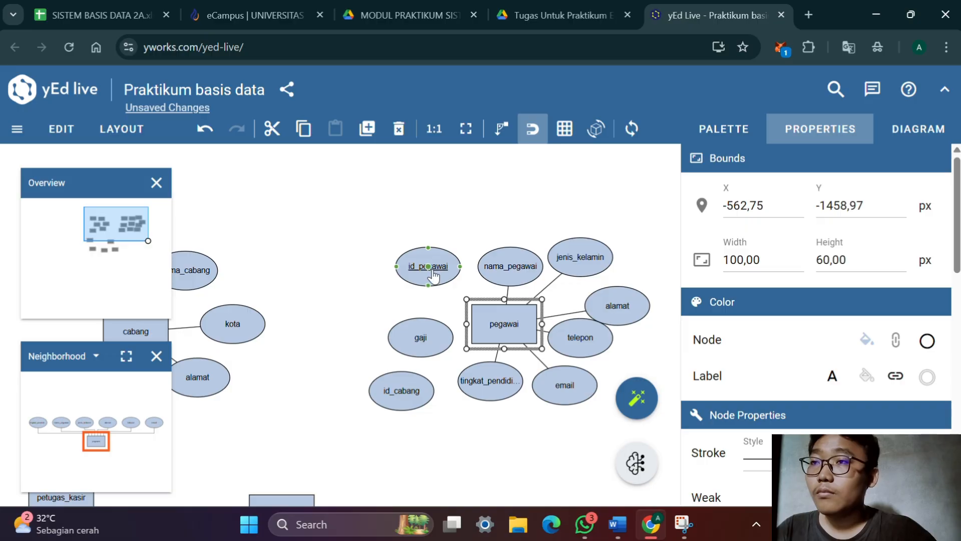
Connect the id_pegawai, gaji and id_cabang attributes to the pegawai entity
left_click_drag(434, 273, 507, 328)
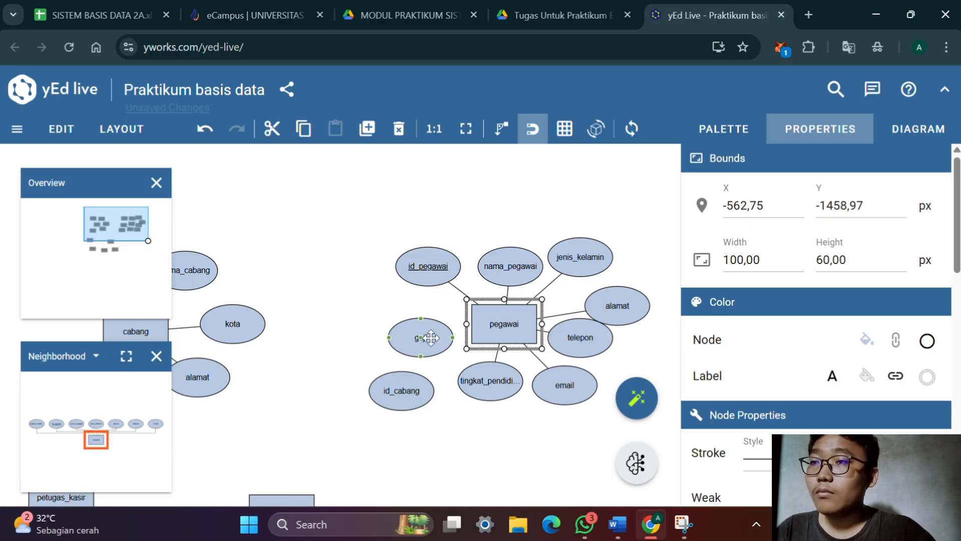
left_click_drag(422, 342, 510, 329)
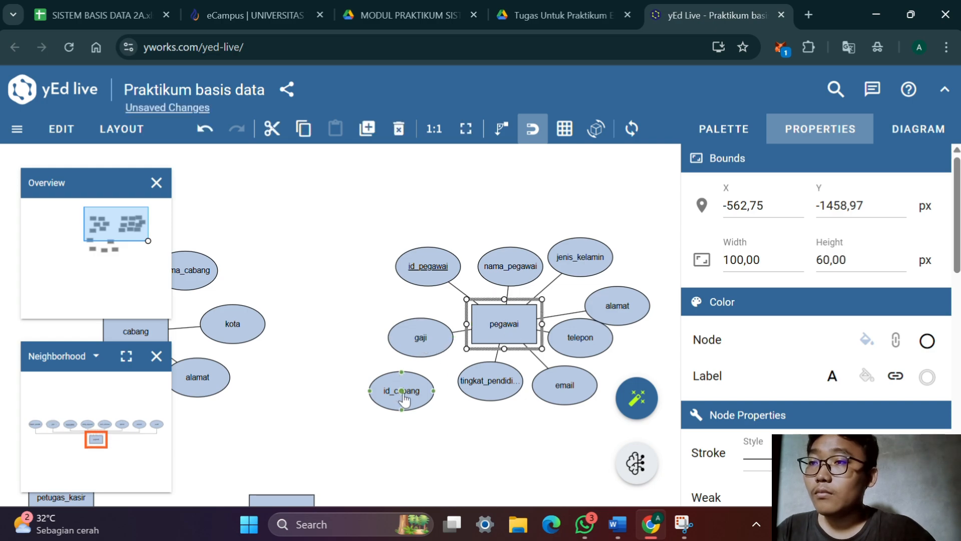
left_click_drag(403, 395, 505, 332)
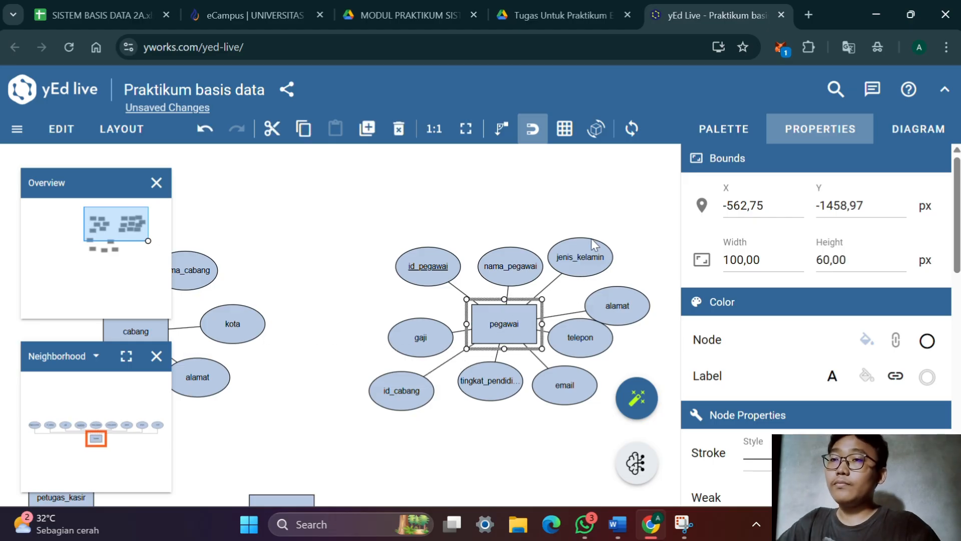
Move the produksi entity into the free space below pegawai and shift sepatu slightly down and left
scroll(568, 243, "down", 2)
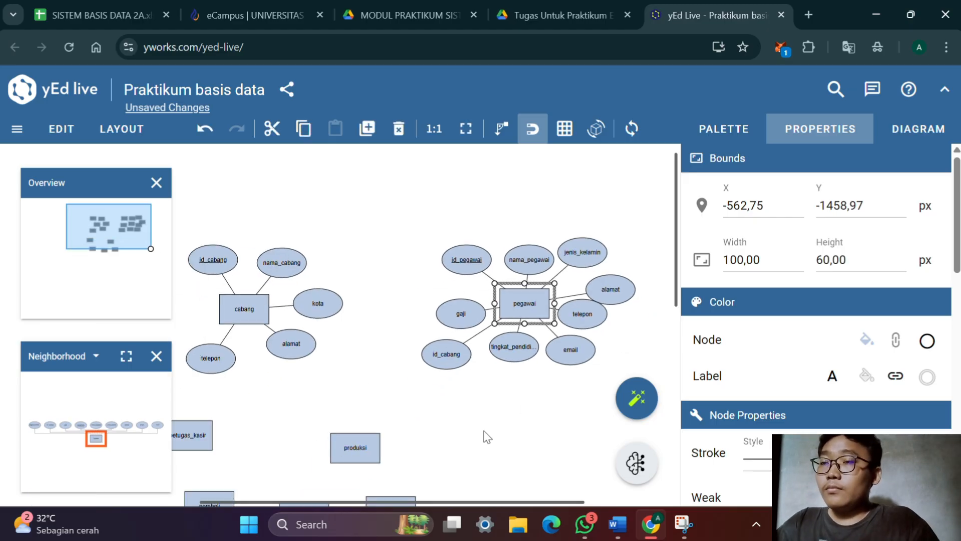
left_click(505, 420)
scroll(537, 440, "down", 2)
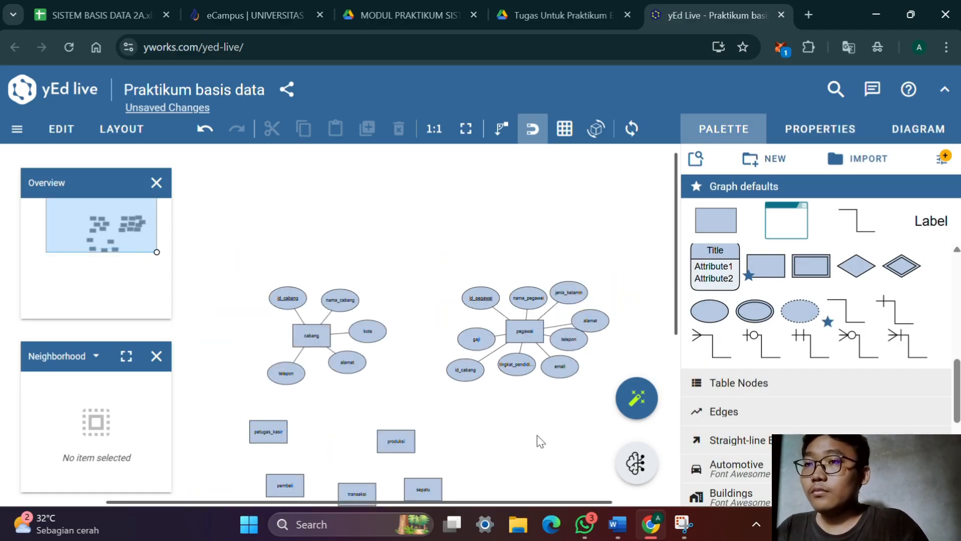
scroll(540, 447, "up", 2)
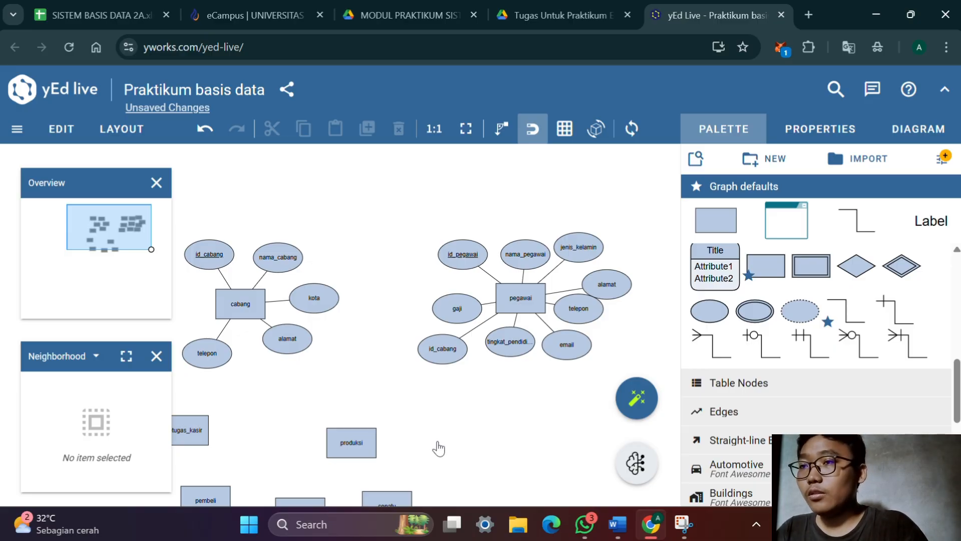
left_click_drag(439, 448, 469, 406)
left_click(395, 404)
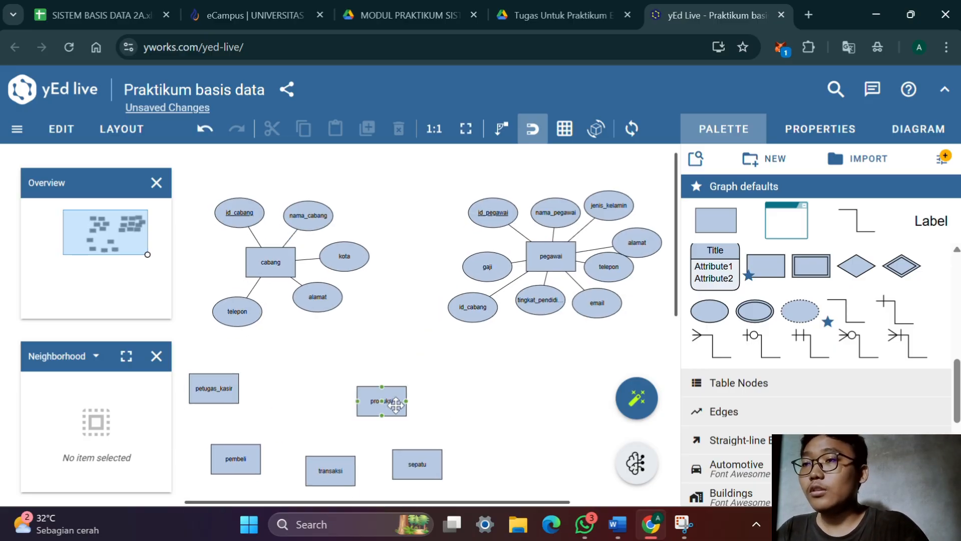
left_click_drag(396, 405, 567, 447)
left_click_drag(550, 415, 518, 402)
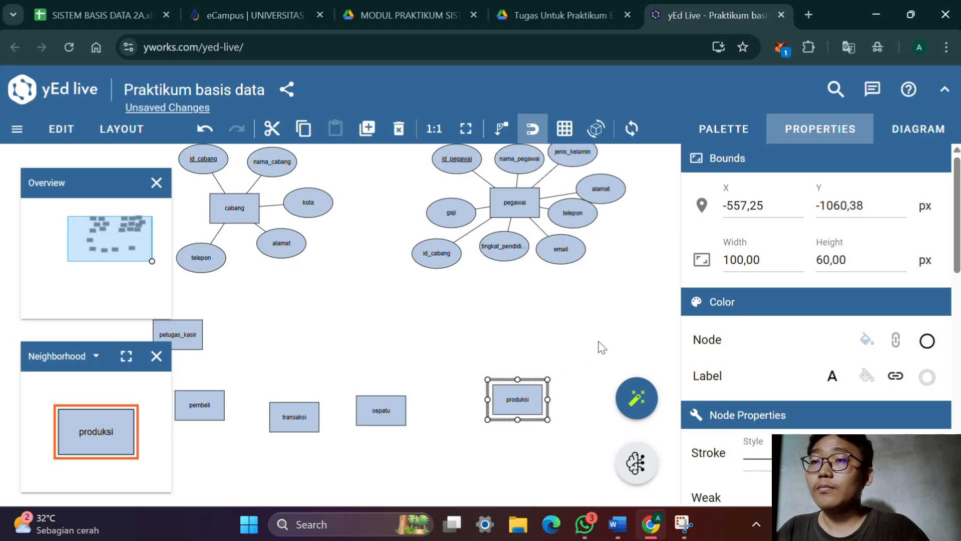
left_click(556, 399)
left_click_drag(381, 410, 373, 431)
Add an attribute above the produksi entity with the underlined label id_produksi
left_click_drag(709, 311, 484, 346)
double_click(484, 348)
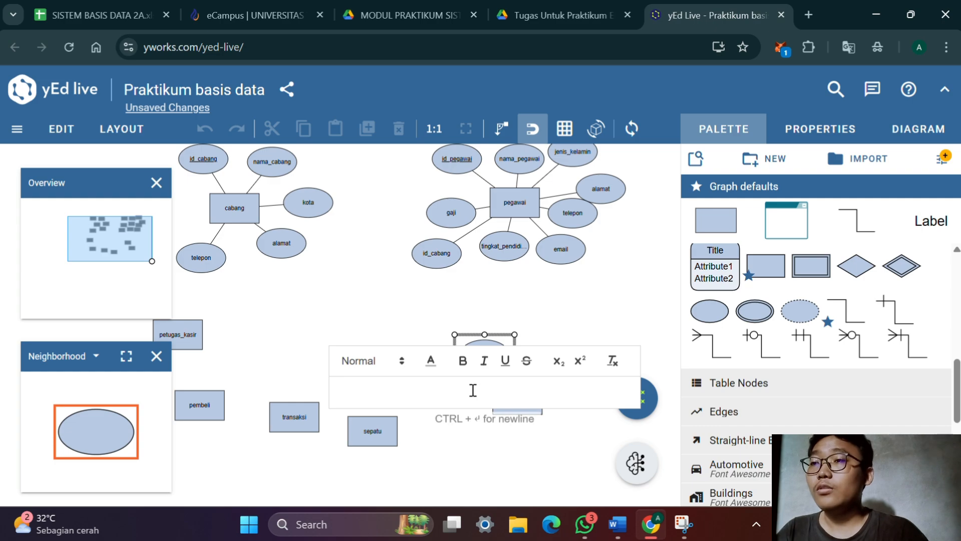
left_click(505, 361)
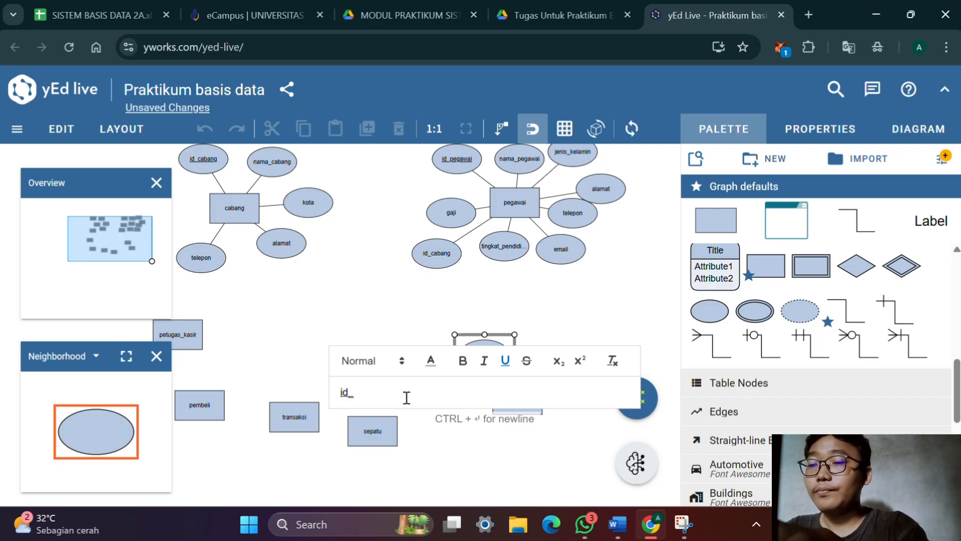
type("id_produksi")
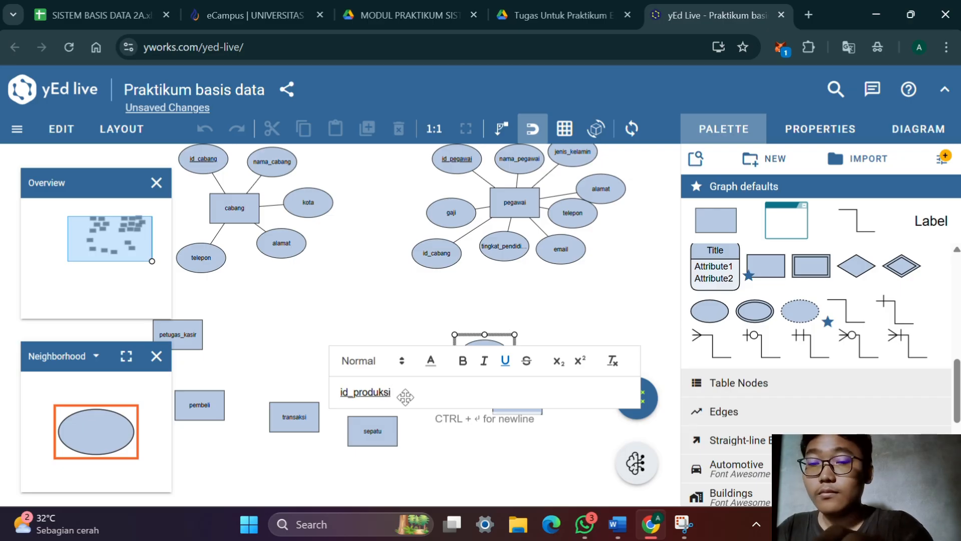
key("Return")
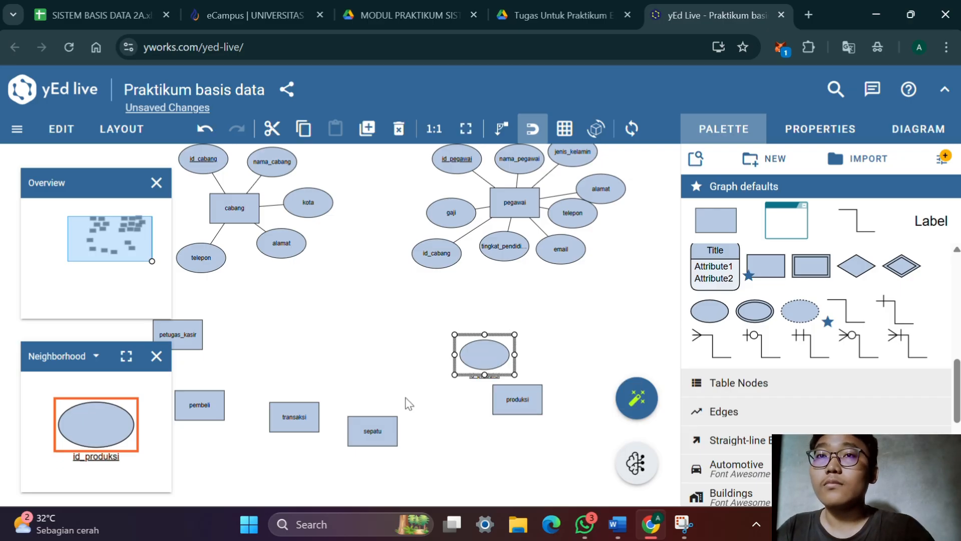
Set the id_produksi label placement to Stretch Center and shift the attribute slightly left
left_click(820, 129)
scroll(801, 225, "down", 5)
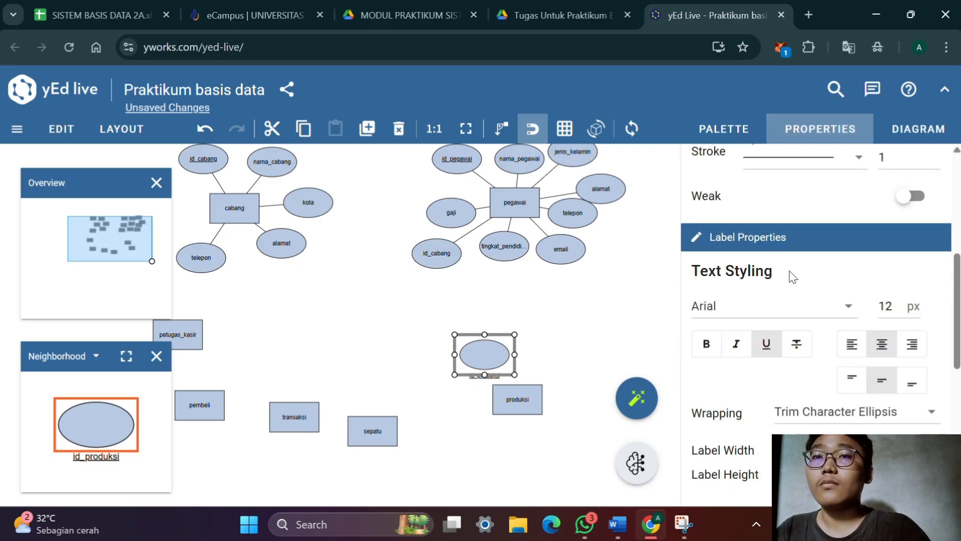
scroll(782, 294, "down", 5)
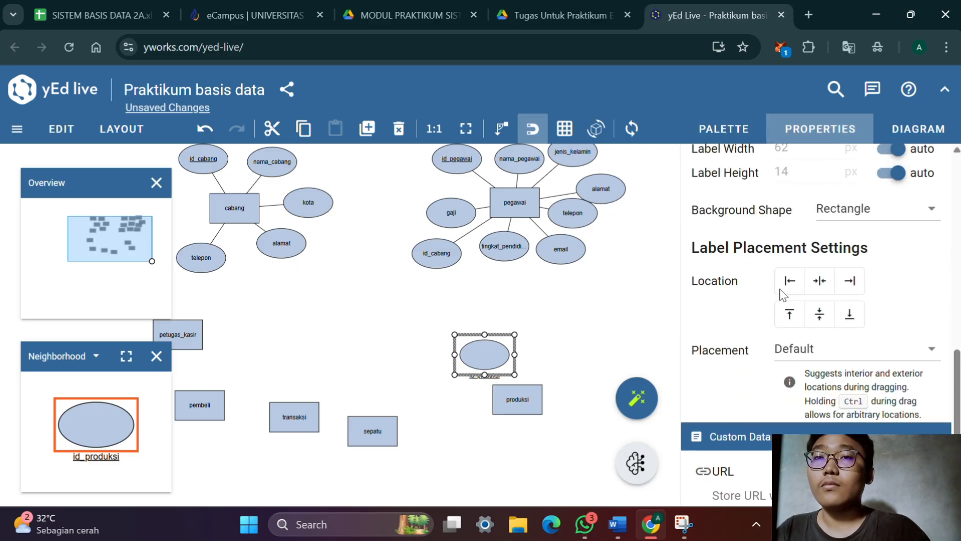
left_click(787, 350)
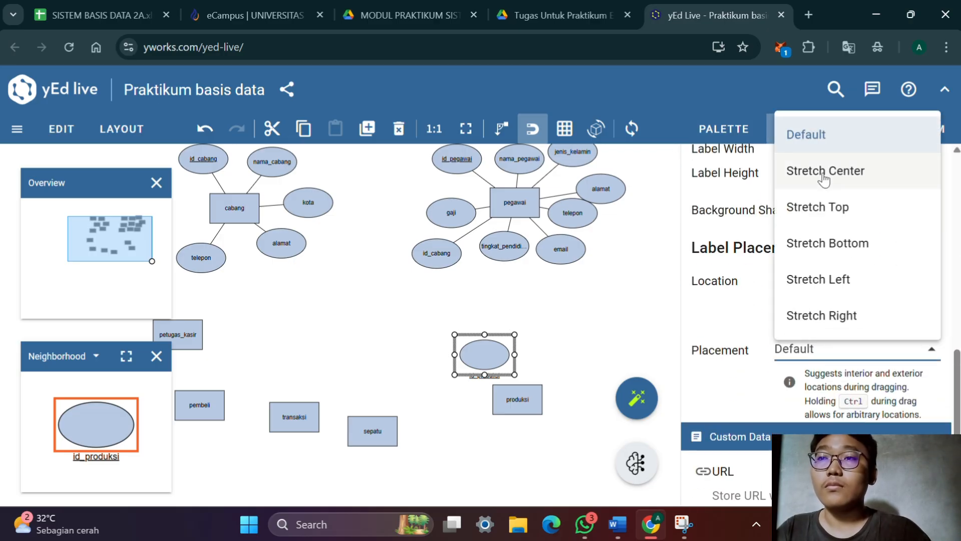
left_click(823, 176)
left_click(554, 346)
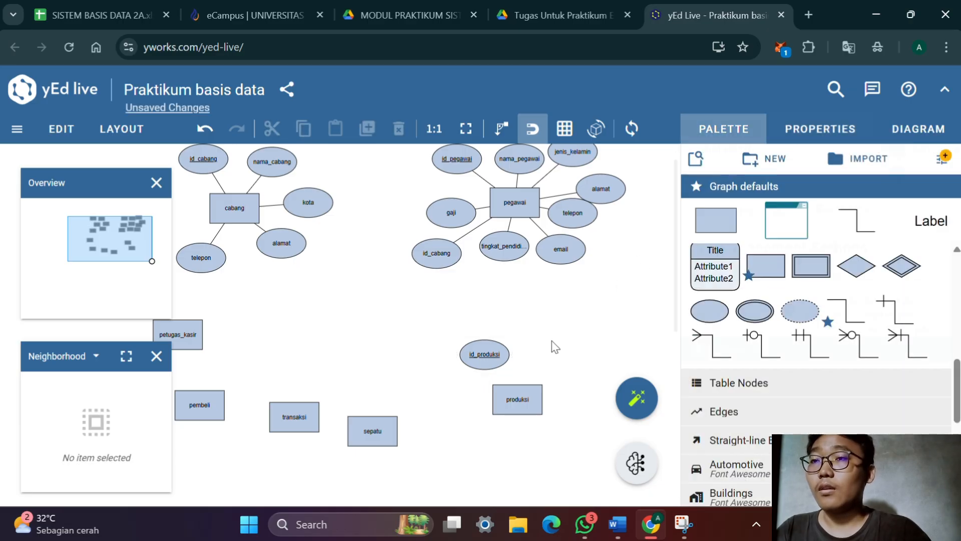
left_click_drag(500, 359, 484, 361)
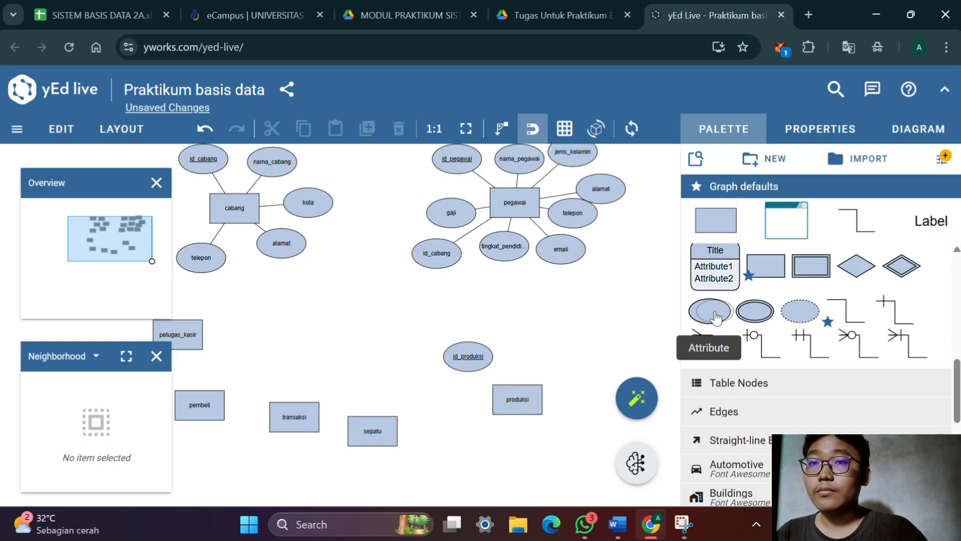
Add a second attribute above produksi, check the attribute list in the Word document, and label it tangga;_produksi
left_click_drag(716, 317, 546, 360)
double_click(546, 360)
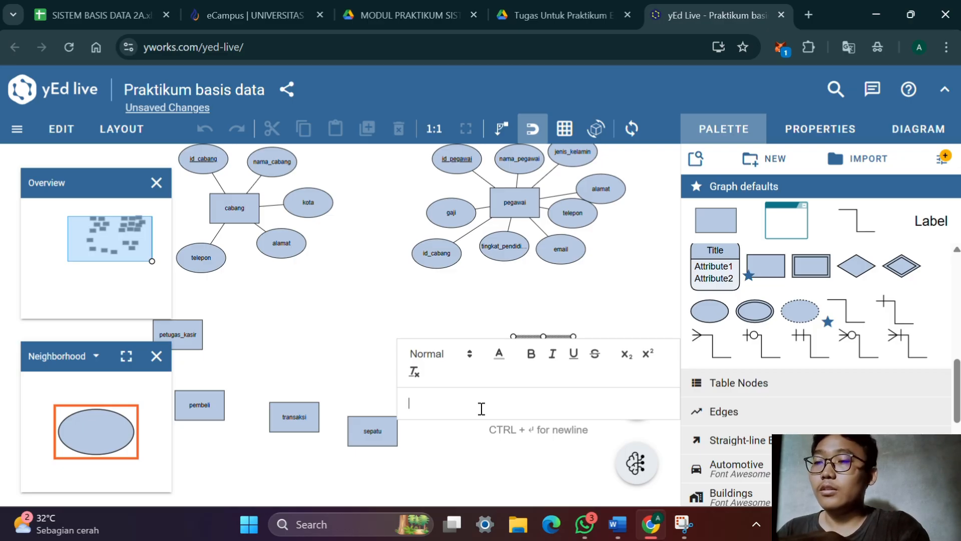
key("alt+Tab")
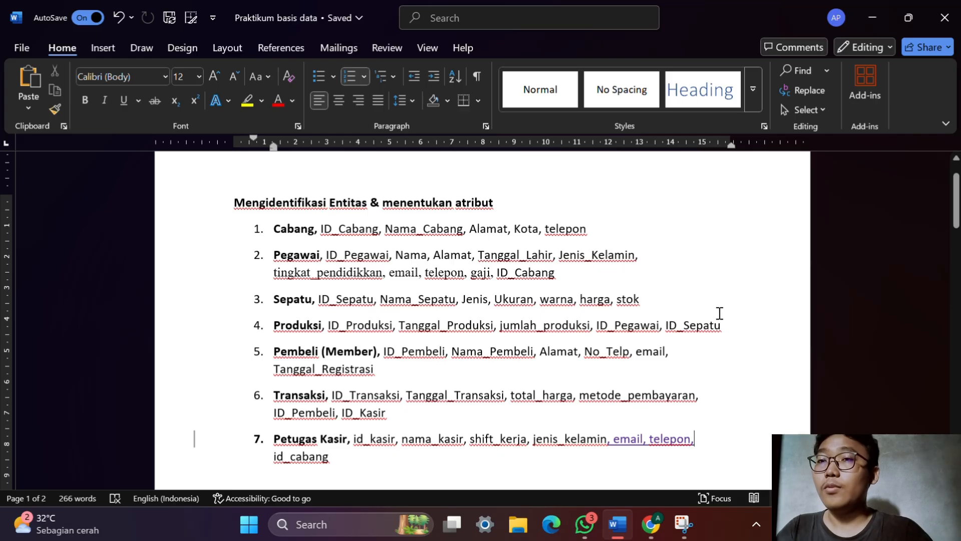
key("alt+Tab")
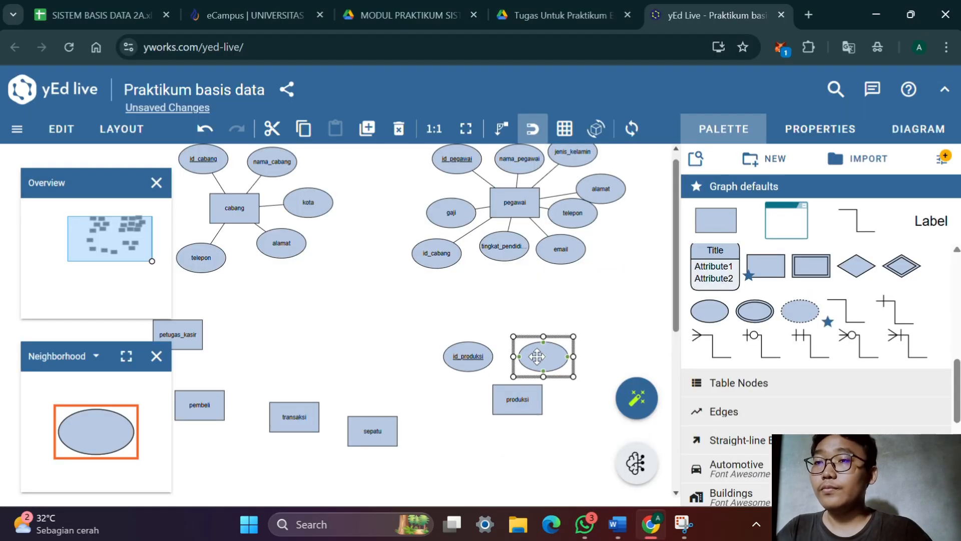
double_click(537, 357)
type("tangga;_")
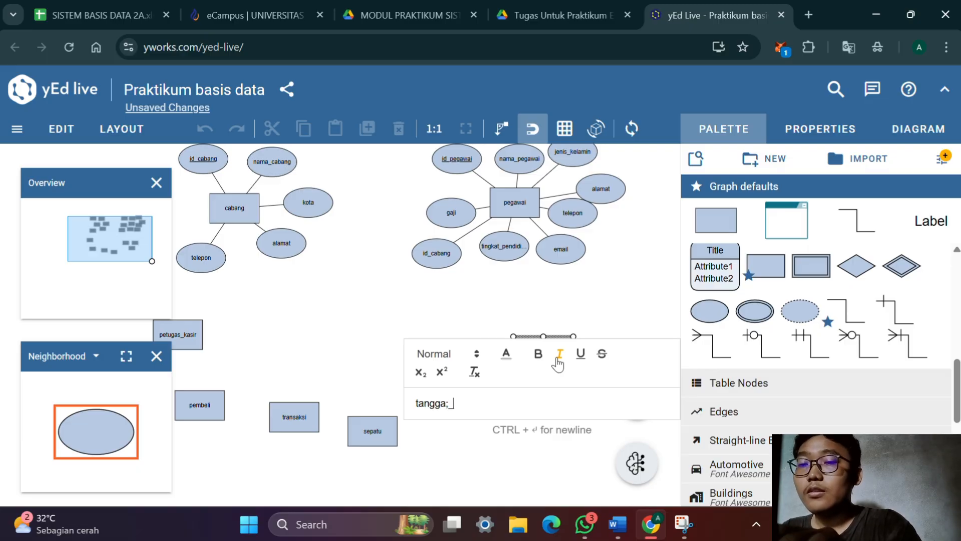
type("produksi")
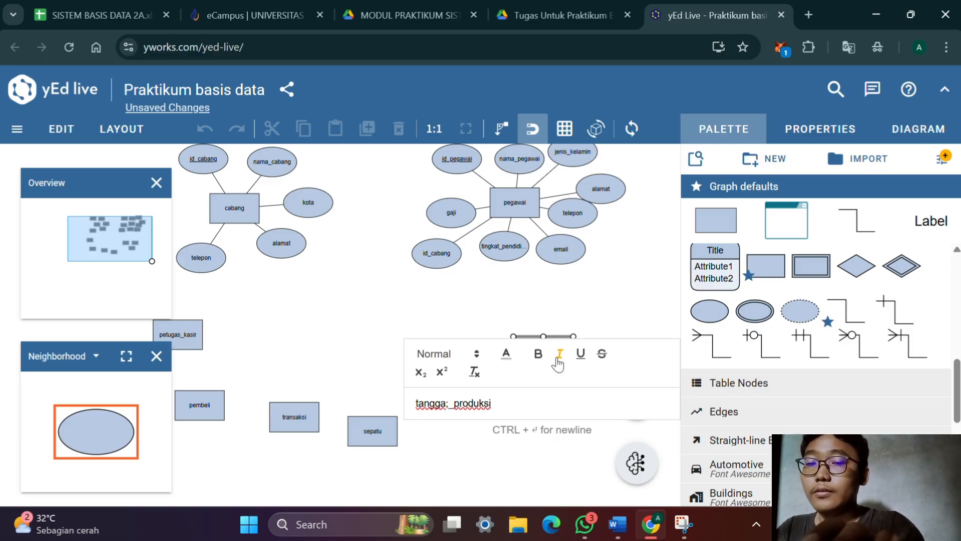
key("Return")
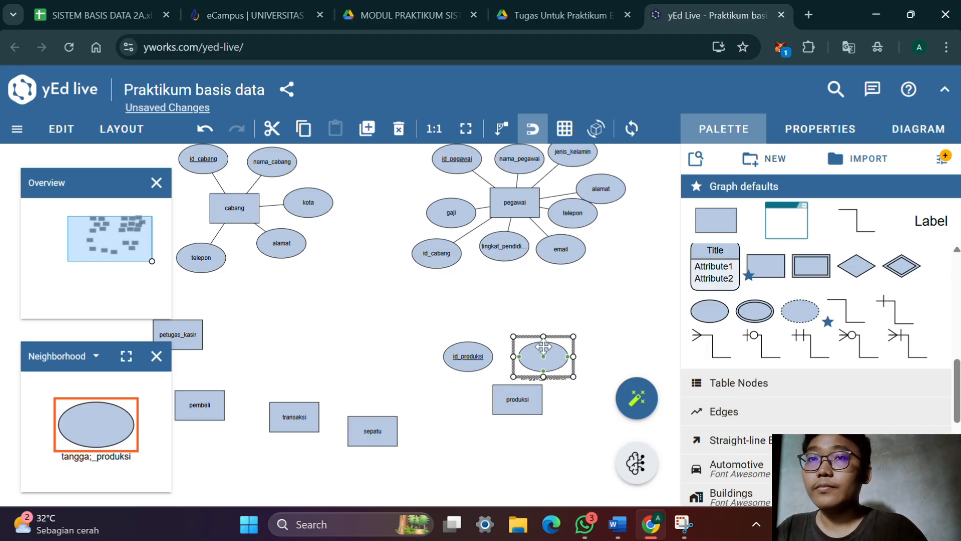
Set the label placement of the tangga;_produksi attribute to Stretch Center
left_click(859, 127)
scroll(824, 300, "down", 2)
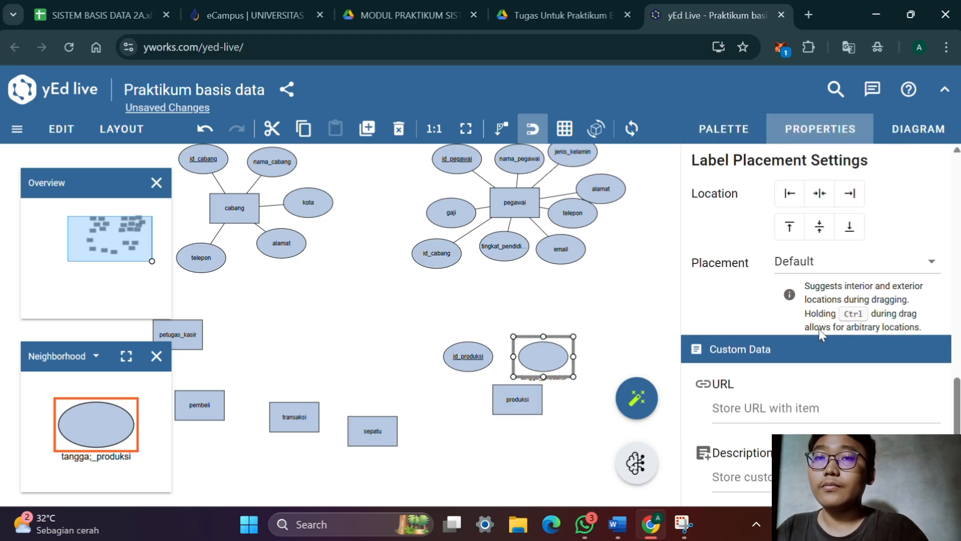
left_click(876, 260)
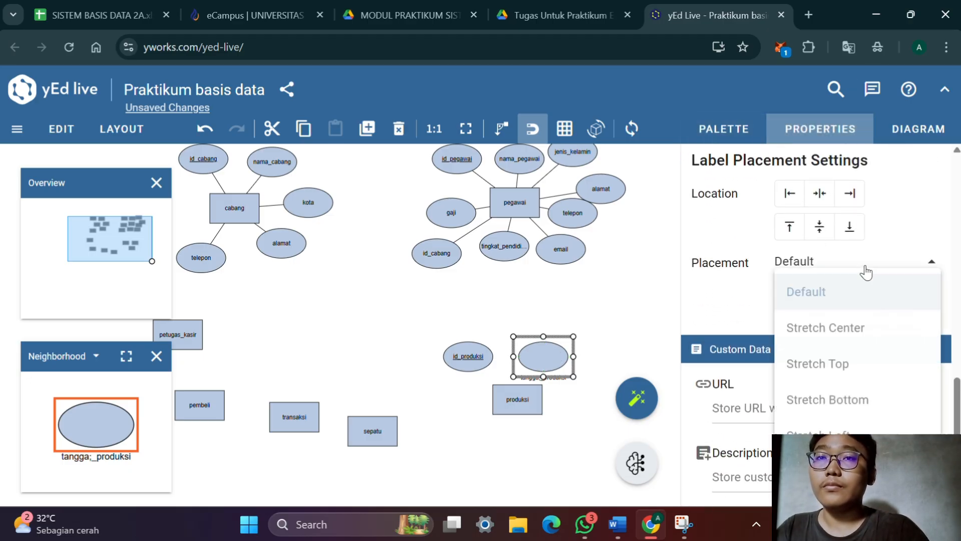
left_click(858, 326)
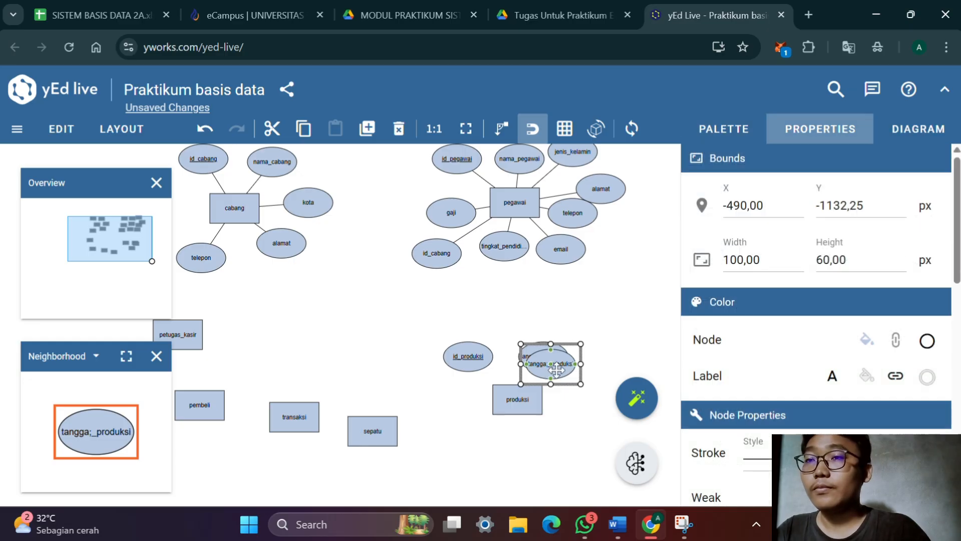
Duplicate the tangga;_produksi attribute and label the copy jumlah_produksi
double_click(565, 373)
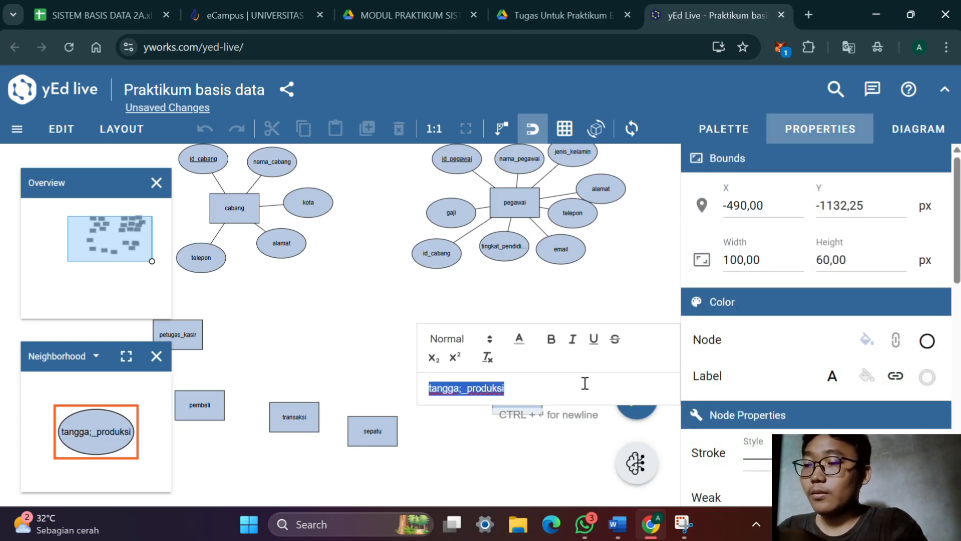
type("jumlah_")
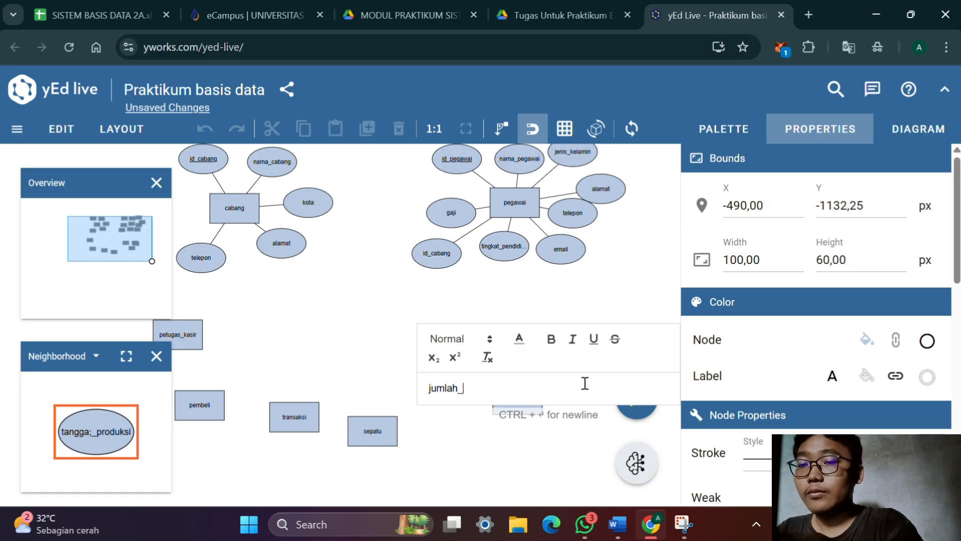
type("prod")
type("ukso")
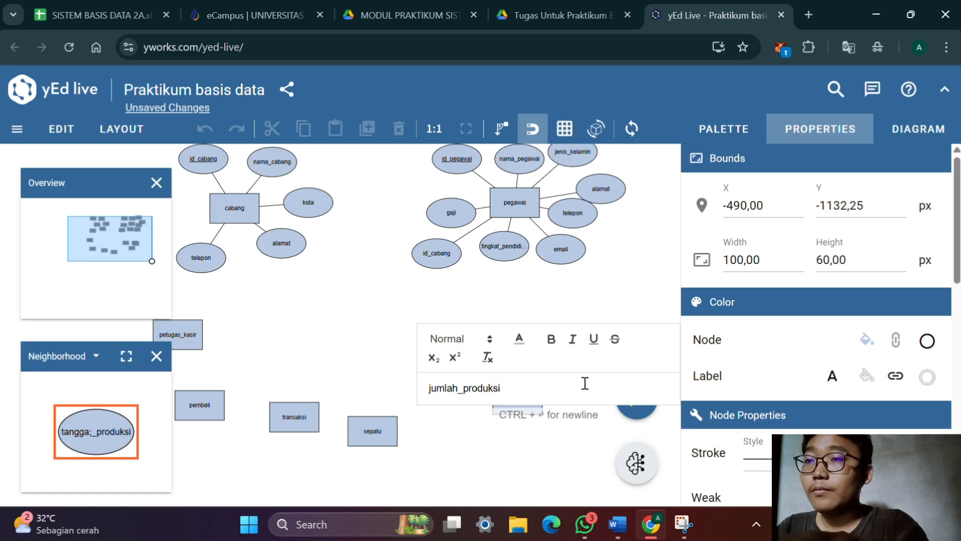
key("Return")
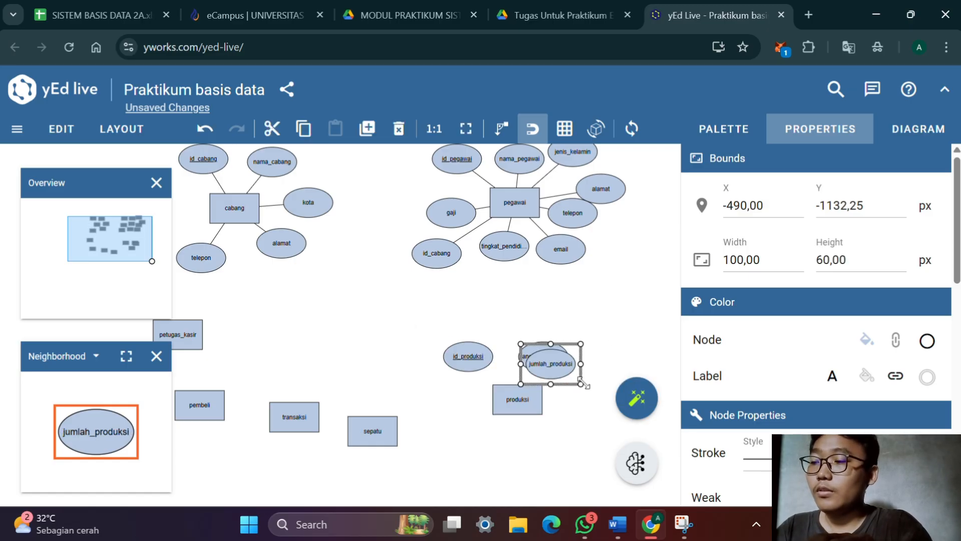
Duplicate the jumlah_produksi attribute and label the copy id_pegawai
left_click_drag(581, 383, 589, 391)
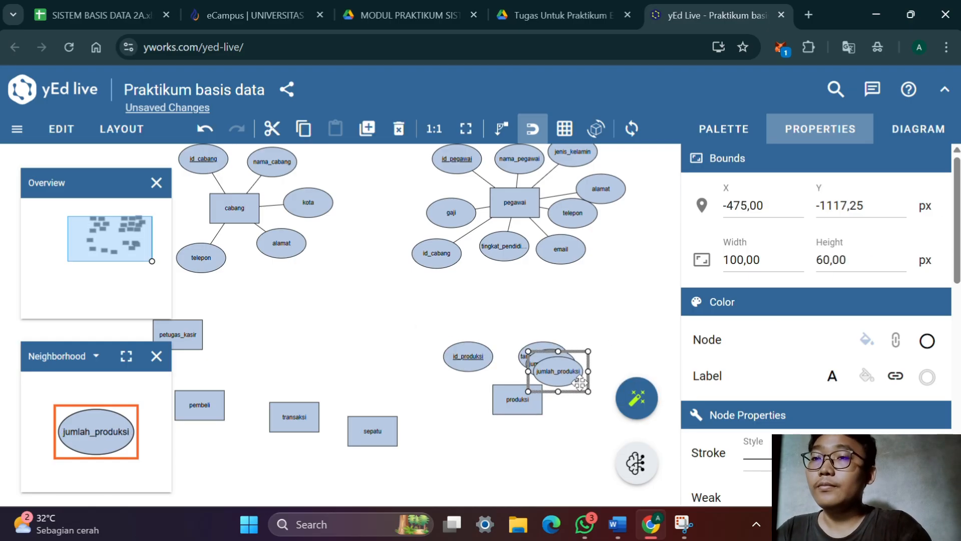
double_click(574, 383)
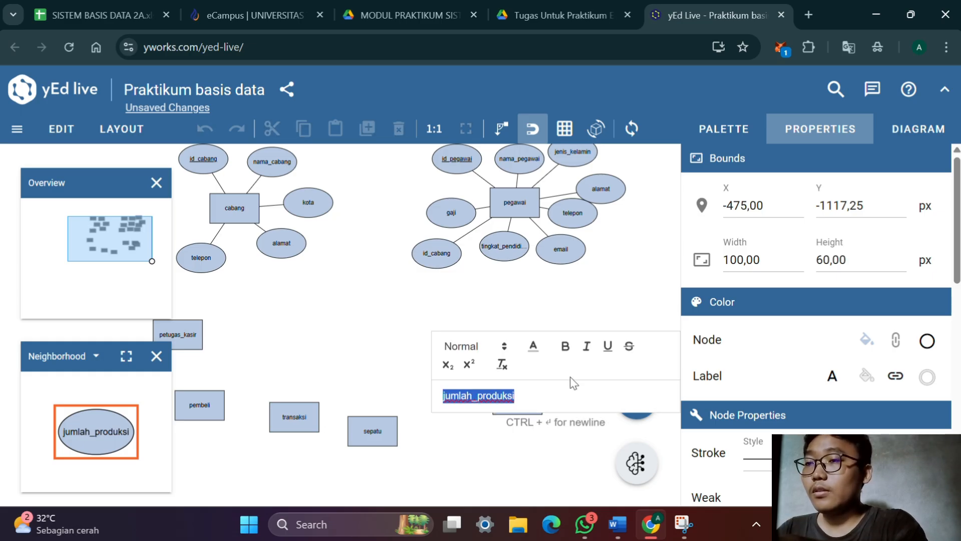
type("id_pe")
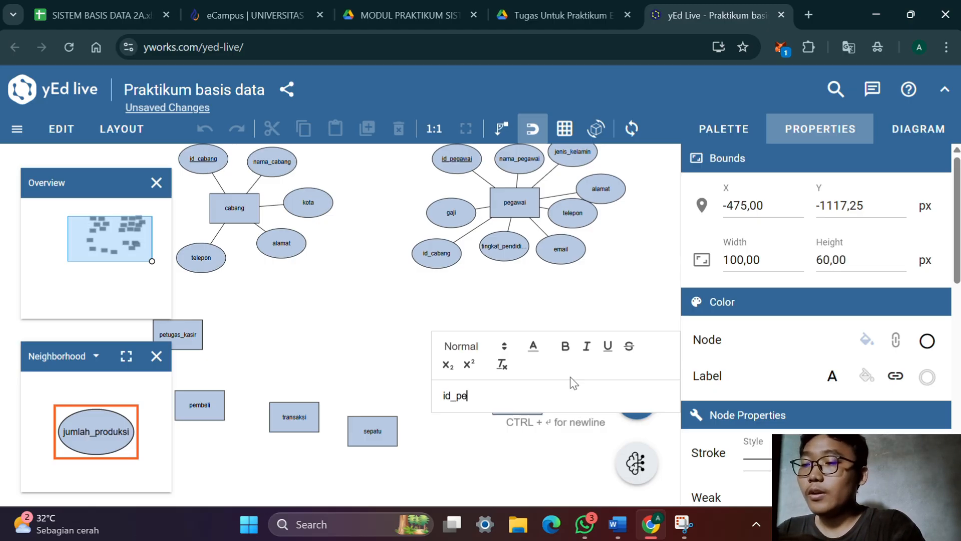
type("gawai")
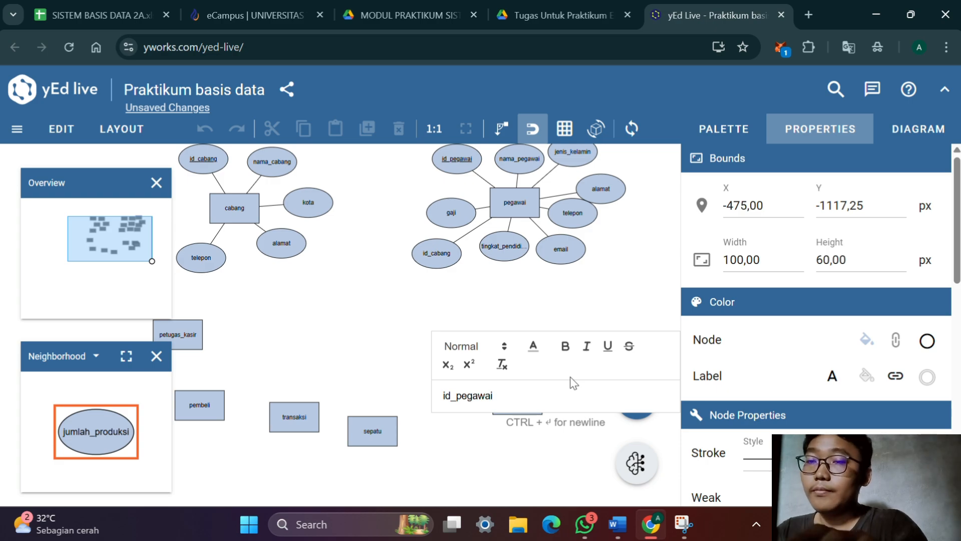
key("Return")
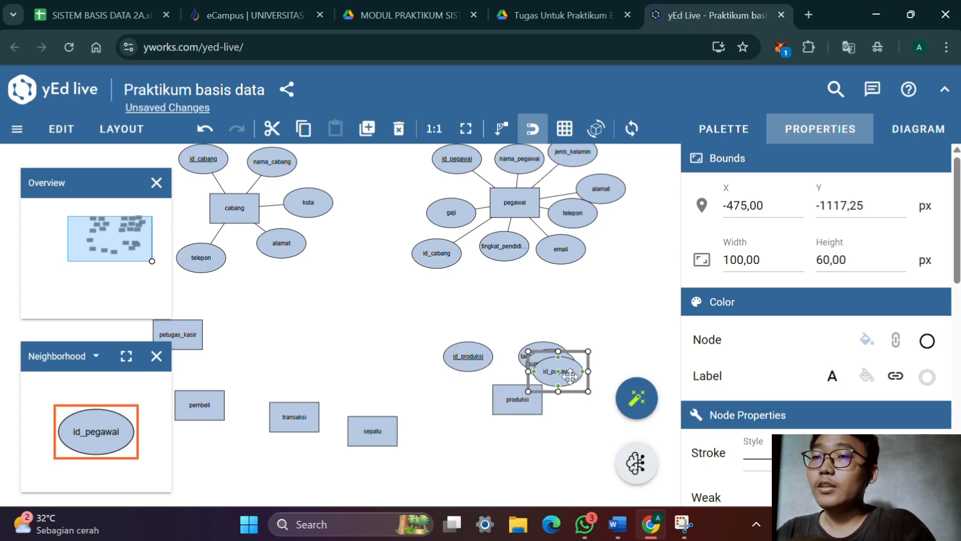
Duplicate the id_pegawai attribute of produksi and label the copy id_sepatu
key("ctrl+d")
double_click(570, 376)
left_click(554, 395)
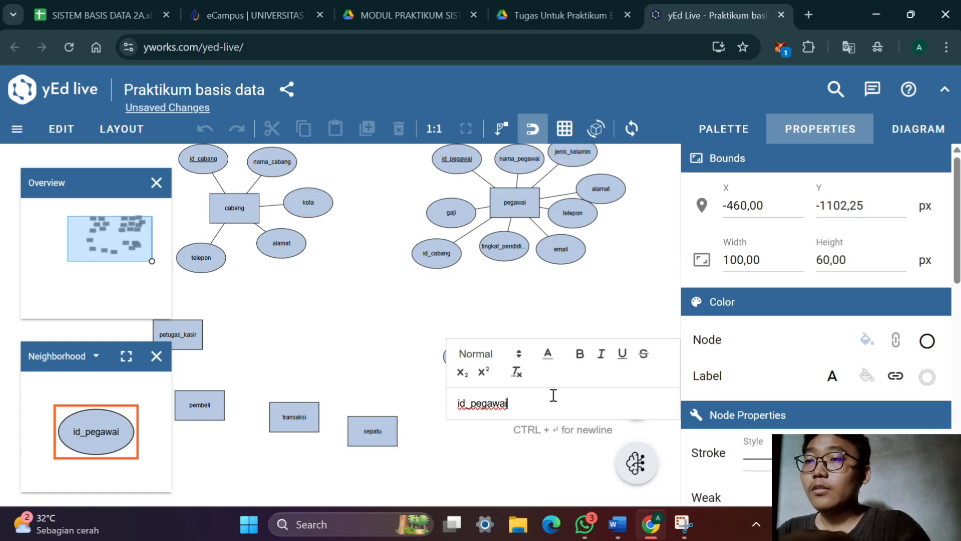
key("BackSpace")
key("BackSpace")
key("BackSpace")
key("BackSpace")
key("BackSpace")
key("BackSpace")
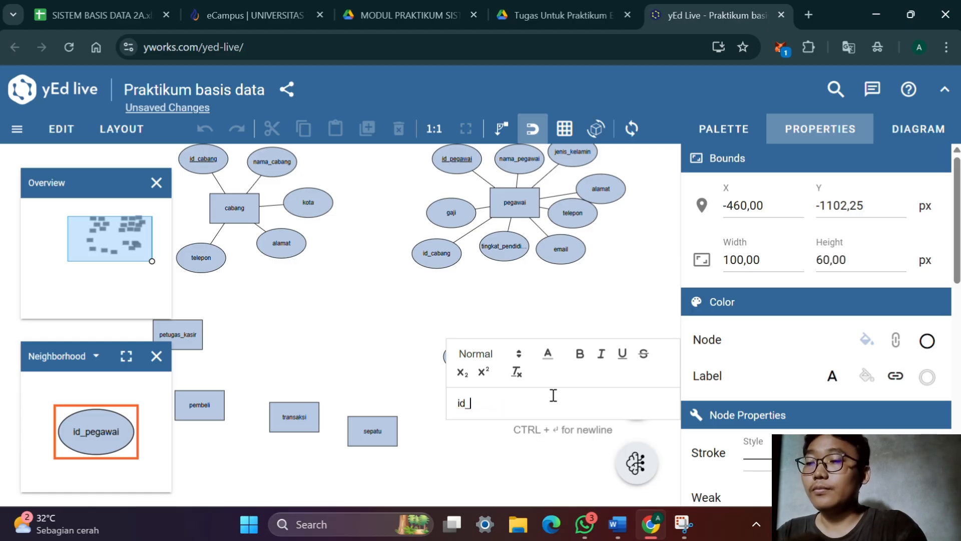
type("sepaty")
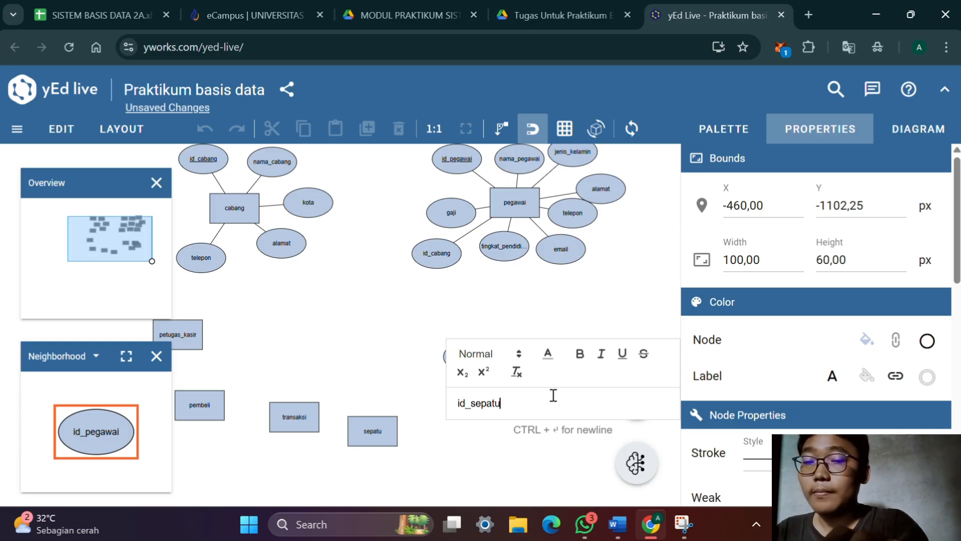
key("Return")
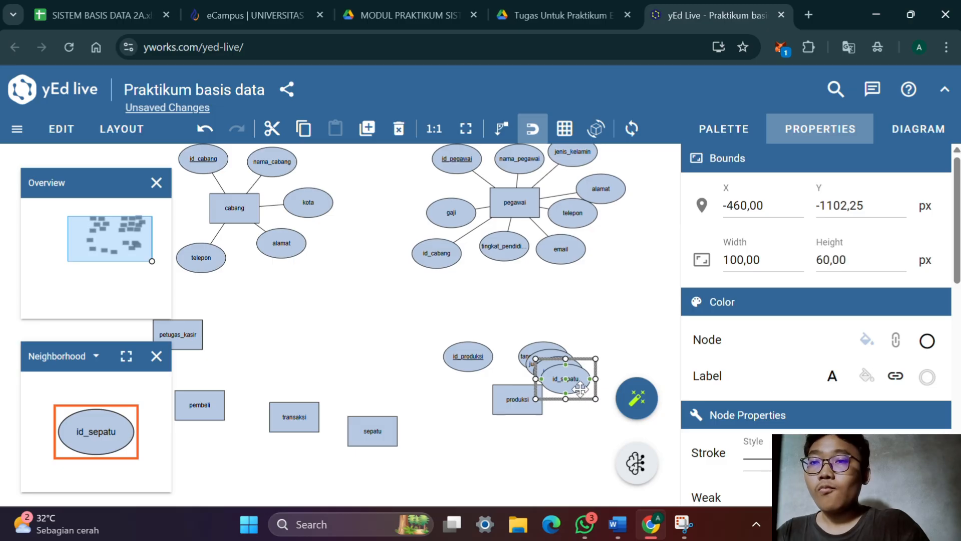
Arrange the stacked attributes around produksi, with id_sepatu below it and jumlah_produksi and id_pegawai to its right
left_click_drag(580, 388, 551, 462)
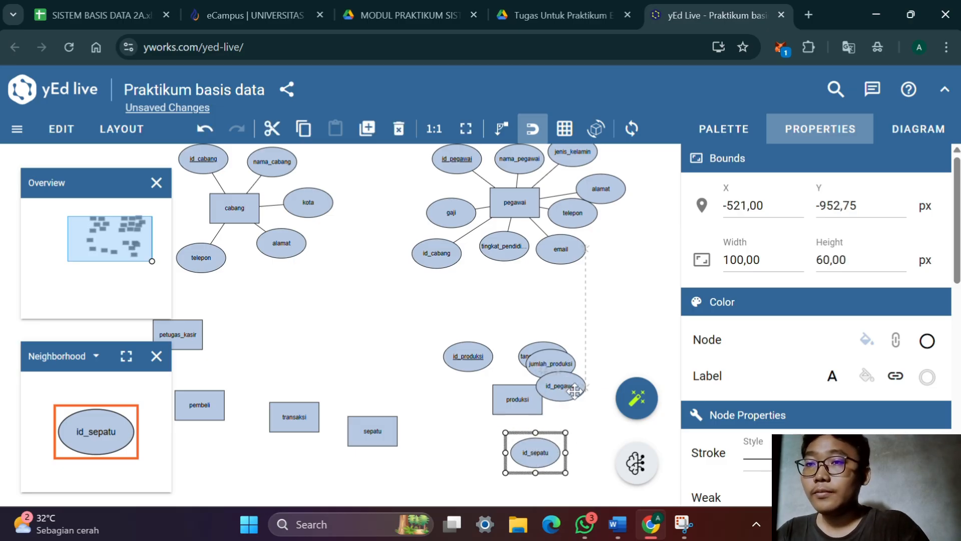
left_click_drag(574, 391, 596, 404)
left_click_drag(563, 374, 614, 374)
left_click_drag(551, 457, 524, 458)
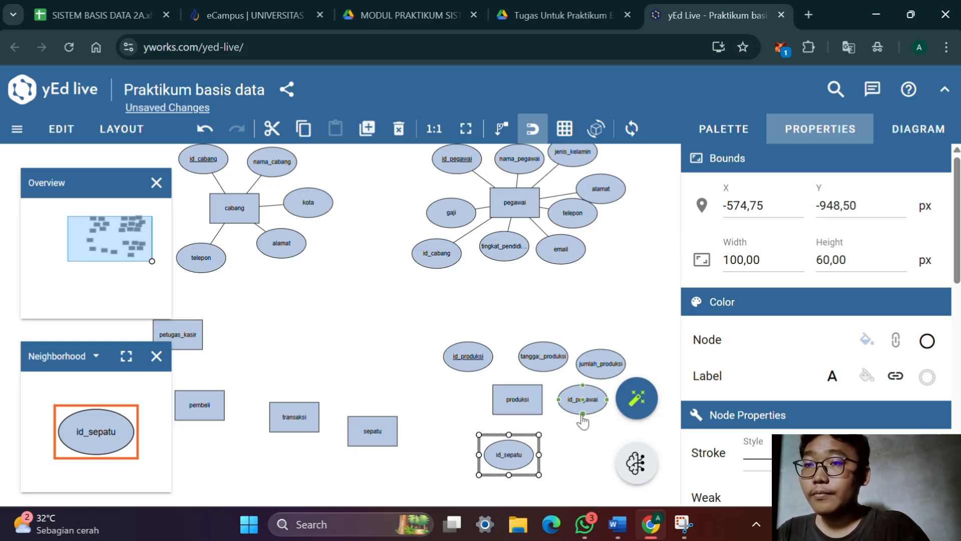
left_click_drag(589, 400, 581, 426)
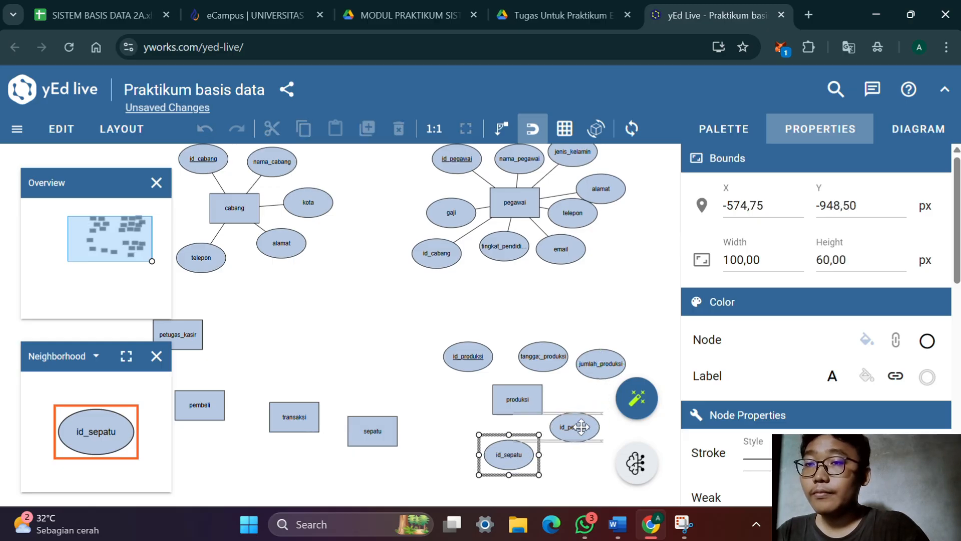
left_click_drag(605, 376, 595, 393)
left_click_drag(639, 339, 590, 344)
left_click_drag(609, 402, 560, 323)
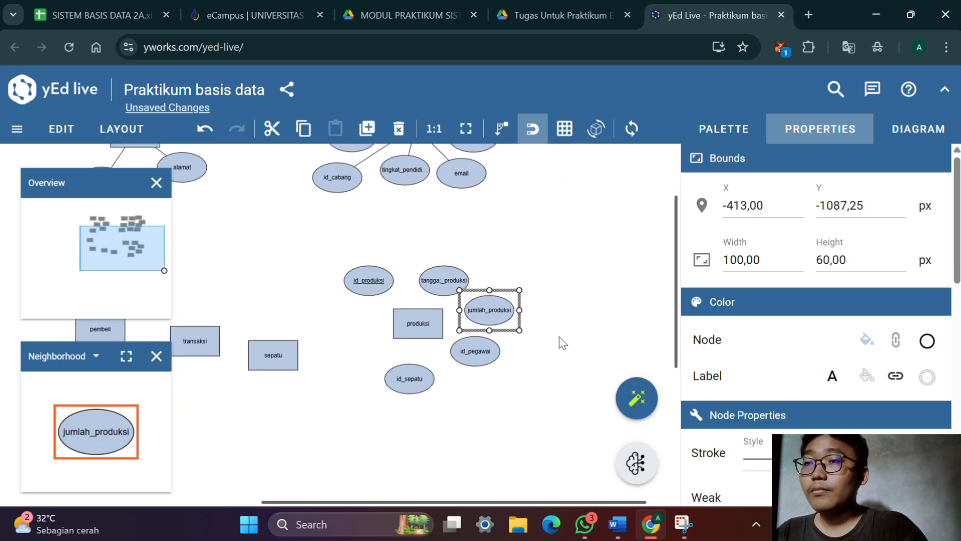
Check produksi's attributes in the Word document, and connect id_produksi, tangga;_produksi, jumlah_produksi, id_pegawai and id_sepatu to the produksi entity
key("alt+Tab")
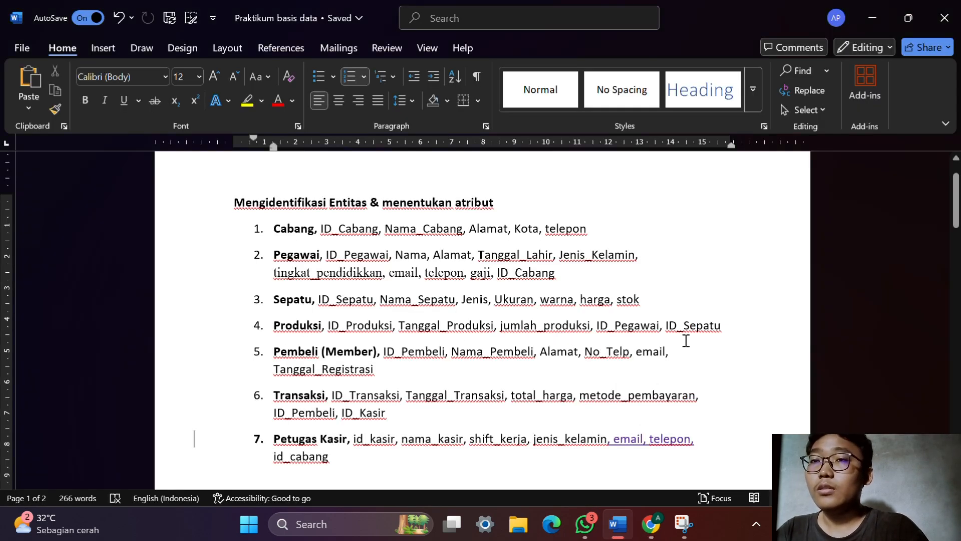
key("alt+Tab")
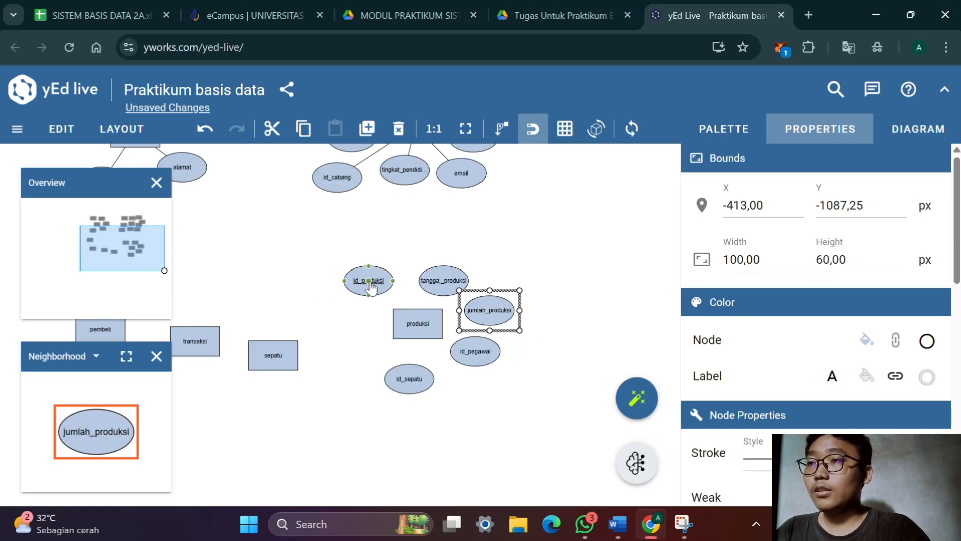
left_click_drag(373, 290, 411, 321)
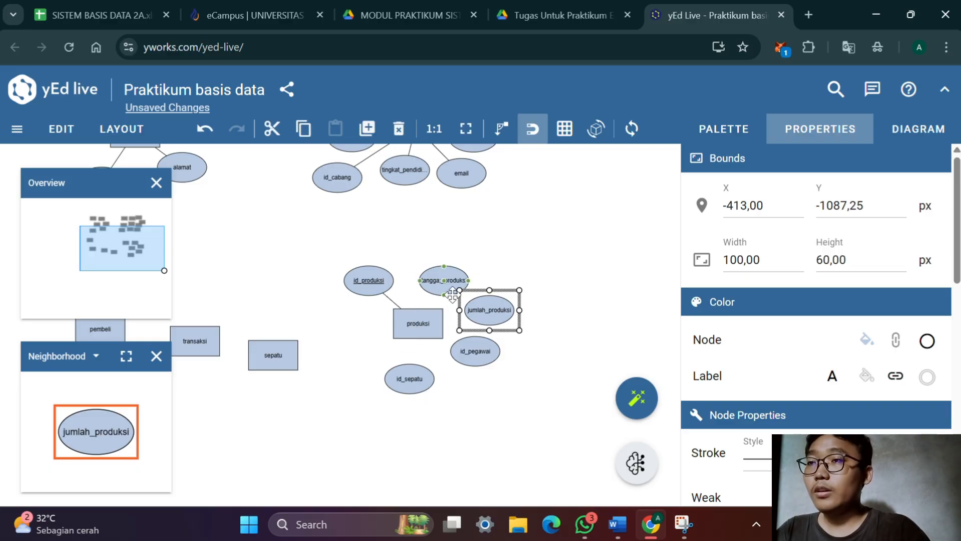
left_click_drag(444, 280, 418, 322)
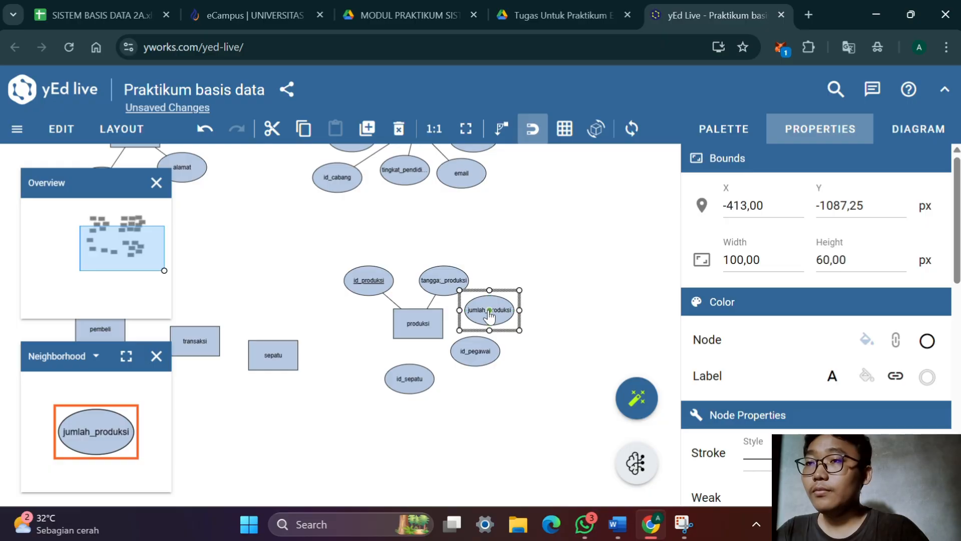
left_click_drag(490, 312, 418, 323)
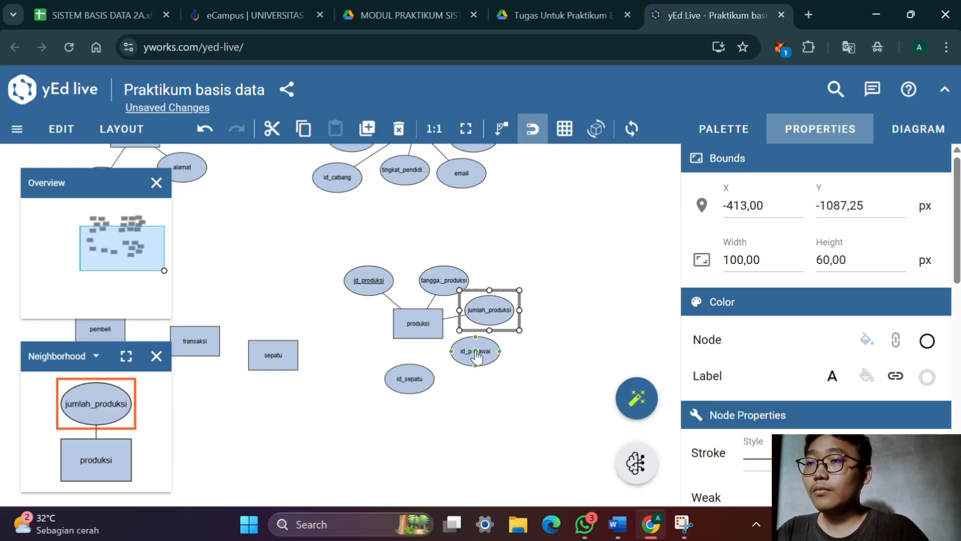
left_click_drag(476, 353, 418, 324)
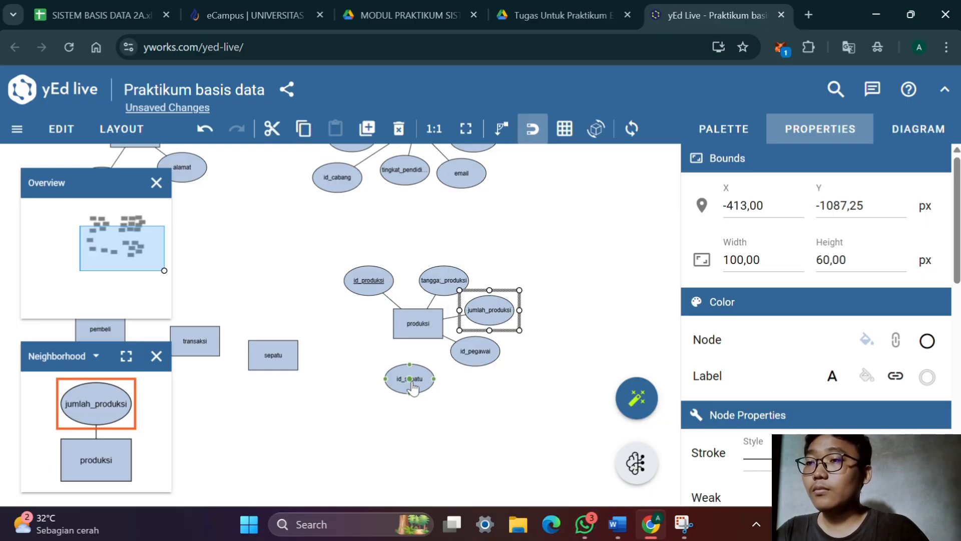
left_click_drag(412, 384, 425, 332)
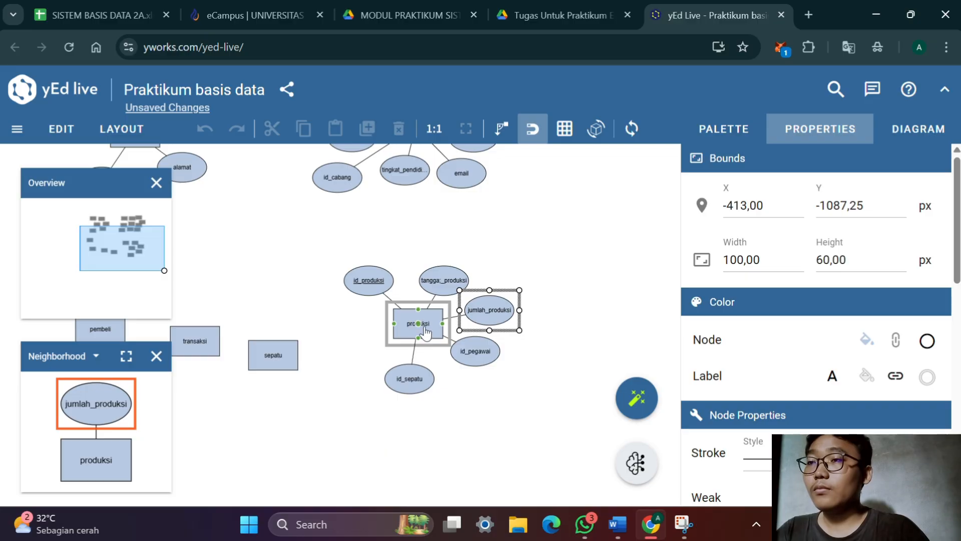
left_click(447, 391)
Move the petugas_kasir entity into the free space to the left of the cabang entity
scroll(534, 243, "up", 2)
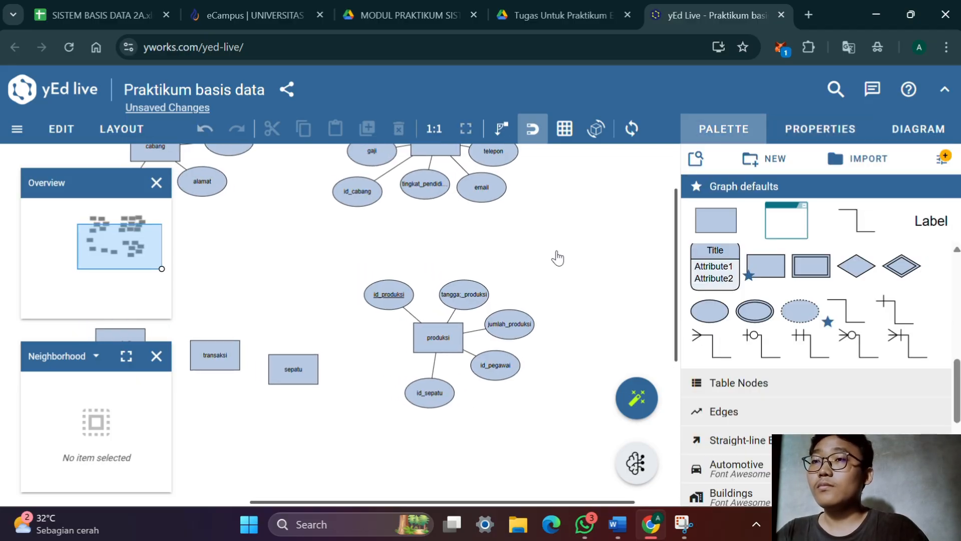
left_click_drag(518, 312, 578, 252)
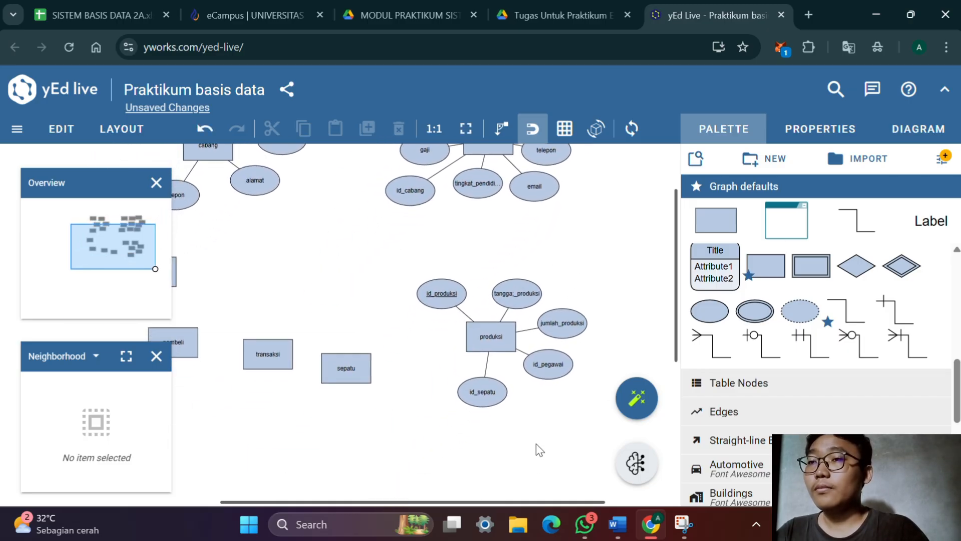
left_click_drag(537, 449, 540, 369)
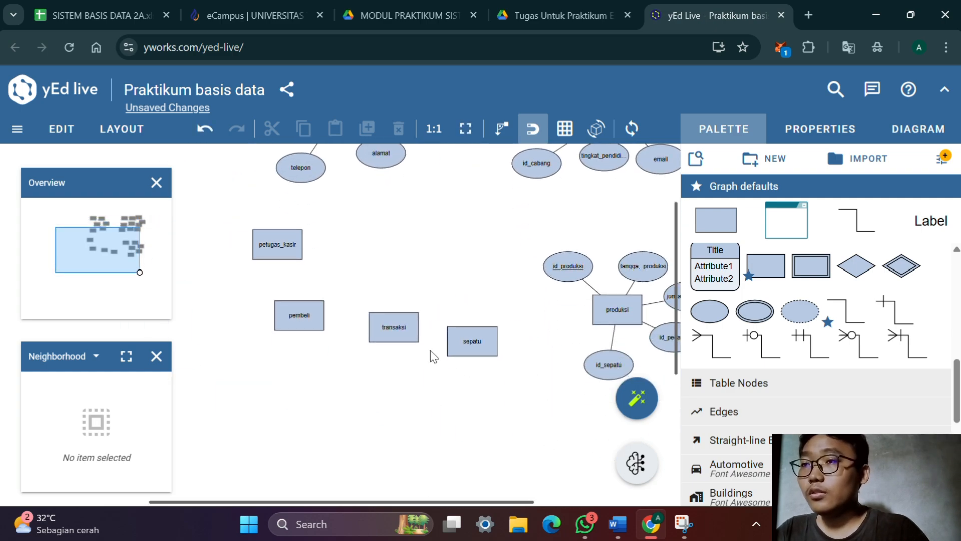
left_click_drag(422, 339, 352, 372)
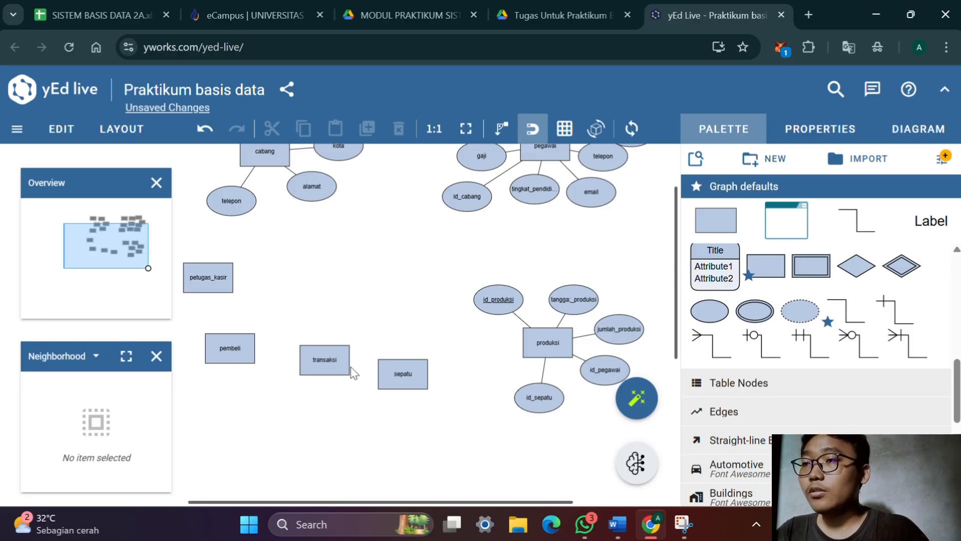
left_click_drag(337, 403, 443, 373)
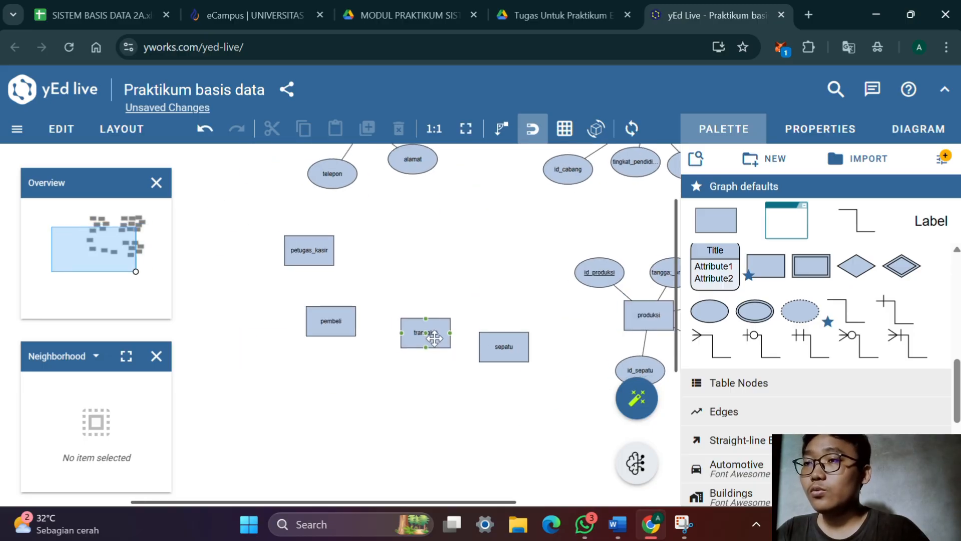
left_click_drag(386, 285, 375, 268)
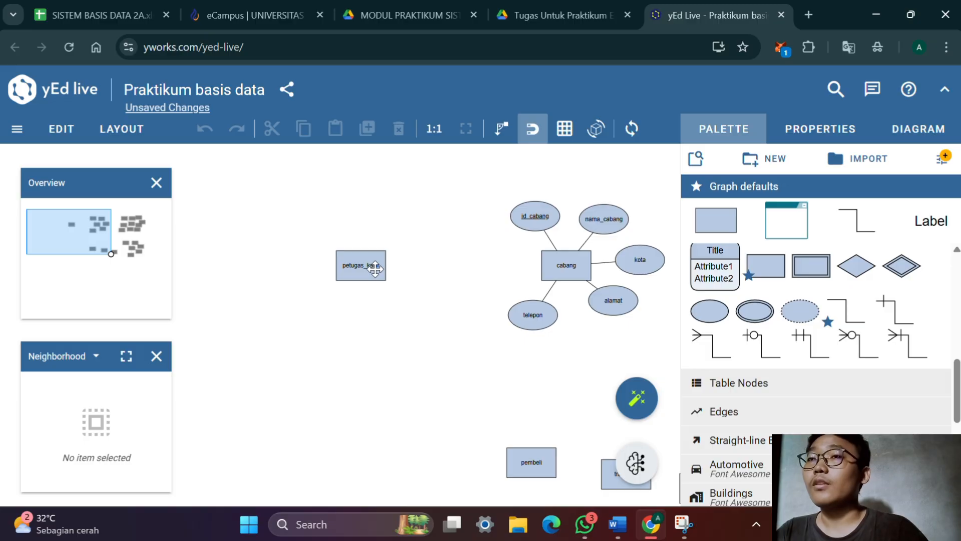
Add an attribute ellipse above and to the left of petugas_kasir and label it id_kasir with underlined text
left_click_drag(710, 311, 289, 203)
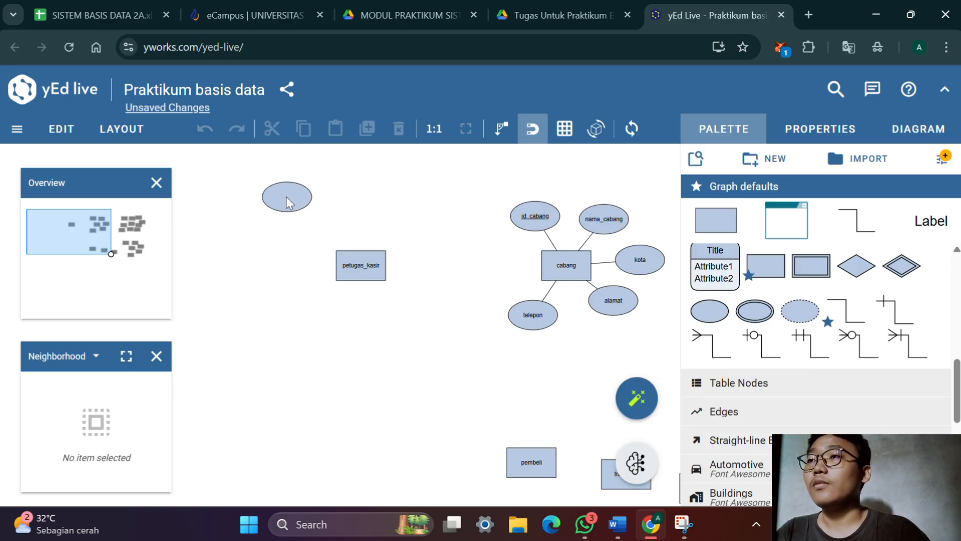
left_click(287, 199)
double_click(286, 197)
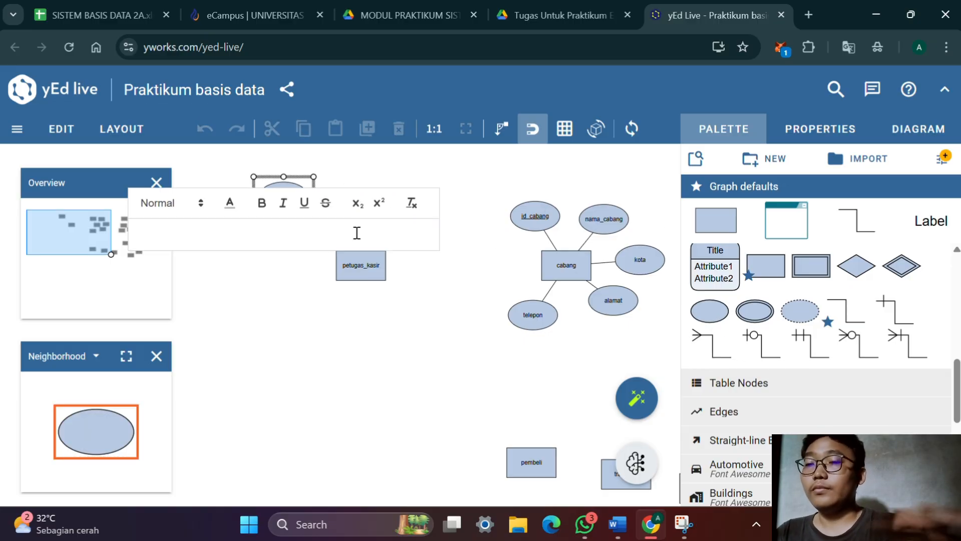
type("id_kasir")
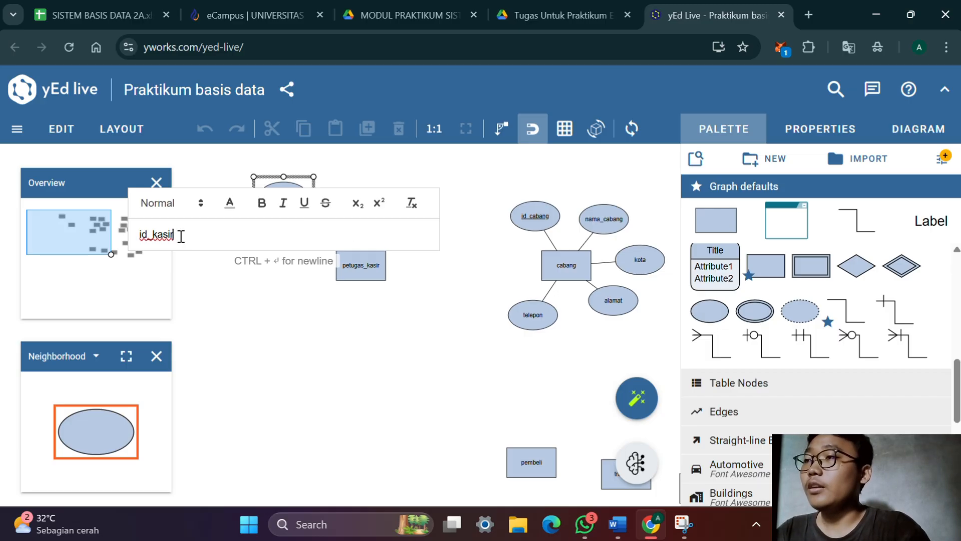
left_click_drag(181, 236, 135, 234)
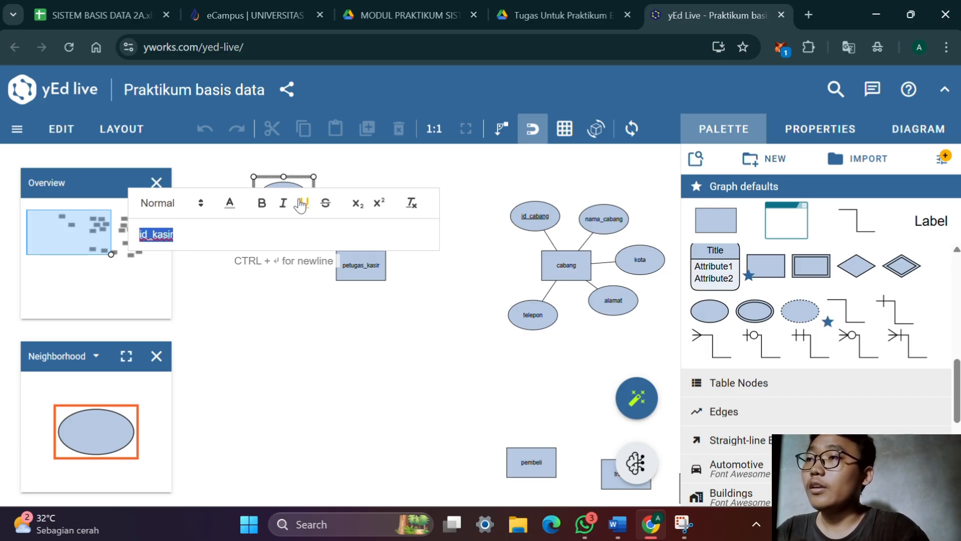
left_click(301, 205)
left_click(318, 354)
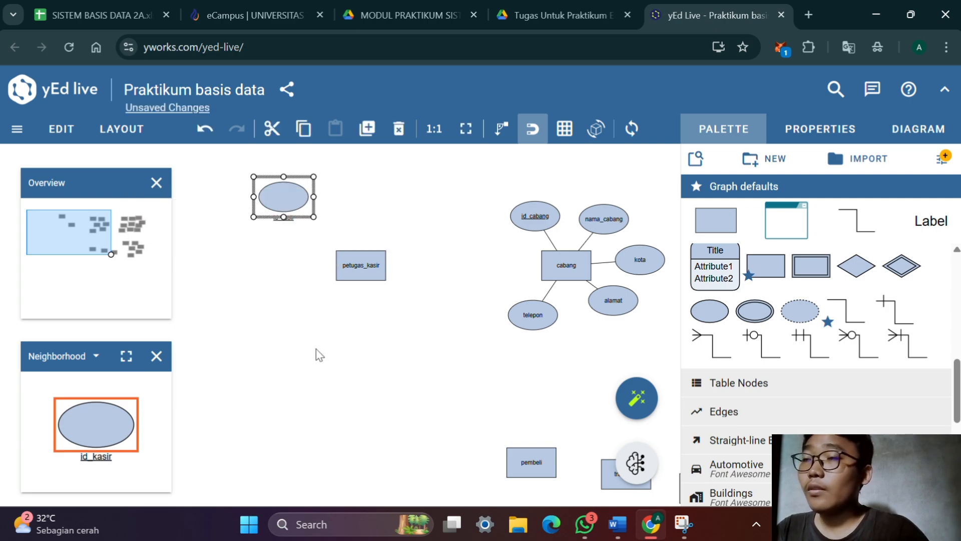
Set the label placement of the id_kasir attribute to Stretch Center
left_click(820, 130)
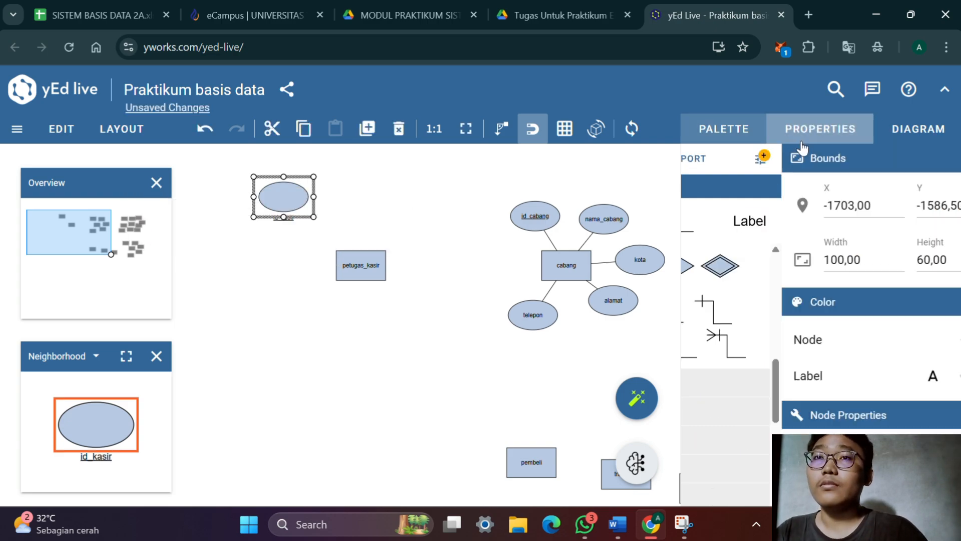
scroll(773, 209, "down", 6)
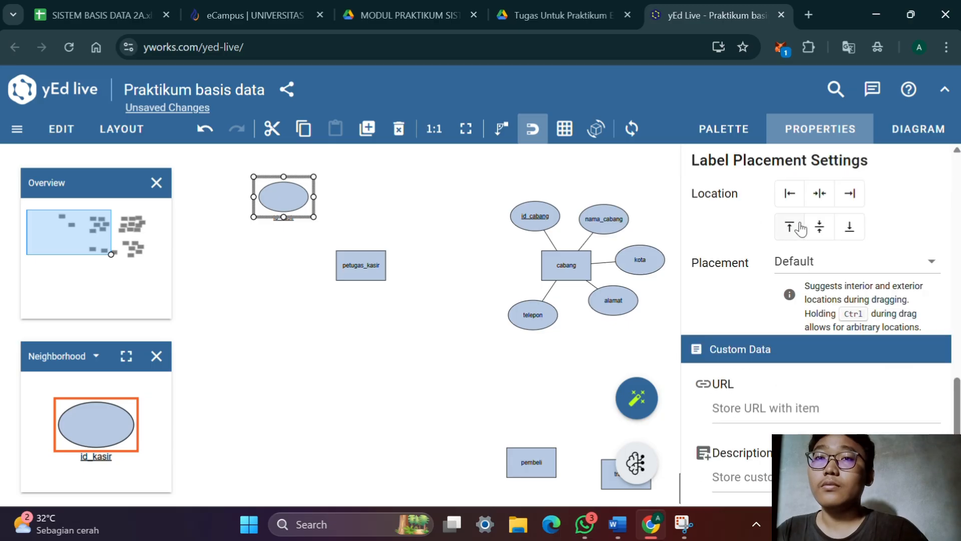
left_click(828, 264)
left_click(845, 335)
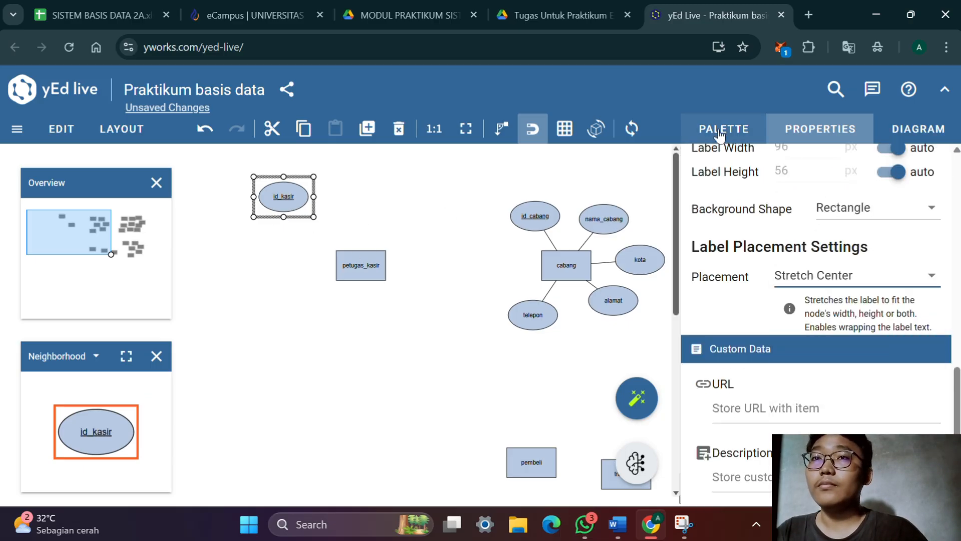
Add a second attribute ellipse above petugas_kasir, open its label for editing and check the attribute list in the Word document
left_click(724, 129)
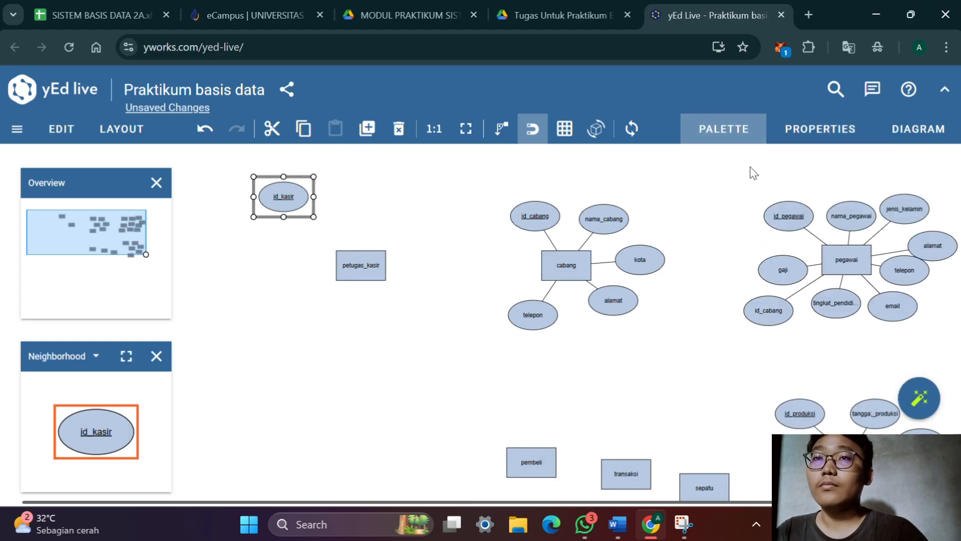
left_click(758, 140)
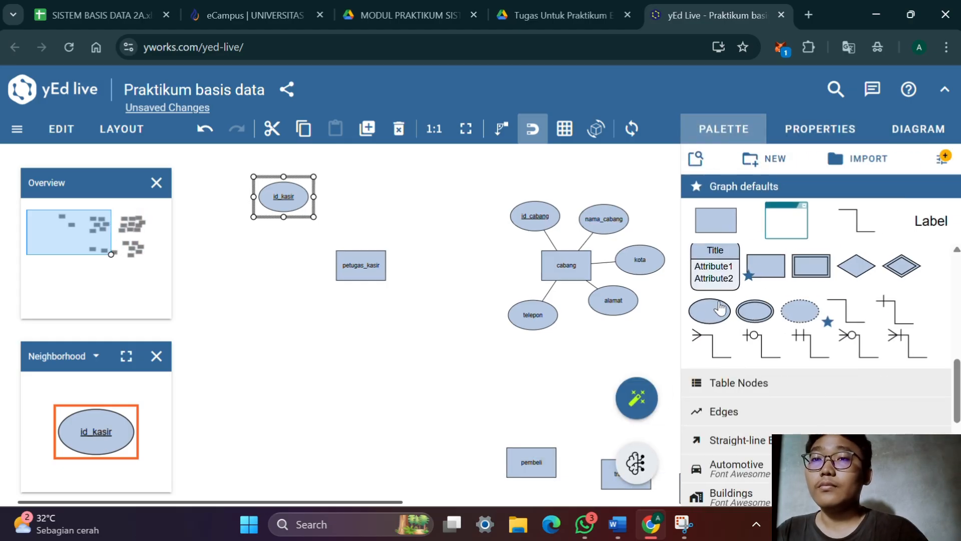
left_click_drag(710, 311, 375, 200)
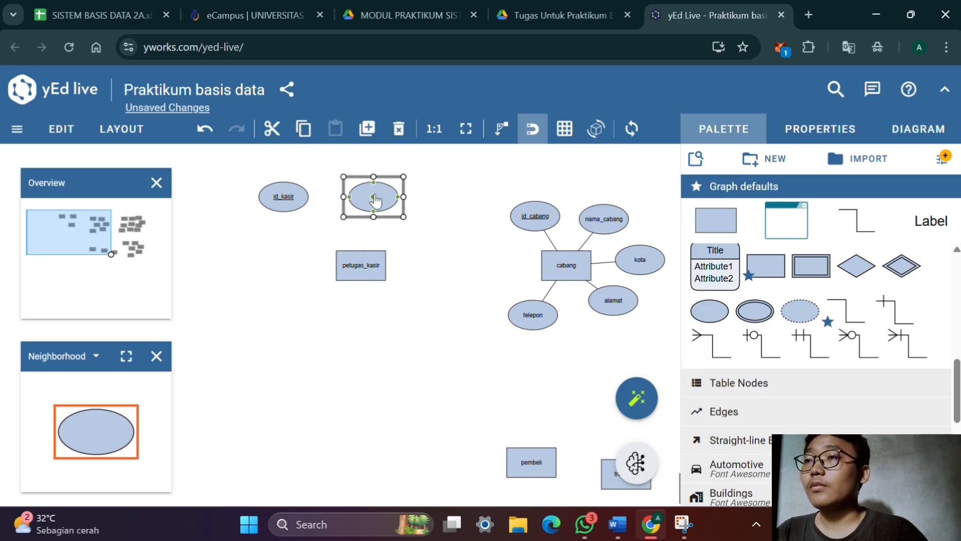
double_click(377, 199)
key("alt+Tab")
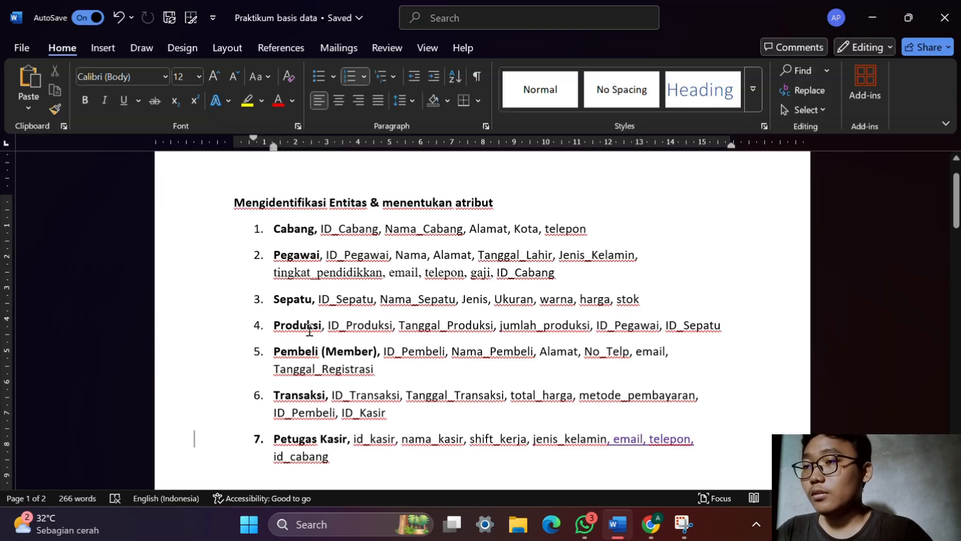
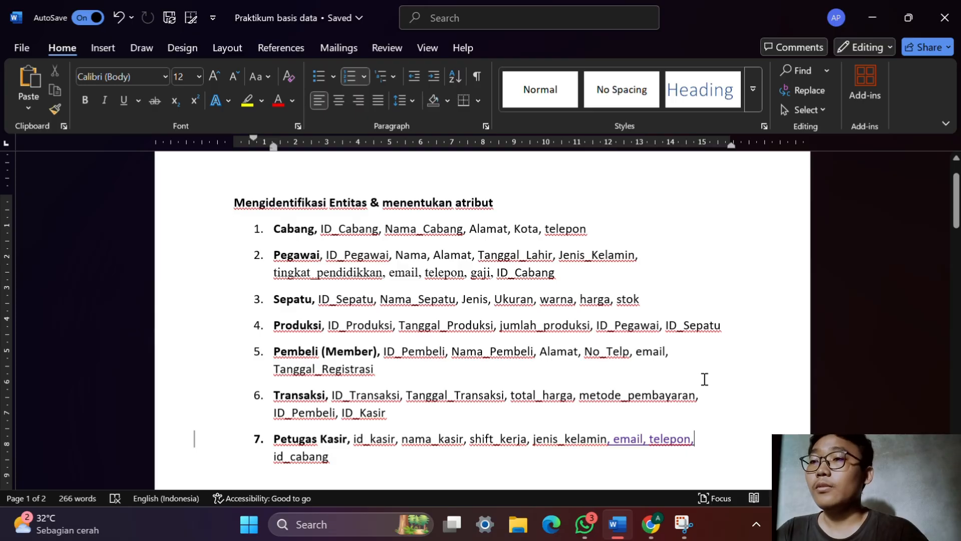
Label the empty ellipse above petugas_kasir nama_kasir and set its label placement to Stretch Center
key("alt+Tab")
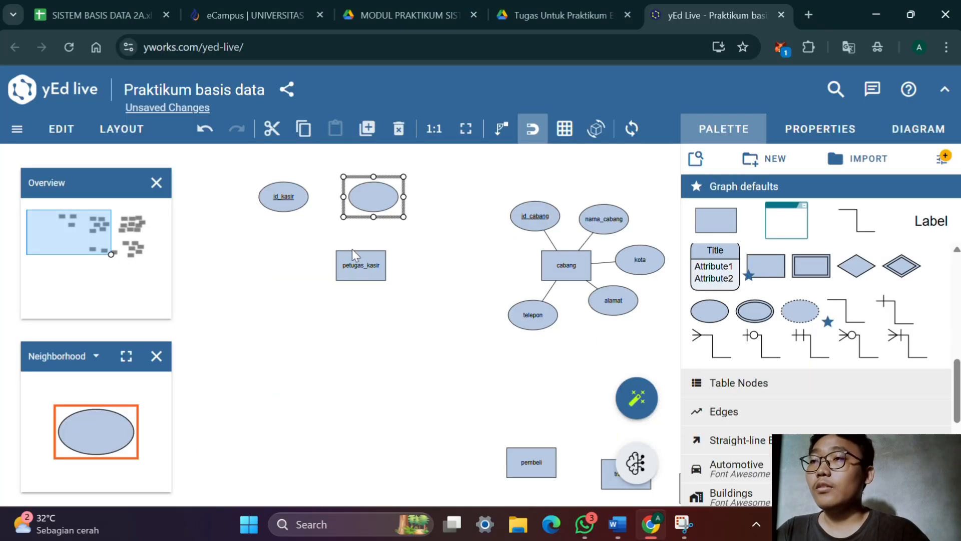
double_click(377, 195)
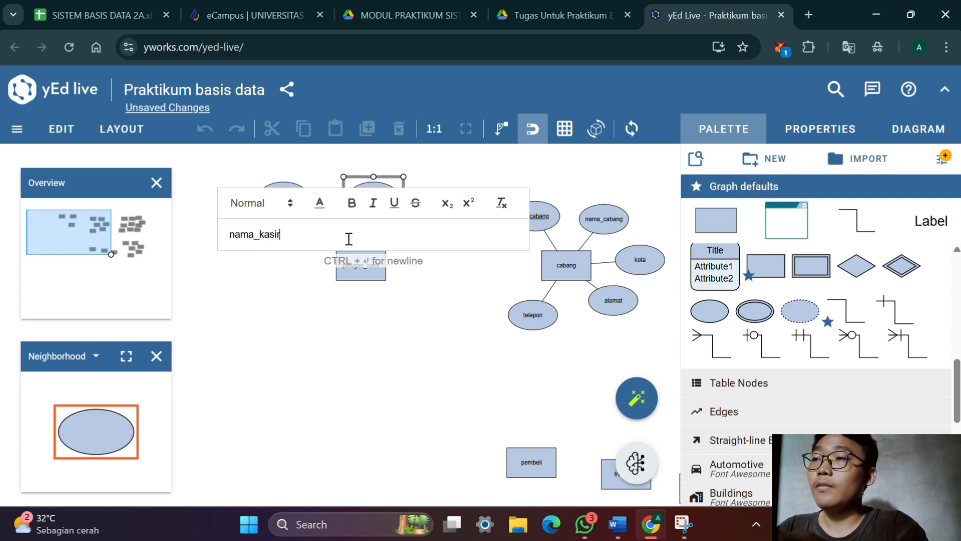
key("Return")
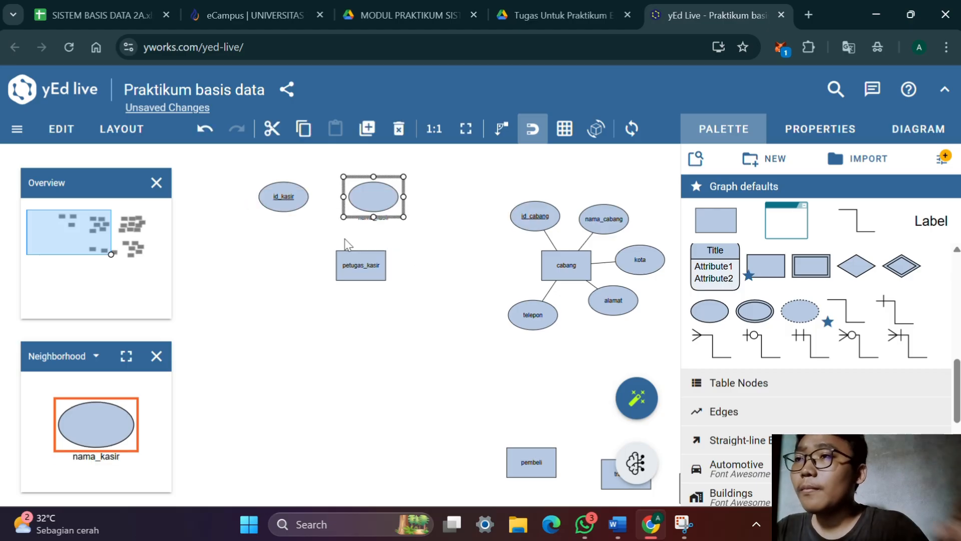
left_click(821, 129)
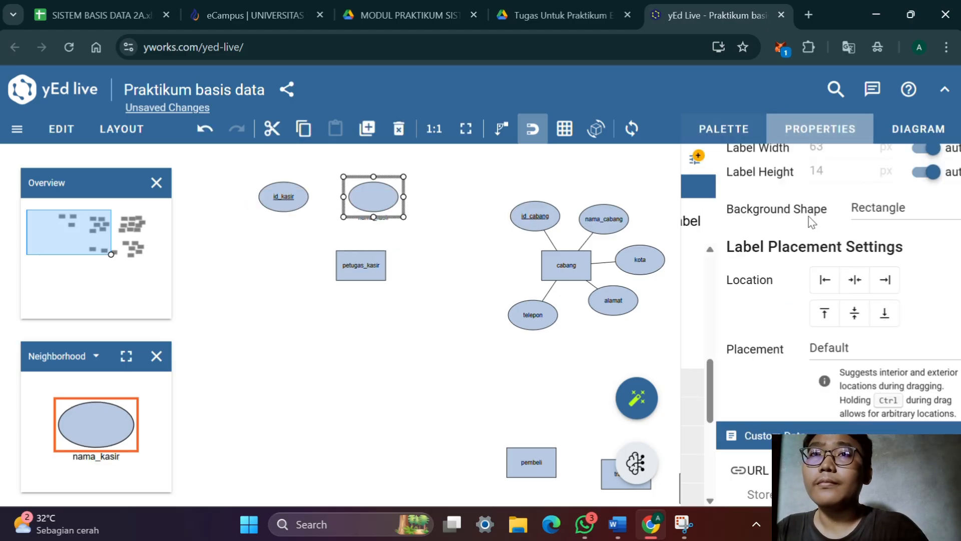
scroll(814, 250, "down", 2)
left_click(827, 260)
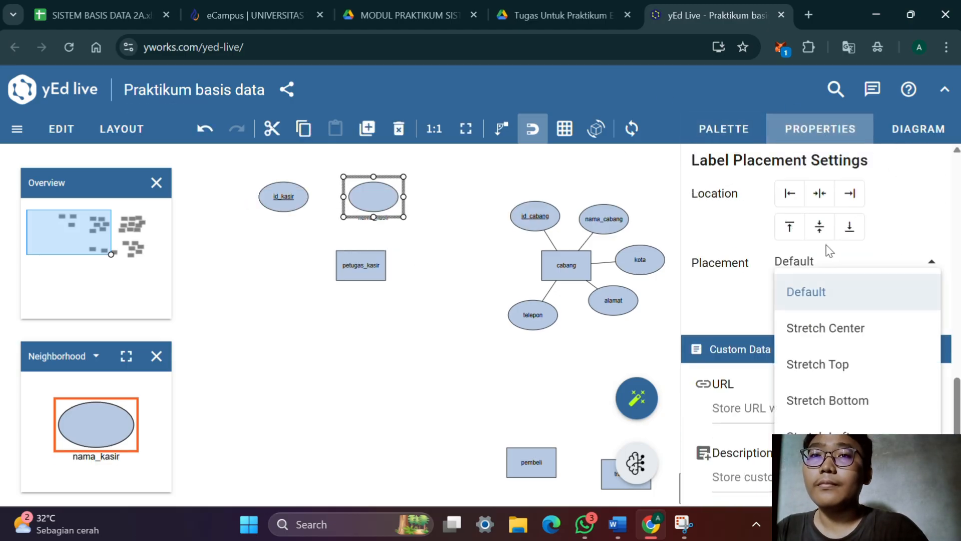
left_click(837, 329)
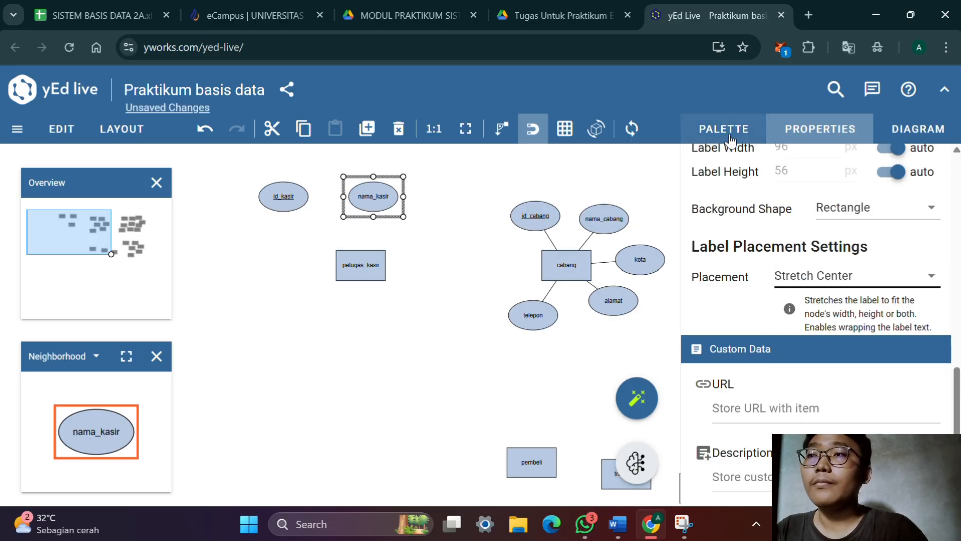
left_click(730, 135)
Duplicate the nama_kasir attribute and label the copy telepon
left_click(378, 205)
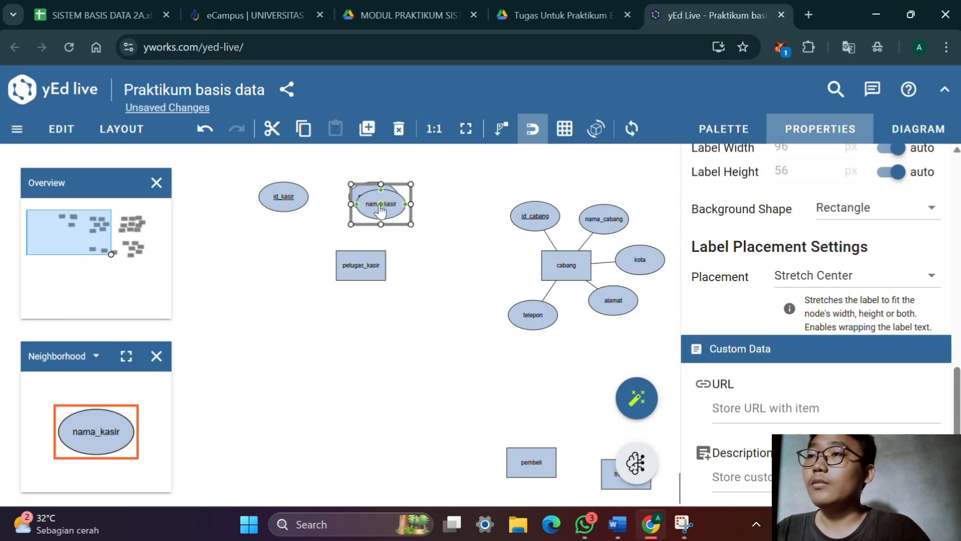
double_click(396, 208)
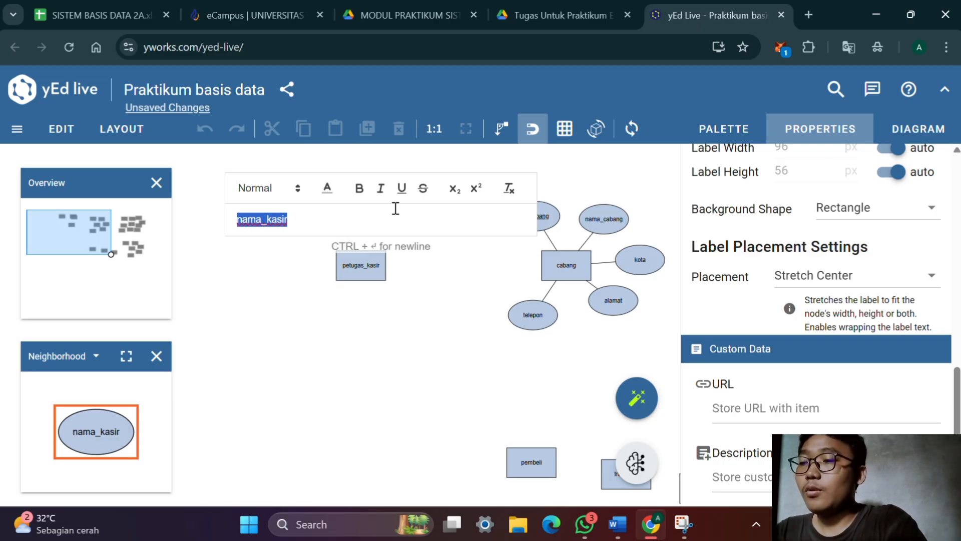
type("telepon")
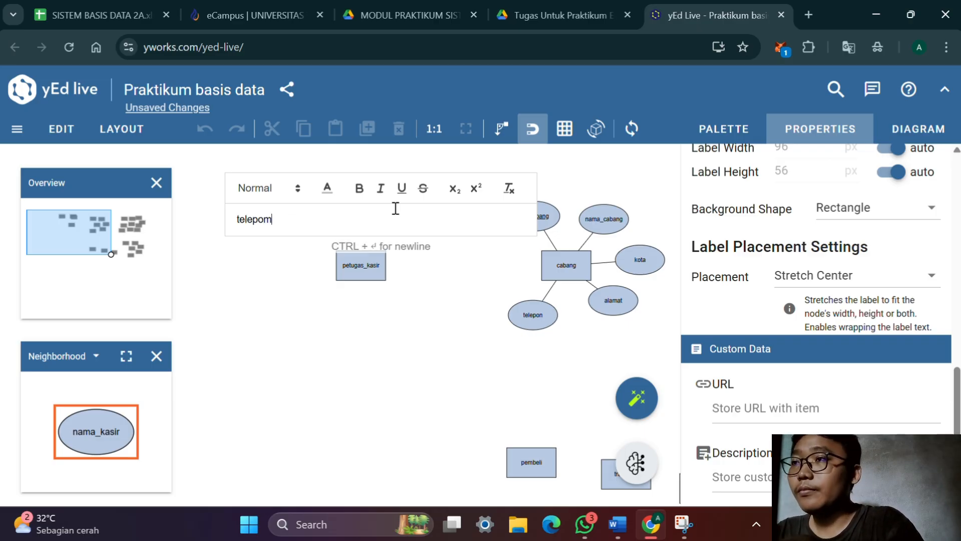
key("Return")
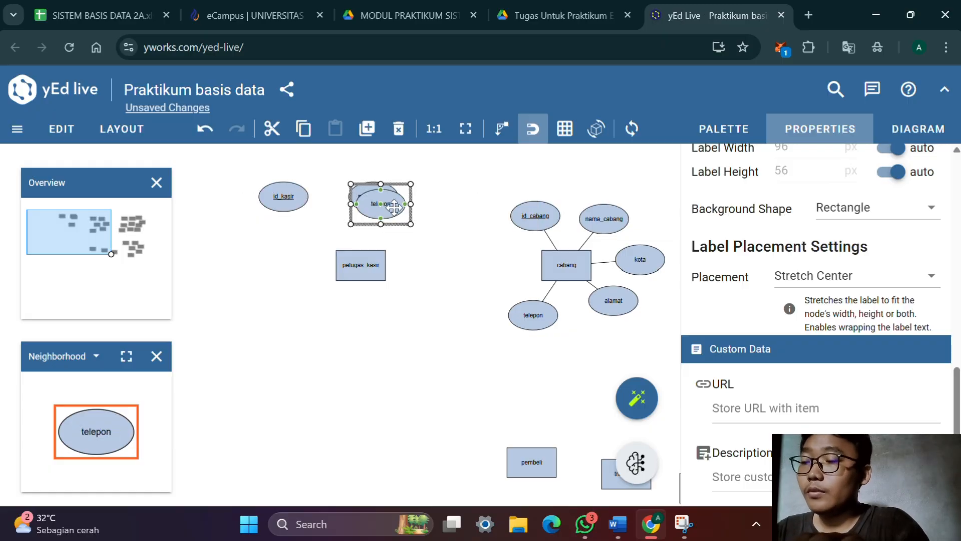
Duplicate the telepon attribute and label the copy jenis_kelamin
key("ctrl+d")
double_click(395, 207)
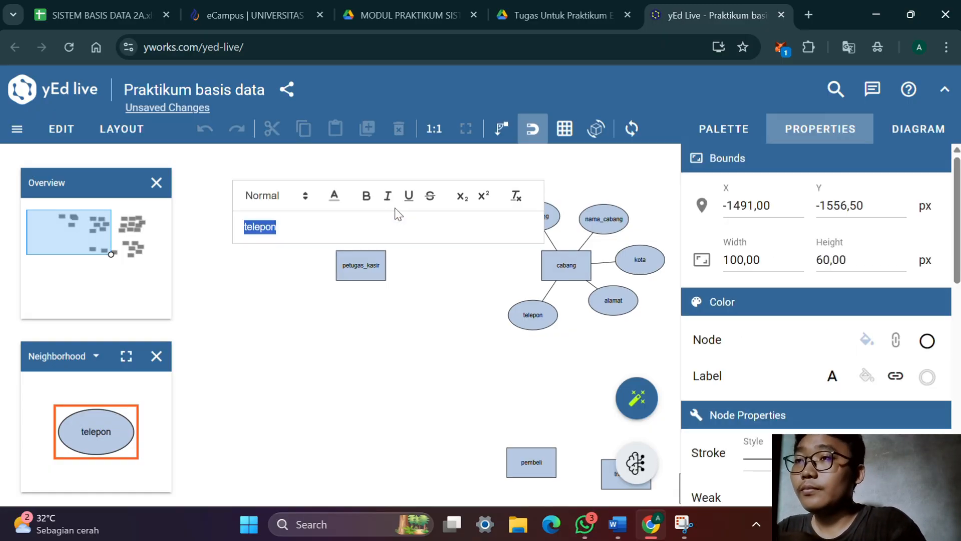
type("jenis")
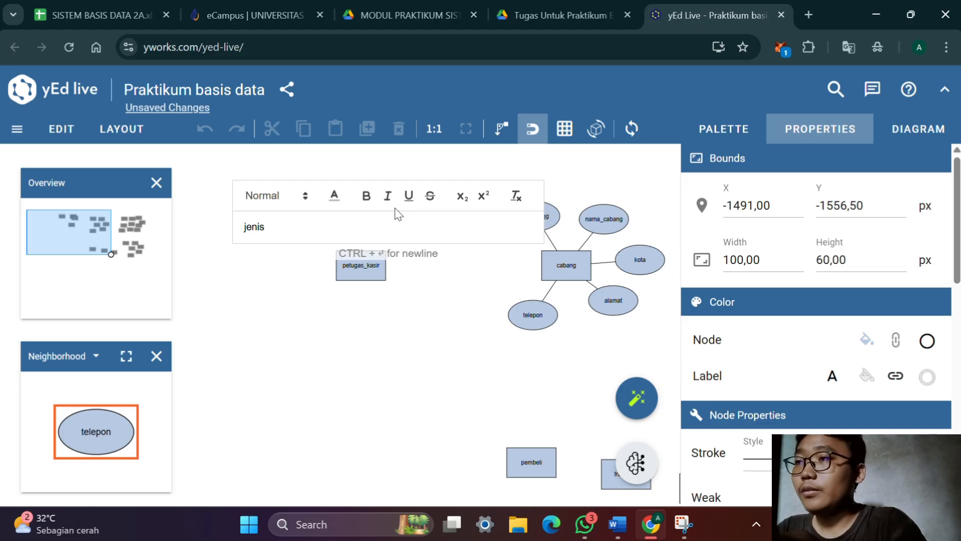
type("_")
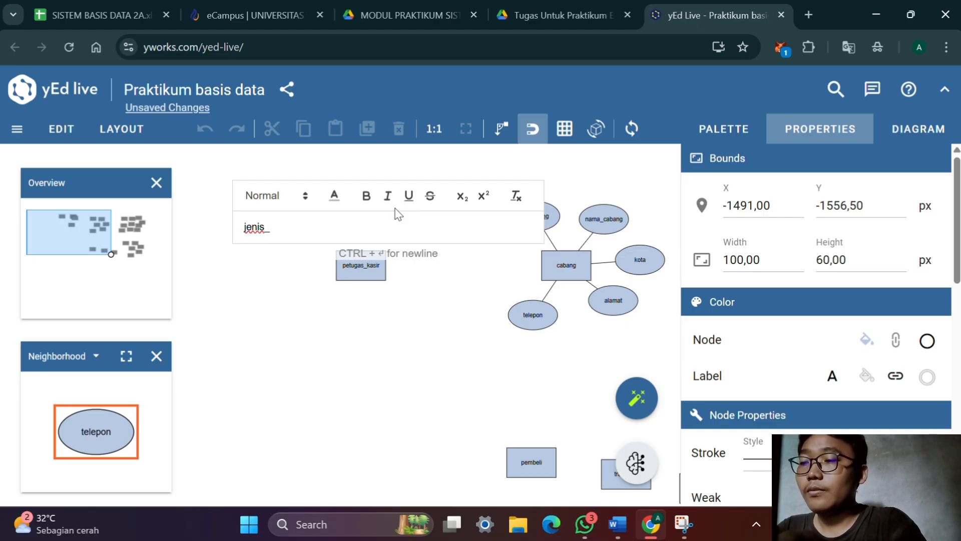
type("kelamin")
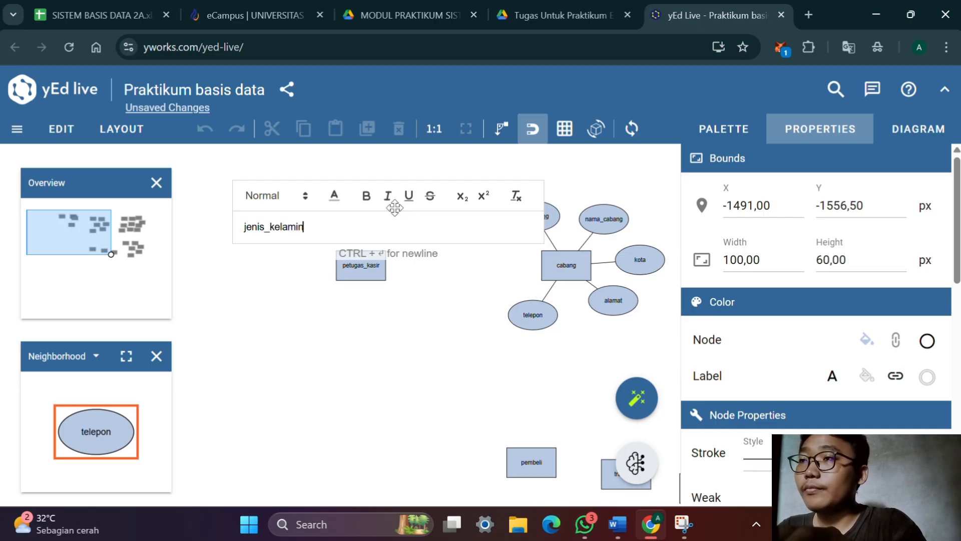
key("Return")
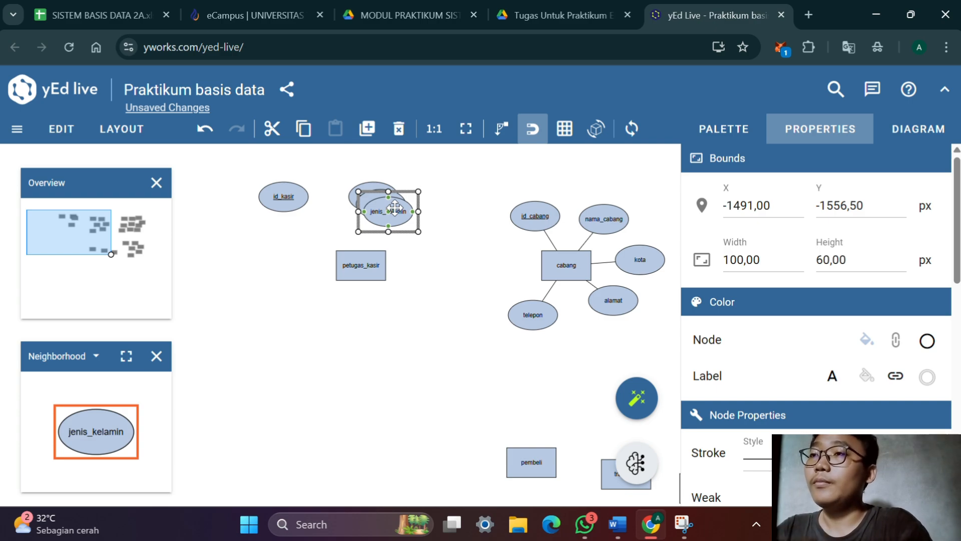
Duplicate jenis_kelamin as shift_kerja, placing the copy below and to the right of petugas_kasir and jenis_kelamin above and to the right
double_click(395, 207)
type("shift_kerja")
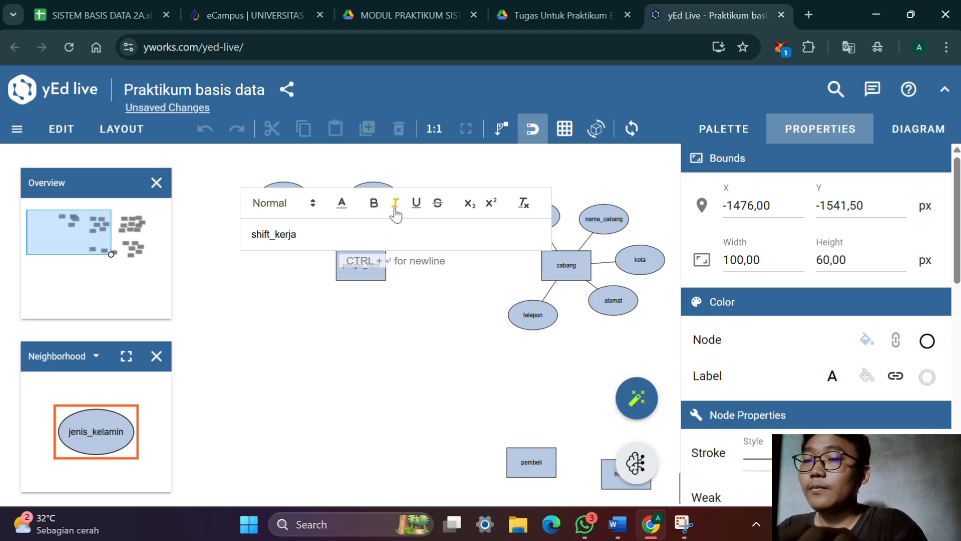
key("Return")
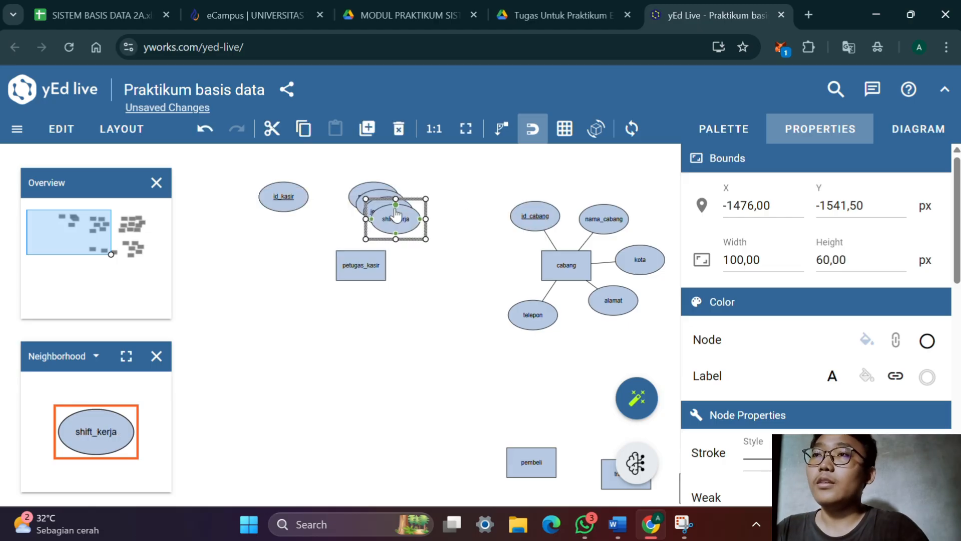
left_click_drag(397, 214, 412, 290)
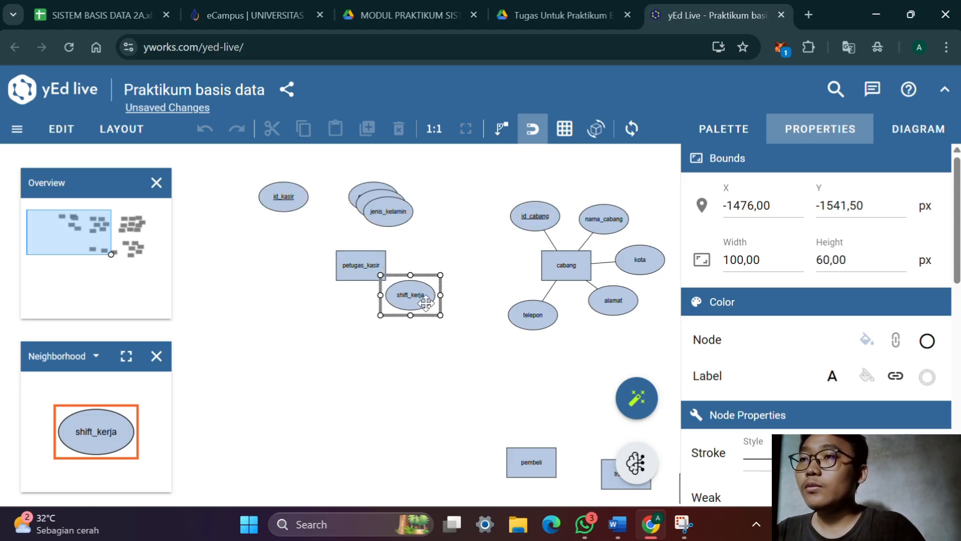
left_click_drag(396, 200, 408, 223)
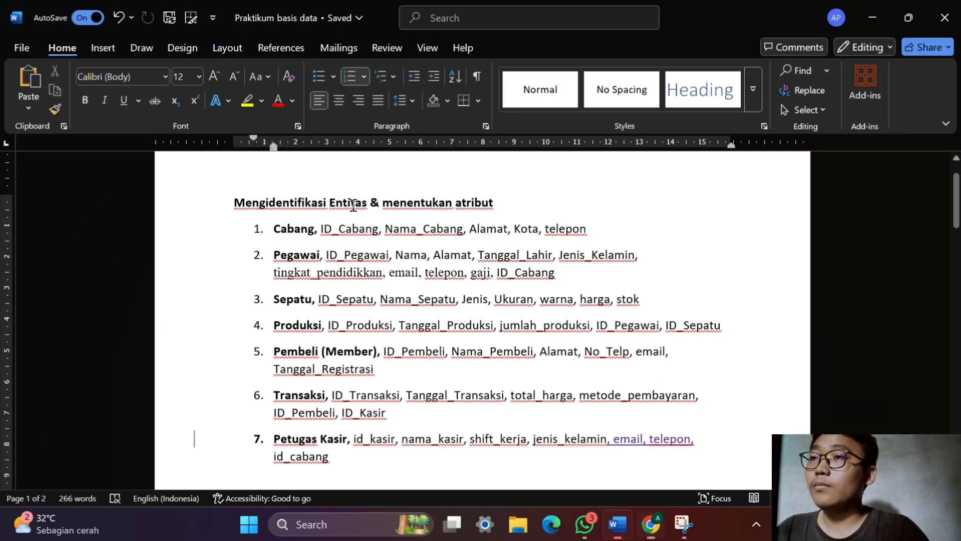
Check the attribute list in the Word document, then duplicate shift_kerja as an email attribute and place it below petugas_kasir
key("alt+Tab")
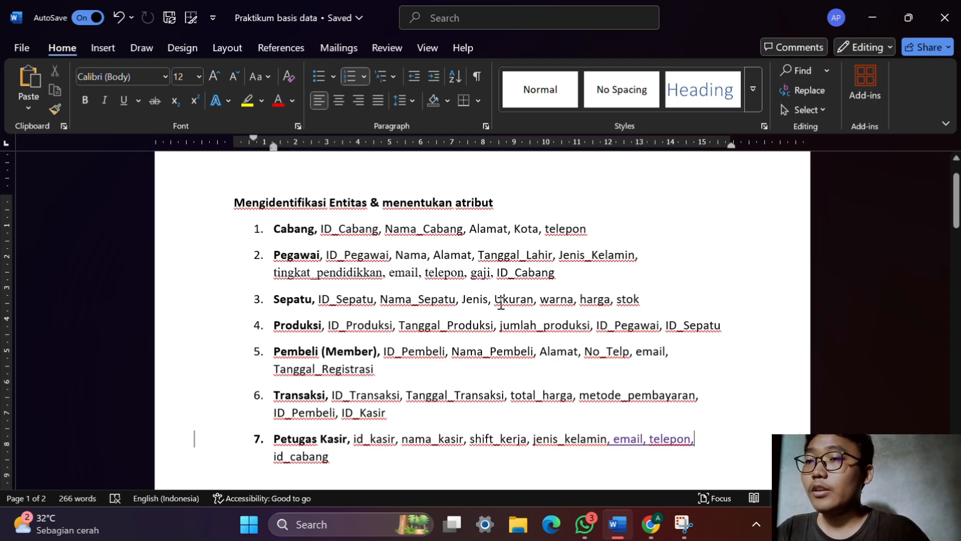
key("alt+Tab")
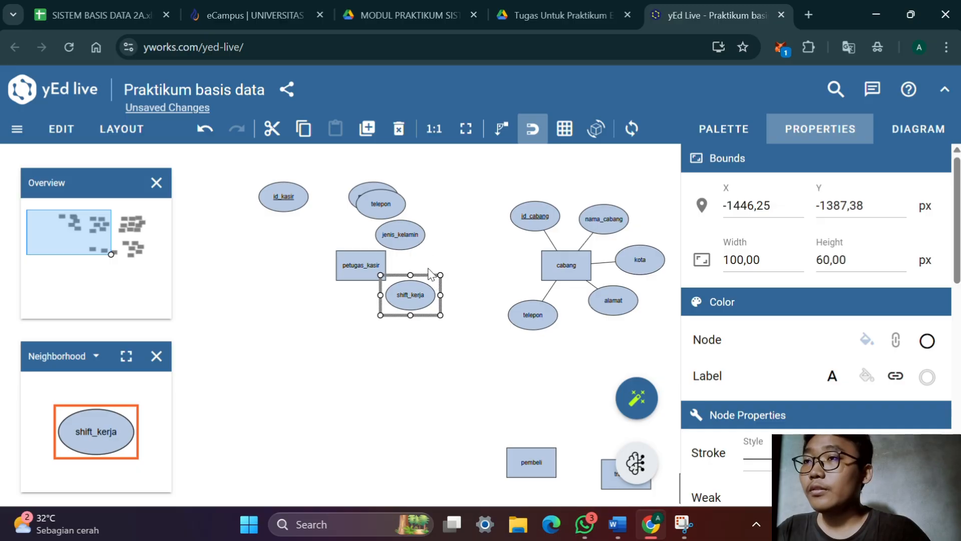
left_click(454, 283)
key("ctrl+v")
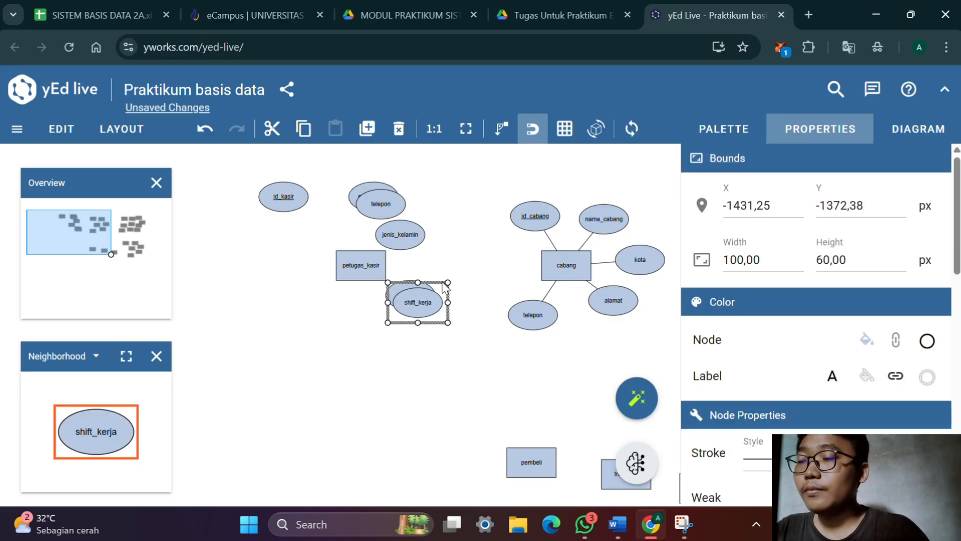
double_click(435, 298)
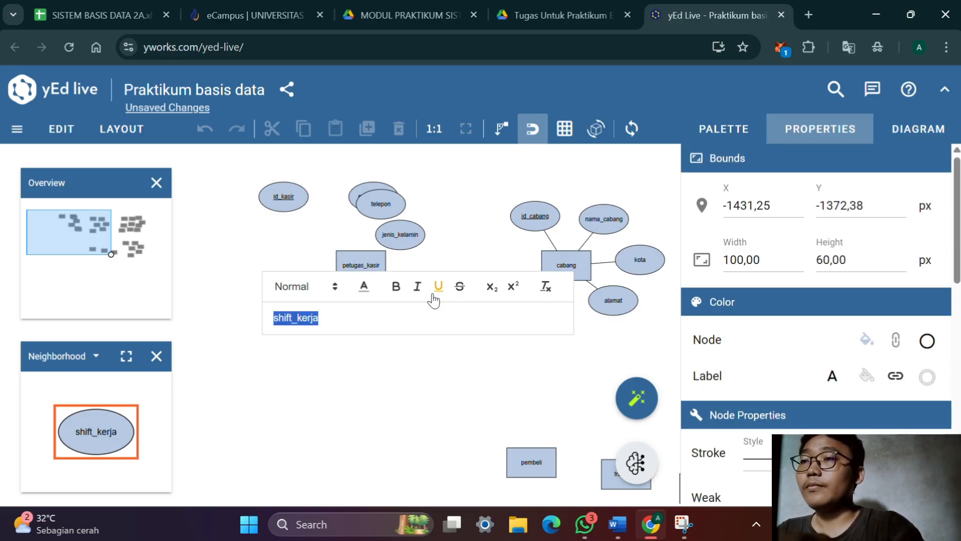
type("email")
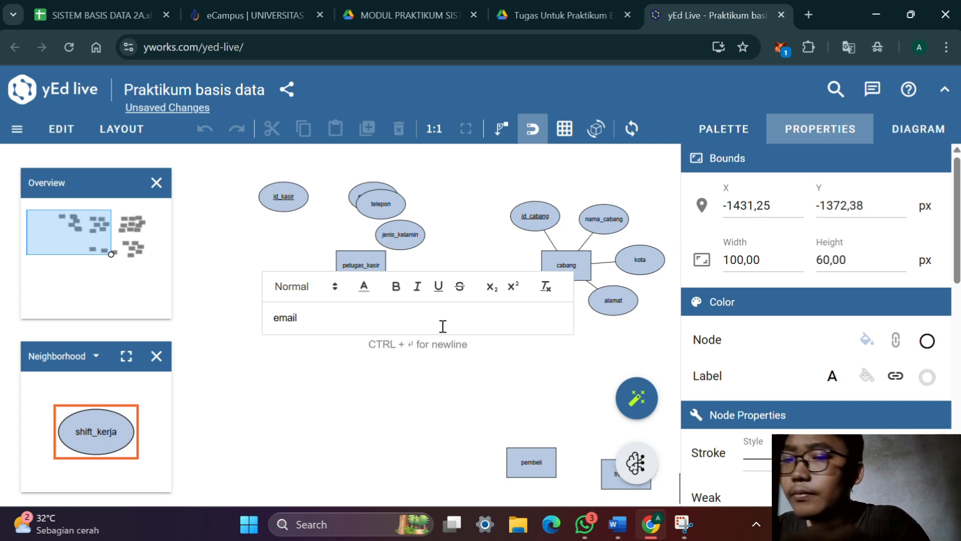
key("Return")
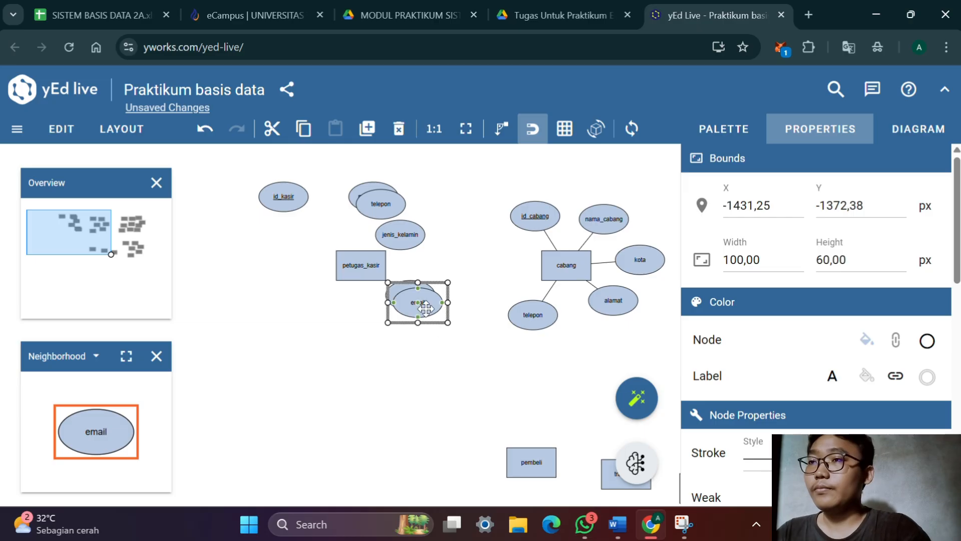
left_click_drag(426, 308, 380, 342)
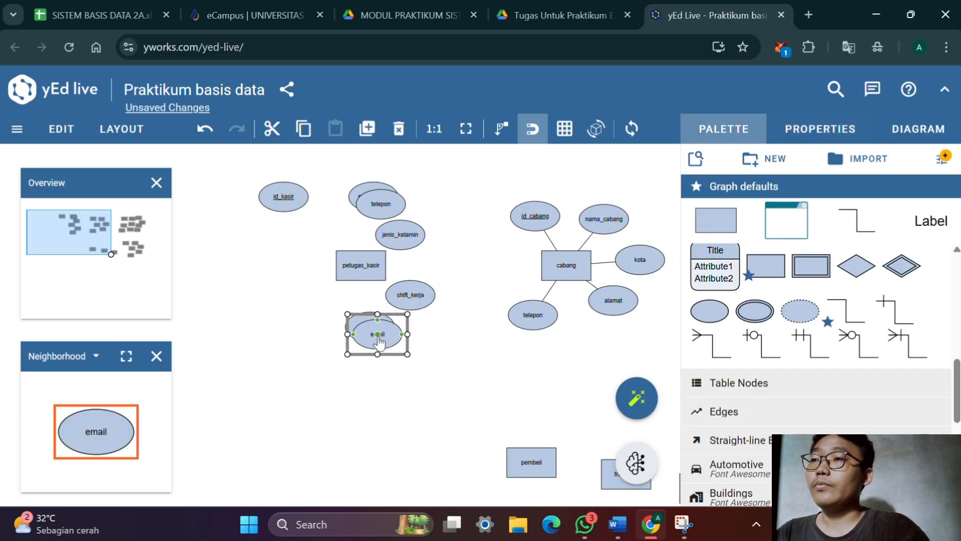
Duplicate the email attribute and label the copy id_cabang
double_click(379, 342)
type("id")
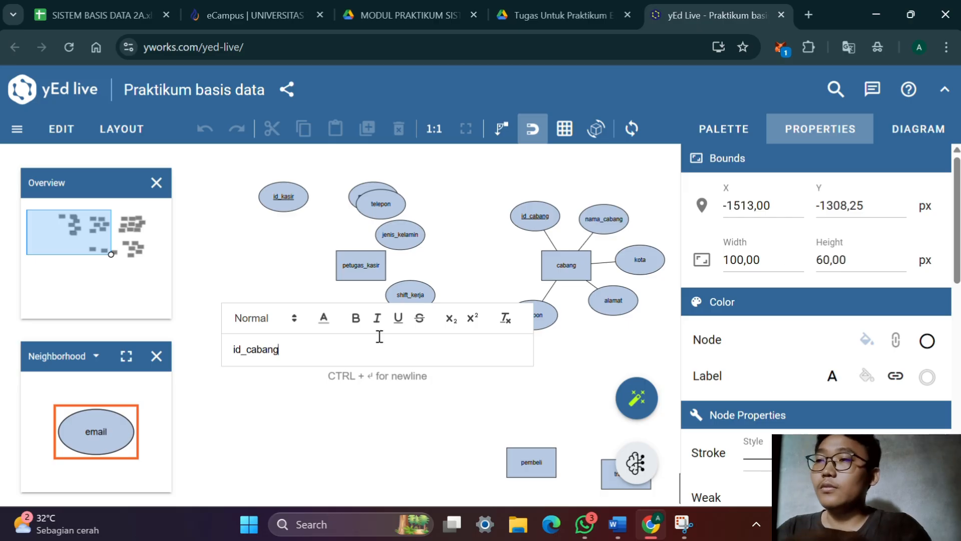
type("_cabang")
key("Return")
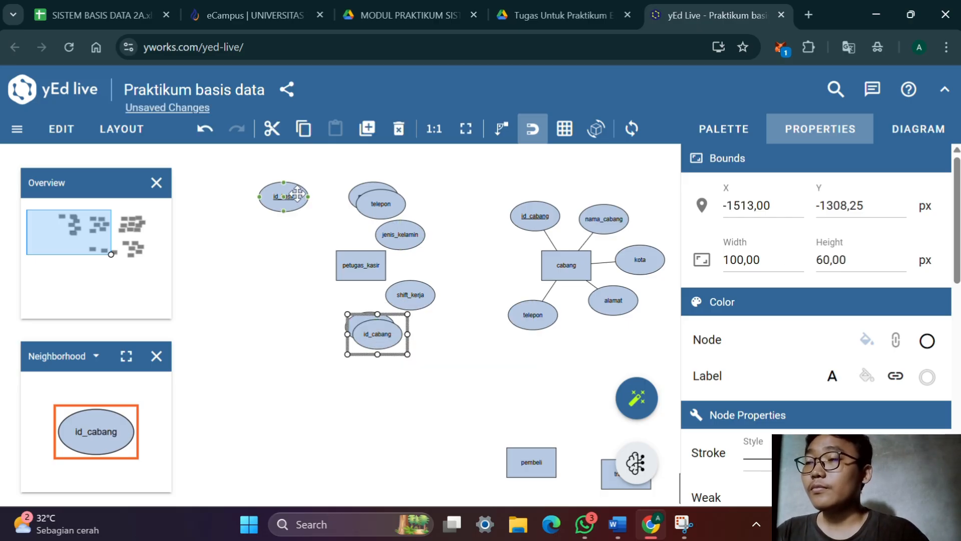
Spread id_kasir, nama_kasir, telepon and jenis_kelamin apart above and beside petugas_kasir, and move id_cabang to its lower left
left_click_drag(297, 194, 320, 206)
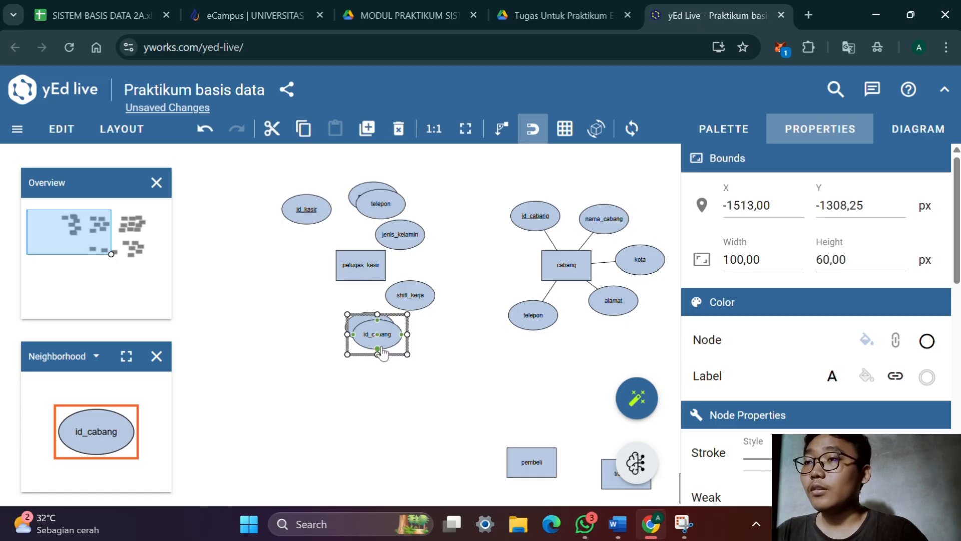
left_click_drag(389, 331, 314, 316)
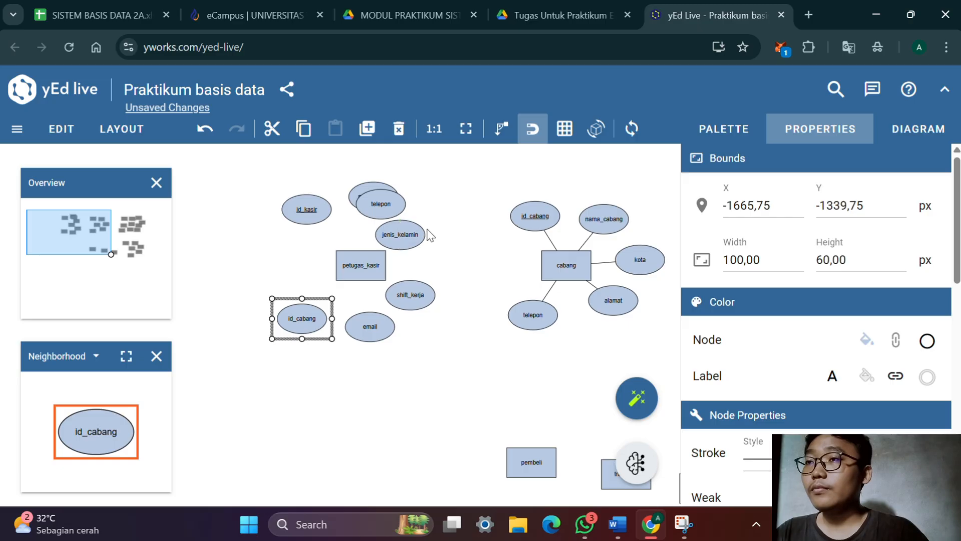
left_click_drag(418, 232, 449, 246)
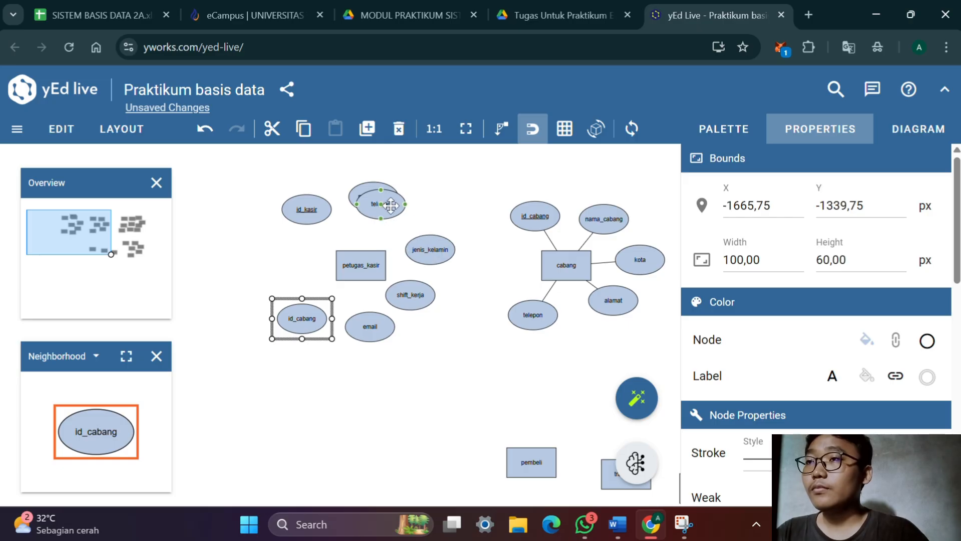
left_click_drag(391, 204, 421, 221)
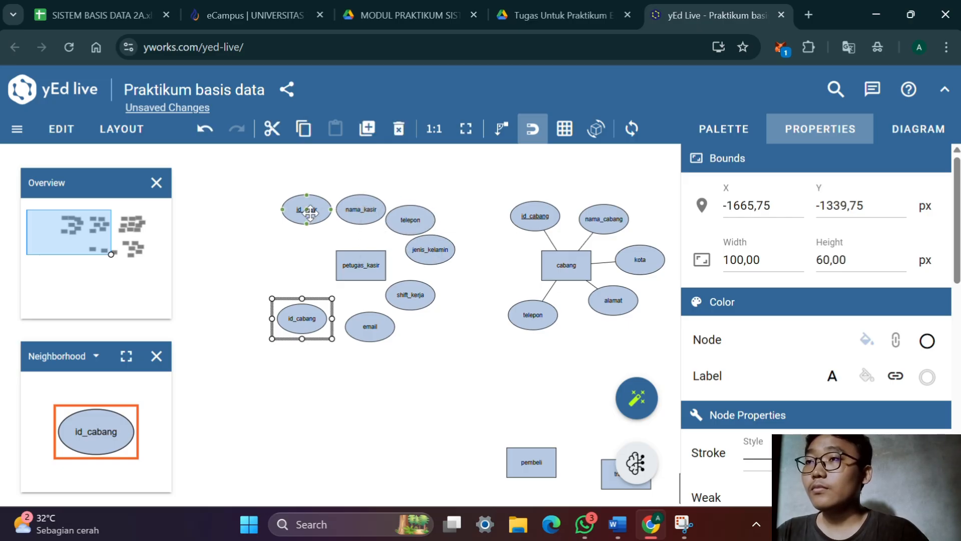
left_click_drag(310, 213, 305, 212)
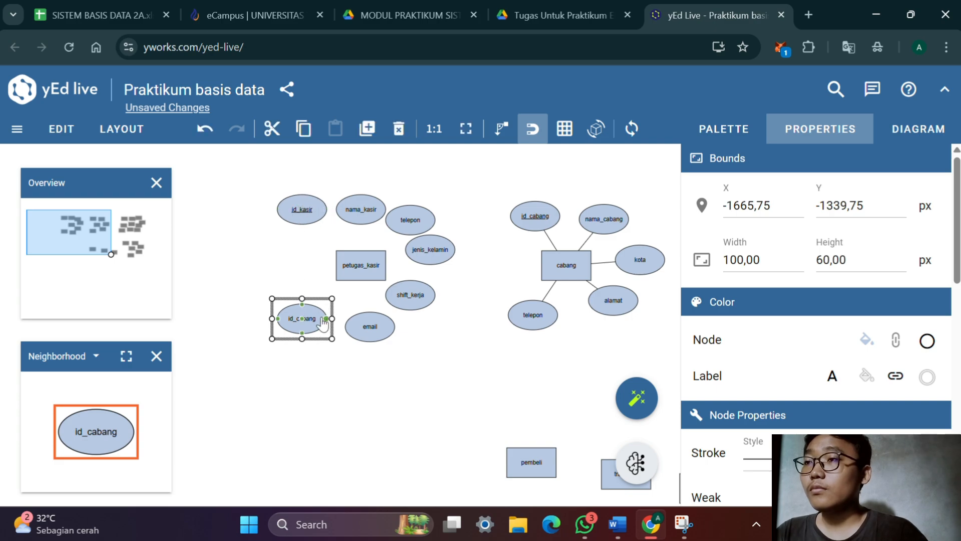
Space the attributes evenly around petugas_kasir: id_cabang left, email and shift_kerja below, jenis_kelamin right, telepon upper right
left_click_drag(322, 324, 303, 271)
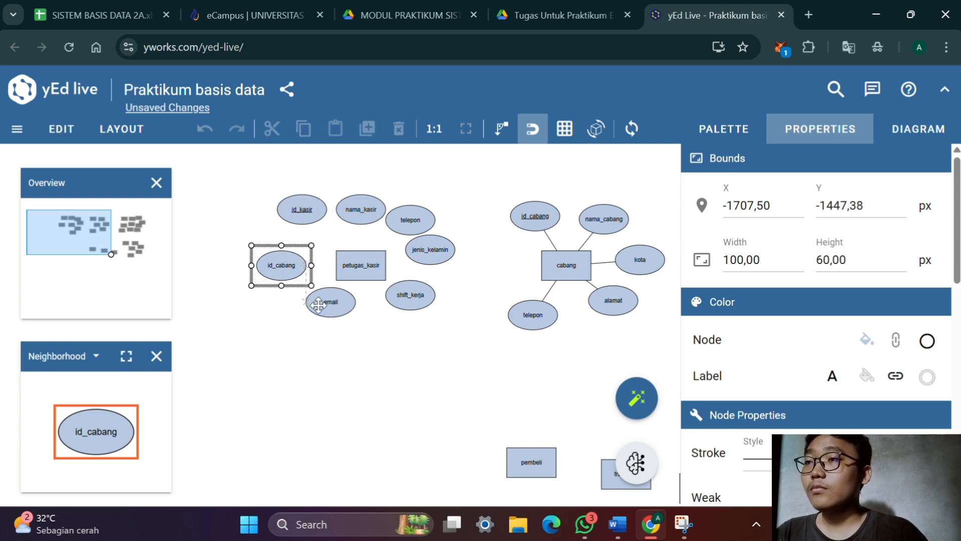
left_click_drag(399, 296, 334, 314)
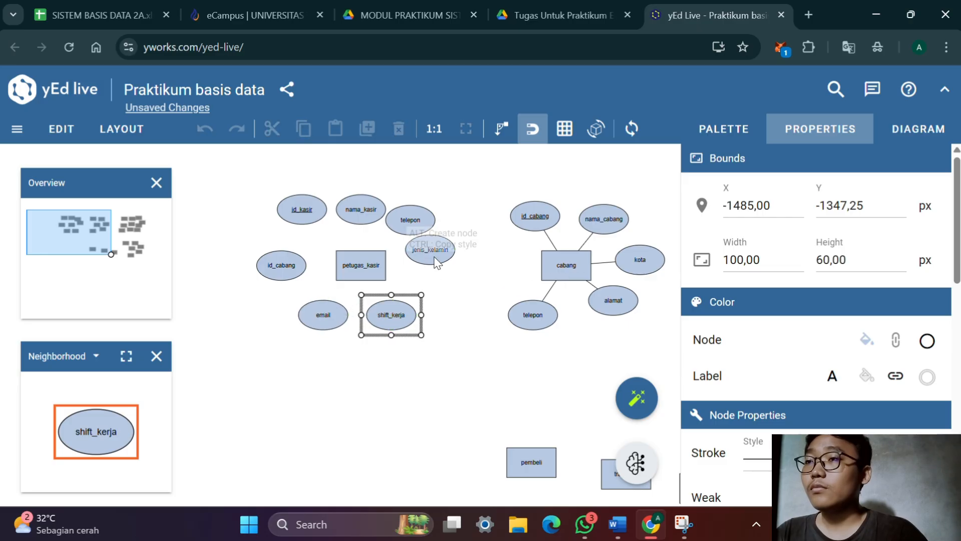
left_click(437, 261)
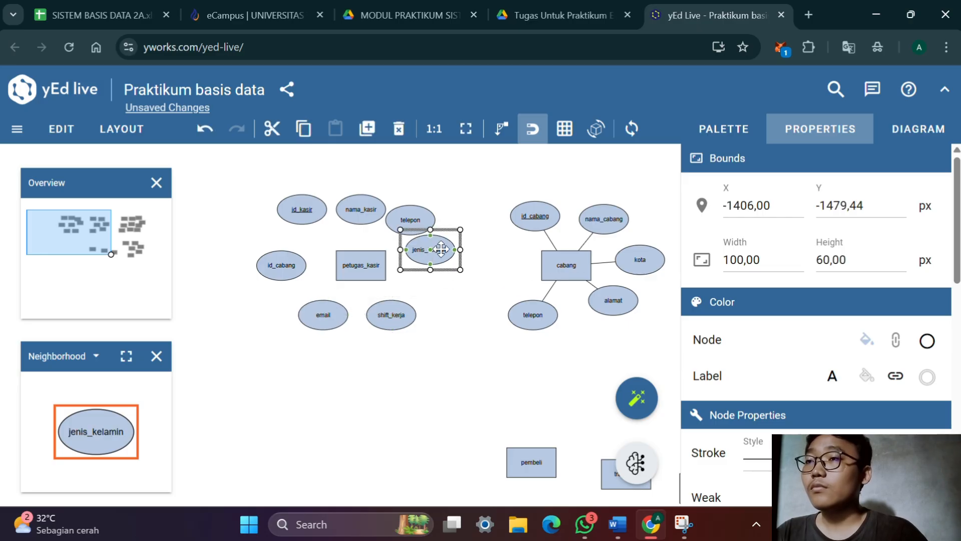
left_click_drag(441, 249, 451, 277)
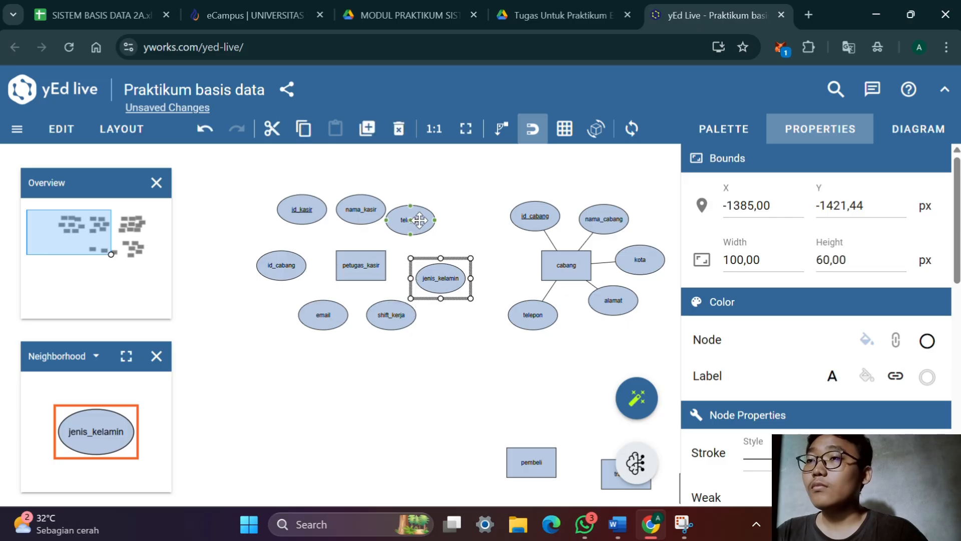
left_click_drag(419, 220, 429, 229)
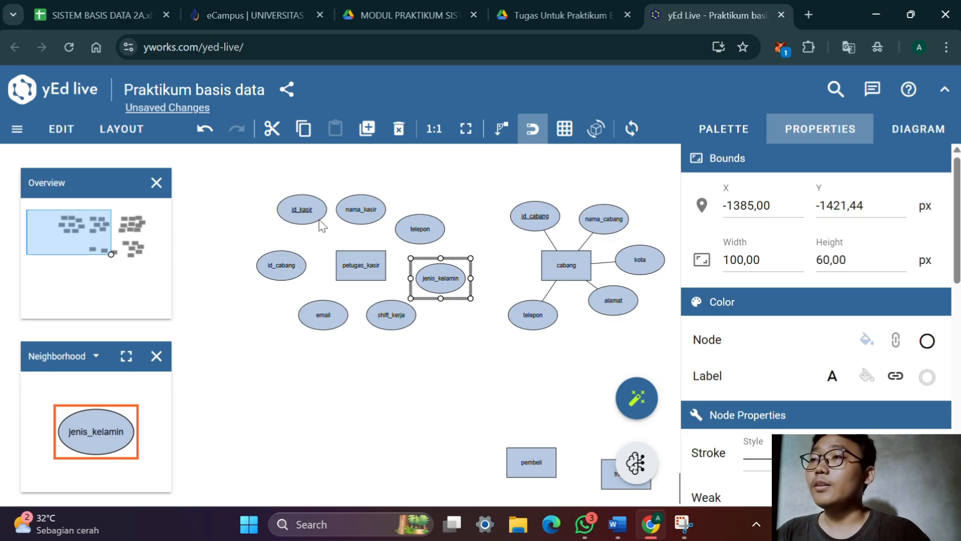
Connect all seven surrounding attributes to petugas_kasir with straight lines and nudge shift_kerja slightly to the right
left_click_drag(311, 214, 357, 275)
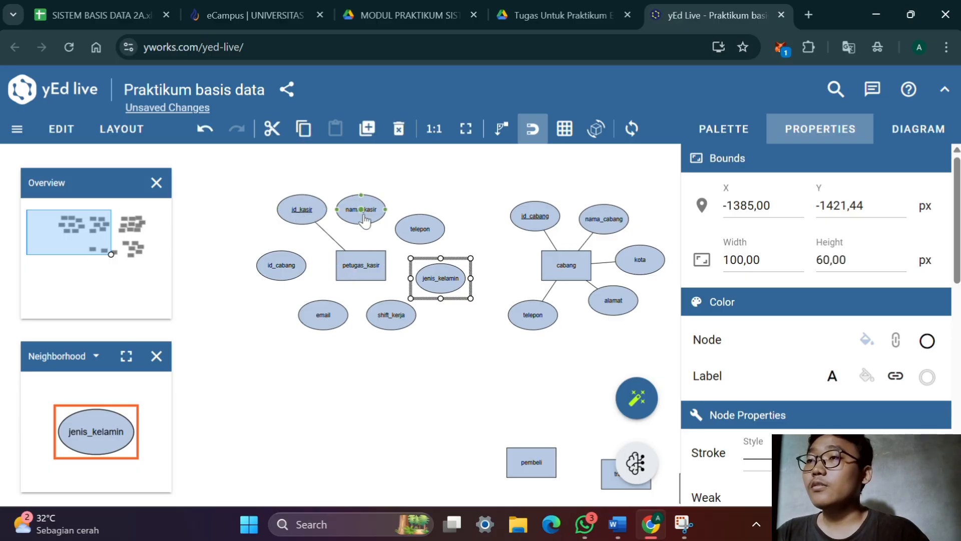
left_click_drag(365, 219, 361, 264)
left_click(362, 265)
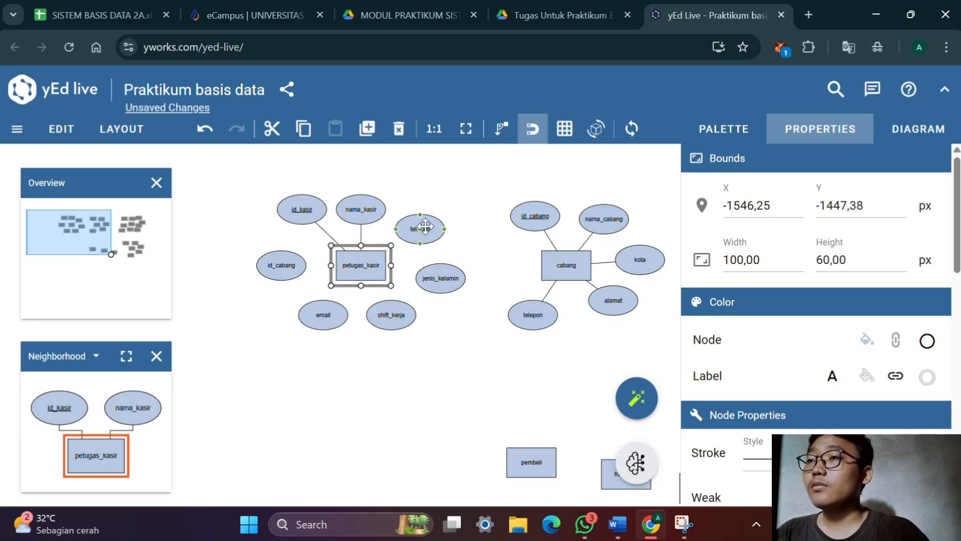
left_click_drag(419, 237, 366, 278)
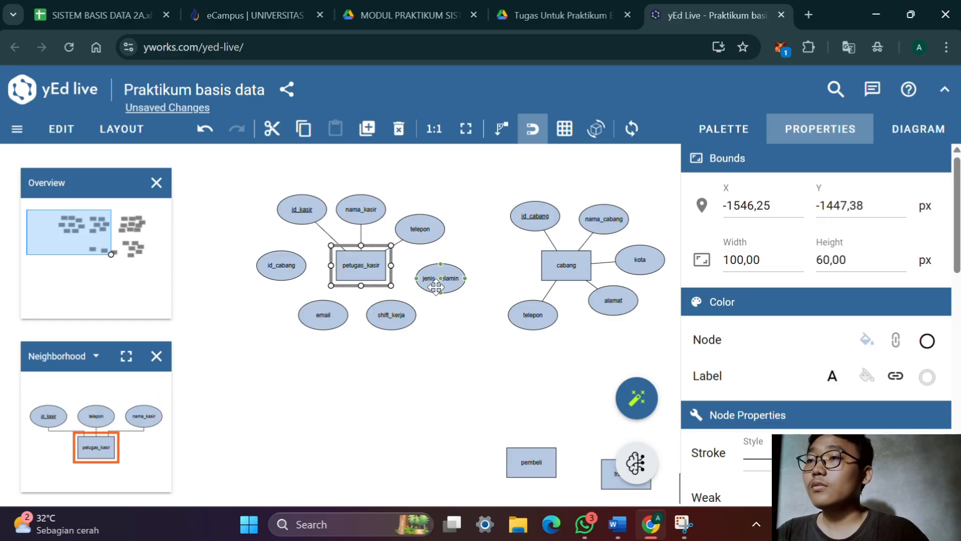
left_click_drag(440, 283, 366, 273)
left_click_drag(395, 316, 361, 272)
left_click_drag(323, 315, 354, 276)
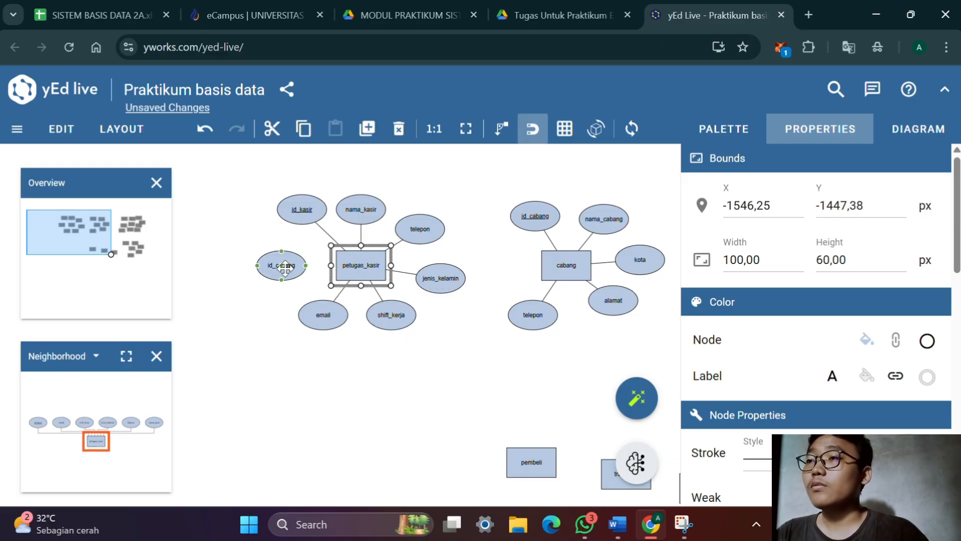
left_click_drag(285, 268, 354, 270)
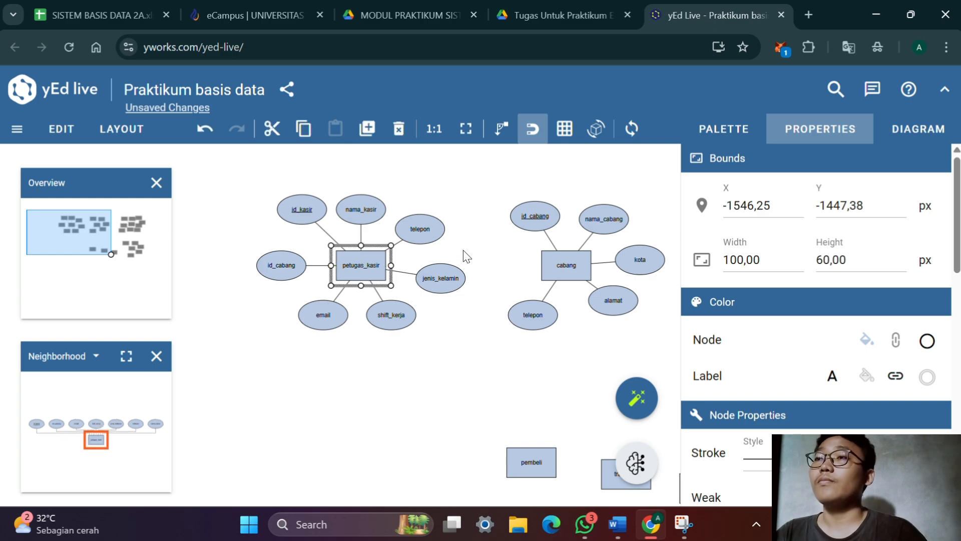
left_click(463, 251)
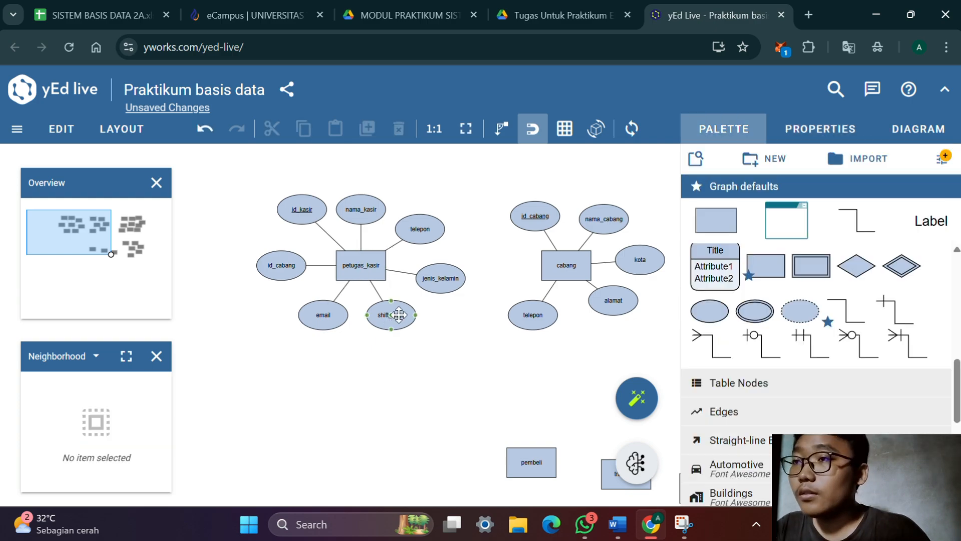
left_click_drag(398, 314, 409, 298)
left_click(457, 276)
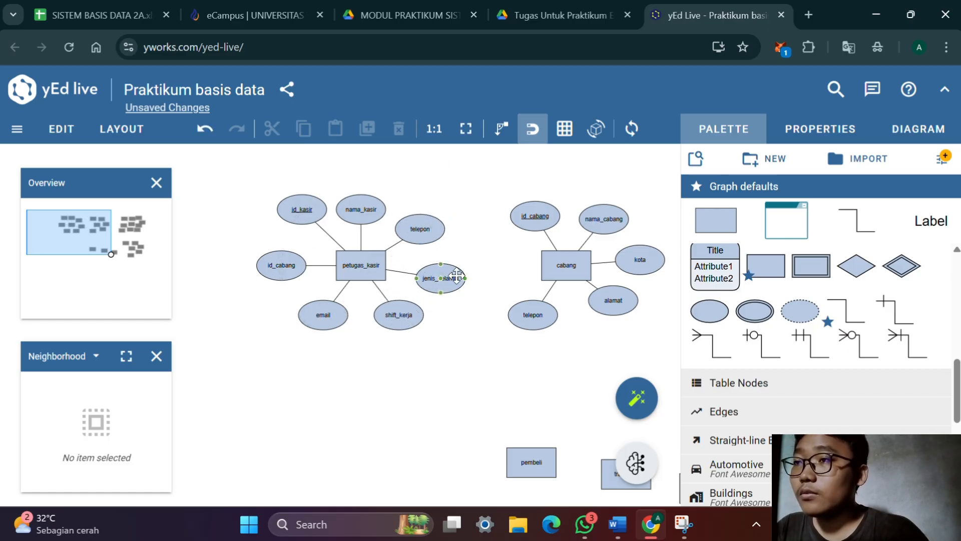
Move the pembeli entity away from transaksi into the empty area below petugas_kasir
left_click_drag(505, 320, 482, 234)
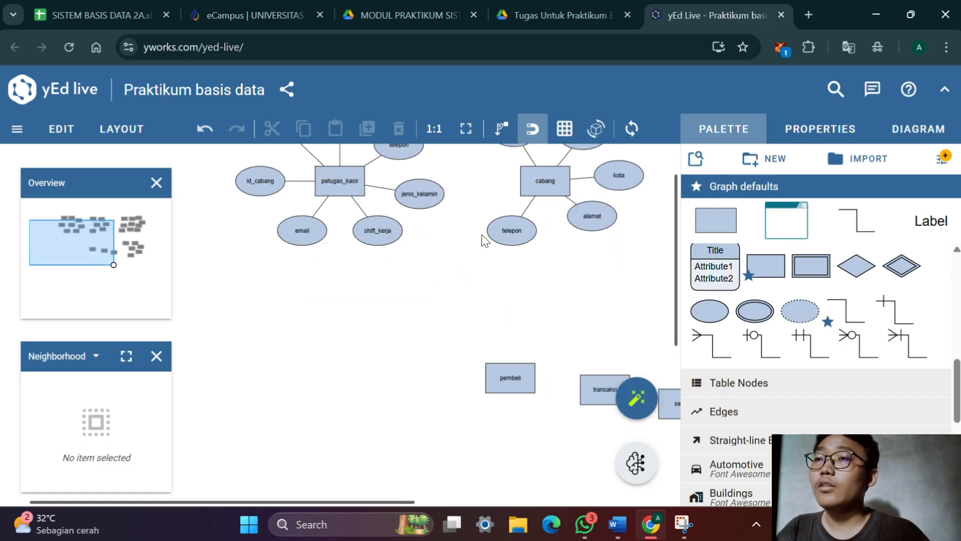
left_click_drag(448, 406, 465, 314)
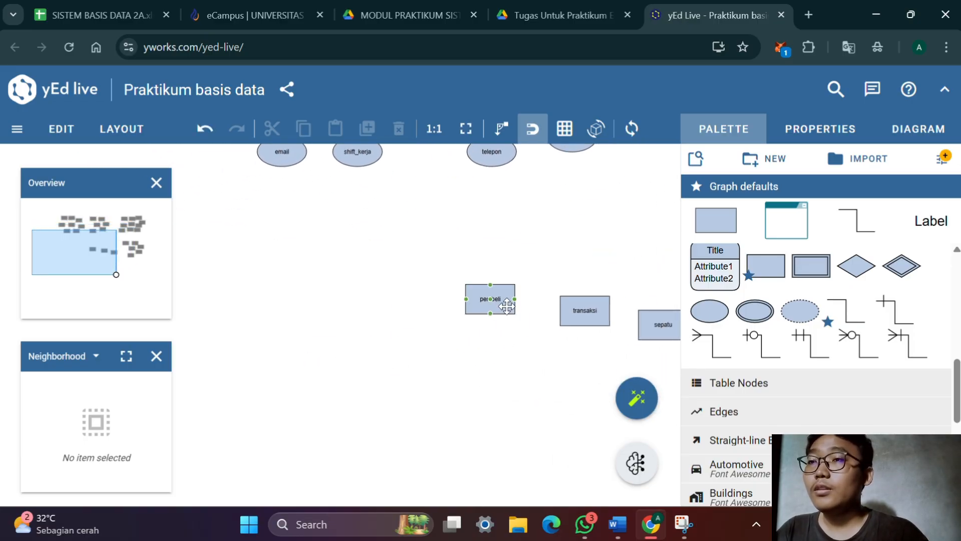
left_click_drag(497, 302, 253, 325)
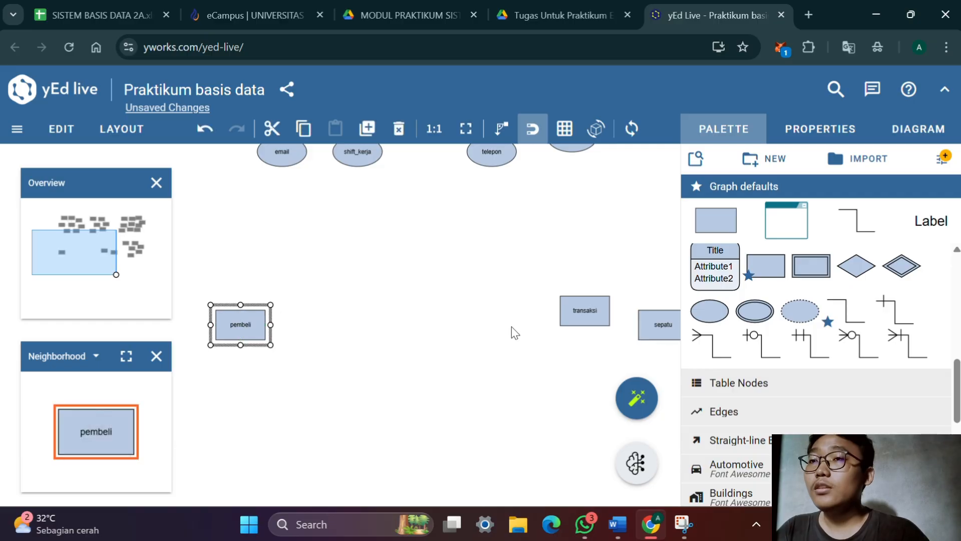
left_click_drag(513, 333, 438, 341)
left_click_drag(360, 338, 493, 311)
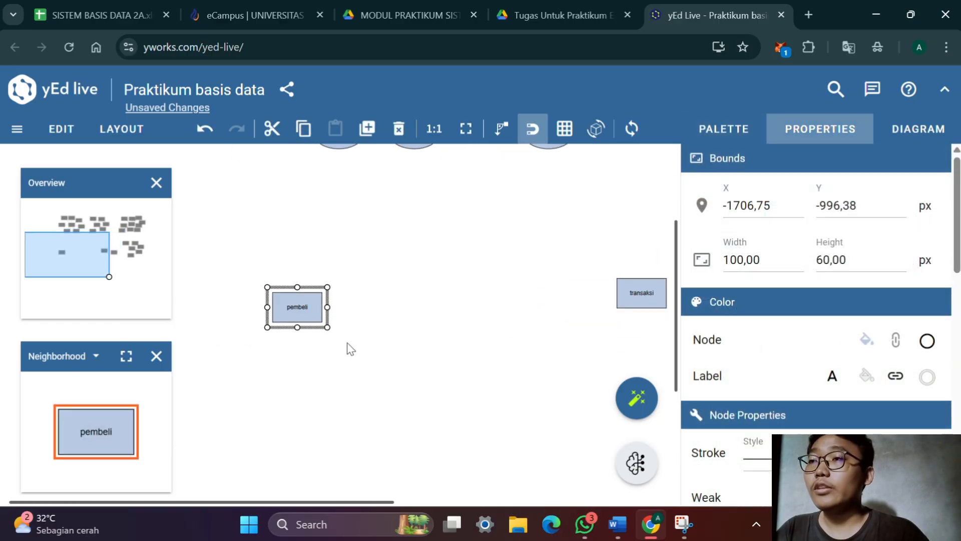
left_click(721, 130)
left_click_drag(725, 232, 793, 232)
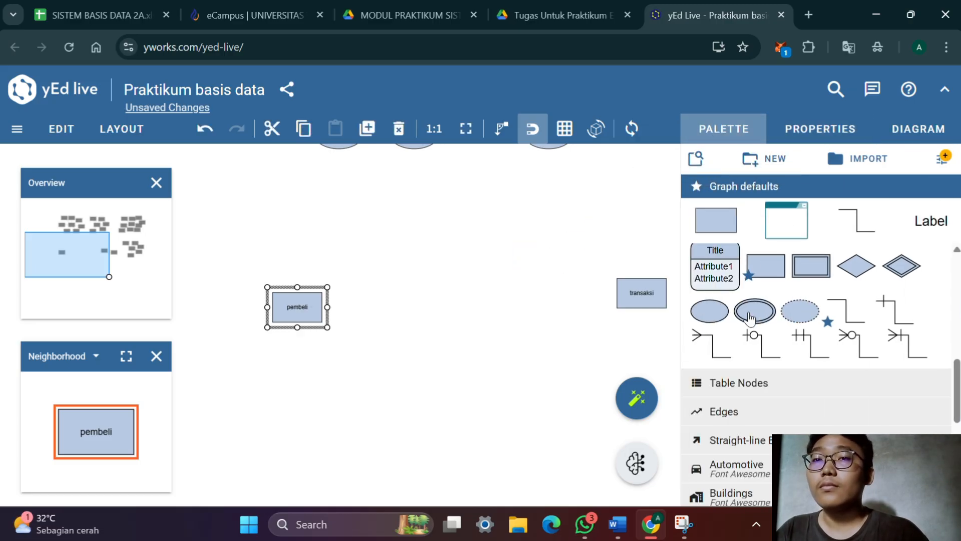
left_click_drag(710, 311, 356, 337)
left_click_drag(356, 316, 355, 249)
left_click_drag(316, 253, 345, 296)
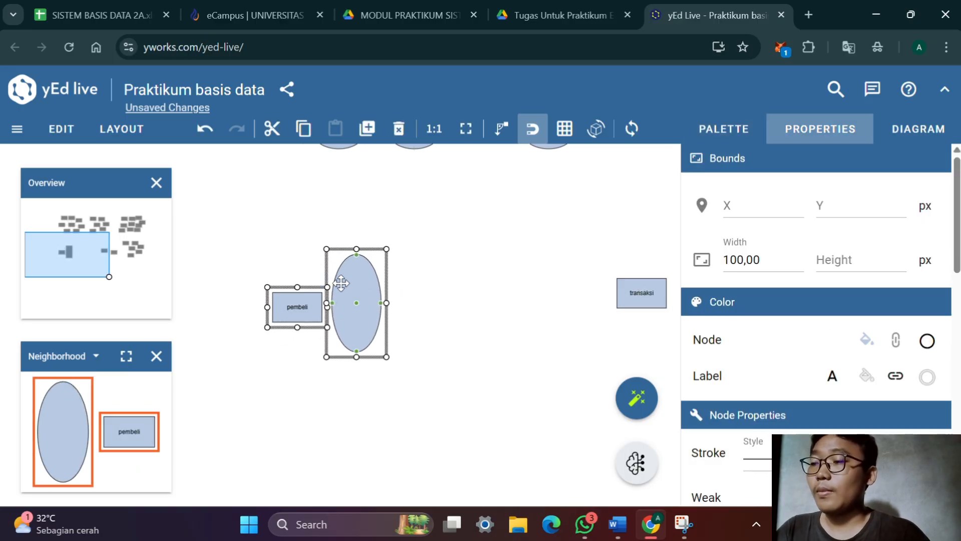
key("ctrl+z")
key("ctrl+z")
Add an attribute ellipse above pembeli, slightly to the left, and give it the underlined label id_pembeli
left_click(744, 132)
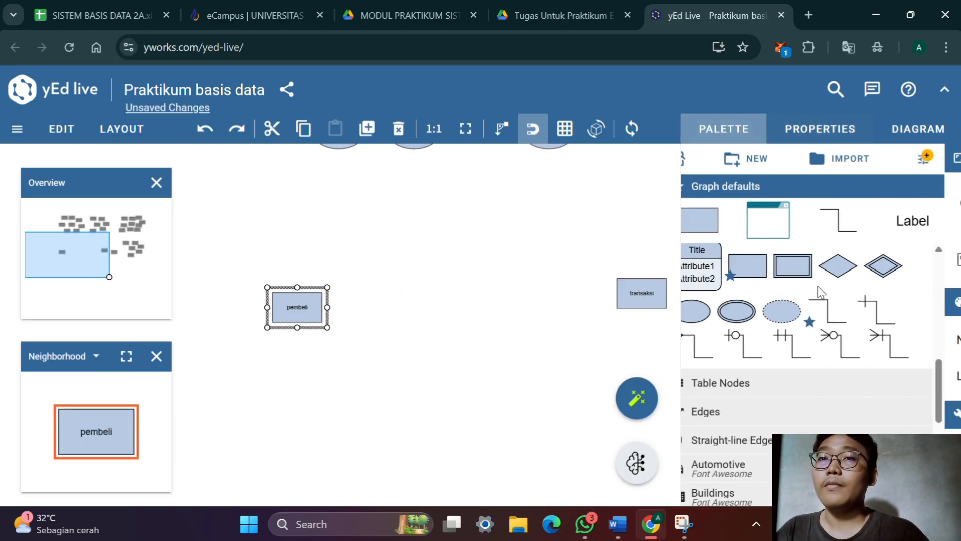
left_click_drag(723, 316, 279, 265)
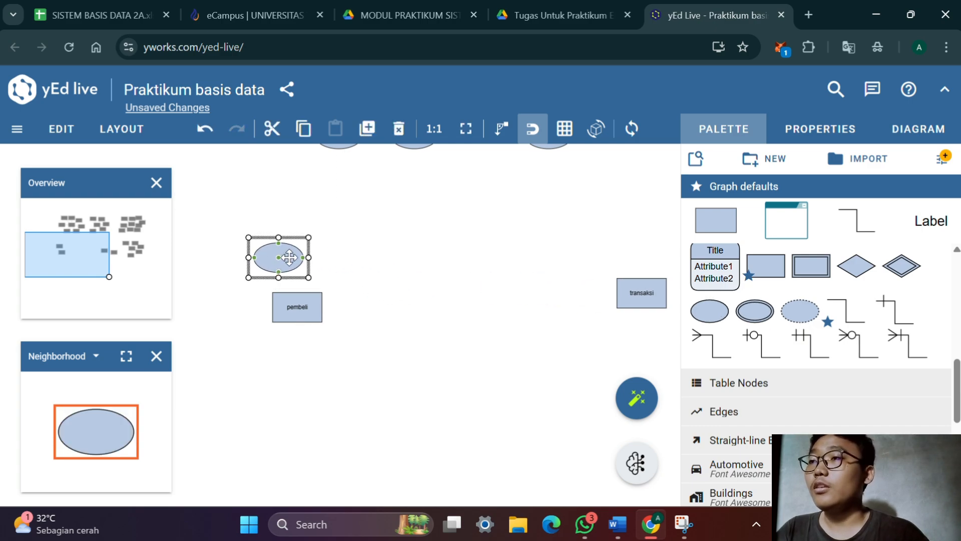
double_click(290, 257)
type("id_pembeli")
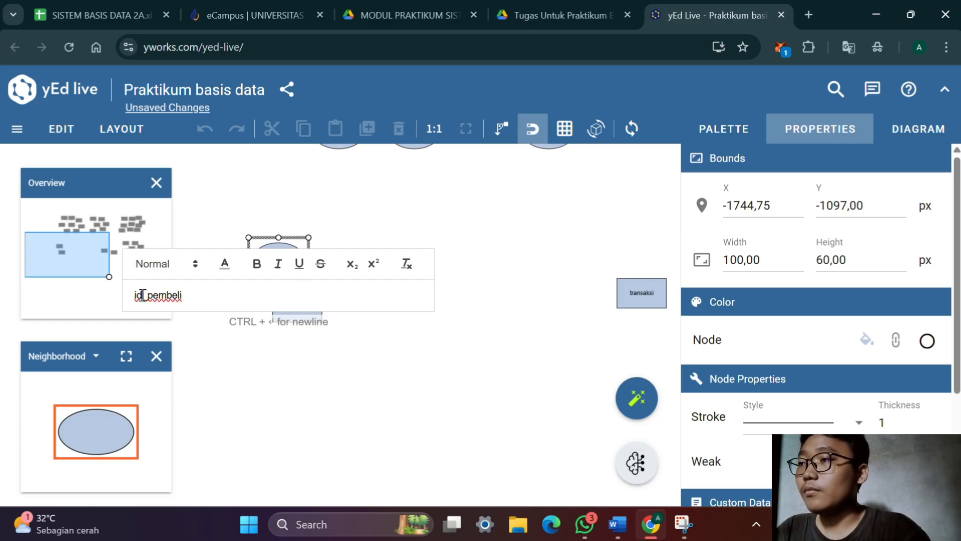
mouse_move(142, 294)
left_mouse_down()
mouse_move(202, 299)
mouse_move(125, 301)
left_mouse_up()
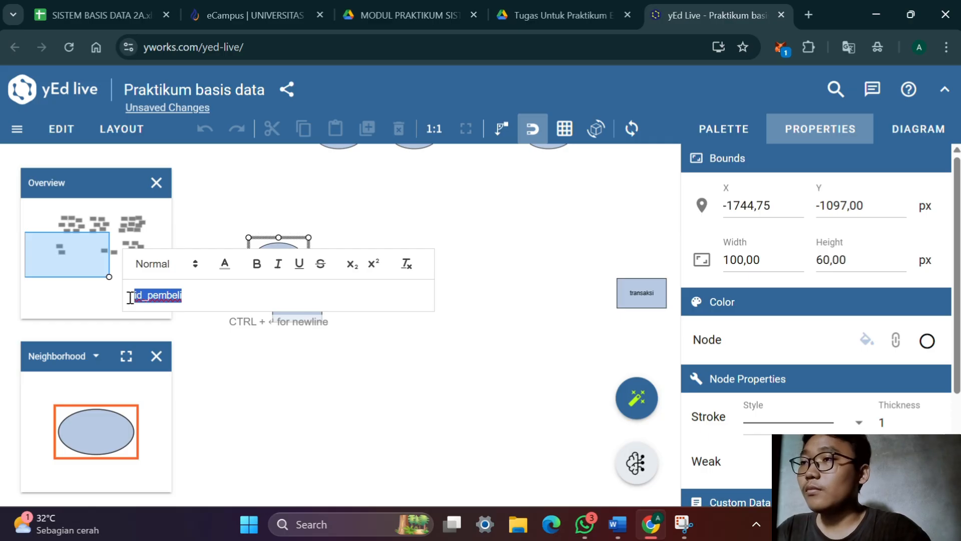
left_click(299, 266)
left_click(355, 242)
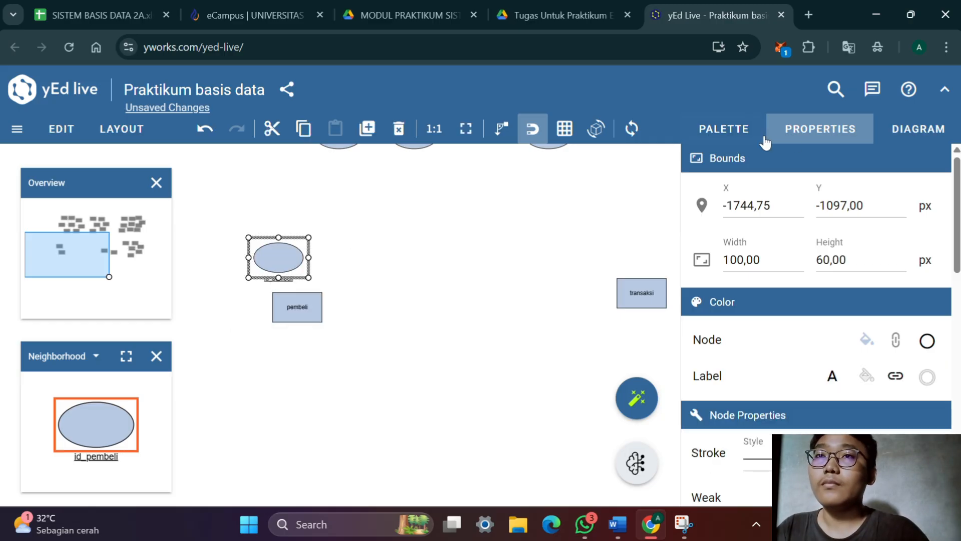
Set the id_pembeli label's placement to Stretch Center
scroll(806, 191, "down", 5)
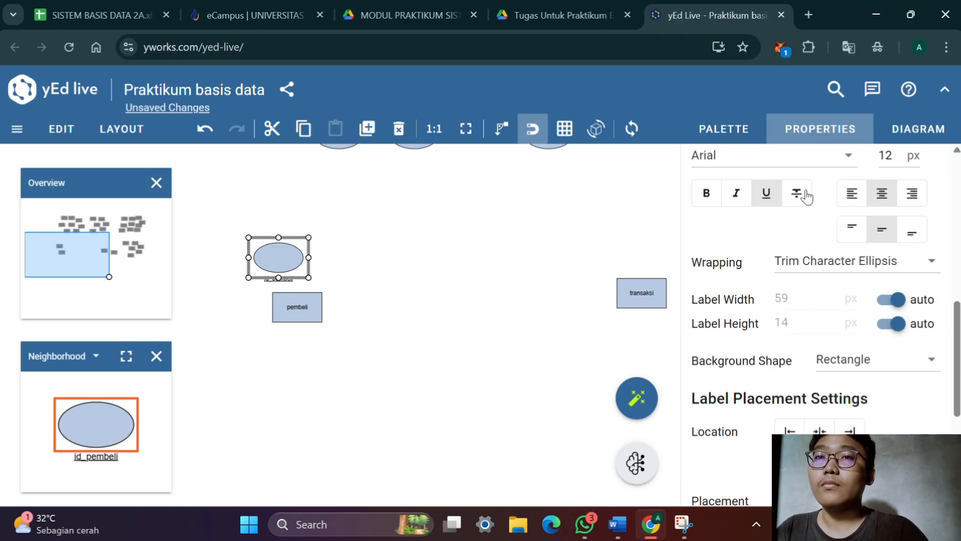
left_click(826, 373)
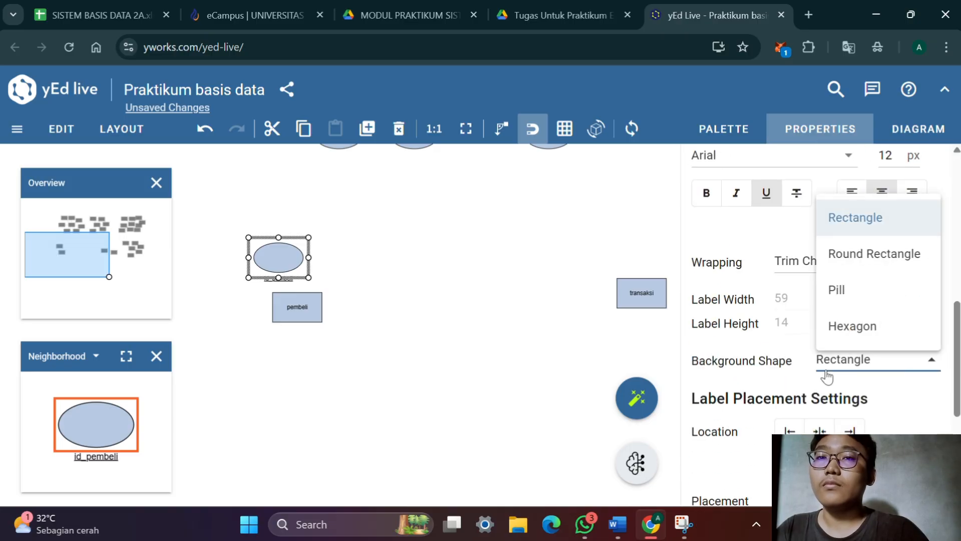
left_click(783, 382)
scroll(839, 301, "down", 3)
left_click(823, 357)
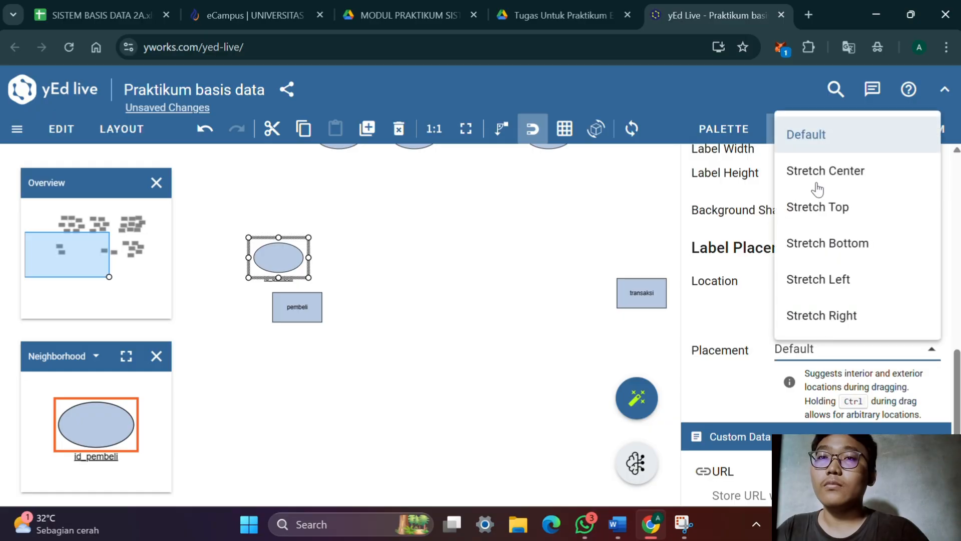
left_click(815, 168)
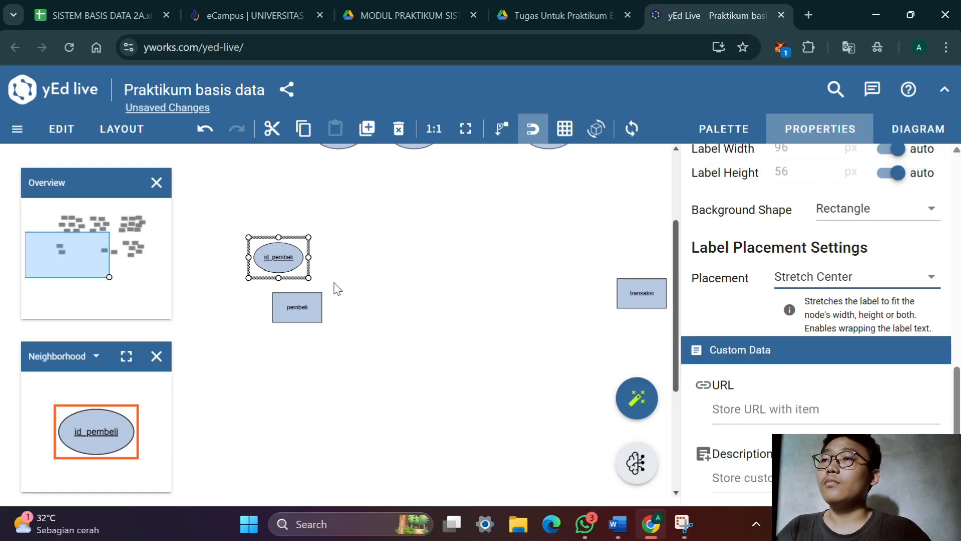
left_click(471, 215)
Add an attribute ellipse above pembeli, to the right of id_pembeli, and label it nama_pembeli, following the attribute list in the Word document
left_click(721, 125)
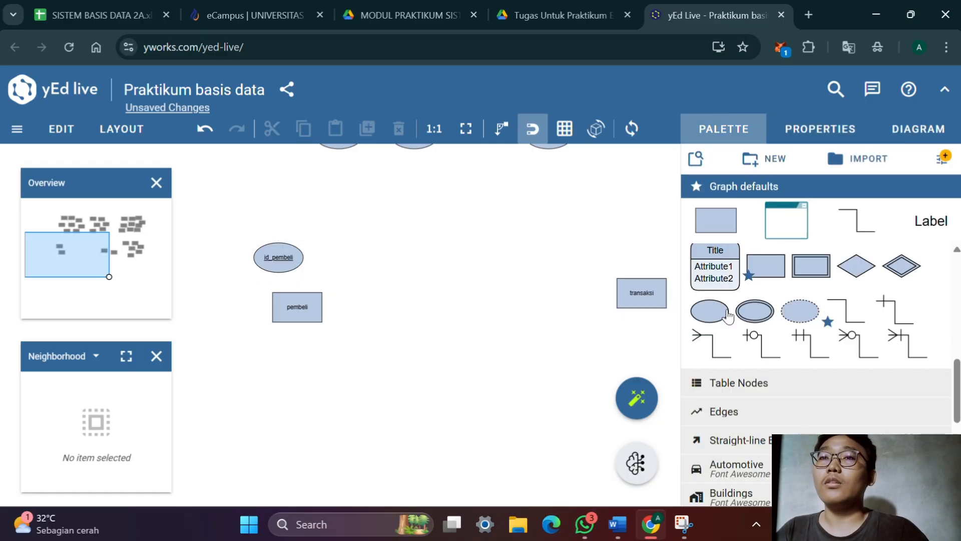
left_click_drag(710, 311, 353, 254)
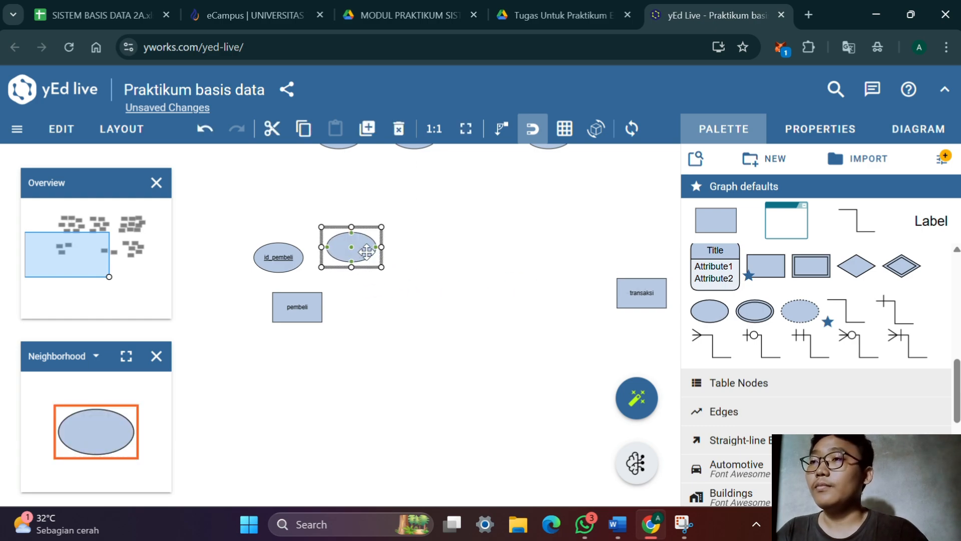
double_click(366, 253)
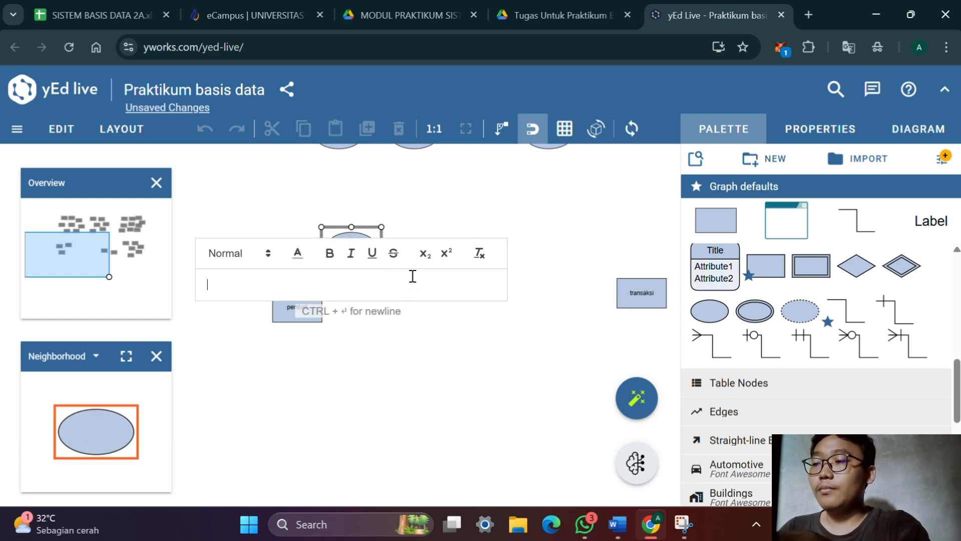
key("alt+Tab")
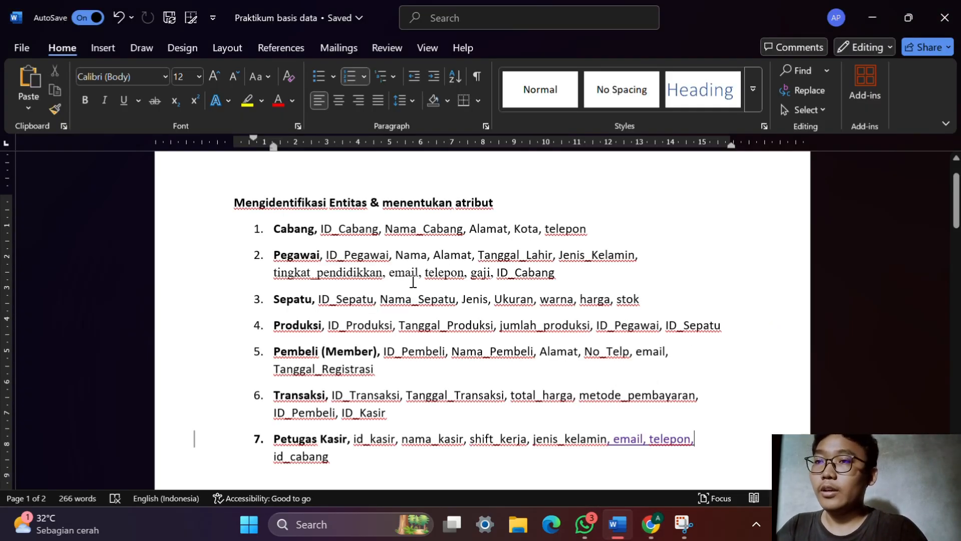
key("alt+Tab")
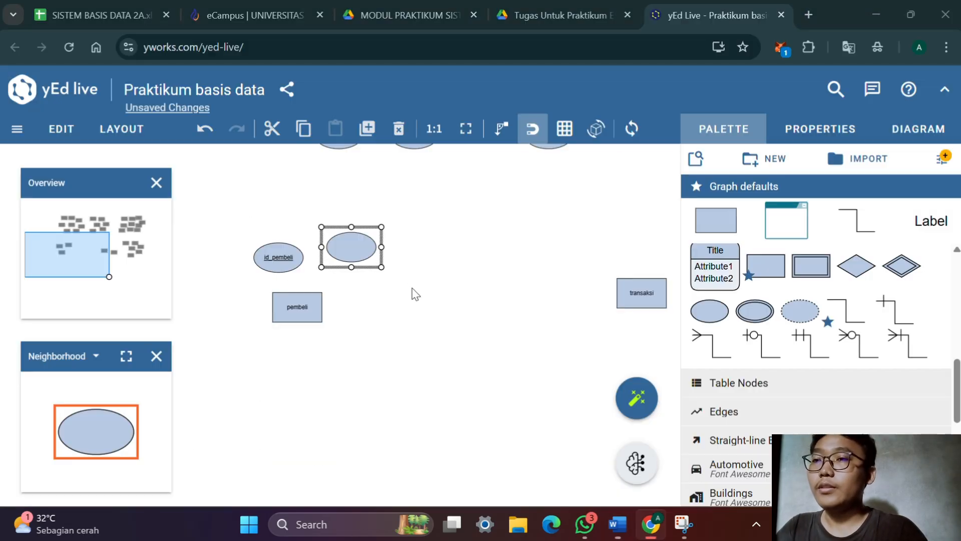
double_click(356, 255)
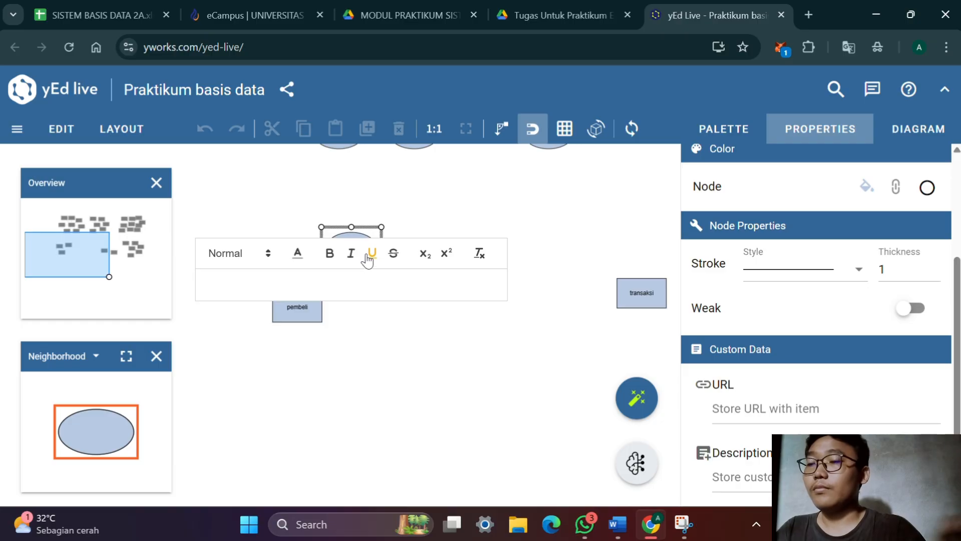
type("nama_")
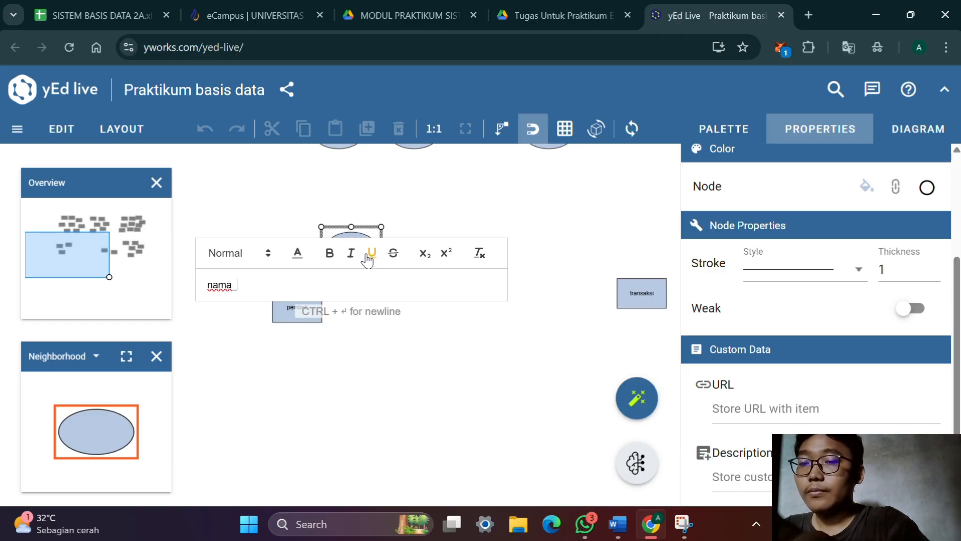
type("pemebli")
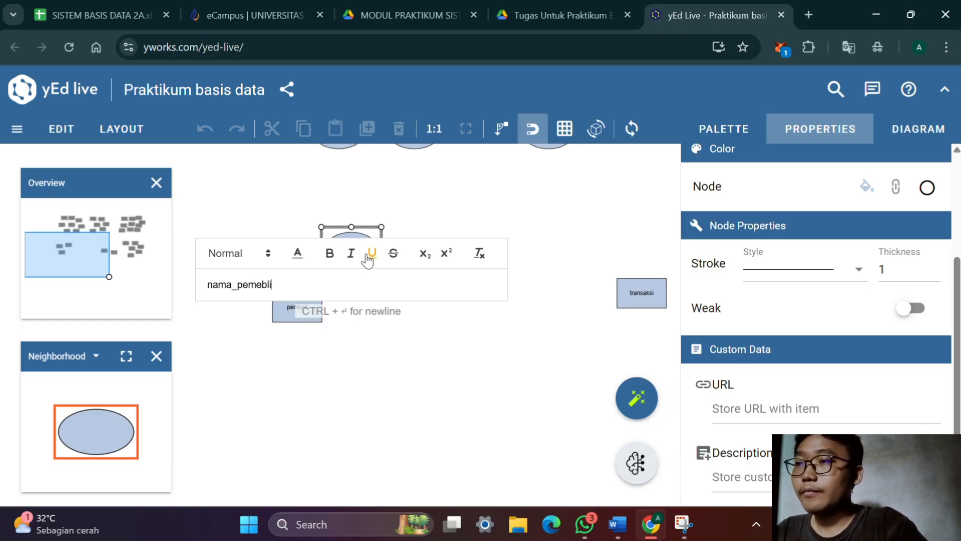
key("BackSpace")
key("BackSpace")
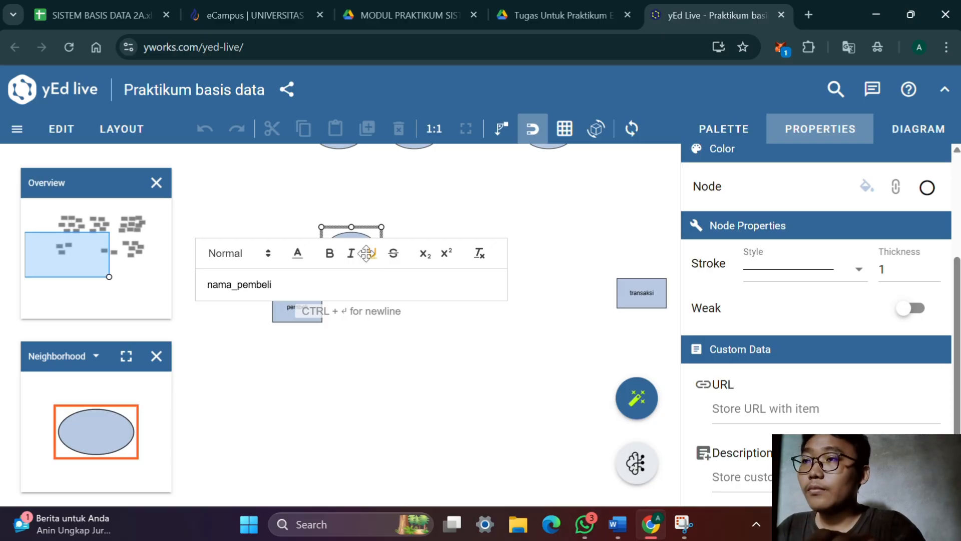
key("Return")
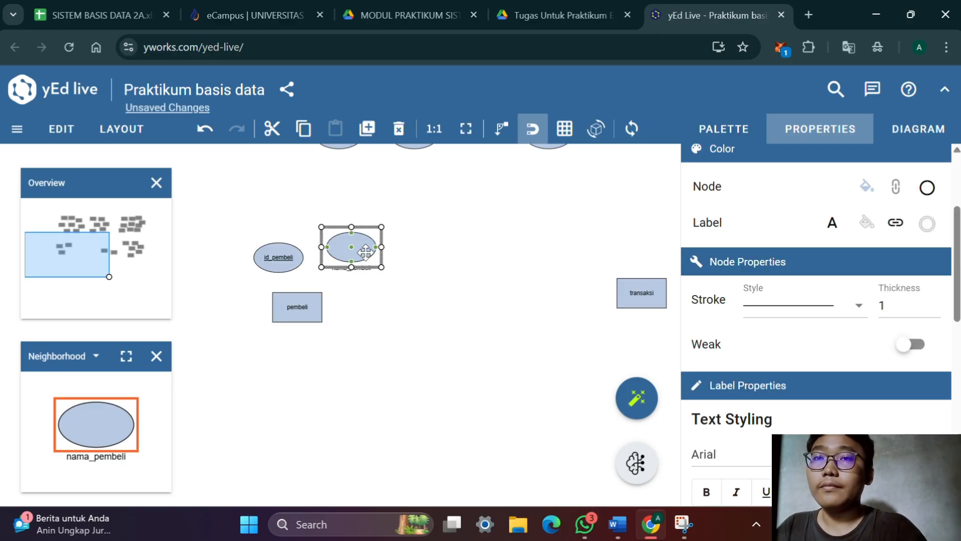
Set the nama_pembeli label's placement to Stretch Center
scroll(806, 250, "down", 10)
left_click(808, 262)
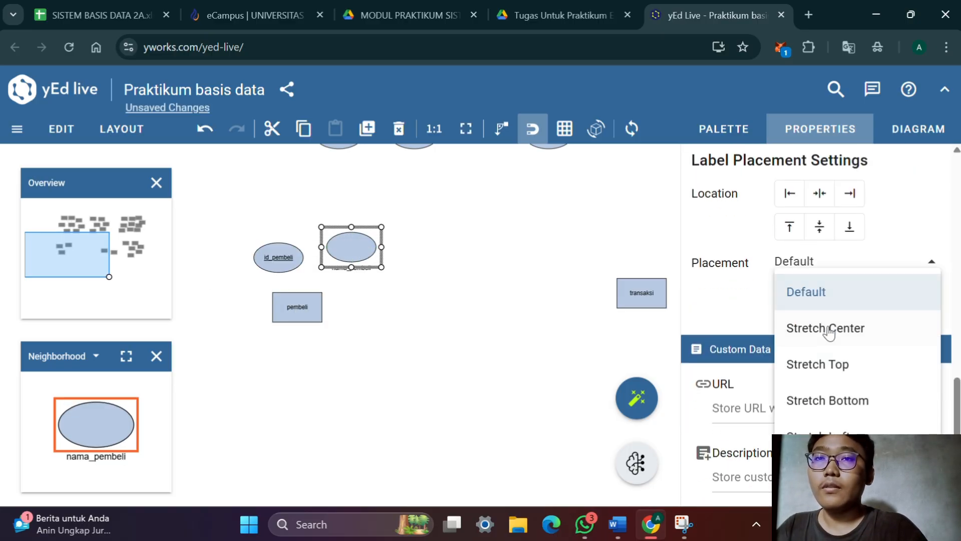
left_click(827, 329)
Duplicate the nama_pembeli attribute and relabel the copy alamat
left_click(460, 280)
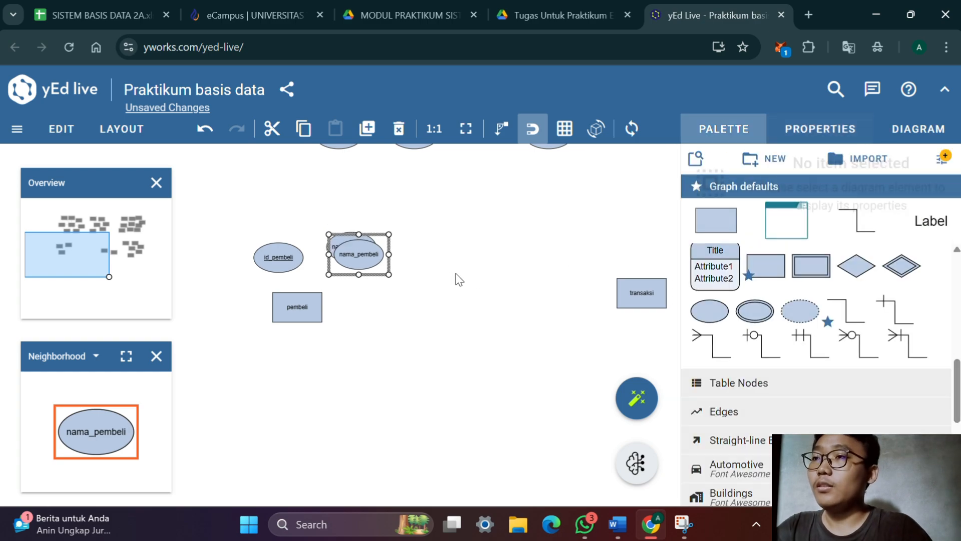
double_click(379, 255)
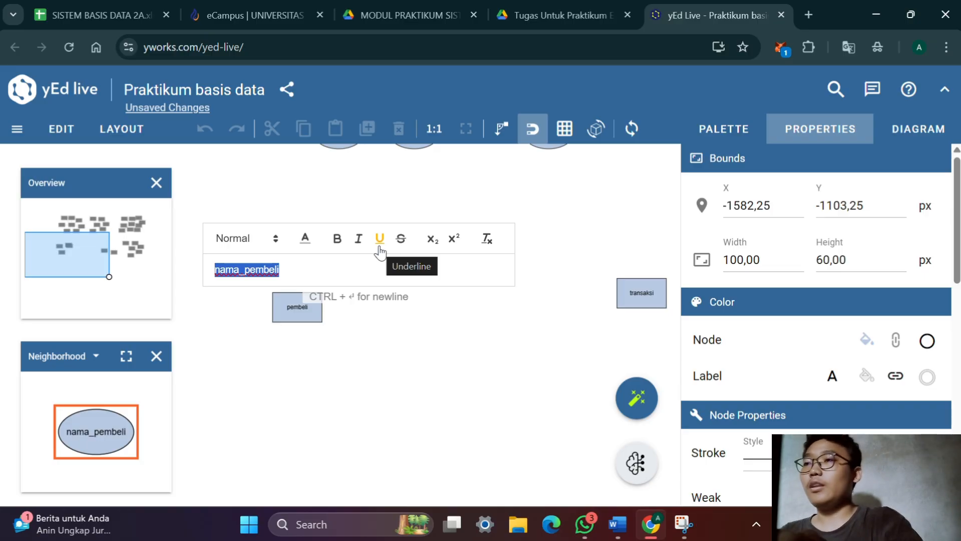
type("ala")
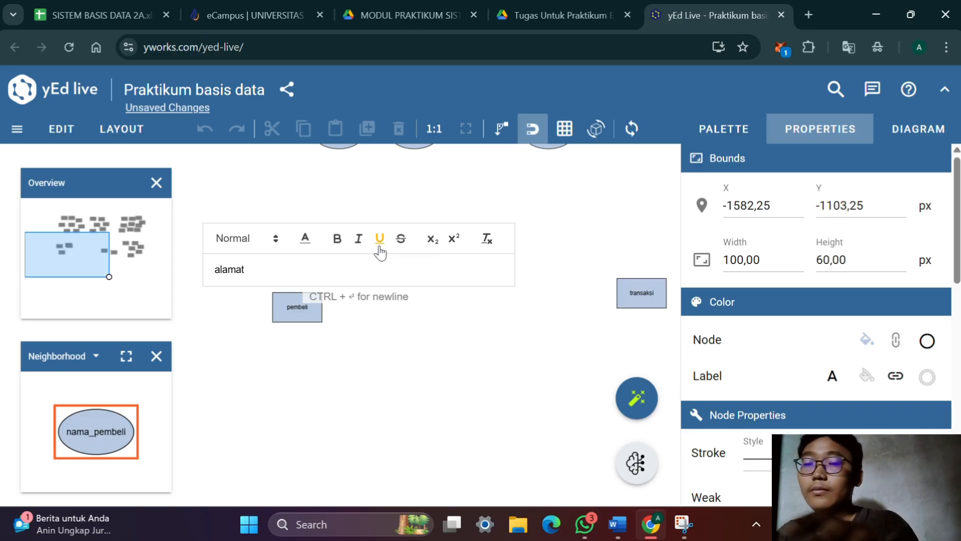
type("mat")
key("Return")
Duplicate the alamat attribute and relabel the copy telepon
left_click_drag(379, 244, 386, 252)
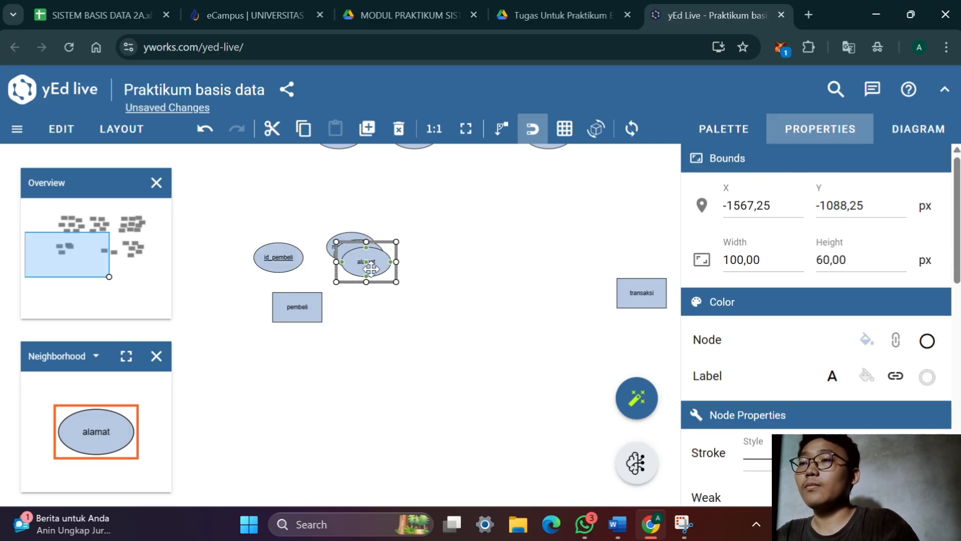
double_click(370, 266)
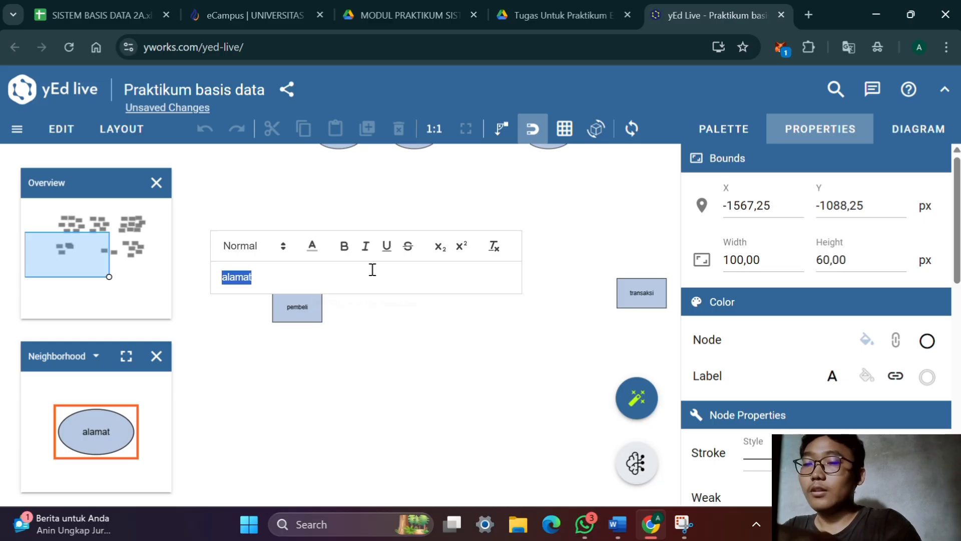
type("tel")
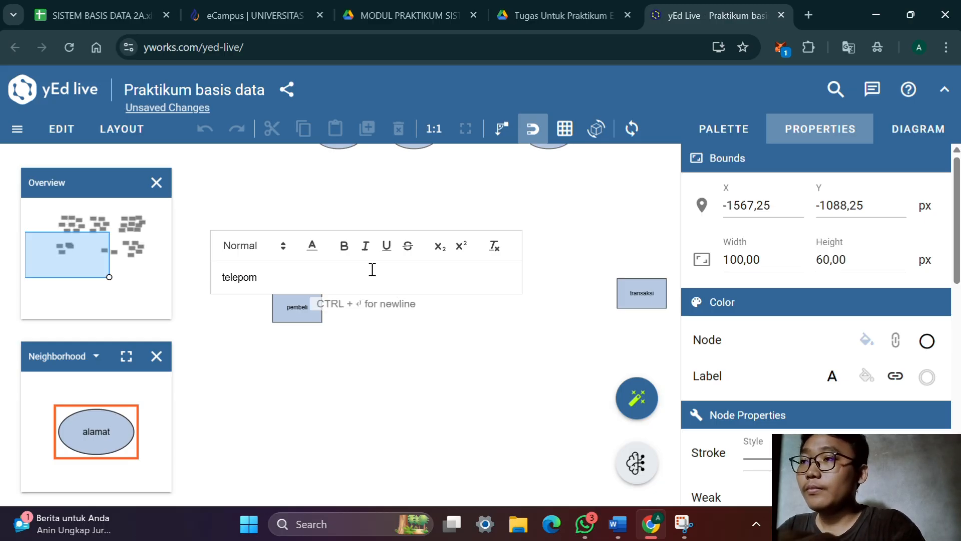
type("epon")
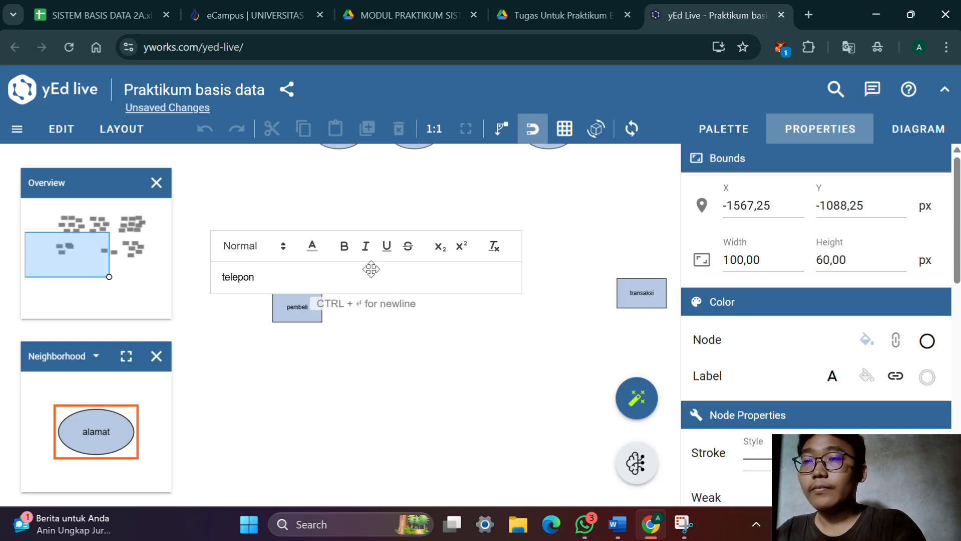
key("Return")
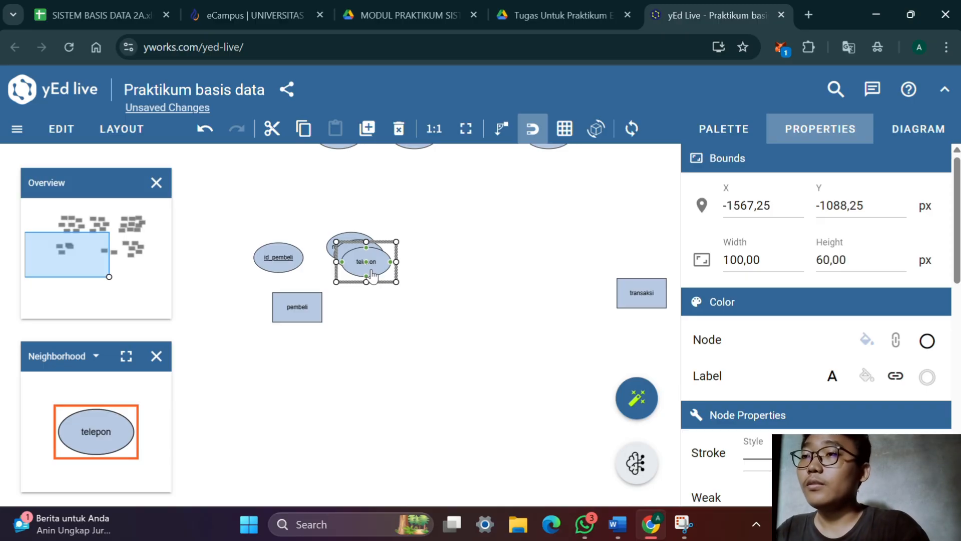
Duplicate the telepon attribute, check pembeli's remaining attributes in the Word document, and relabel the copy email
double_click(371, 274)
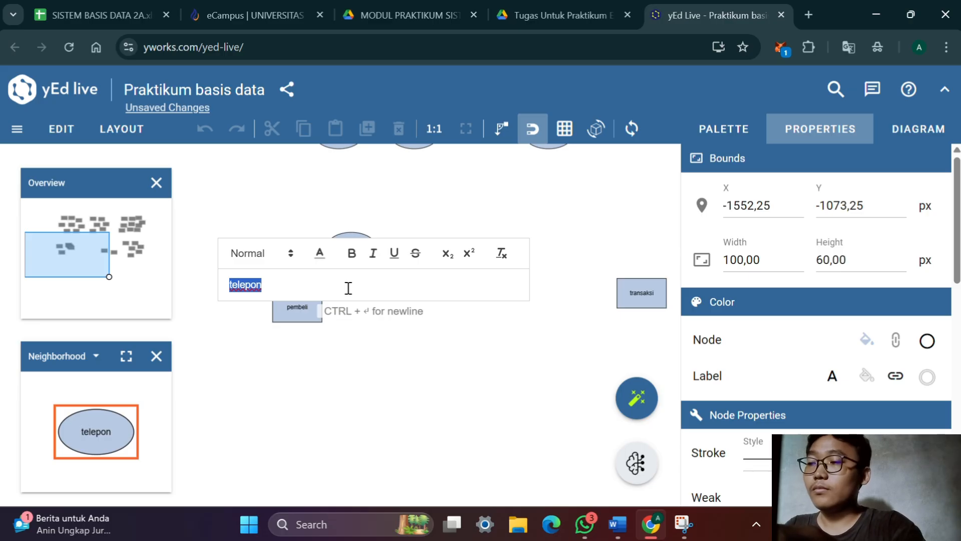
key("alt+Tab")
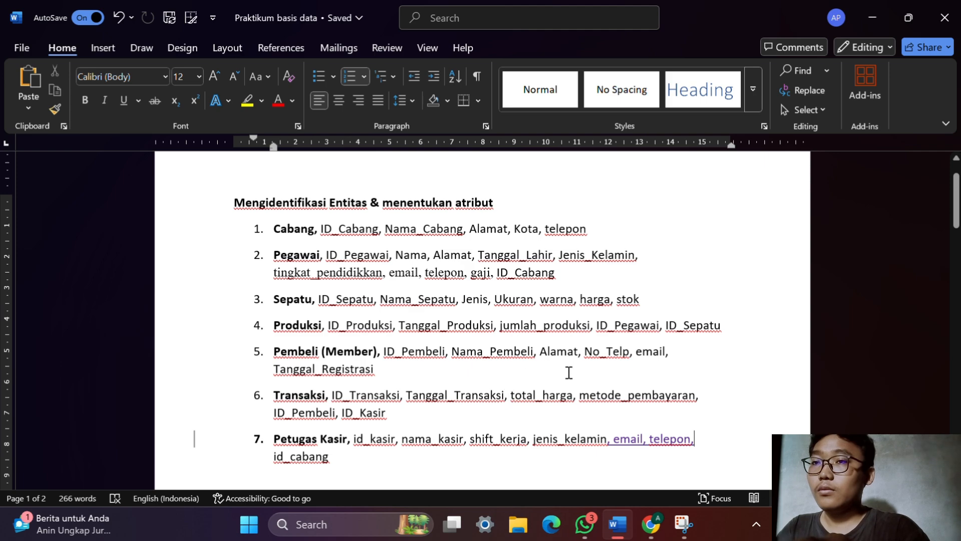
key("alt+Tab")
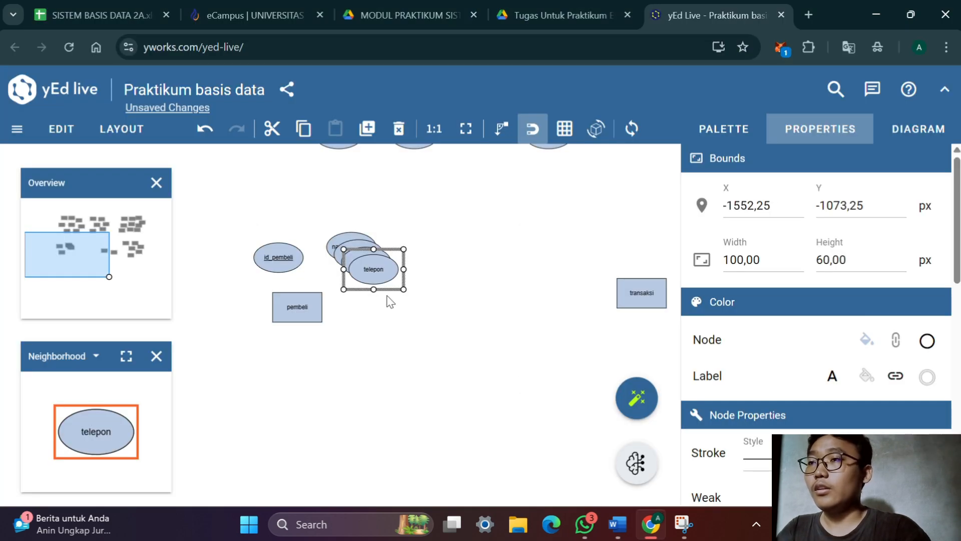
double_click(378, 274)
type("e")
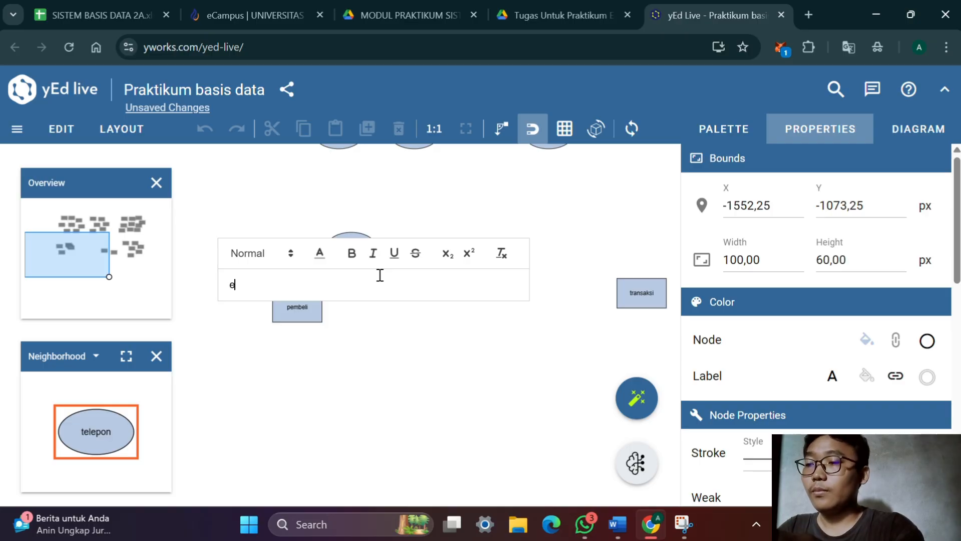
type("mail")
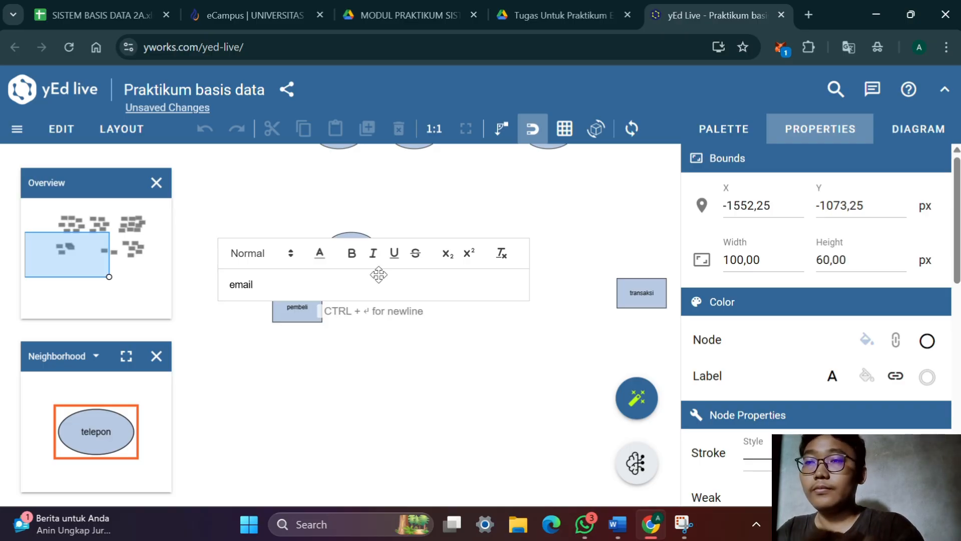
key("Return")
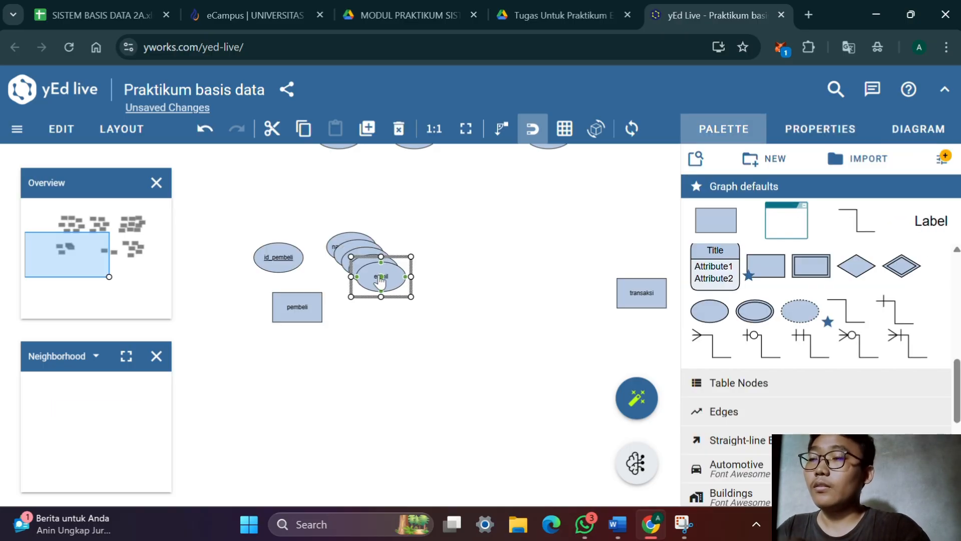
Duplicate the email attribute and relabel the copy tanggal_daftar
double_click(379, 275)
type("tan")
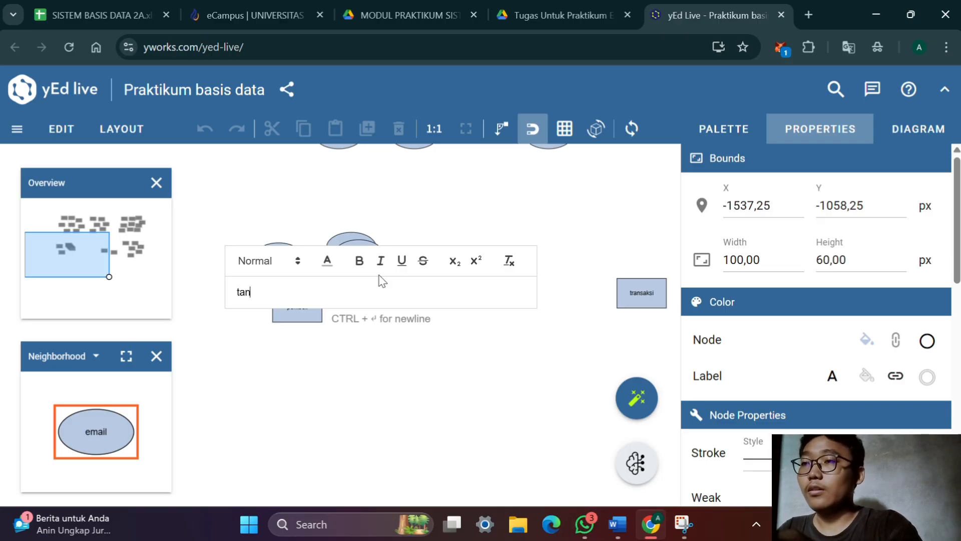
type("ggal")
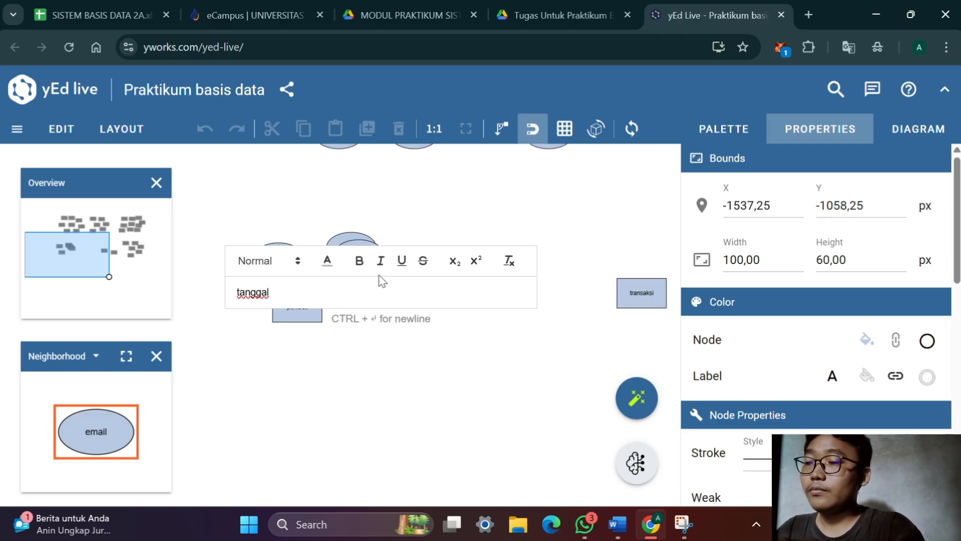
key("BackSpace")
key("BackSpace")
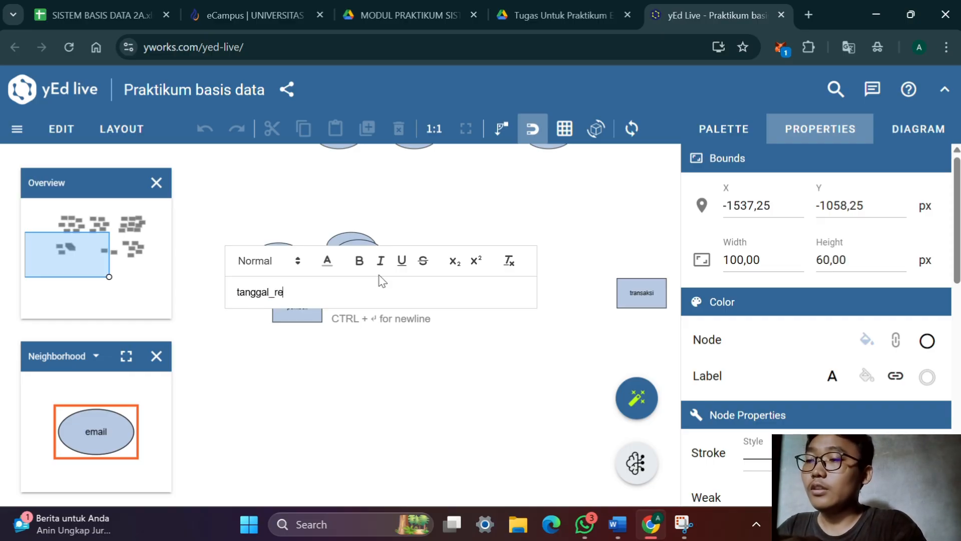
type("_re")
key("BackSpace")
key("BackSpace")
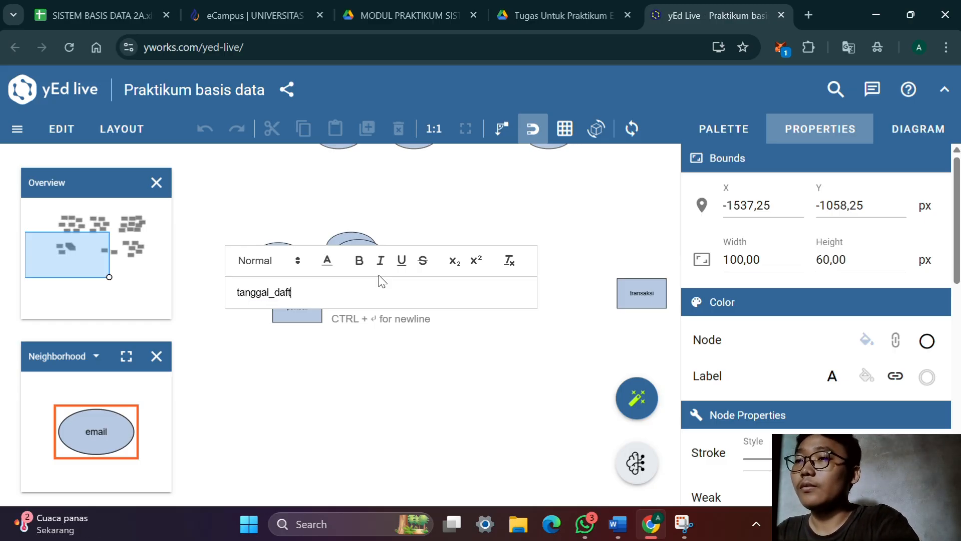
type("daftar")
key("Return")
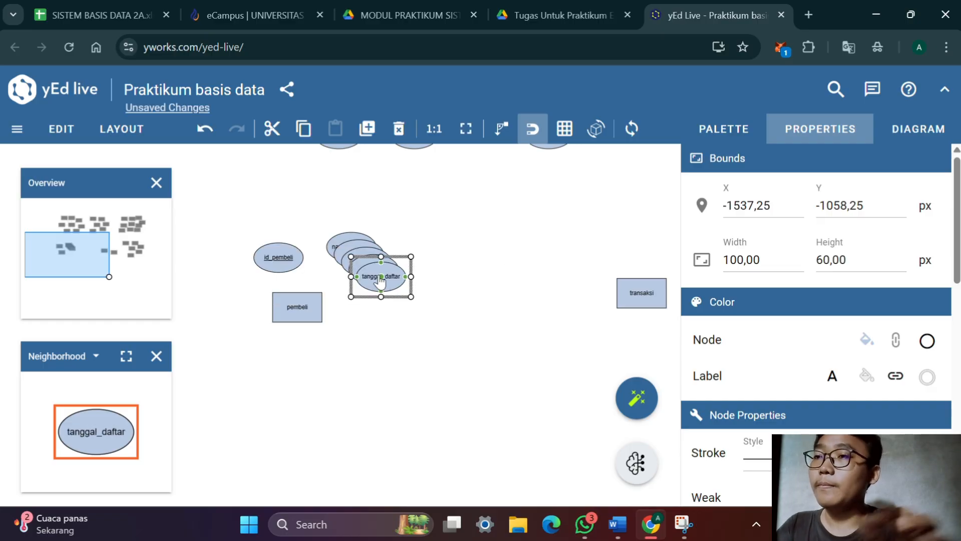
Spread the attributes around pembeli: id_pembeli and nama_pembeli above, alamat, telepon and email along its right side, tanggal_daftar below
key("alt+Tab")
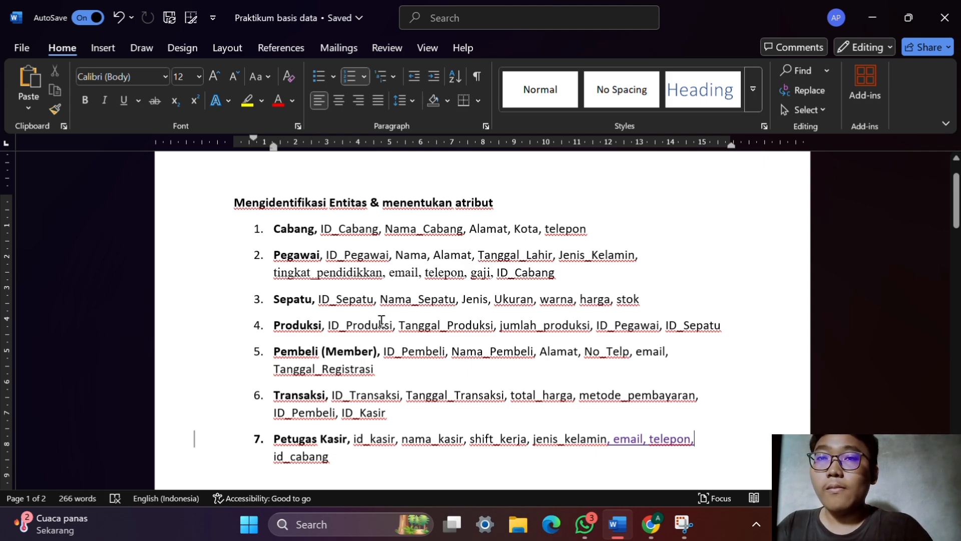
key("alt+Tab")
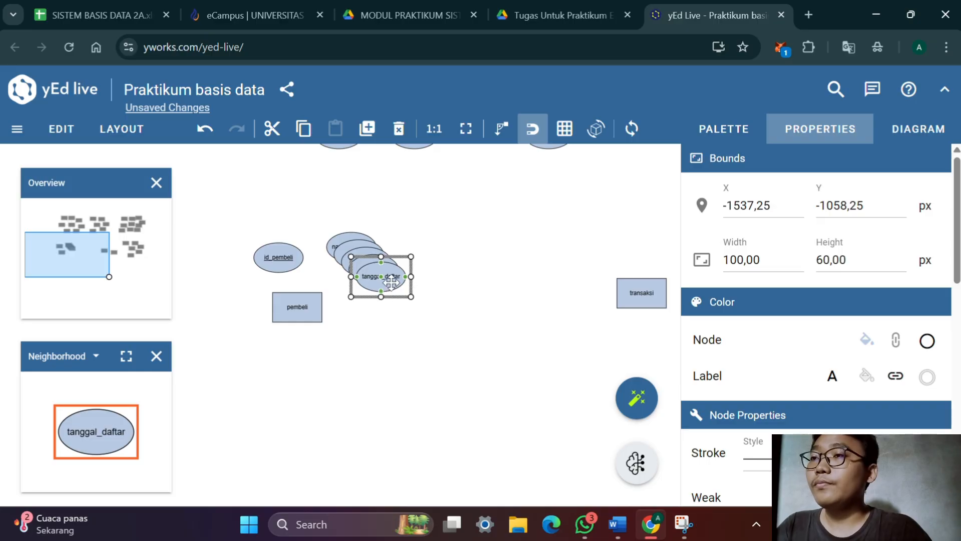
left_click_drag(390, 283, 286, 367)
left_click_drag(380, 281, 359, 337)
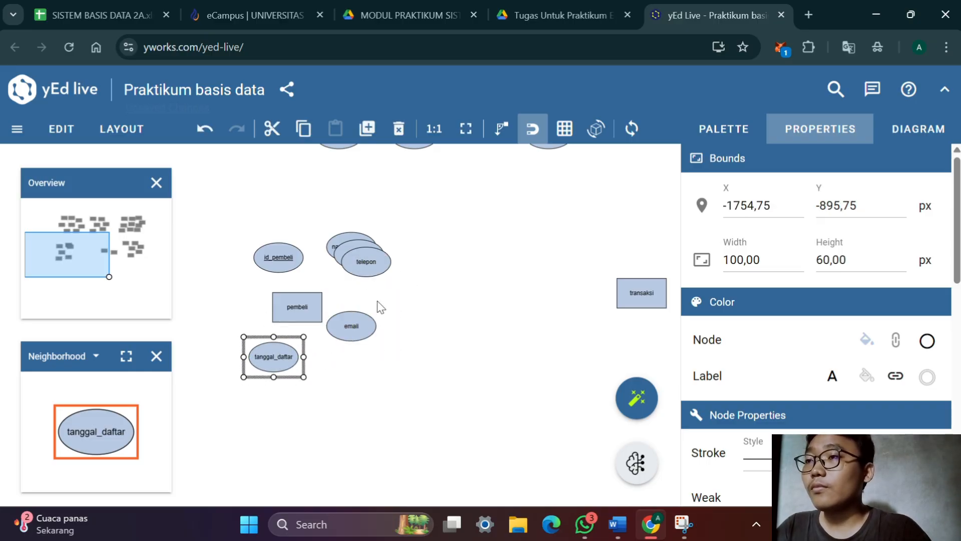
mouse_move(383, 263)
left_mouse_down()
mouse_move(382, 296)
mouse_move(378, 268)
left_mouse_up()
left_click_drag(285, 255, 236, 245)
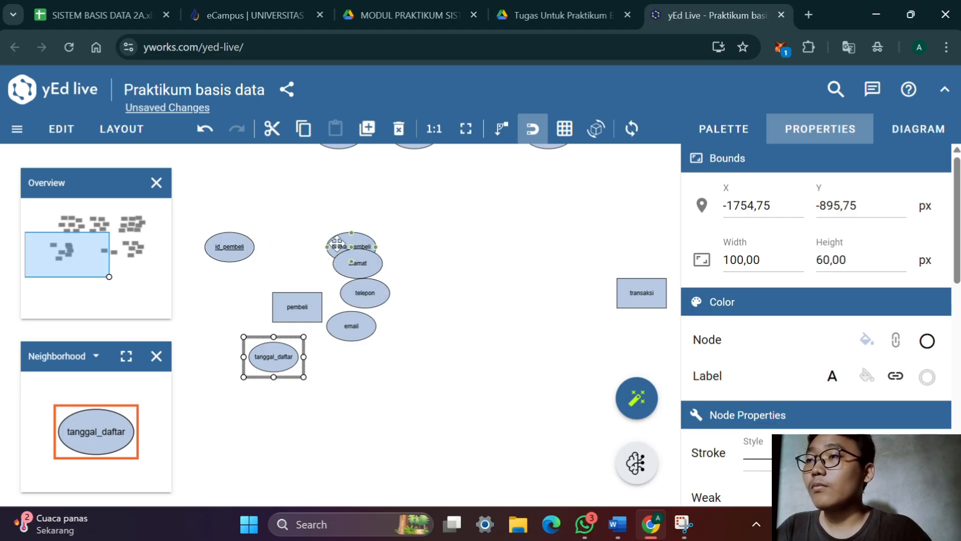
left_click_drag(341, 246, 298, 245)
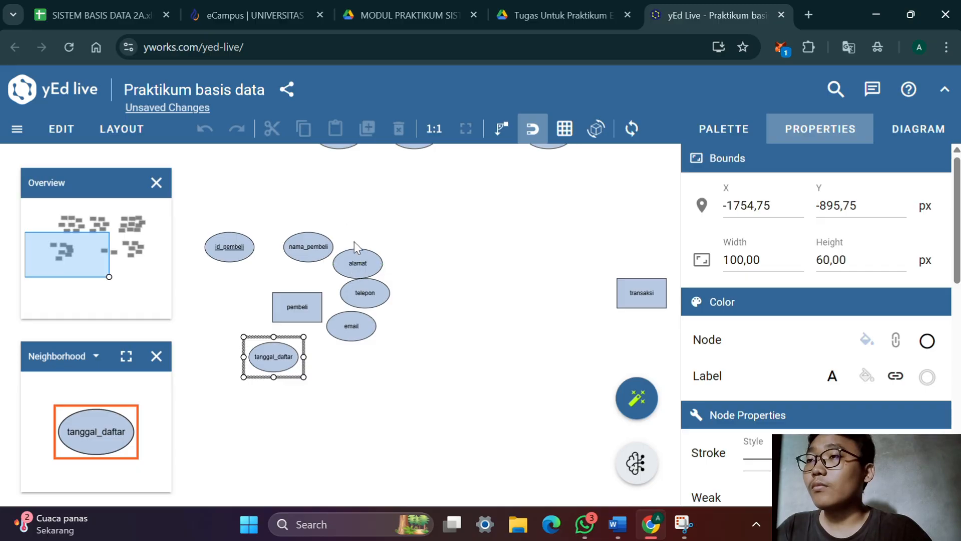
Nudge the alamat attribute slightly upward and connect id_pembeli and nama_pembeli to the pembeli entity
left_click(364, 259)
left_click_drag(364, 259, 364, 253)
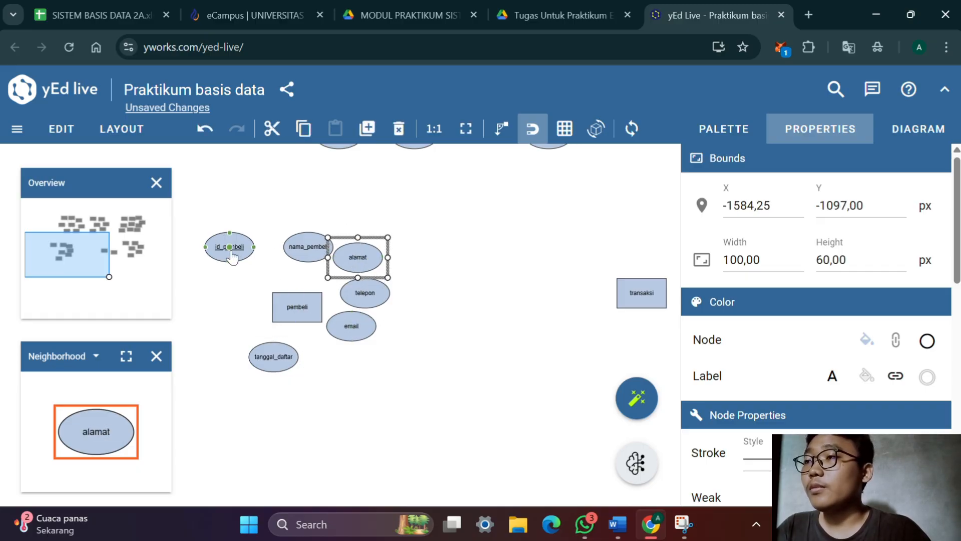
left_click_drag(231, 251, 297, 306)
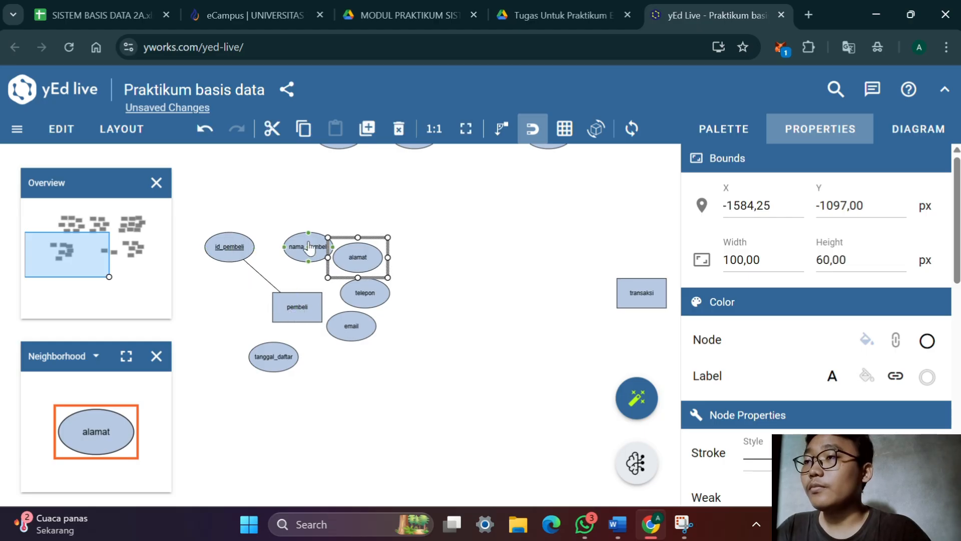
left_click_drag(308, 239, 298, 307)
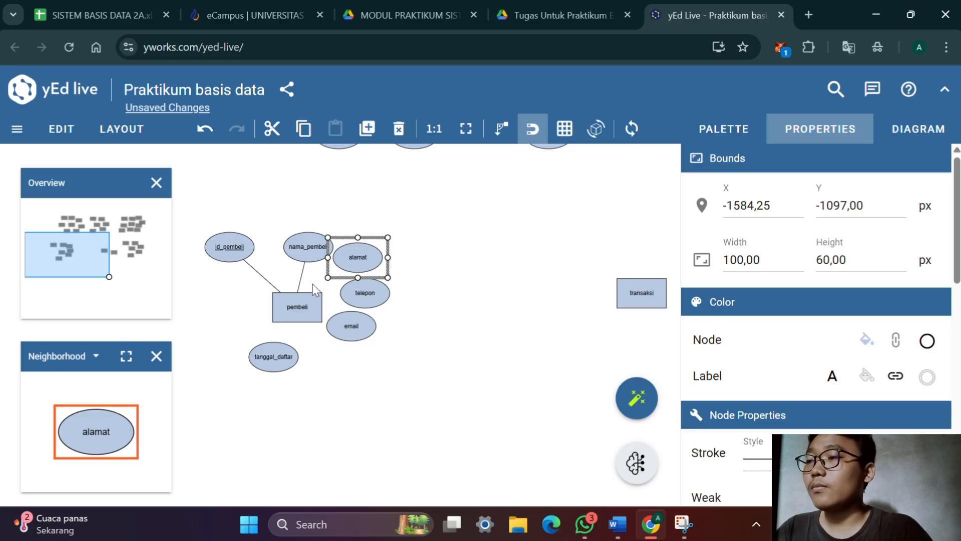
key("ctrl+z")
left_click_drag(308, 249, 306, 300)
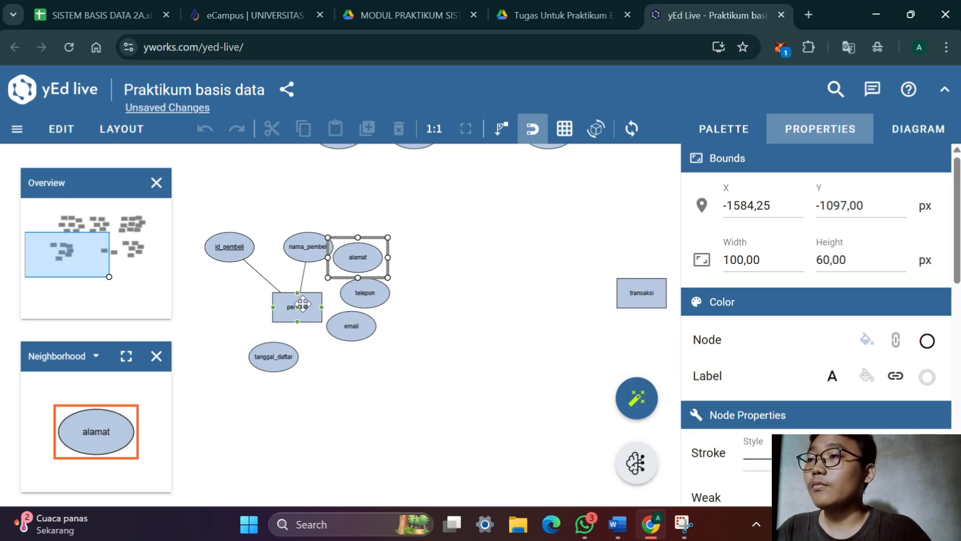
Connect the alamat, telepon, email and tanggal_daftar attributes to the pembeli entity
left_click_drag(358, 263, 306, 300)
left_click_drag(365, 301, 300, 307)
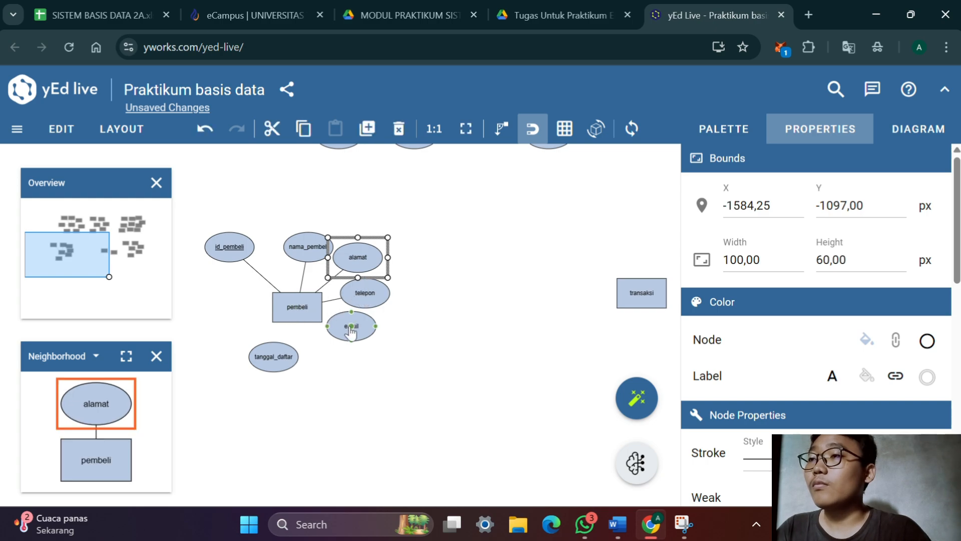
left_click_drag(351, 331, 301, 311)
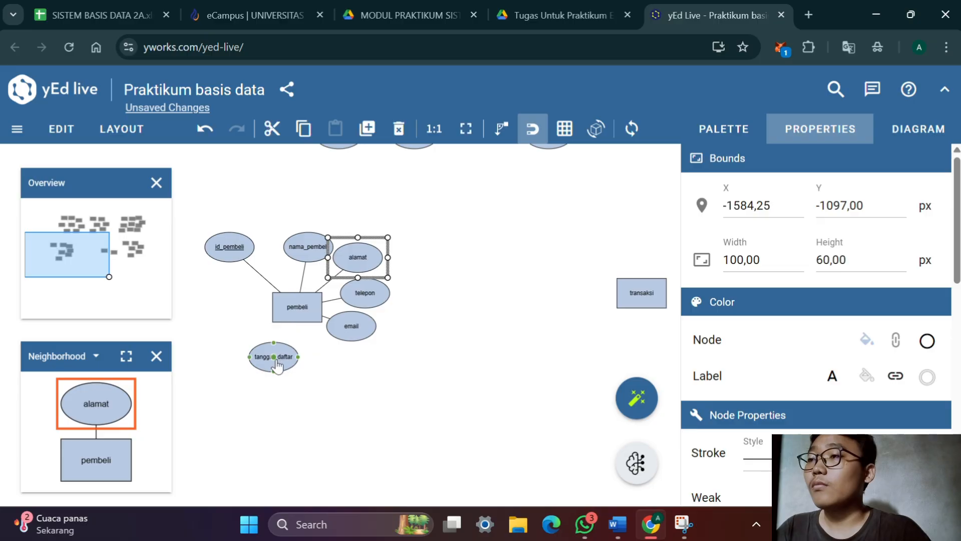
left_click_drag(274, 358, 301, 306)
left_click(440, 313)
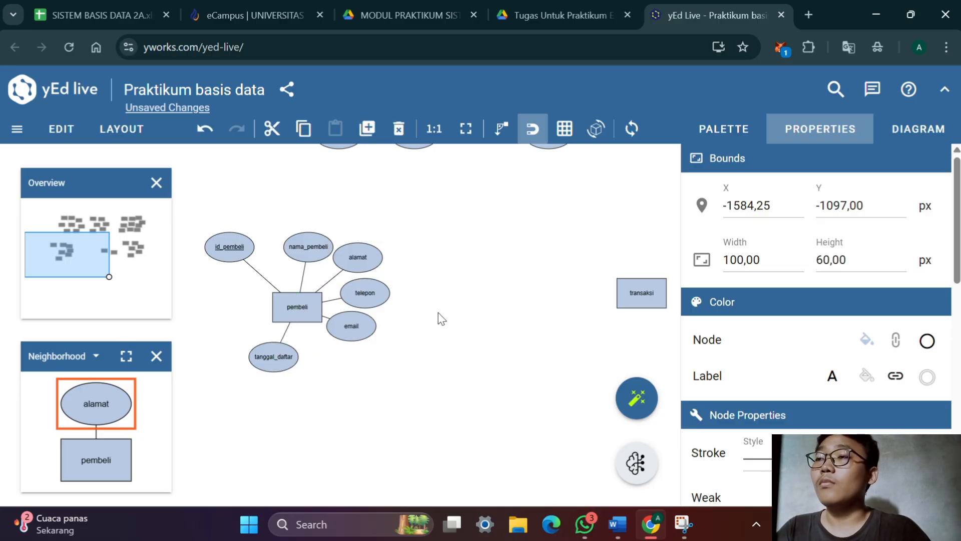
Move the transaksi entity closer to pembeli and line up the sepatu entity horizontally with it
left_click_drag(439, 308, 254, 337)
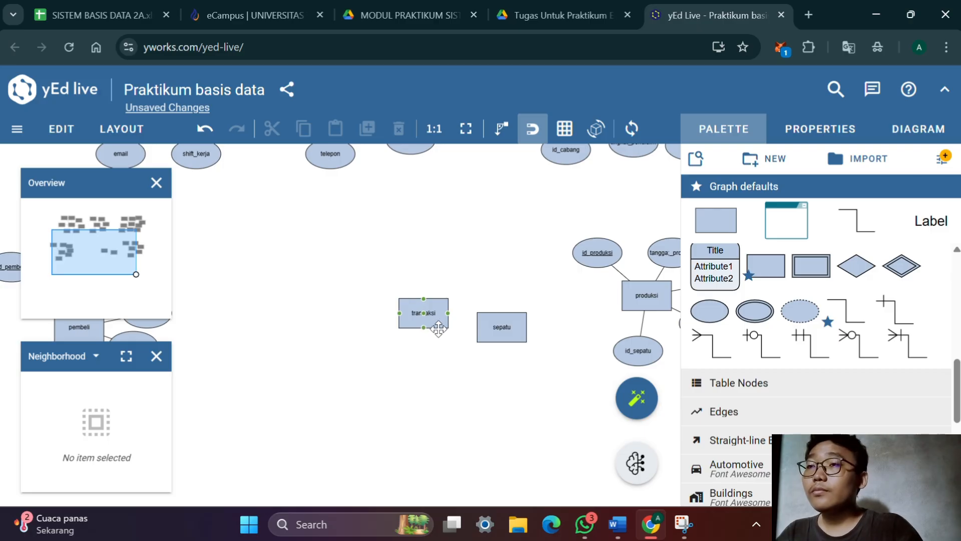
left_click_drag(439, 310, 314, 331)
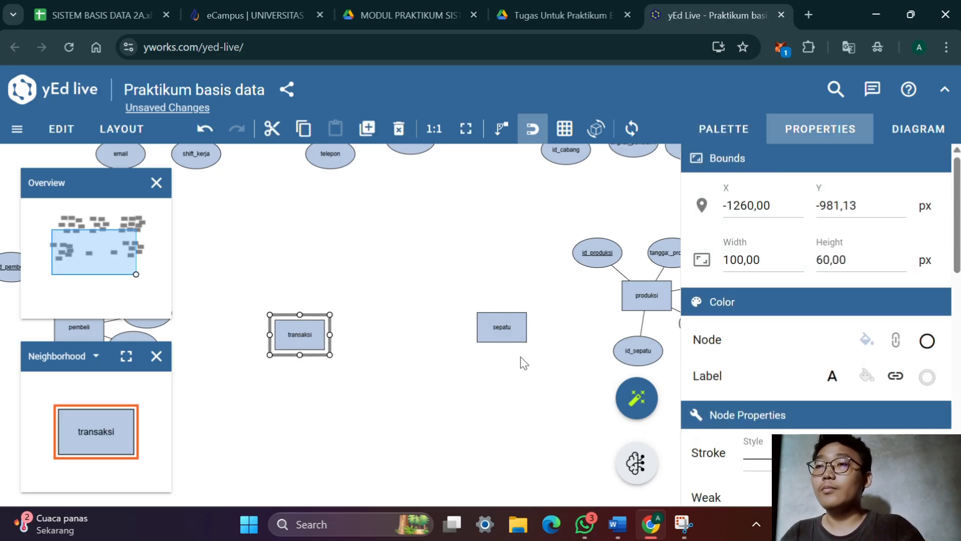
mouse_move(516, 338)
left_mouse_down()
mouse_move(505, 357)
mouse_move(499, 347)
left_mouse_up()
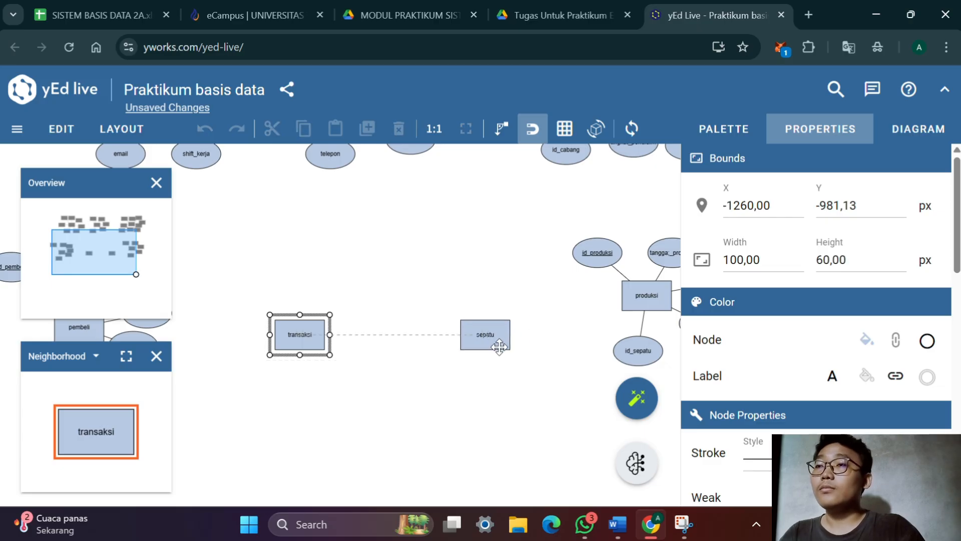
left_click_drag(359, 375, 452, 407)
Add an attribute above the transaksi entity with the underlined label id_transkasi
left_click(723, 129)
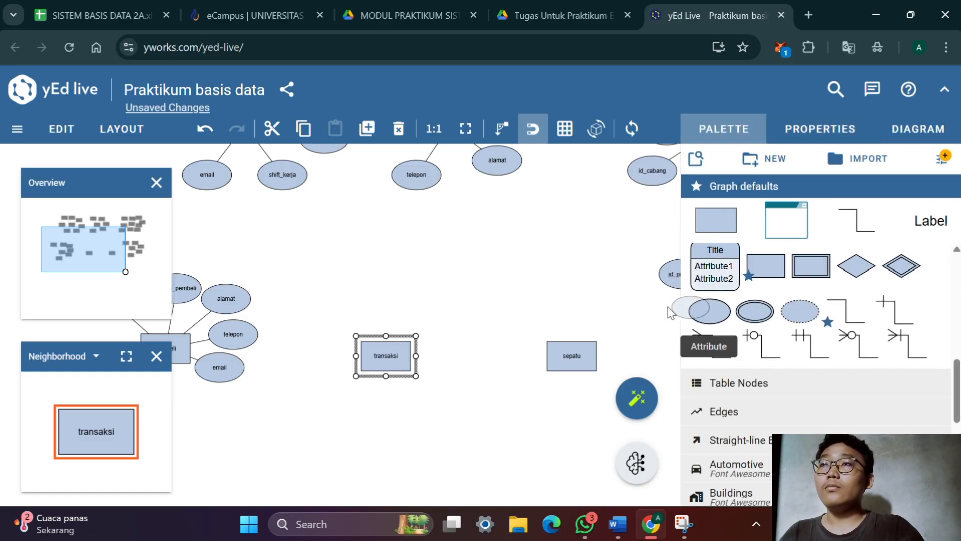
left_click_drag(710, 311, 392, 286)
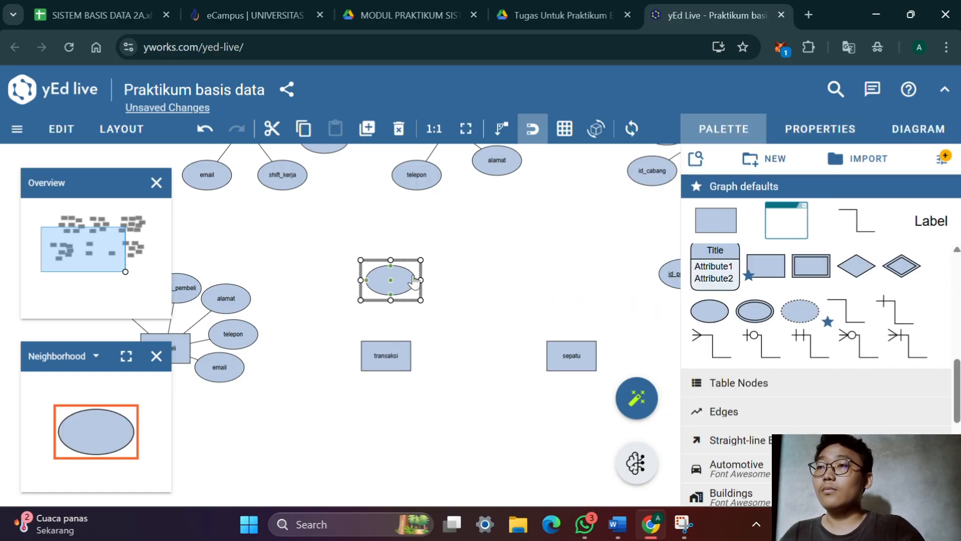
double_click(411, 280)
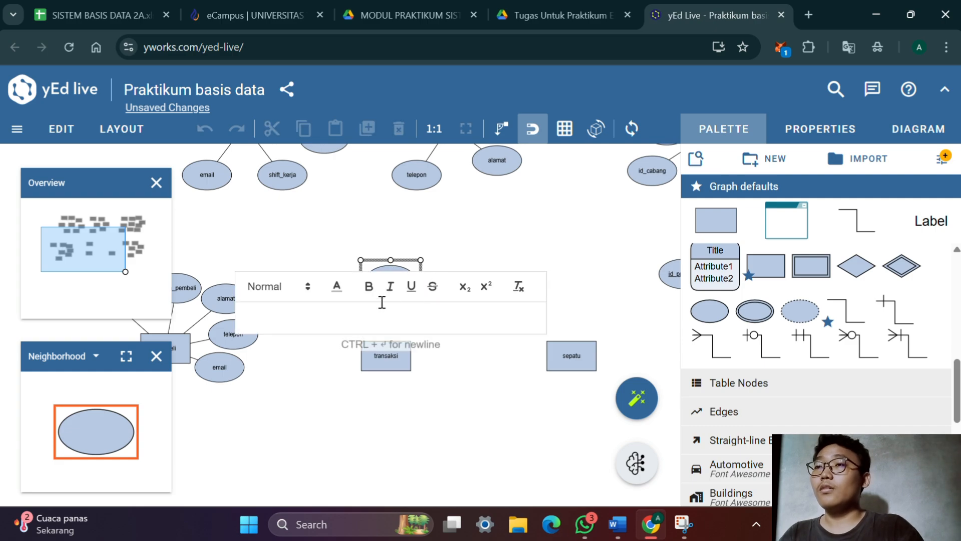
left_click(411, 288)
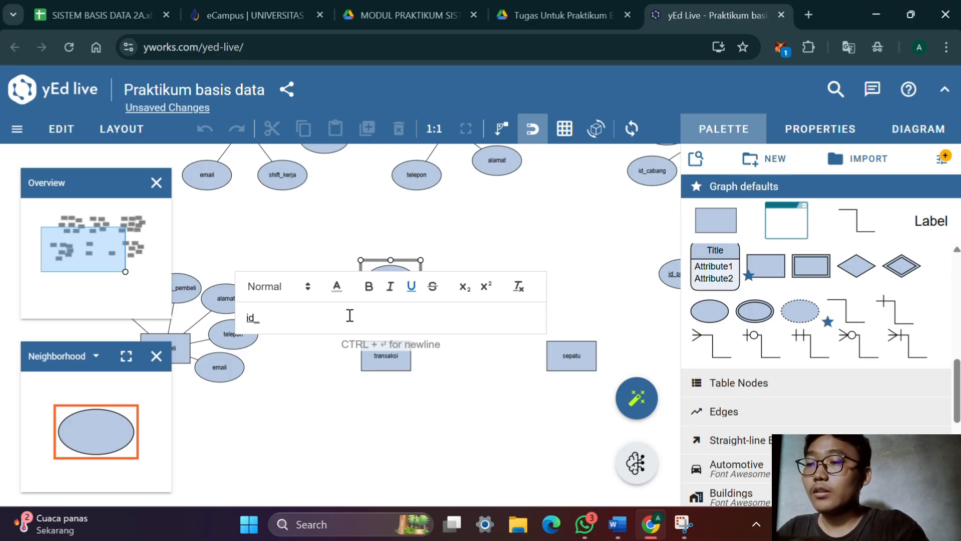
type("id_transkasi")
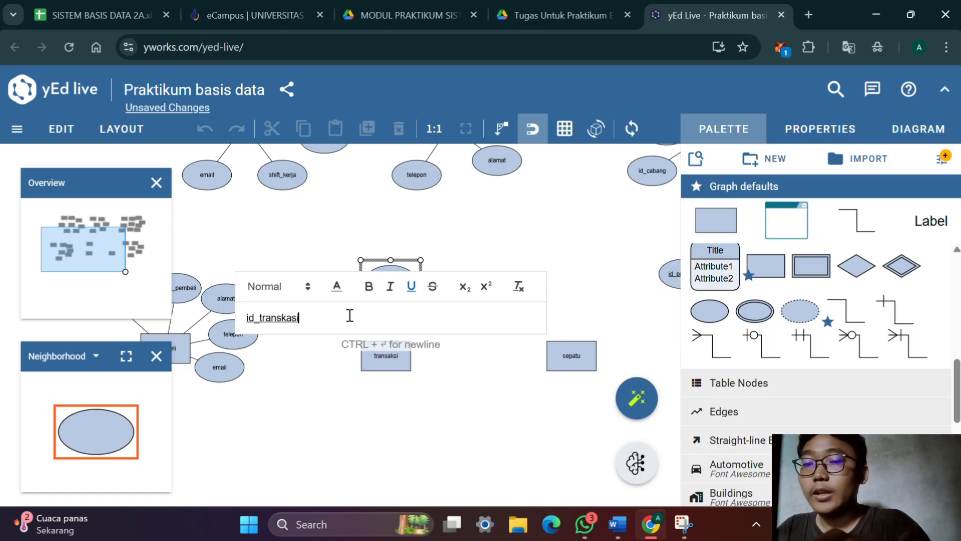
key("Return")
Set the id_transkasi attribute's label placement to Stretch Center
scroll(816, 302, "down", 5)
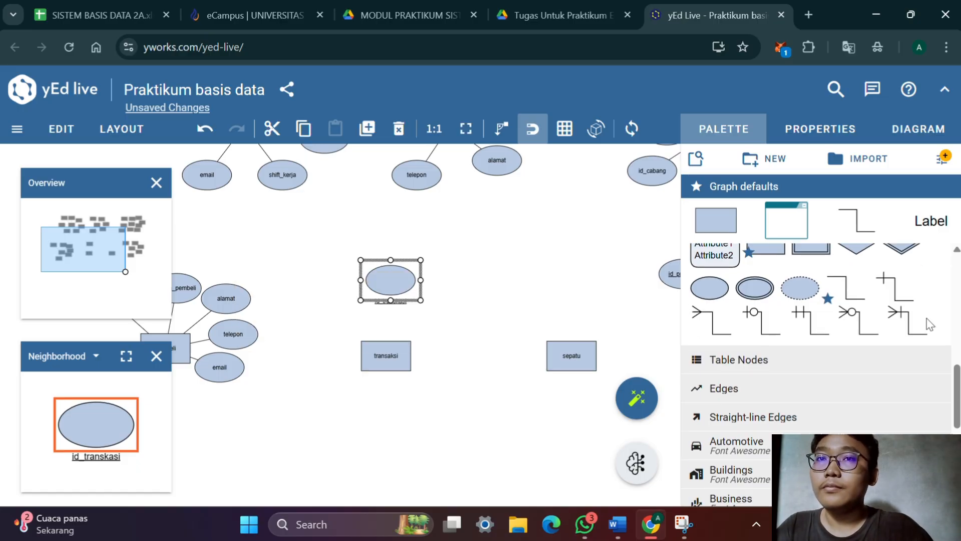
scroll(816, 303, "up", 5)
left_click(821, 125)
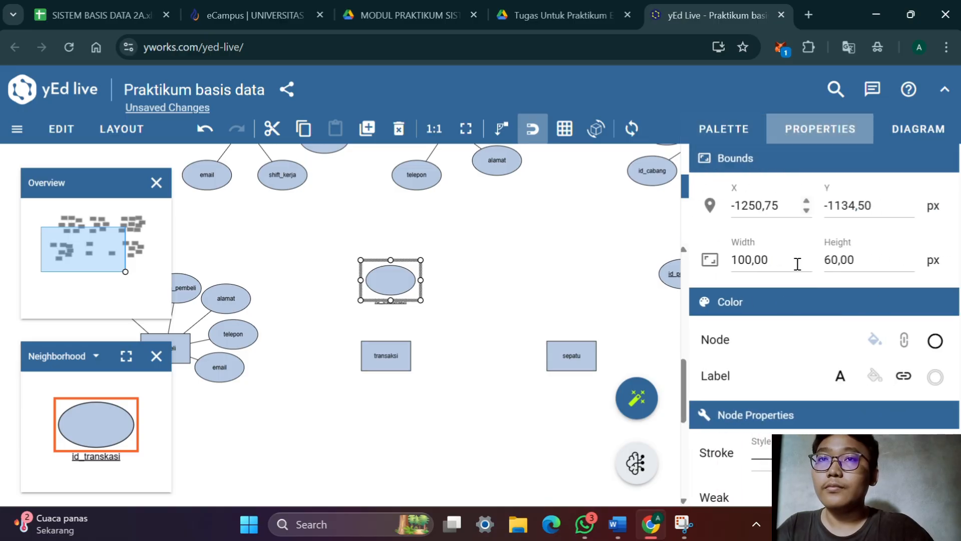
scroll(799, 290, "down", 5)
left_click(834, 364)
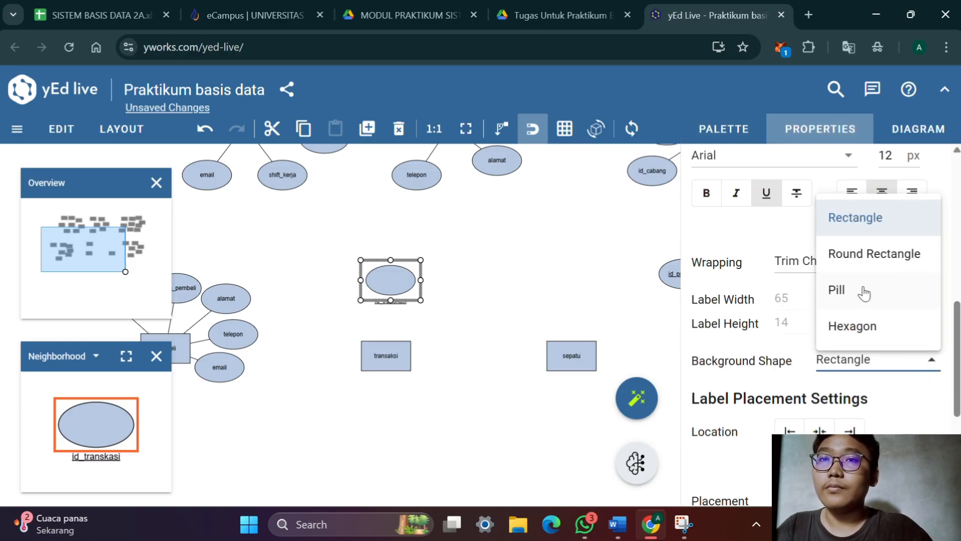
scroll(819, 373, "down", 5)
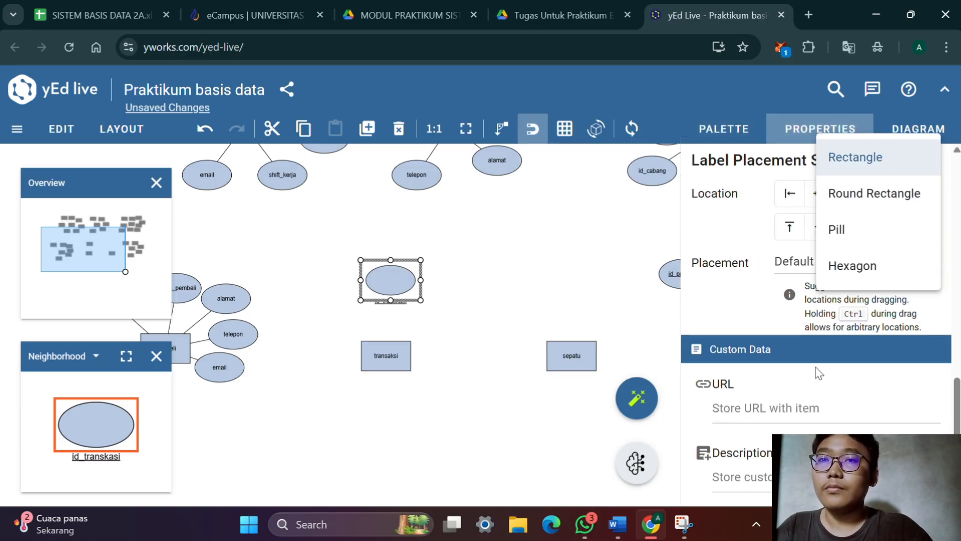
left_click(813, 274)
left_click(816, 333)
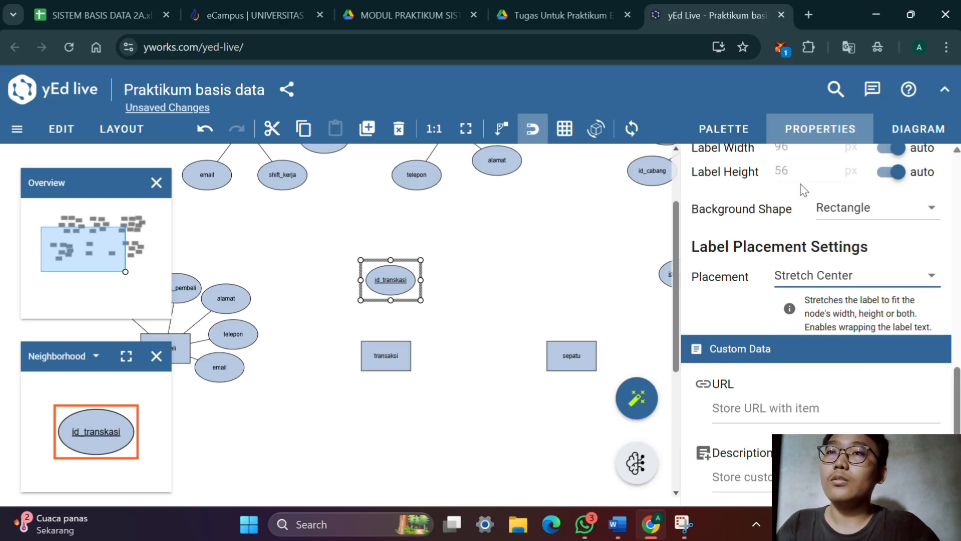
left_click(617, 212)
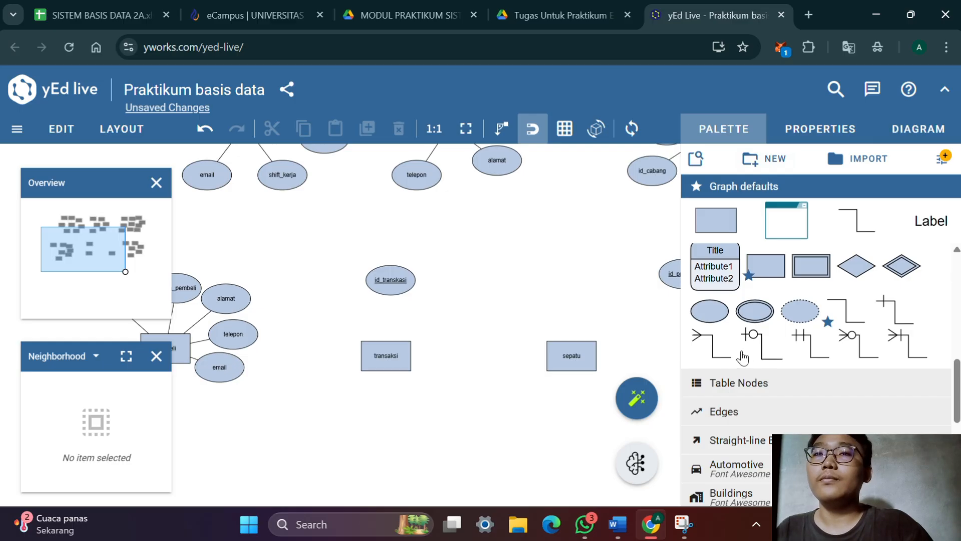
Add a second attribute near transaksi, check transaksi's attribute list in the Word document, and label it tanggal_transaksi
left_click_drag(710, 311, 453, 313)
double_click(457, 312)
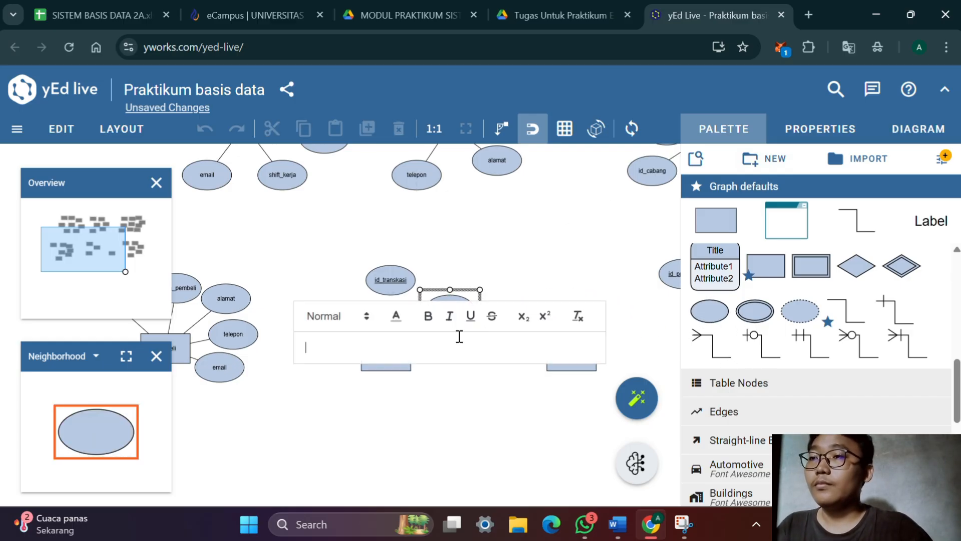
key("alt+Tab")
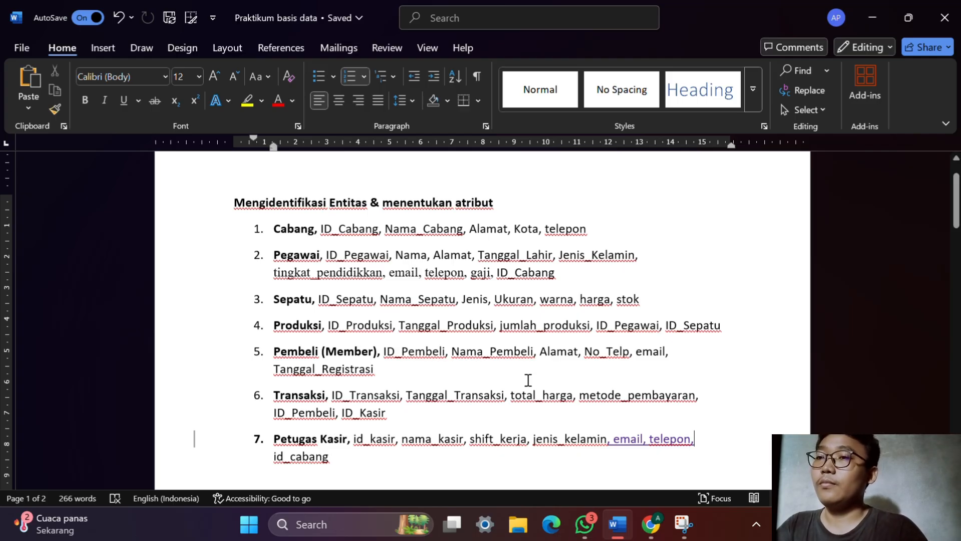
key("alt+Tab")
double_click(457, 310)
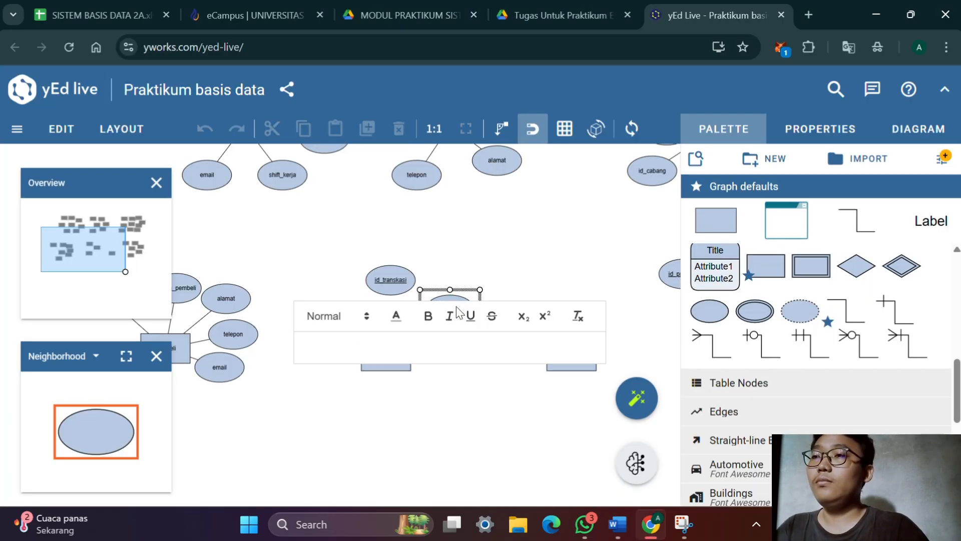
type("t")
key("BackSpace")
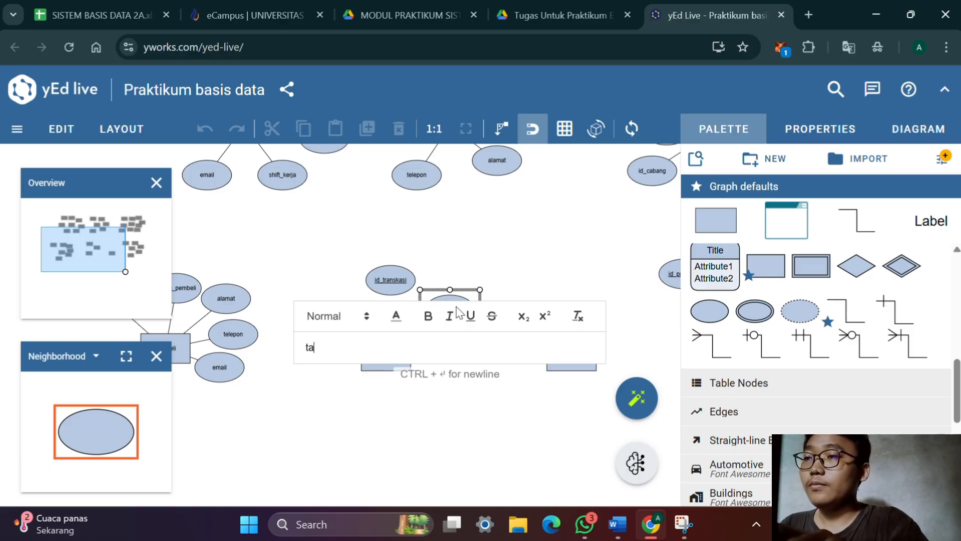
type("nggal_t")
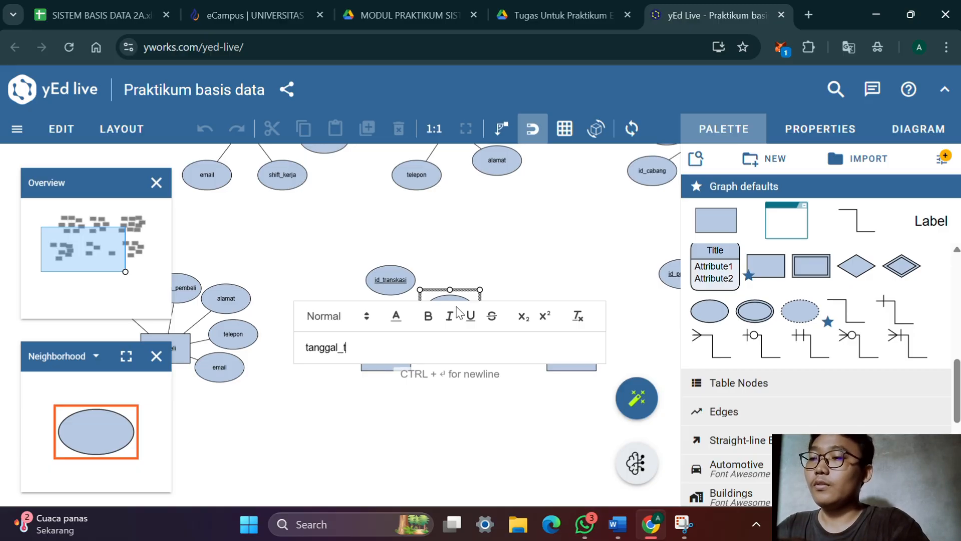
type("rans")
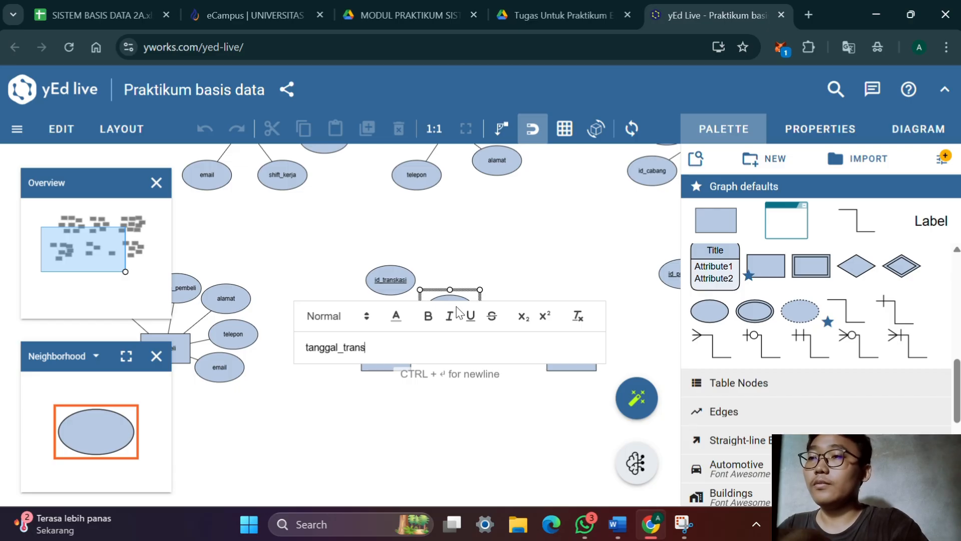
type("aksi")
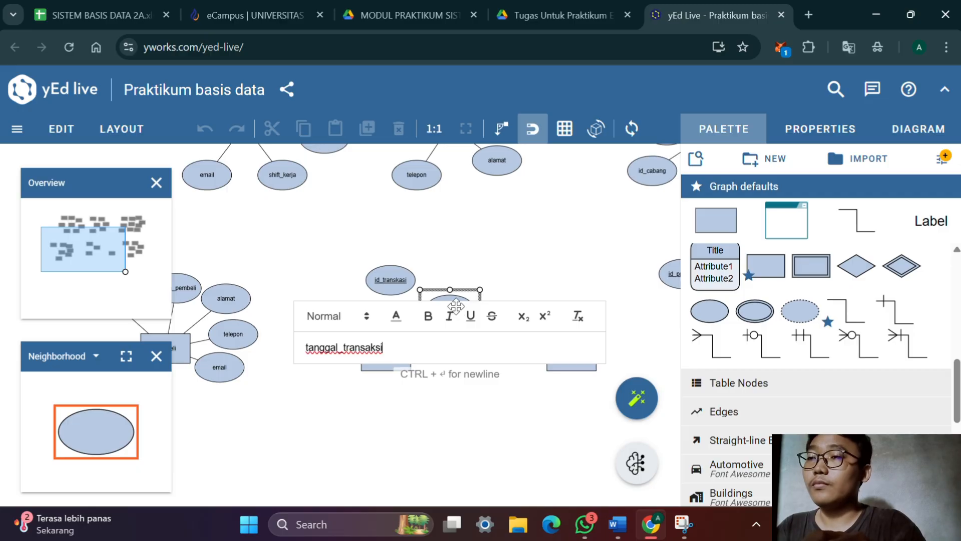
key("Return")
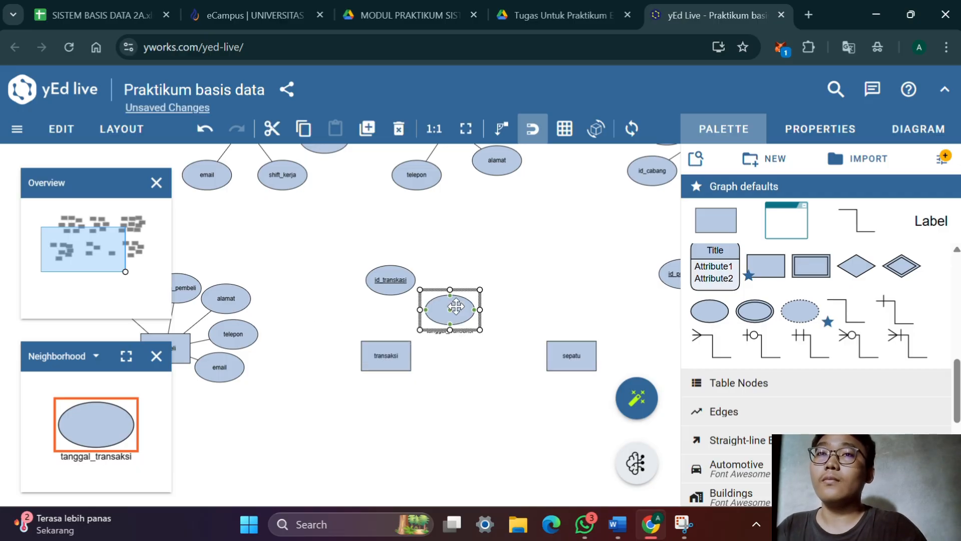
Set the tanggal_transaksi attribute's label placement to Stretch Center
left_click(821, 129)
scroll(776, 273, "down", 2)
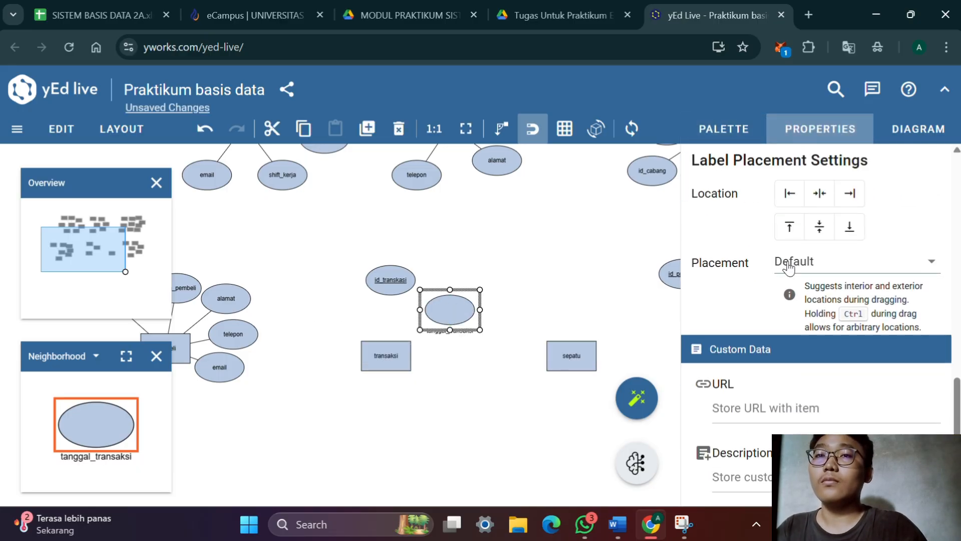
left_click(788, 268)
left_click(803, 344)
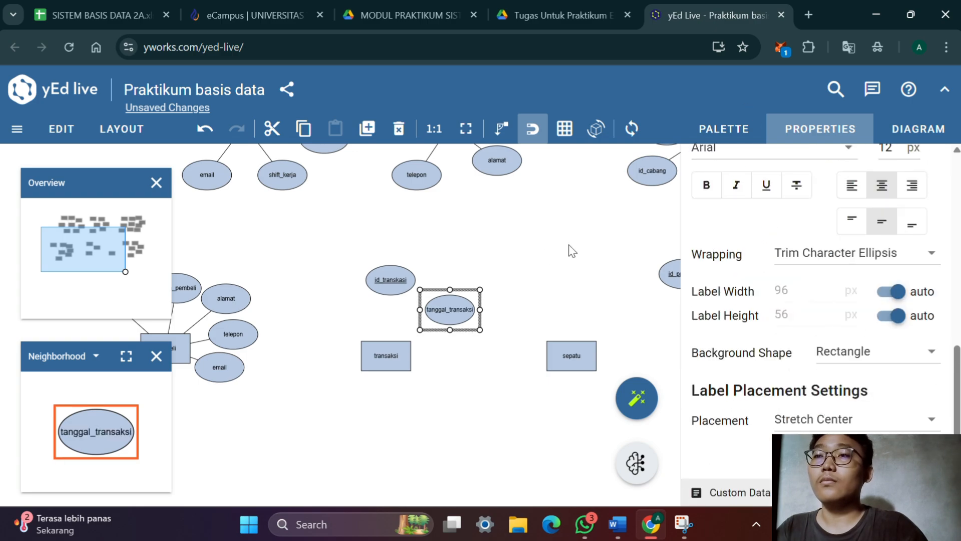
left_click(537, 256)
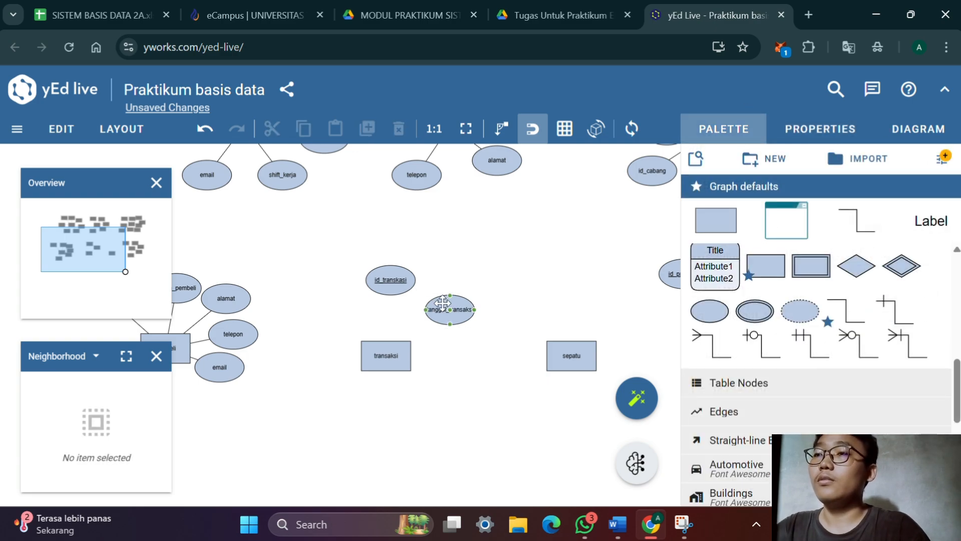
Duplicate the tanggal_transaksi attribute and label the copy metode_pay, without underline
left_click(456, 312)
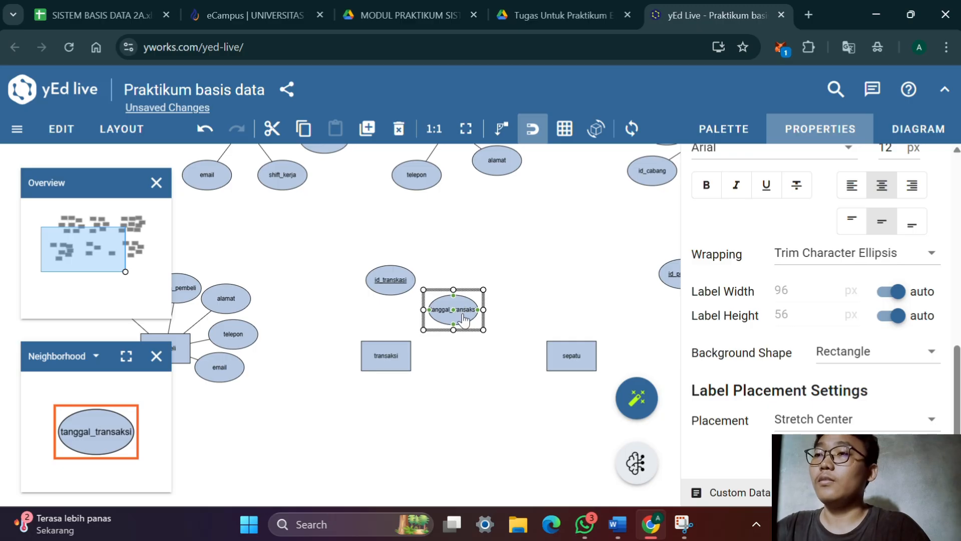
double_click(470, 314)
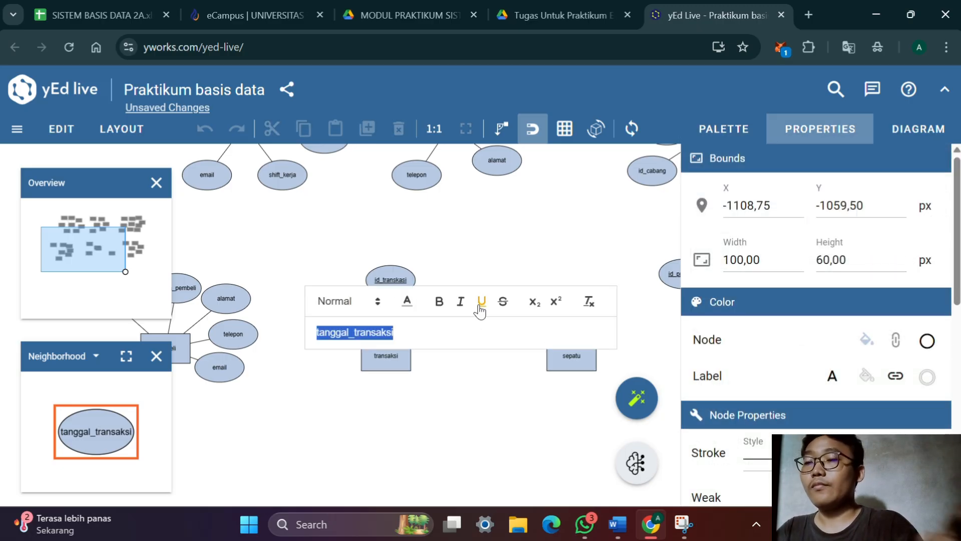
left_click(480, 311)
type("meto")
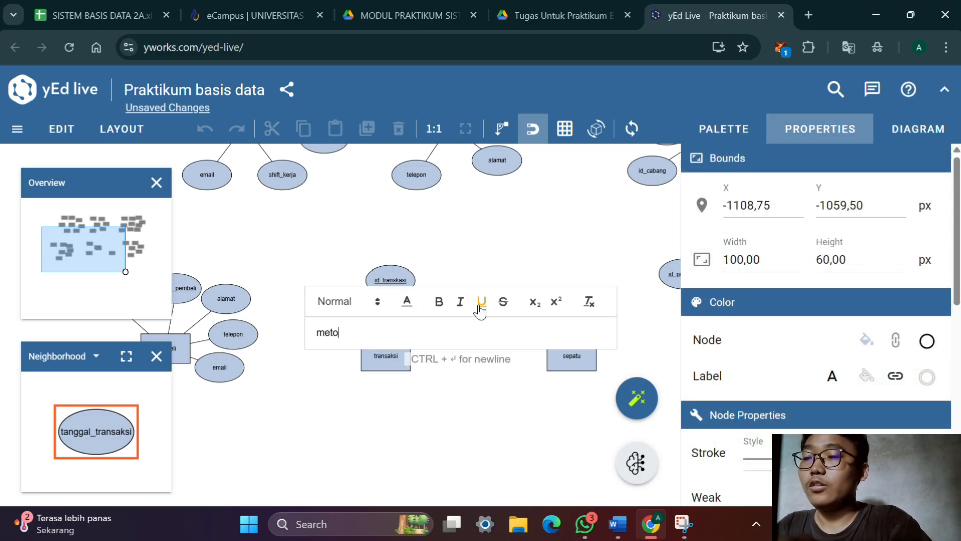
type("de_")
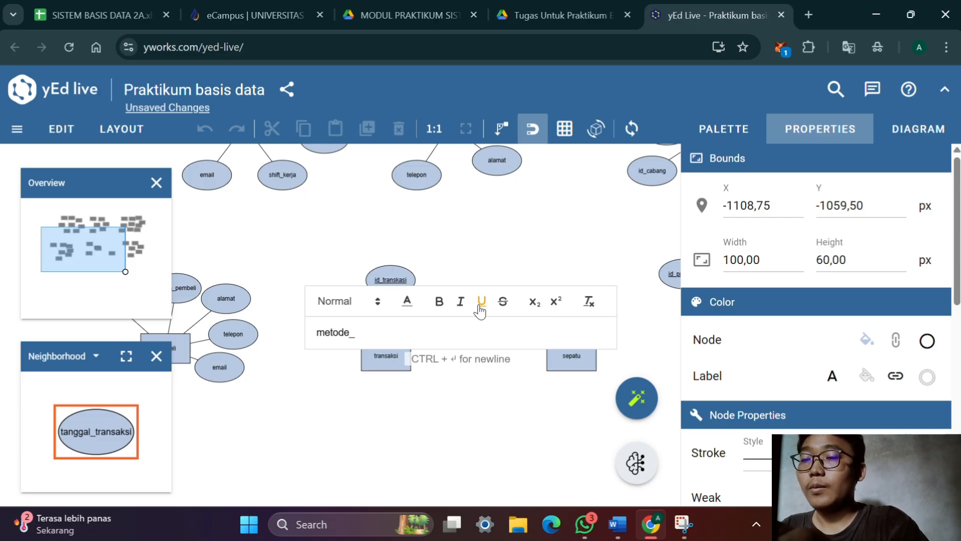
type("pay")
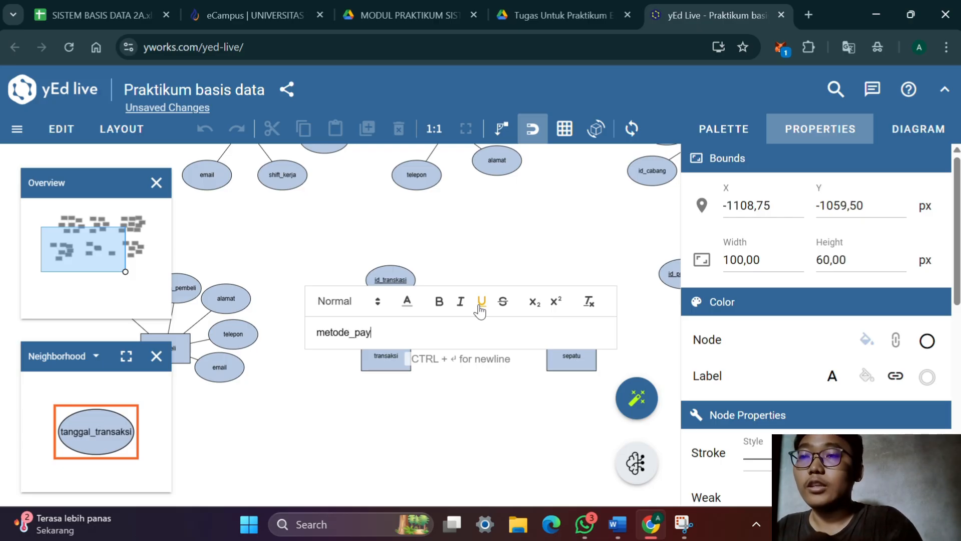
key("Return")
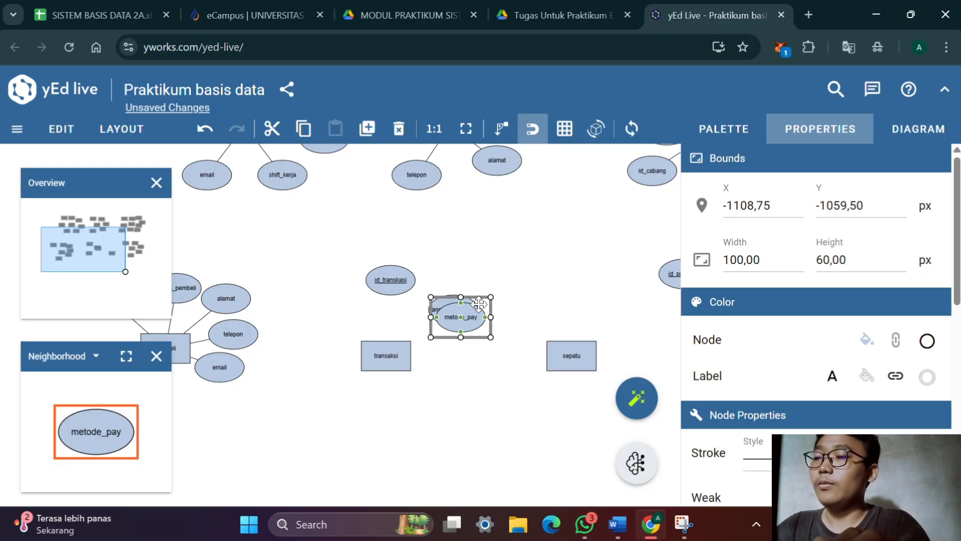
Duplicate the metode_pay attribute, check transaksi's attribute list in the Word document, and label the copy total_harga
left_click_drag(479, 304, 480, 323)
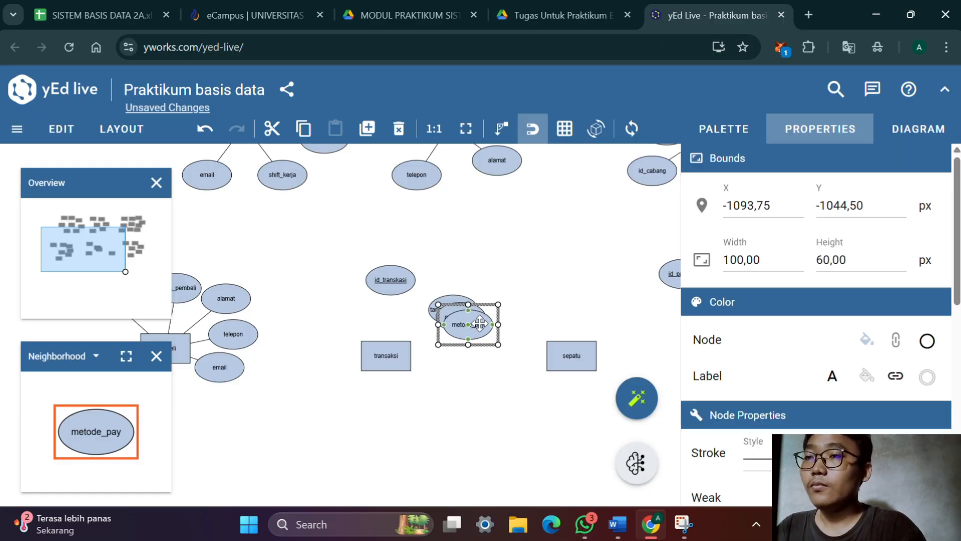
double_click(480, 324)
key("alt+Tab")
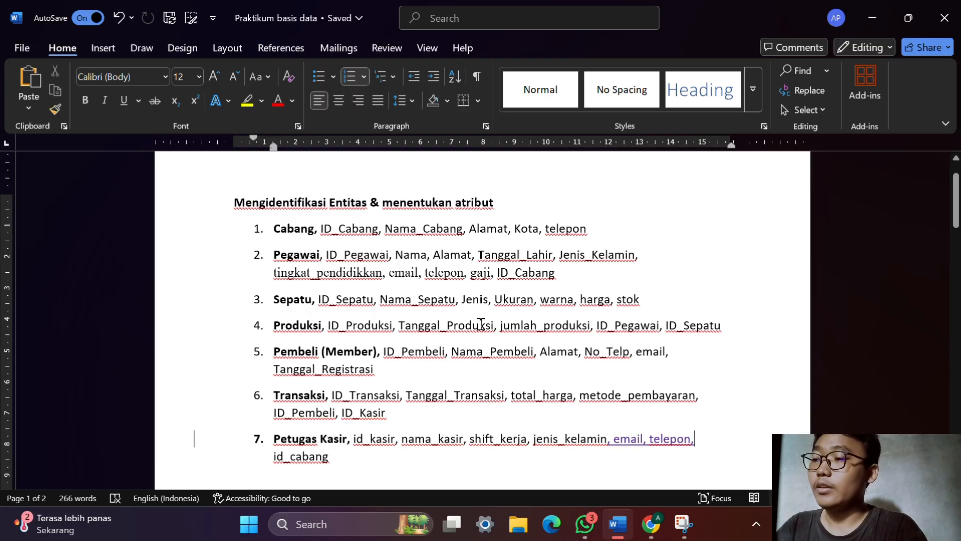
key("alt+Tab")
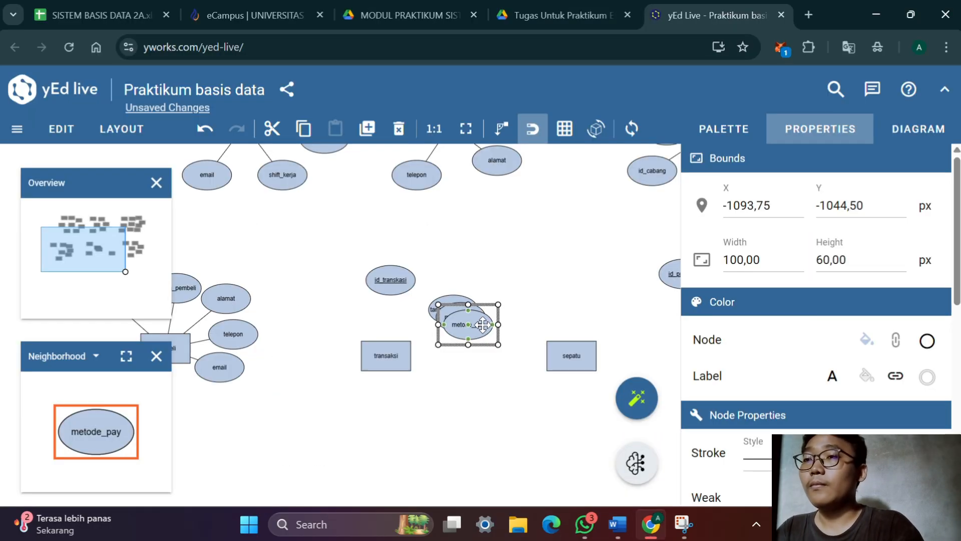
type("tot")
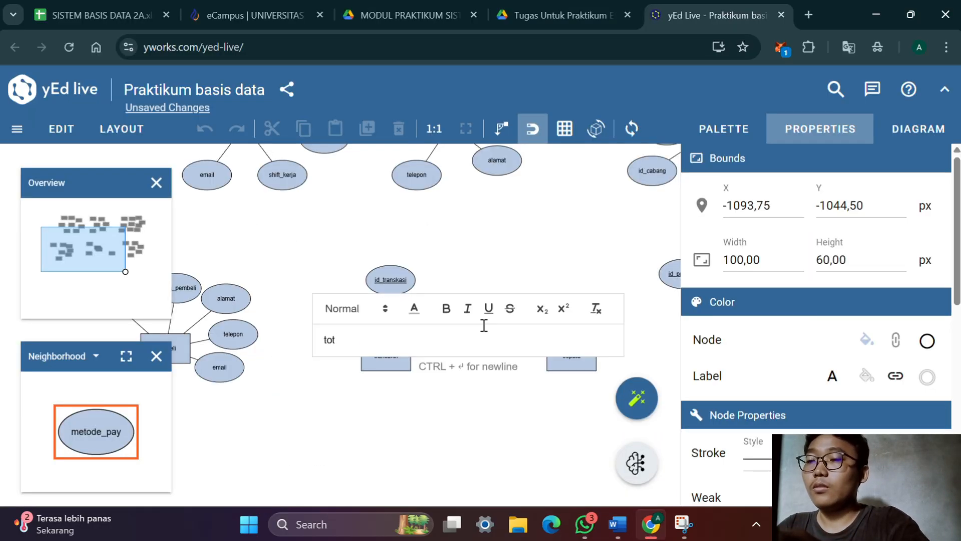
type("al")
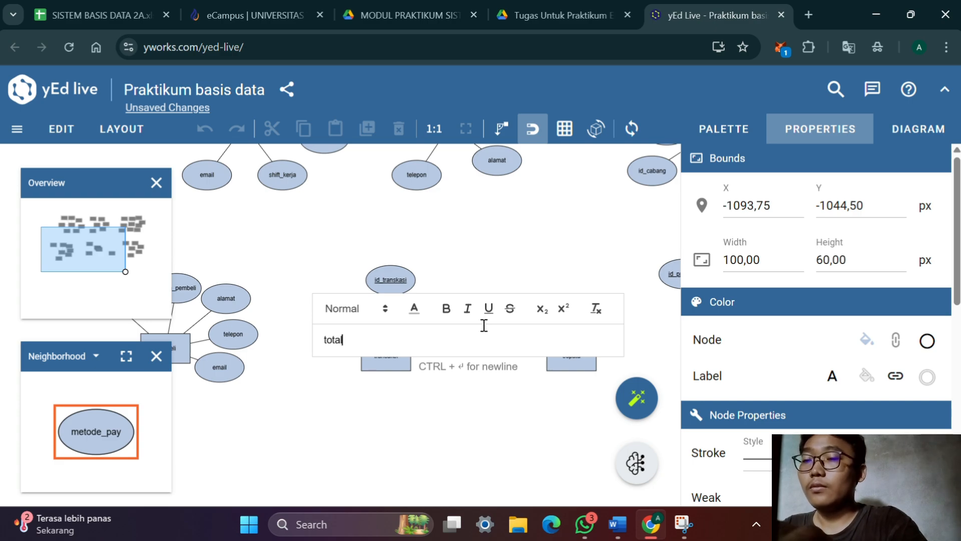
type("_harga")
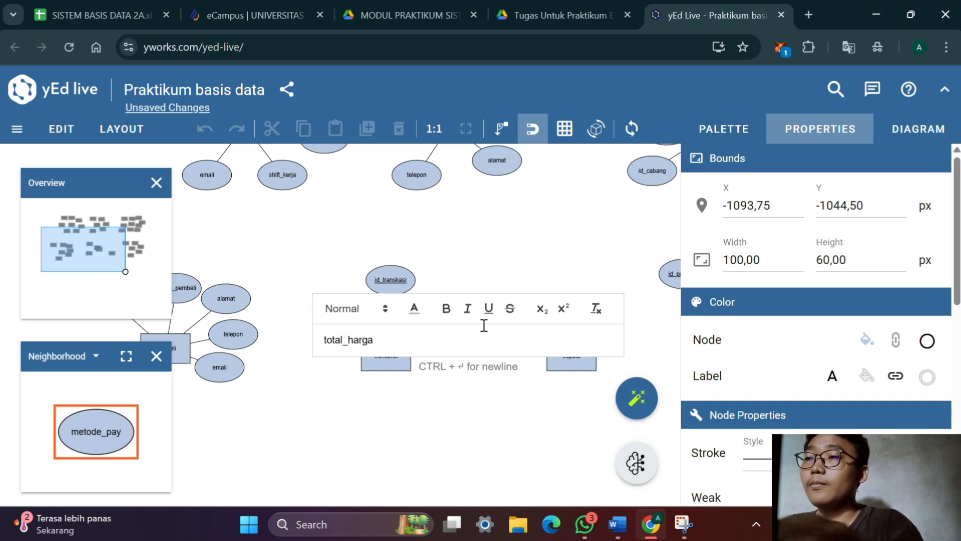
key("Return")
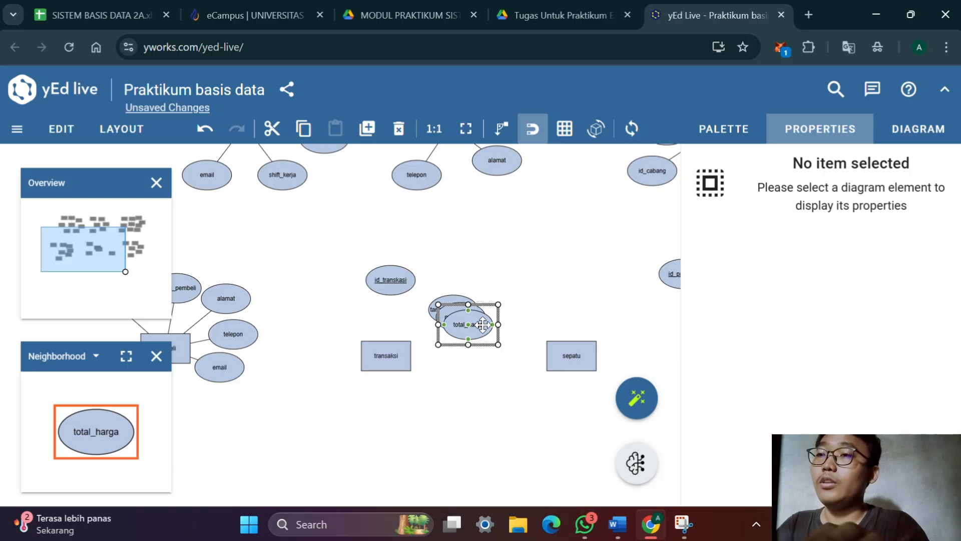
Duplicate the total_harga attribute and label the copy id_pembeli
double_click(483, 333)
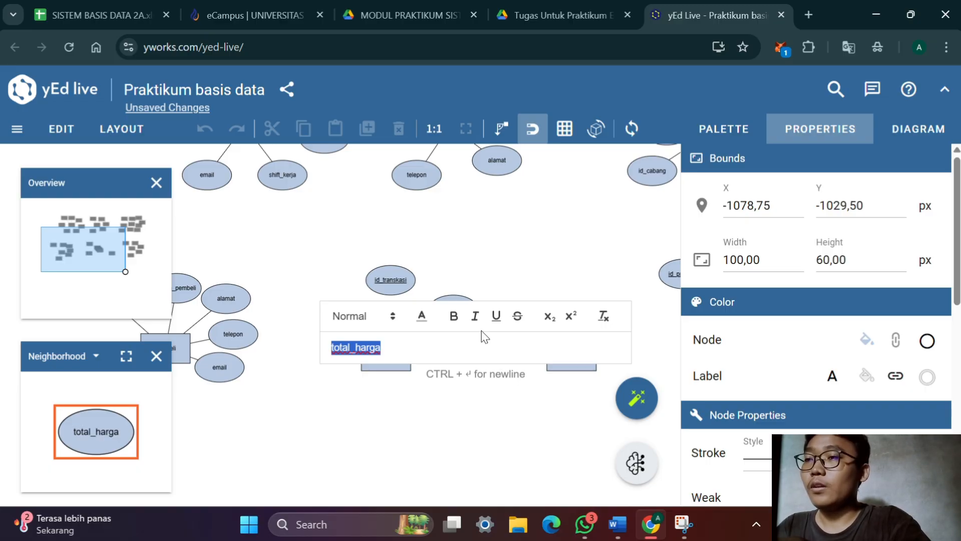
type("id")
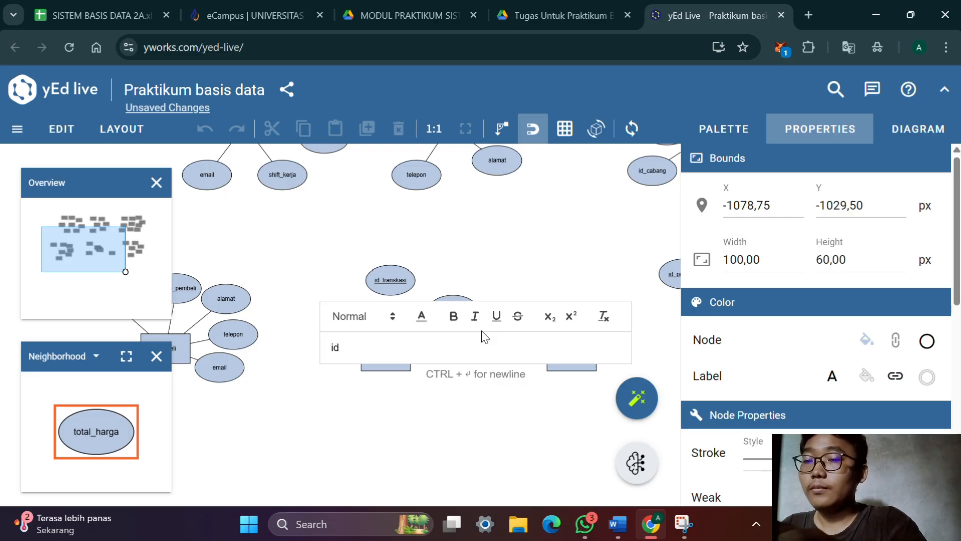
type("+pe")
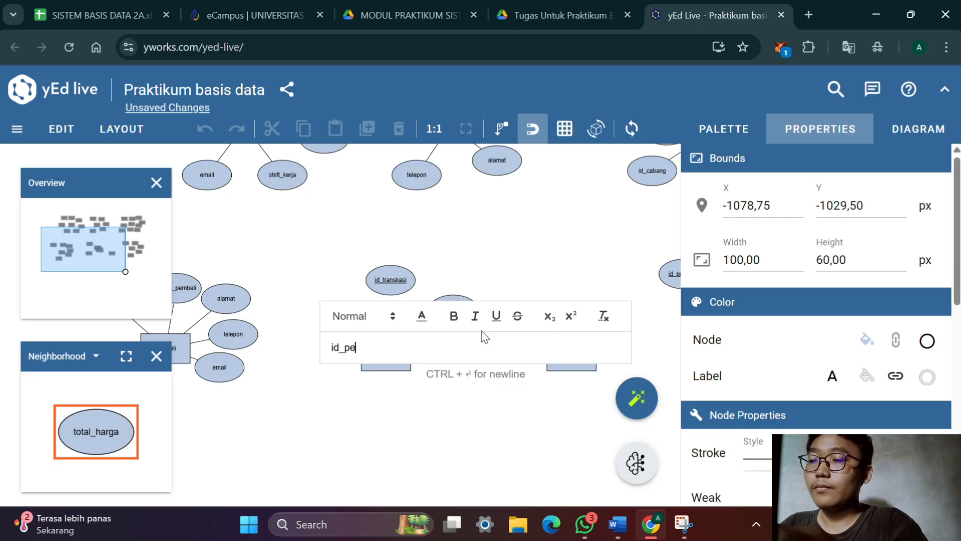
type("mbeli")
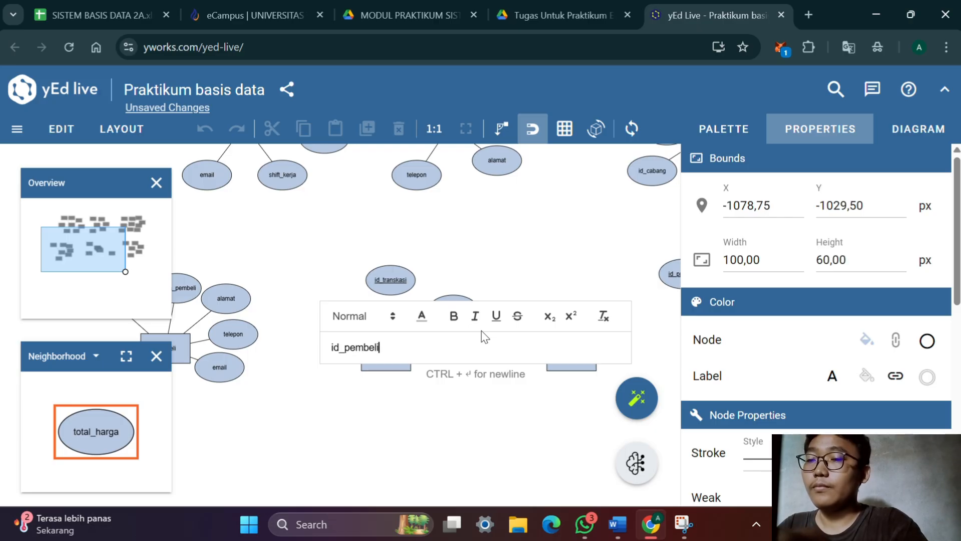
key("Return")
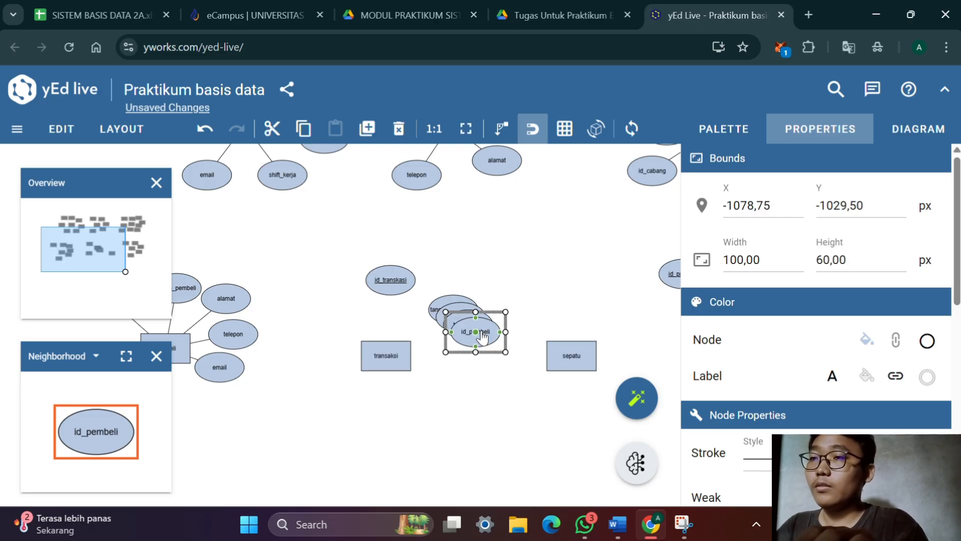
Duplicate the id_pembeli attribute and label the copy id_kasir in plain, non-italic text
key("ctrl+d")
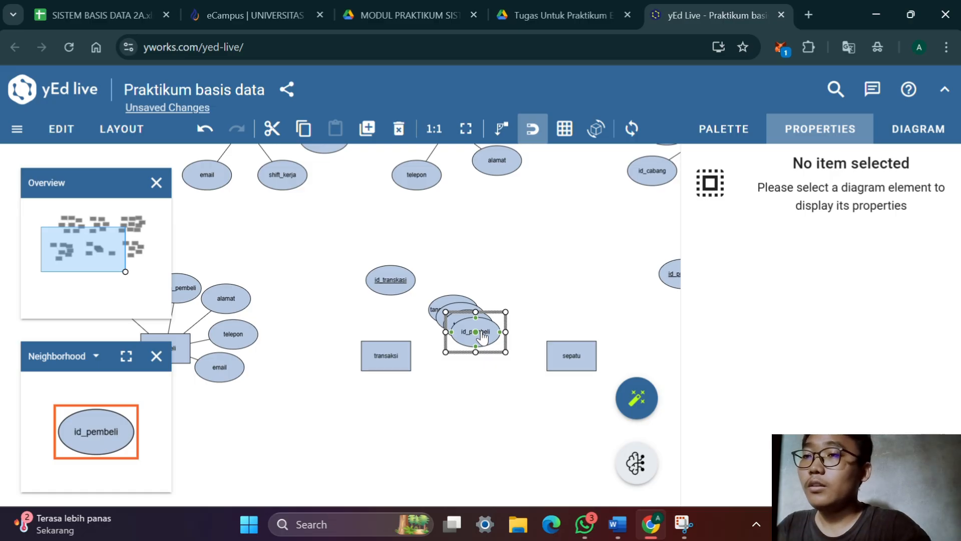
double_click(482, 337)
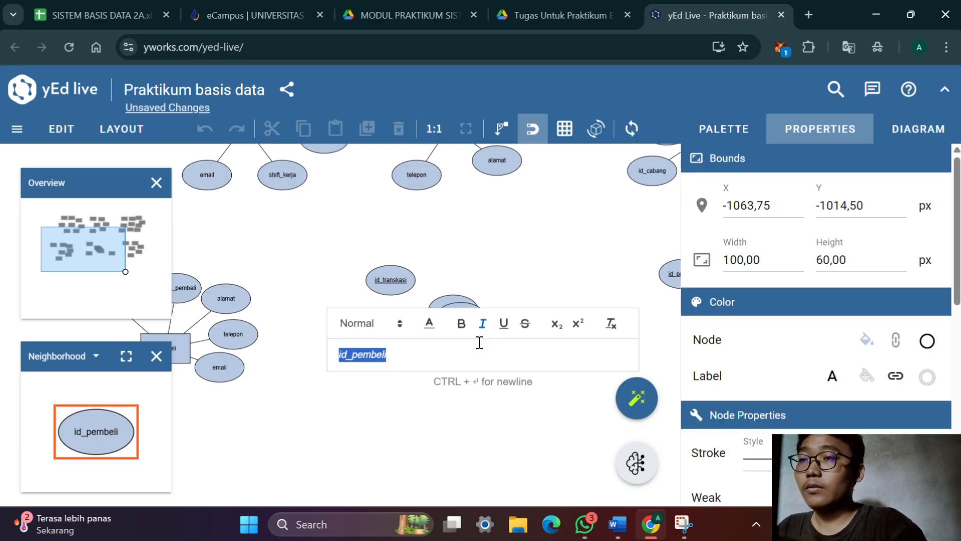
left_click(481, 330)
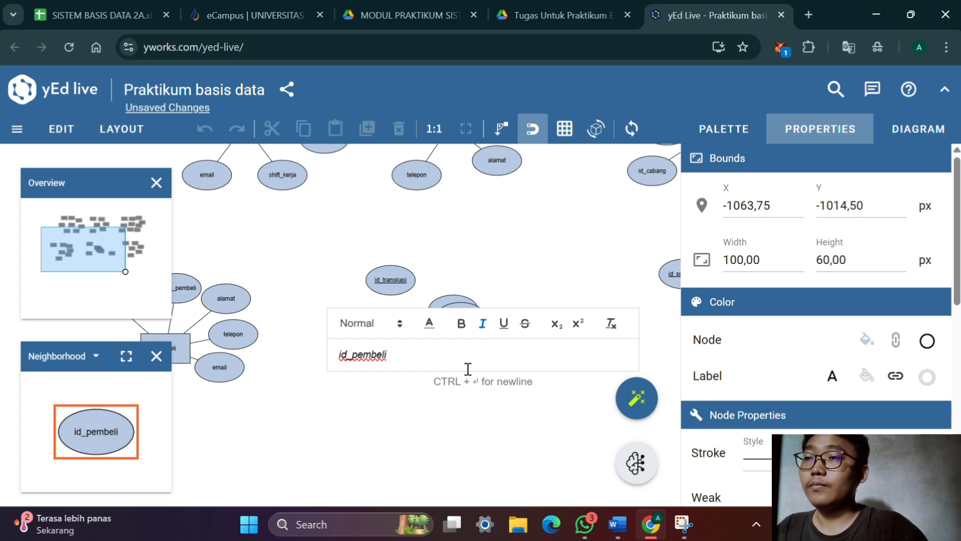
left_click_drag(434, 341, 343, 335)
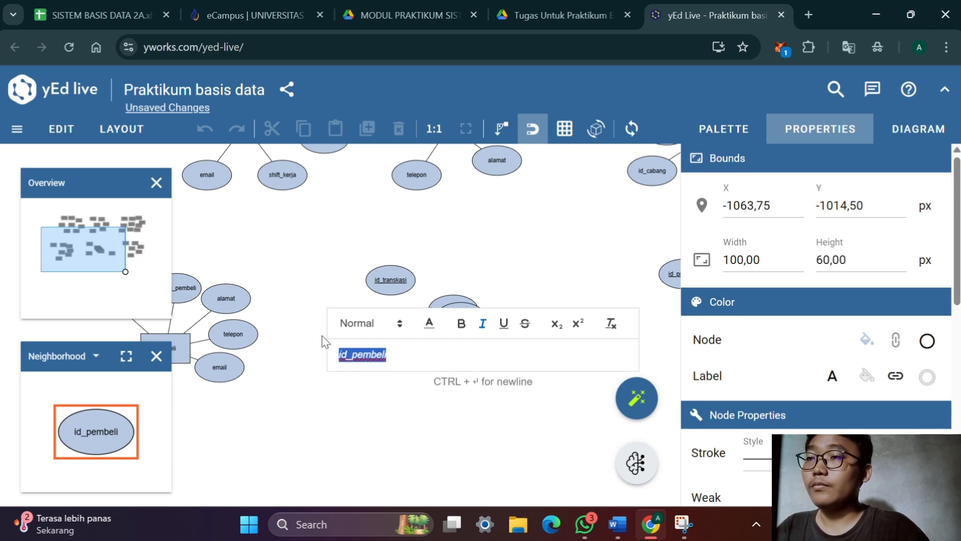
left_click(484, 325)
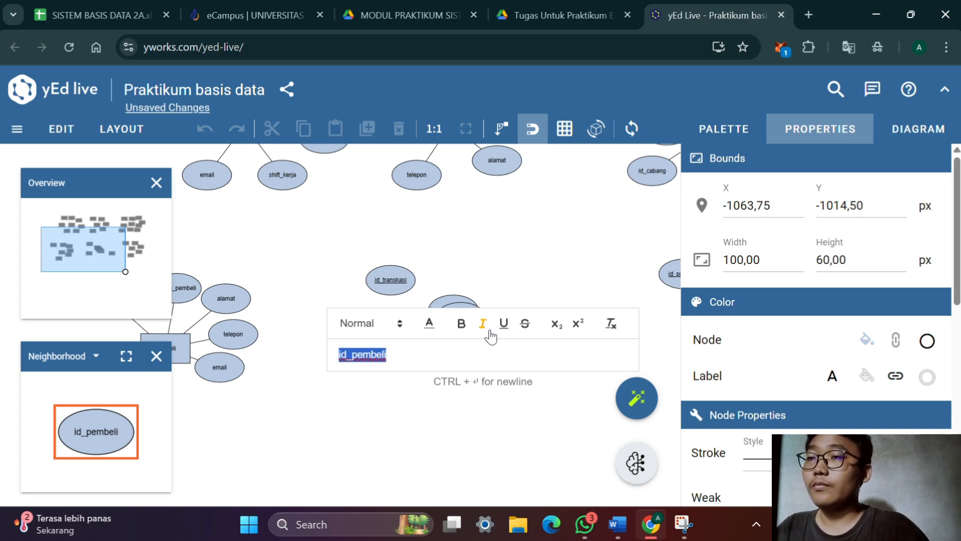
left_click(469, 354)
key("BackSpace")
key("BackSpace")
key("BackSpace")
key("BackSpace")
key("BackSpace")
key("BackSpace")
key("BackSpace")
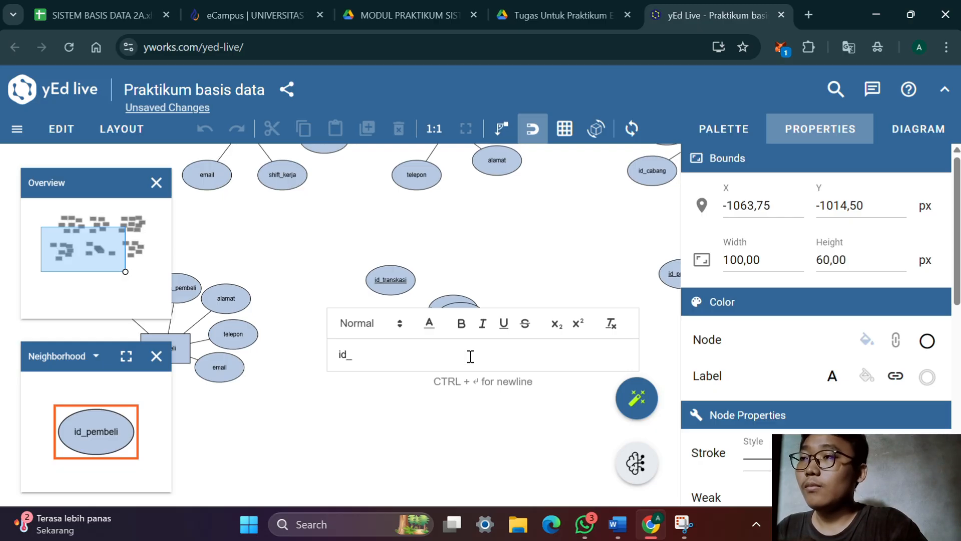
type("kasir")
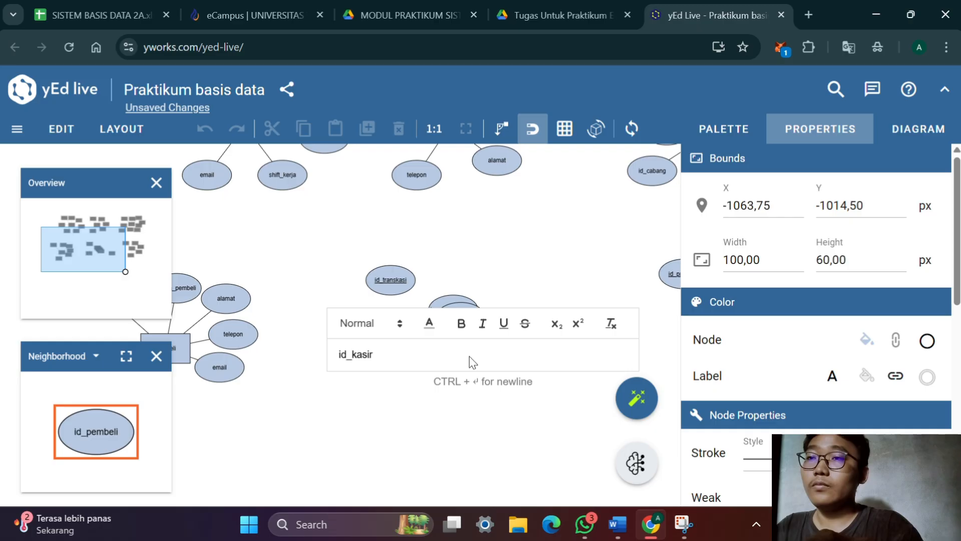
key("Return")
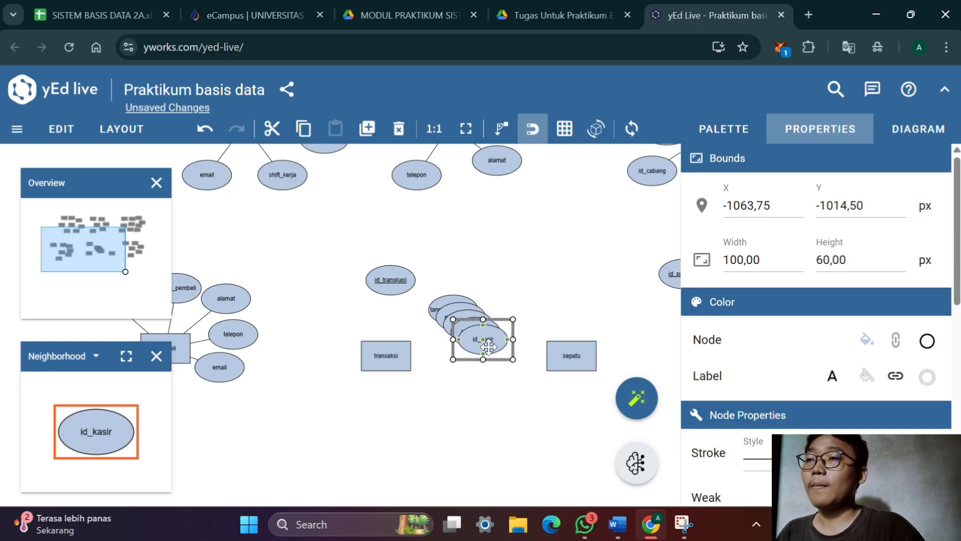
Spread the stacked attributes around transaksi: id_kasir and id_pembeli below it, total_harga, metode_pay and tanggal_transaksi along its right side
left_click_drag(488, 346, 348, 391)
left_click_drag(482, 340, 457, 352)
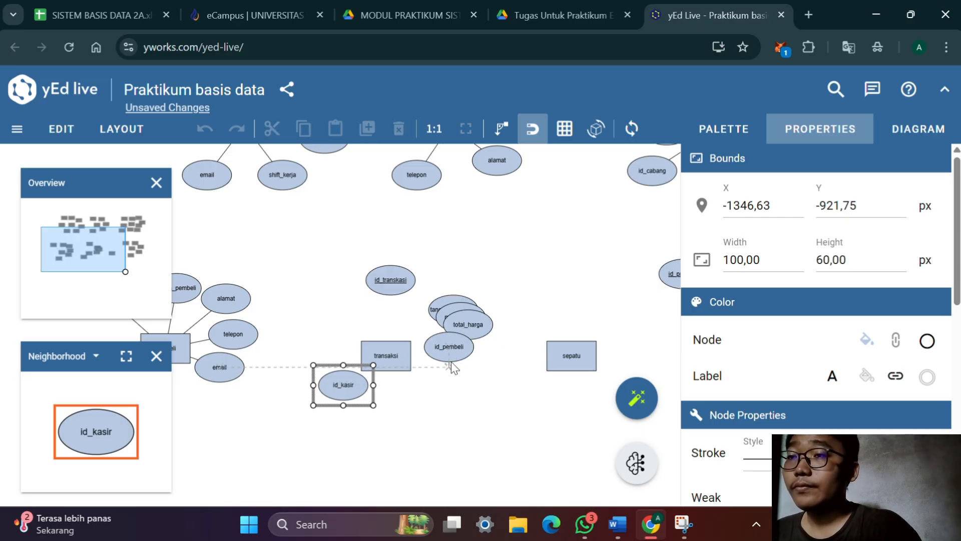
left_click_drag(452, 350, 433, 409)
left_click_drag(476, 326, 475, 359)
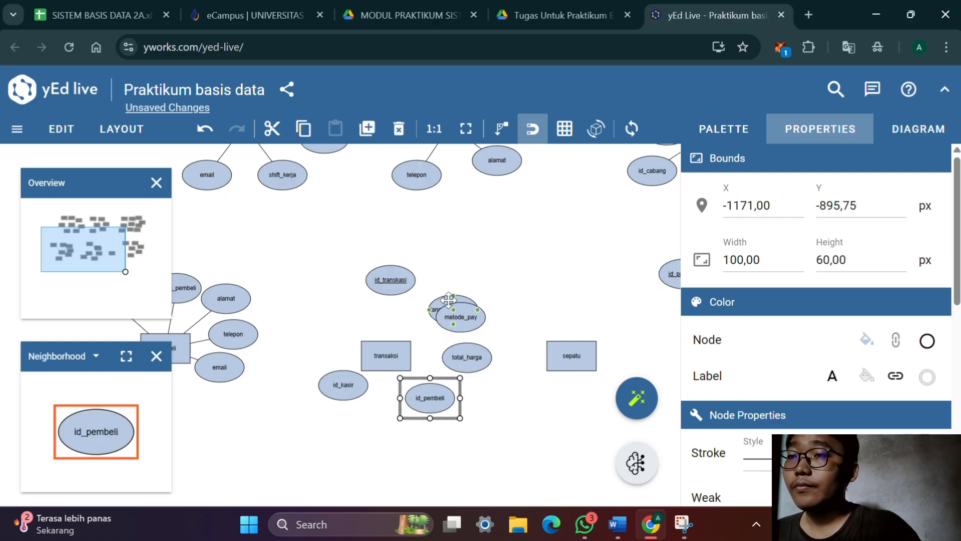
left_click_drag(449, 300, 442, 288)
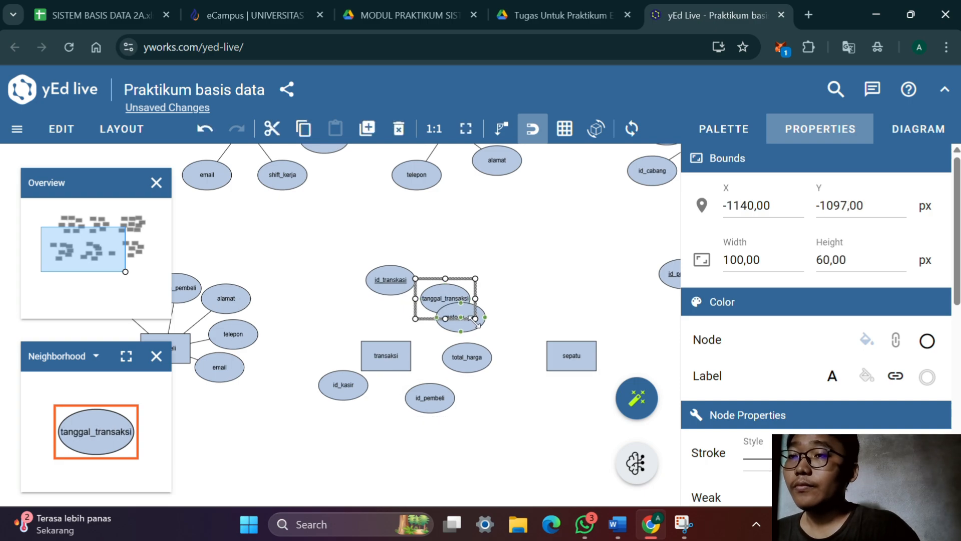
left_click_drag(474, 323, 476, 334)
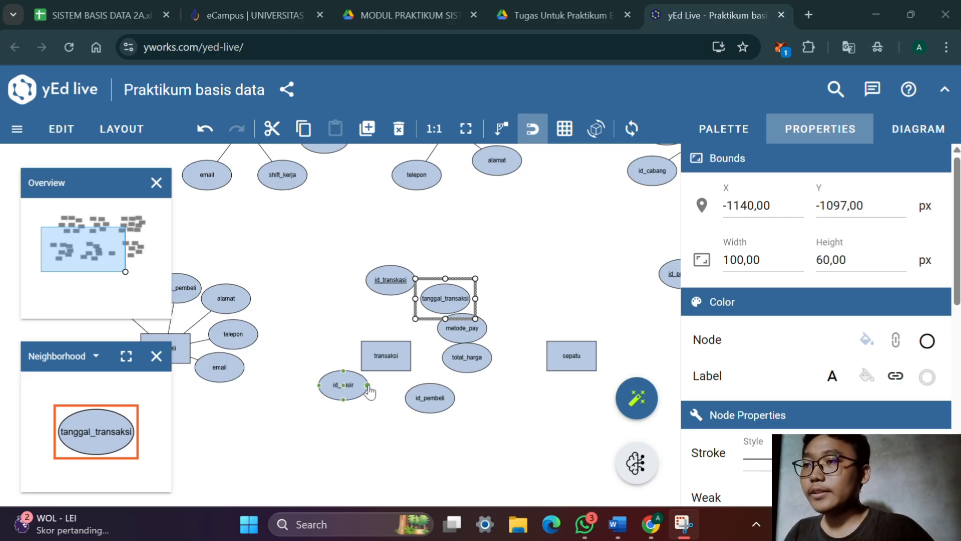
left_click_drag(352, 375, 349, 397)
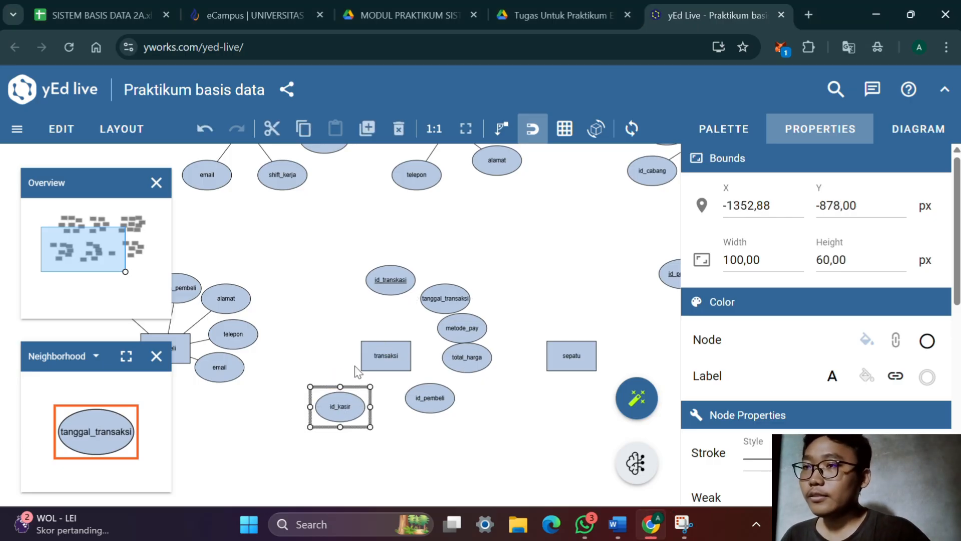
Connect id_transkasi, tanggal_transaksi, metode_pay, total_harga, id_pembeli and id_kasir to the transaksi entity
left_click_drag(400, 283, 386, 357)
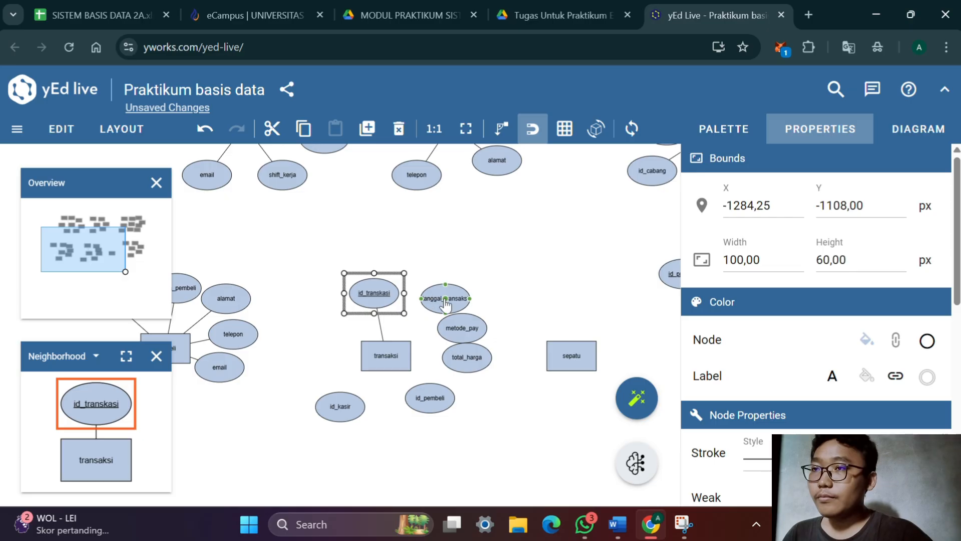
left_click_drag(446, 303, 386, 357)
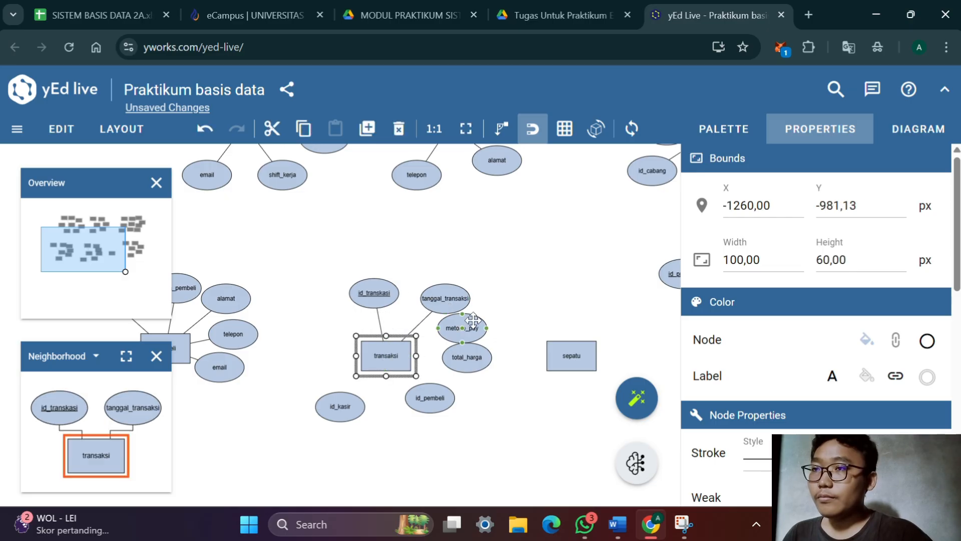
left_click_drag(473, 323, 395, 358)
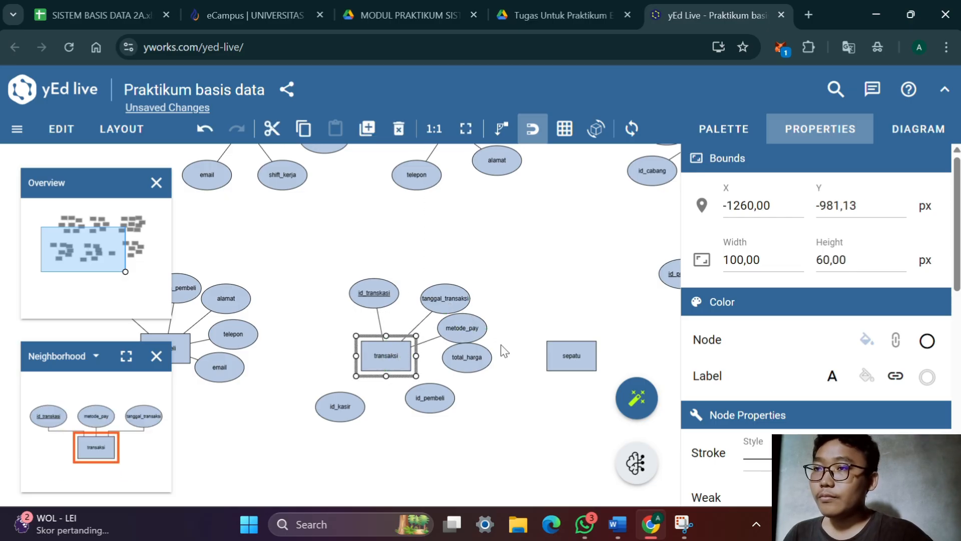
left_click_drag(468, 360, 392, 366)
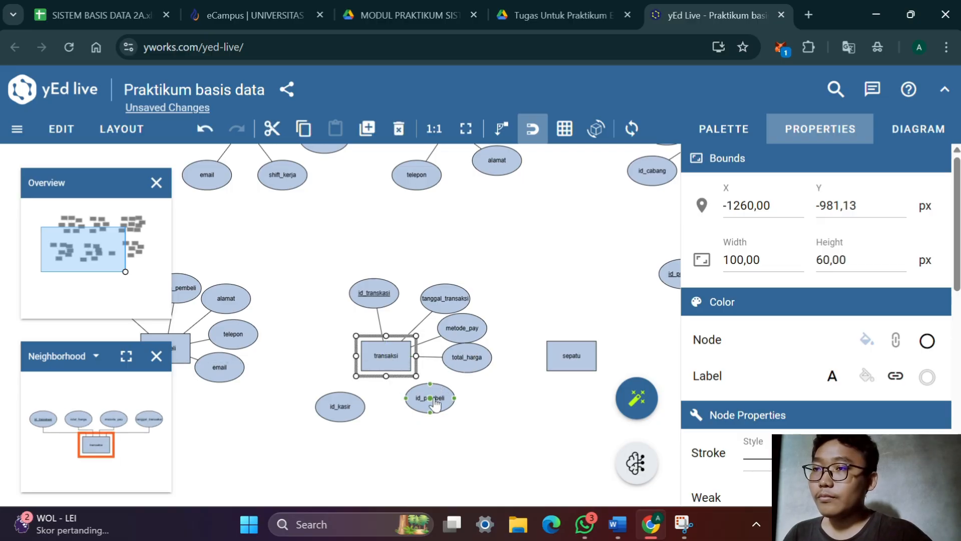
left_click_drag(434, 403, 393, 361)
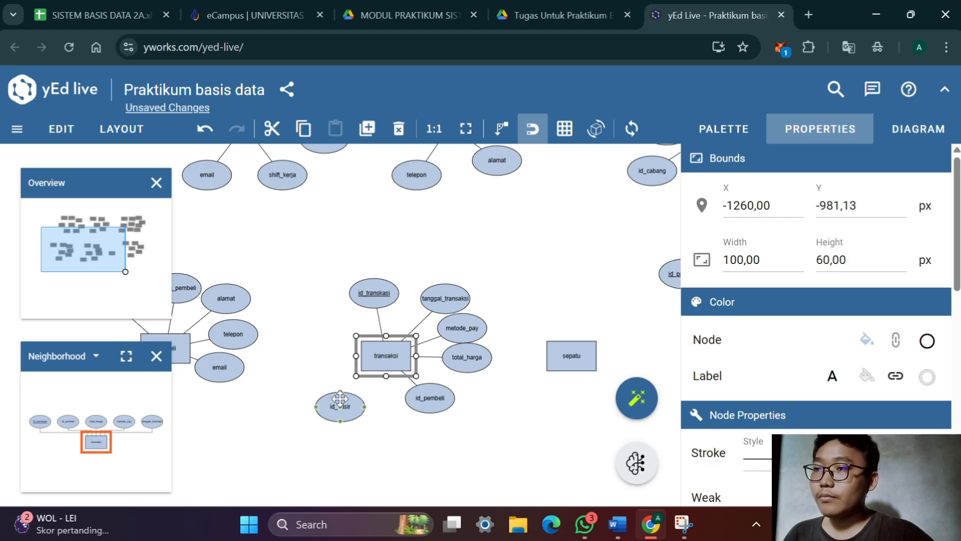
left_click_drag(342, 407, 395, 364)
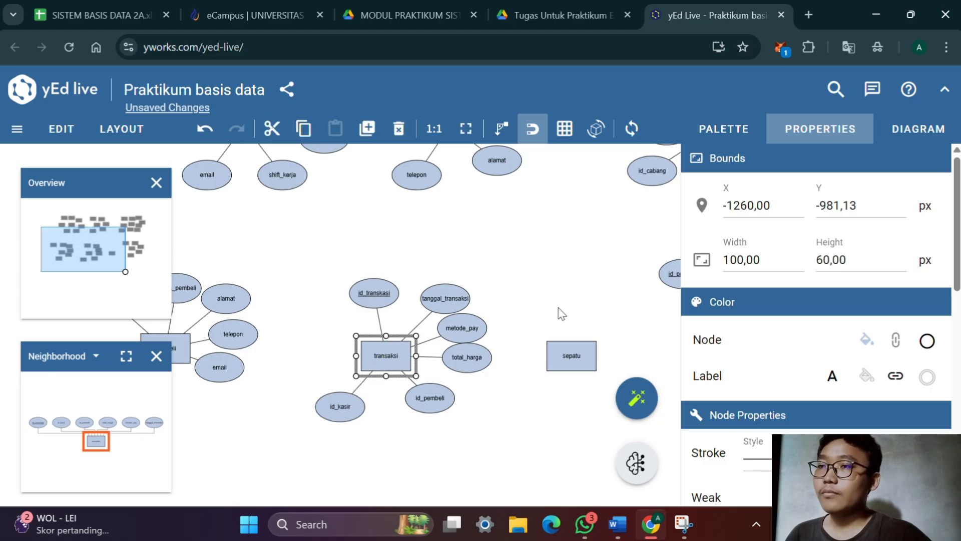
left_click(580, 284)
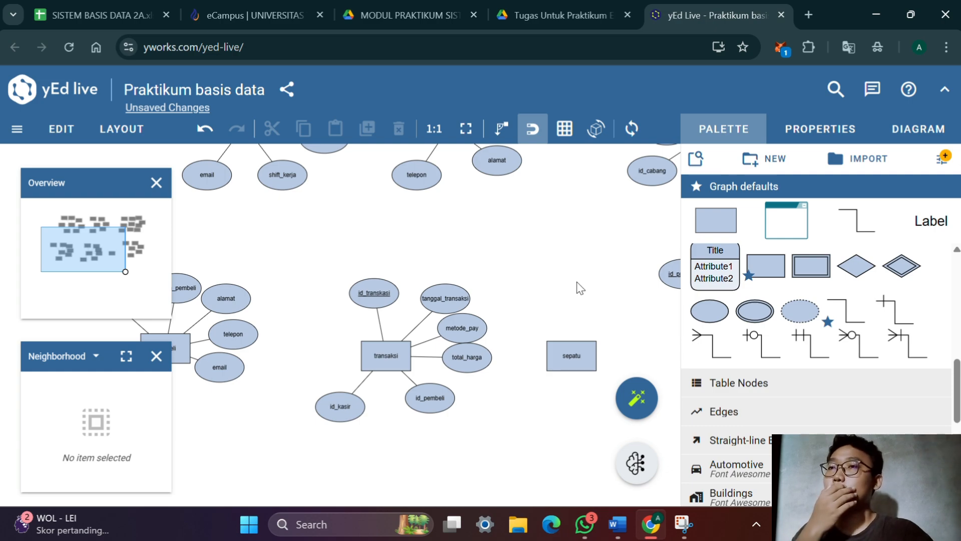
Move the sepatu entity slightly lower in the space between transaksi and produksi
left_click_drag(597, 301, 455, 307)
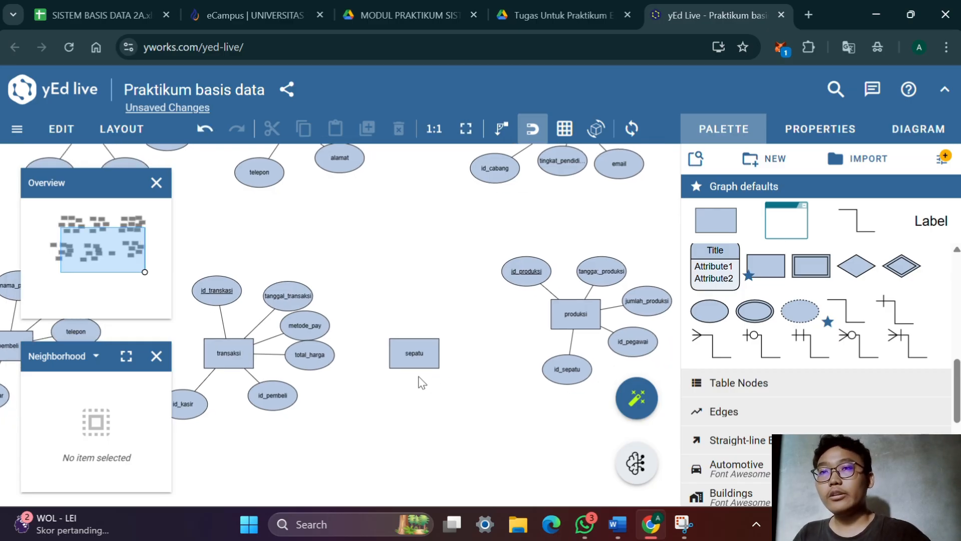
left_click(432, 367)
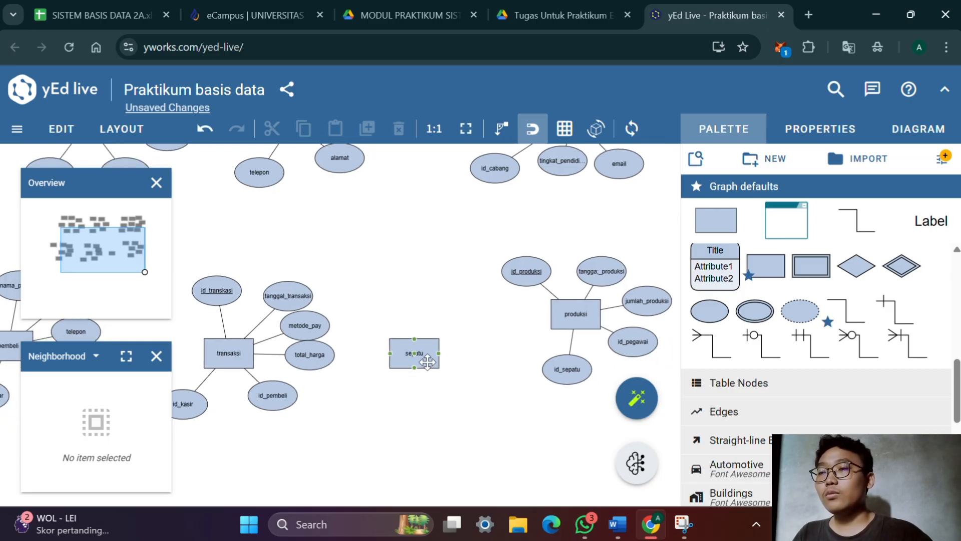
left_click_drag(431, 369, 439, 400)
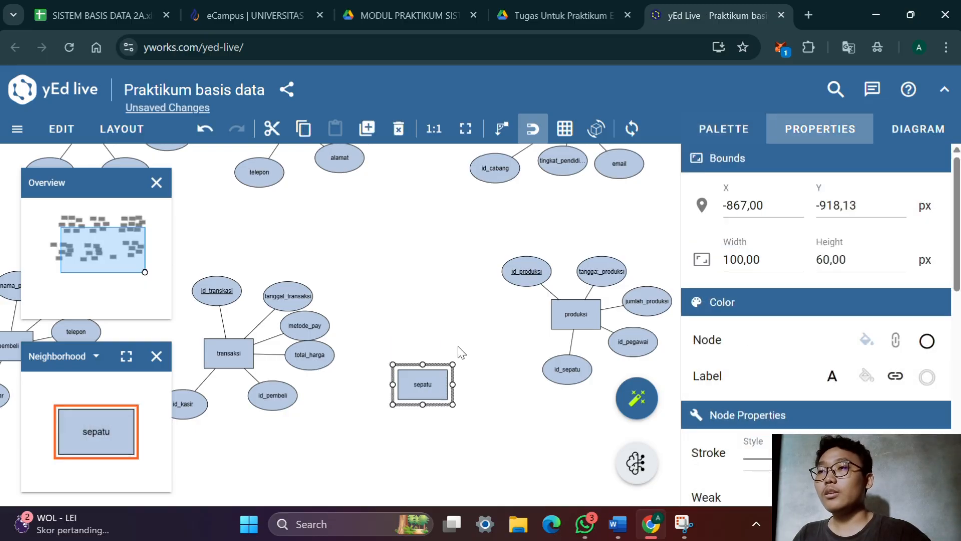
Shift transaksi with all its attributes slightly closer to pembeli, and move sepatu slightly up and toward transaksi
left_click_drag(407, 283, 515, 281)
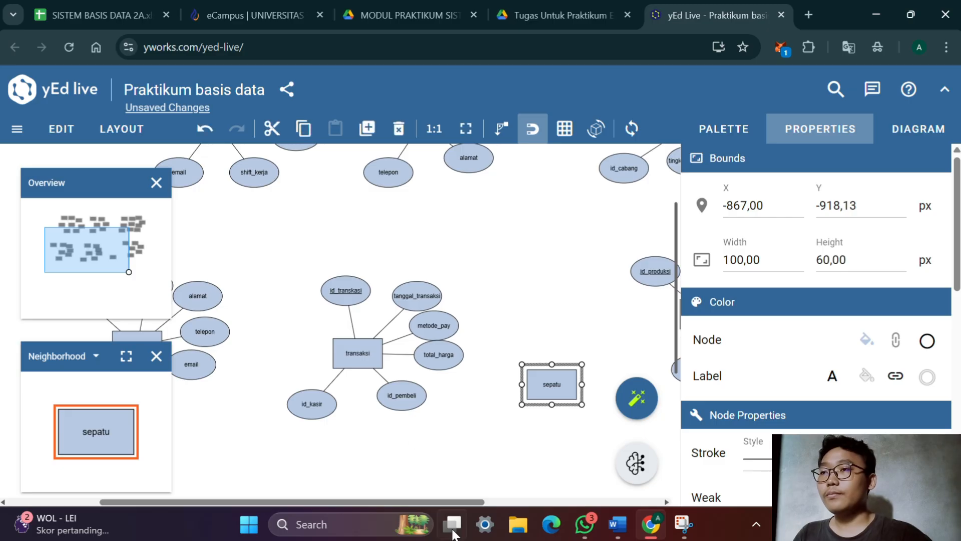
scroll(515, 281, "left", 3)
right_click(400, 408)
left_click(518, 465)
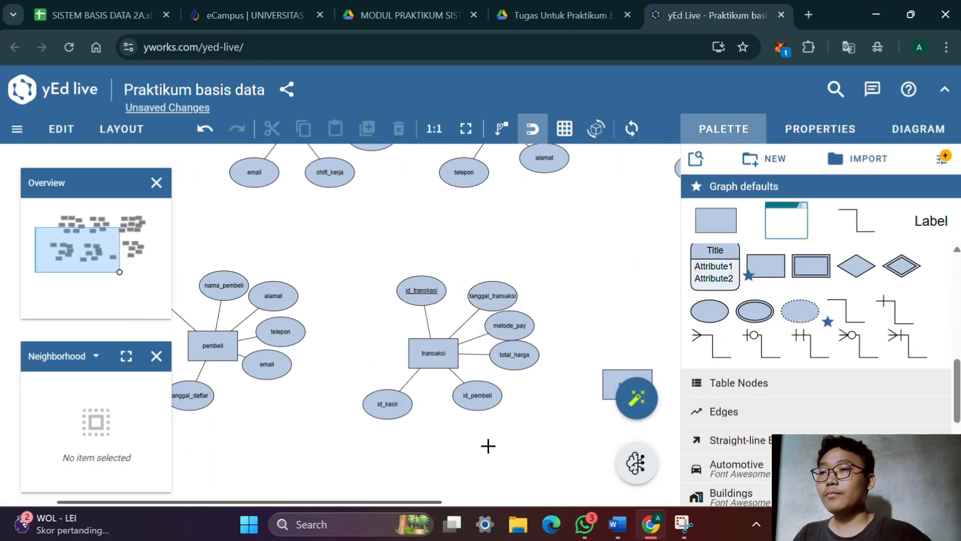
left_click_drag(515, 457, 357, 233)
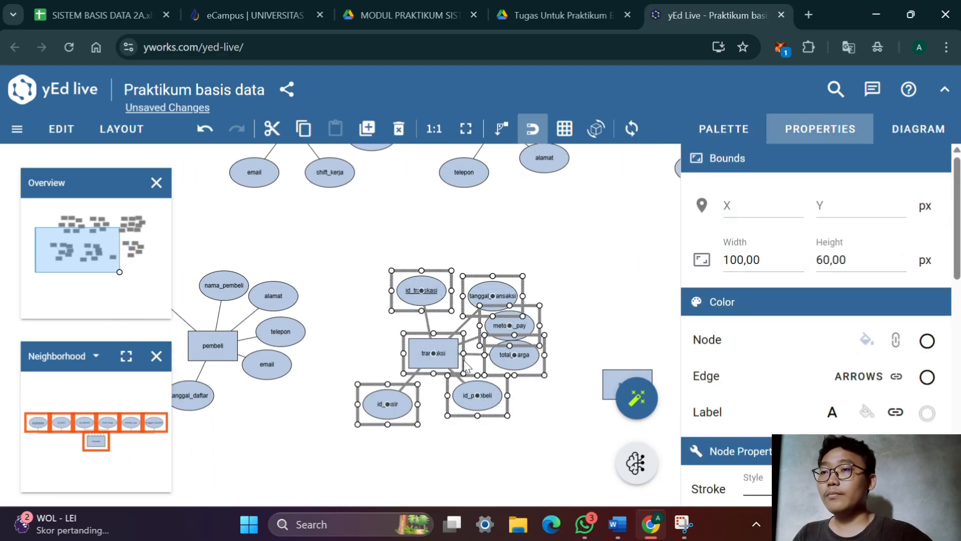
left_click_drag(446, 356, 408, 356)
double_click(409, 356)
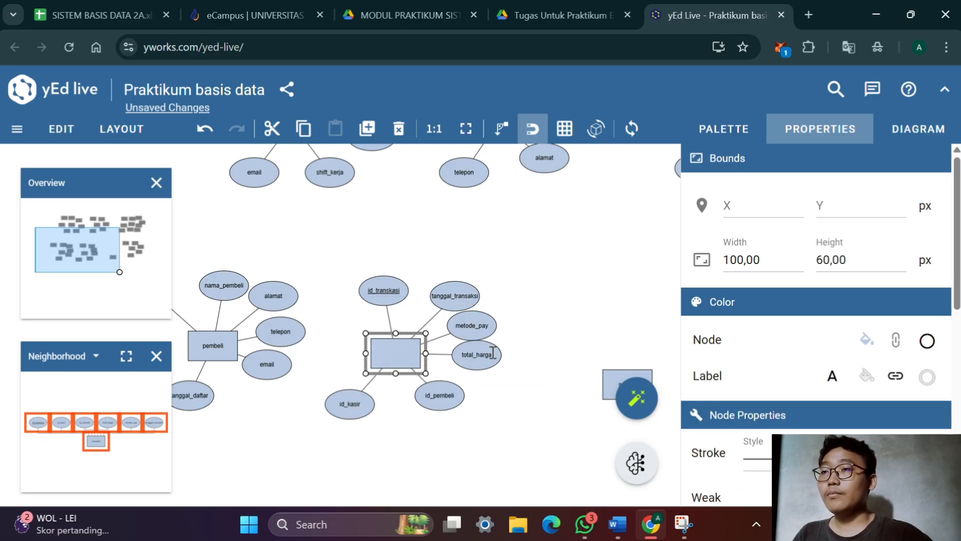
left_click(631, 307)
left_click_drag(626, 309, 492, 342)
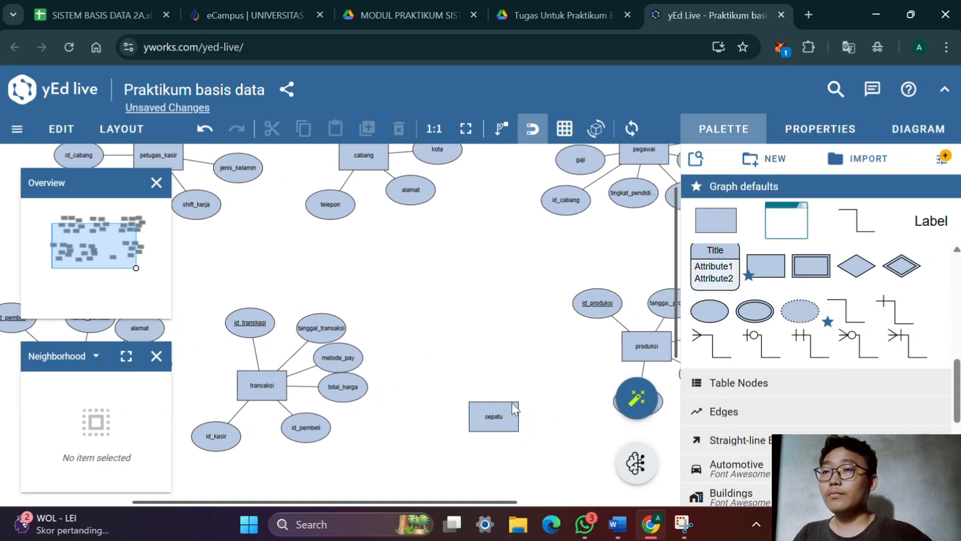
left_click_drag(504, 425, 486, 395)
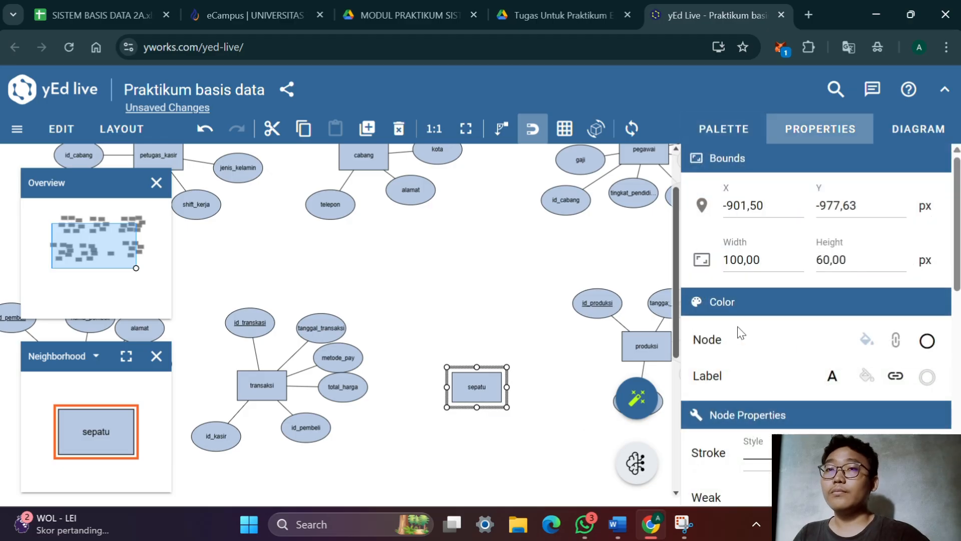
Add an attribute ellipse above the sepatu entity and label it id_sepatu
left_click(741, 144)
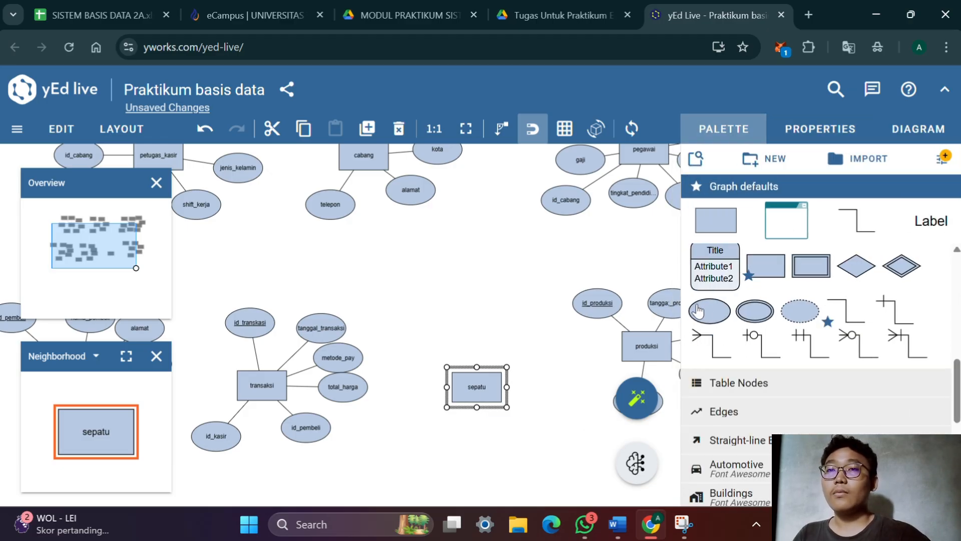
left_click_drag(699, 311, 460, 333)
left_click(541, 316)
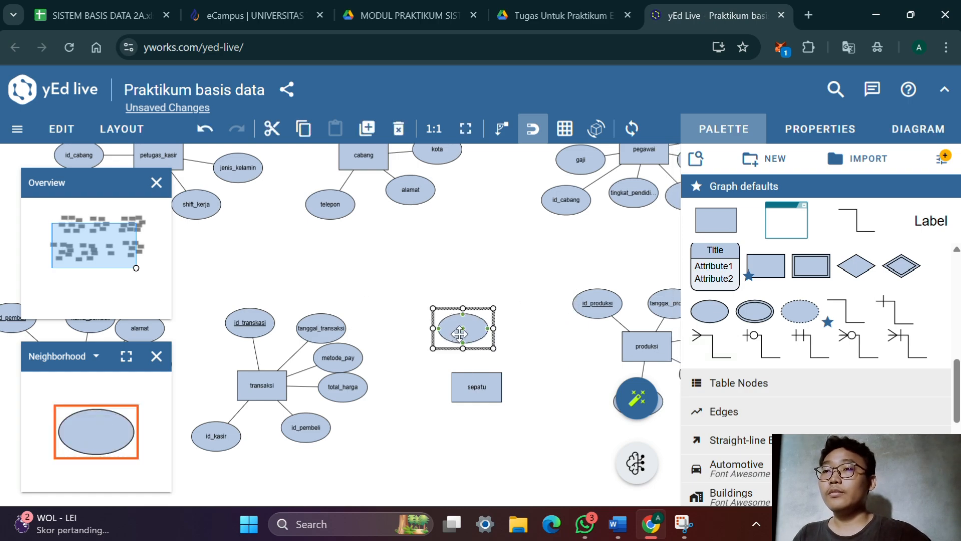
double_click(461, 332)
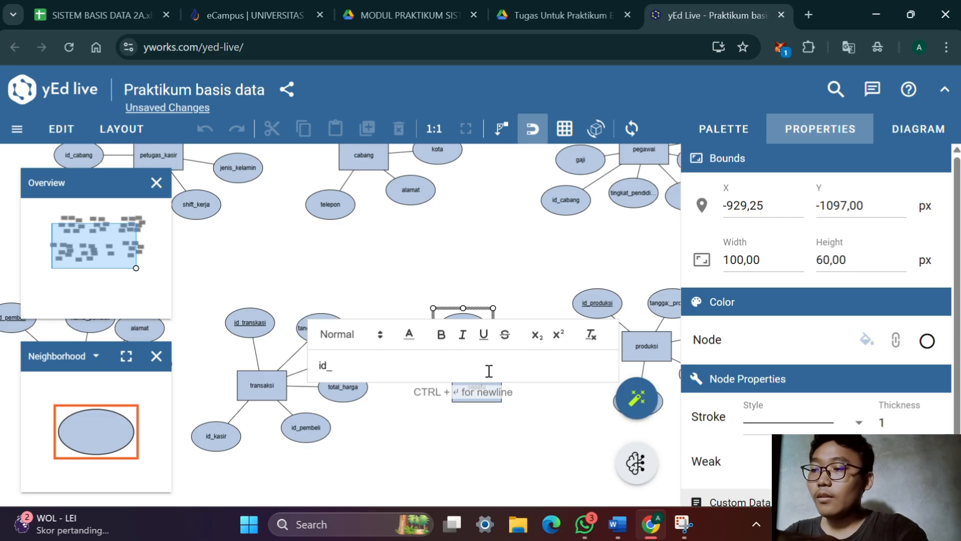
type("se[a")
key("BackSpace")
key("BackSpace")
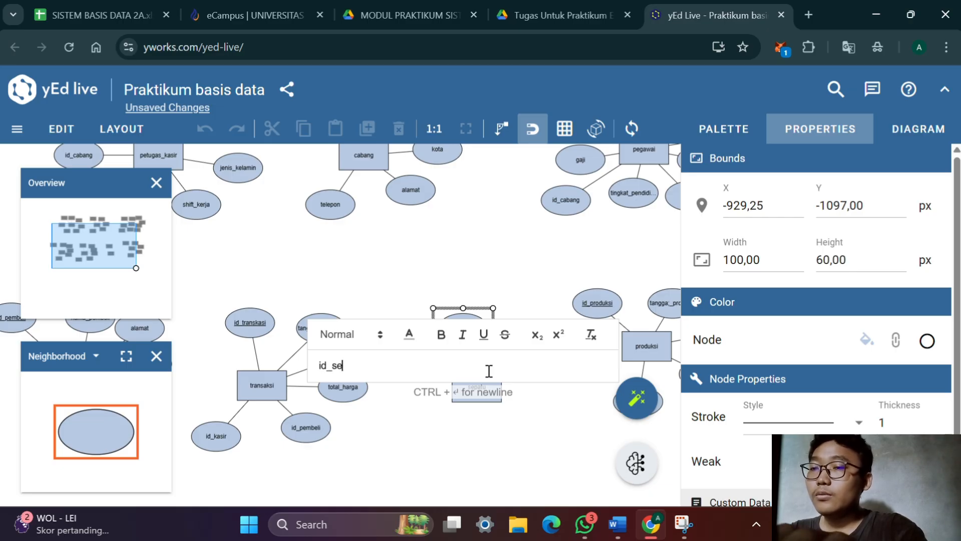
type("patu")
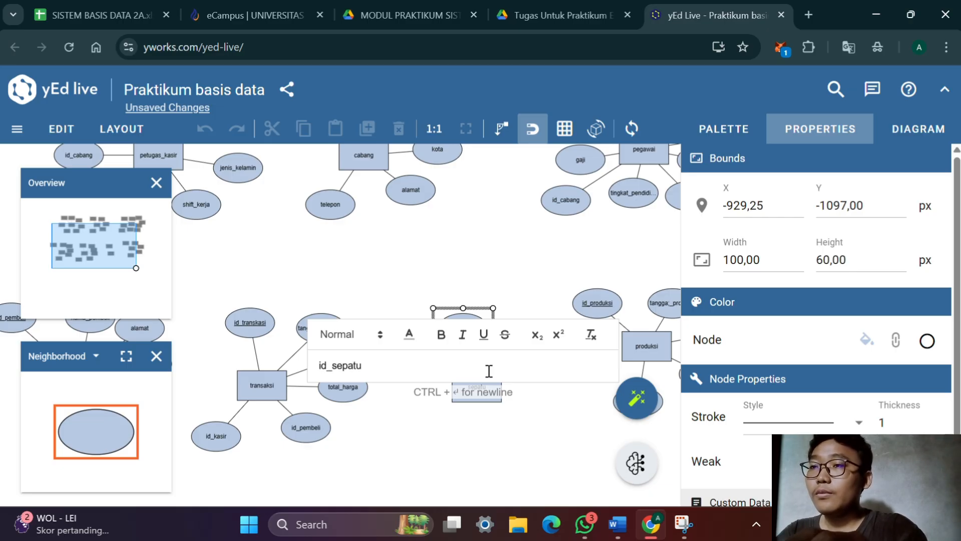
key("Return")
Set the id_sepatu label's placement to Stretch Center so it sits inside the ellipse
scroll(877, 351, "down", 5)
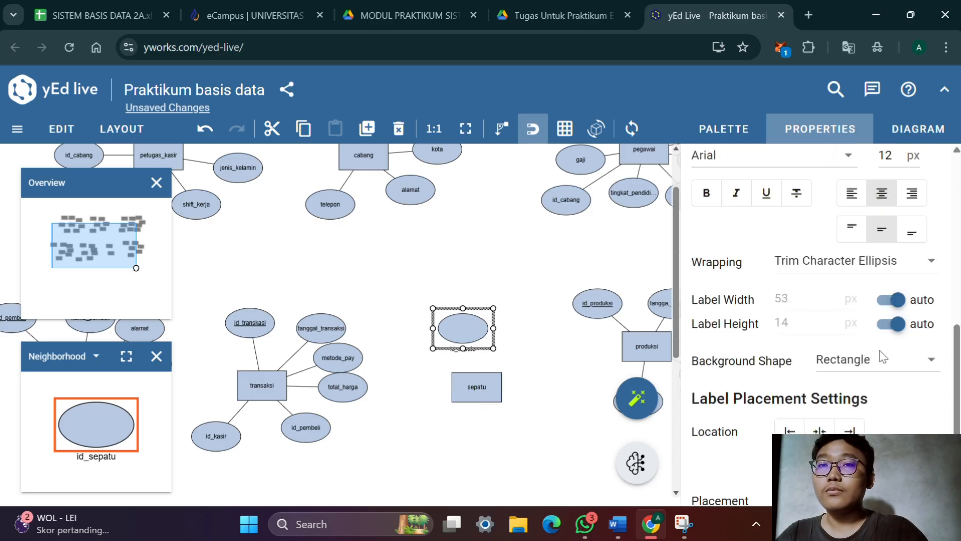
scroll(881, 355, "down", 2)
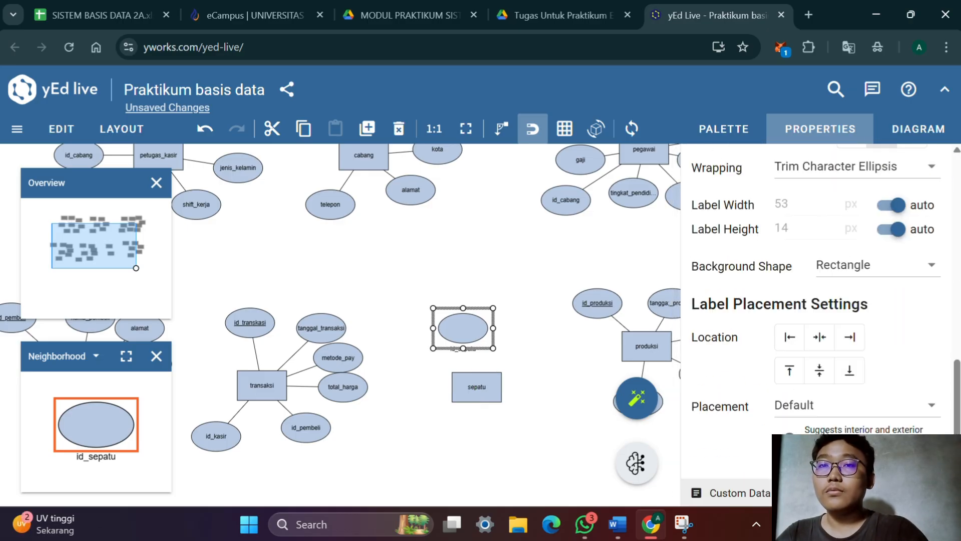
left_click(822, 420)
left_click(846, 225)
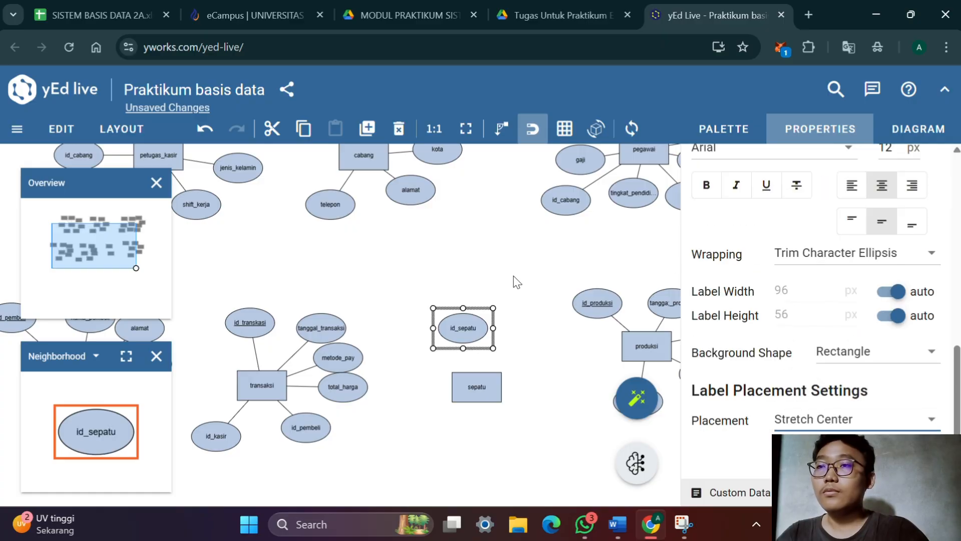
Add a second attribute ellipse beside id_sepatu, above and to the right of the sepatu entity
left_click(724, 131)
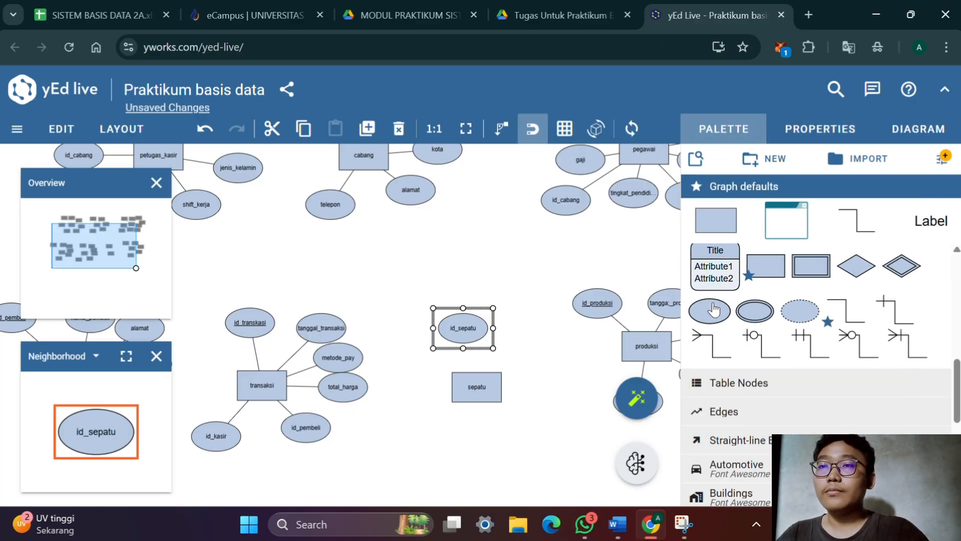
left_click_drag(709, 311, 536, 342)
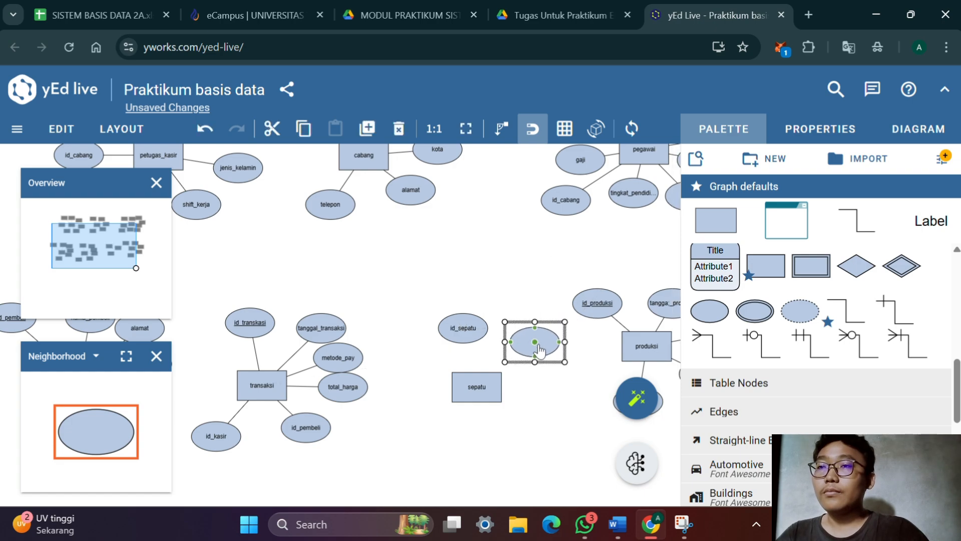
double_click(541, 352)
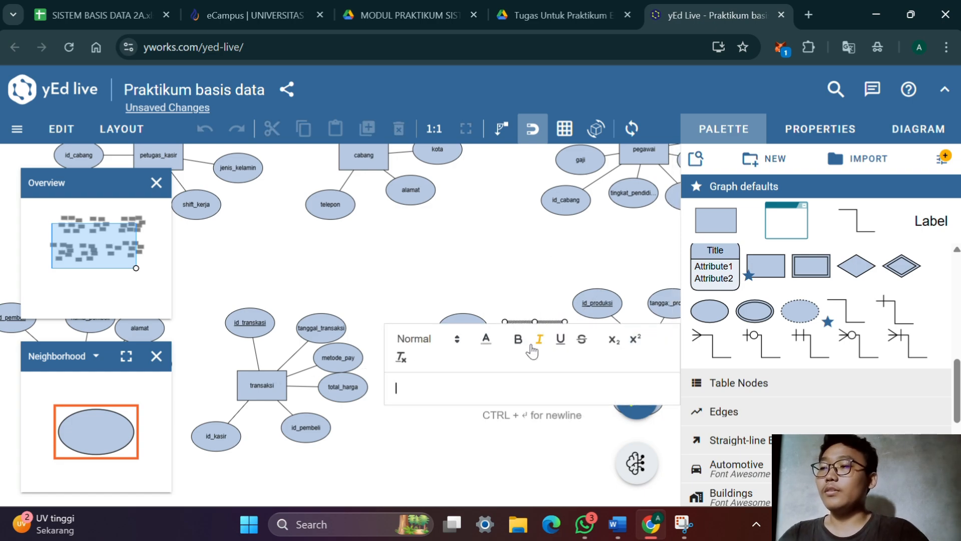
key("Escape")
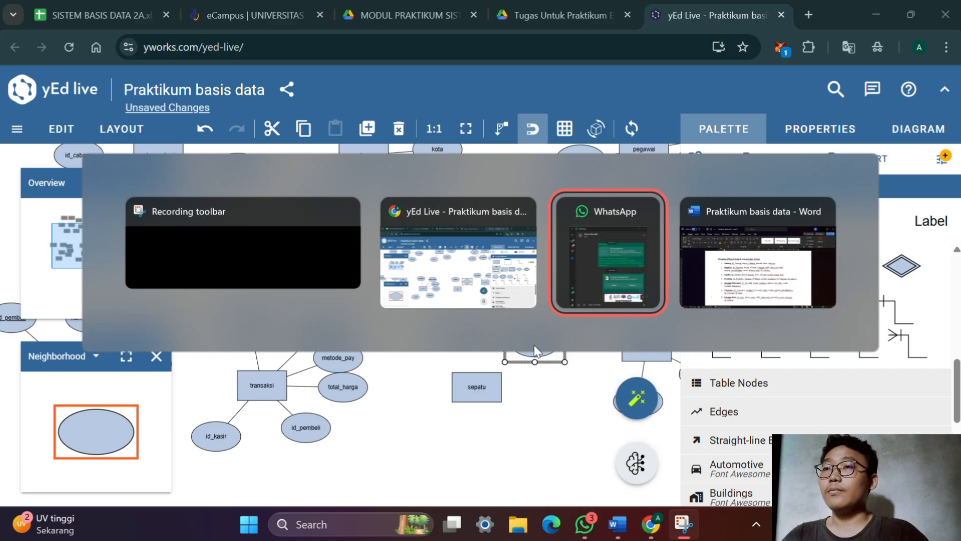
Check the attribute list of the Sepatu entity in the Word document, and return to the yEd Live diagram
key("alt+Tab")
key("alt+Tab")
key("Tab")
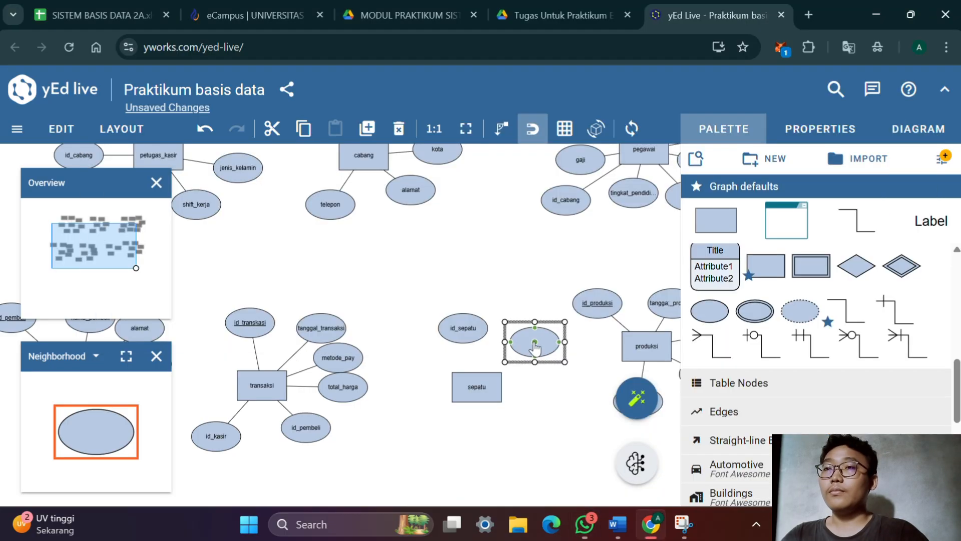
key("alt+Tab")
key("Tab")
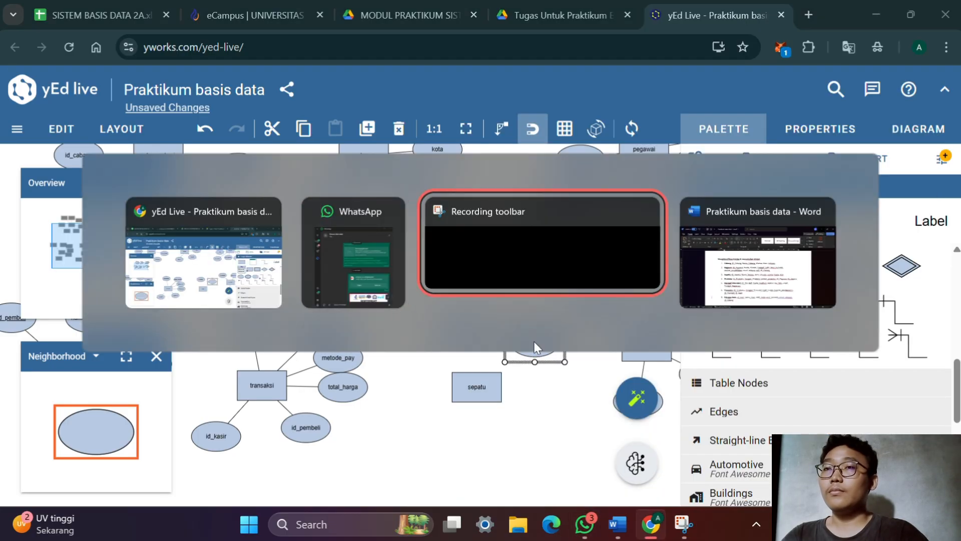
key("Tab")
key("Escape")
key("alt+Tab")
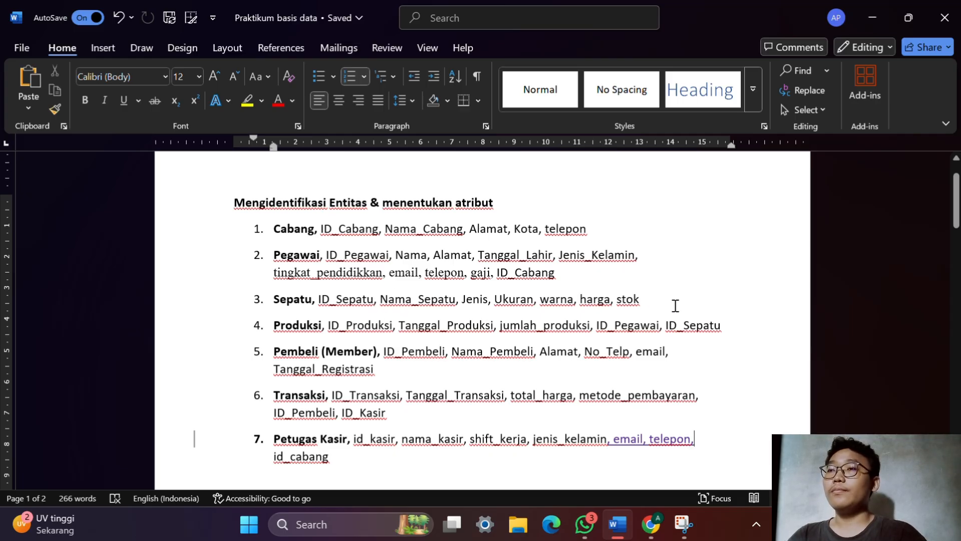
key("alt+Tab")
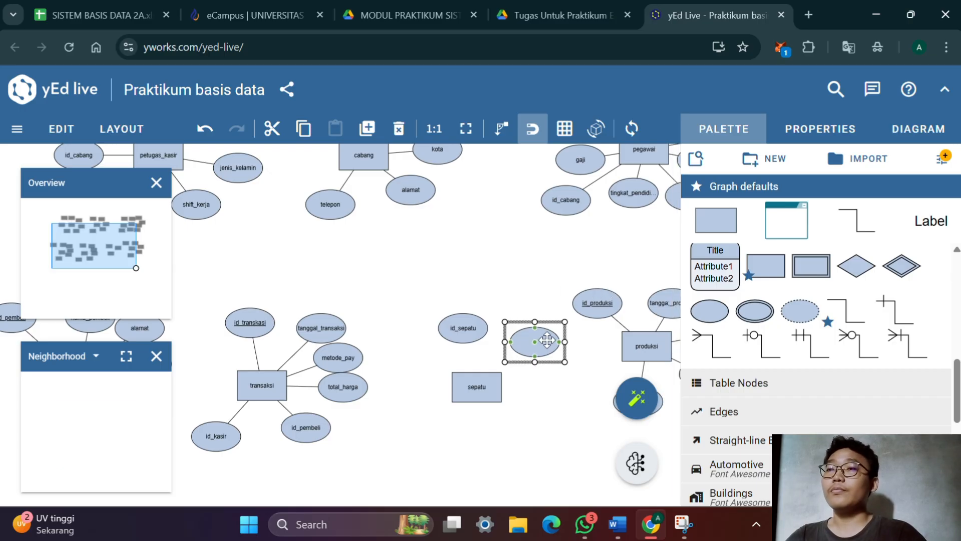
Label the empty attribute ellipse above and to the right of the sepatu entity nama_sepatu
double_click(547, 341)
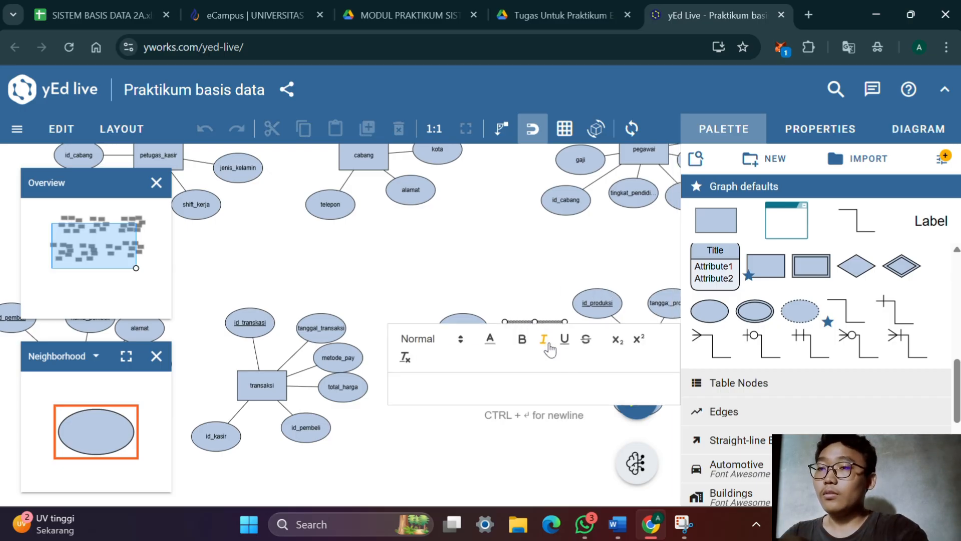
type("nama_")
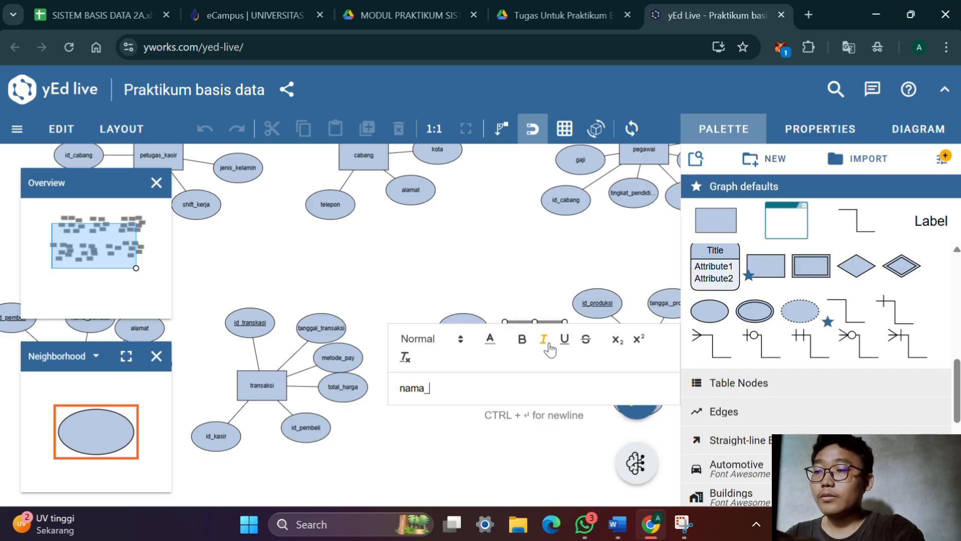
type("sepatu")
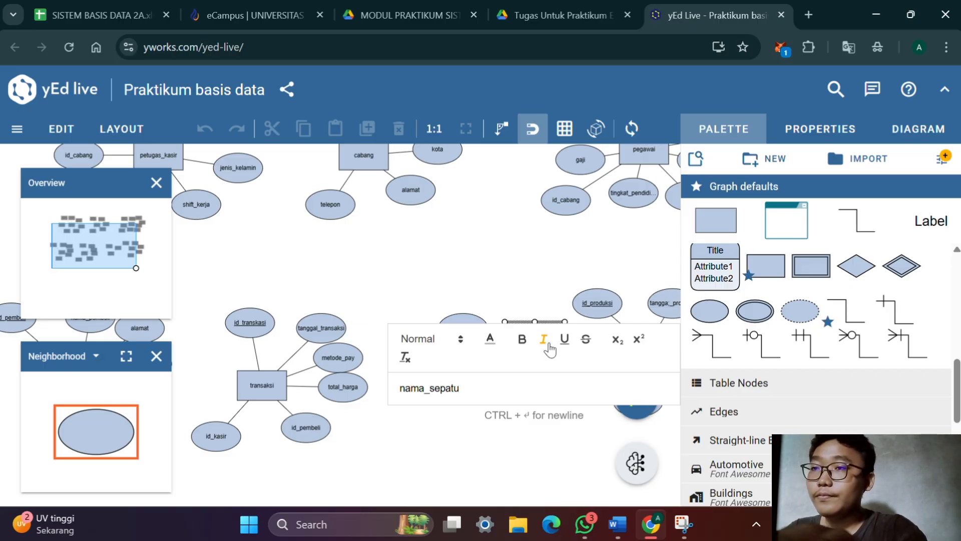
key("Return")
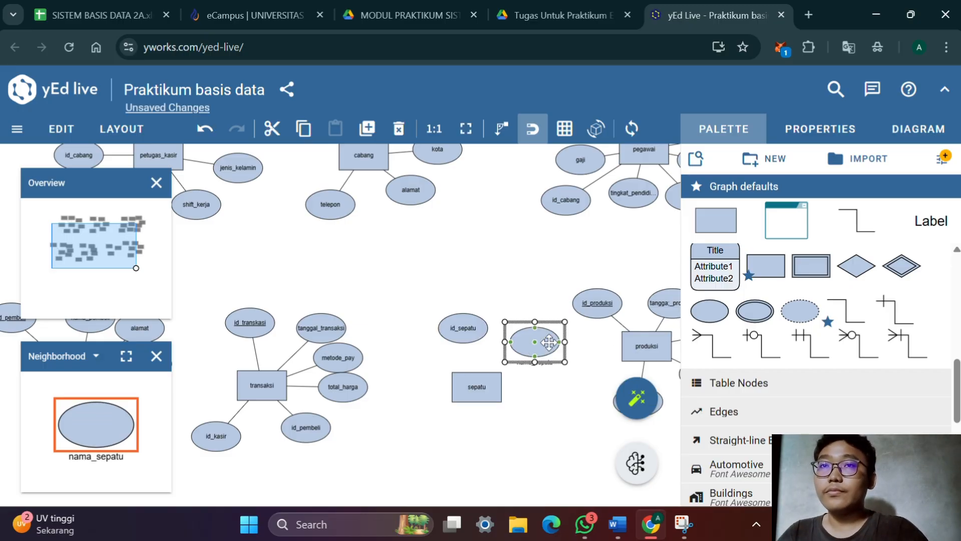
Set the nama_sepatu label's placement to Stretch Center so it sits inside the ellipse
left_click(821, 128)
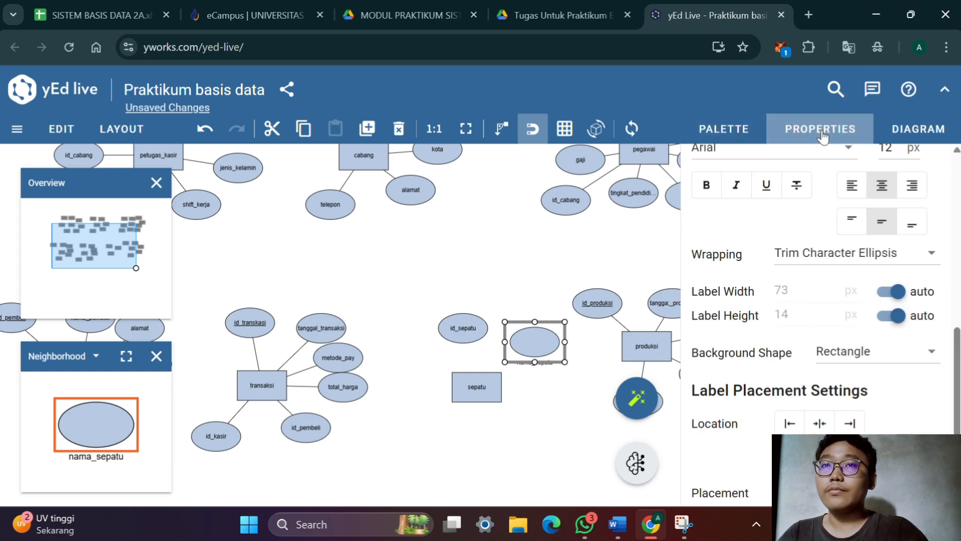
scroll(804, 240, "down", 3)
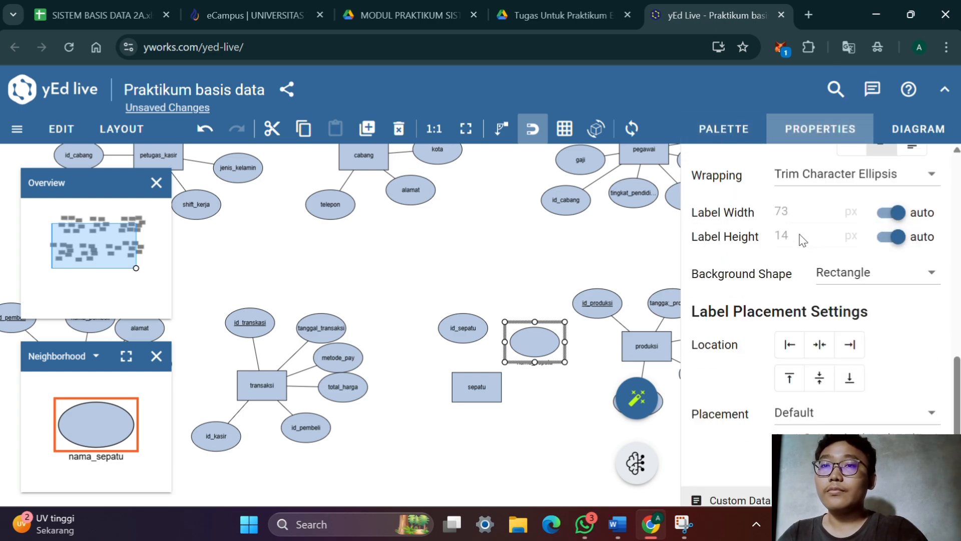
left_click(793, 403)
left_click(809, 233)
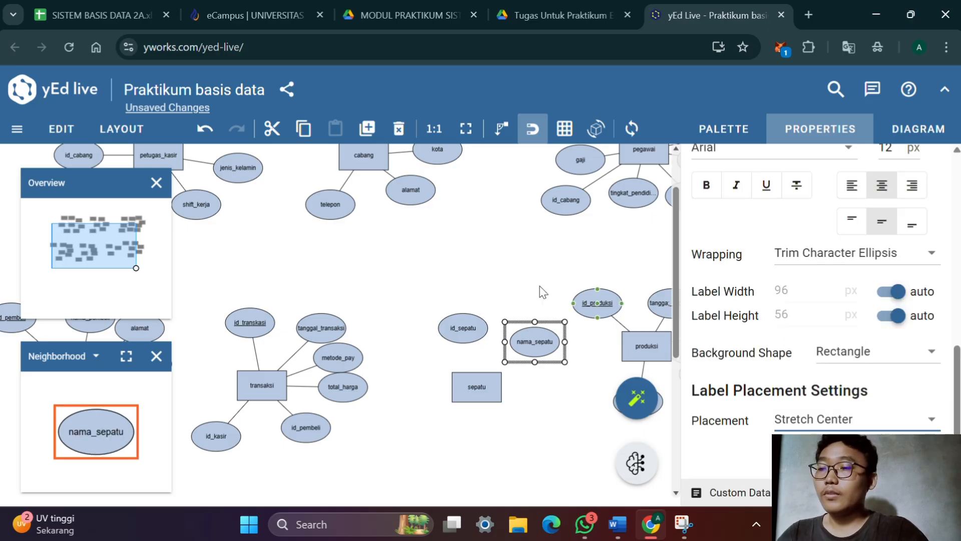
Duplicate the nama_sepatu ellipse and label the copy jensi
key("ctrl+d")
double_click(552, 352)
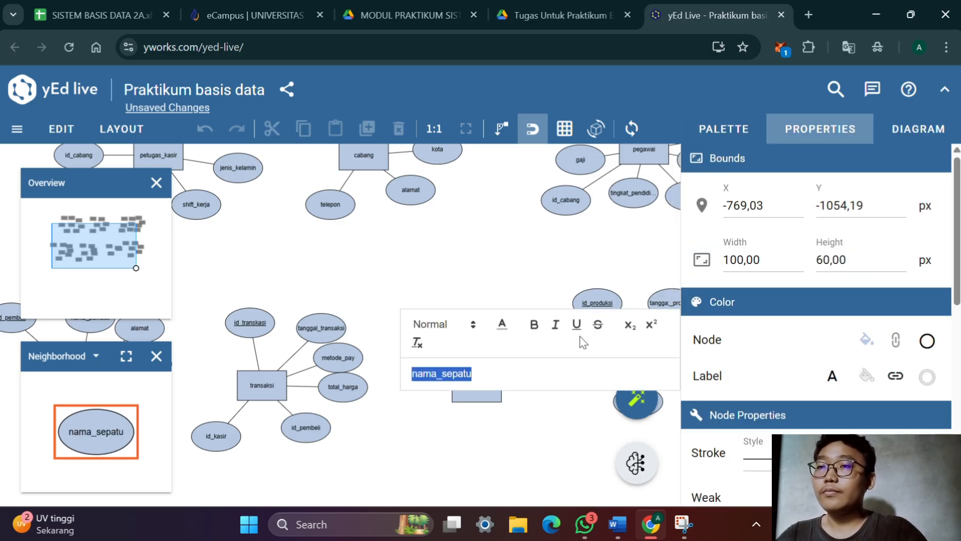
type("jen")
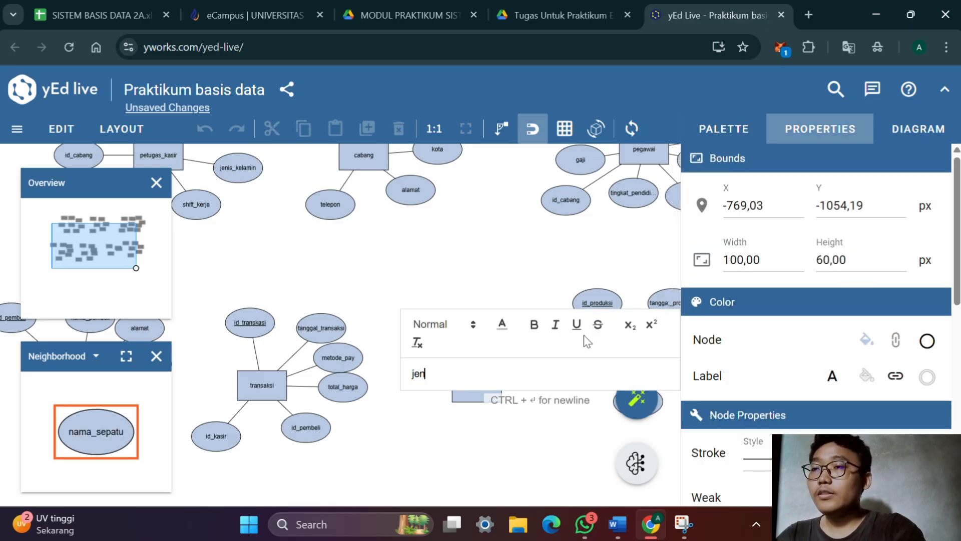
type("si")
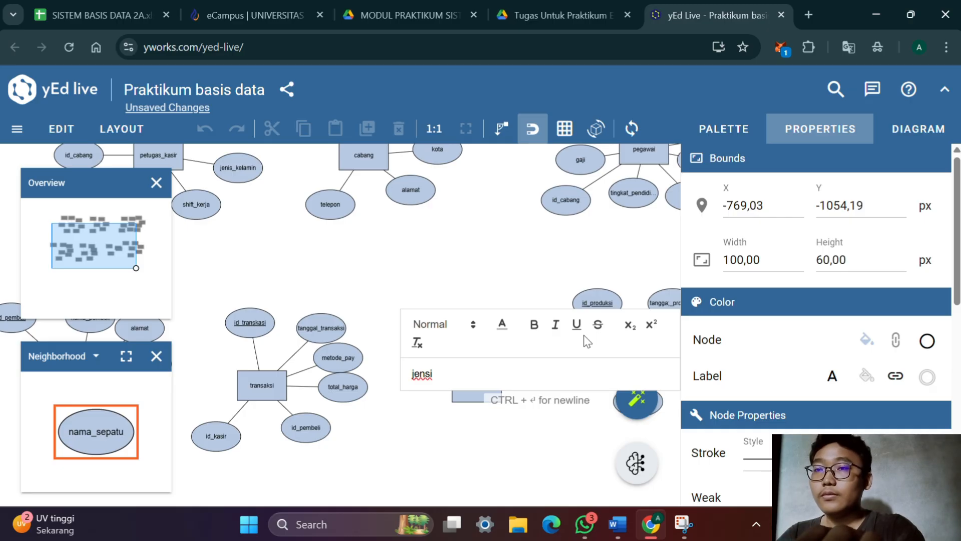
key("Return")
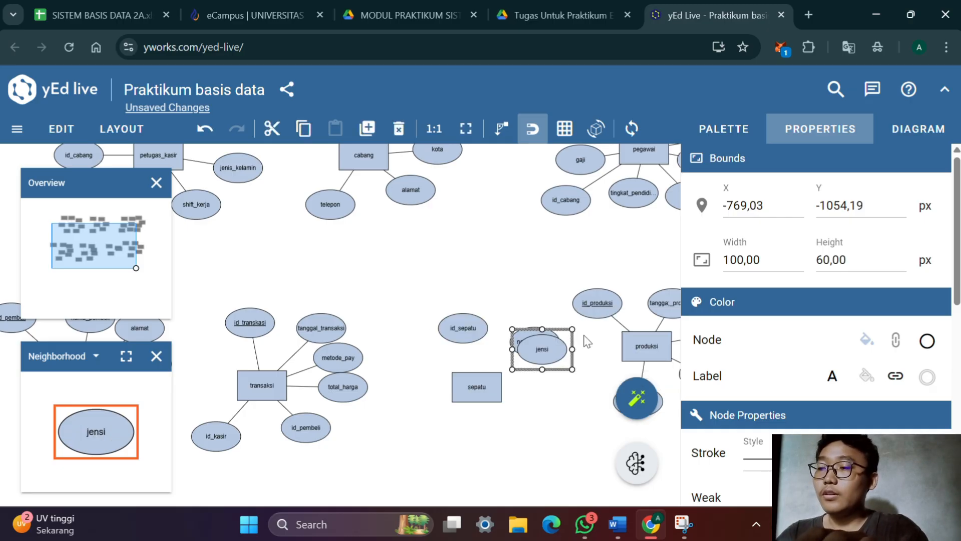
Duplicate the jensi ellipse and label the copy harga
left_click_drag(559, 350, 565, 357)
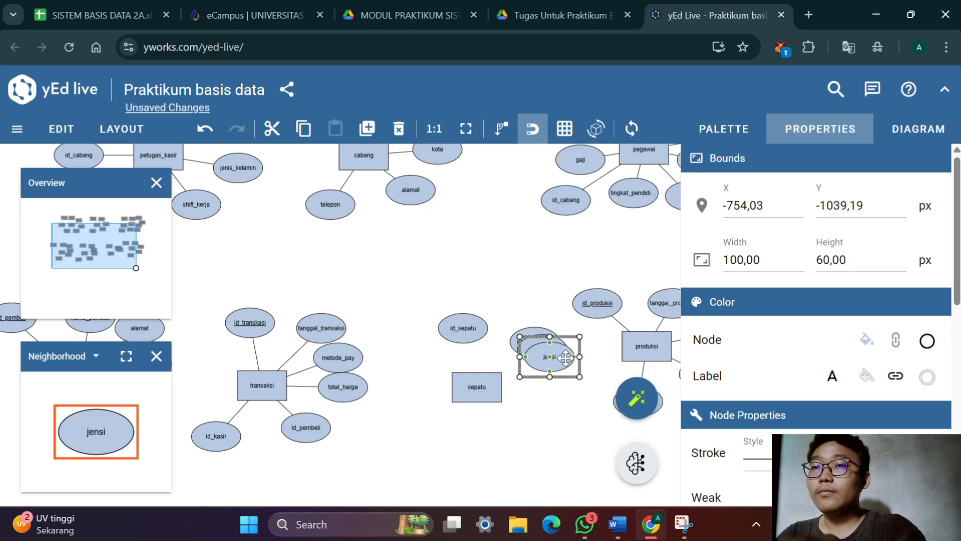
double_click(566, 357)
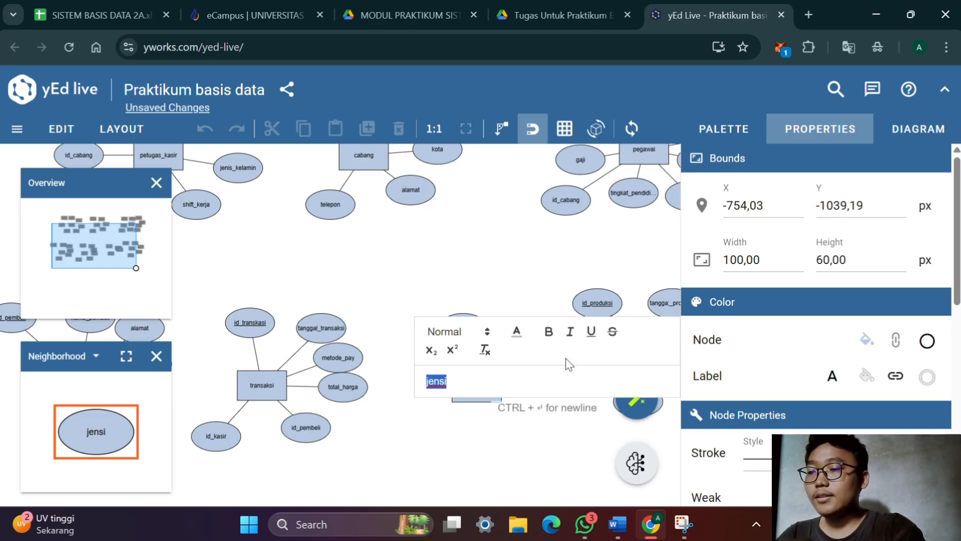
type("harga")
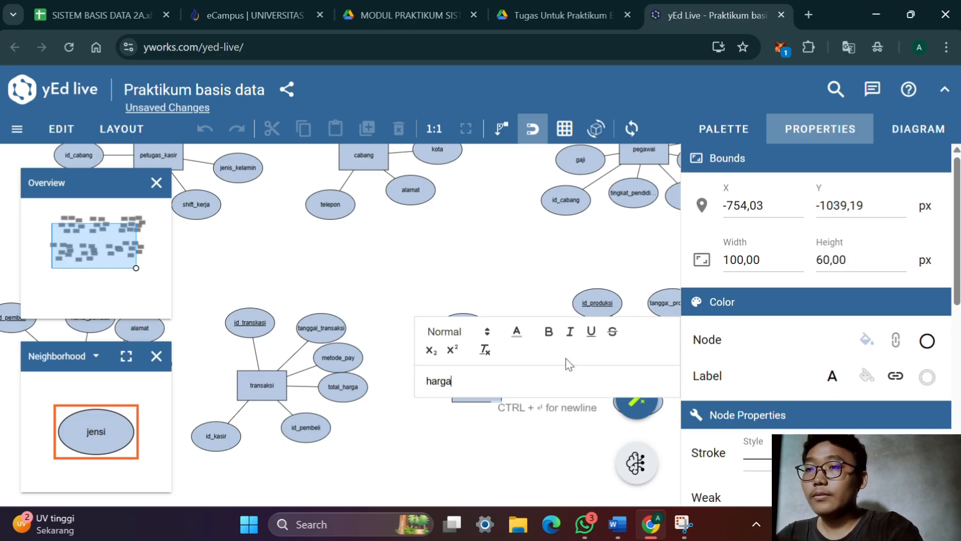
key("Return")
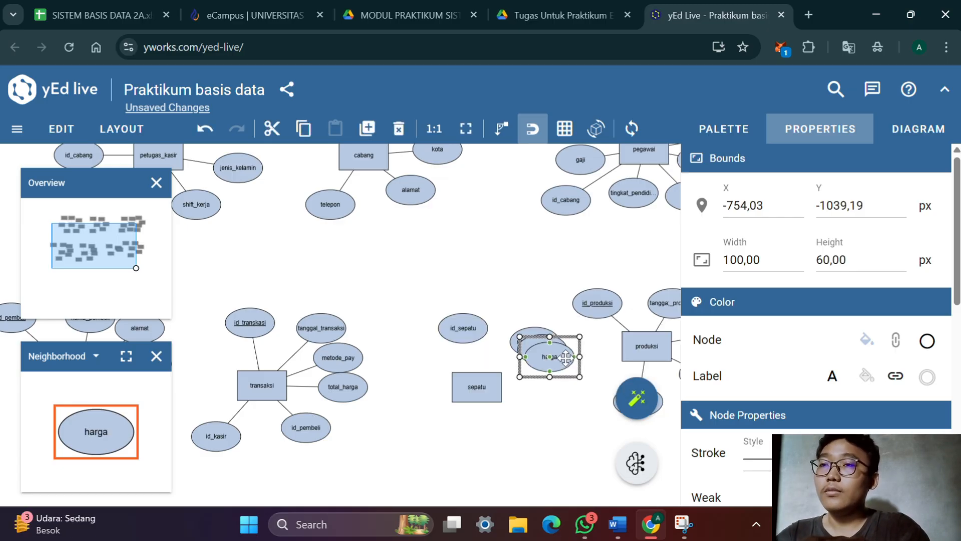
Duplicate the harga ellipse and label the copy warna
left_click_drag(566, 357, 570, 364)
double_click(570, 364)
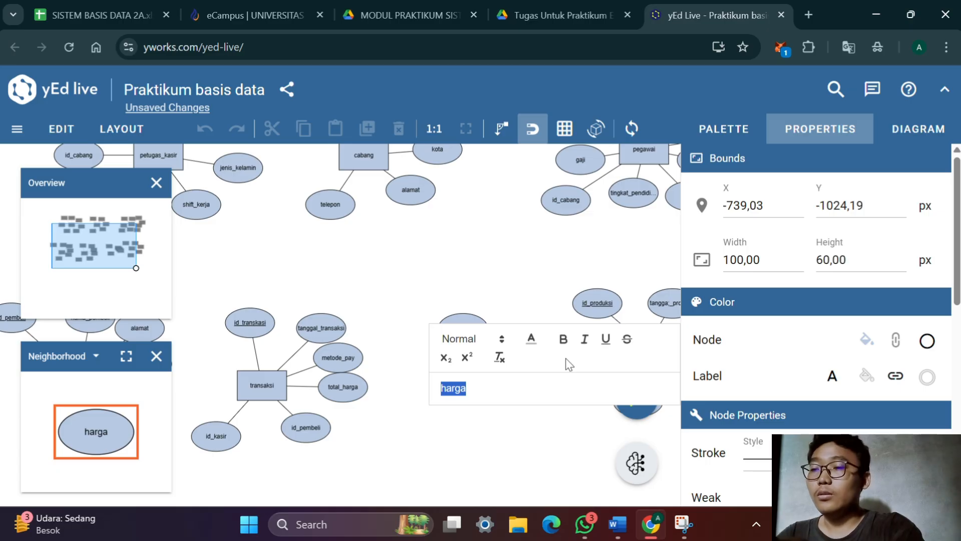
type("war")
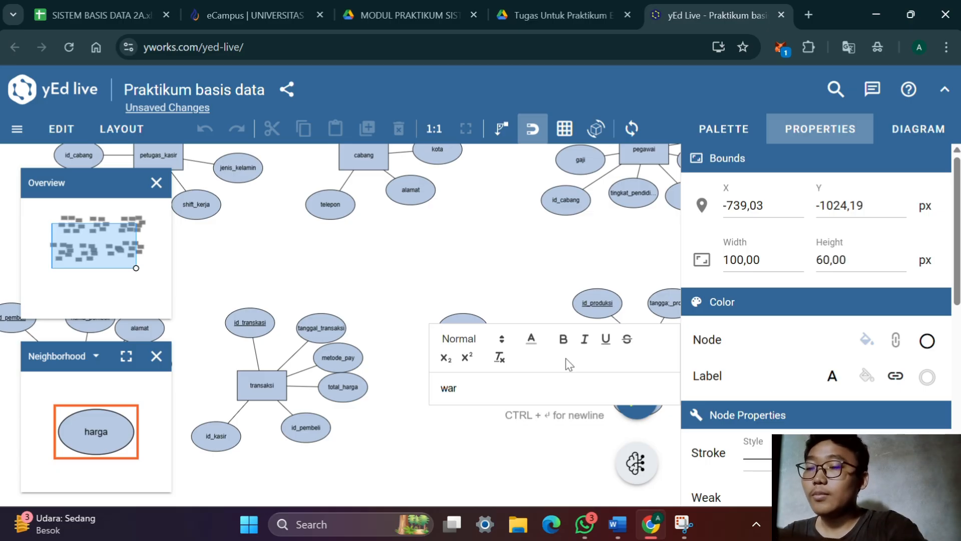
type("na")
key("Return")
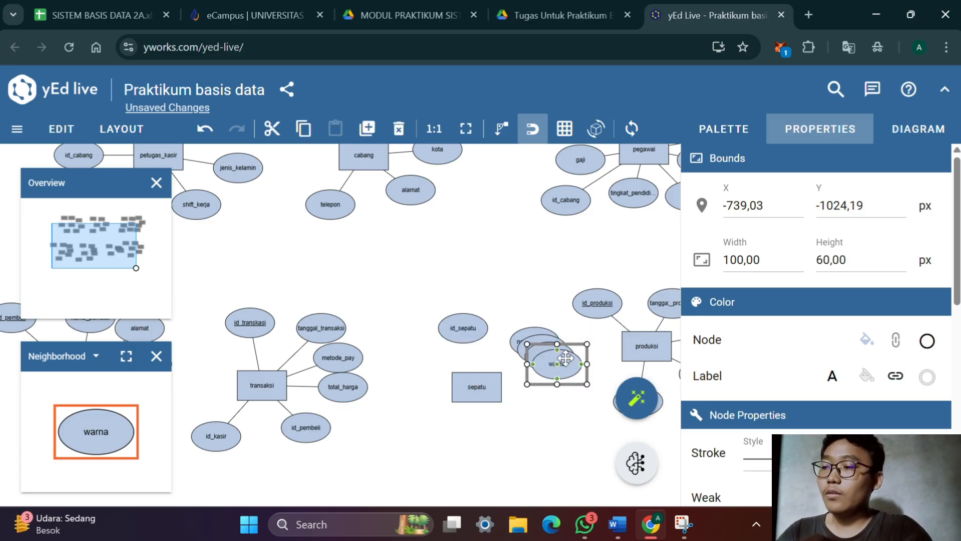
Duplicate the warna ellipse and label the copy ukuran
left_click_drag(566, 358, 566, 359)
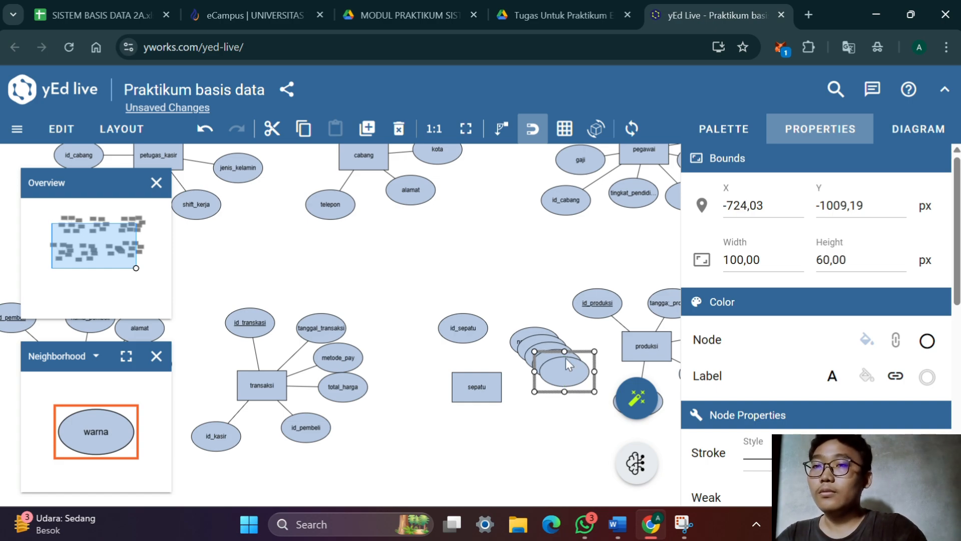
double_click(567, 359)
type("ukur")
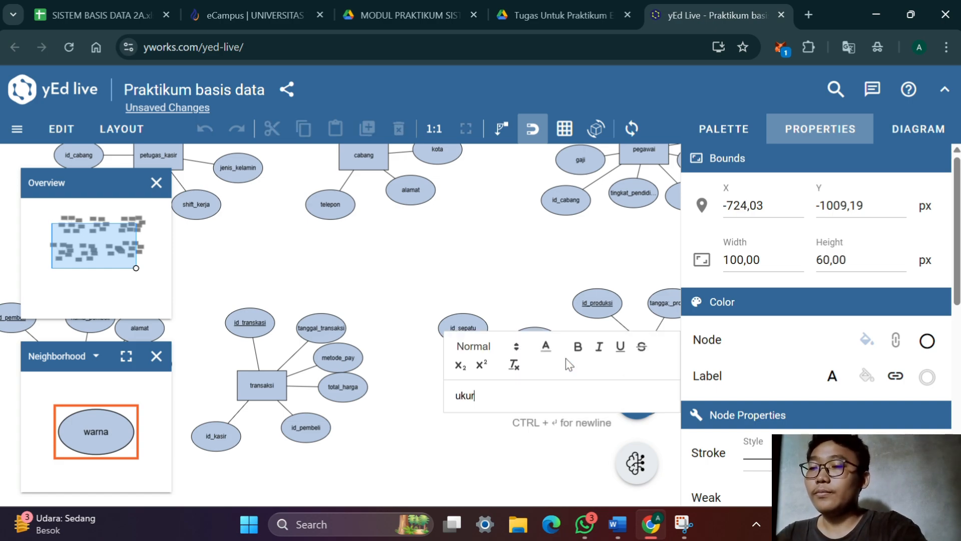
type("an")
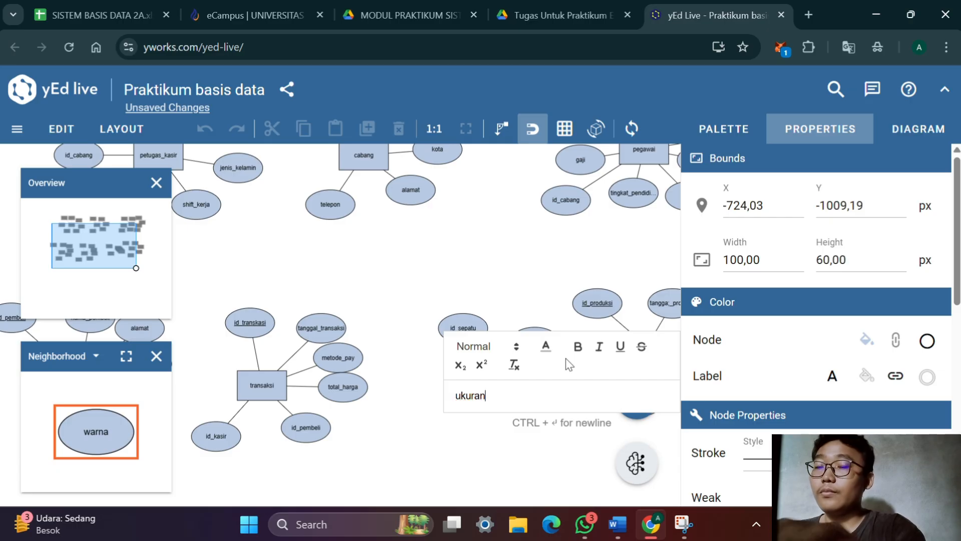
key("Return")
Duplicate the ukuran ellipse, label the copy stok, and check the Sepatu attribute list in the Word document before returning to yEd Live
key("ctrl+d")
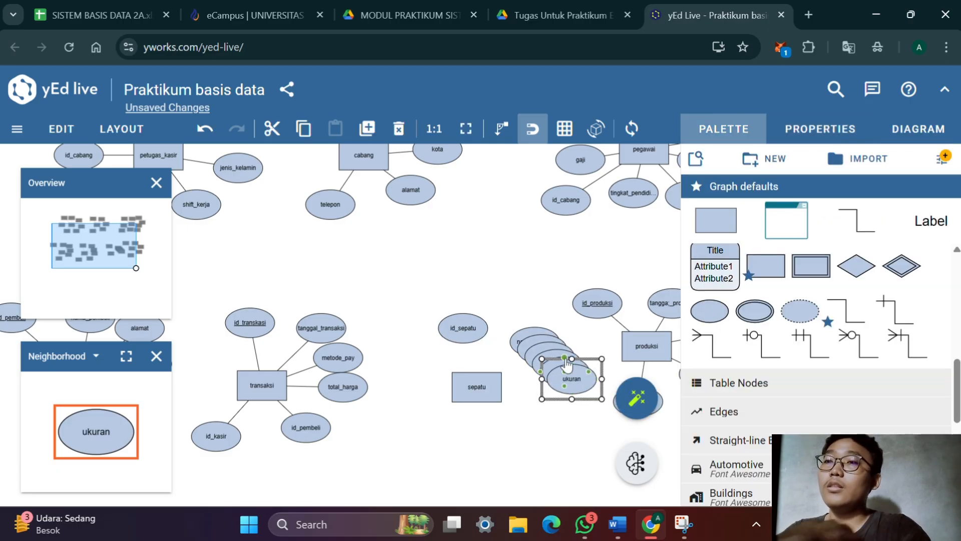
double_click(575, 381)
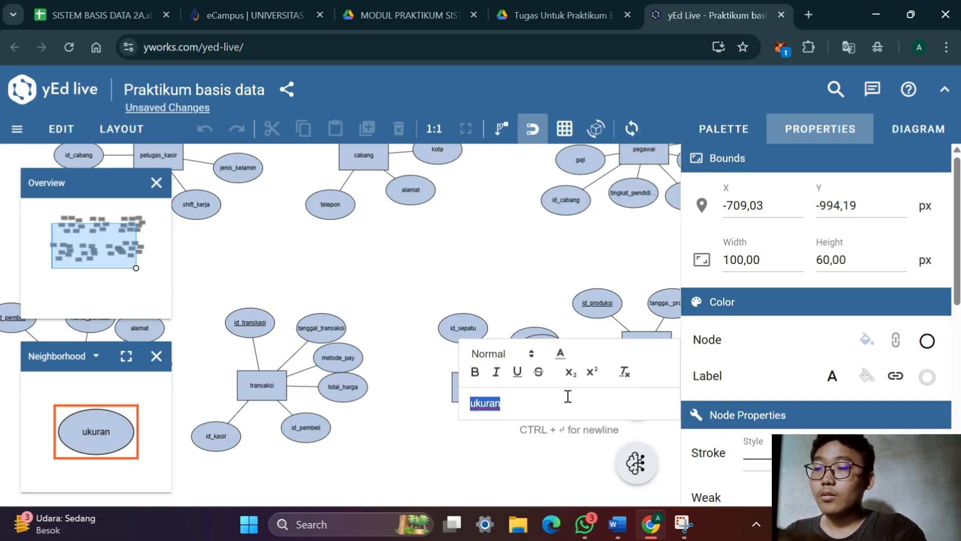
type("stok")
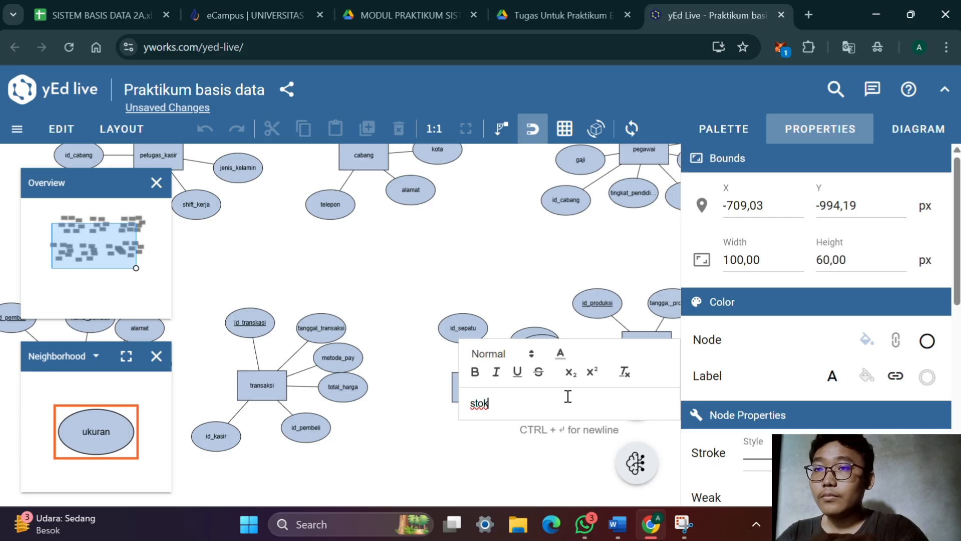
key("Return")
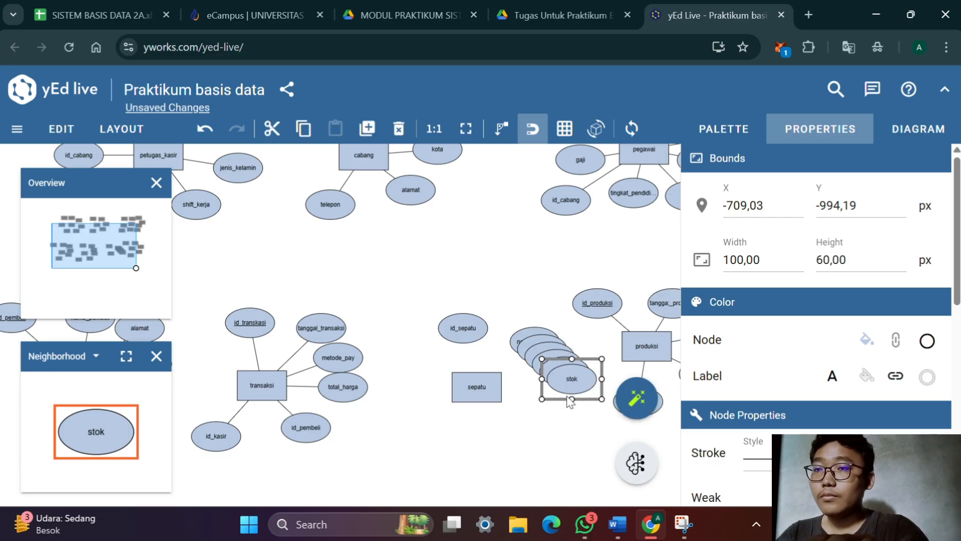
key("alt+Tab")
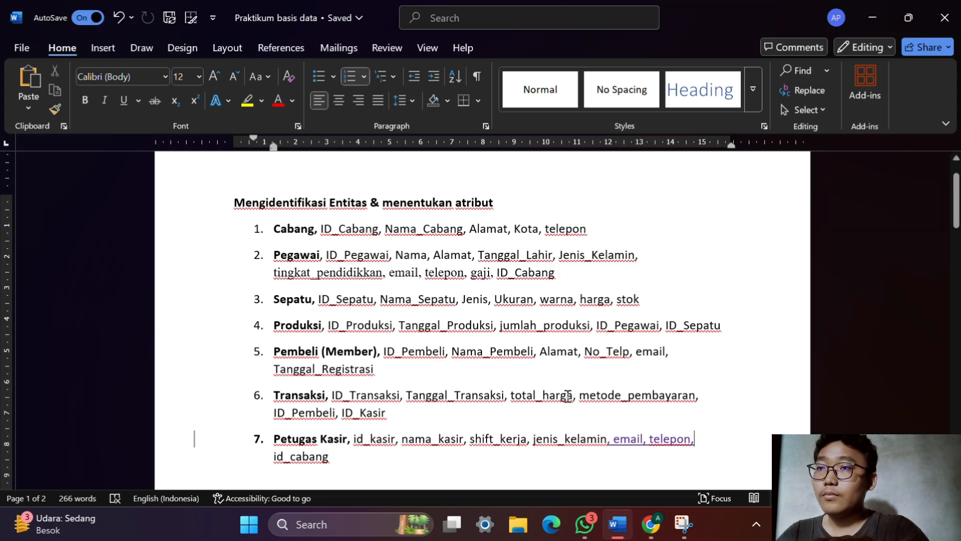
key("alt+Tab")
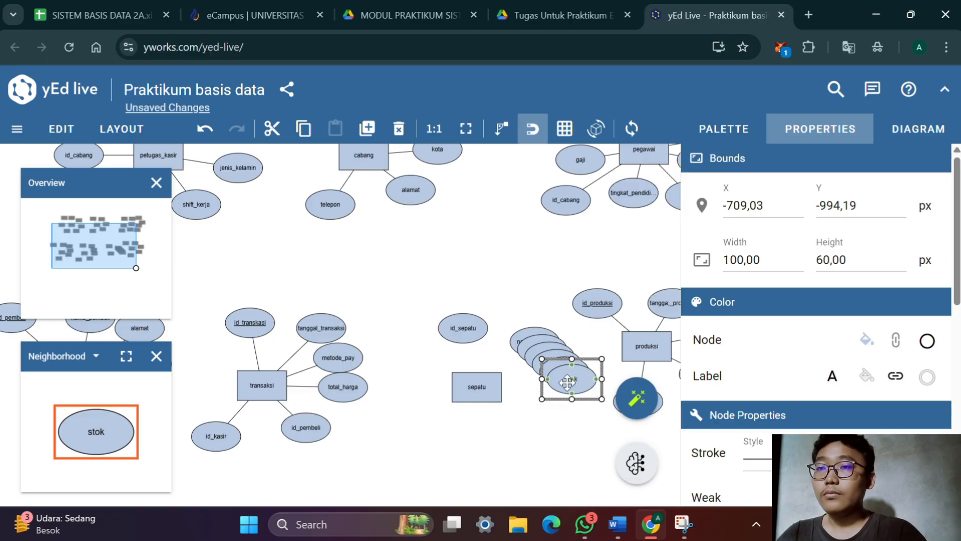
Spread the stacked ellipses around the sepatu entity: stok and ukuran below it, warna and harga to its right, nama_sepatu above right
left_click_drag(562, 389, 428, 455)
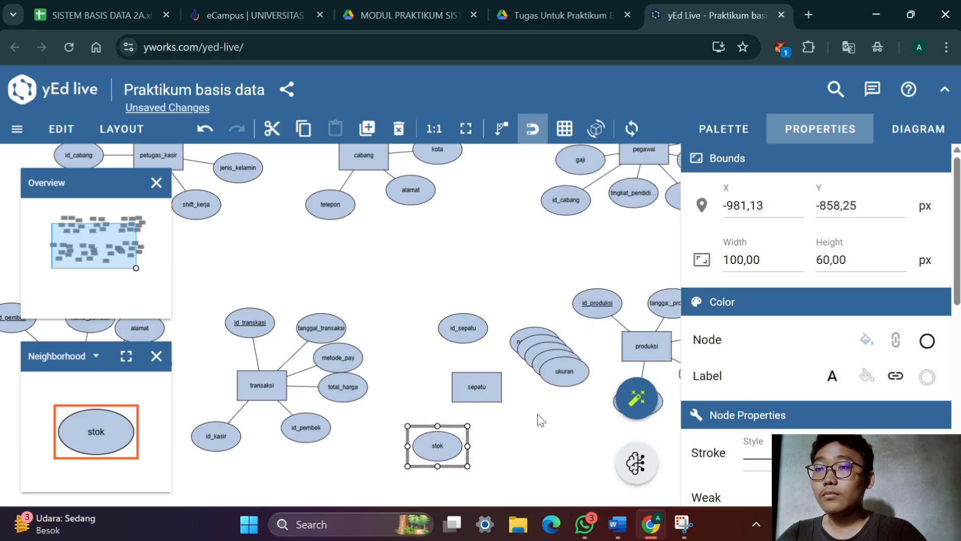
left_click_drag(569, 380, 514, 455)
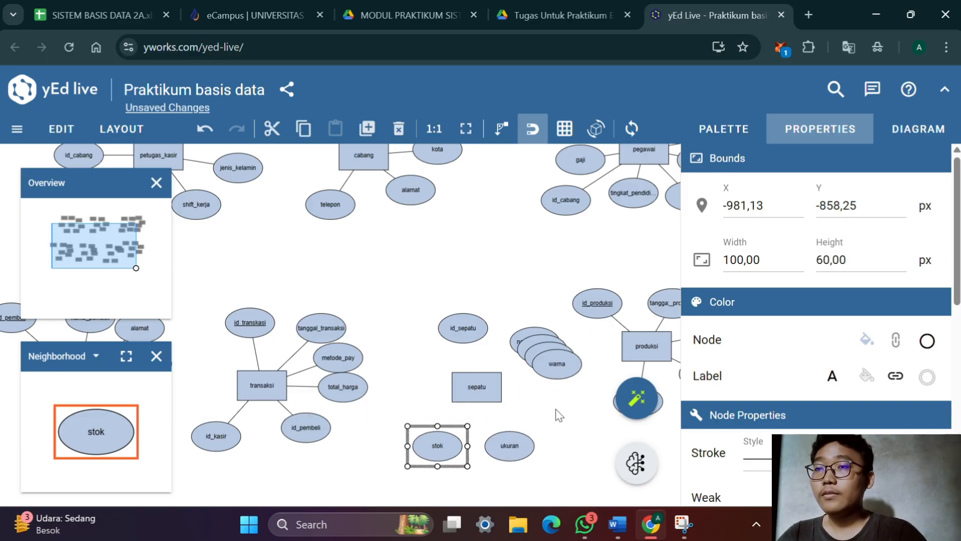
left_click_drag(568, 379, 566, 408)
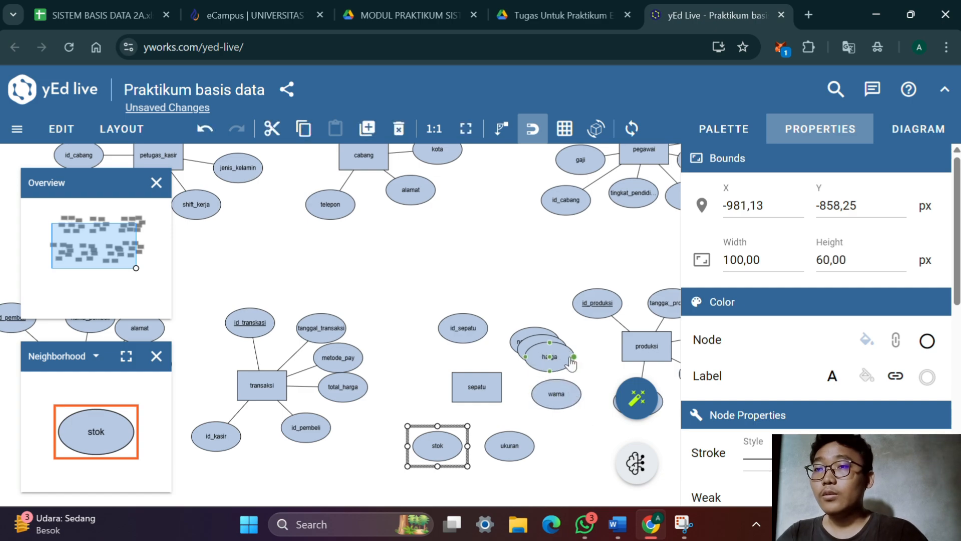
left_click_drag(518, 337, 514, 327)
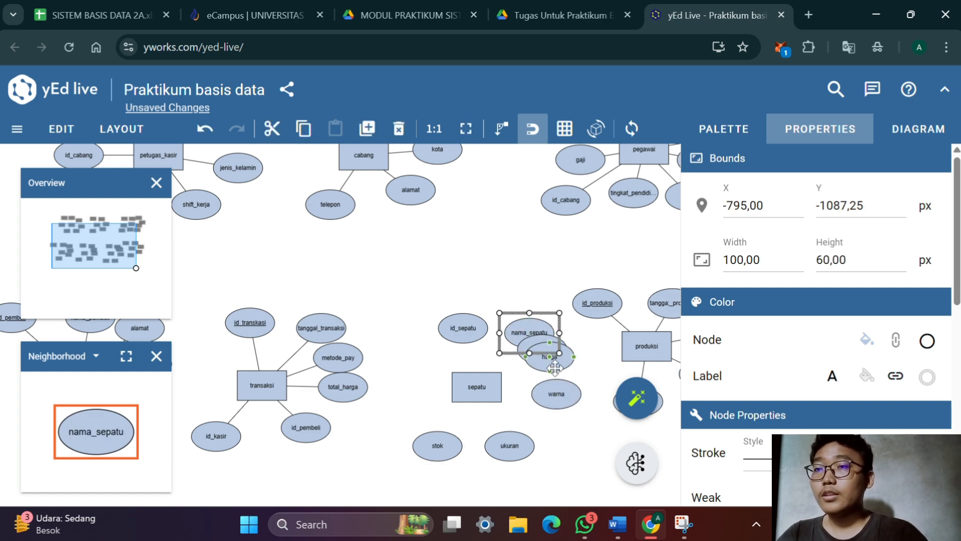
left_click_drag(570, 362, 578, 373)
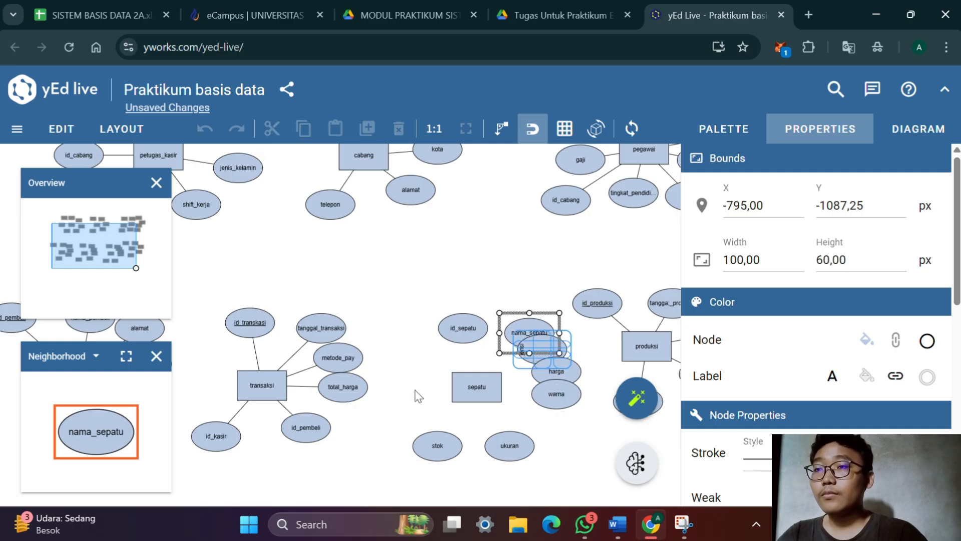
key("ctrl+z")
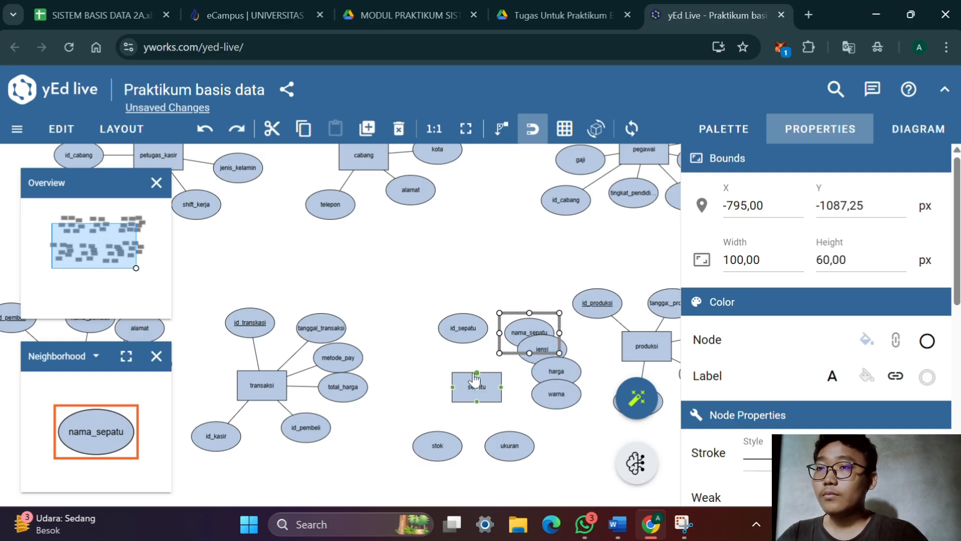
Move the stok ellipse directly left of the sepatu entity and the ukuran ellipse directly beneath it
left_click_drag(454, 446, 444, 387)
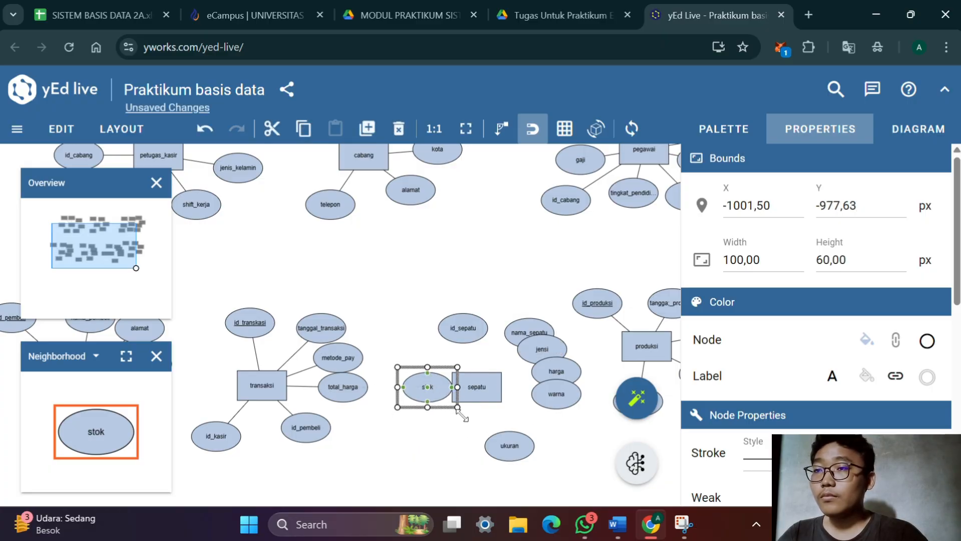
left_click_drag(521, 451, 480, 450)
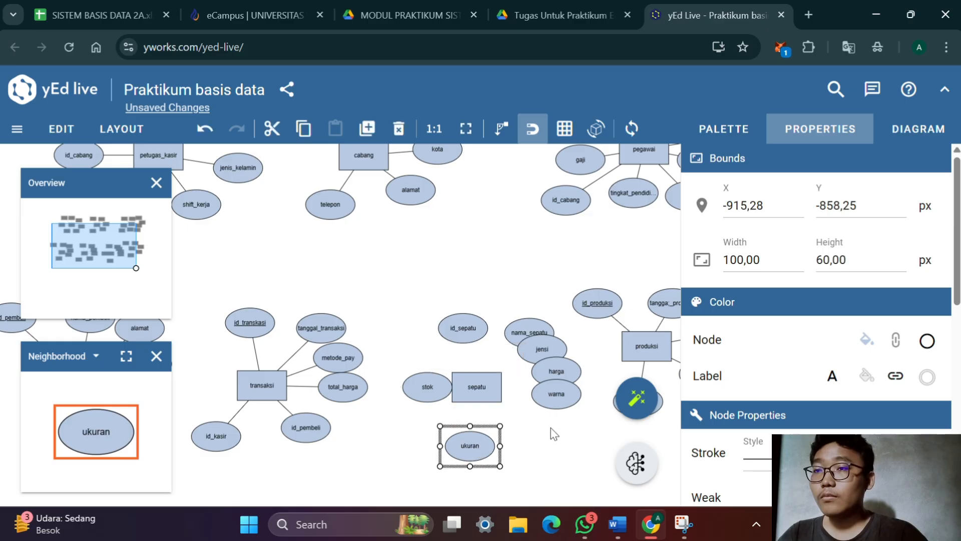
Space out the ellipses around sepatu: warna below right, harga and jensi on the right, id_sepatu and nama_sepatu side by side above
left_click_drag(561, 405, 531, 432)
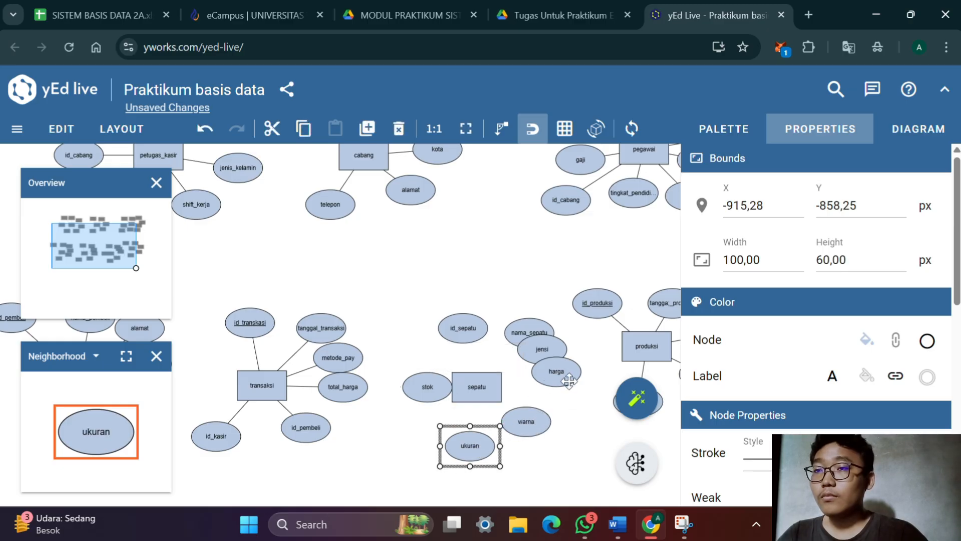
left_click_drag(569, 376, 571, 397)
left_click_drag(558, 353, 573, 366)
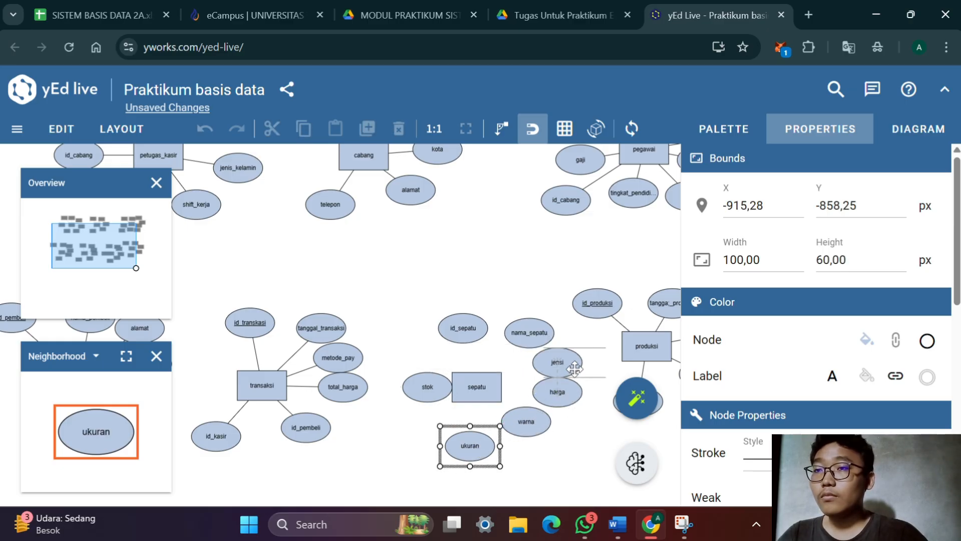
left_click(470, 335)
mouse_move(470, 335)
left_mouse_down()
mouse_move(454, 340)
mouse_move(488, 337)
mouse_move(473, 337)
left_mouse_up()
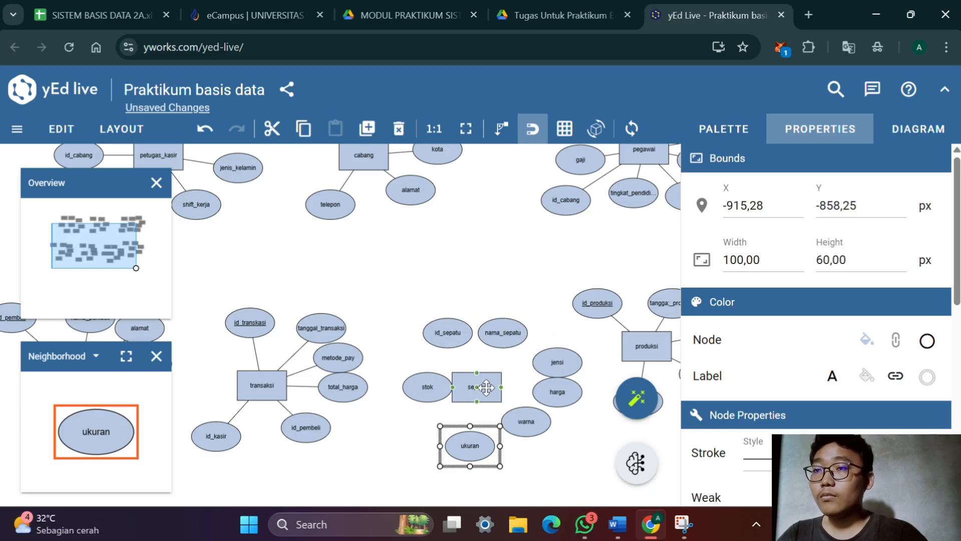
Shift the sepatu entity right into the centre of its ellipses, raise jensi, and move ukuran up to just below stok
left_click_drag(484, 387, 505, 381)
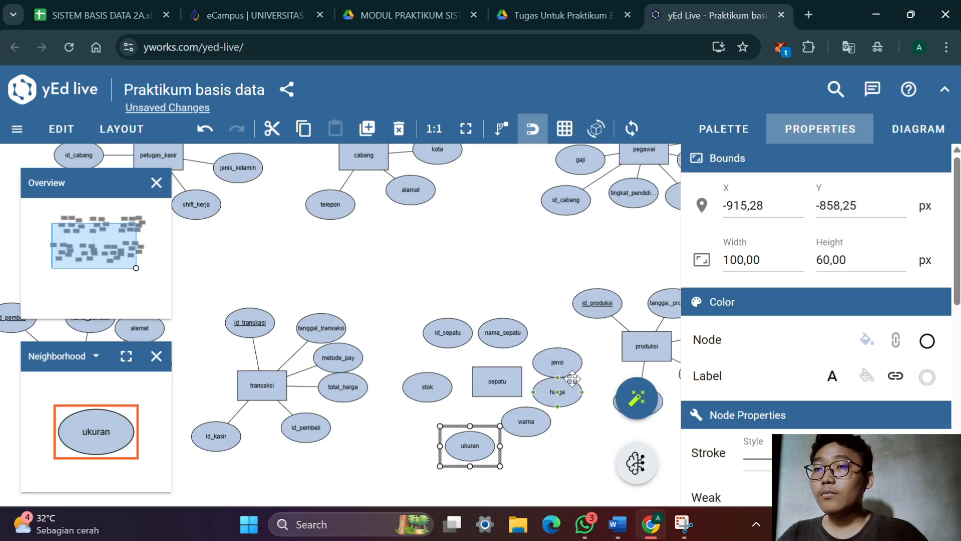
left_click_drag(574, 368, 574, 356)
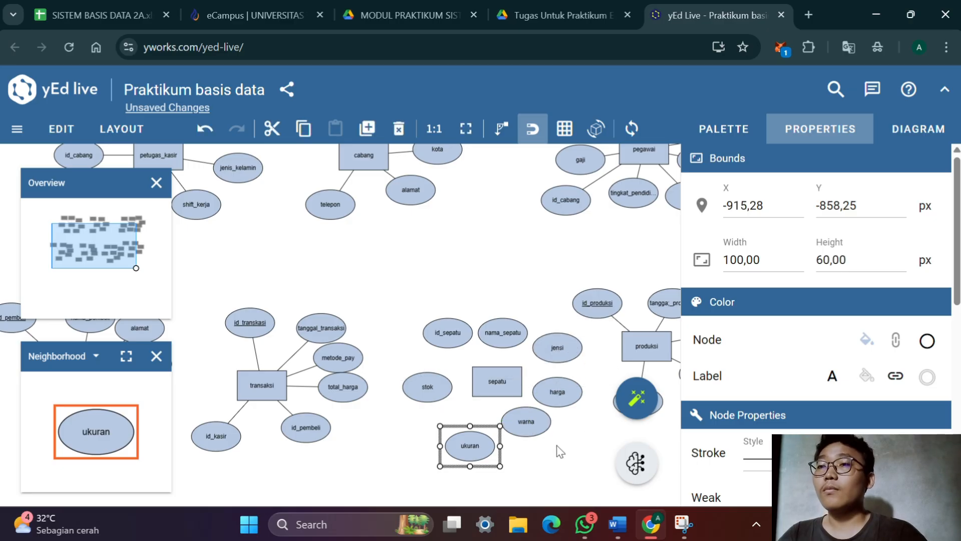
left_click_drag(481, 440, 460, 424)
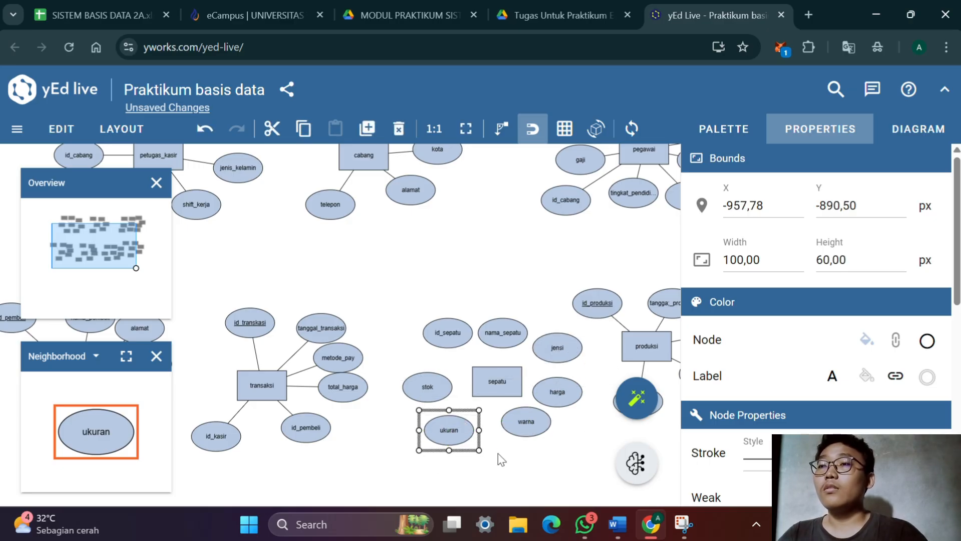
left_click(511, 467)
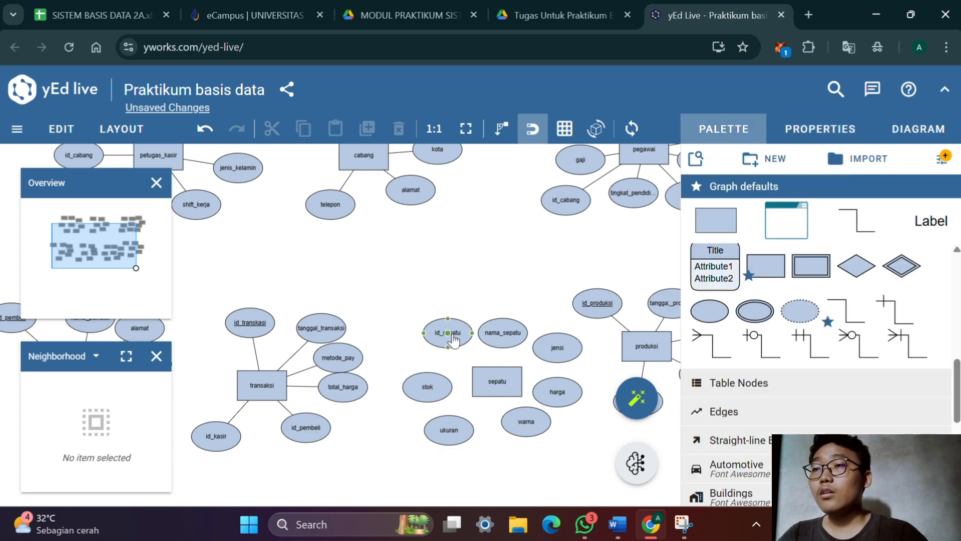
Connect the id_sepatu, nama_sepatu, jensi and harga ellipses to the sepatu entity
left_click_drag(453, 339, 492, 379)
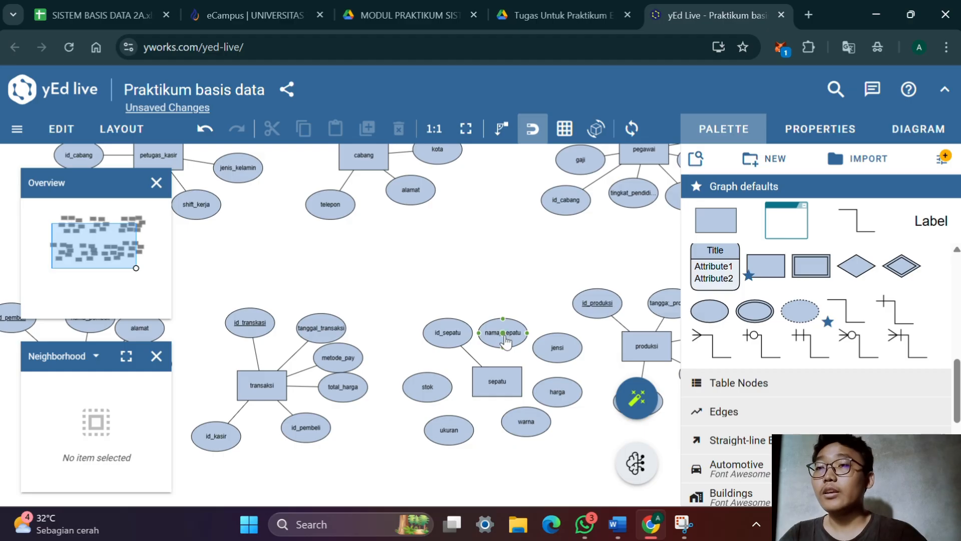
left_click_drag(504, 342, 498, 377)
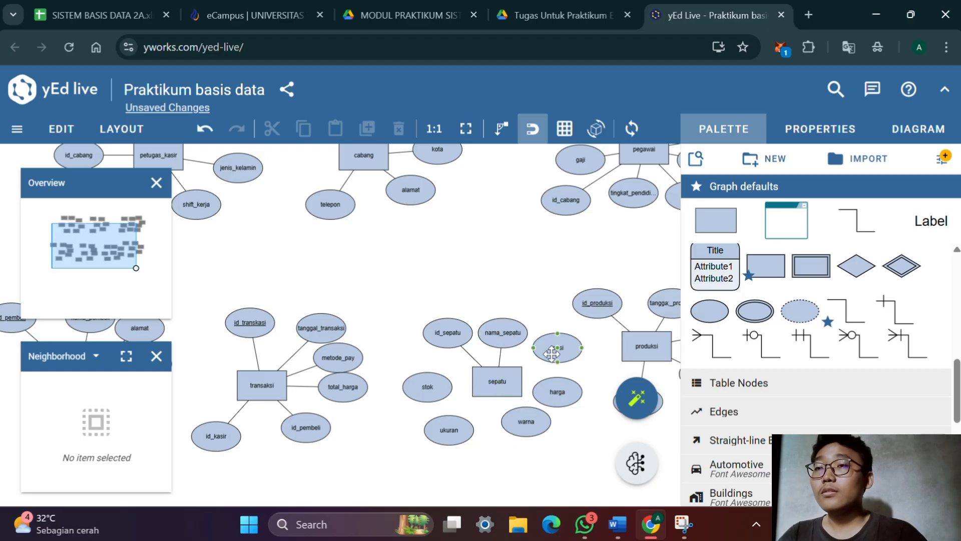
left_click_drag(558, 351, 500, 383)
left_click(570, 401)
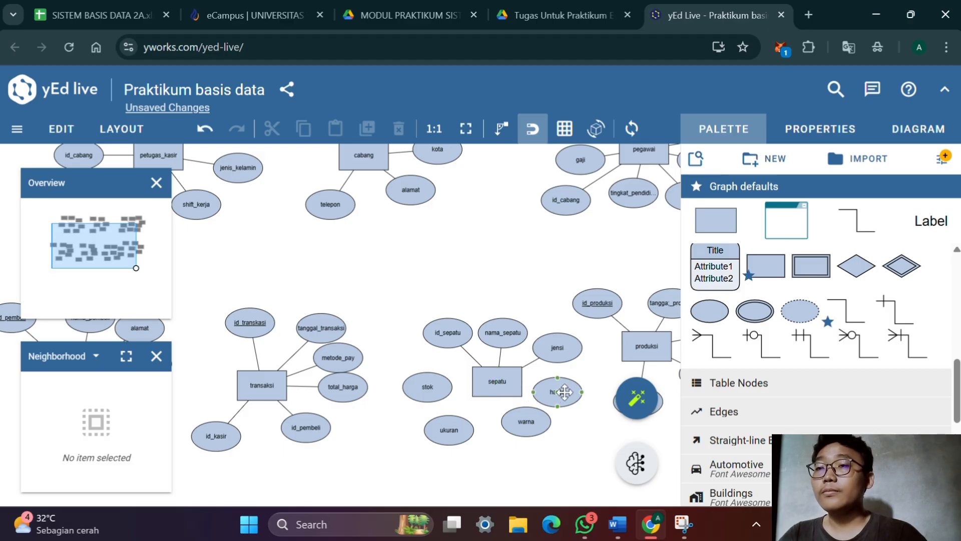
left_click_drag(564, 392, 494, 382)
Connect the warna, ukuran and stok ellipses to the sepatu entity
left_click(524, 430)
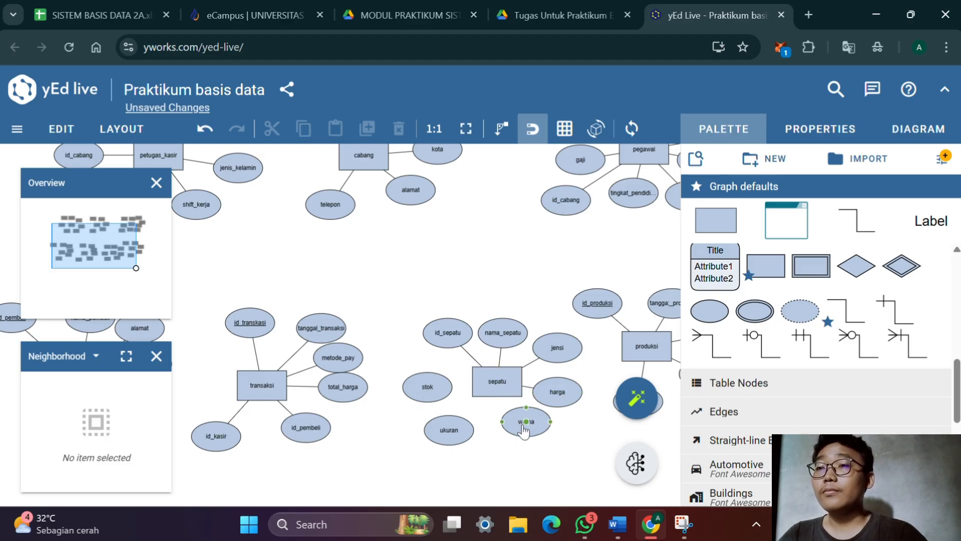
left_click_drag(523, 428, 498, 382)
left_click(498, 383)
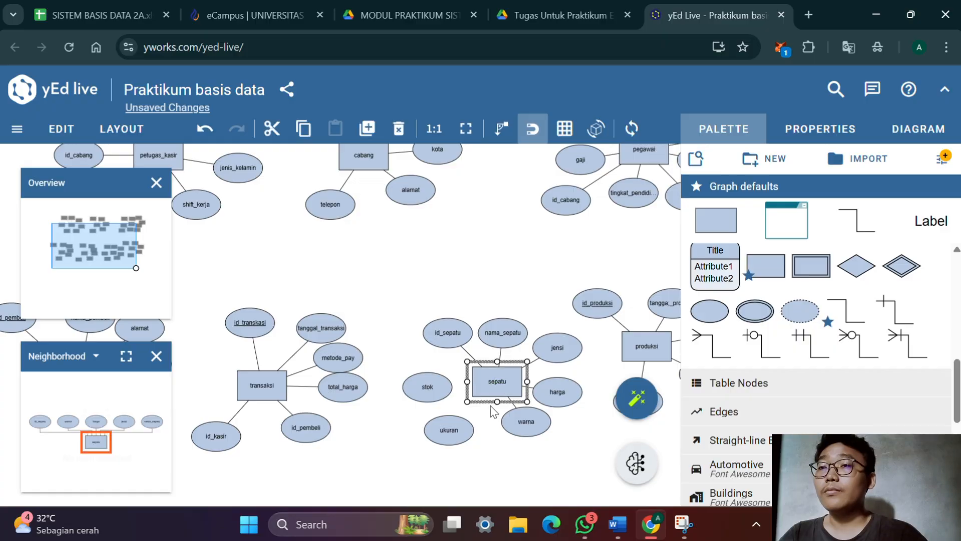
left_click_drag(451, 431, 505, 383)
left_click(435, 383)
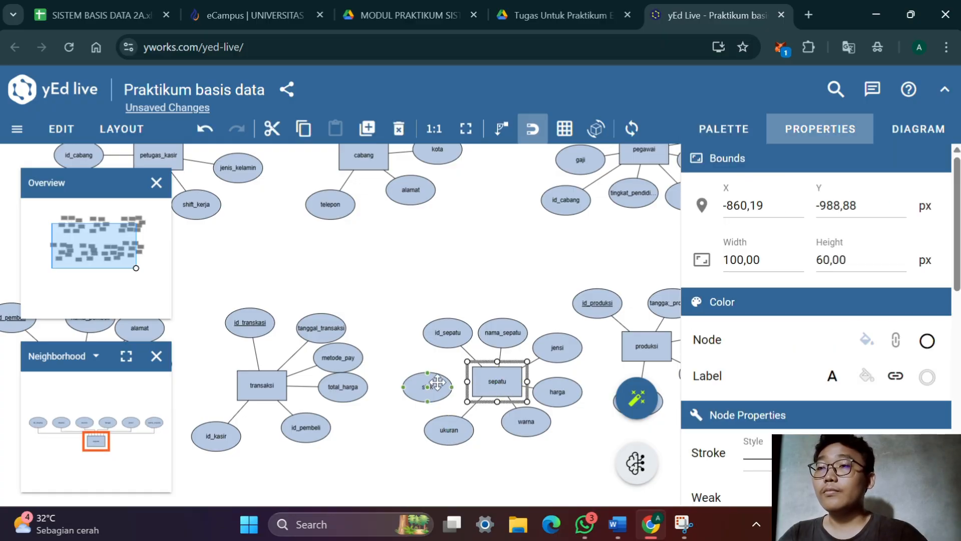
left_click_drag(431, 388, 491, 391)
left_click(498, 441)
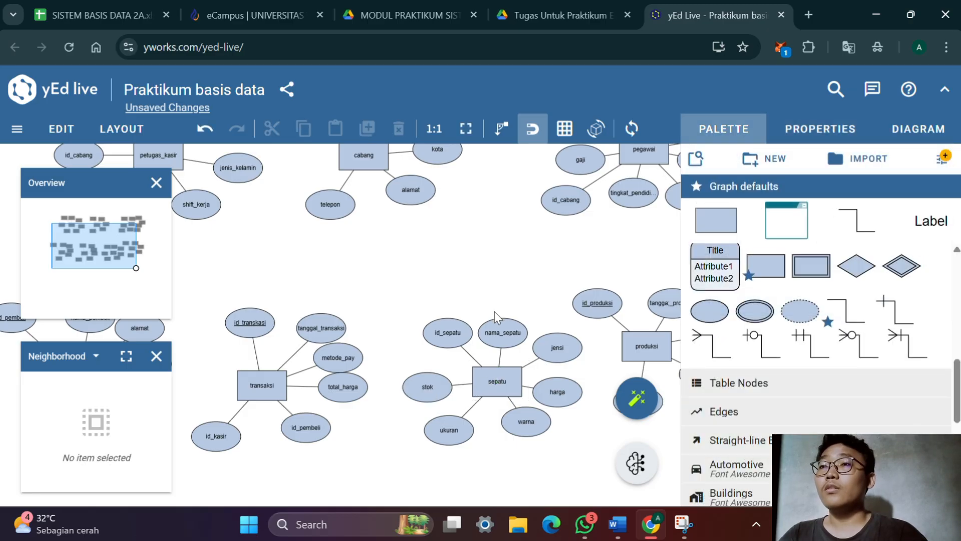
Review the whole diagram, and read the module PDF's section on identifying relationships between entities, including the Tabel 3.11 relation matrix
scroll(495, 326, "down", 4)
left_click_drag(561, 217, 248, 366)
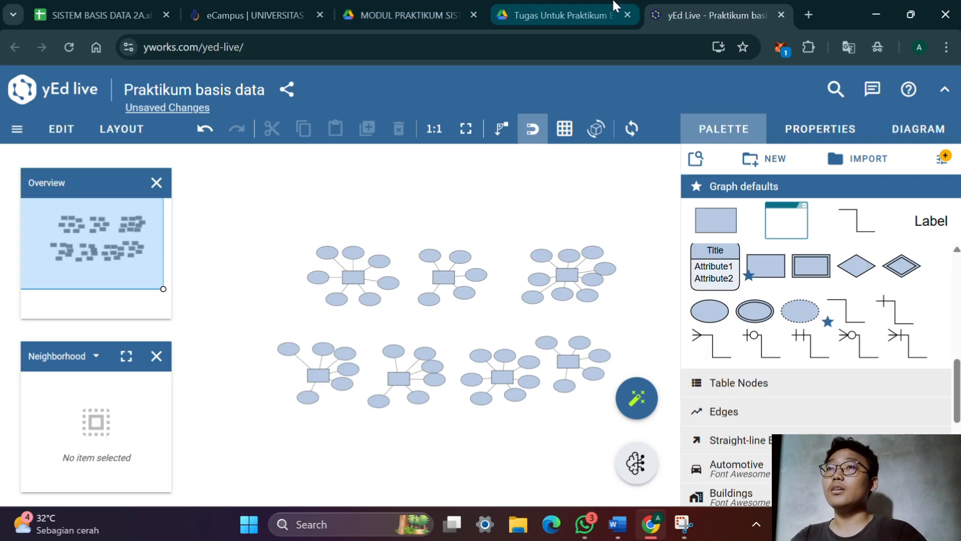
left_click(444, 9)
scroll(437, 383, "down", 5)
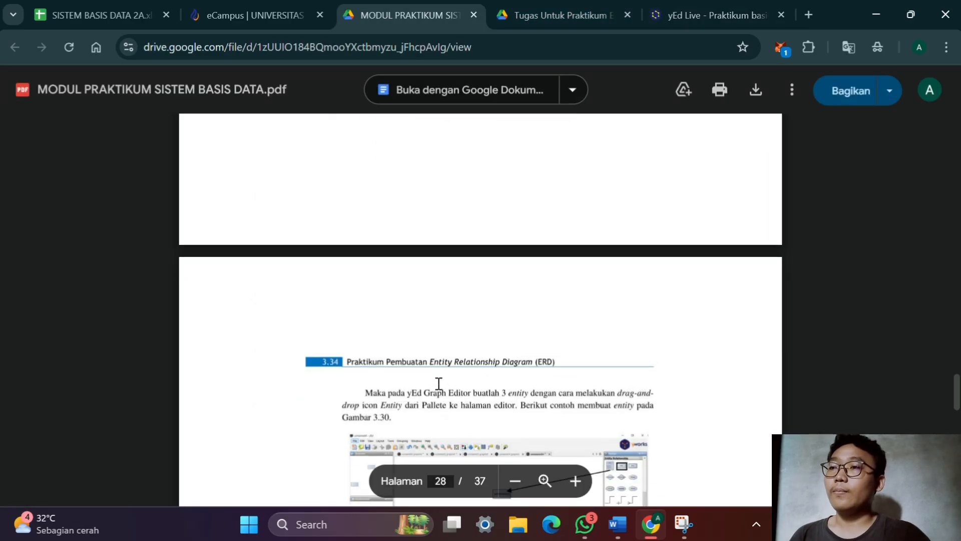
scroll(438, 384, "down", 15)
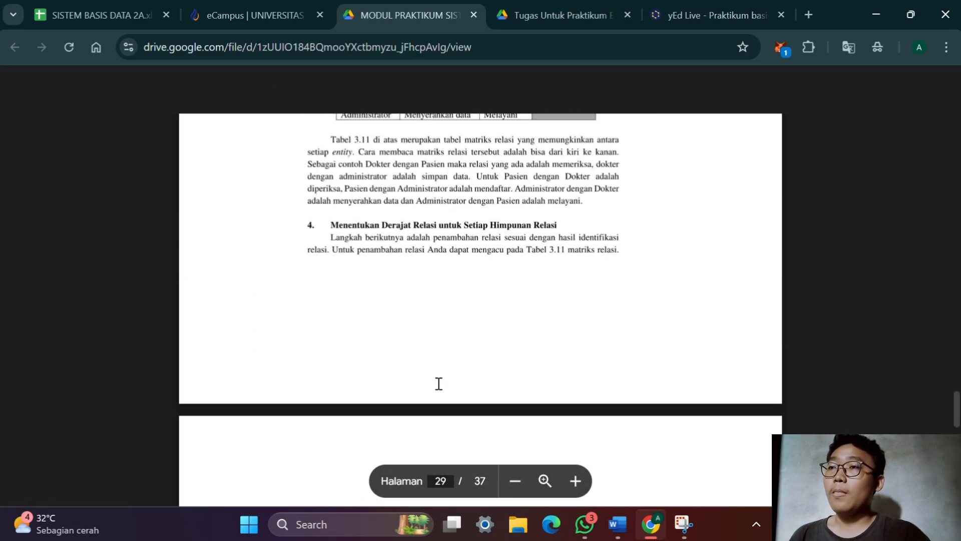
scroll(439, 384, "up", 8)
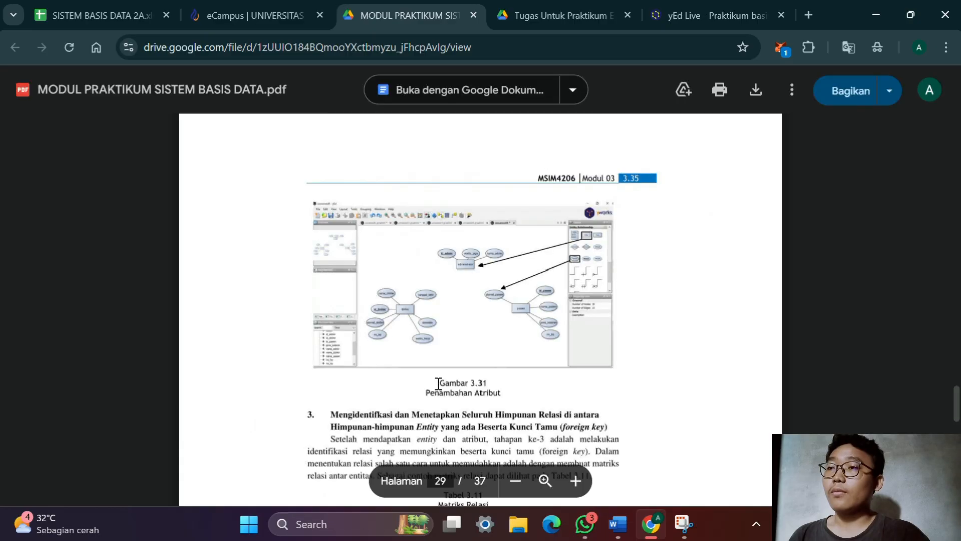
scroll(439, 384, "down", 3)
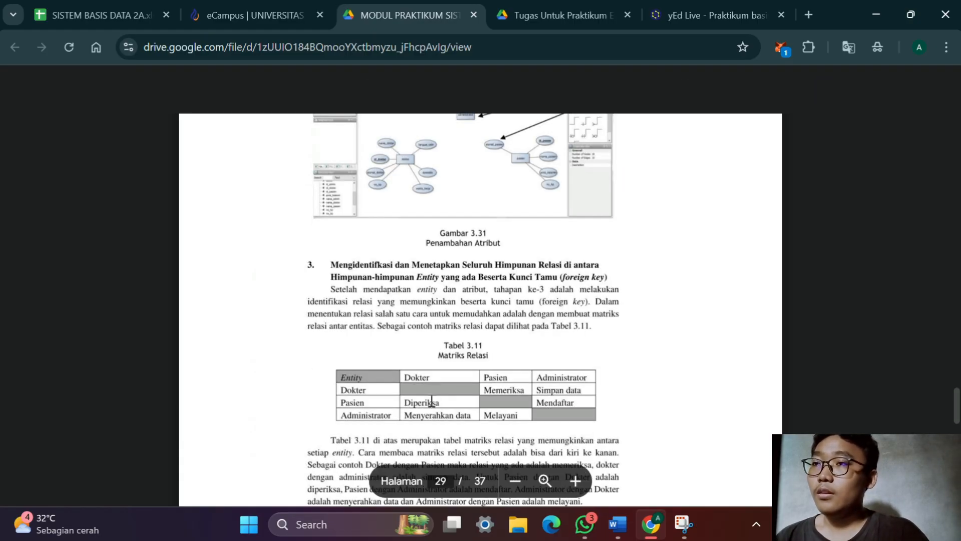
scroll(551, 320, "down", 3)
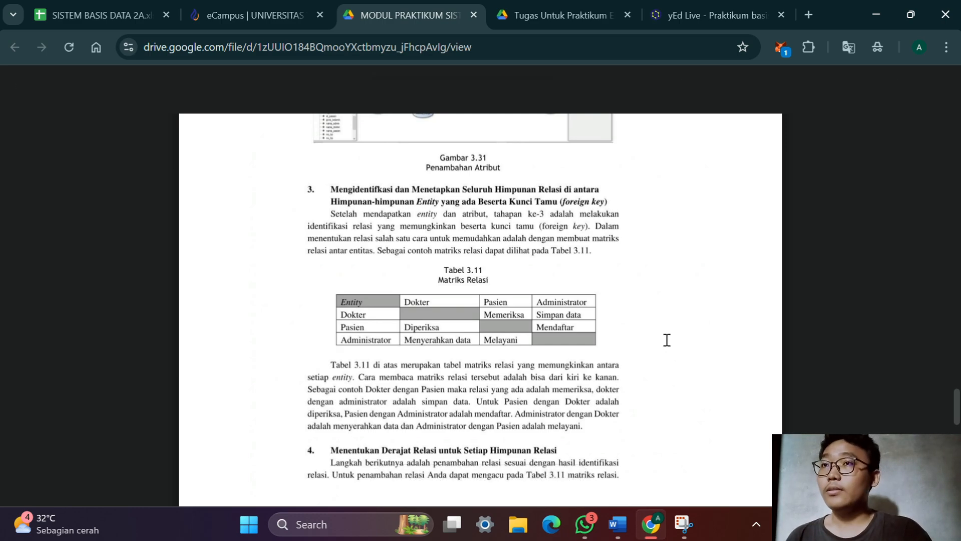
Check the Tabel Matriks Relasi in the Word document against the yEd Live diagram and the module's section on relationship degrees
key("alt+Tab")
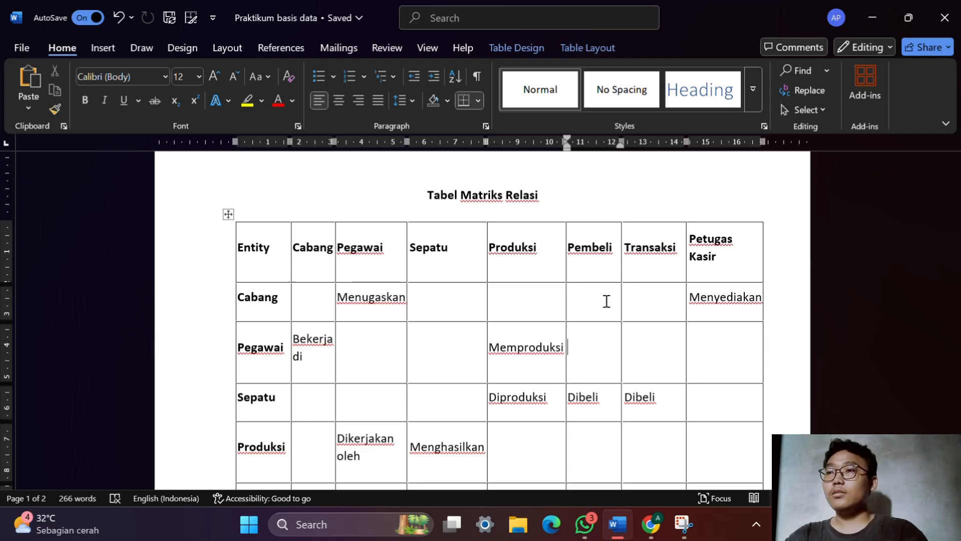
key("alt+Tab")
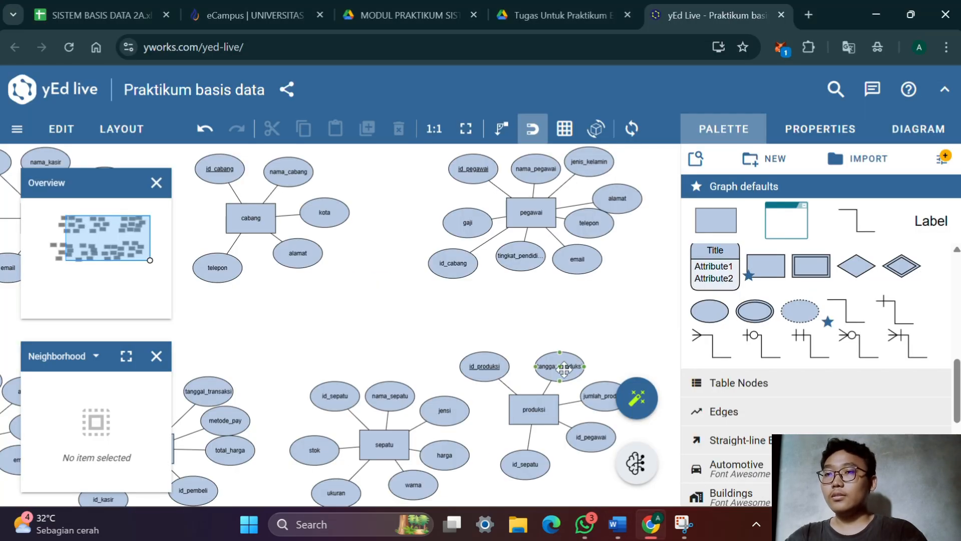
left_click(359, 11)
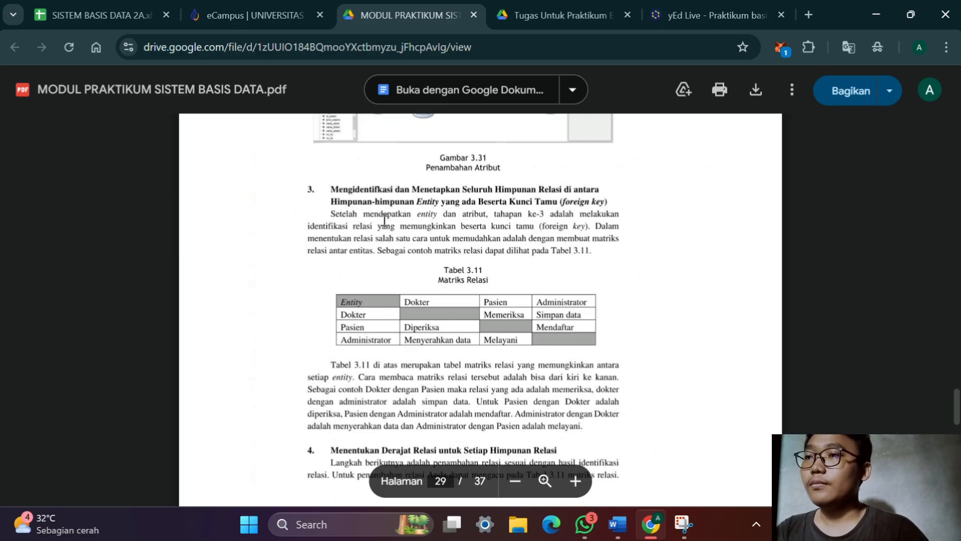
scroll(384, 220, "down", 3)
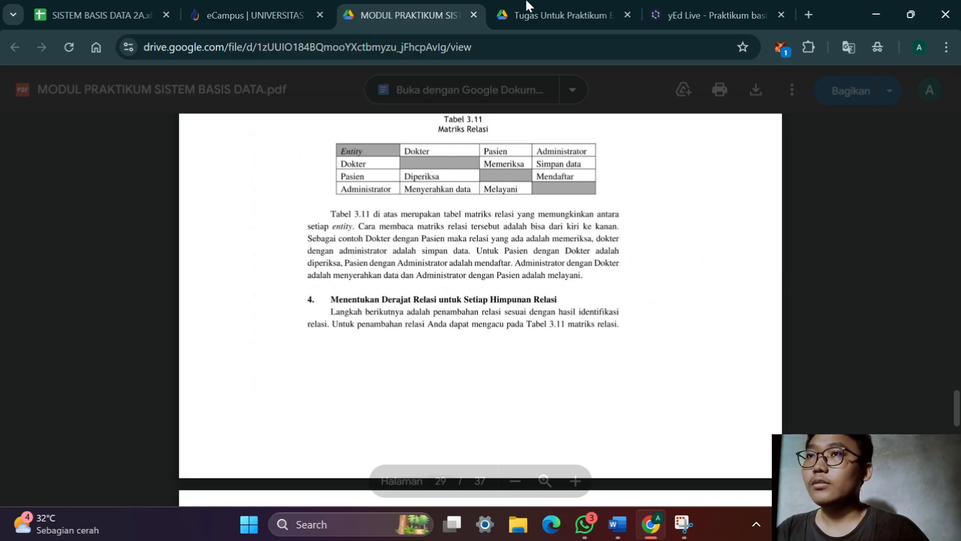
key("alt+Tab")
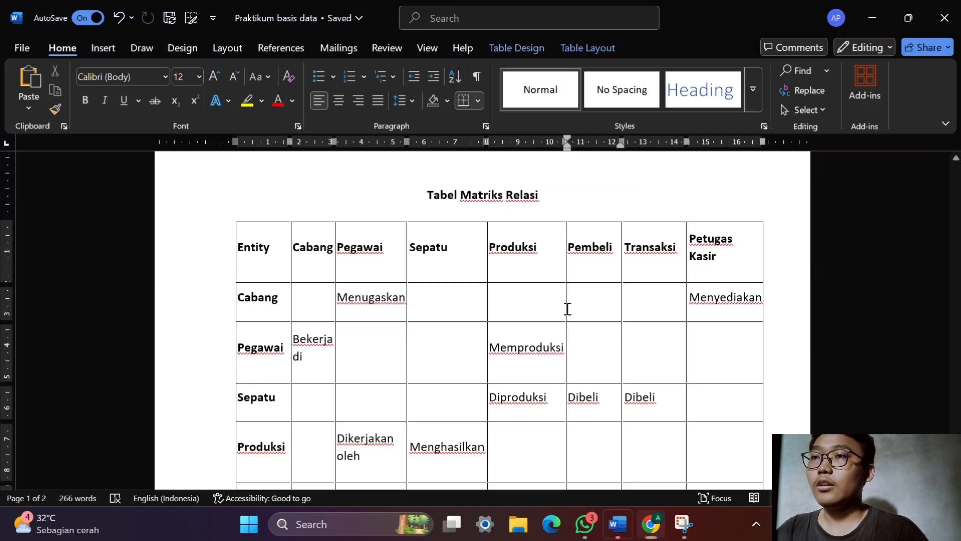
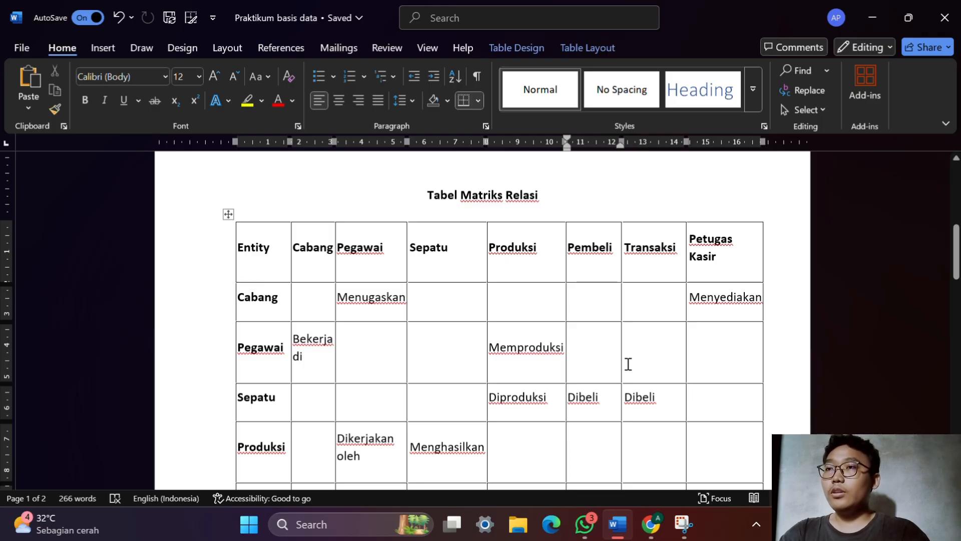
Switch to the yEd Live diagram and add a relationship diamond labelled menugaskan between the cabang and pegawai entities
key("alt+Tab")
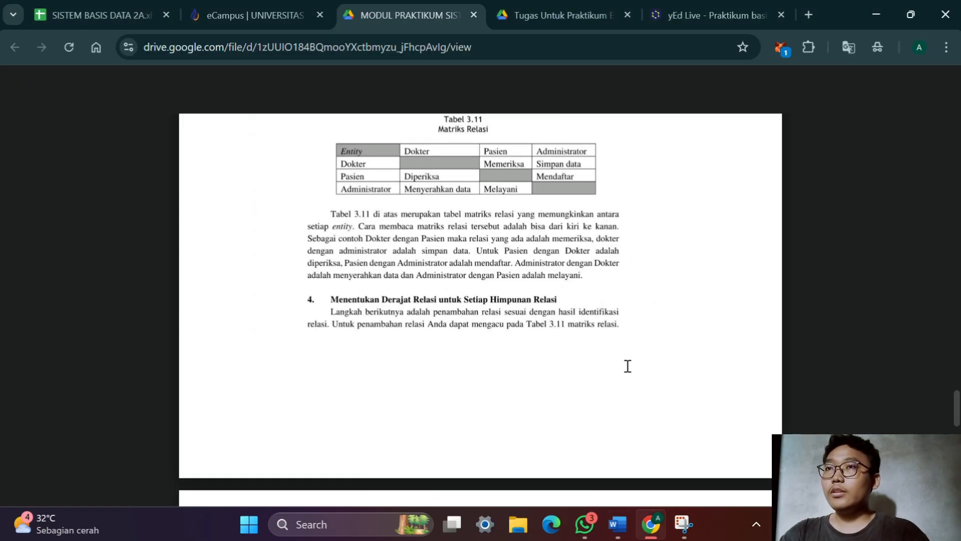
left_click(698, 8)
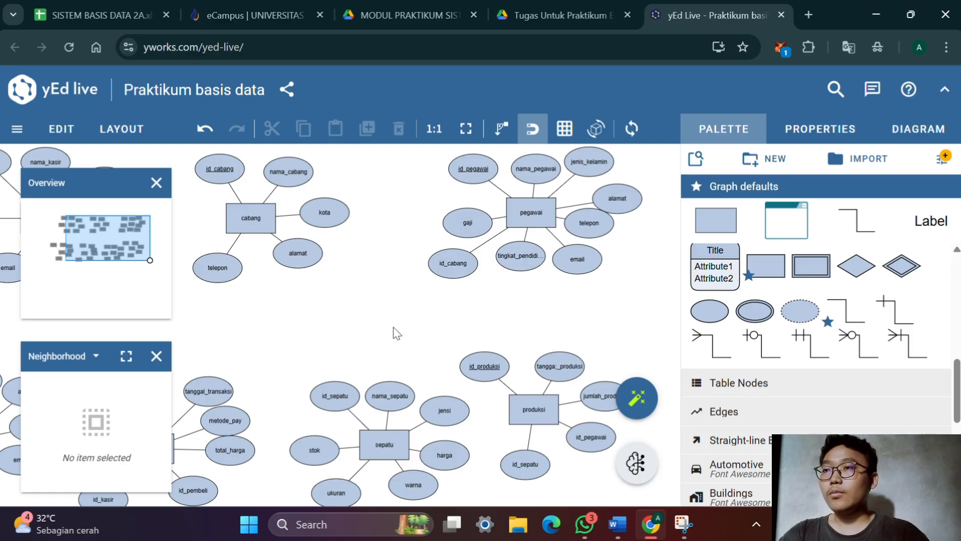
scroll(397, 333, "left", 5)
scroll(511, 335, "up", 2)
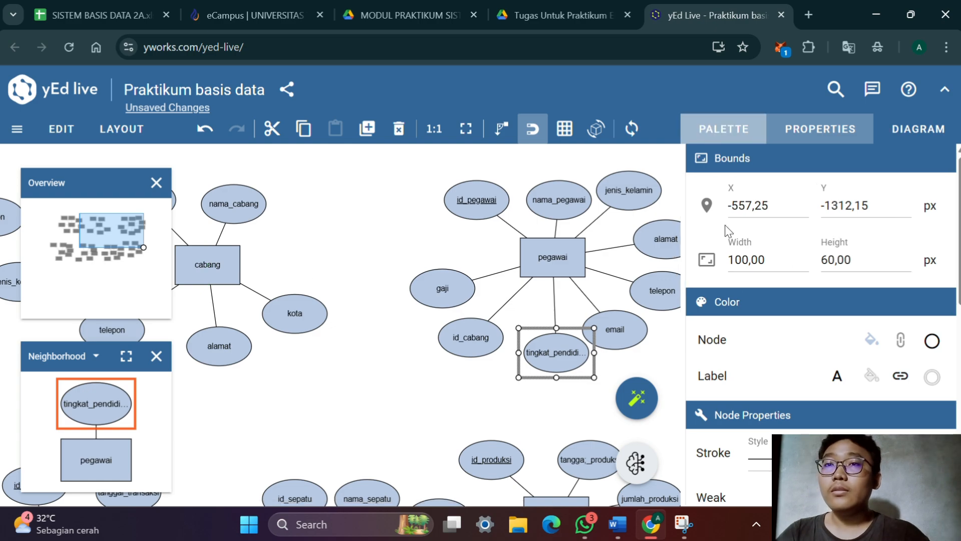
left_click(725, 129)
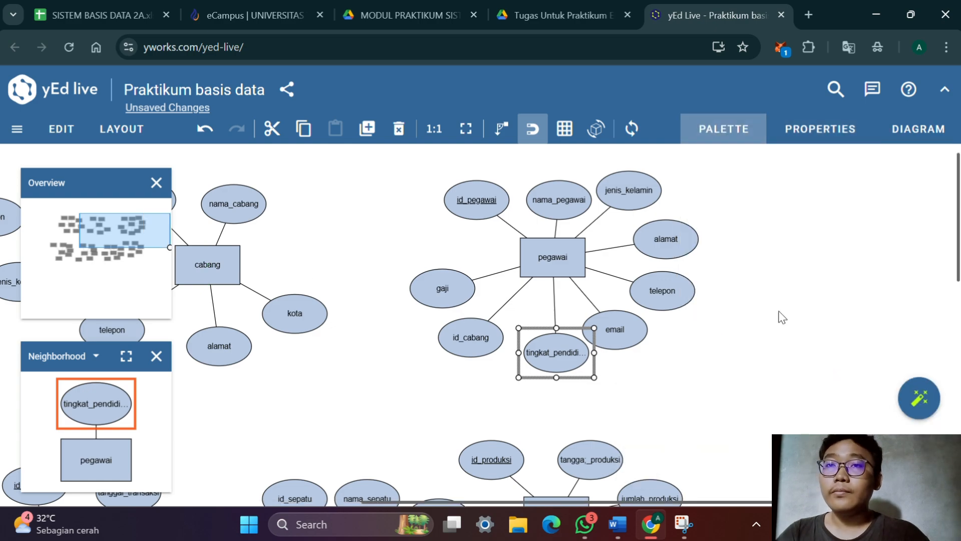
left_click(726, 131)
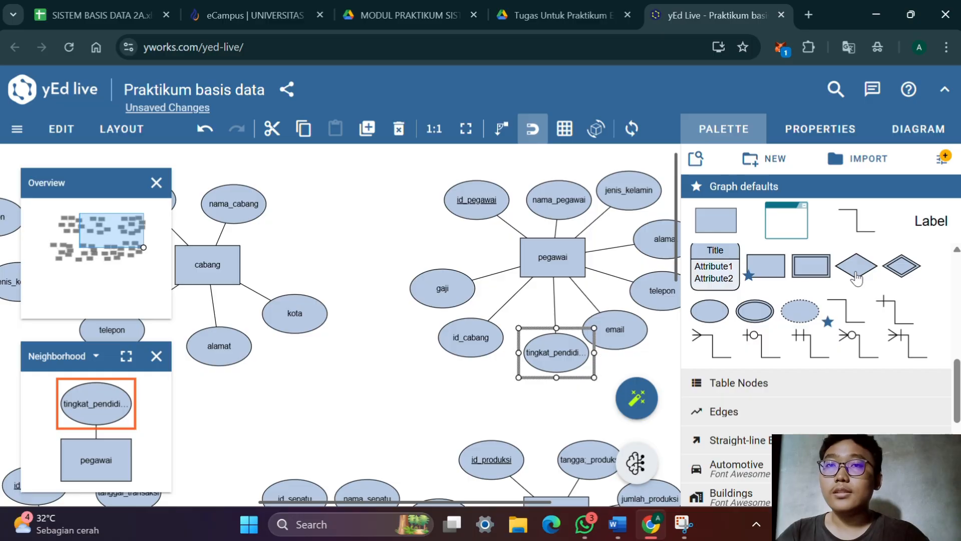
left_click_drag(856, 277, 365, 266)
double_click(383, 275)
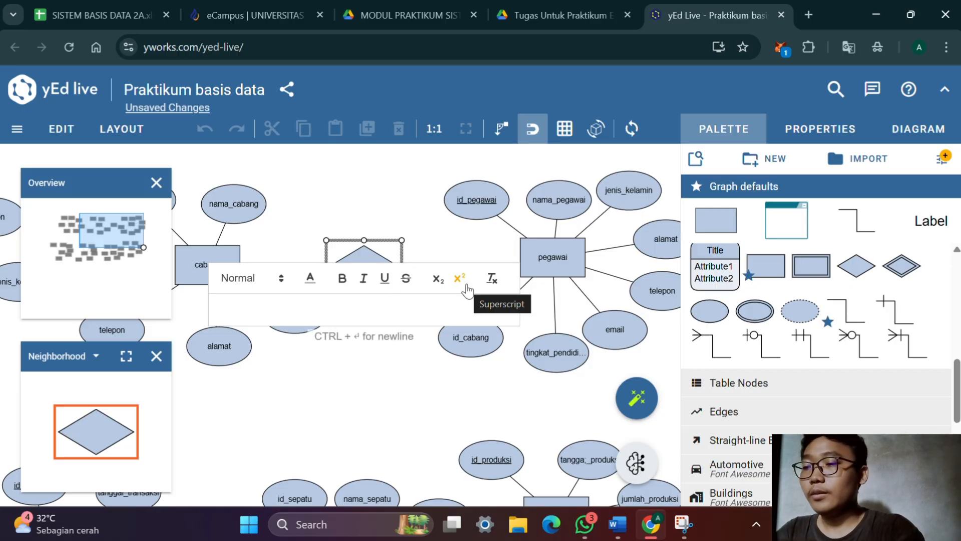
type("menugaskan")
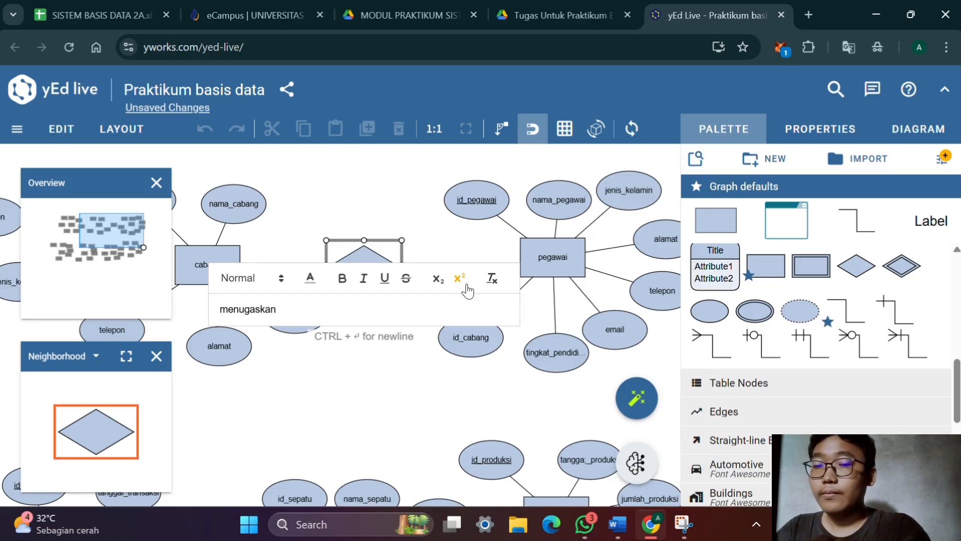
key("Return")
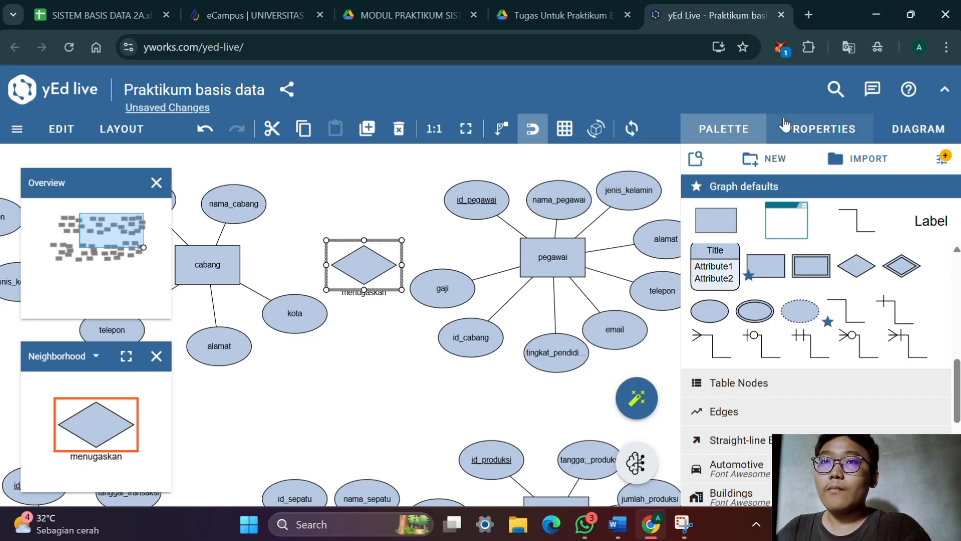
Set the menugaskan diamond's label placement to Stretch Center
left_click(820, 129)
scroll(816, 308, "down", 5)
scroll(817, 313, "down", 4)
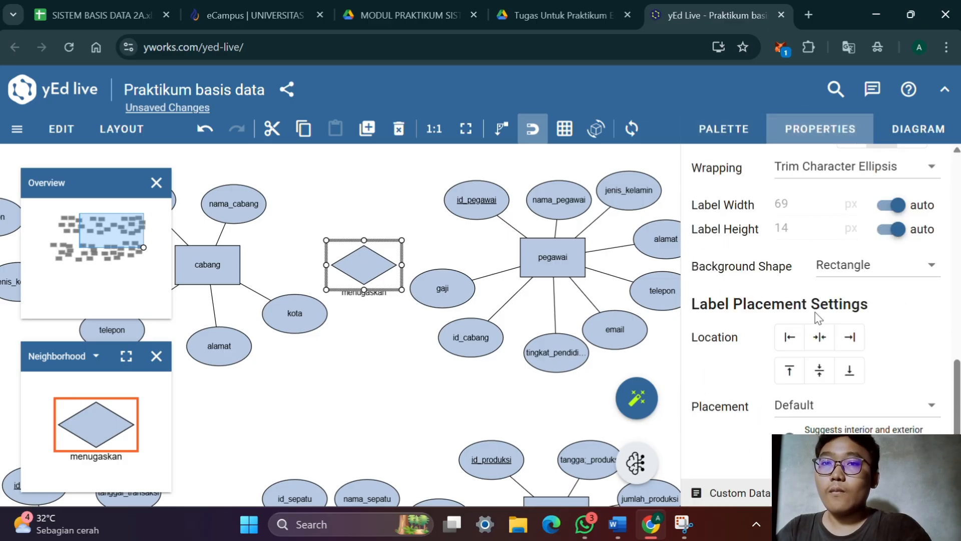
left_click(826, 405)
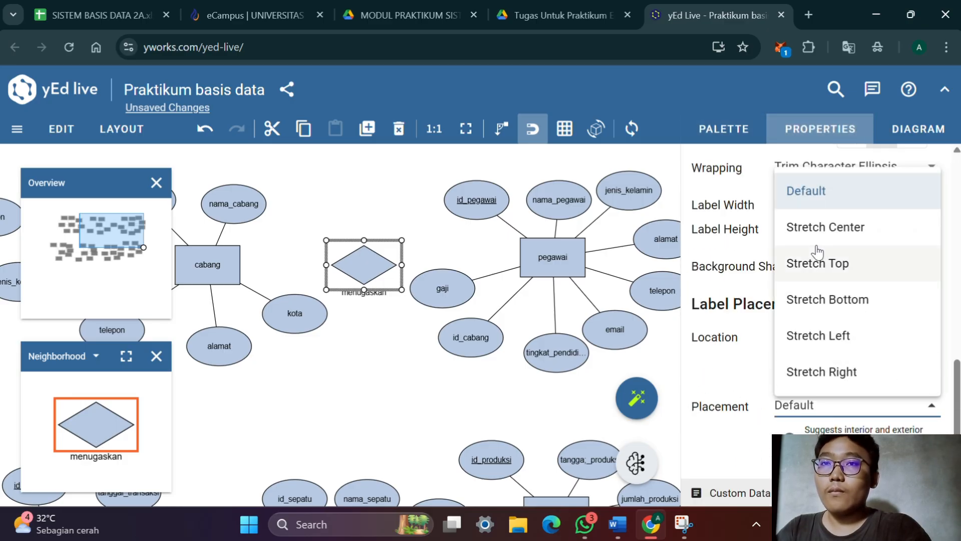
left_click(821, 226)
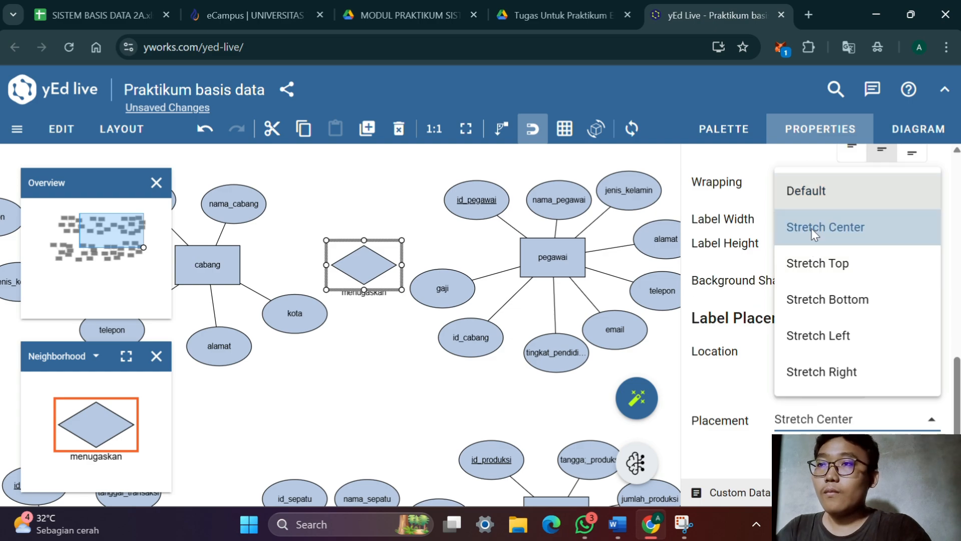
Connect the cabang and pegawai entities to the menugaskan diamond
left_click(416, 383)
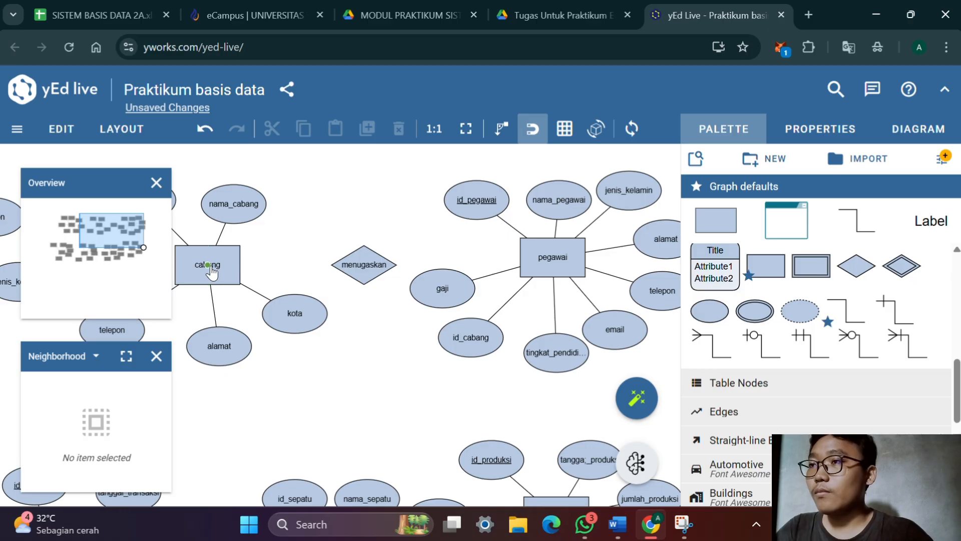
left_click_drag(212, 273, 365, 276)
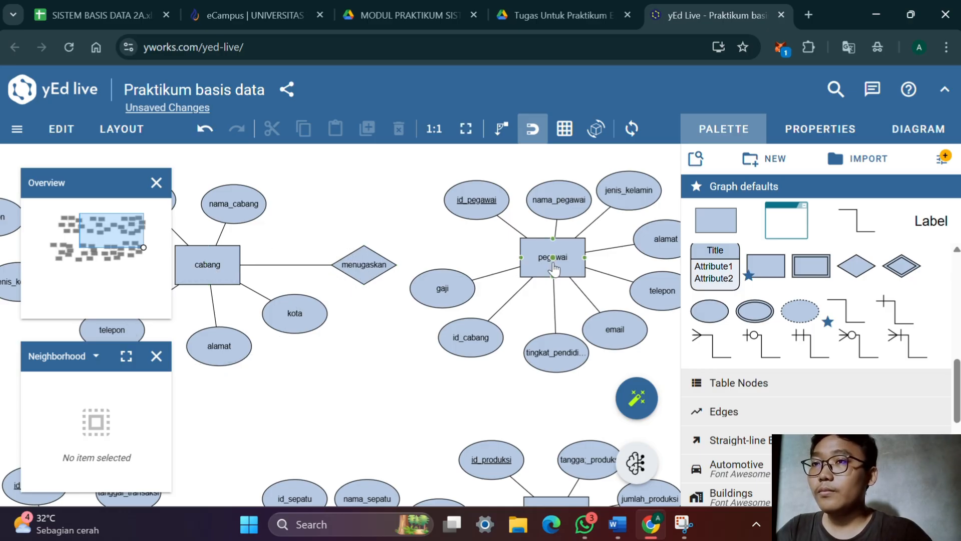
left_click_drag(554, 258, 364, 274)
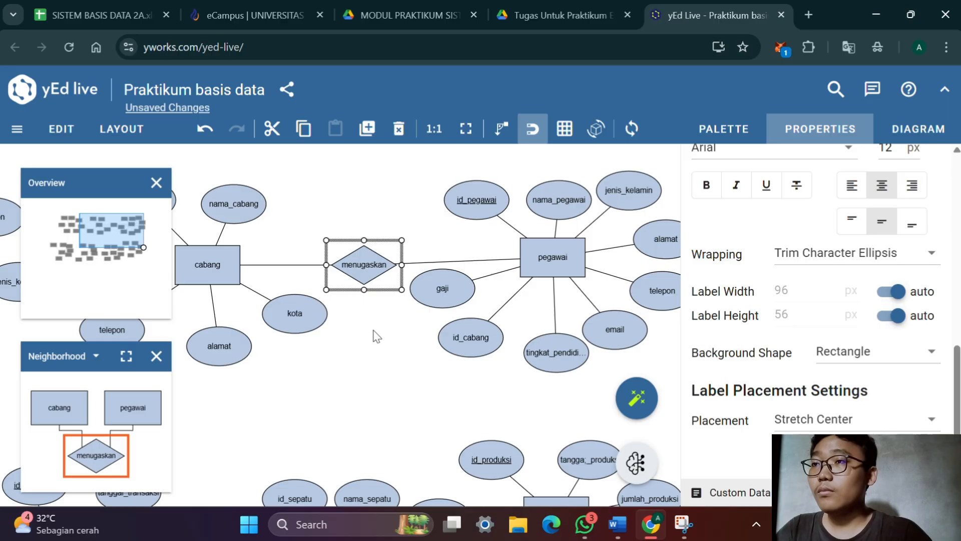
left_click(377, 347)
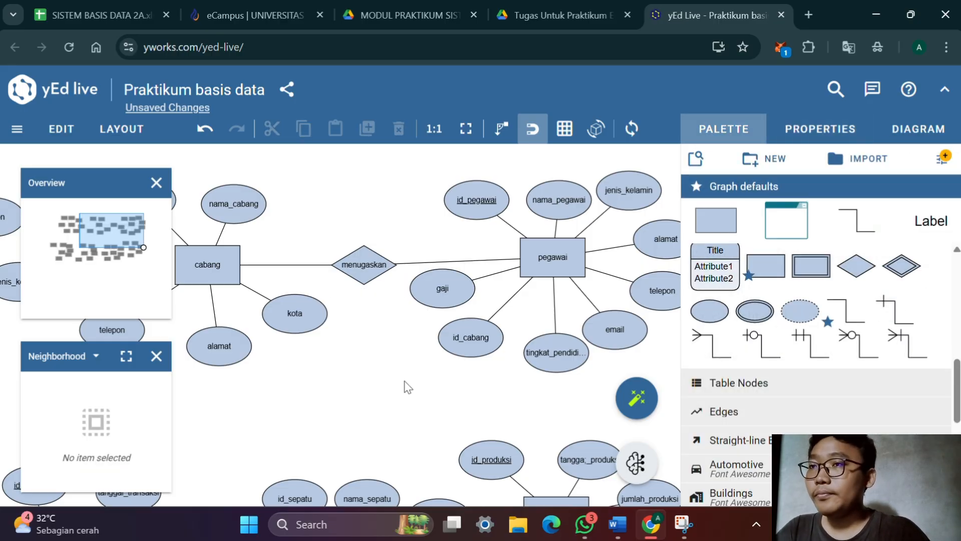
Move the produksi entity together with its attribute ellipses further down, widening the gap below pegawai
left_click_drag(405, 386, 443, 363)
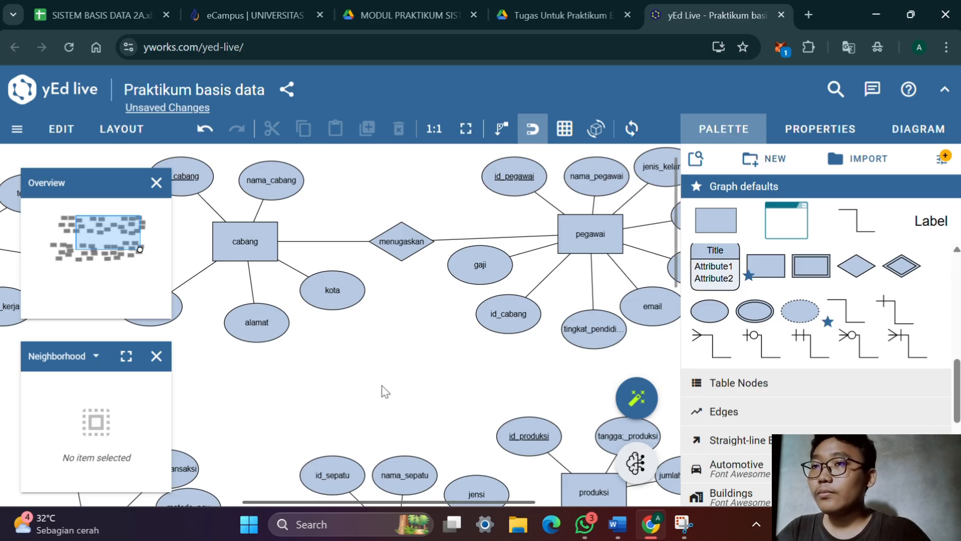
left_click_drag(391, 386, 324, 354)
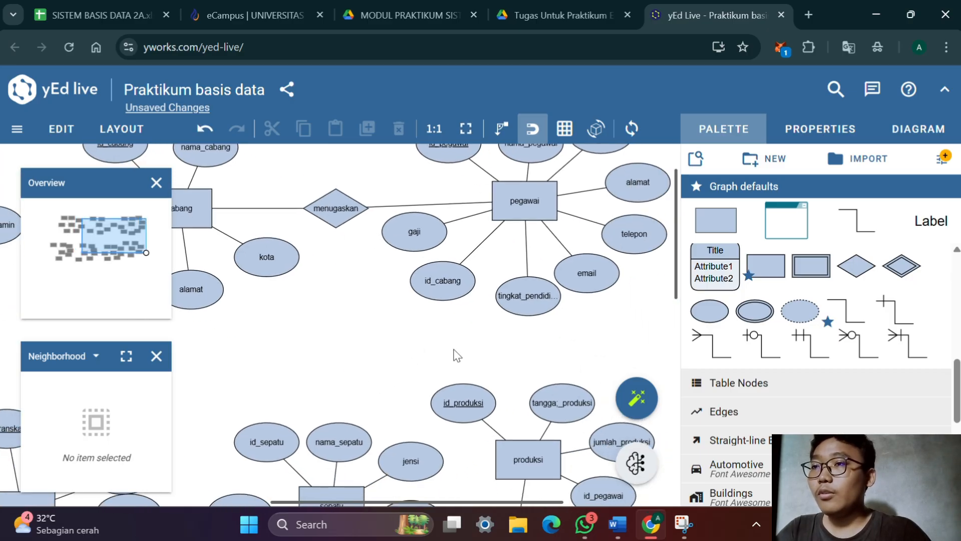
left_click_drag(454, 350, 371, 331)
left_click_drag(541, 328, 515, 399)
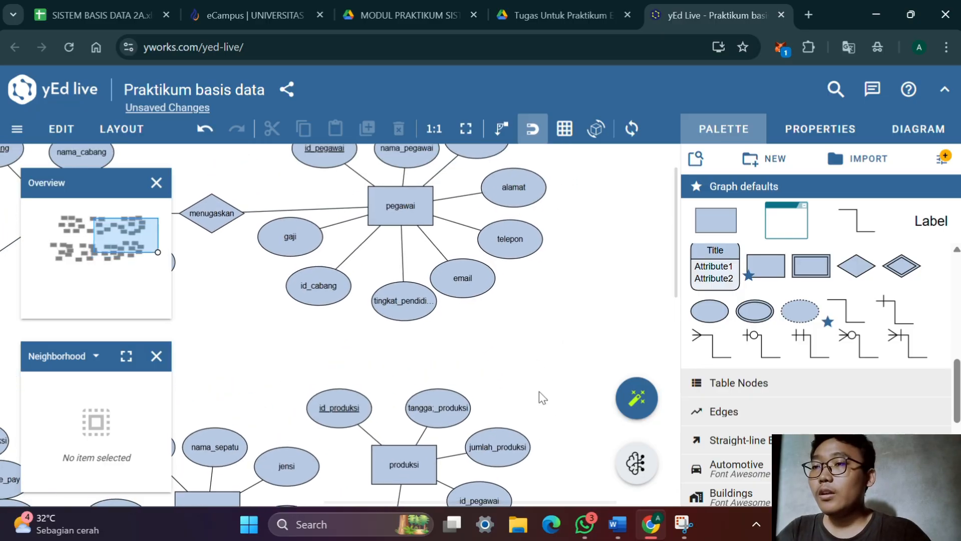
scroll(539, 392, "down", 3)
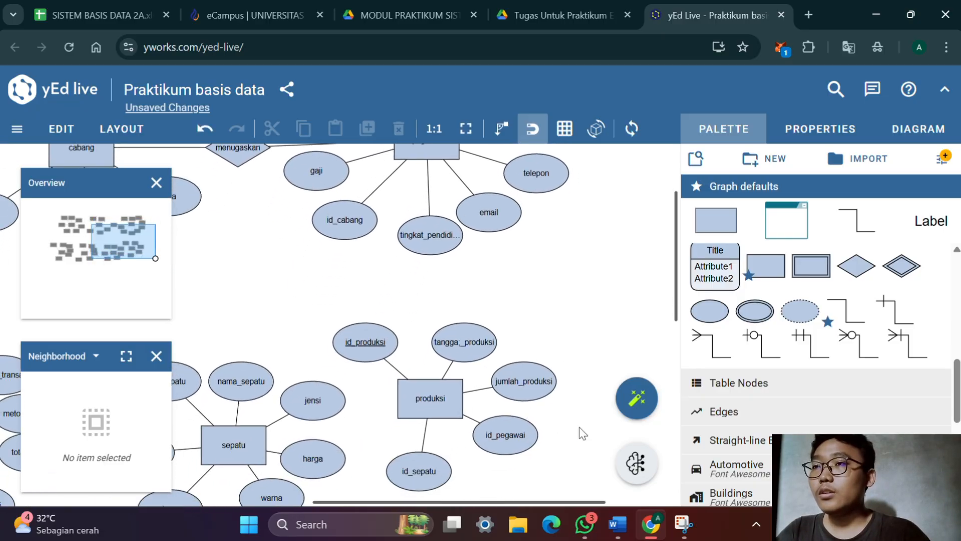
left_click_drag(560, 397, 556, 316)
left_click_drag(553, 451, 340, 236)
left_click_drag(448, 315, 449, 407)
left_click(504, 246)
Shift the id_pegawai, nama_pegawai and jenis_kelamin ellipses slightly left above the pegawai entity
left_click_drag(503, 246, 506, 440)
left_click_drag(358, 181, 343, 193)
left_click_drag(434, 186, 419, 186)
left_click_drag(502, 180, 481, 184)
left_click_drag(428, 185, 414, 177)
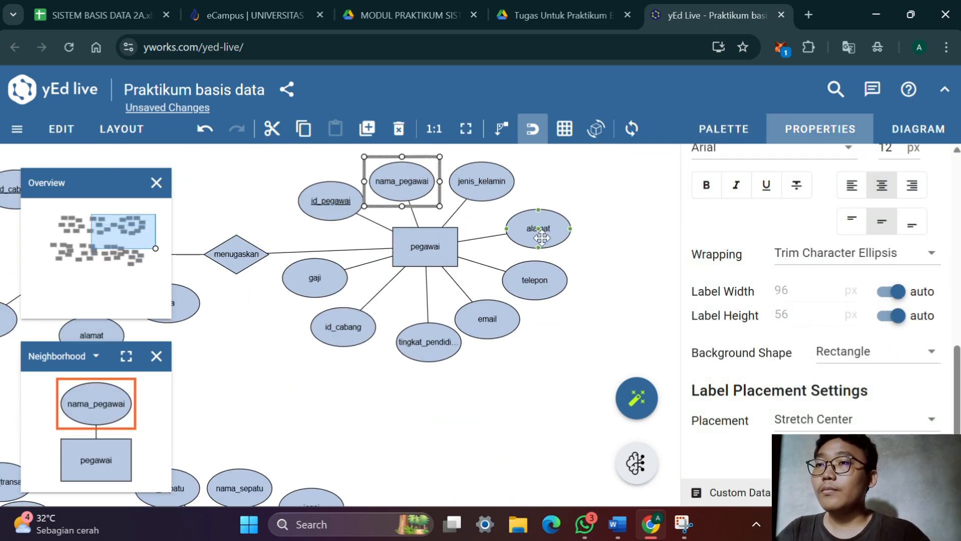
Rearrange the alamat, telepon, email, id_cabang and tingkat_pendidikan ellipses around pegawai, clearing the space directly beneath the entity
left_click_drag(541, 237, 522, 229)
left_click_drag(535, 280, 538, 264)
left_click_drag(487, 318, 501, 308)
left_click_drag(433, 341, 379, 365)
left_click_drag(343, 326, 339, 322)
Add a relationship diamond between pegawai and produksi, and label it memproduksi after checking the relation matrix in Word
left_click_drag(490, 386, 488, 315)
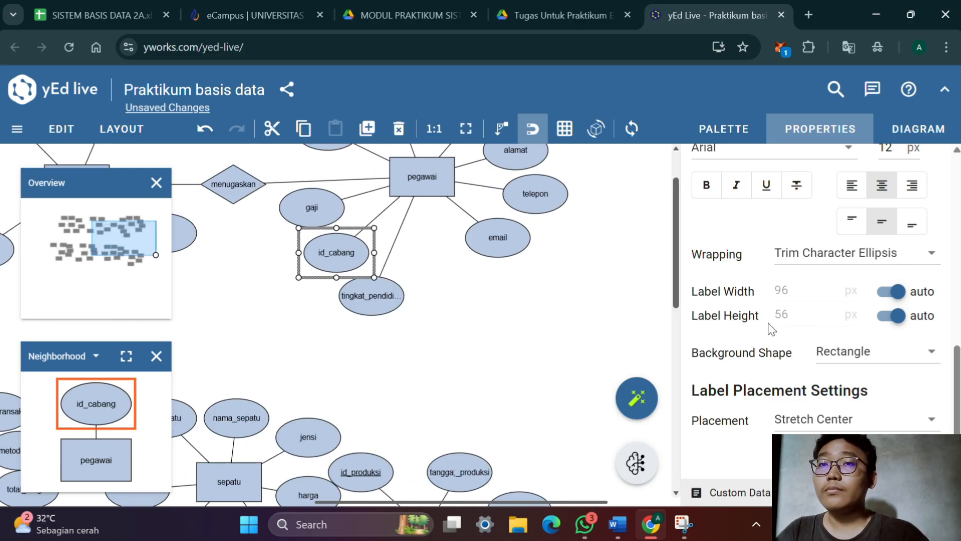
left_click(751, 123)
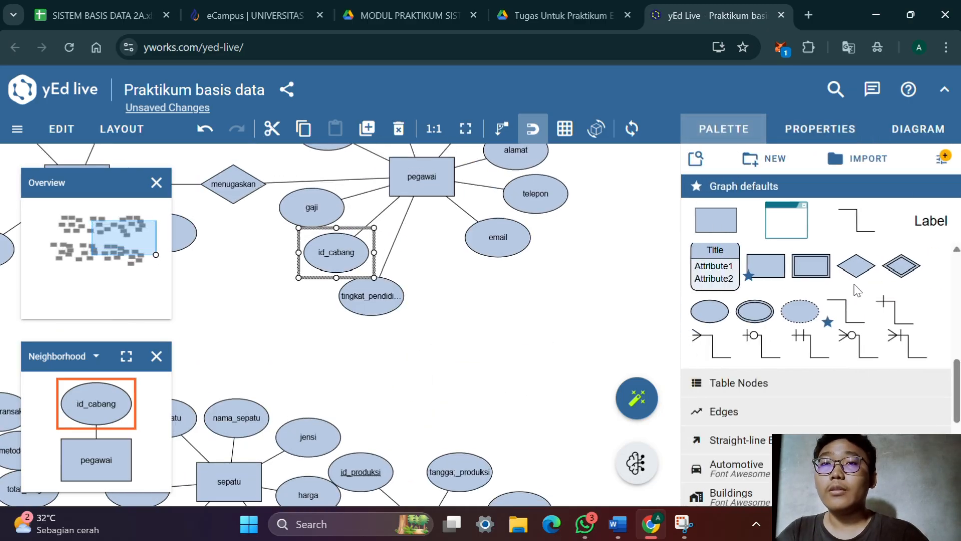
left_click_drag(857, 267, 423, 359)
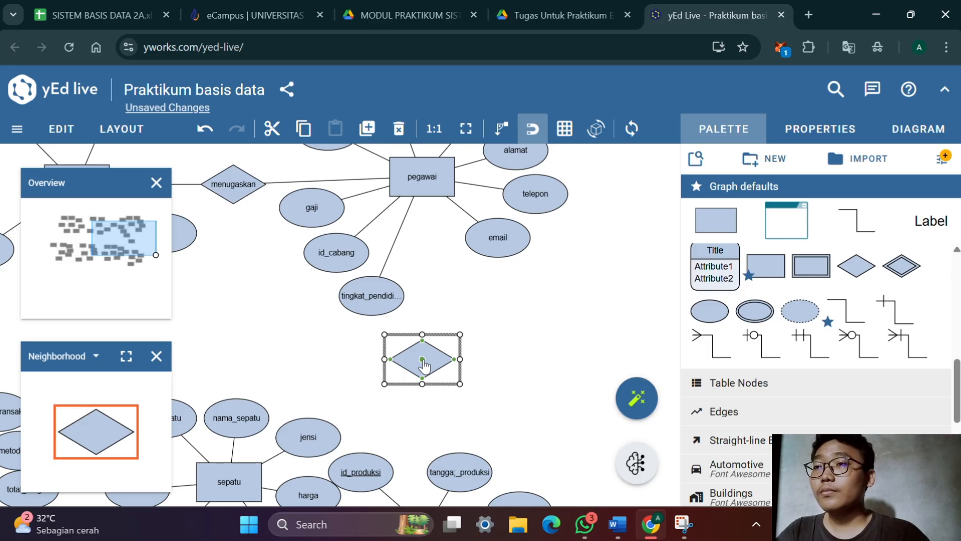
double_click(429, 362)
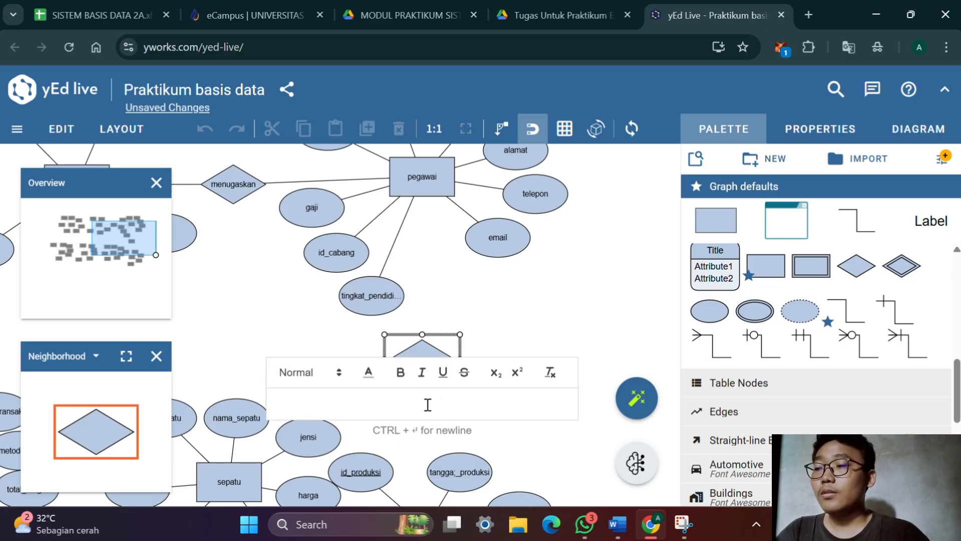
key("alt+Tab")
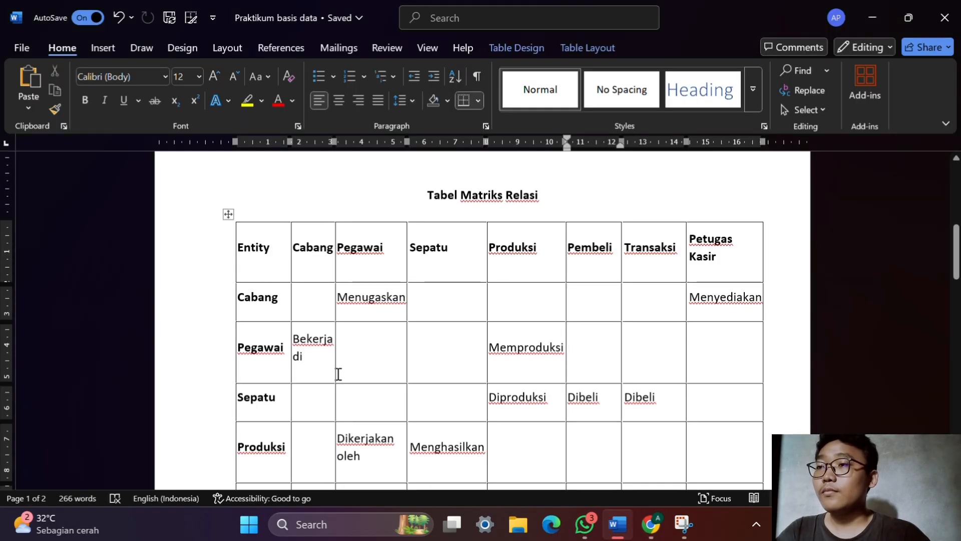
key("alt+Tab")
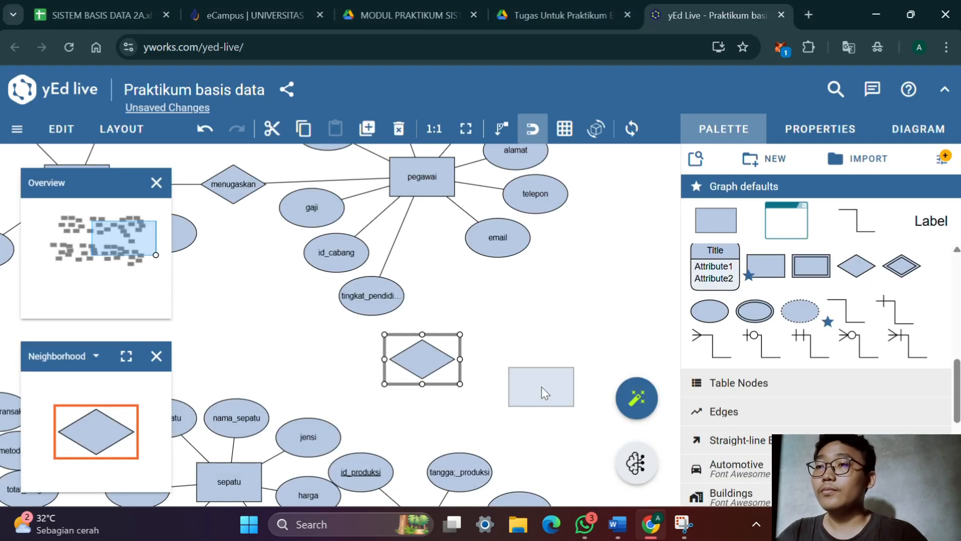
key("alt+Tab")
key("alt+Tab")
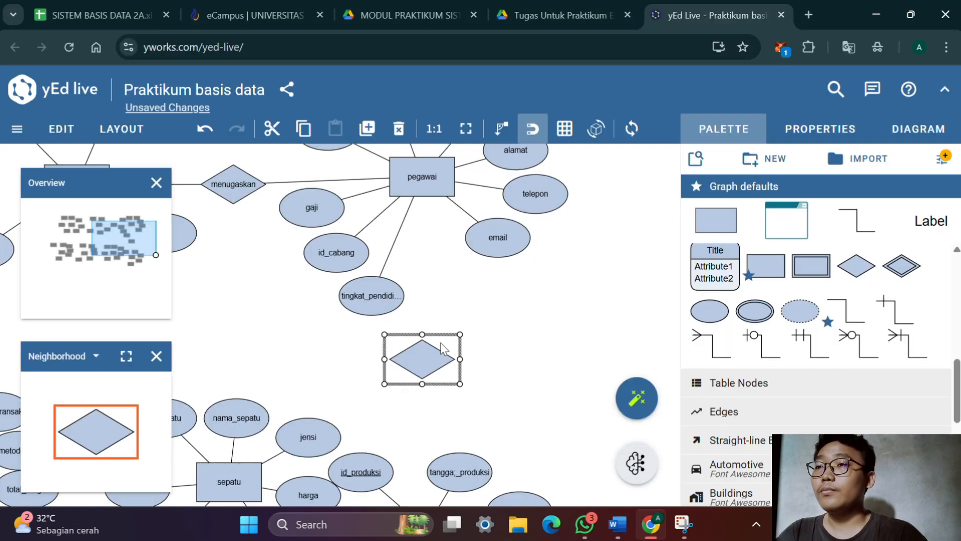
double_click(430, 349)
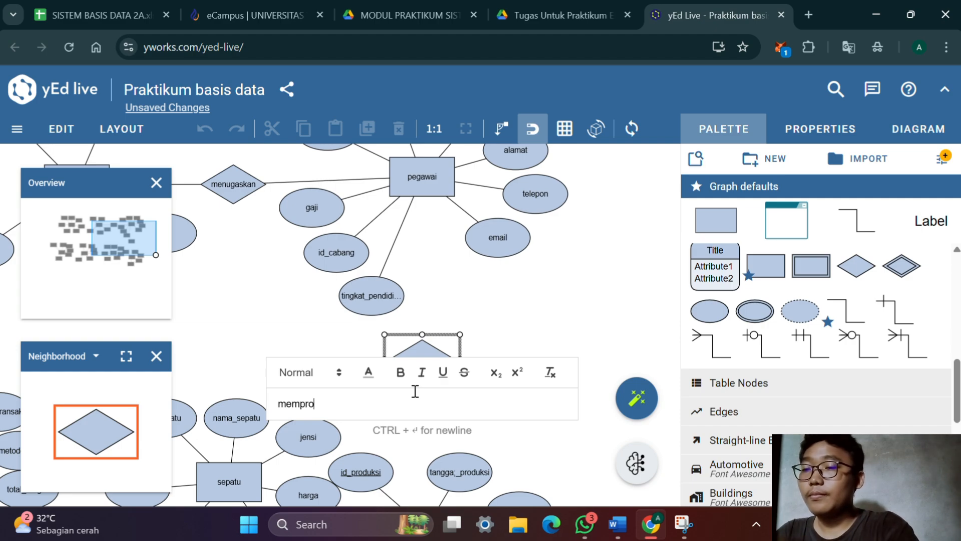
key("Return")
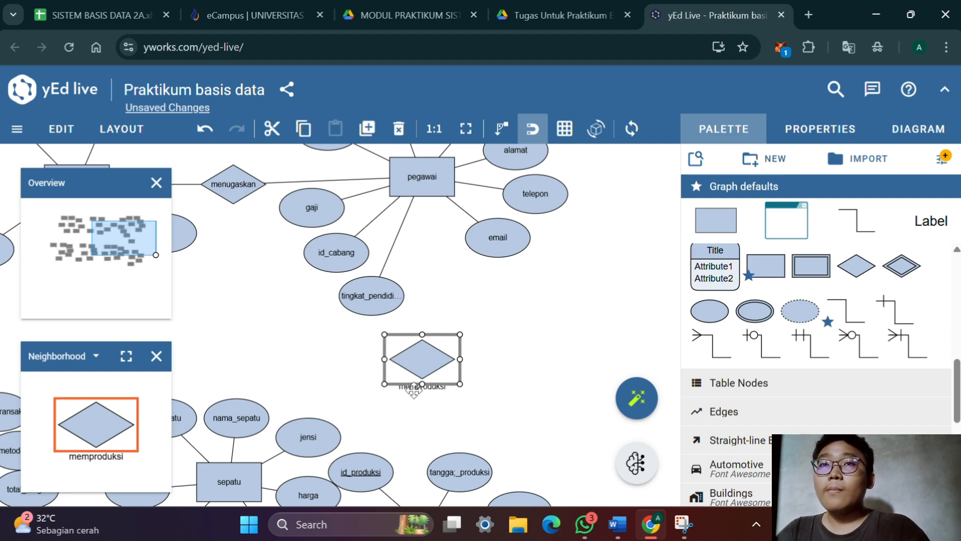
Set the memproduksi diamond's label placement to Stretch Center
left_click(847, 129)
scroll(704, 246, "down", 2)
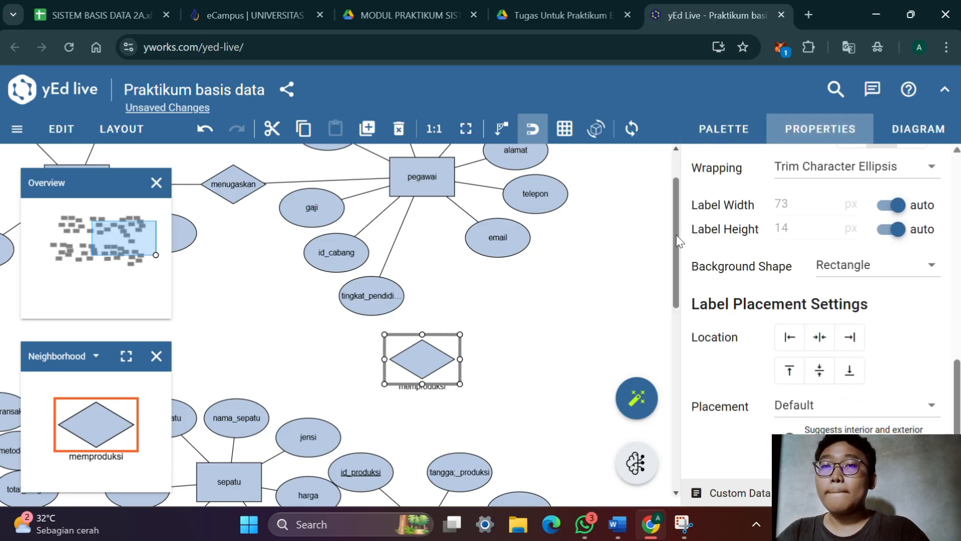
left_click(812, 412)
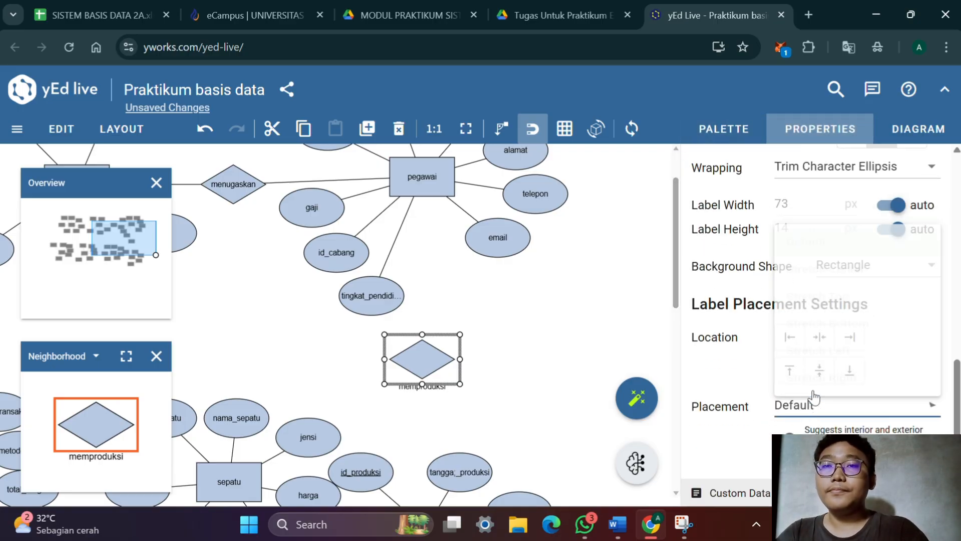
left_click(808, 407)
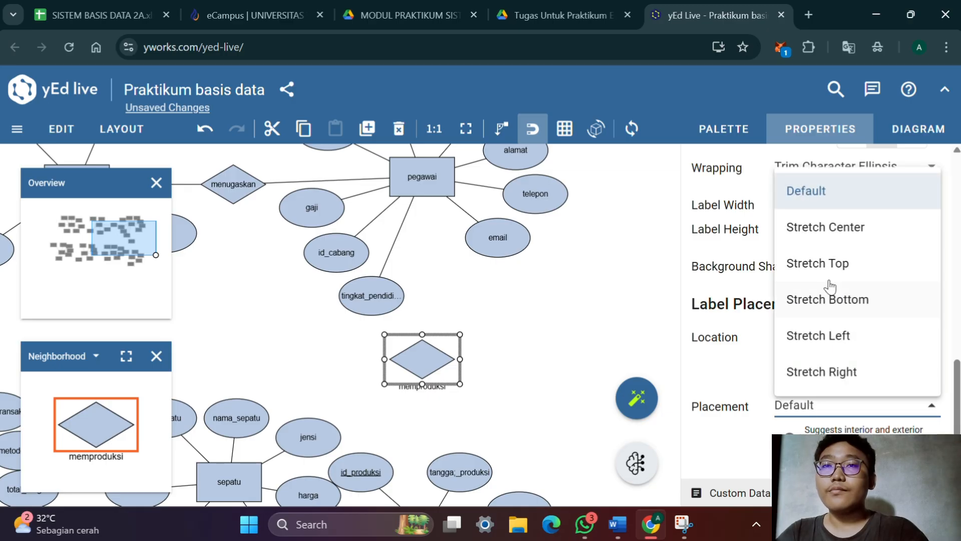
left_click(824, 225)
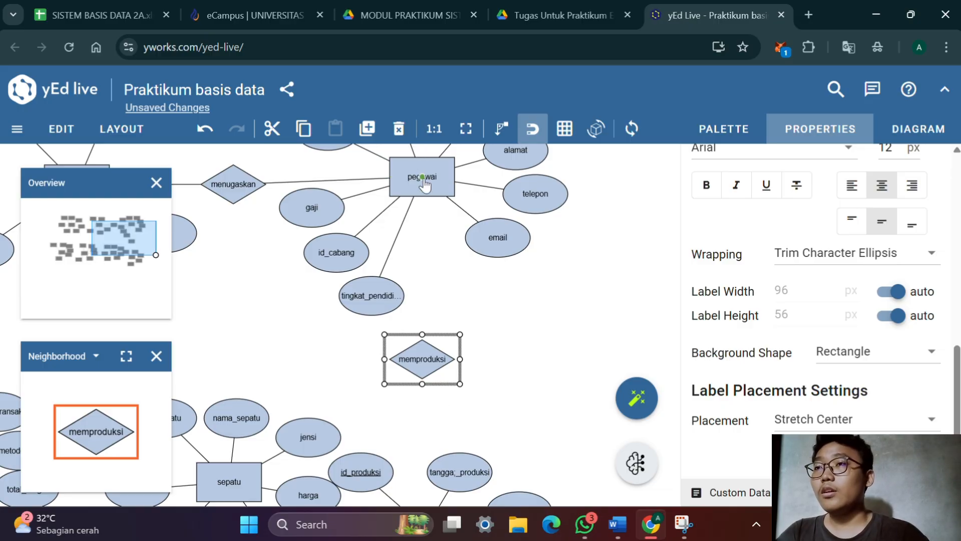
Connect the pegawai and produksi entities to the memproduksi diamond
left_click_drag(424, 189, 430, 365)
scroll(475, 346, "down", 3)
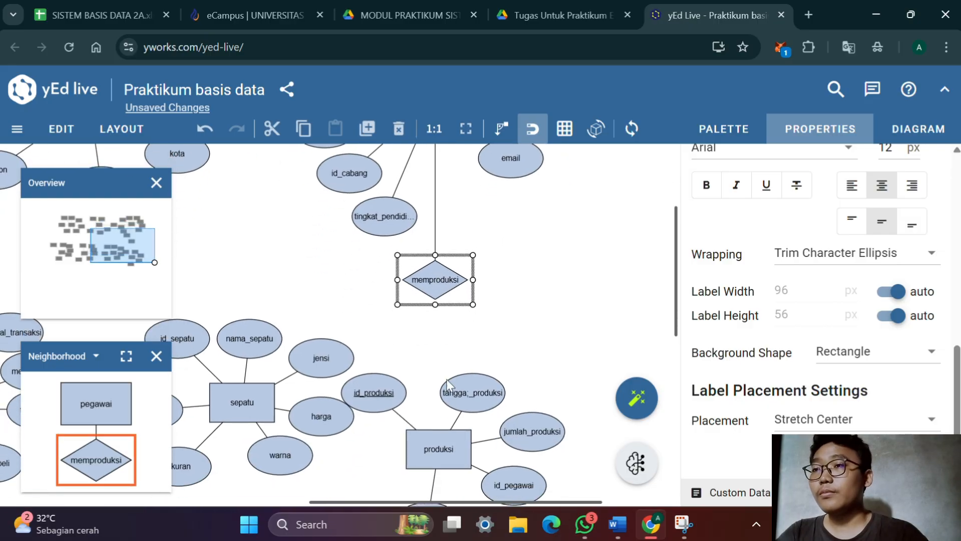
left_click_drag(439, 437, 441, 278)
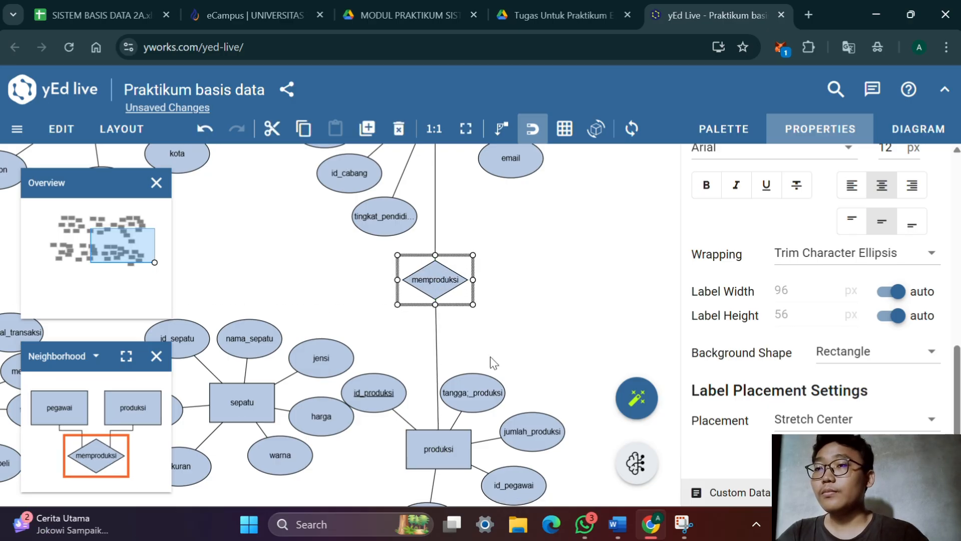
Align the produksi entity directly beneath the memproduksi diamond, and shift its production-date ellipse outward from the connecting line
left_click_drag(537, 367, 535, 318)
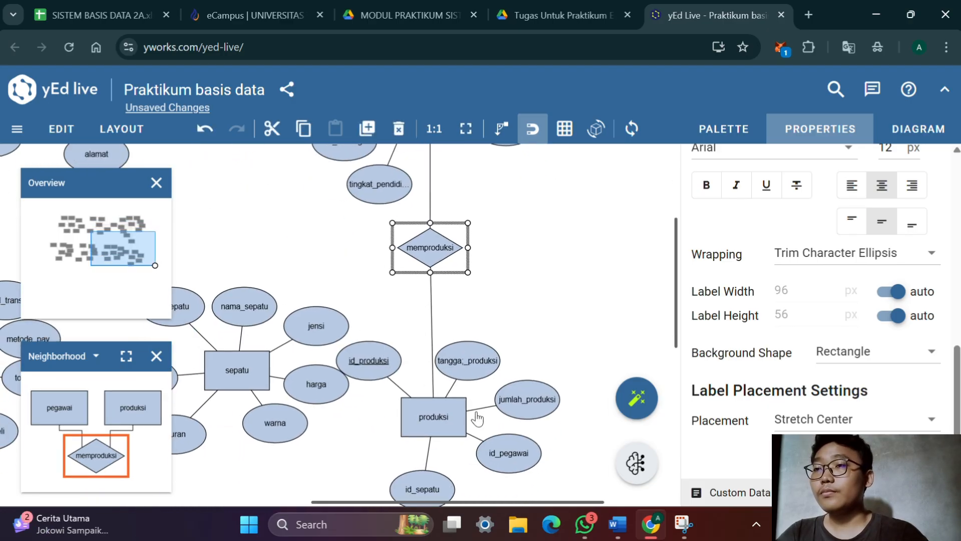
left_click_drag(454, 423, 449, 422)
left_click(449, 422)
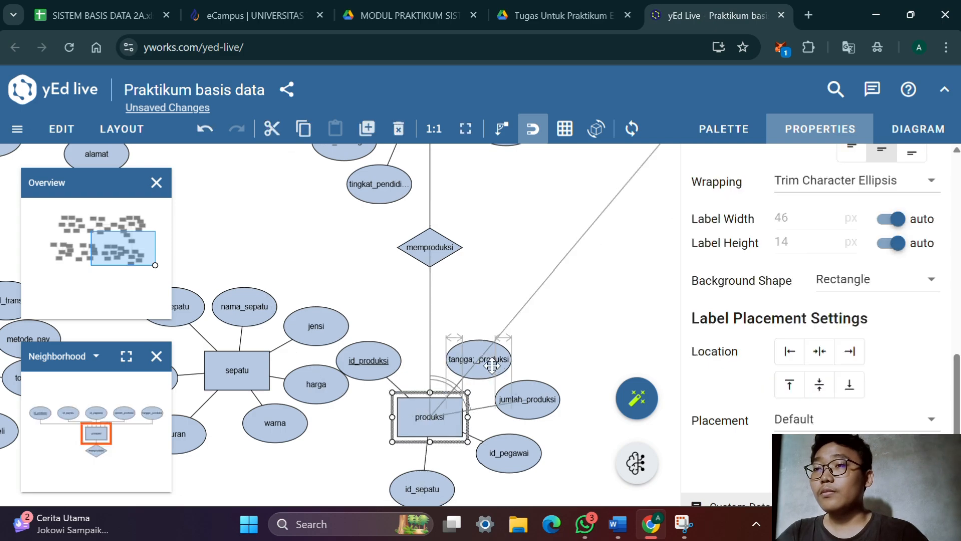
left_click_drag(501, 431, 544, 327)
left_click_drag(366, 382, 354, 487)
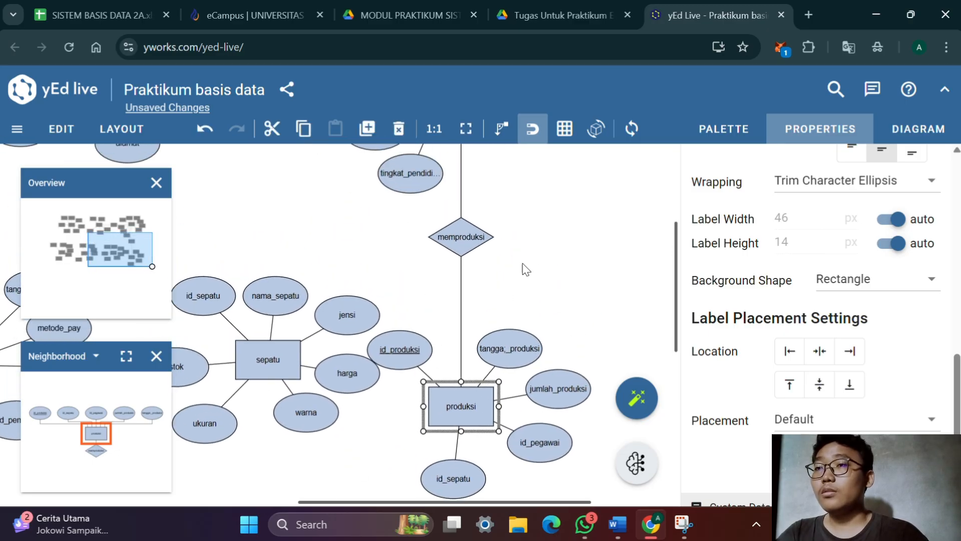
Move the petugas_kasir entity with all its attribute ellipses farther left from cabang, opening a wide gap between the two entities
left_click_drag(524, 270, 594, 327)
scroll(498, 453, "up", 2)
scroll(498, 450, "down", 5)
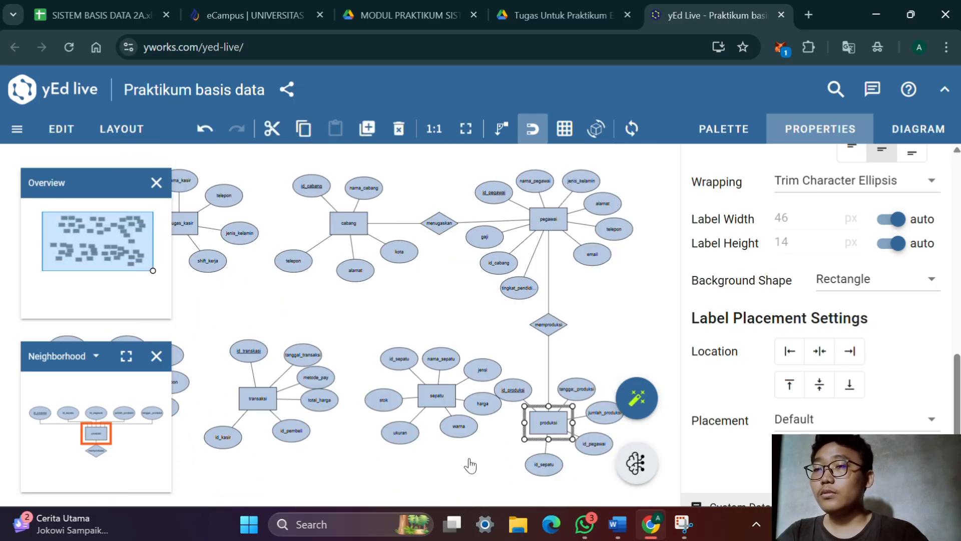
left_click_drag(467, 461, 532, 385)
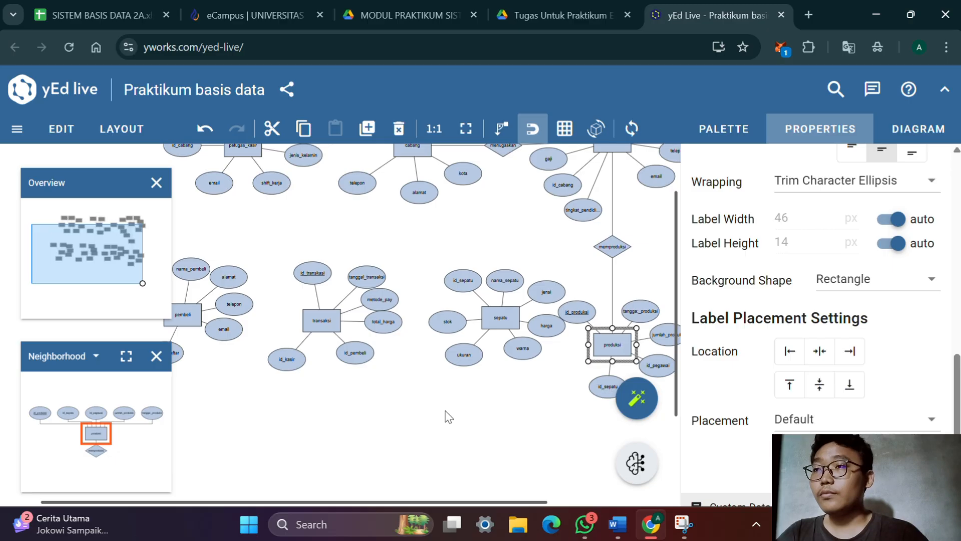
left_click_drag(358, 415, 423, 486)
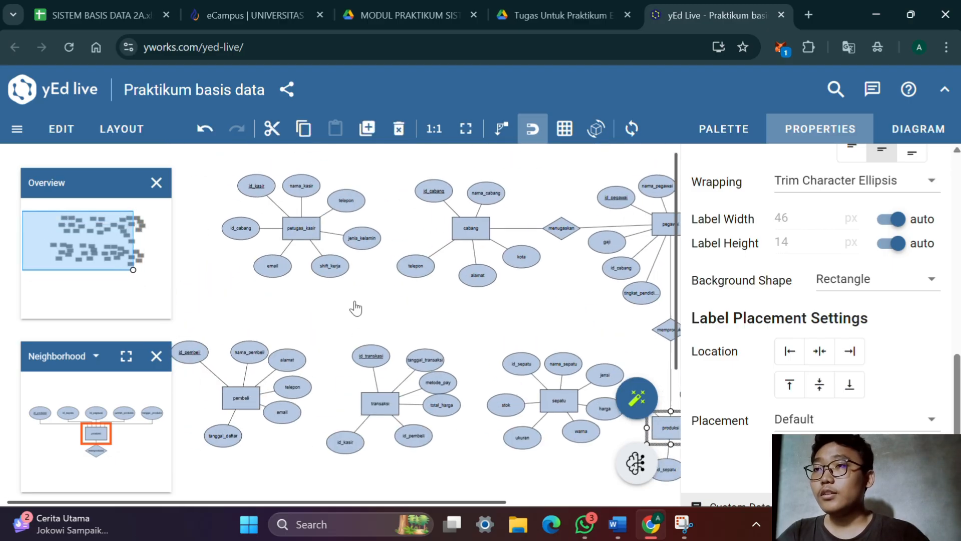
left_click_drag(354, 307, 349, 453)
scroll(395, 397, "up", 5)
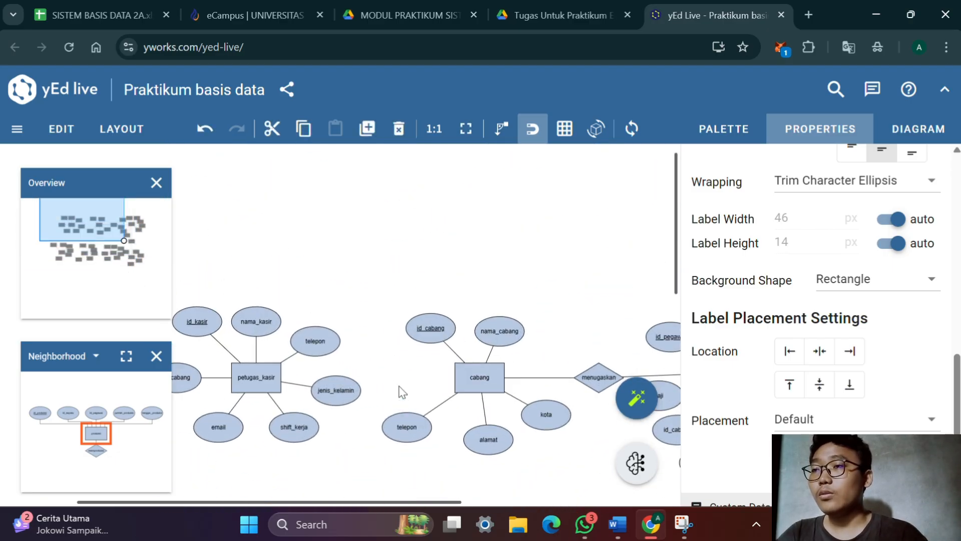
left_click_drag(421, 367, 502, 329)
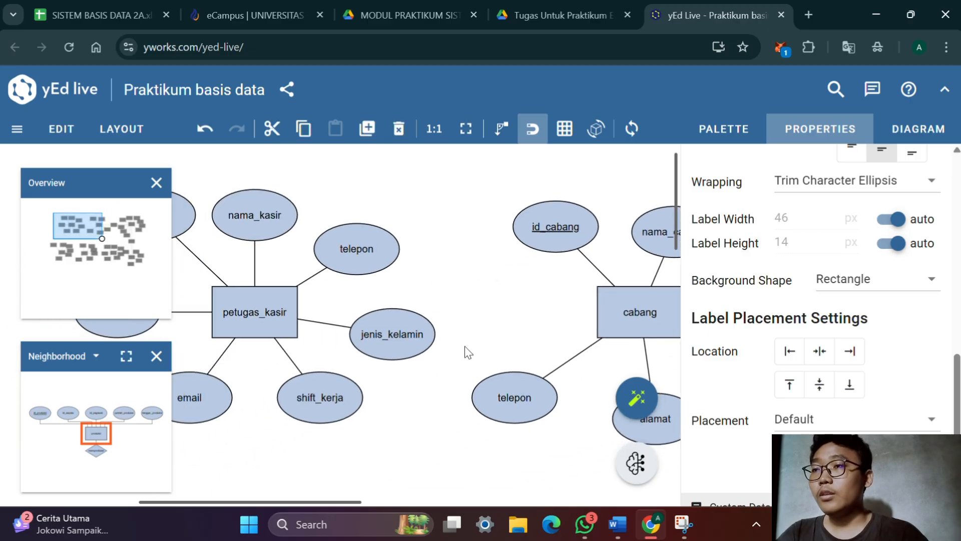
left_click_drag(399, 455, 122, 212)
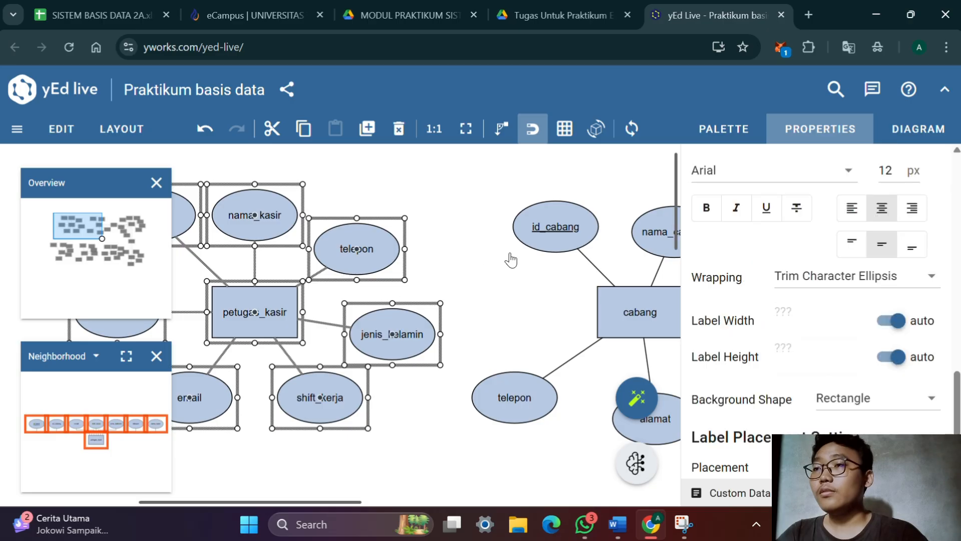
left_click_drag(511, 260, 641, 221)
left_click_drag(373, 284, 4, 288)
scroll(326, 340, "down", 5)
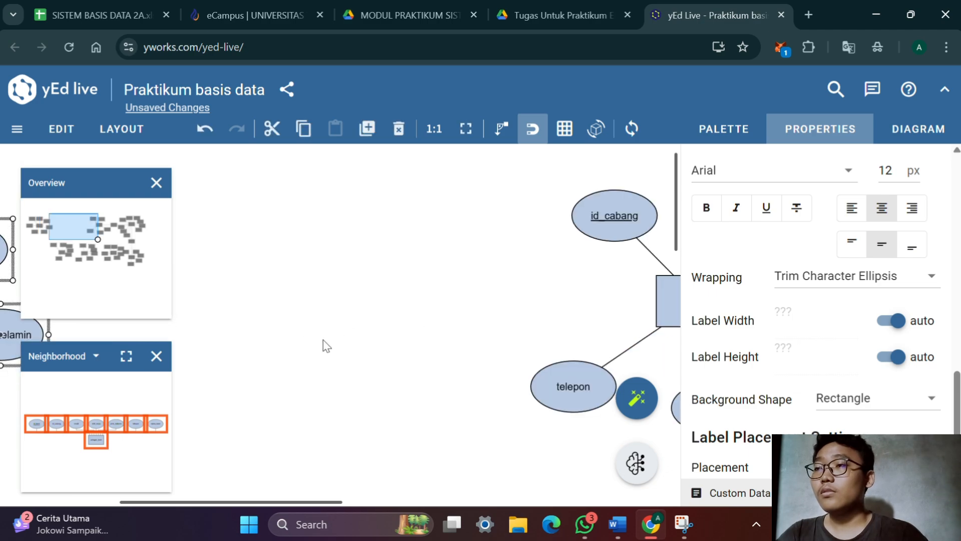
left_click_drag(336, 337, 431, 297)
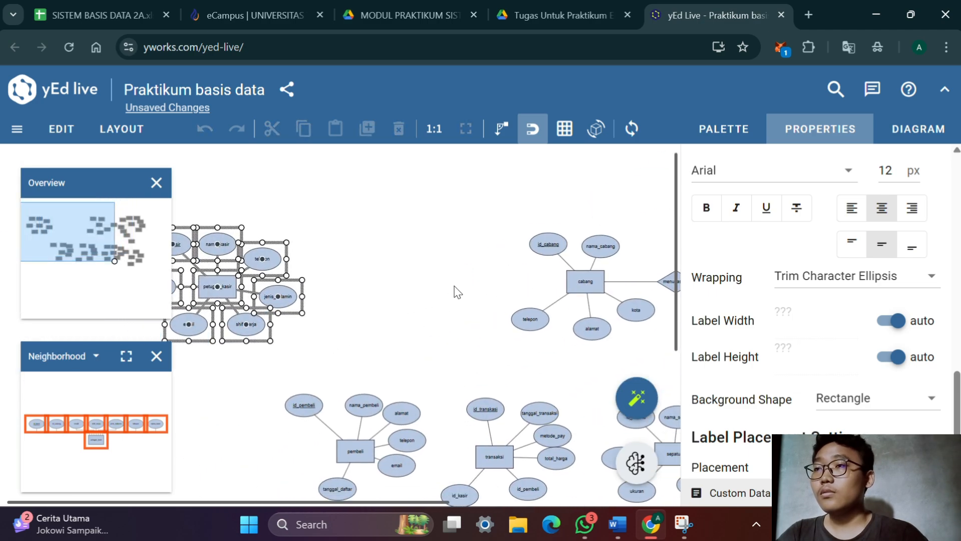
left_click(343, 325)
left_click_drag(344, 326, 375, 322)
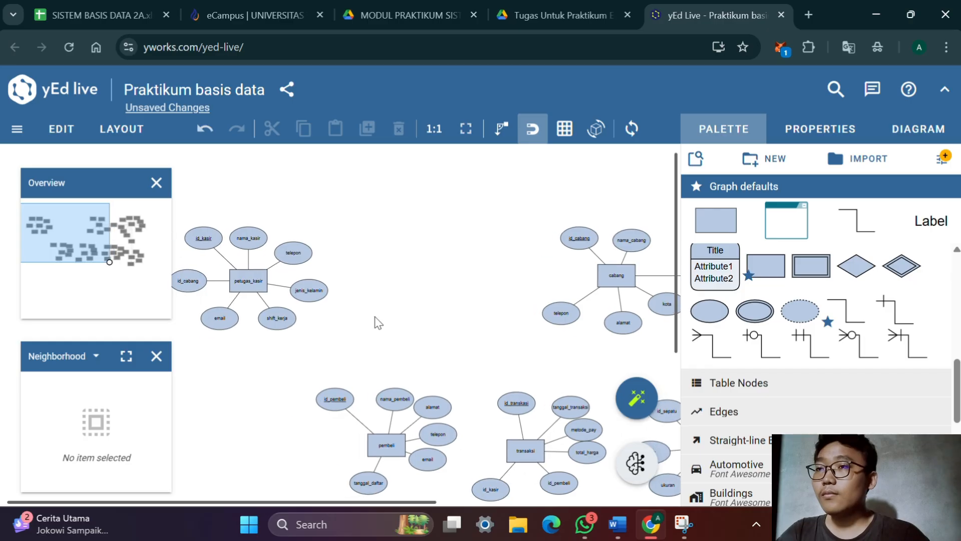
Add a relationship diamond between petugas_kasir and cabang, and label it menyediakan in underlined text
left_click_drag(847, 268, 456, 289)
double_click(465, 288)
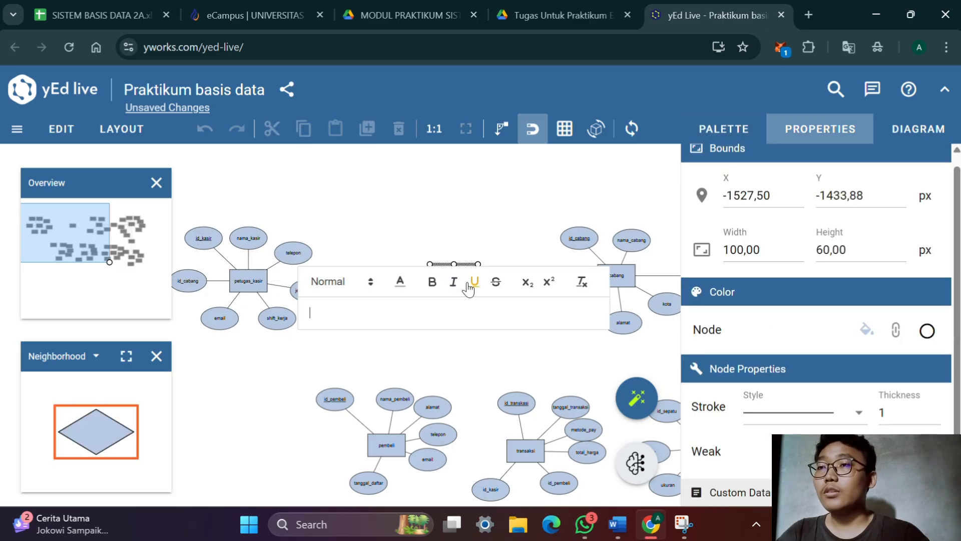
left_click(468, 289)
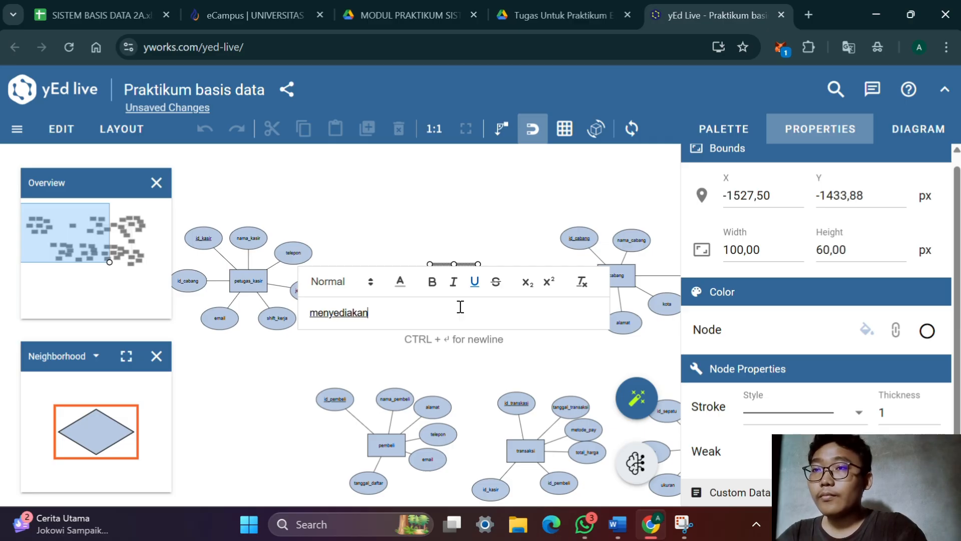
key("Return")
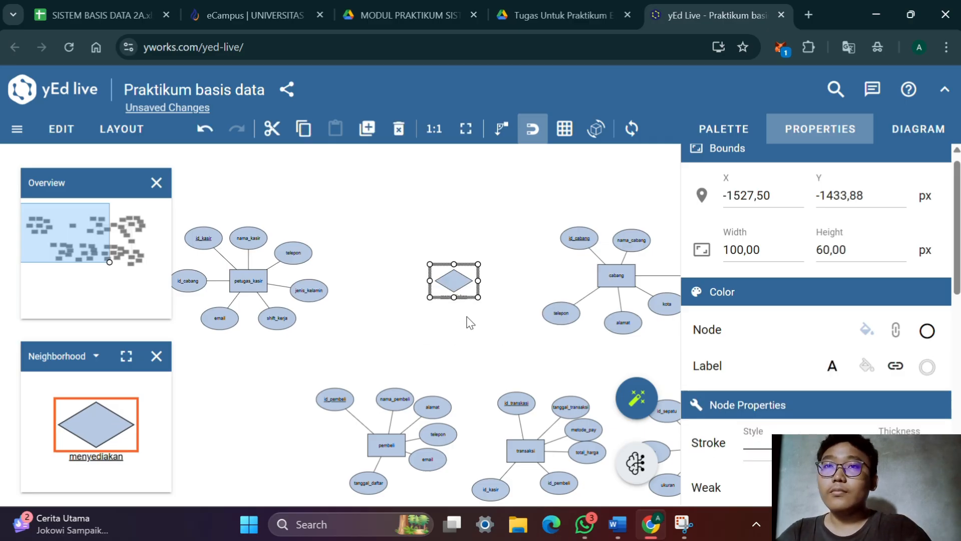
Set the menyediakan diamond's label placement to Stretch Center
scroll(816, 326, "down", 10)
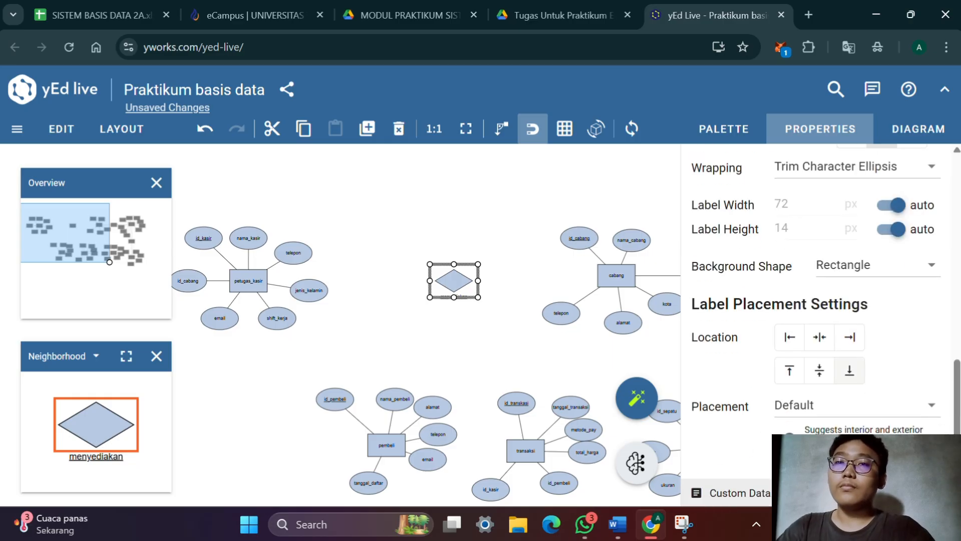
left_click(857, 409)
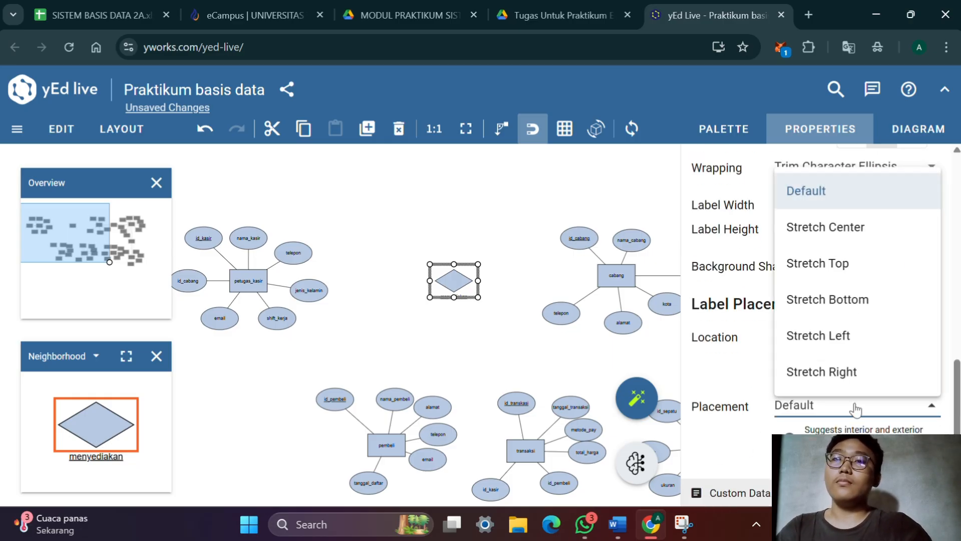
left_click(884, 229)
scroll(535, 281, "up", 5)
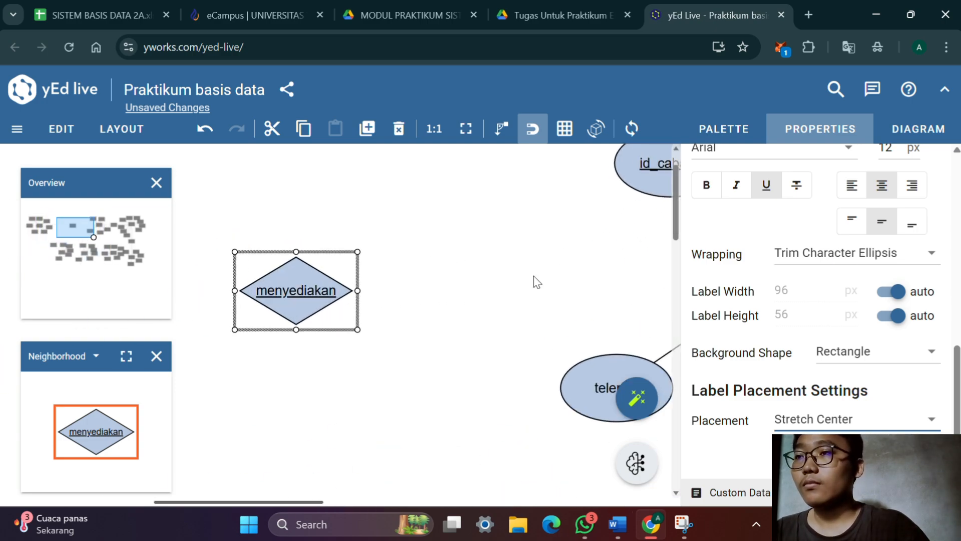
Connect the petugas_kasir and cabang entities to the menyediakan diamond
scroll(503, 298, "down", 4)
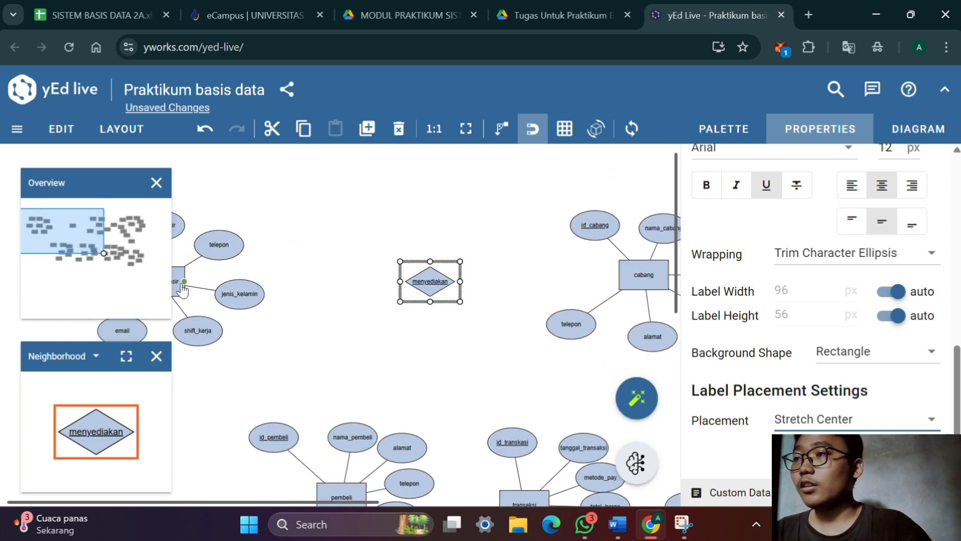
left_click(378, 266)
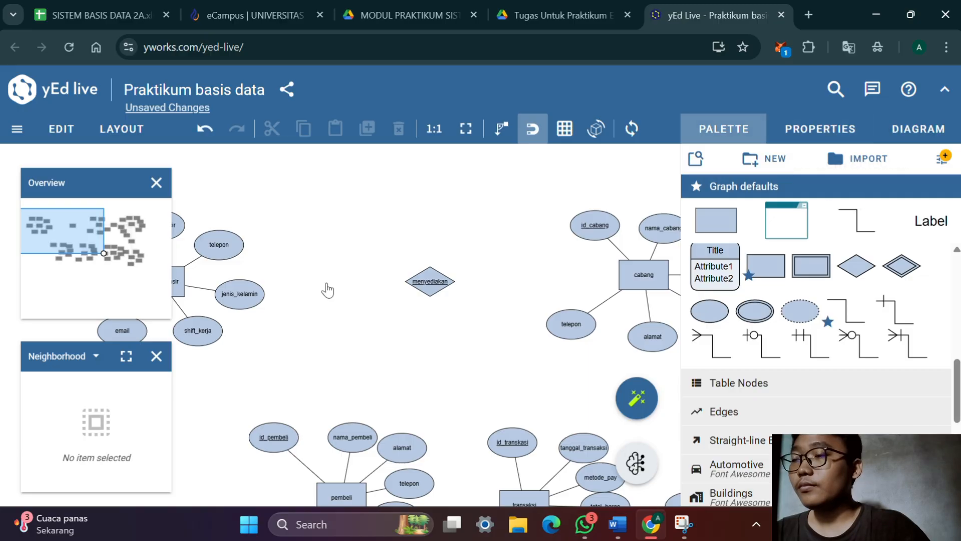
left_click_drag(327, 290, 419, 272)
left_click_drag(253, 267, 391, 321)
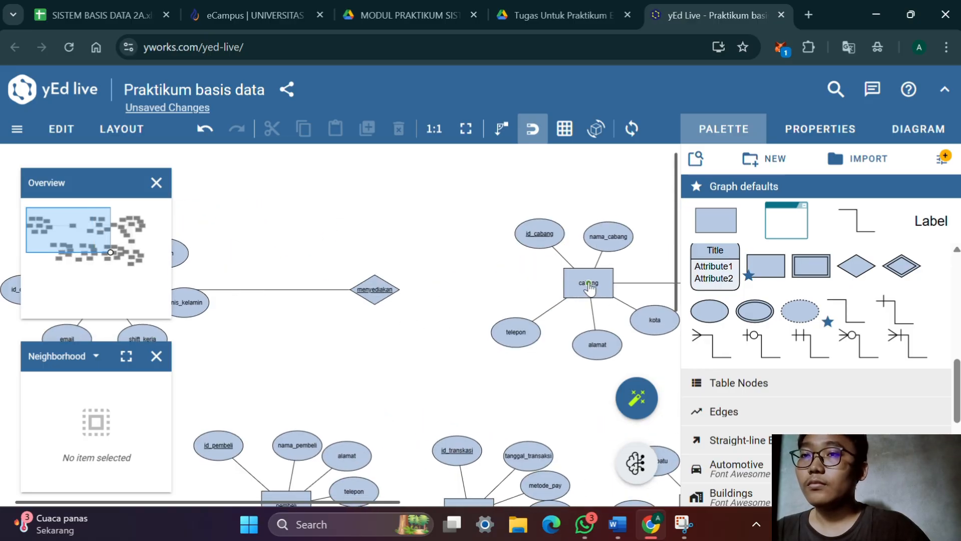
left_click_drag(589, 284, 378, 290)
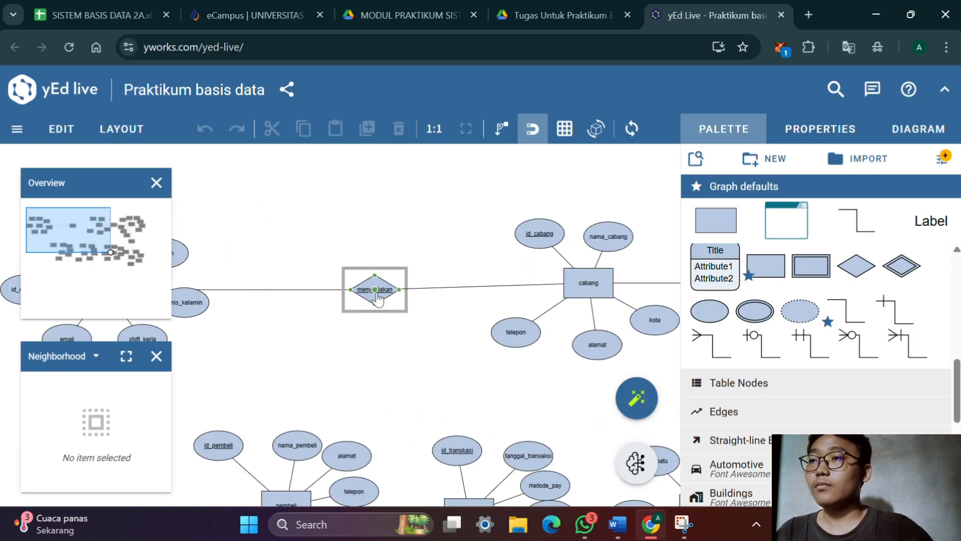
Align the menyediakan diamond and the petugas_kasir entity horizontally with cabang so the connecting lines run straight
left_click_drag(440, 335, 557, 329)
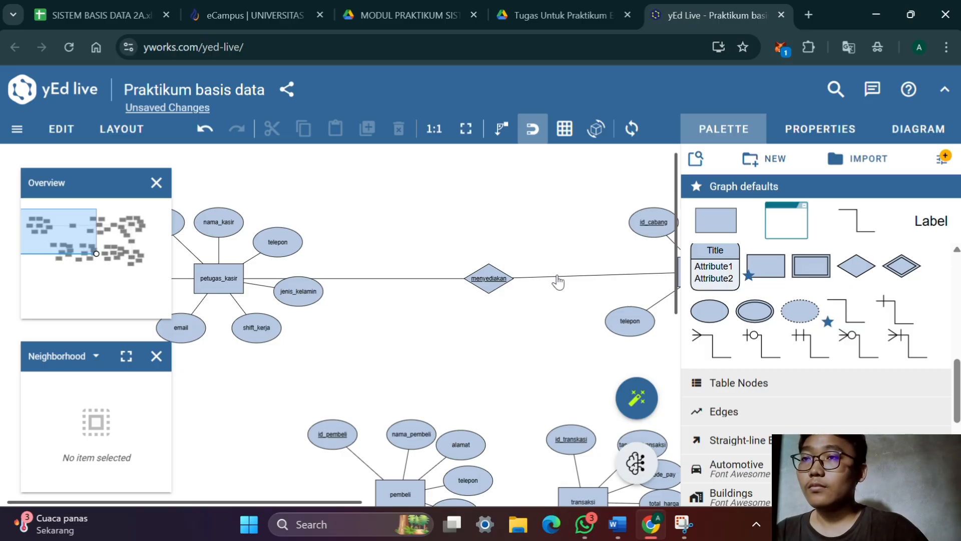
mouse_move(496, 281)
left_mouse_down()
mouse_move(496, 268)
mouse_move(495, 275)
left_mouse_up()
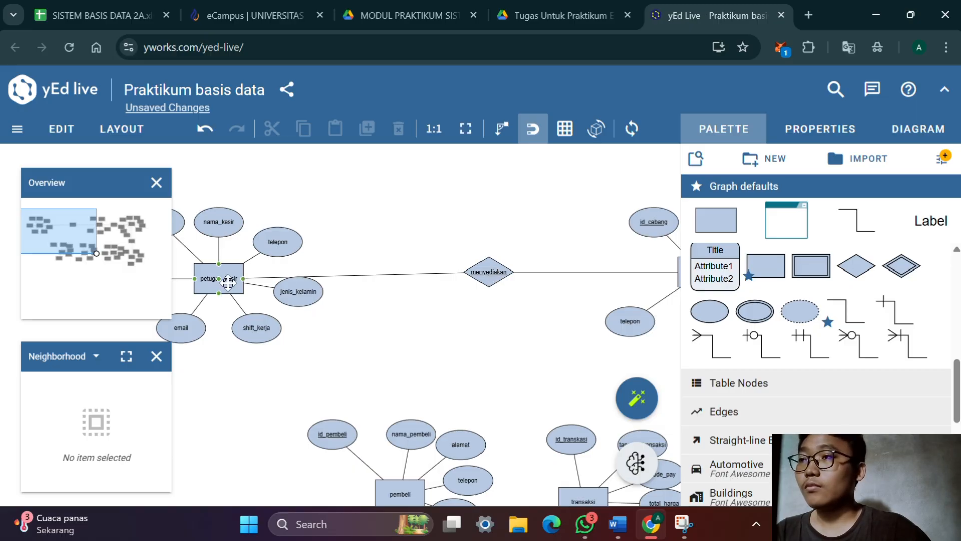
left_click_drag(227, 281, 229, 275)
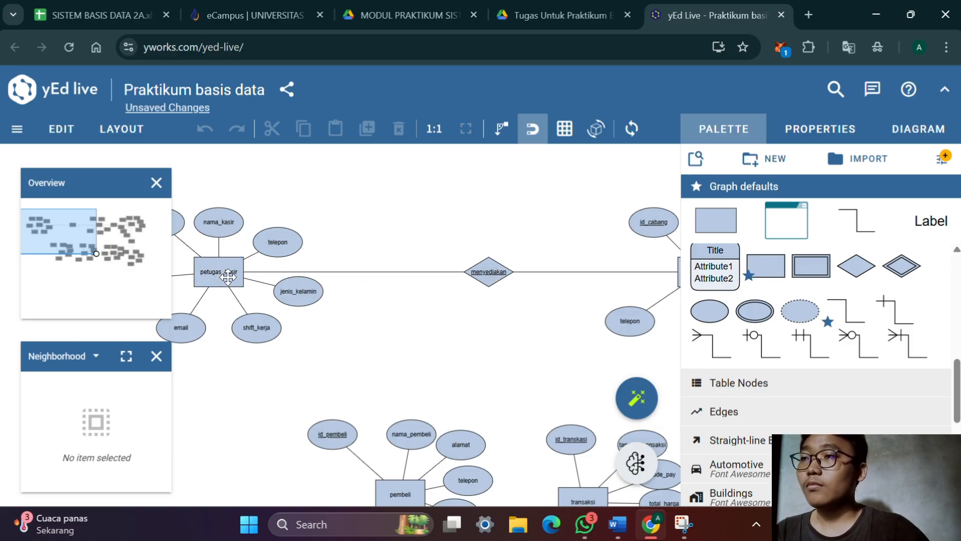
Move the pembeli, transaksi and sepatu entities with their attributes leftward, opening a gap between sepatu and produksi
left_click_drag(365, 329, 507, 233)
left_click_drag(383, 280, 233, 287)
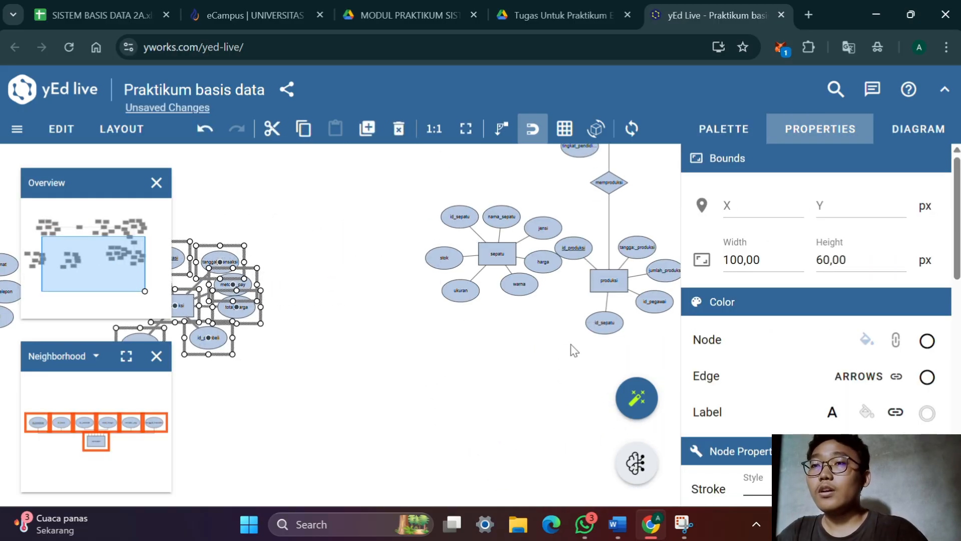
left_click(373, 403)
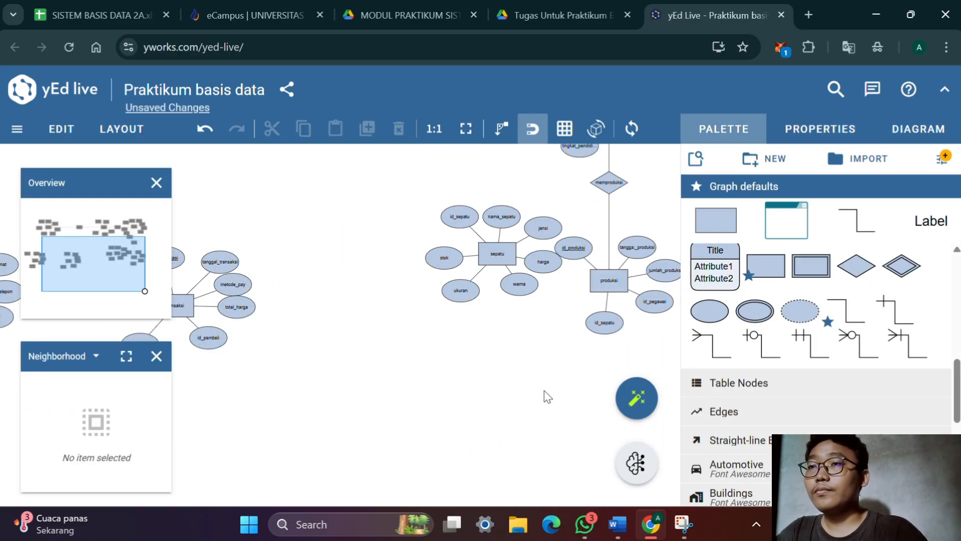
left_click_drag(545, 388, 446, 208)
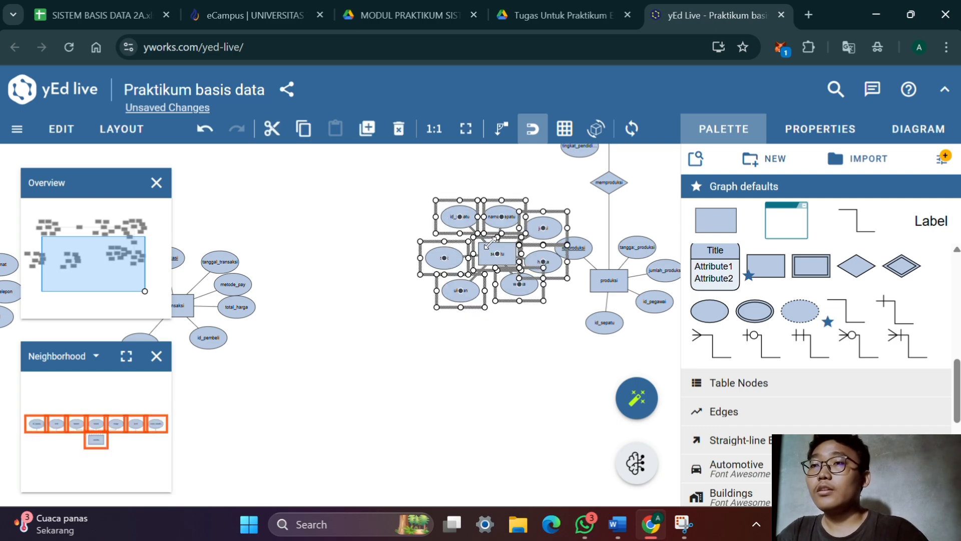
left_click_drag(501, 257, 349, 290)
left_click(474, 385)
left_click_drag(474, 393, 382, 404)
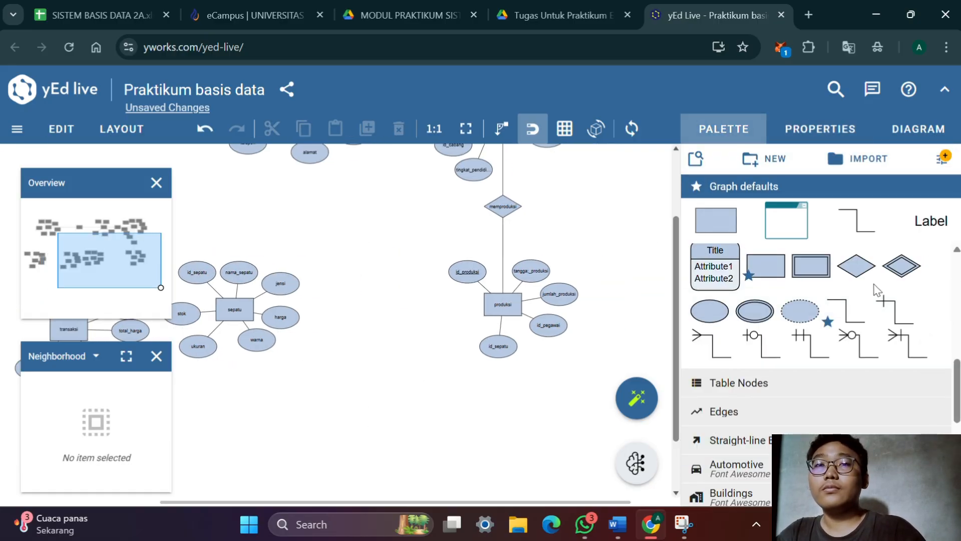
Place a relationship diamond between sepatu and produksi, and look up their relation in the Word matrix
left_click_drag(730, 316, 390, 318)
double_click(390, 318)
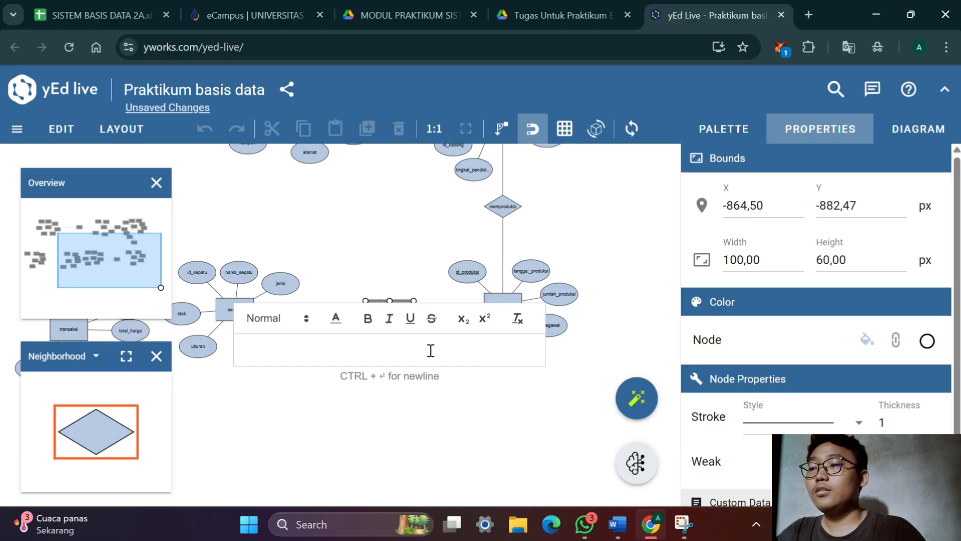
key("alt+Tab")
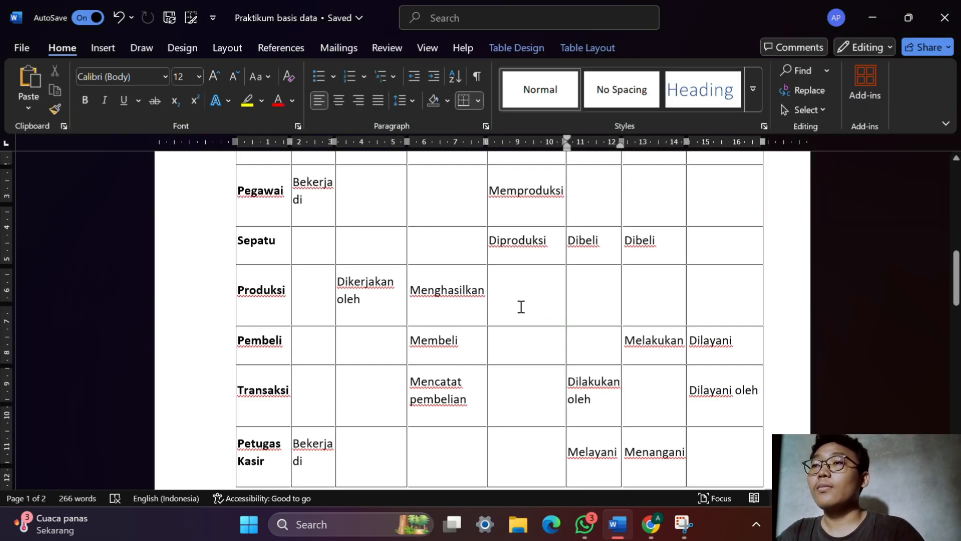
scroll(521, 307, "up", 3)
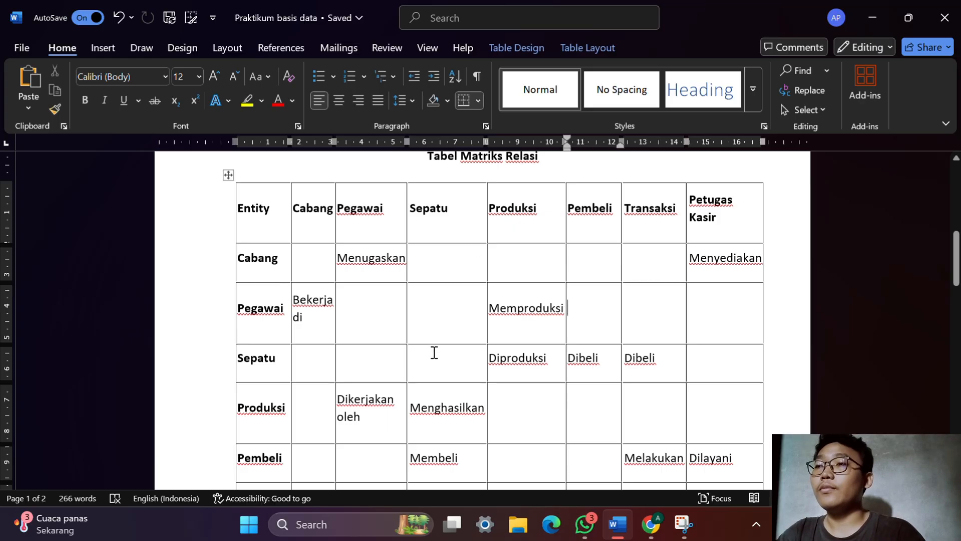
key("alt+Tab")
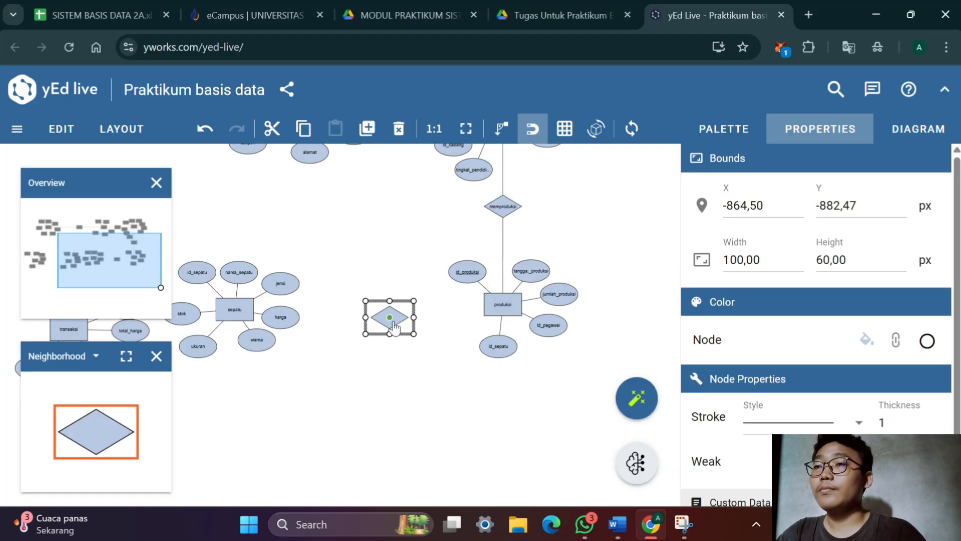
Label the diamond between sepatu and produksi menghasilkan in non-italic text
double_click(393, 326)
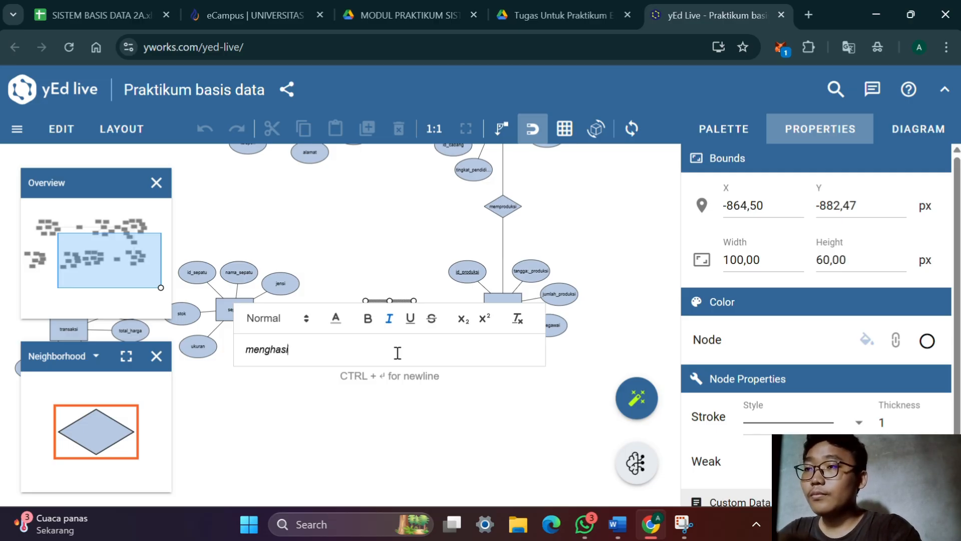
type("menghasilkan")
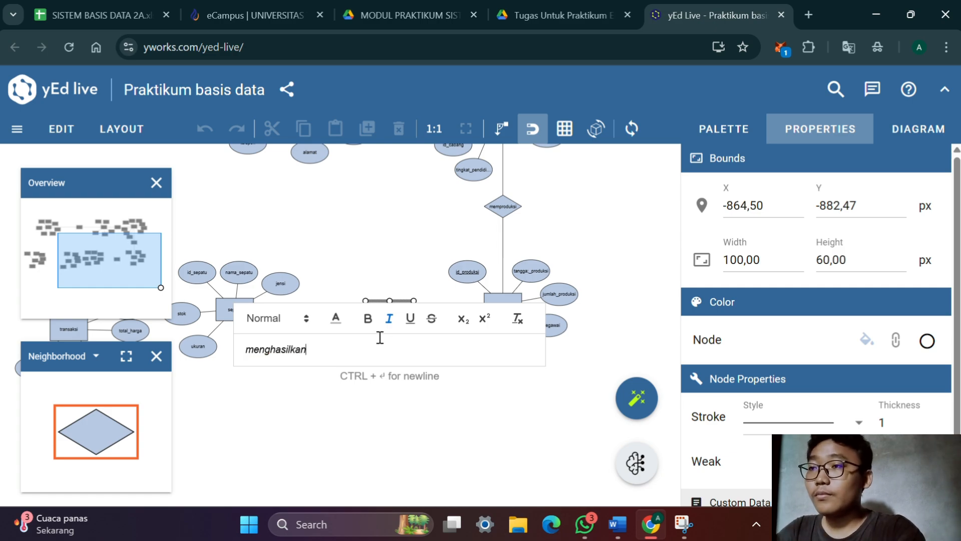
left_click(383, 315)
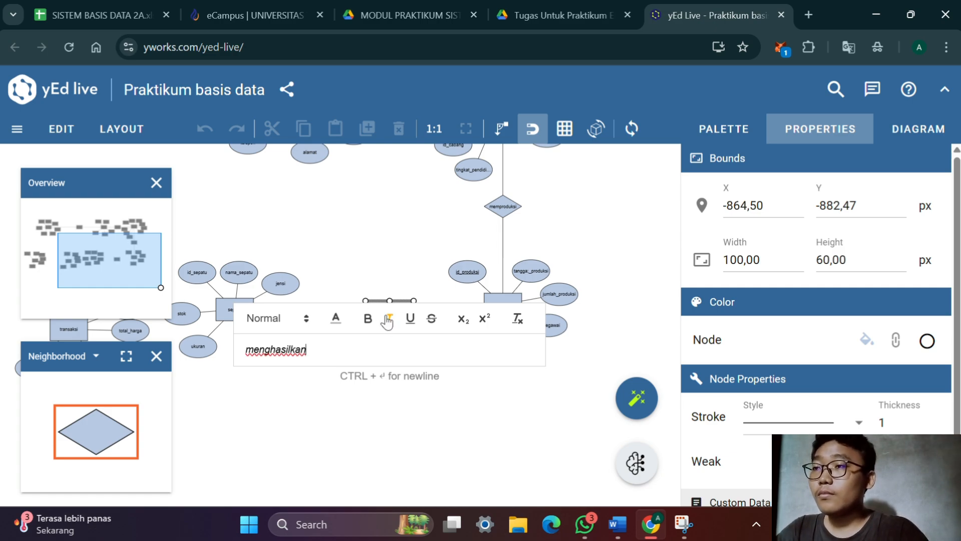
key("ctrl+a")
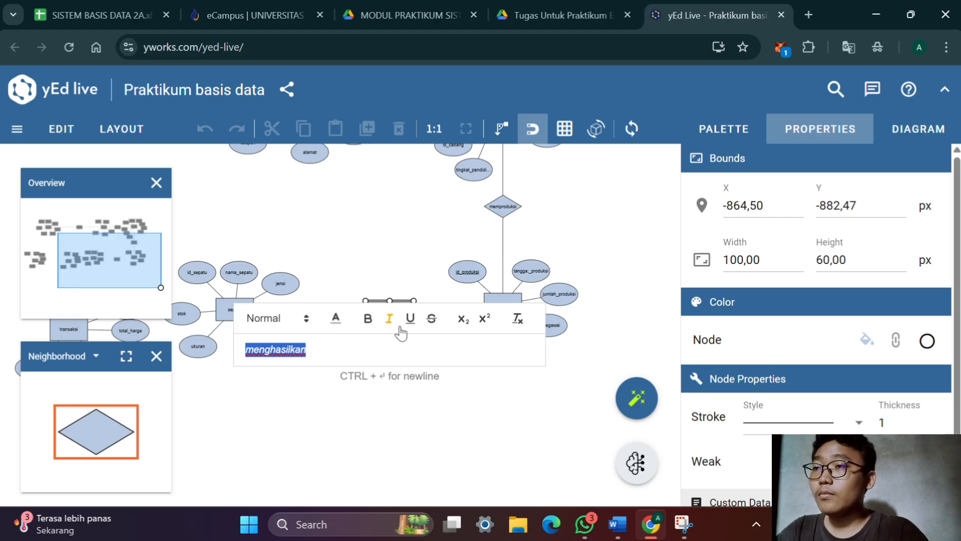
left_click(388, 326)
key("Return")
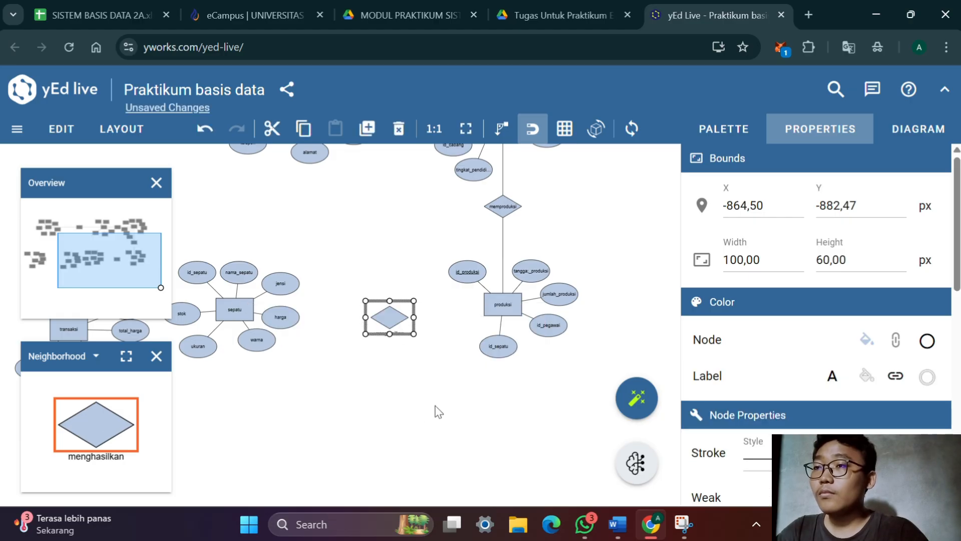
Set the menghasilkan diamond's label placement to Stretch Center
scroll(815, 187, "down", 10)
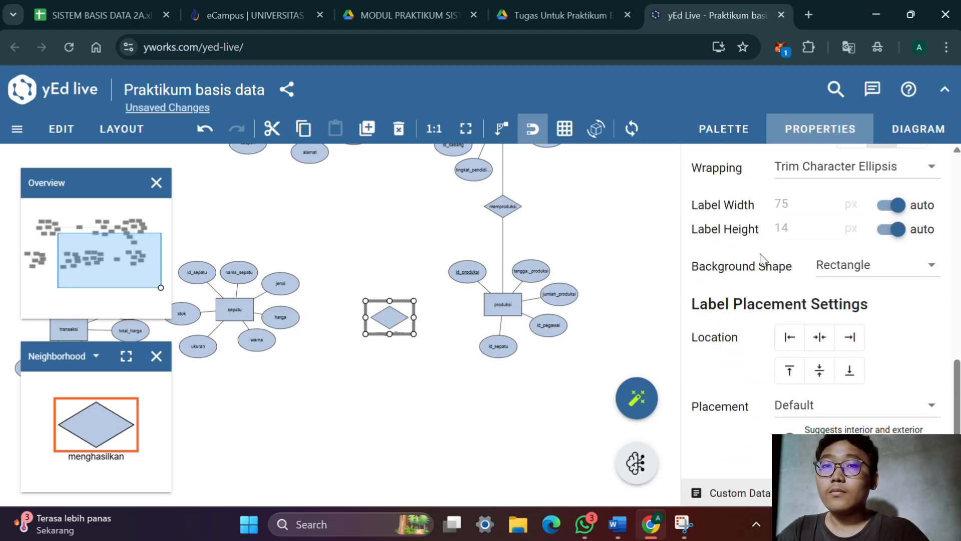
left_click(796, 411)
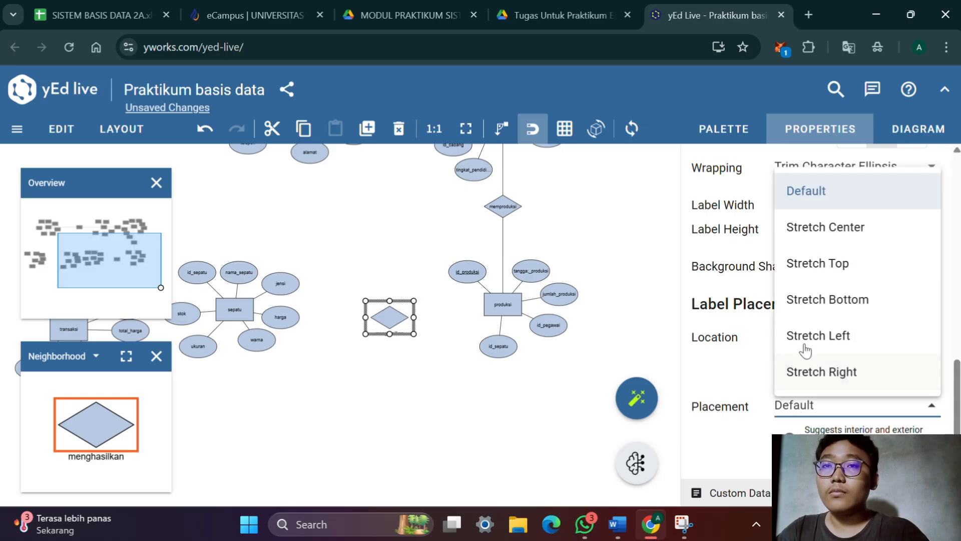
left_click(823, 228)
Connect the produksi and sepatu entities to the menghasilkan diamond
scroll(419, 353, "up", 3)
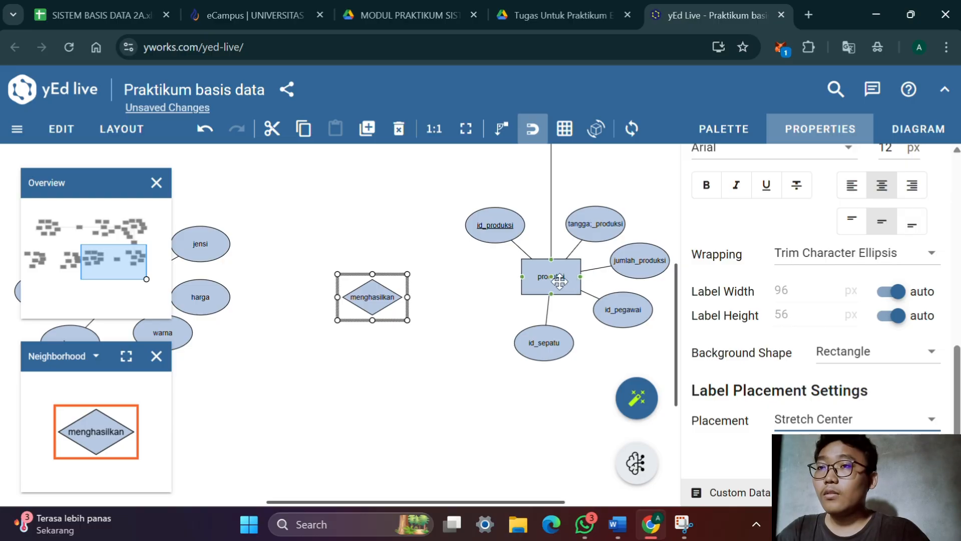
left_click_drag(550, 282, 361, 302)
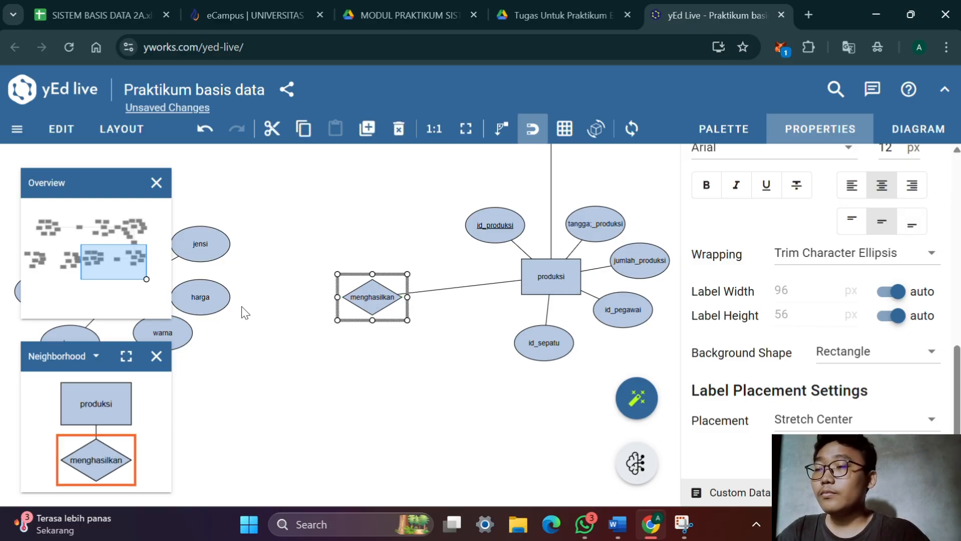
left_click_drag(268, 322, 462, 307)
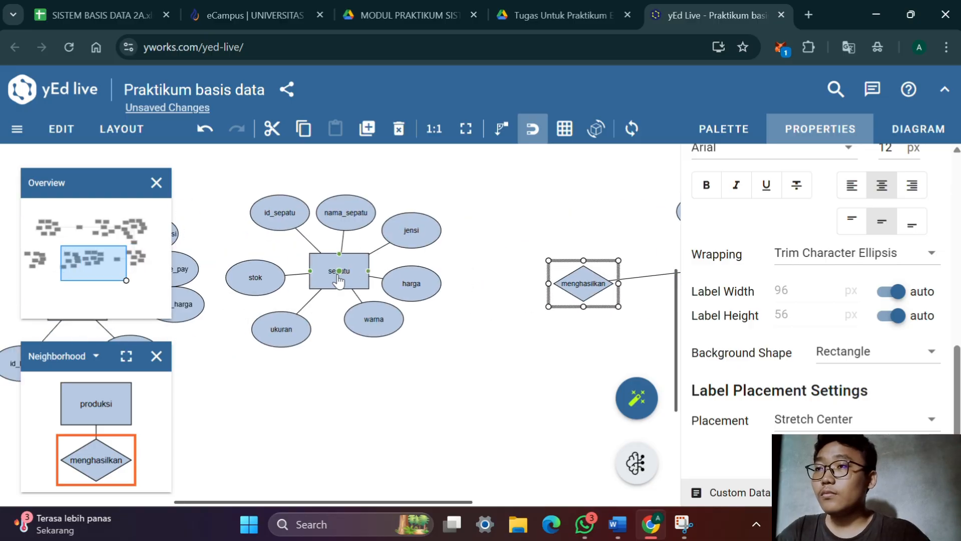
left_click_drag(339, 281, 590, 295)
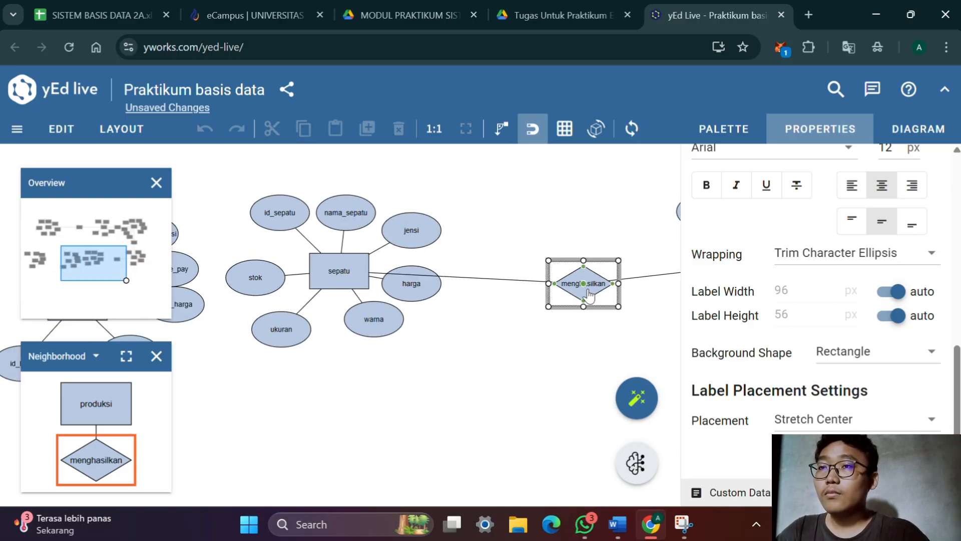
scroll(591, 288, "down", 1)
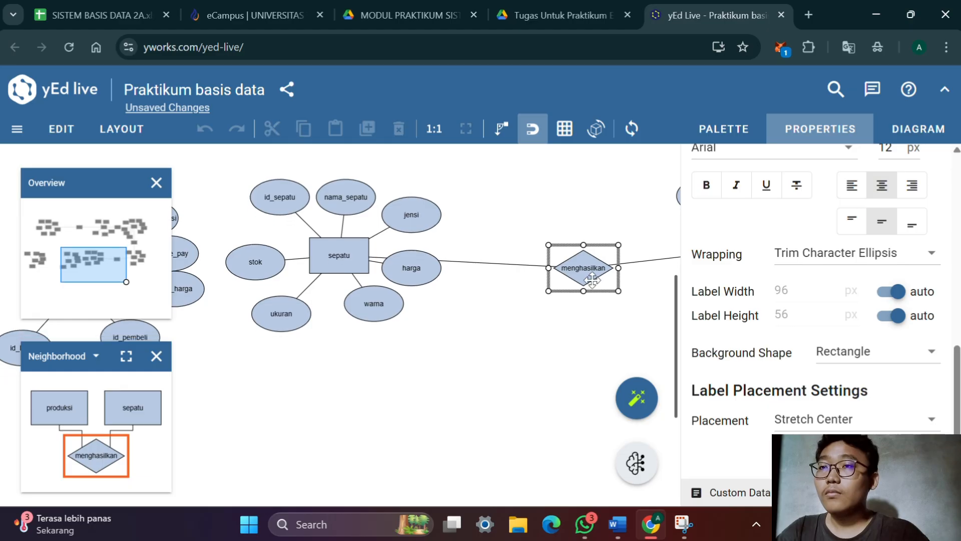
Align the menghasilkan diamond horizontally with the sepatu and produksi entities so the connecting lines run straight
left_click_drag(513, 353, 398, 372)
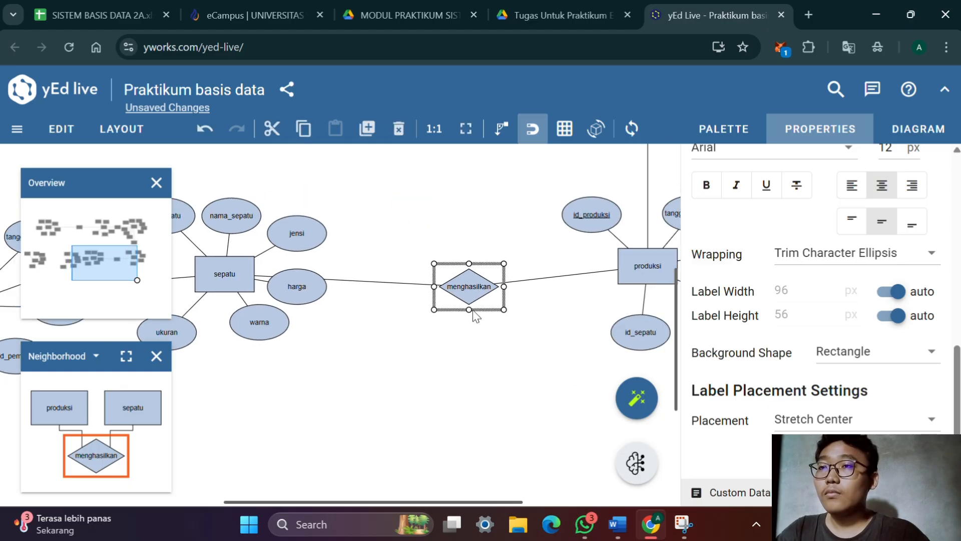
double_click(478, 283)
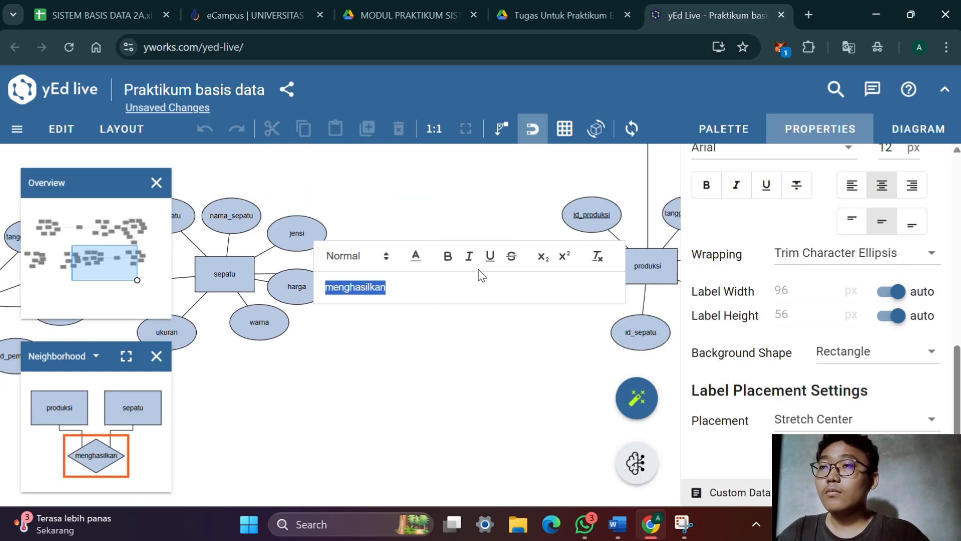
left_click(430, 350)
left_click_drag(315, 386, 581, 379)
Reposition the warna and harga attributes around sepatu, clearing the connecting line and spacing them evenly
left_click_drag(576, 300, 525, 323)
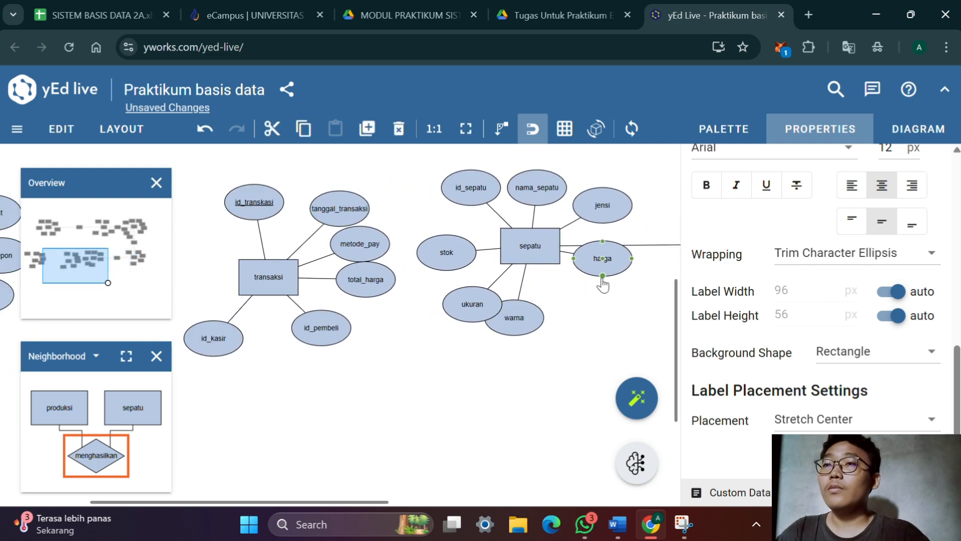
left_click_drag(612, 264, 611, 292)
left_click_drag(538, 321, 563, 316)
Move the transaksi entity with all its attributes leftward, away from sepatu
left_click_drag(453, 383, 587, 426)
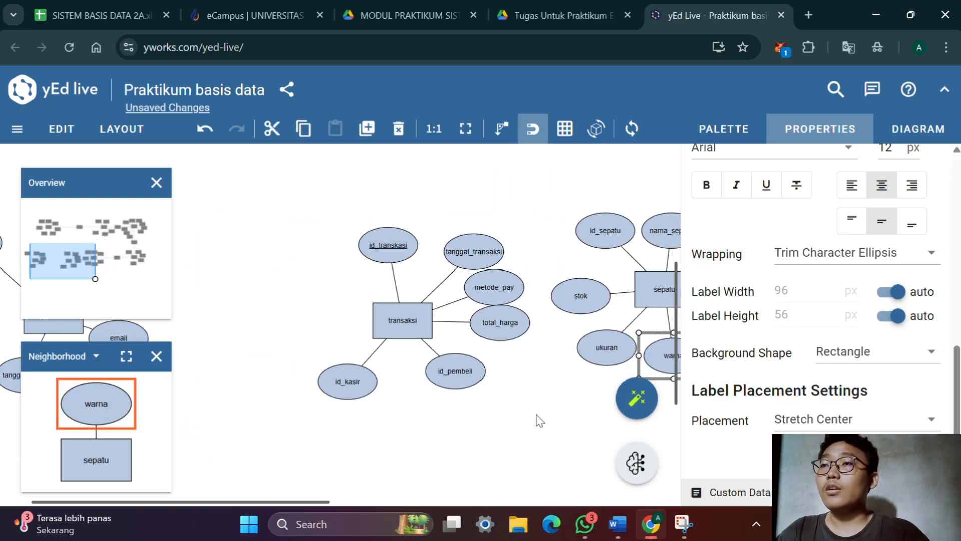
scroll(529, 403, "down", 2)
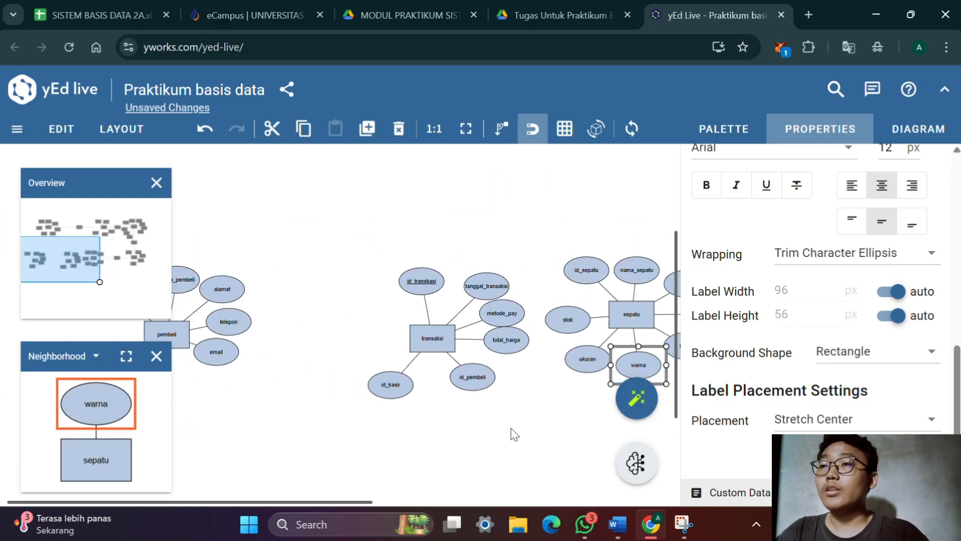
left_click_drag(510, 428, 392, 265)
left_click_drag(433, 339, 447, 345)
left_click(446, 345)
left_click(536, 433)
left_click_drag(536, 433, 403, 283)
left_click_drag(447, 344, 335, 295)
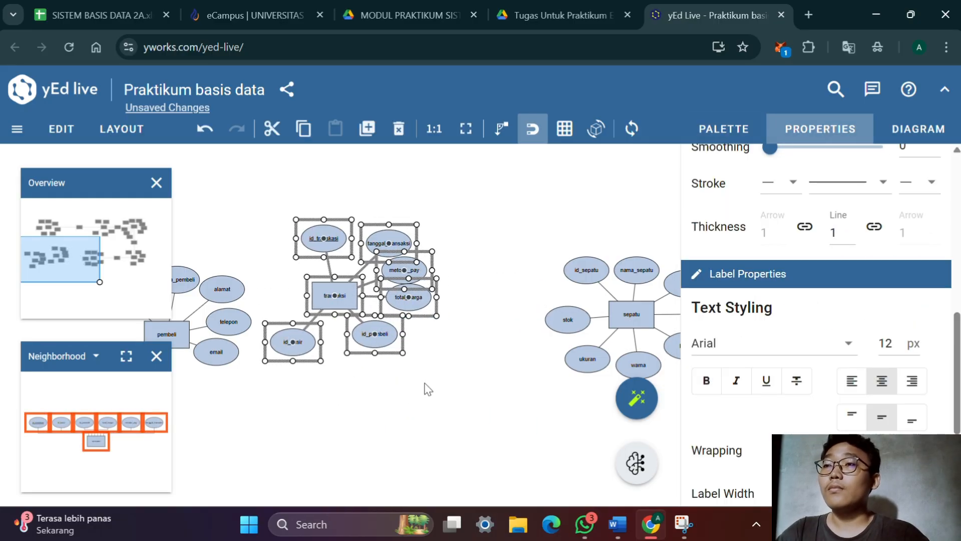
Move the pembeli entity with all its attributes leftward, away from transaksi
left_click_drag(425, 382, 516, 435)
scroll(542, 367, "down", 3)
left_click_drag(543, 367, 424, 276)
left_click(419, 335)
left_click_drag(318, 339, 225, 253)
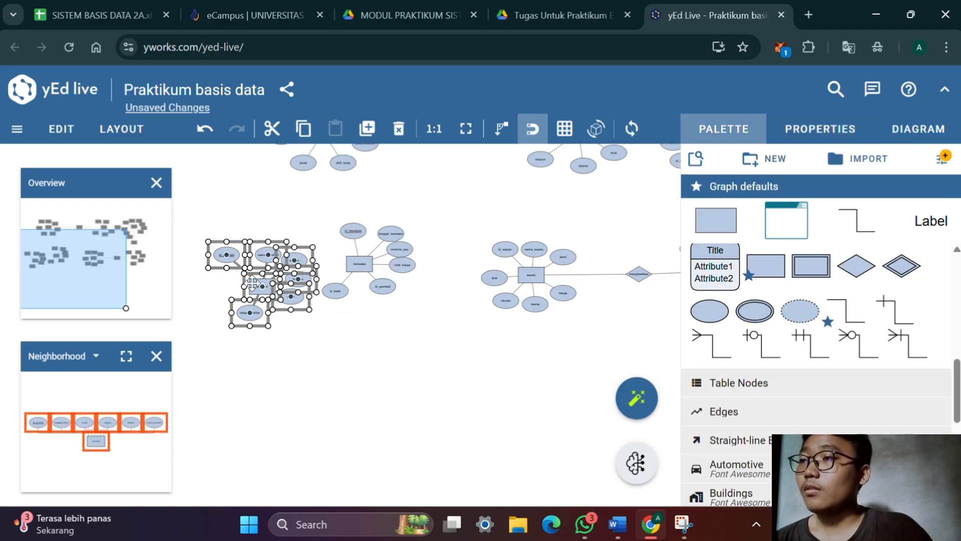
left_click_drag(263, 291, 105, 297)
Shift the transaksi entity and its attributes further left to widen the gap before sepatu
left_click_drag(457, 315, 543, 351)
left_click(425, 286)
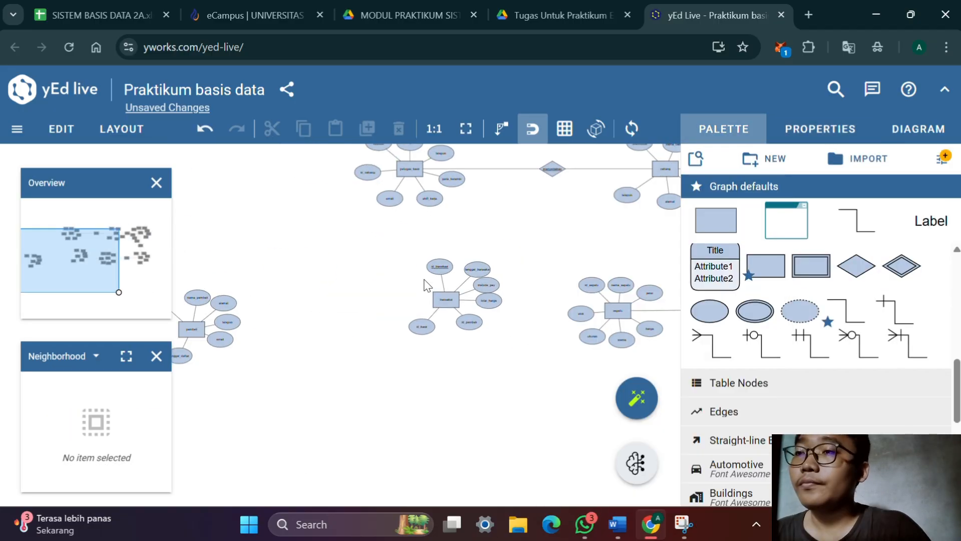
left_click_drag(379, 272, 500, 337)
left_click_drag(403, 250, 511, 346)
left_click_drag(487, 287, 427, 301)
left_click(469, 382)
left_click_drag(470, 382, 371, 371)
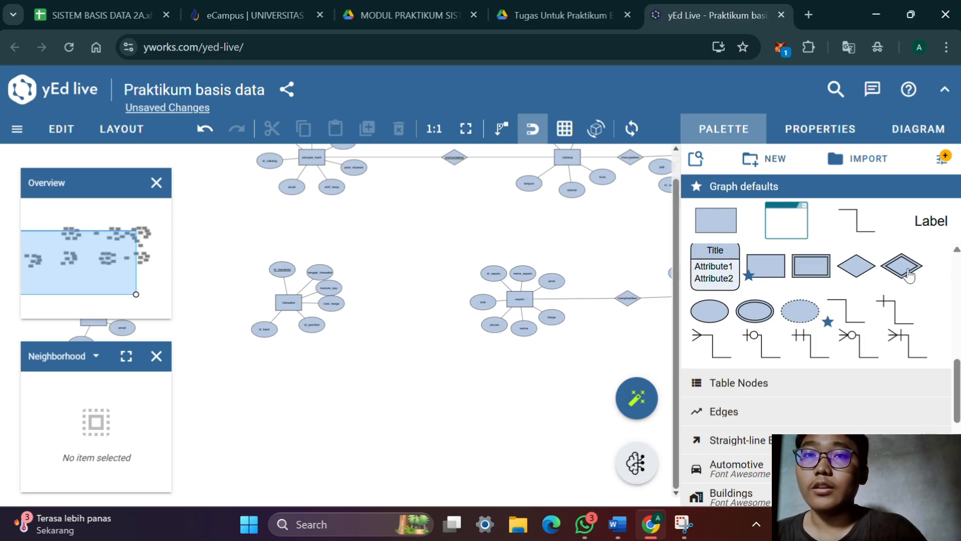
Place a relationship diamond between transaksi and sepatu, and check their relation in the Word matrix
left_click_drag(871, 275, 404, 302)
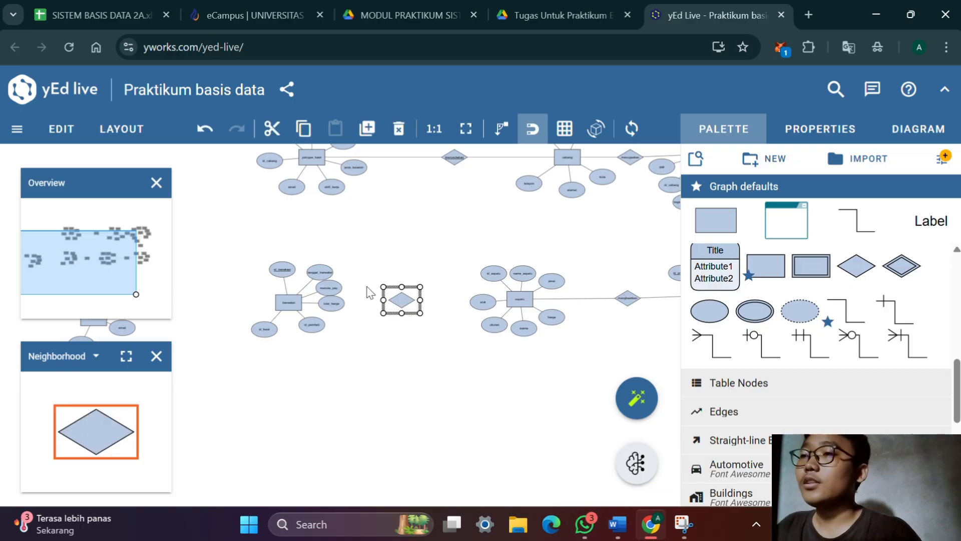
key("alt+Tab")
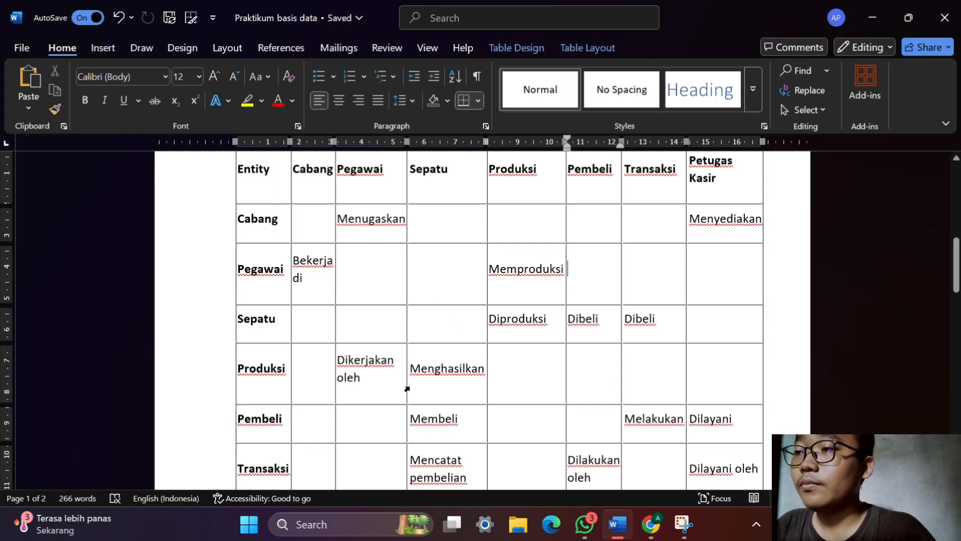
scroll(566, 322, "up", 1)
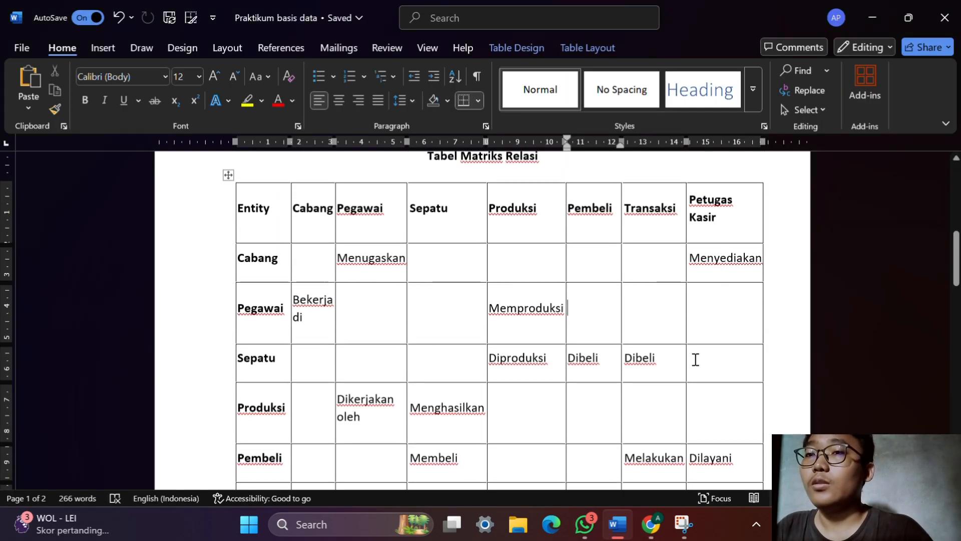
key("alt+Tab")
Label the diamond between transaksi and sepatu dibeli
left_click_drag(410, 345, 511, 361)
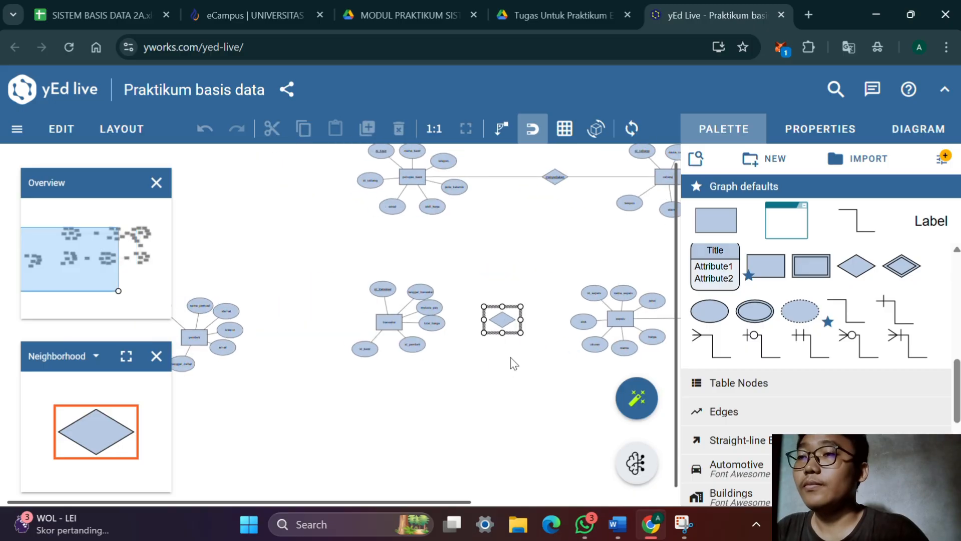
scroll(509, 357, "up", 3)
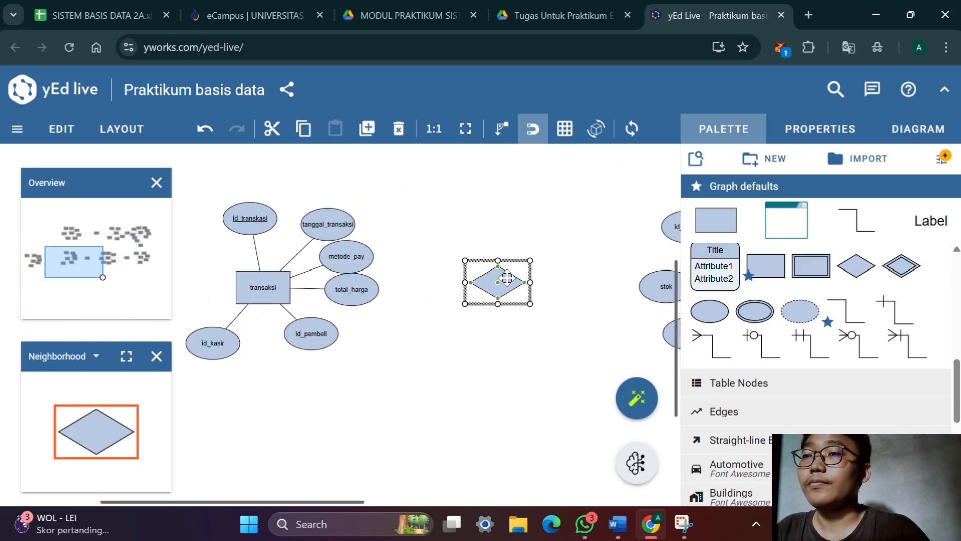
double_click(506, 277)
type("dibeli")
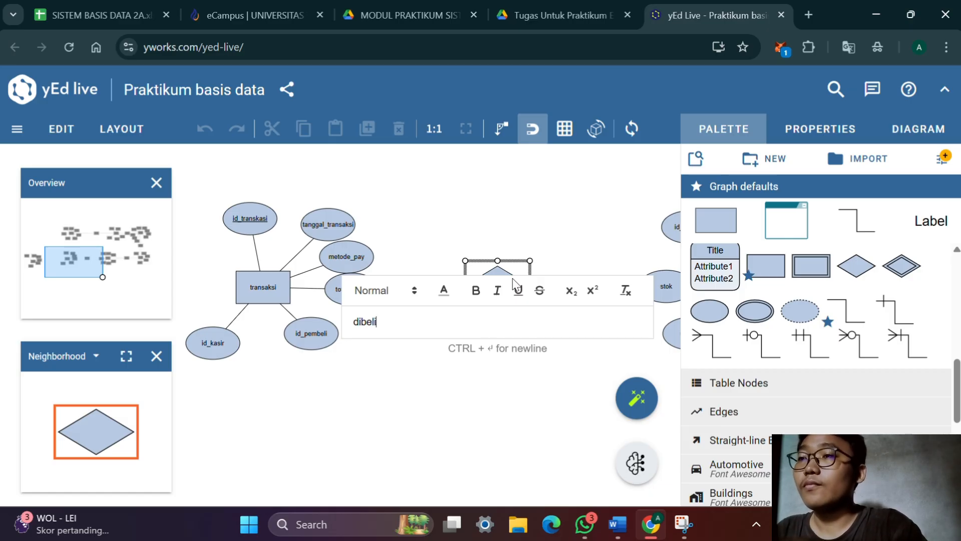
key("Return")
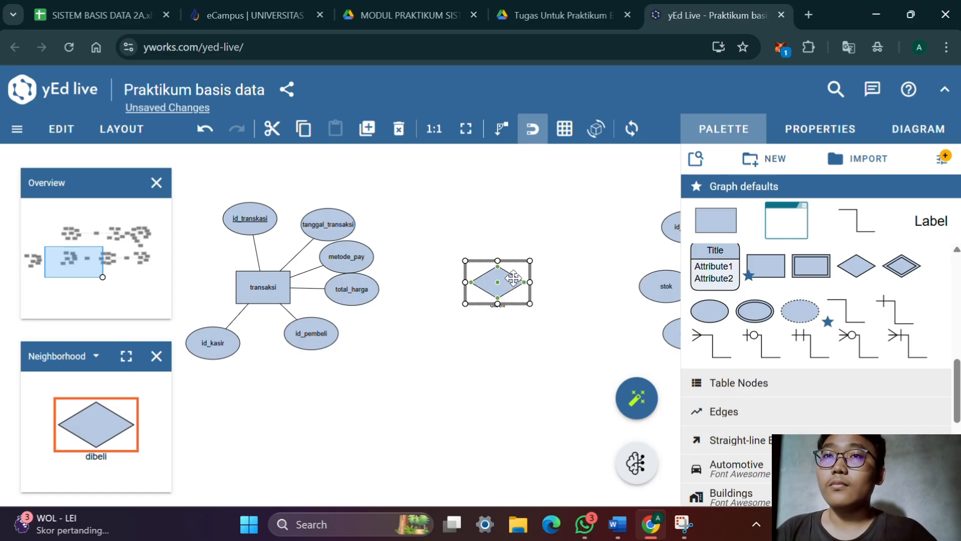
Set the dibeli diamond's label placement to Stretch Center
left_click(816, 128)
scroll(796, 258, "down", 5)
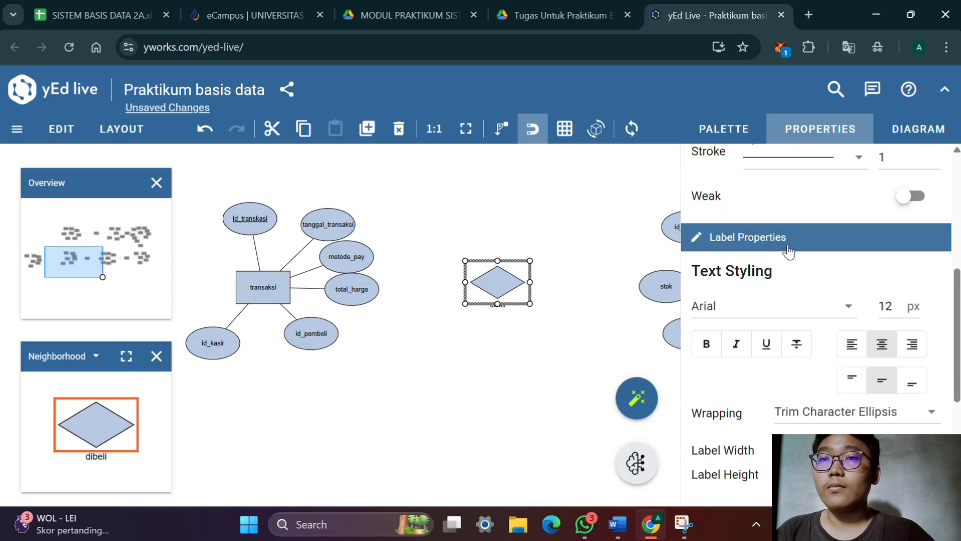
scroll(789, 252, "down", 5)
left_click(809, 406)
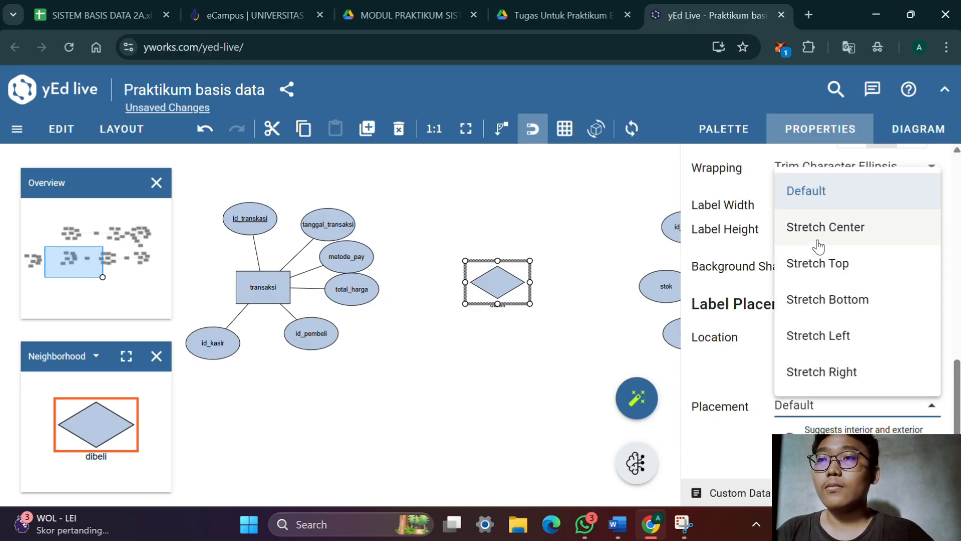
left_click(818, 243)
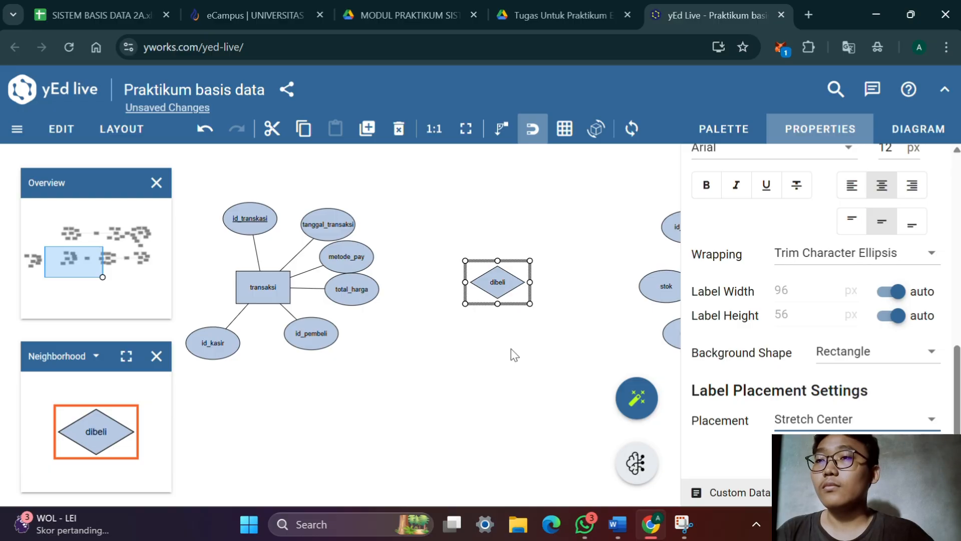
Connect the sepatu and transaksi entities to the dibeli diamond
left_click_drag(514, 354, 406, 407)
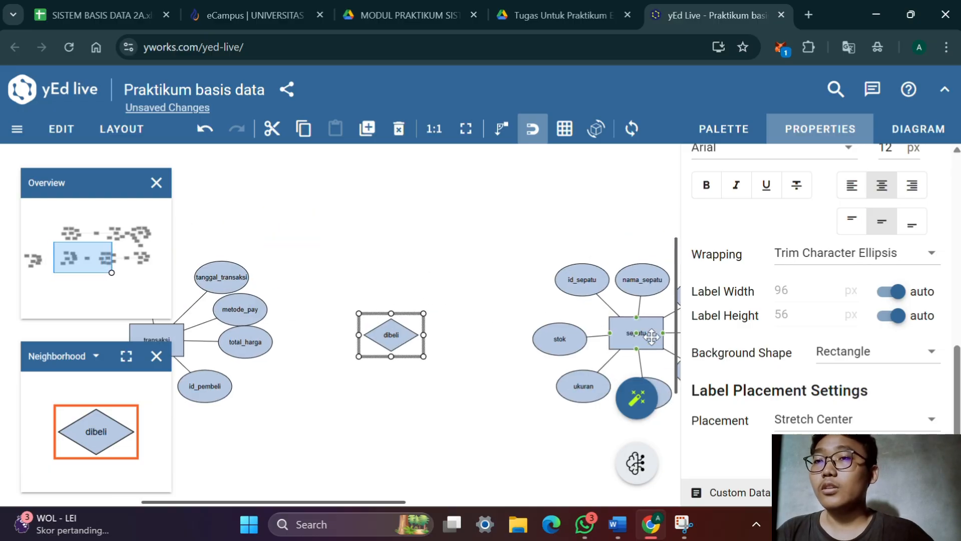
left_click_drag(556, 335, 501, 389)
key("ctrl+z")
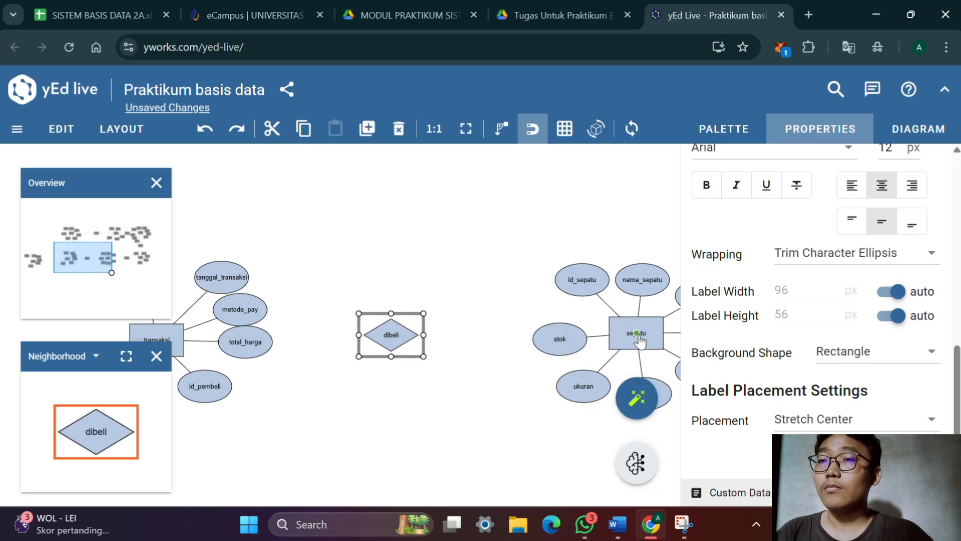
left_click_drag(639, 339, 405, 332)
scroll(477, 354, "left", 5)
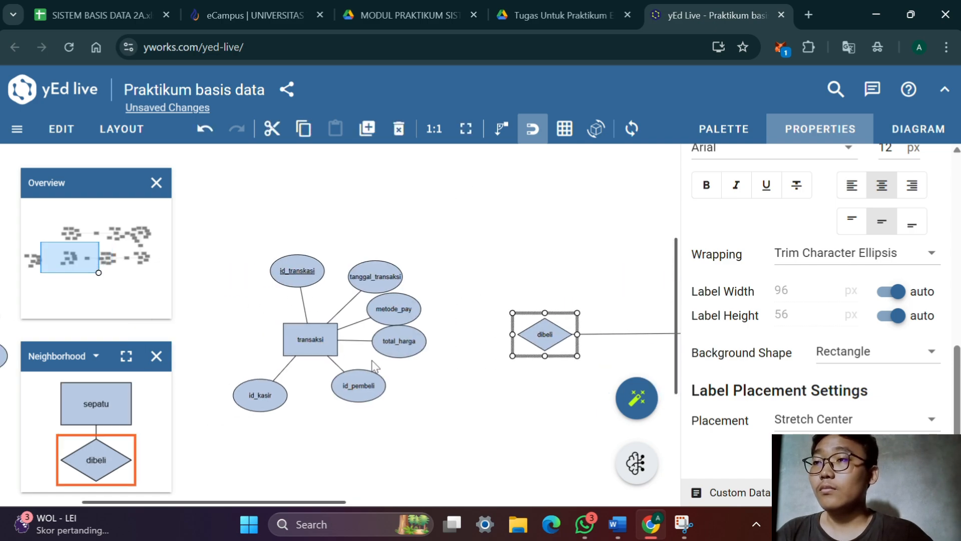
left_click_drag(310, 342, 544, 337)
scroll(481, 365, "right", 4)
scroll(481, 365, "down", 1)
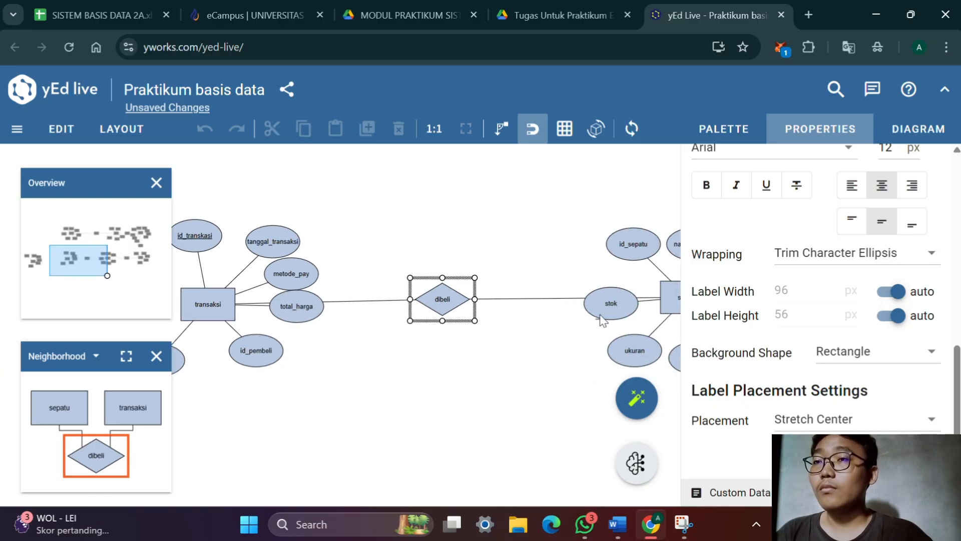
Move the stok, total_harga and id_pembeli attributes clear of the connection line between transaksi and sepatu
left_click_drag(617, 310, 558, 368)
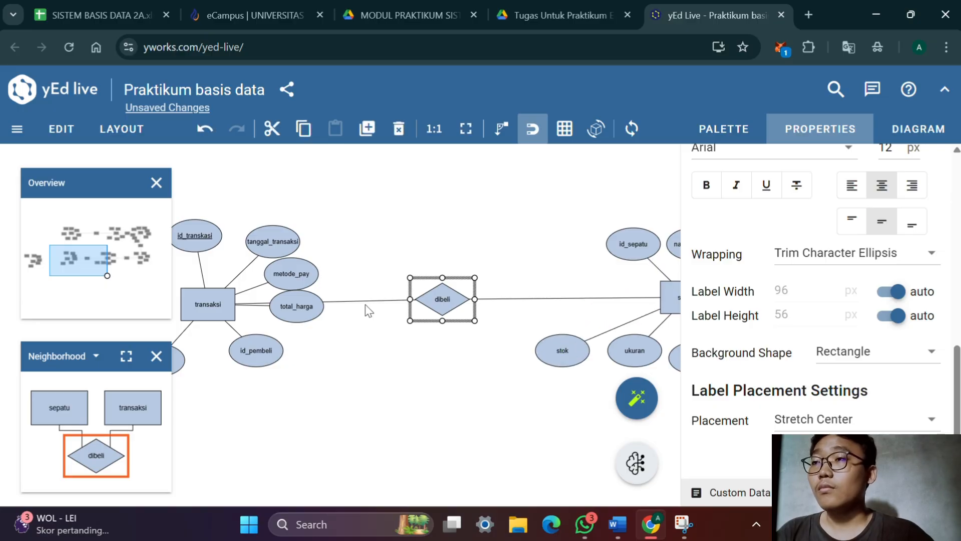
left_click_drag(316, 300, 261, 367)
left_click_drag(322, 393, 573, 322)
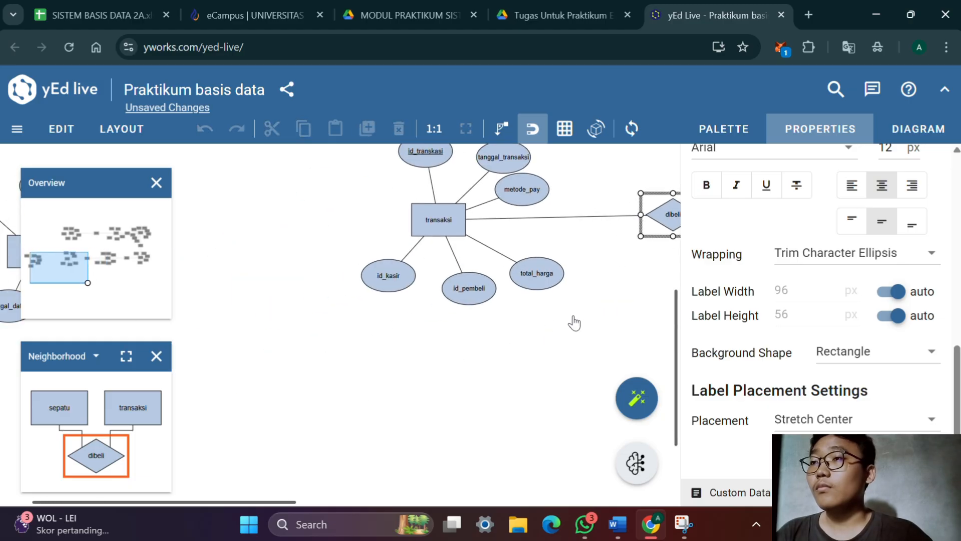
left_click_drag(481, 339, 443, 402)
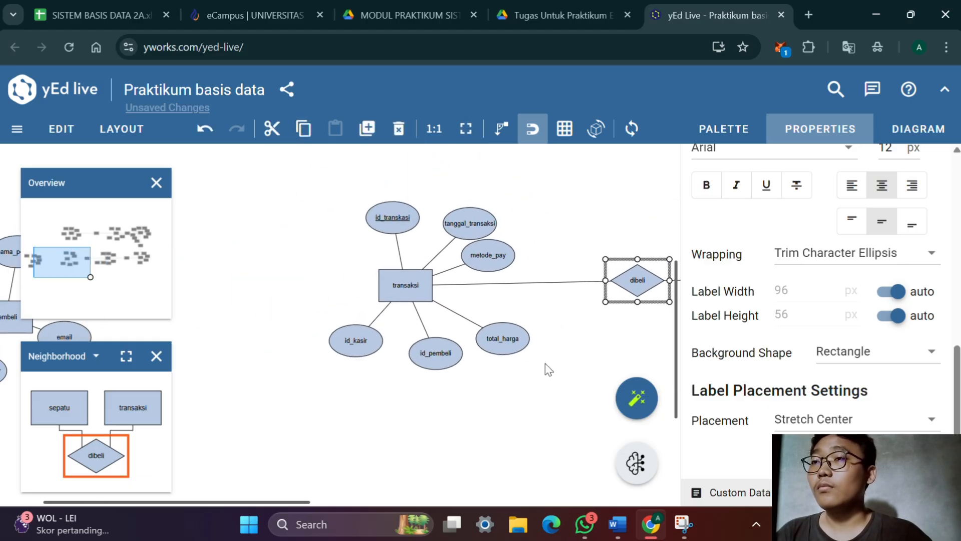
Place a relationship diamond between the pembeli and transaksi entities
scroll(546, 350, "down", 4)
left_click_drag(584, 380, 410, 386)
left_click_drag(378, 434, 540, 397)
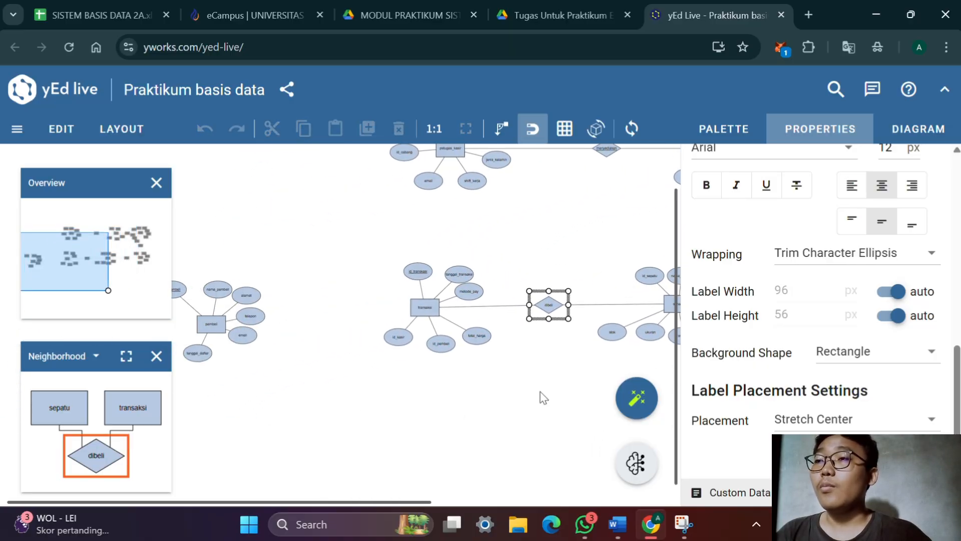
left_click_drag(350, 406, 410, 431)
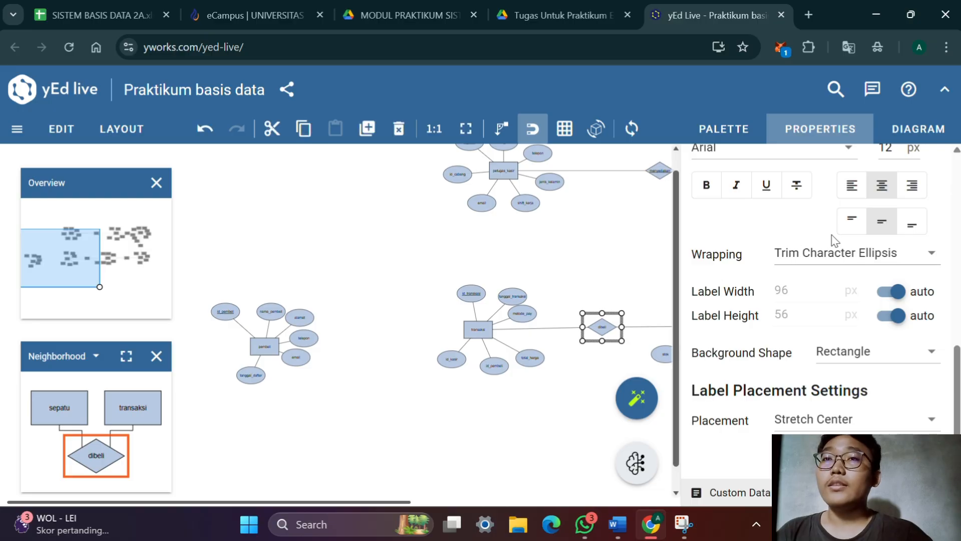
left_click(796, 136)
left_click(797, 135)
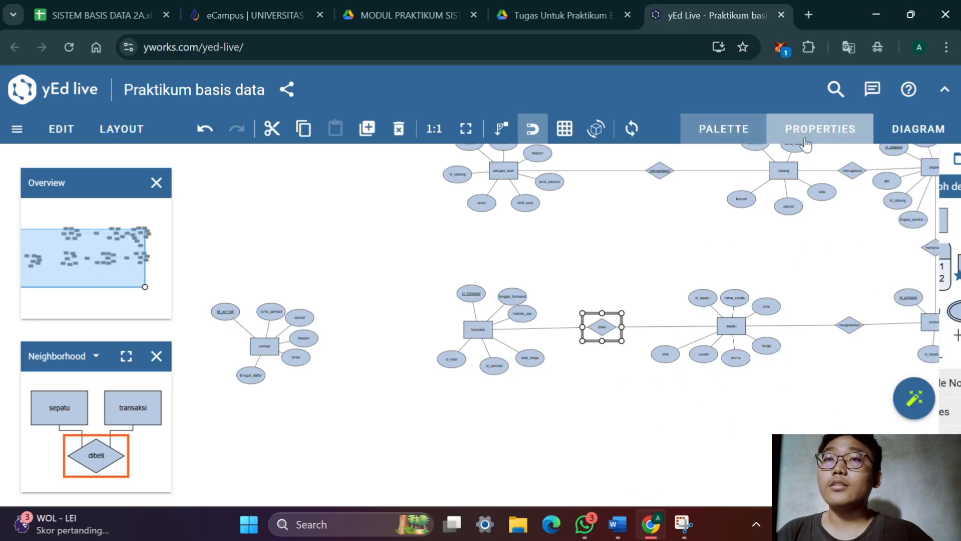
left_click(750, 133)
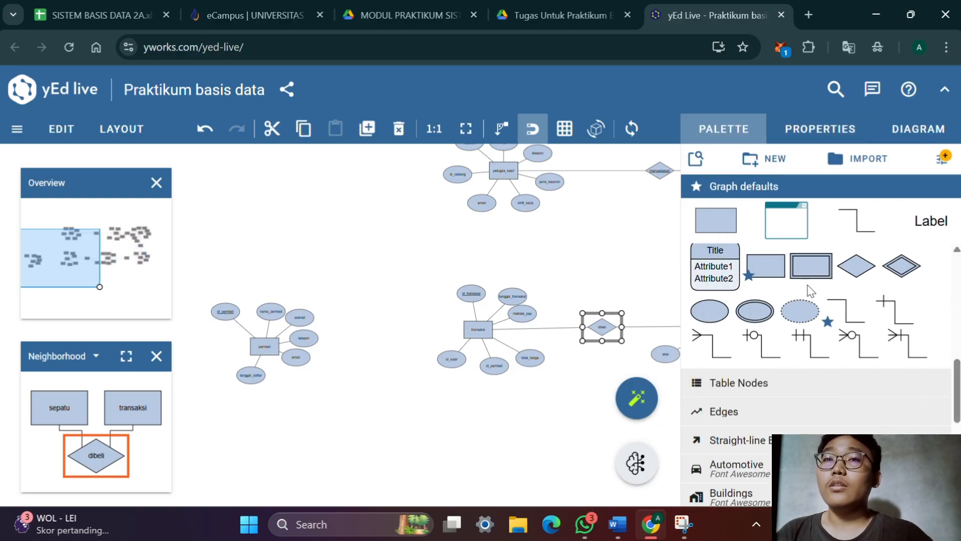
left_click_drag(857, 265, 393, 330)
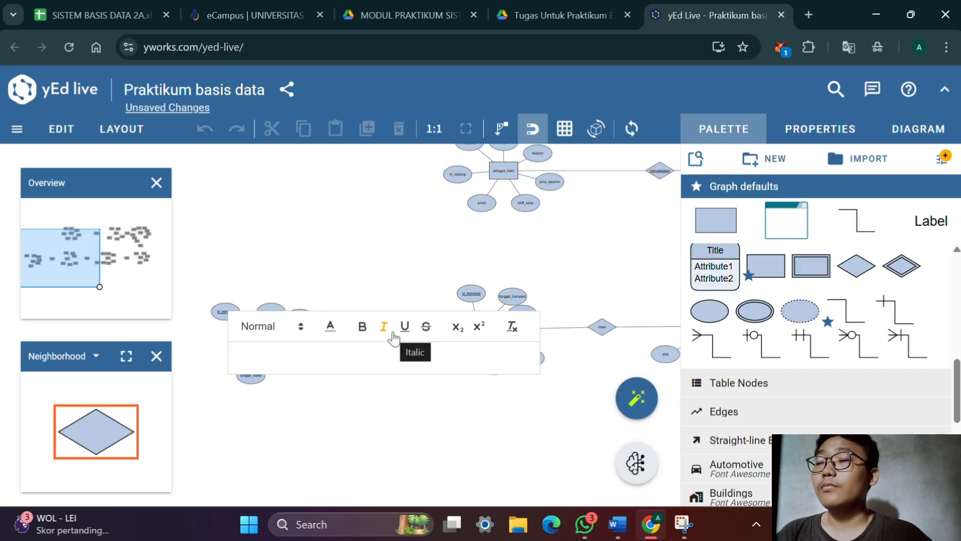
Look up the relation between pembeli and transaksi in the Word relation matrix
key("alt+Tab")
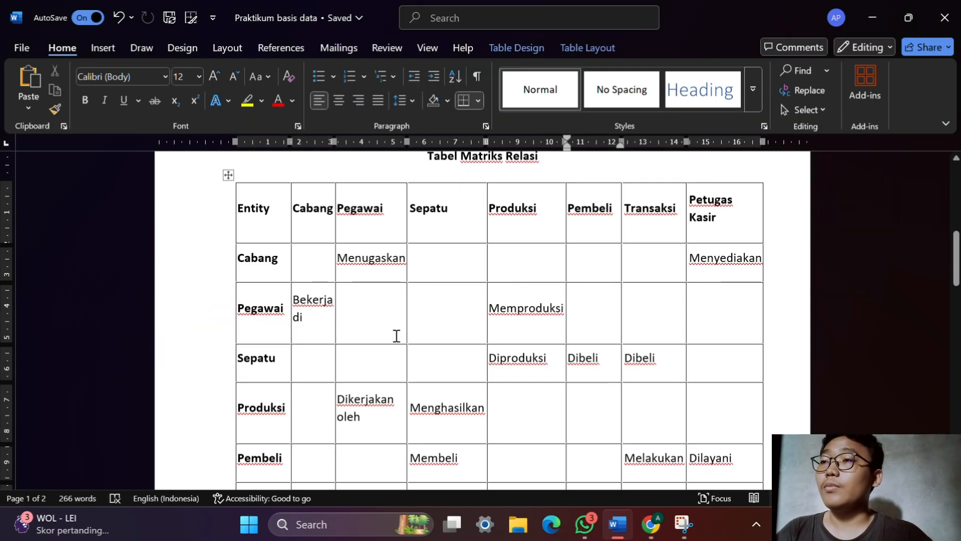
scroll(417, 341, "up", 1)
scroll(417, 341, "down", 4)
key("alt")
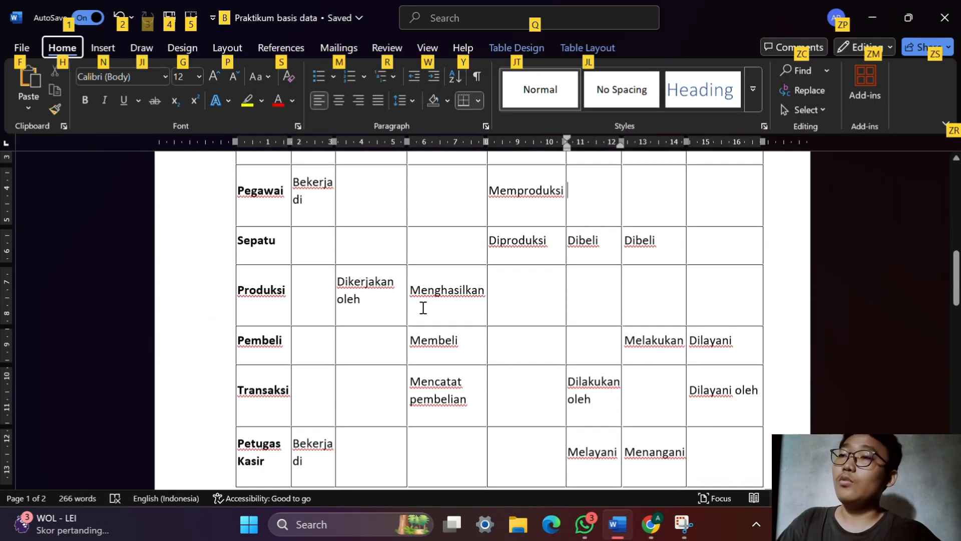
key("alt")
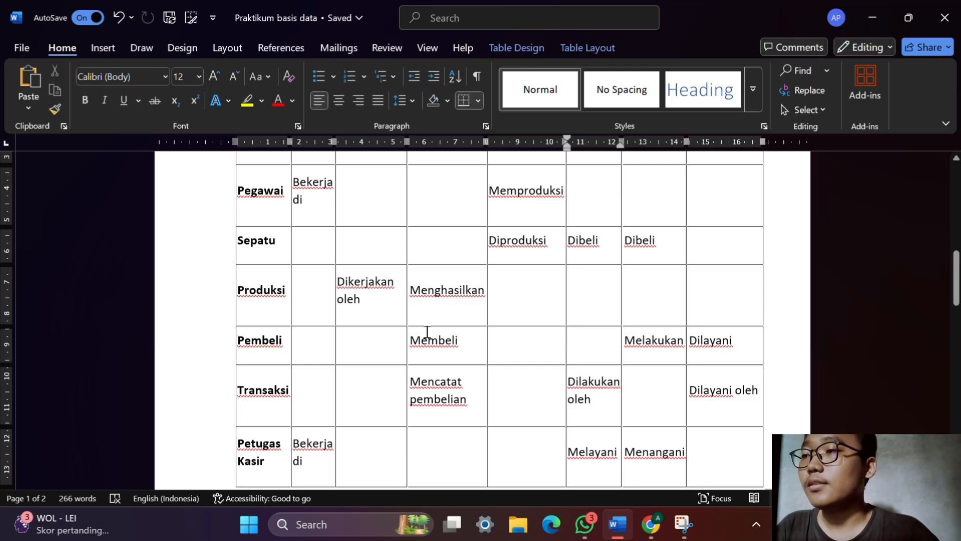
scroll(403, 375, "up", 1)
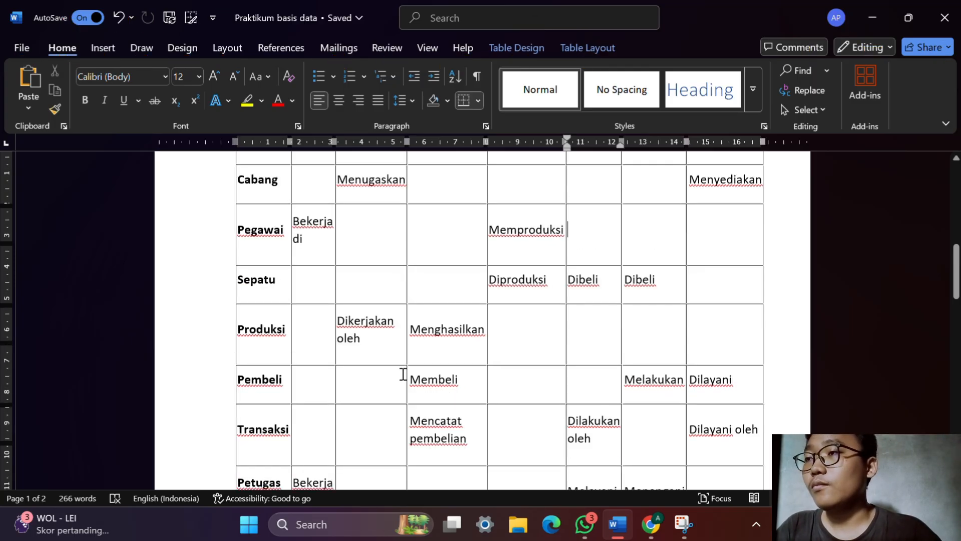
scroll(403, 385, "down", 1)
scroll(627, 334, "up", 3)
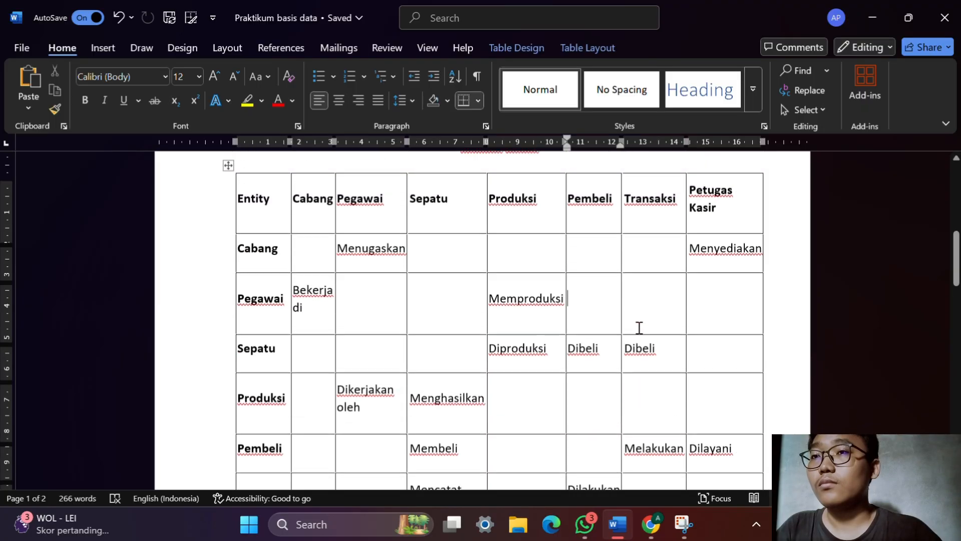
key("alt+Tab")
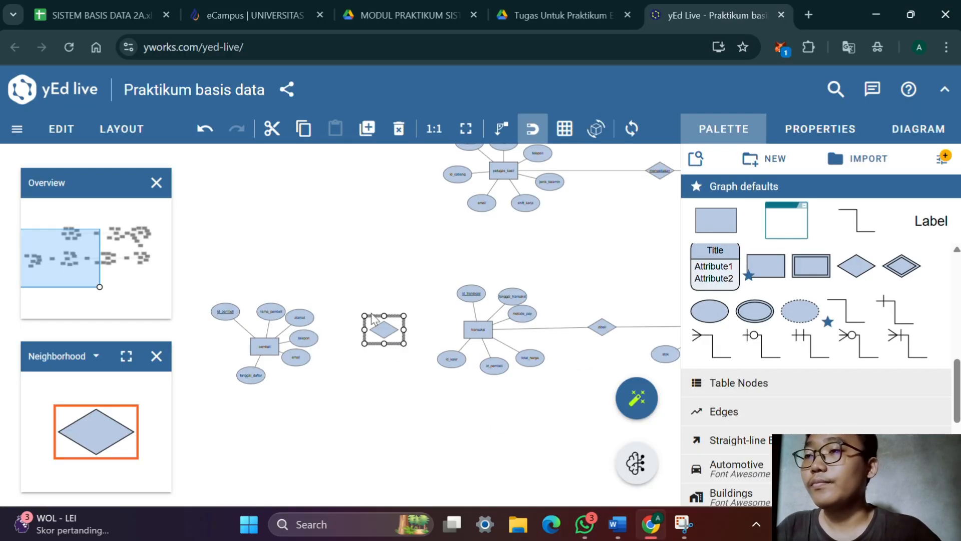
Label the diamond between pembeli and transaksi melakukan, with its label placement set to Stretch Center
double_click(393, 332)
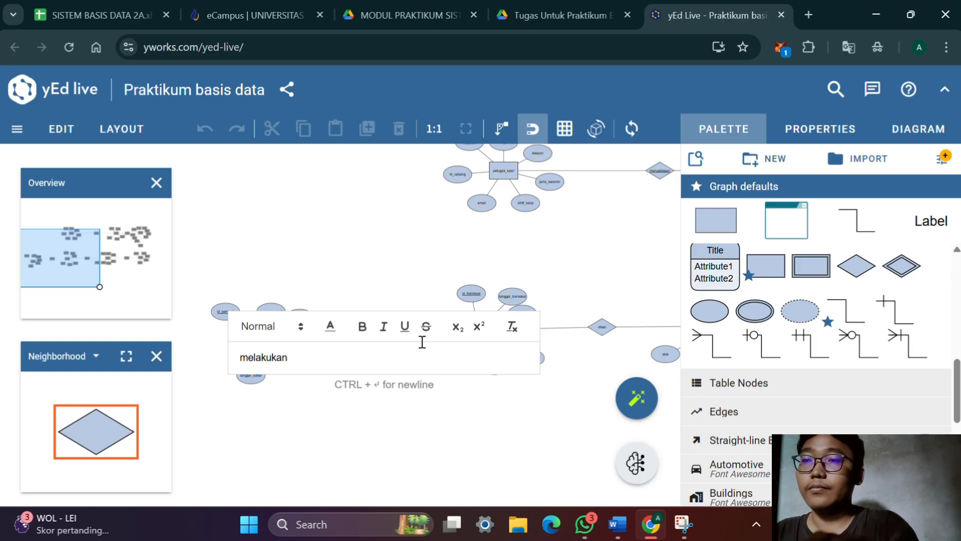
key("Return")
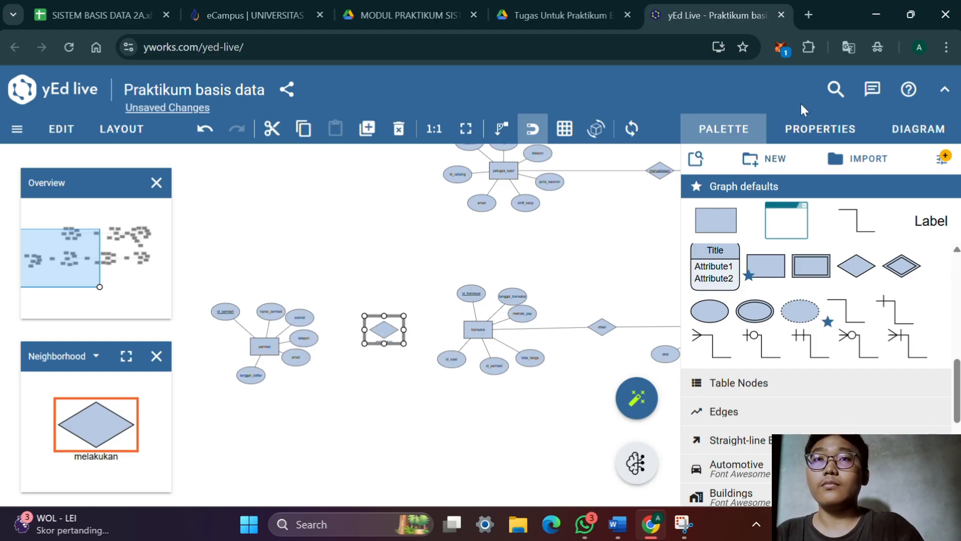
left_click(813, 128)
scroll(761, 233, "down", 2)
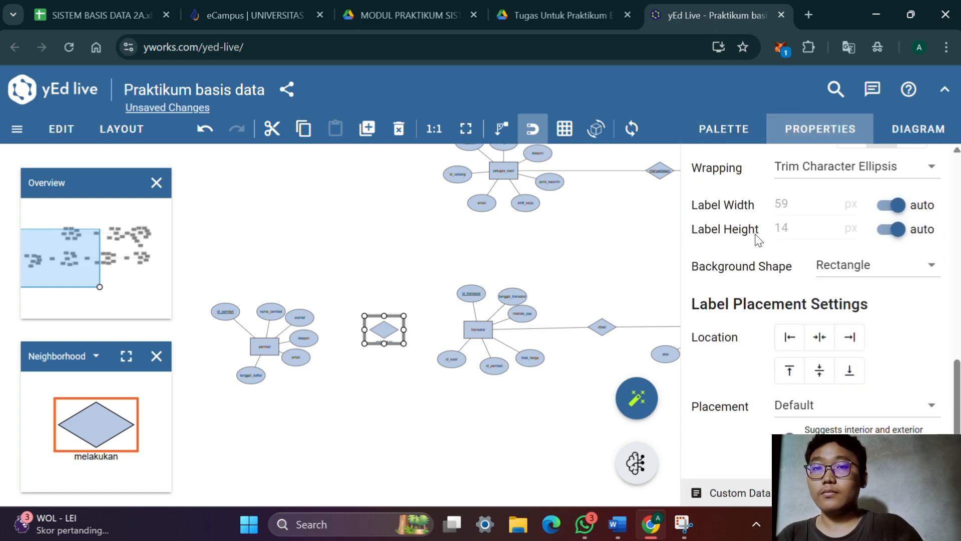
left_click(813, 405)
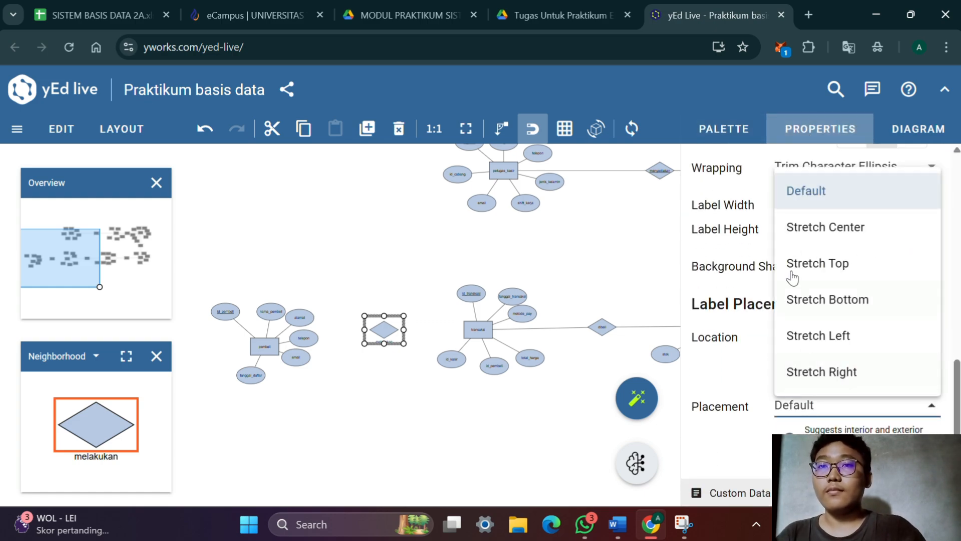
left_click(826, 219)
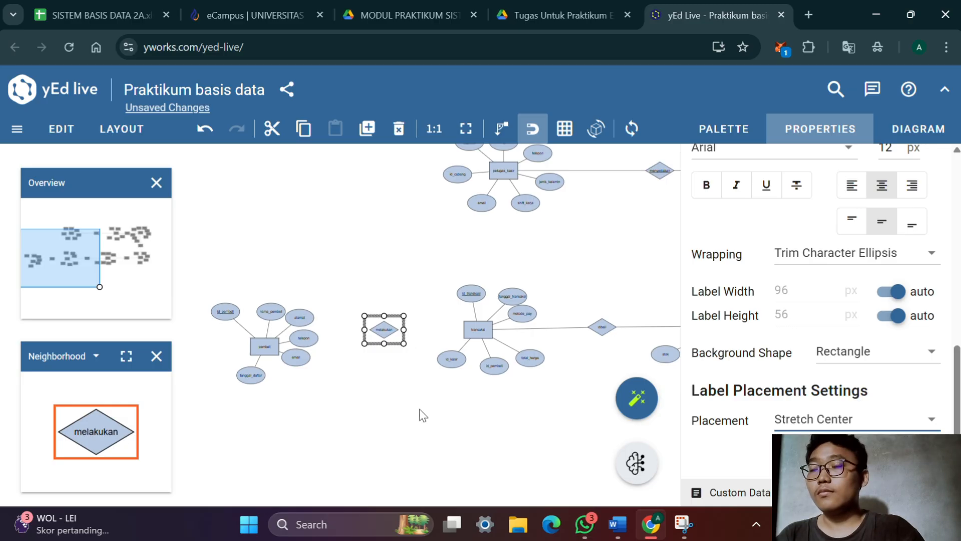
Connect the pembeli and transaksi entities to the melakukan diamond
scroll(420, 409, "up", 5)
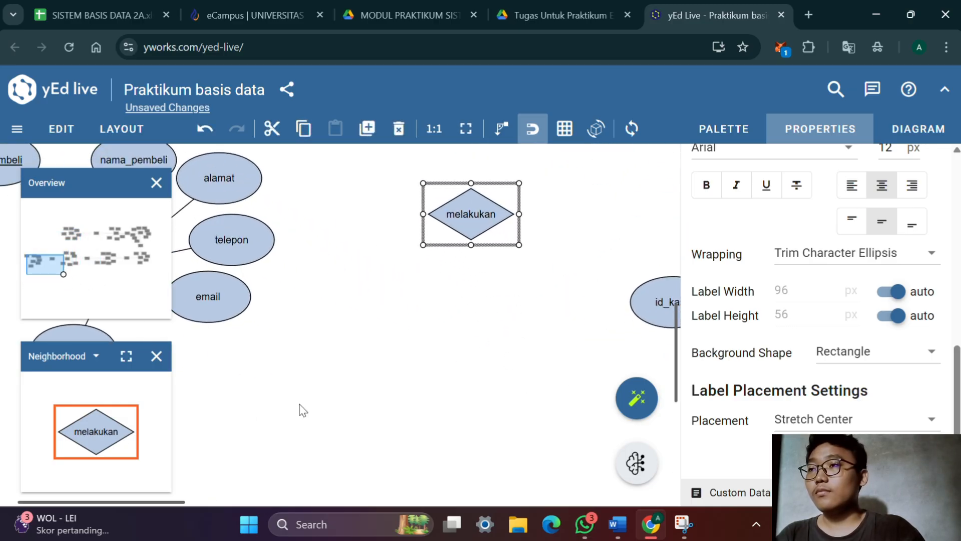
left_click_drag(423, 391, 502, 429)
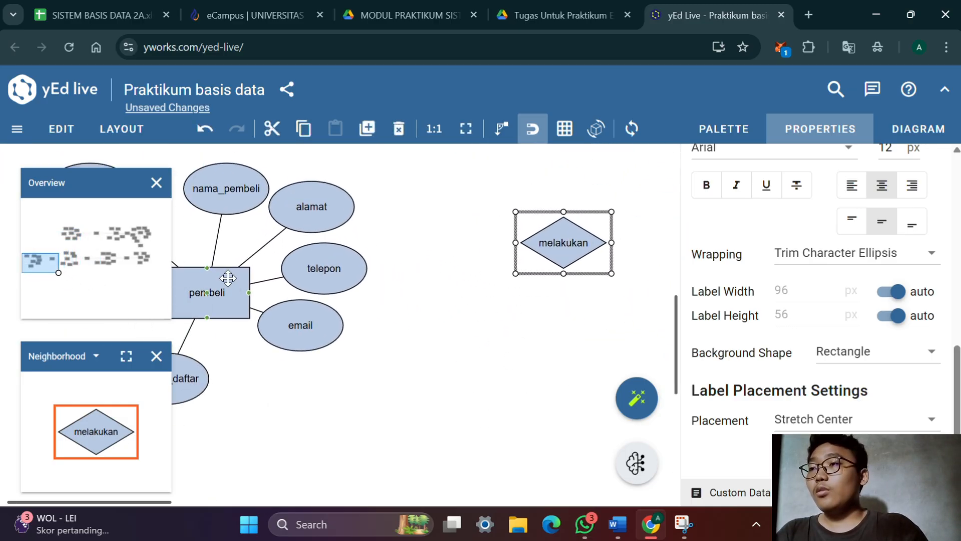
left_click_drag(213, 303, 560, 250)
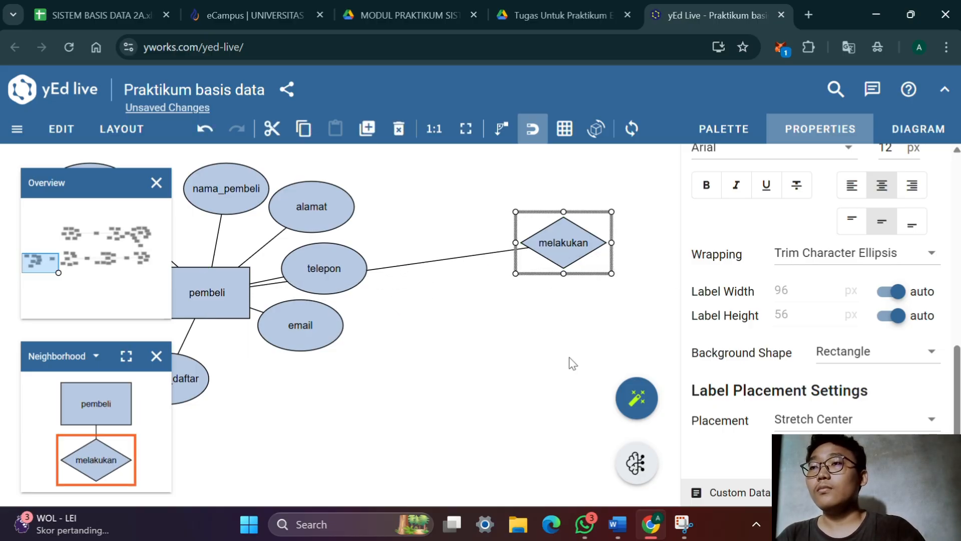
left_click_drag(571, 362, 262, 458)
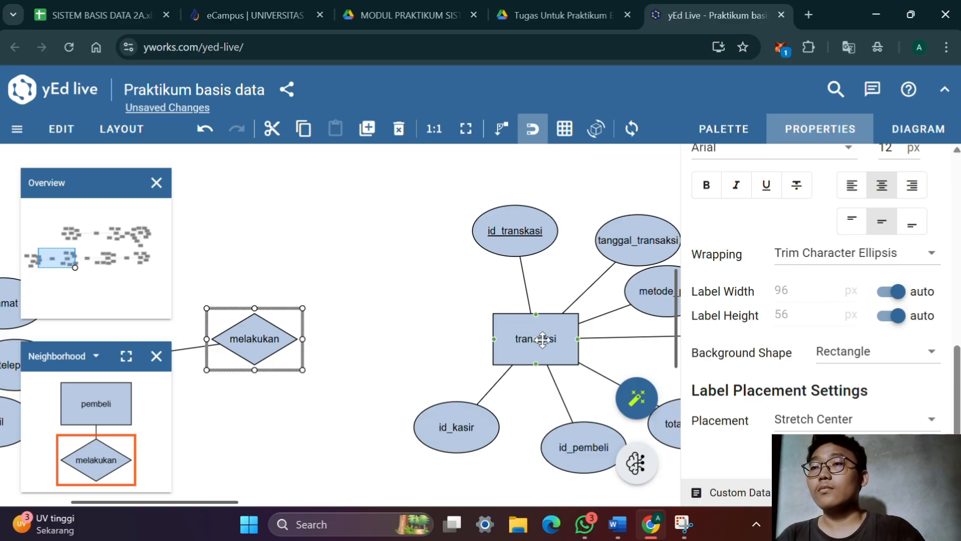
left_click_drag(500, 349, 261, 349)
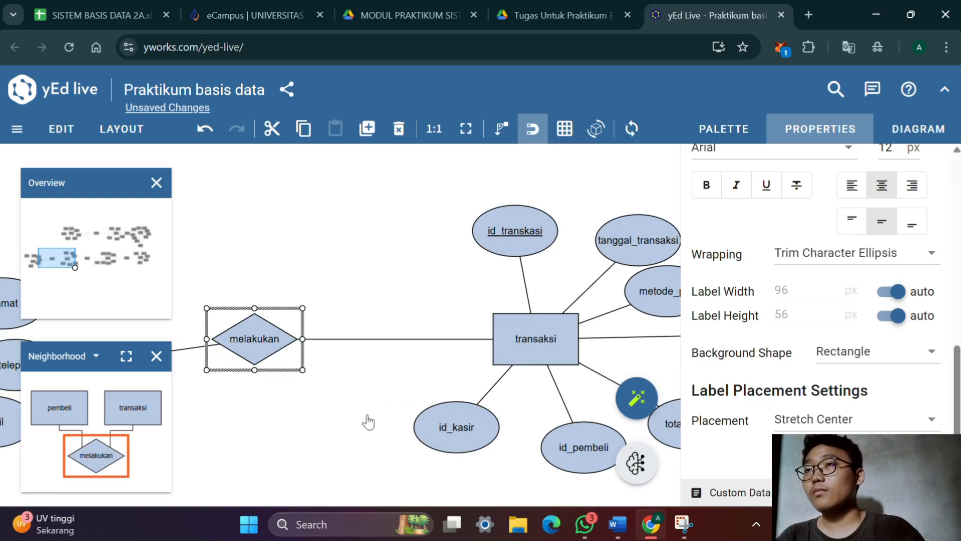
Move the pembeli entity with all its attributes upward so the line to melakukan runs between telepon and email
left_click_drag(369, 413, 430, 366)
left_click_drag(259, 416, 446, 449)
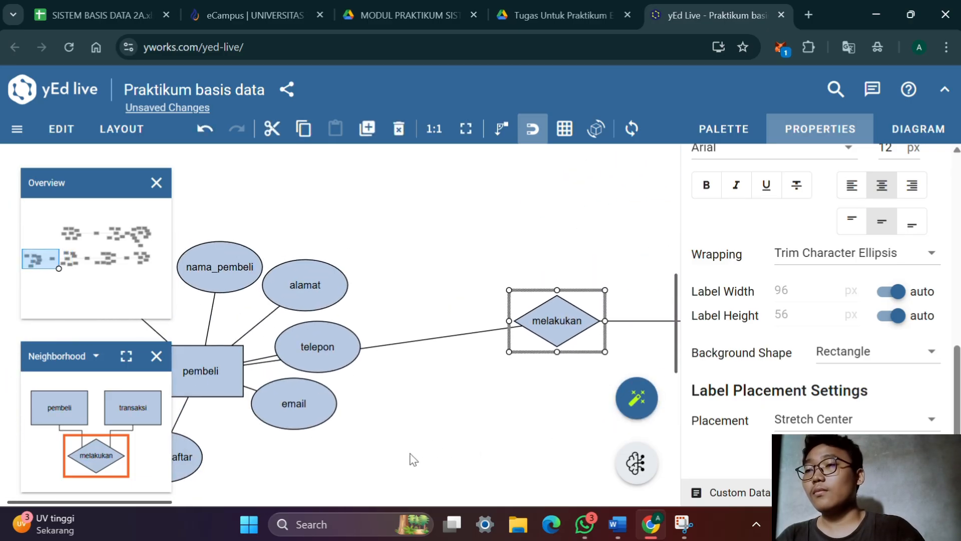
scroll(410, 447, "down", 2)
left_click_drag(415, 453, 143, 307)
left_click_drag(271, 402, 268, 355)
double_click(267, 355)
left_click(423, 432)
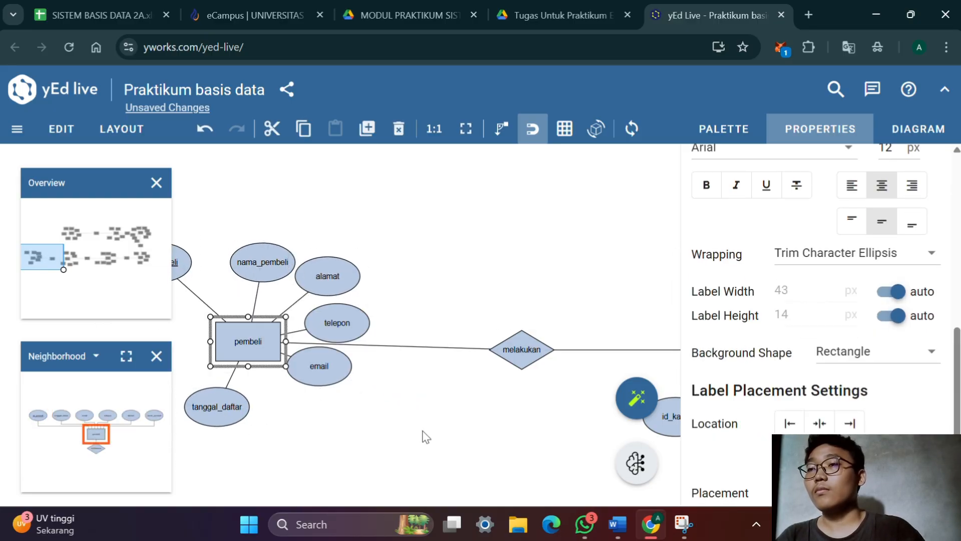
Add a relationship diamond between the petugas_kasir and transaksi entities and open its label for editing
left_click_drag(446, 430, 222, 412)
left_click_drag(548, 376, 413, 350)
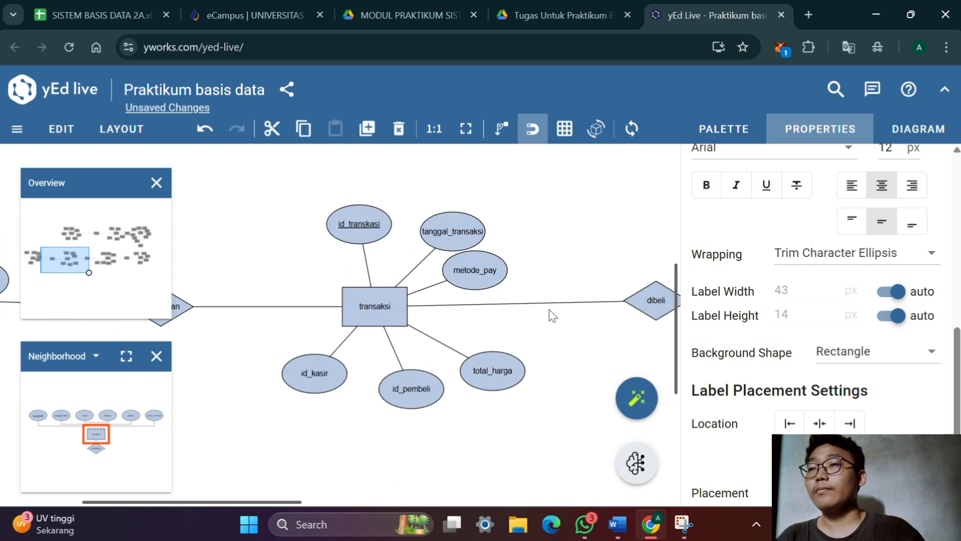
scroll(526, 279, "down", 3)
left_click_drag(523, 279, 466, 401)
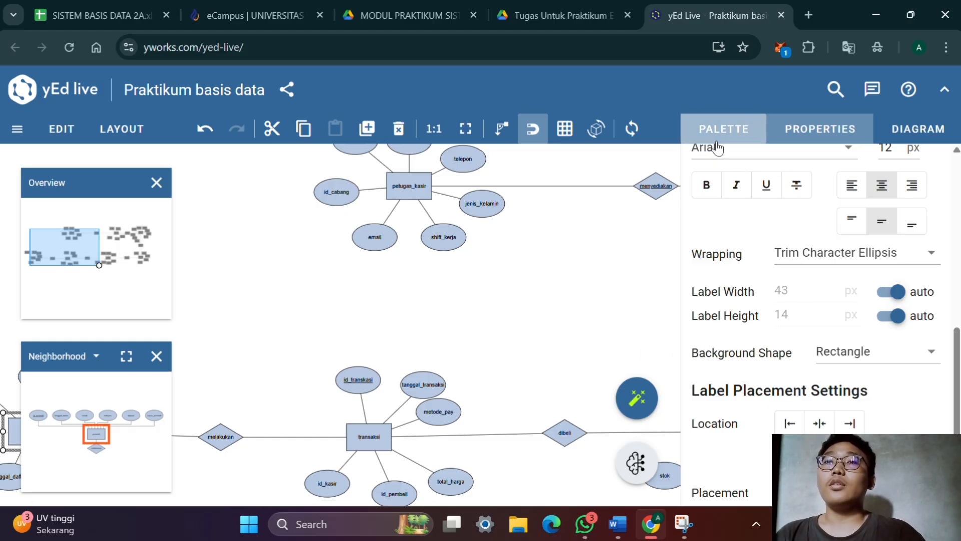
left_click(721, 132)
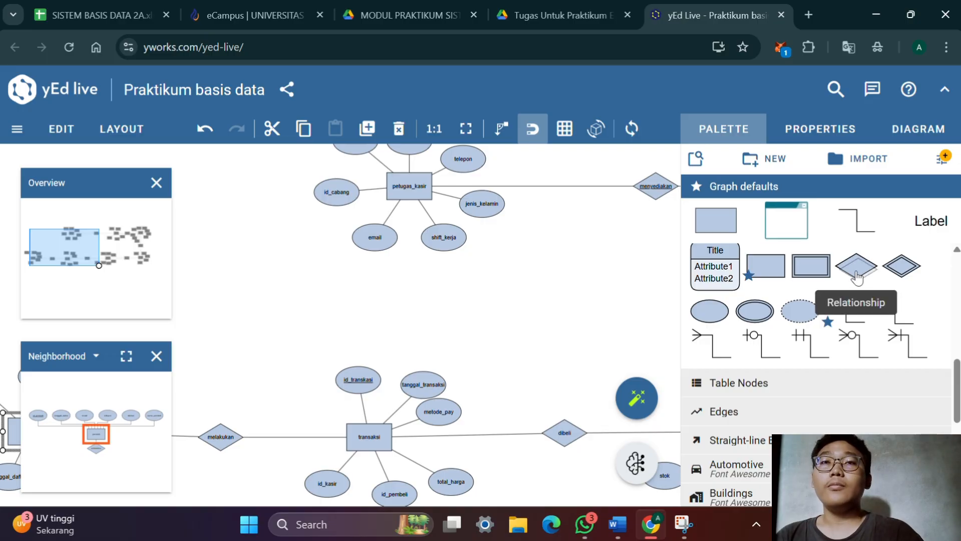
left_click_drag(861, 273, 413, 316)
double_click(412, 313)
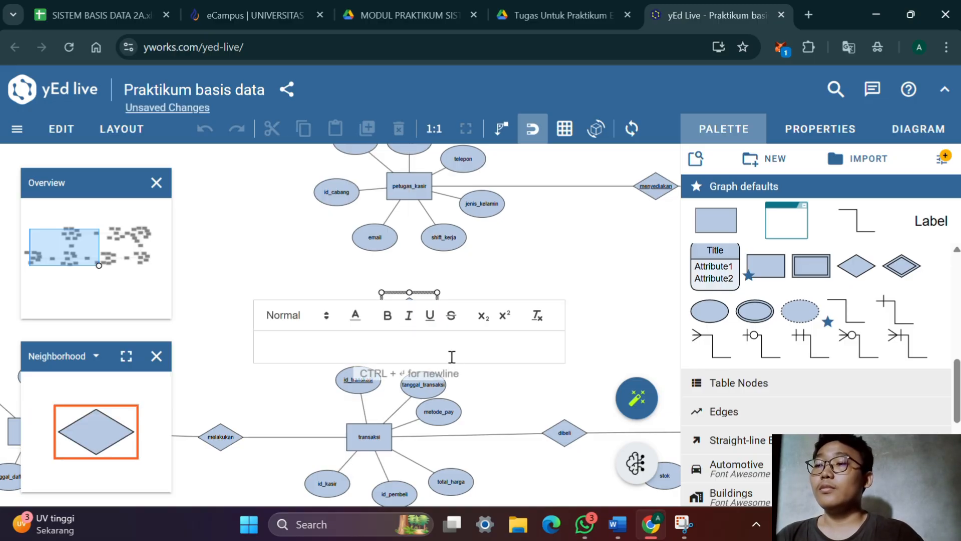
Look up the relation between petugas kasir and transaksi in the Word relation matrix
key("alt+Tab")
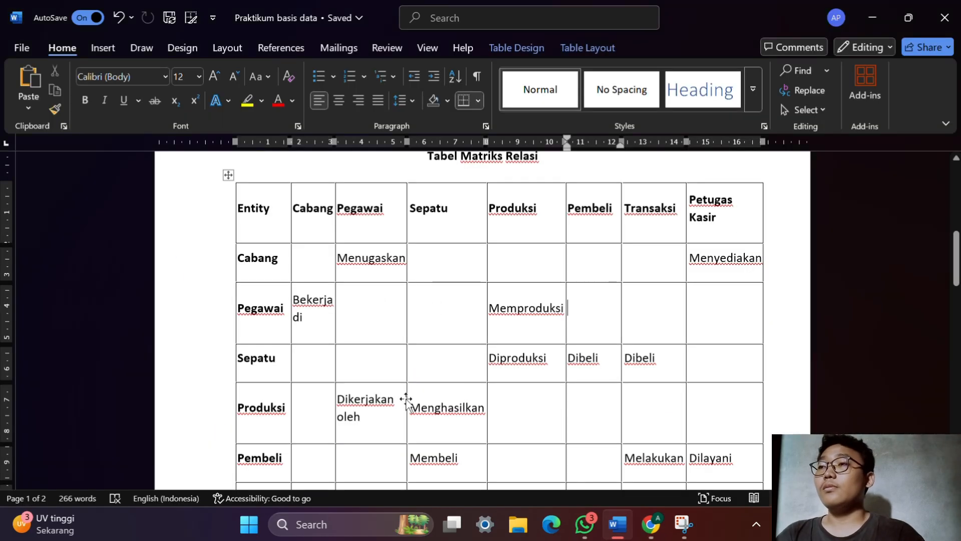
scroll(372, 397, "down", 2)
scroll(372, 397, "down", 1)
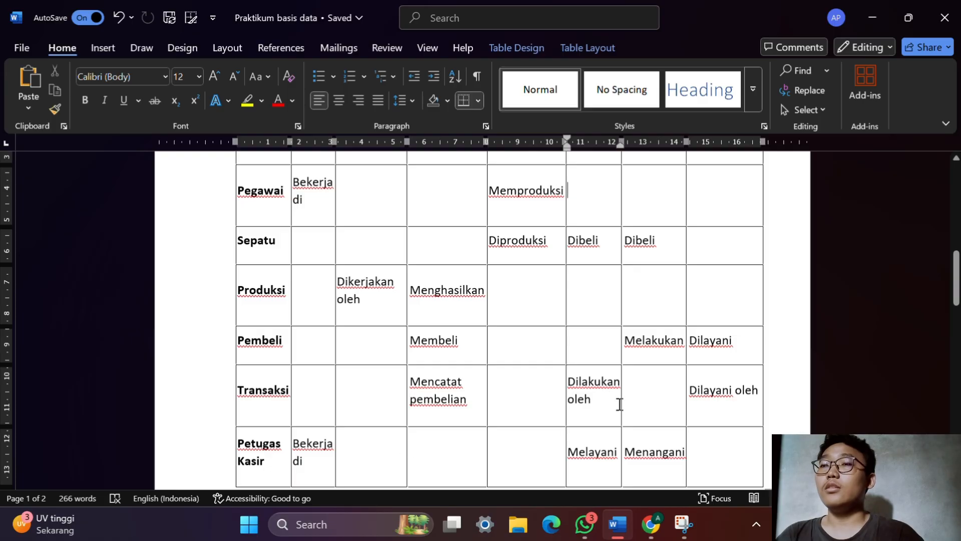
scroll(647, 394, "up", 4)
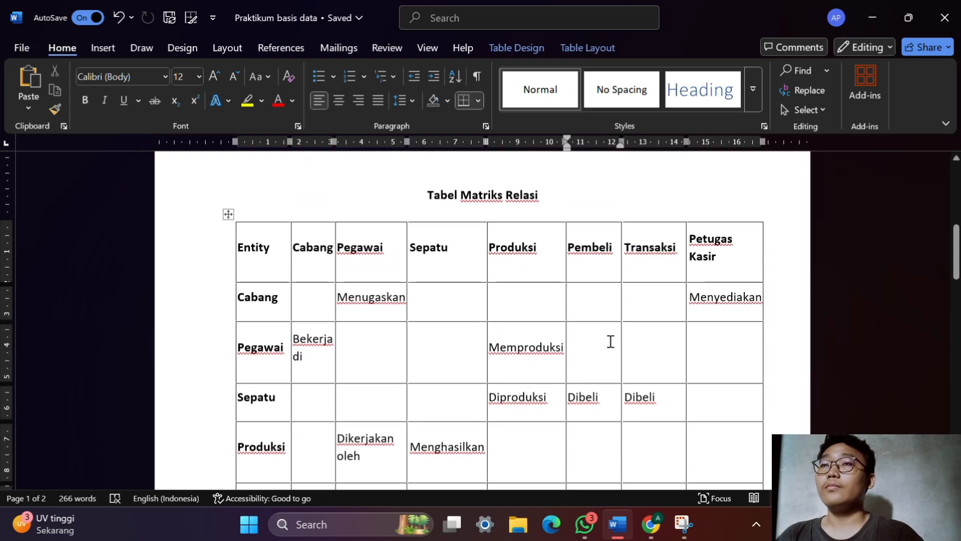
key("alt+Tab")
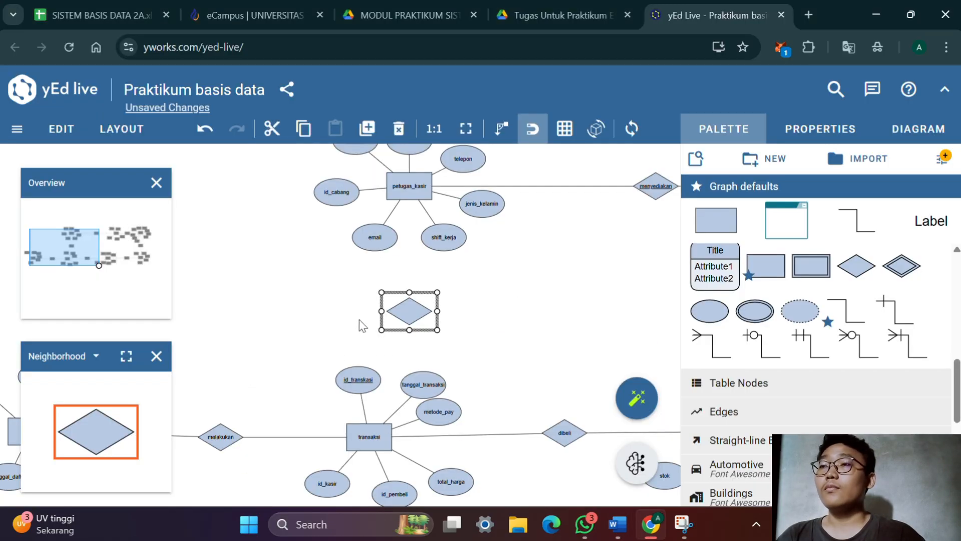
Label the diamond between petugas_kasir and transaksi menangani, with its label placement set to Stretch Center
double_click(408, 310)
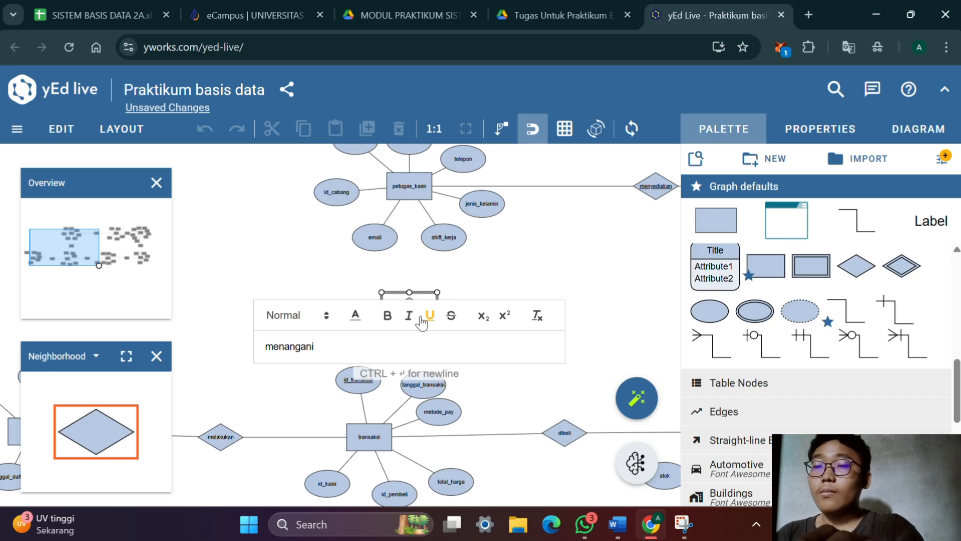
key("Return")
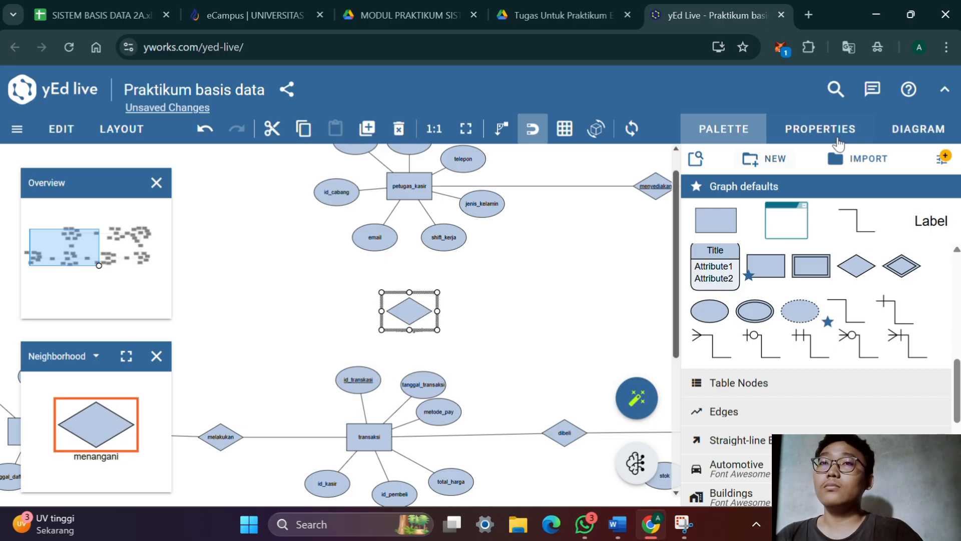
left_click(820, 129)
scroll(751, 222, "down", 3)
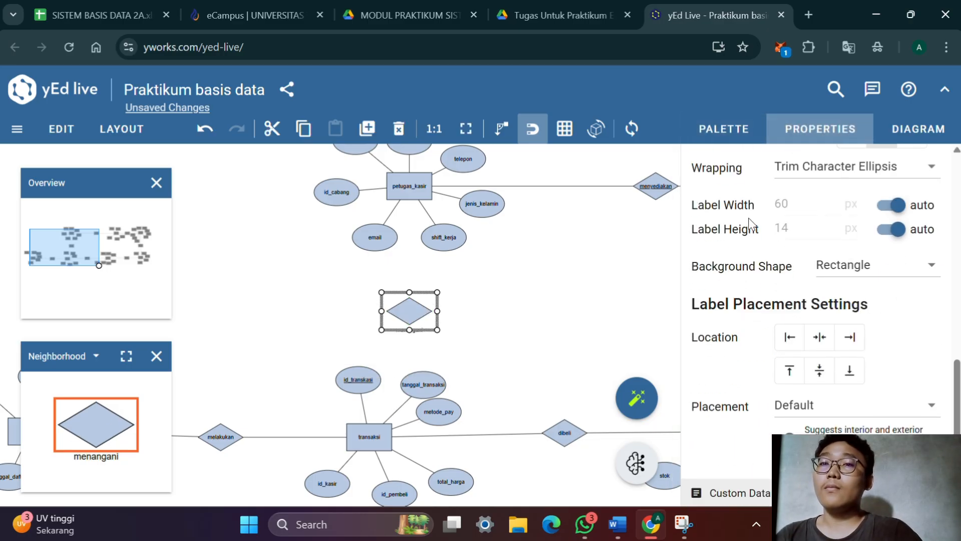
left_click(807, 413)
left_click(820, 238)
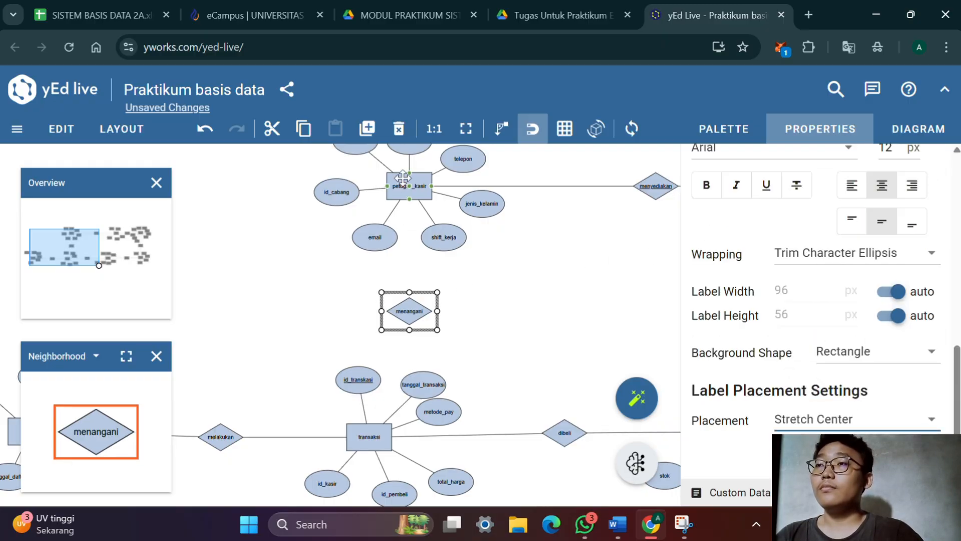
Connect the petugas_kasir and transaksi entities to the menangani diamond
left_click_drag(409, 196, 409, 308)
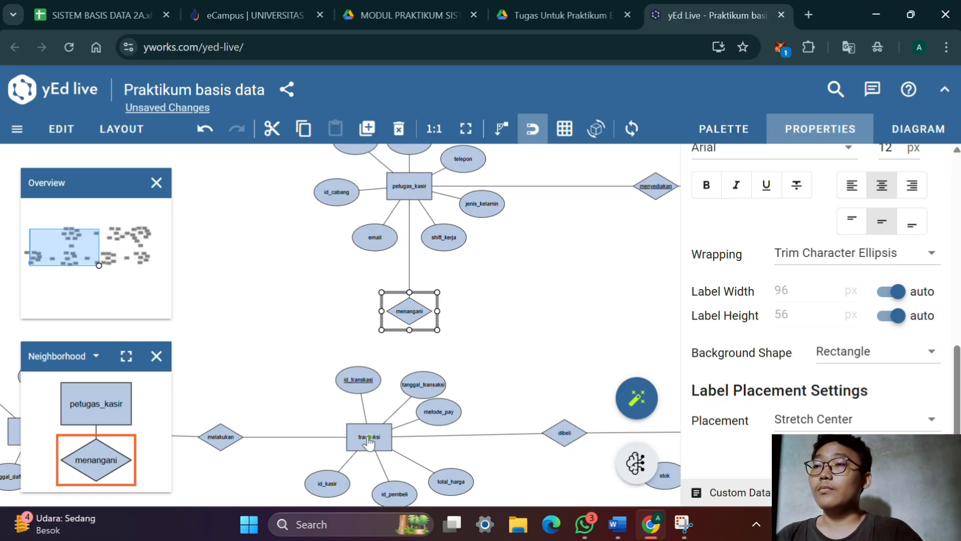
left_click_drag(369, 440, 414, 318)
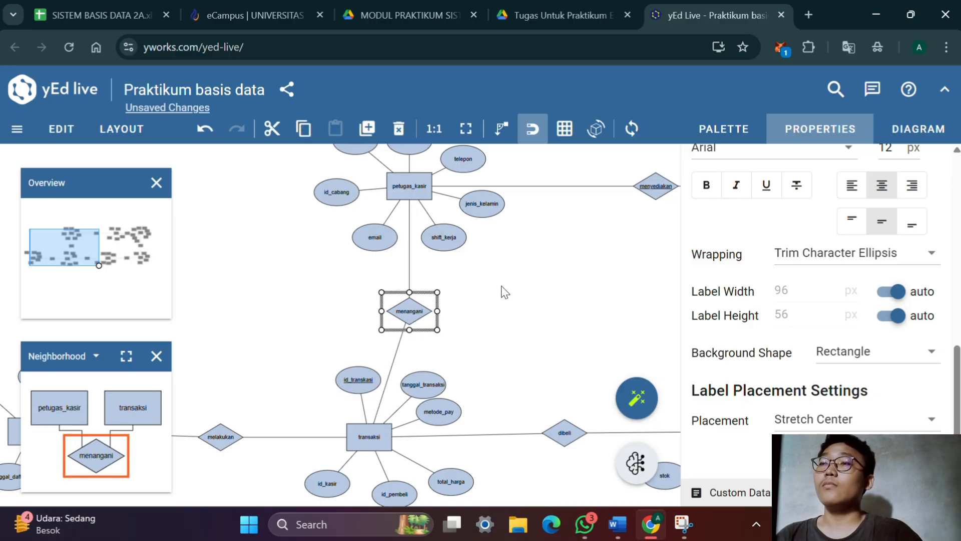
Move the petugas_kasir entity with all its attributes and the menangani diamond to the left, farther away from cabang
left_click_drag(568, 271, 485, 250)
left_click_drag(540, 336, 367, 295)
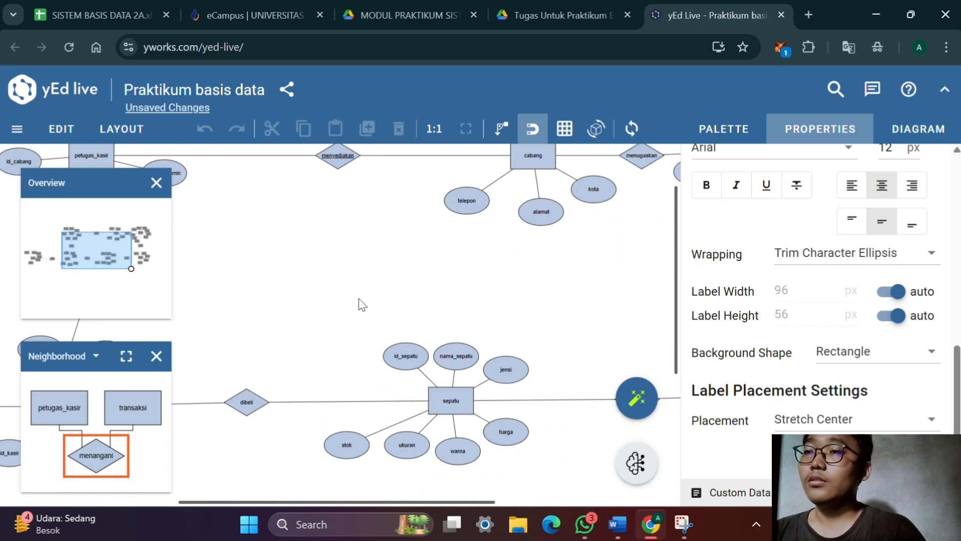
scroll(380, 296, "up", 2)
scroll(380, 295, "down", 5)
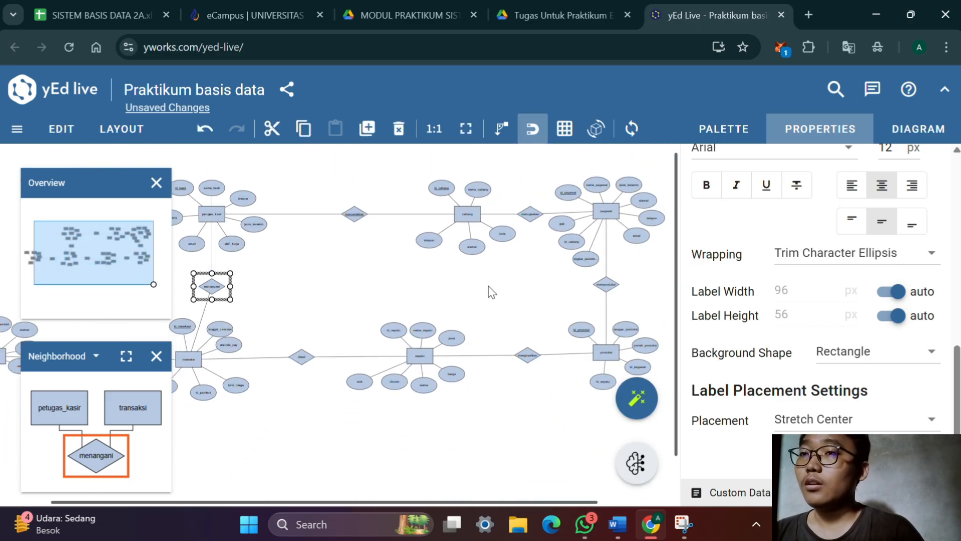
left_click_drag(491, 290, 543, 295)
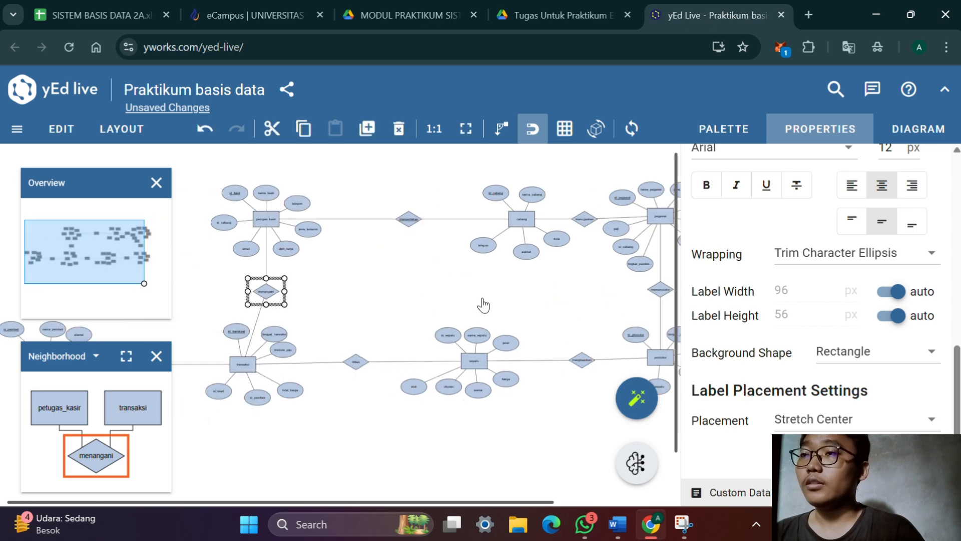
mouse_move(482, 299)
left_mouse_down()
mouse_move(375, 307)
mouse_move(475, 309)
left_mouse_up()
left_click_drag(398, 322, 461, 348)
left_click(424, 322)
scroll(454, 290, "up", 2)
scroll(454, 289, "down", 1)
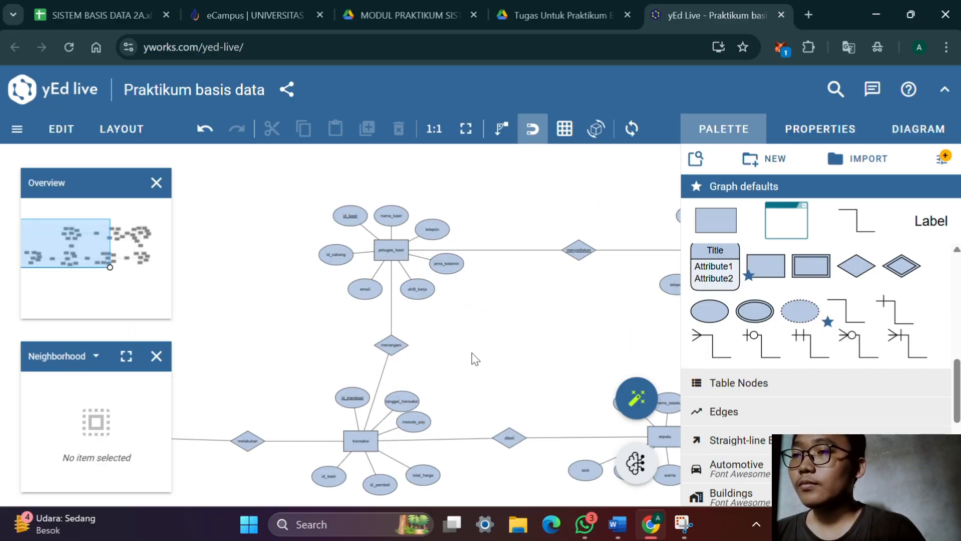
left_click_drag(471, 353, 310, 206)
left_click_drag(391, 250, 302, 253)
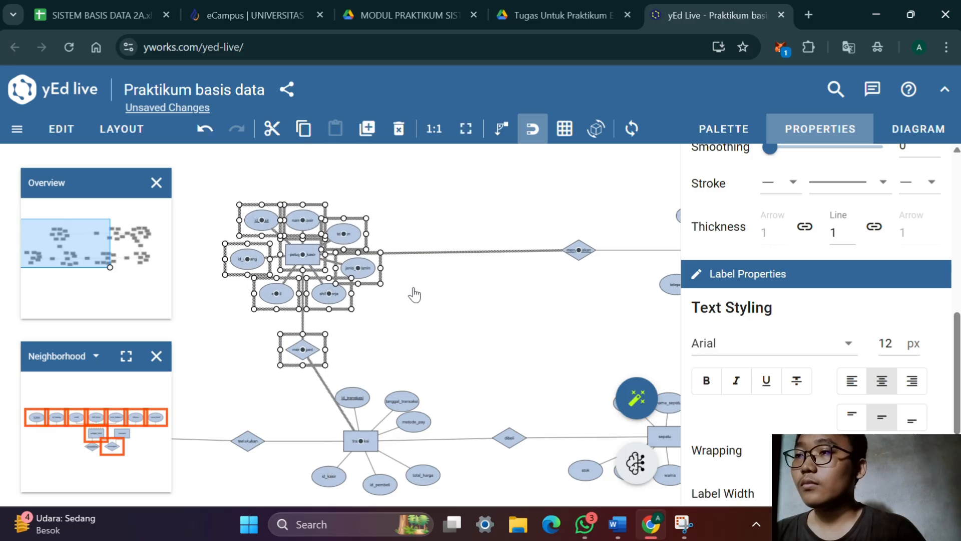
Move the transaksi entity with all its attributes down, vertically aligned beneath the menangani diamond
left_click(415, 295)
left_click_drag(420, 325, 503, 166)
left_click_drag(512, 430, 388, 221)
left_click_drag(447, 280, 390, 389)
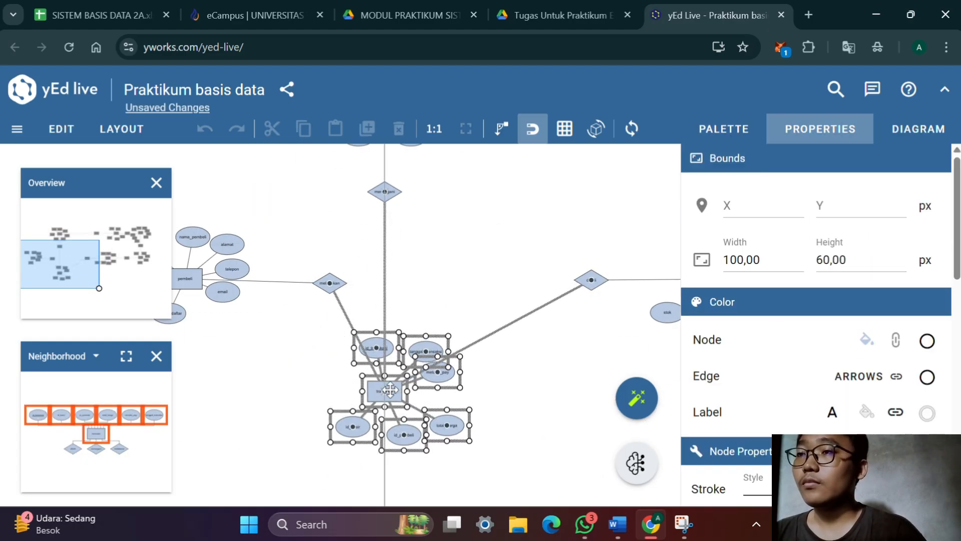
Move the pembeli entity with its attributes down beside transaksi and place the melakukan diamond in line between them
left_click(469, 230)
left_click_drag(469, 224, 639, 186)
left_click_drag(412, 365, 285, 181)
left_click_drag(361, 245, 245, 363)
left_click(380, 325)
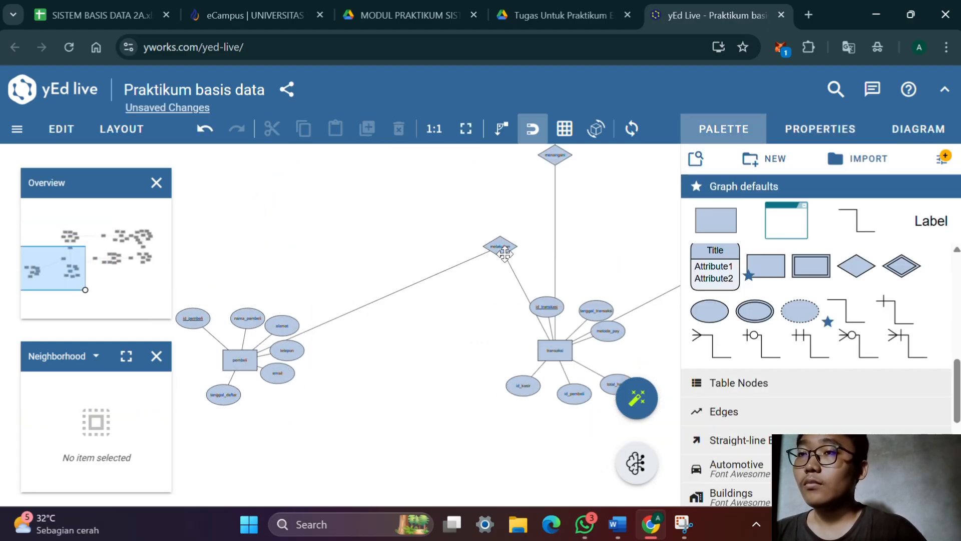
left_click_drag(505, 254, 434, 361)
double_click(280, 374)
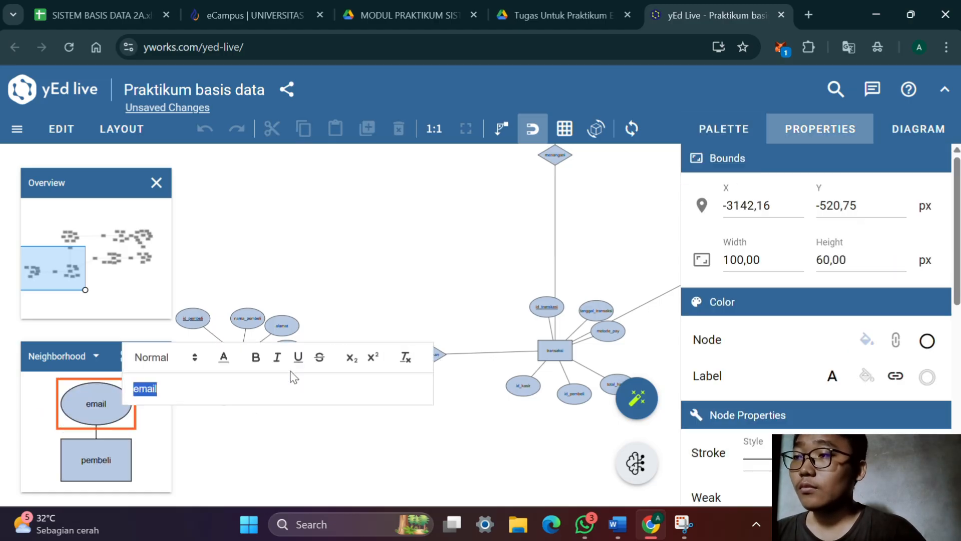
left_click(310, 425)
Rearrange the tanggal_daftar, telepon and email attributes below the pembeli entity, clear of the line to melakukan
left_click_drag(311, 426, 423, 358)
scroll(391, 303, "up", 3)
left_click_drag(391, 304, 365, 360)
left_click(302, 333)
left_click_drag(307, 328, 268, 306)
left_click_drag(409, 258, 394, 301)
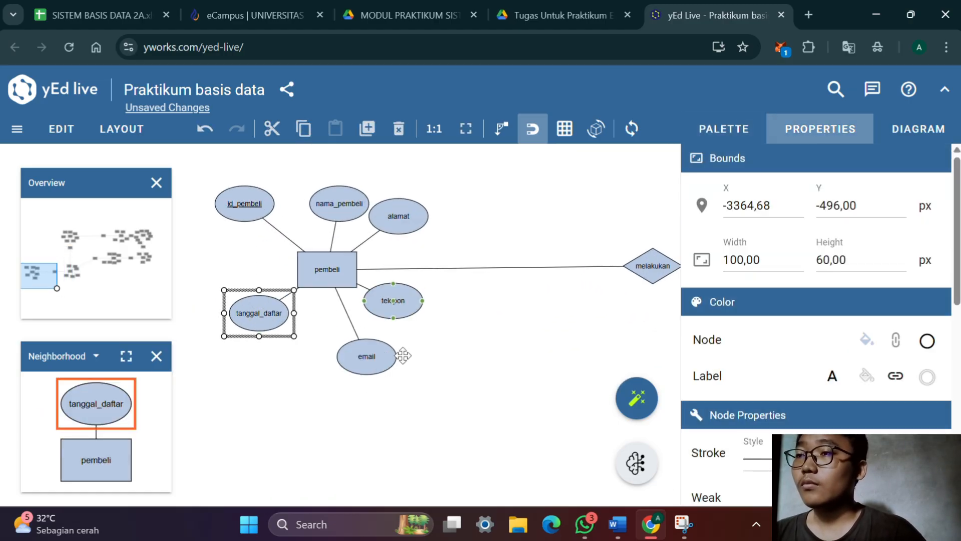
left_click_drag(383, 356, 366, 356)
left_click(461, 338)
Move the dibeli diamond down so it lies level with the transaksi entity
left_click_drag(610, 361, 463, 357)
scroll(294, 337, "down", 3)
left_click_drag(589, 320, 173, 388)
left_click_drag(379, 239, 430, 312)
left_click(430, 312)
Move the sepatu entity with all its attributes down, level with the dibeli diamond
left_click_drag(596, 280, 336, 329)
left_click_drag(437, 315, 245, 188)
left_click_drag(367, 240, 441, 359)
left_click_drag(556, 345, 631, 294)
mouse_move(522, 310)
left_mouse_down()
mouse_move(499, 306)
mouse_move(507, 310)
left_mouse_up()
left_click(561, 341)
Move the diamond between sepatu and produksi level with sepatu, and shift produksi with its attributes down and right in line with it
left_click_drag(555, 338, 280, 417)
scroll(467, 354, "up", 1)
scroll(463, 361, "down", 4)
left_click_drag(560, 359, 480, 388)
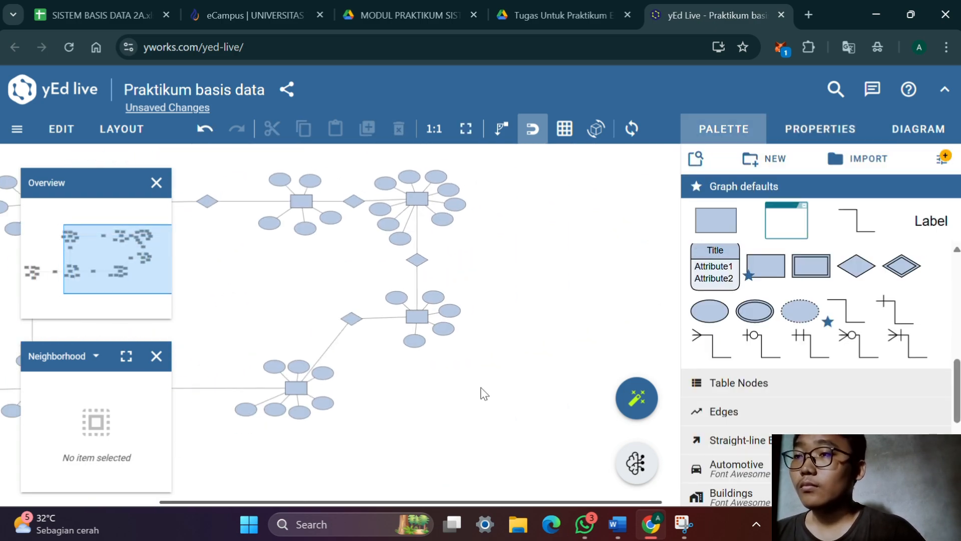
left_click_drag(357, 318, 385, 388)
left_click_drag(480, 364, 372, 276)
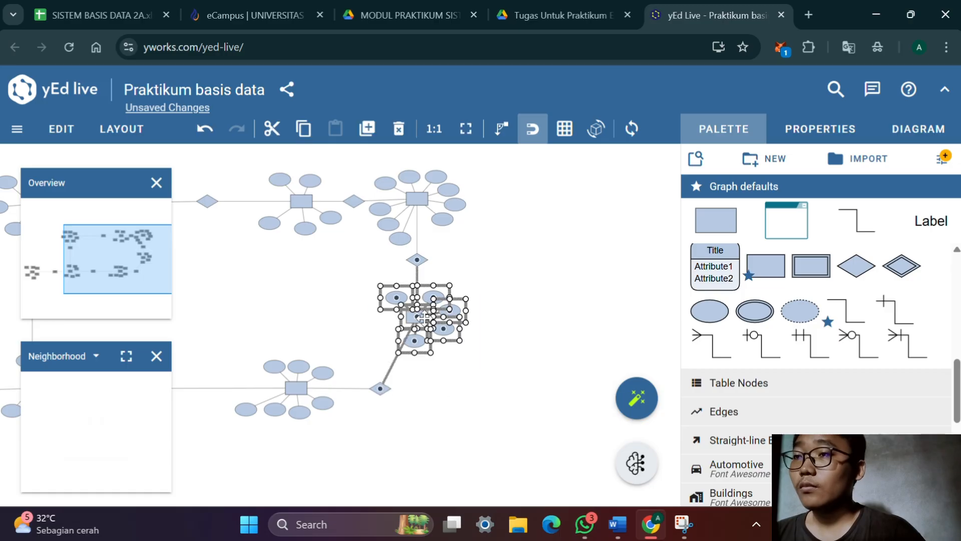
left_click_drag(424, 317, 542, 390)
left_click(470, 350)
Move the diamond between pegawai and produksi above produksi, and shift pegawai with its attributes right to align vertically with both
left_click_drag(417, 262, 533, 283)
left_click_drag(389, 290, 549, 202)
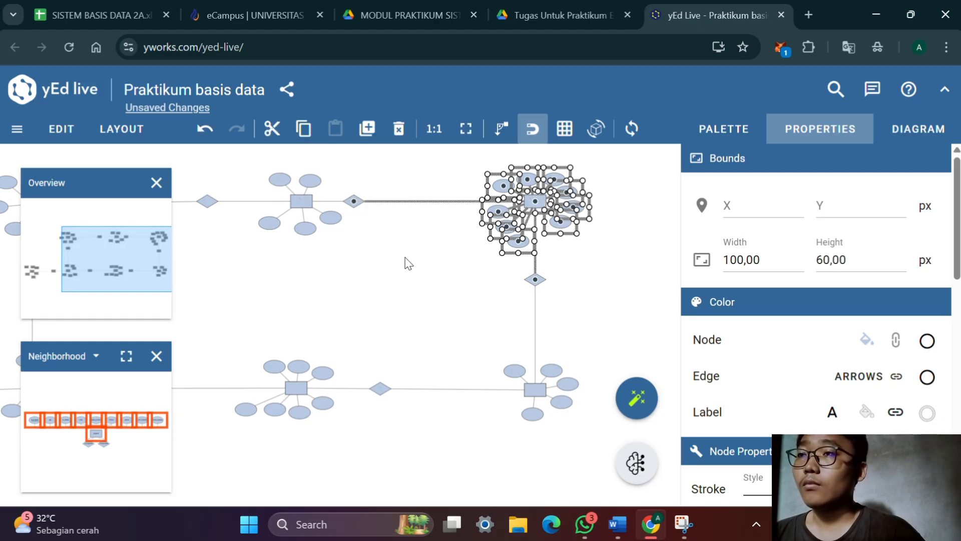
left_click(307, 287)
left_click_drag(307, 287, 452, 276)
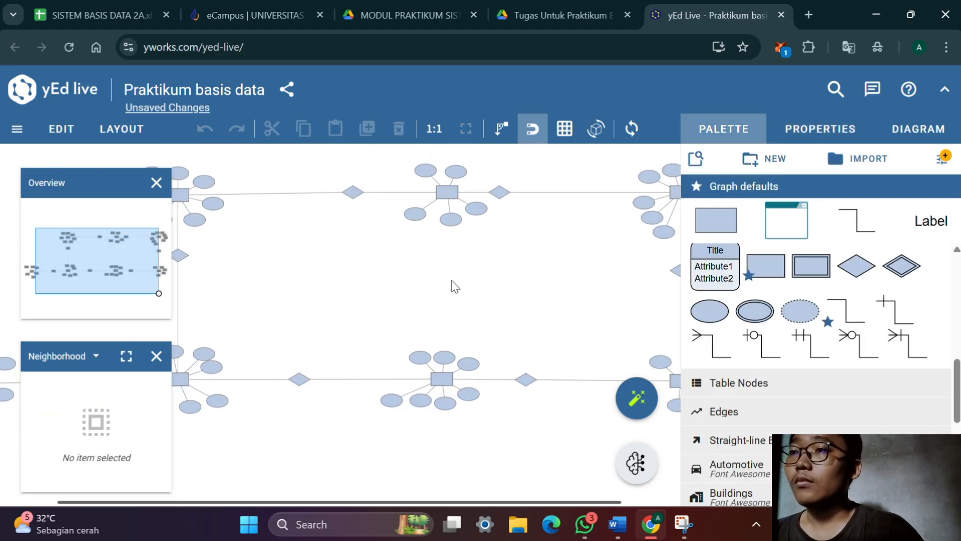
scroll(452, 277, "down", 4)
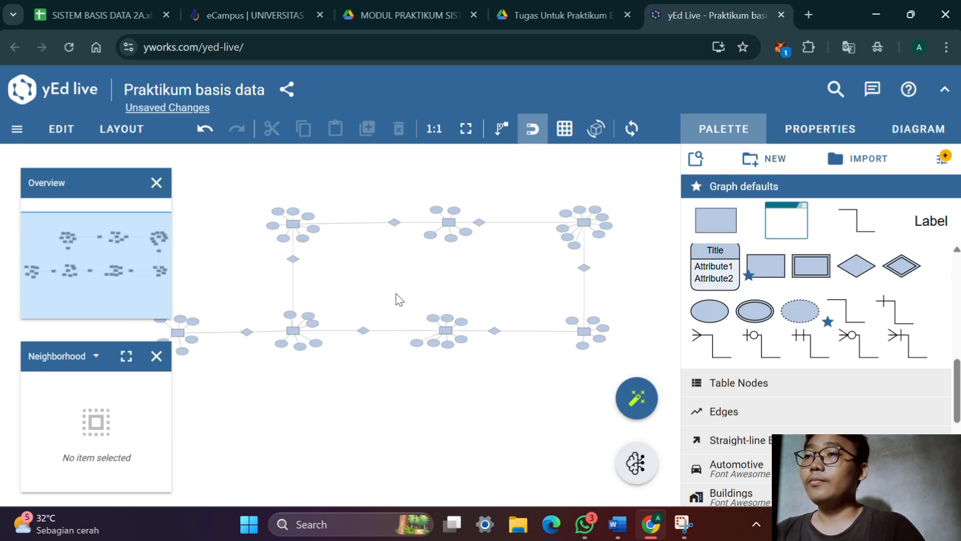
scroll(399, 299, "up", 1)
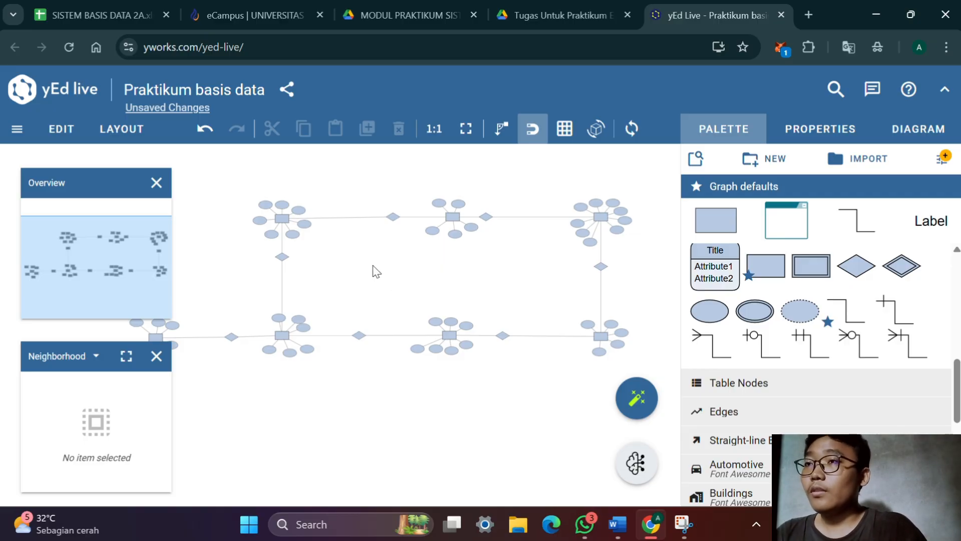
Check the assignment PDF for the ERD stages and read the module PDF's section on adding cardinality degrees
left_click(601, 15)
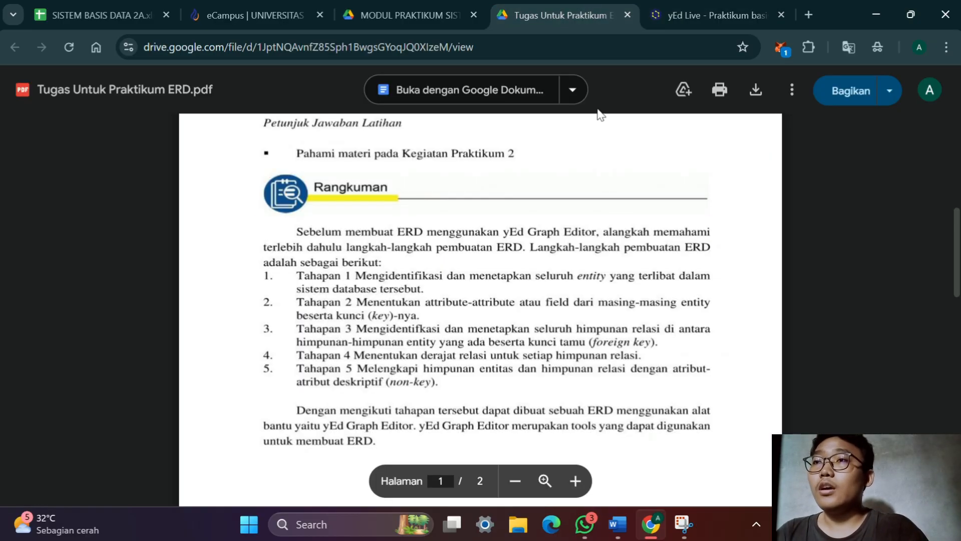
left_click(346, 7)
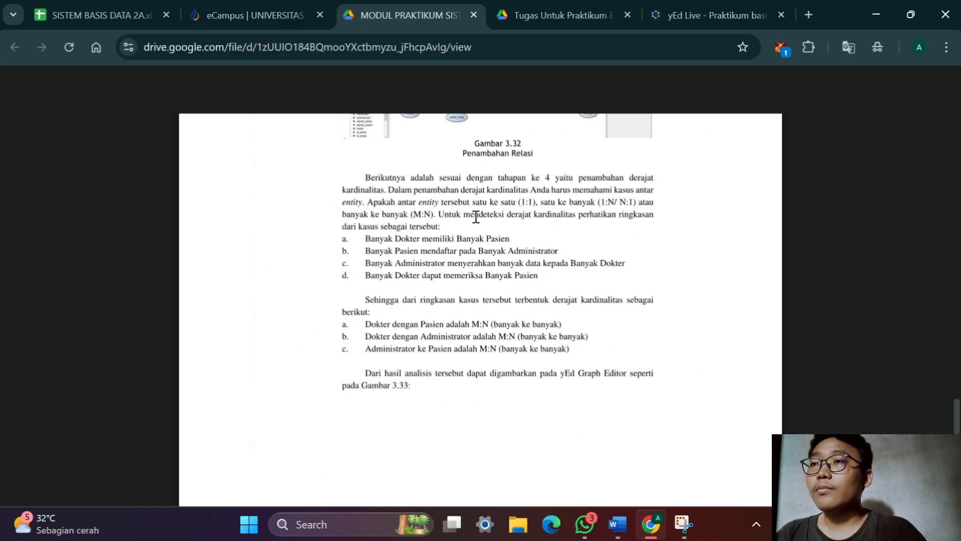
left_click(691, 6)
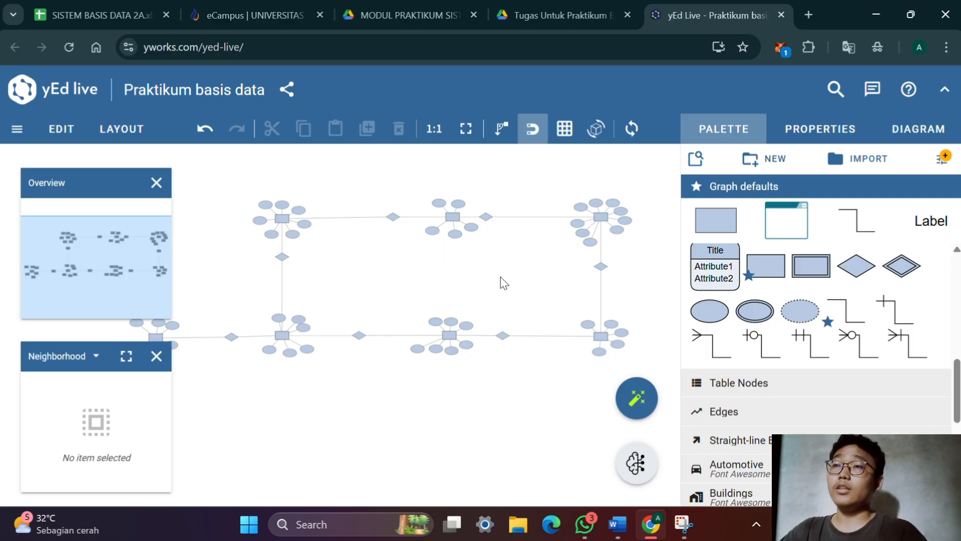
Review the relation degree for each entity pair in the Word document's Derajat Relasi table
key("alt+Tab")
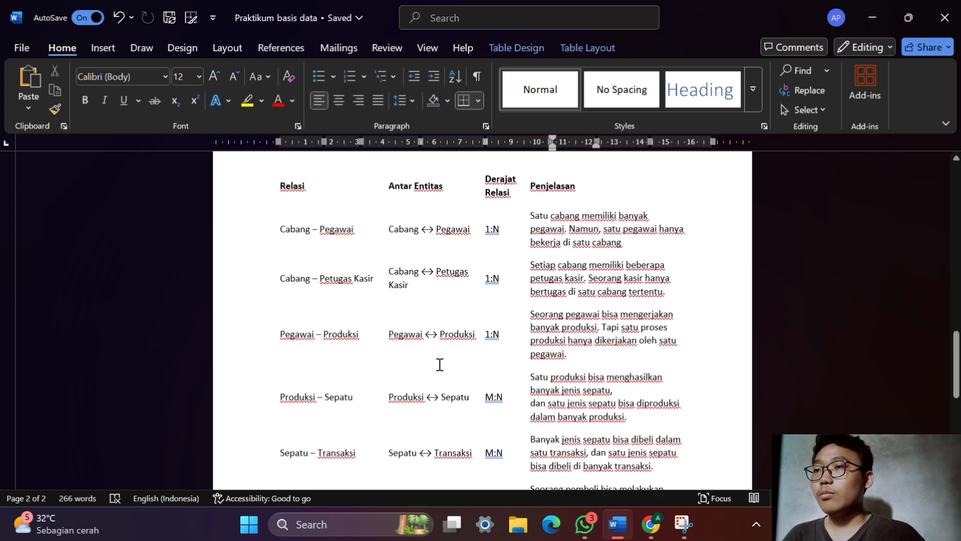
scroll(455, 366, "down", 1)
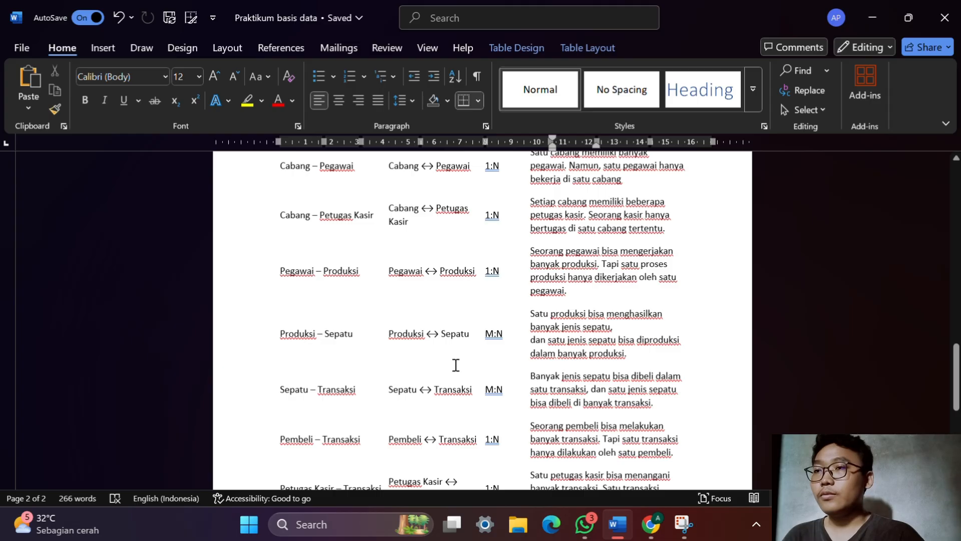
scroll(454, 364, "down", 2)
scroll(453, 364, "up", 5)
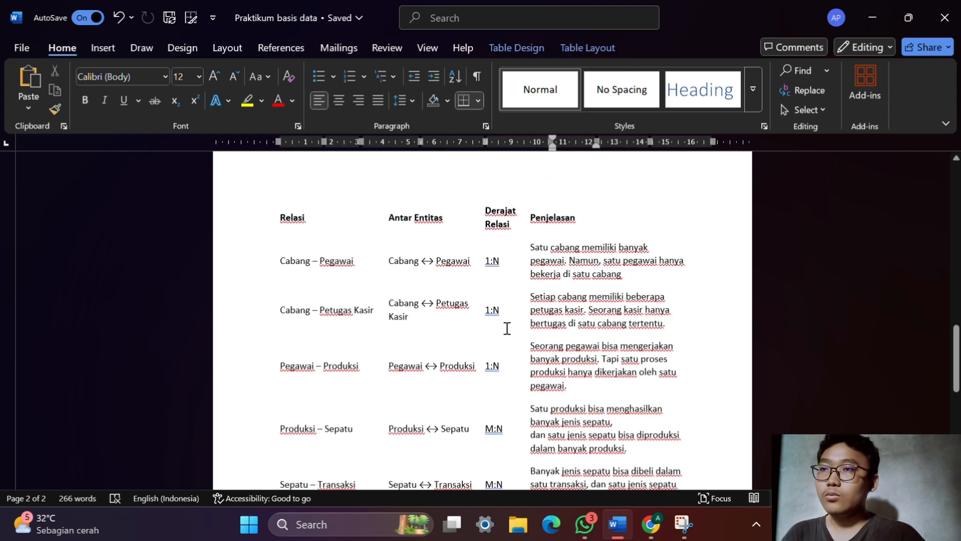
Following the Cabang–Pegawai row in Word, replace the cabang–menugaskan line in yEd Live with a barred crow's-foot connector, its foot at cabang
scroll(506, 346, "down", 3)
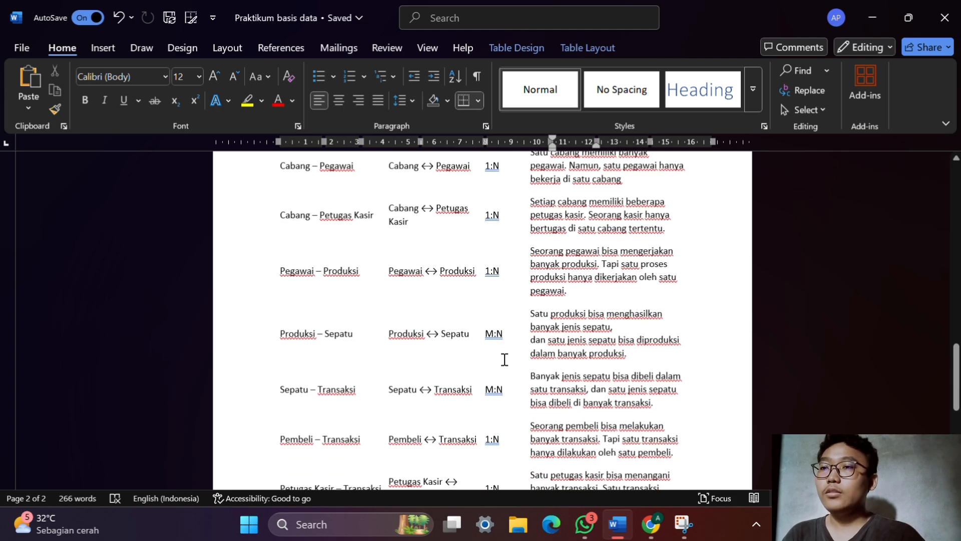
scroll(505, 360, "down", 1)
scroll(503, 359, "up", 4)
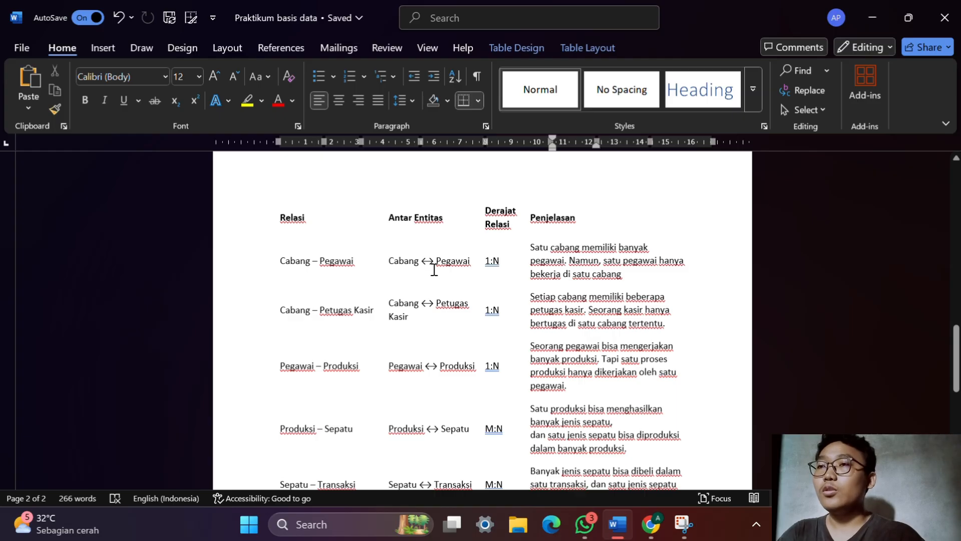
key("alt+Tab")
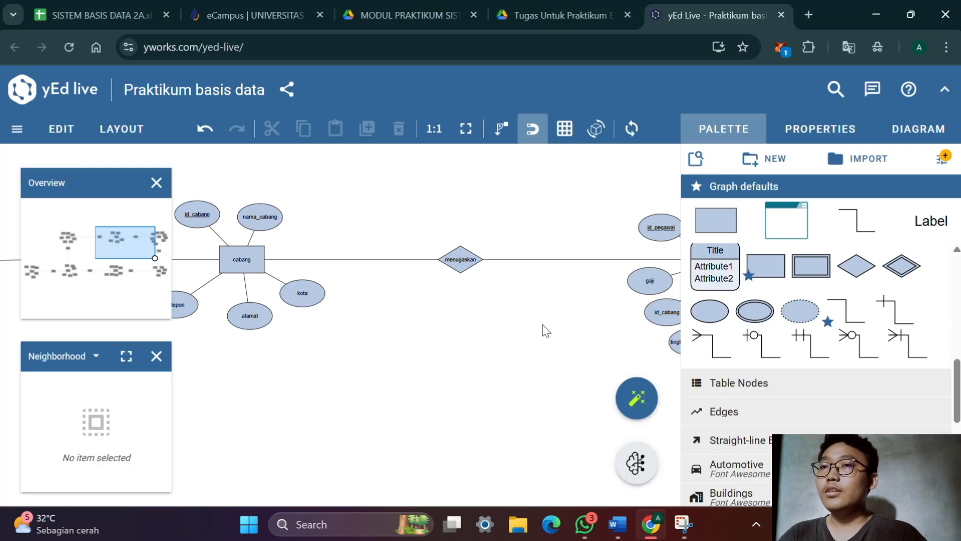
left_click(909, 350)
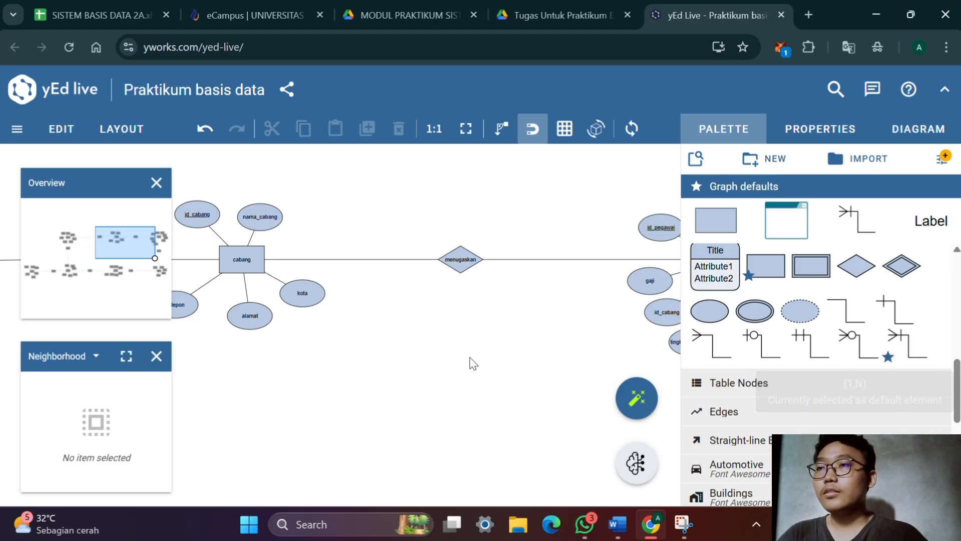
left_click(340, 260)
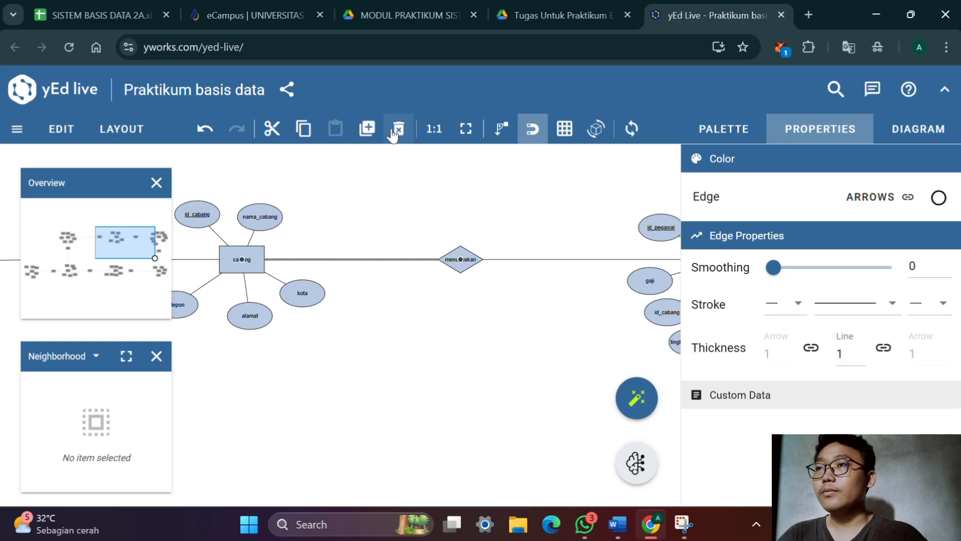
left_click(398, 131)
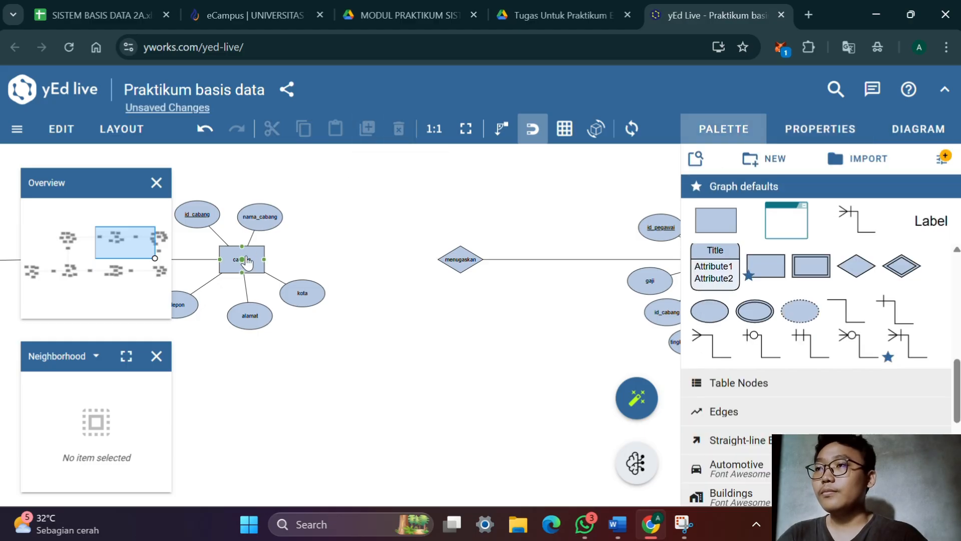
left_click_drag(248, 262, 453, 262)
Replace the plain line between pegawai and the menugaskan diamond with a barred crow's-foot connector, its foot at pegawai
left_click_drag(517, 326, 424, 367)
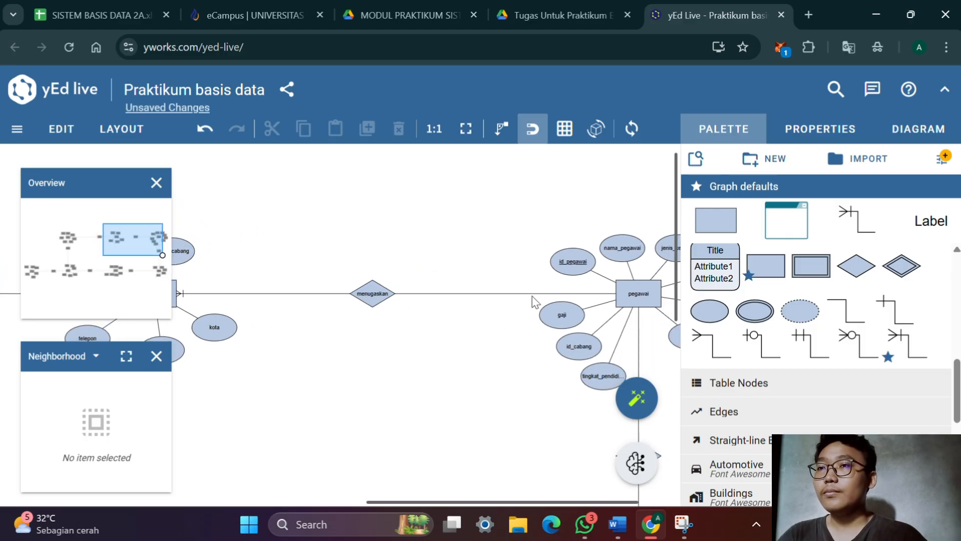
double_click(533, 292)
key("Escape")
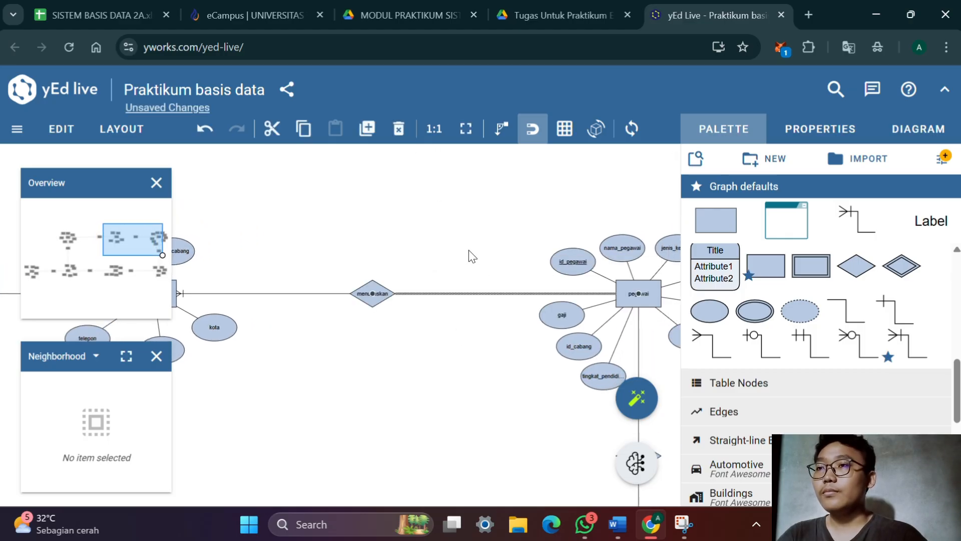
left_click(398, 129)
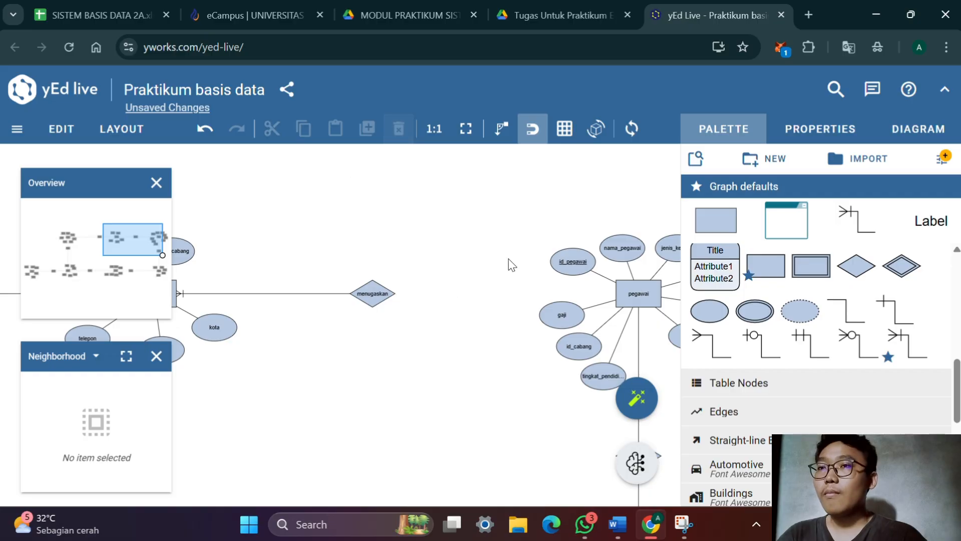
left_click_drag(638, 295, 379, 303)
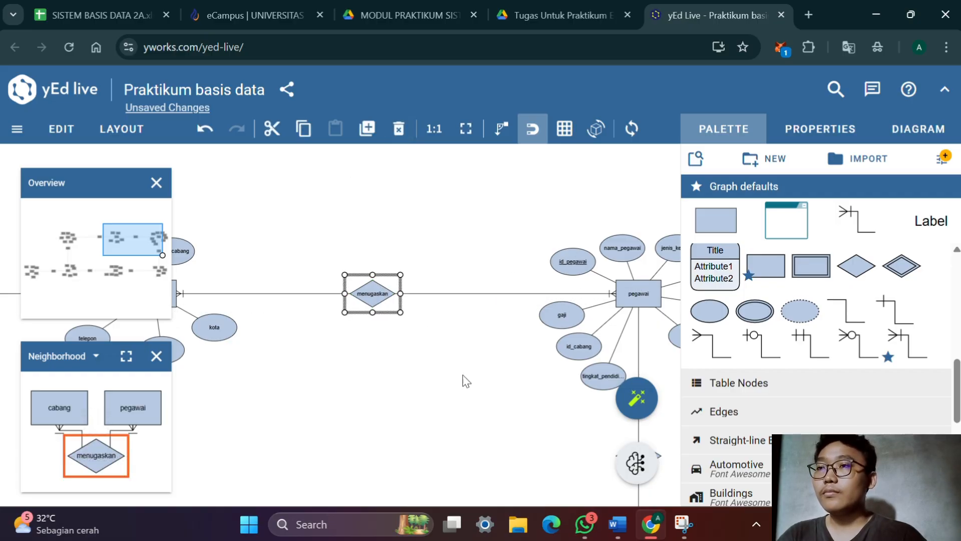
Check the relation table in Word, and replace the pegawai–memproduksi line in yEd Live with a barred crow's-foot connector, its foot at pegawai
left_click_drag(448, 382, 326, 289)
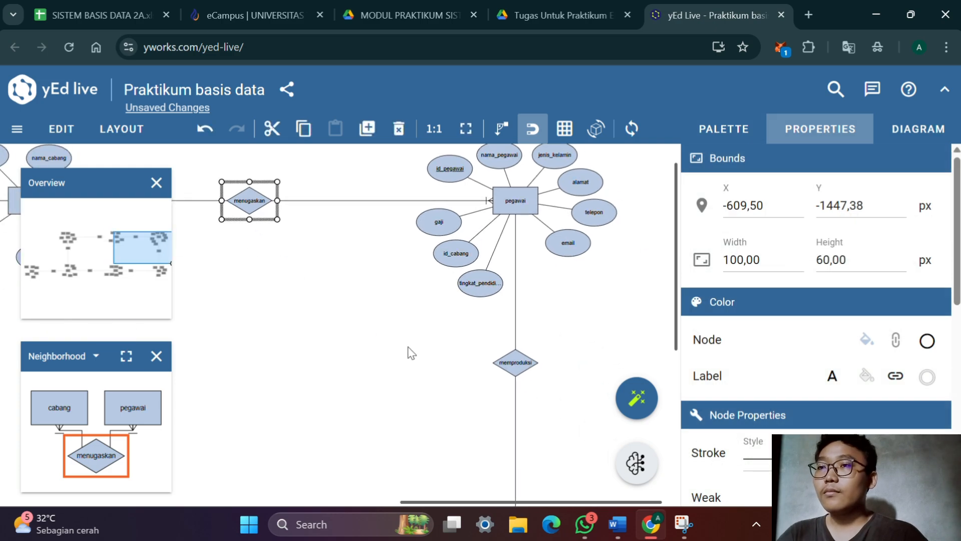
key("alt+Tab")
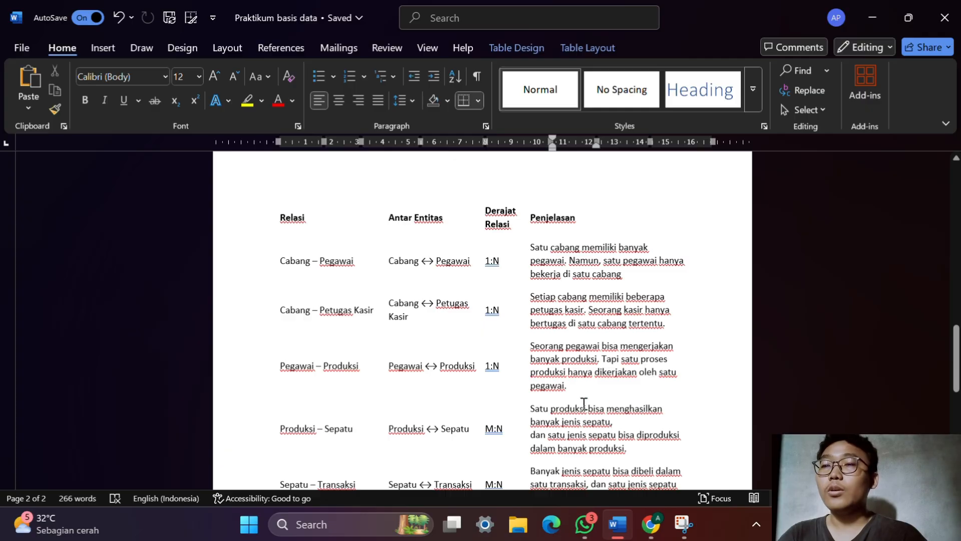
key("alt+Tab")
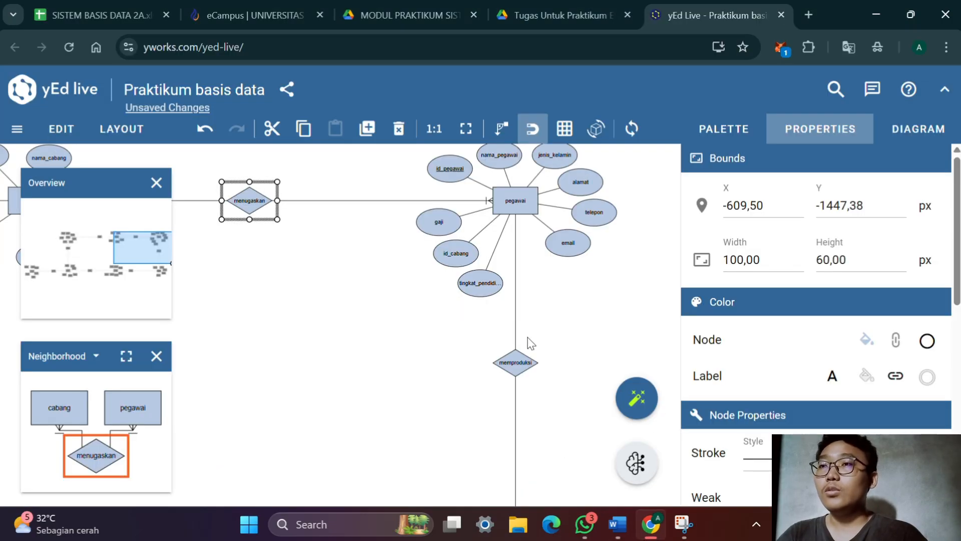
scroll(540, 360, "up", 1)
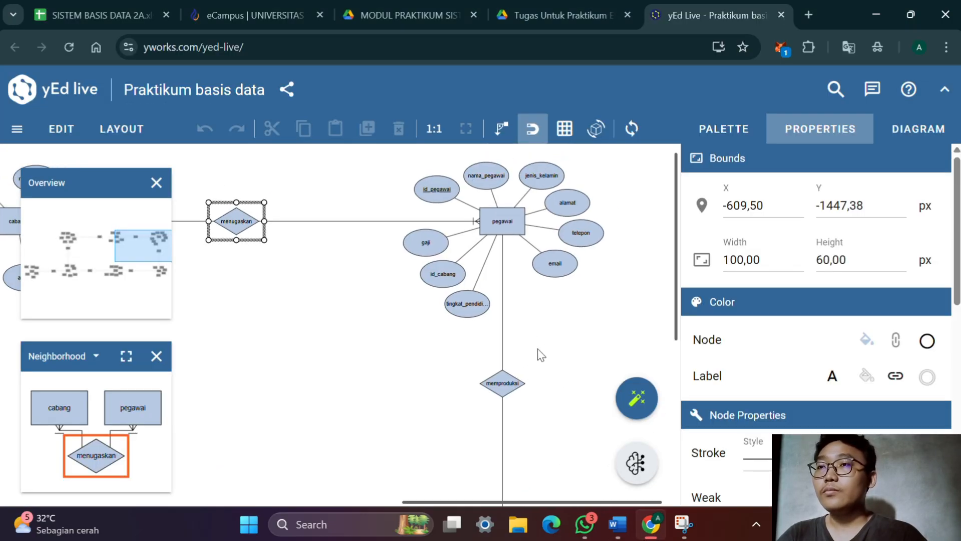
left_click(506, 293)
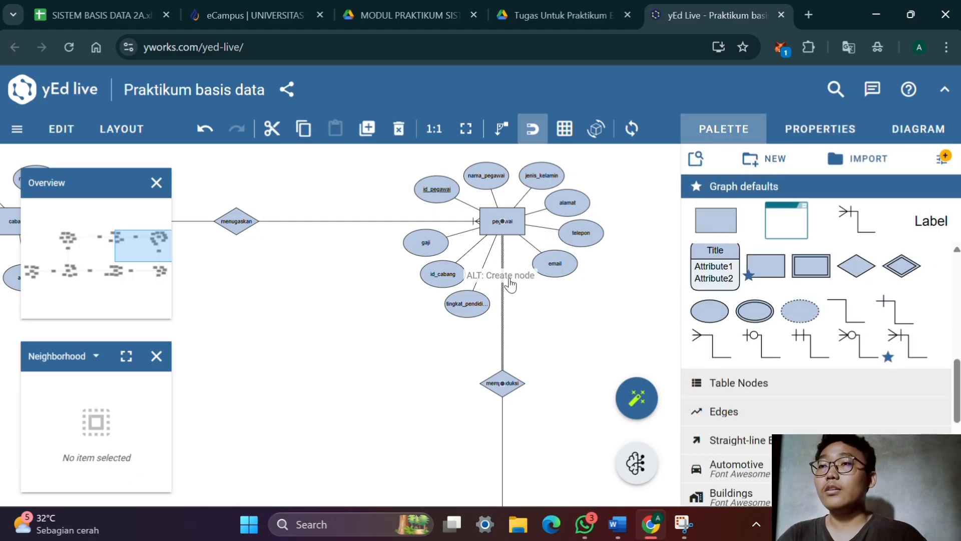
left_click(509, 285)
left_click(399, 129)
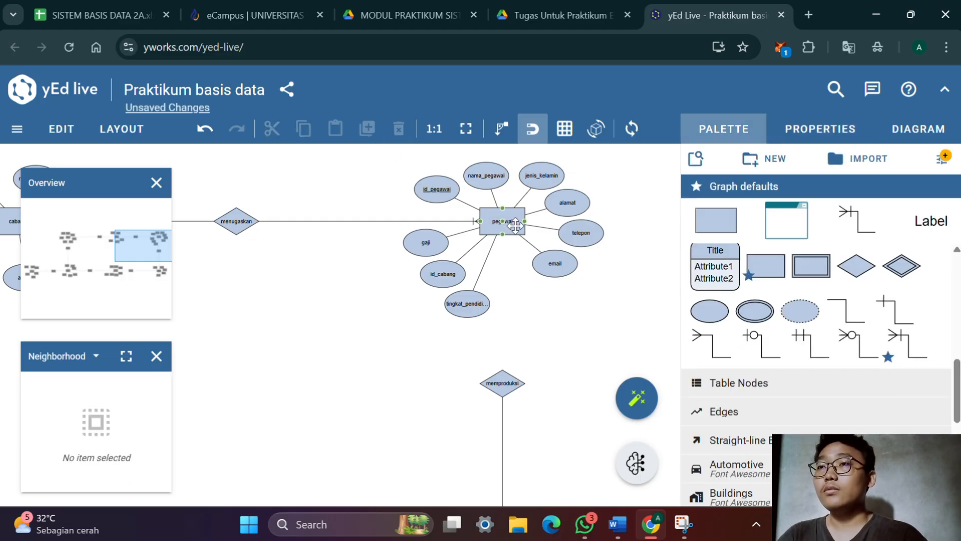
mouse_move(507, 226)
left_mouse_down()
mouse_move(515, 333)
mouse_move(506, 388)
left_mouse_up()
left_click(506, 390)
Replace the plain line between produksi and the memproduksi diamond with a barred crow's-foot connector, its foot at produksi
scroll(508, 182, "down", 5)
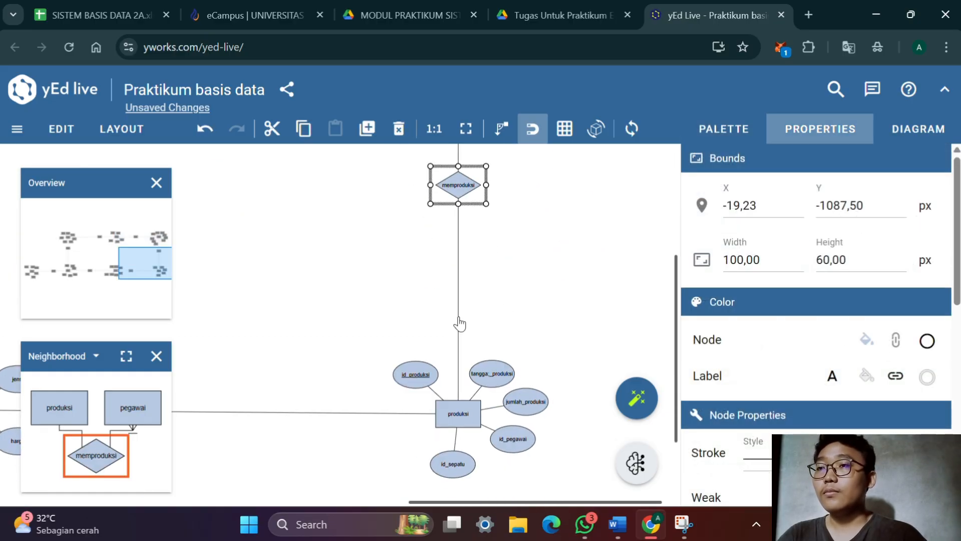
double_click(459, 323)
key("Escape")
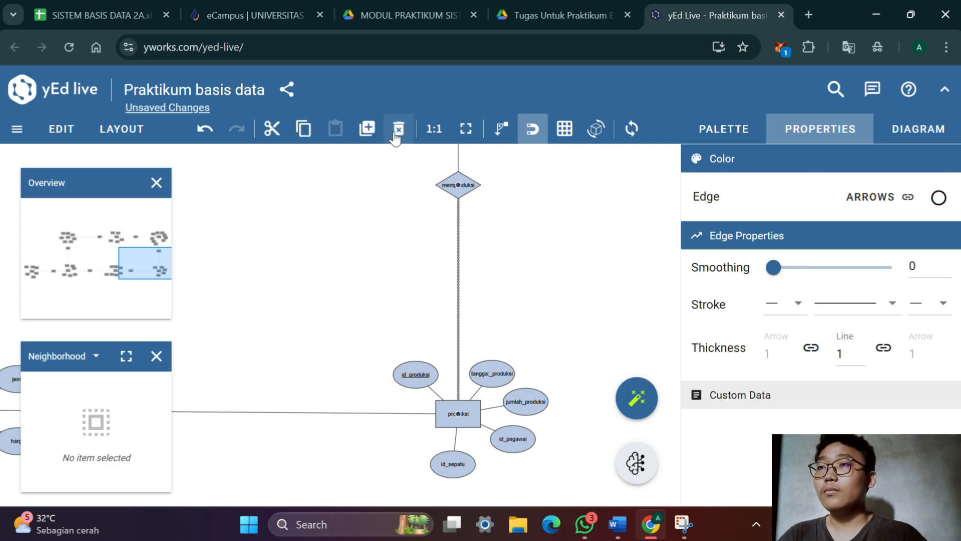
left_click(403, 140)
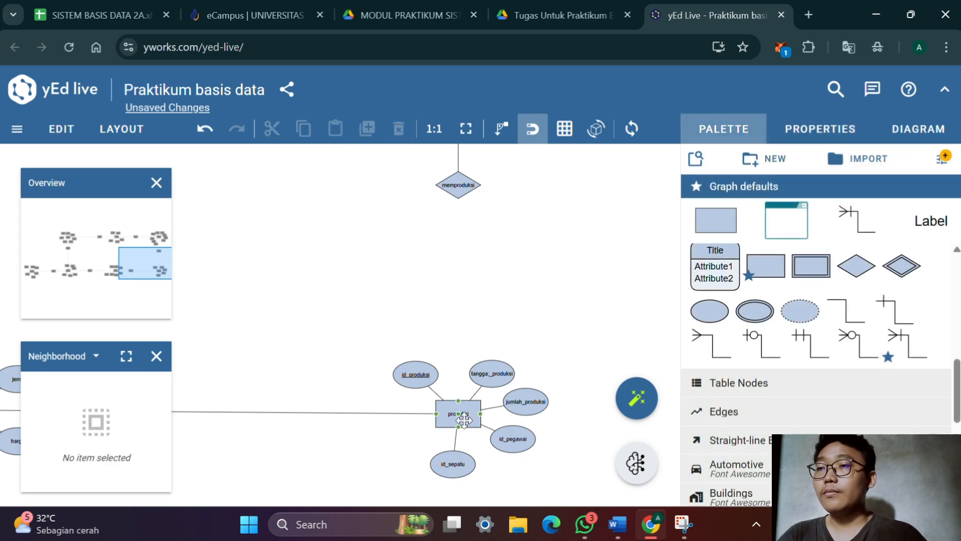
left_click_drag(464, 412, 453, 187)
Following Word's Produksi–Sepatu degree, replace the produksi–menghasilkan line in yEd Live with the N crow's-foot connector, its foot at produksi
left_click_drag(330, 309, 497, 194)
left_click_drag(467, 372, 457, 352)
key("alt+Tab")
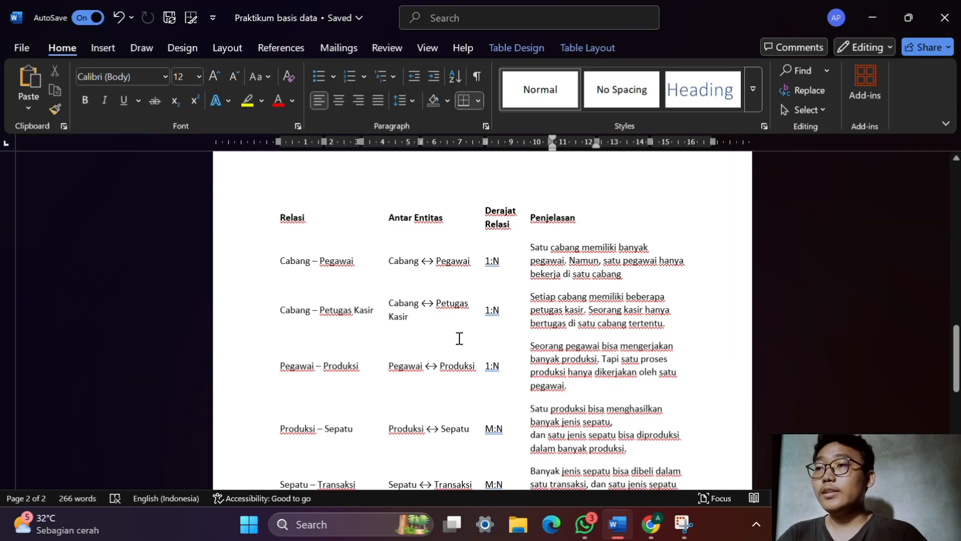
scroll(459, 339, "down", 1)
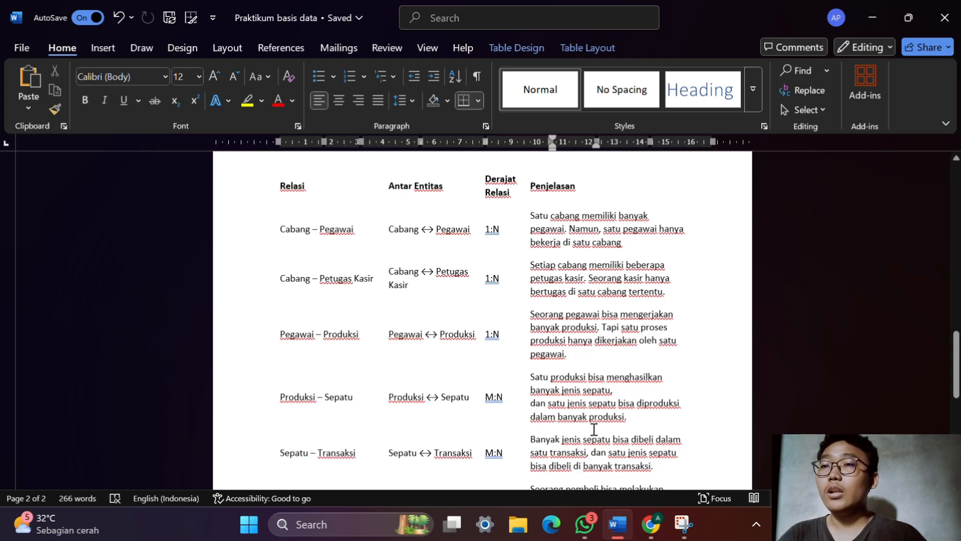
key("alt+Tab")
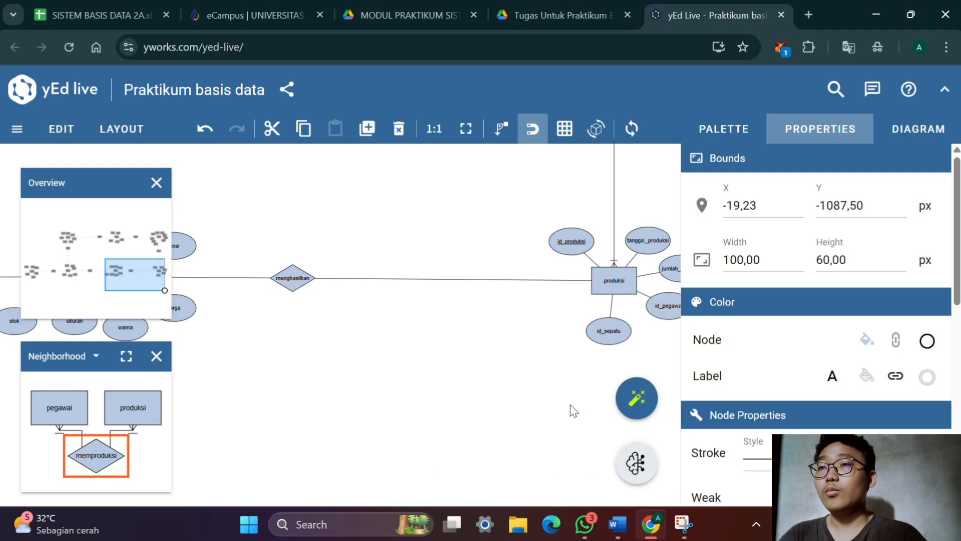
left_click(723, 128)
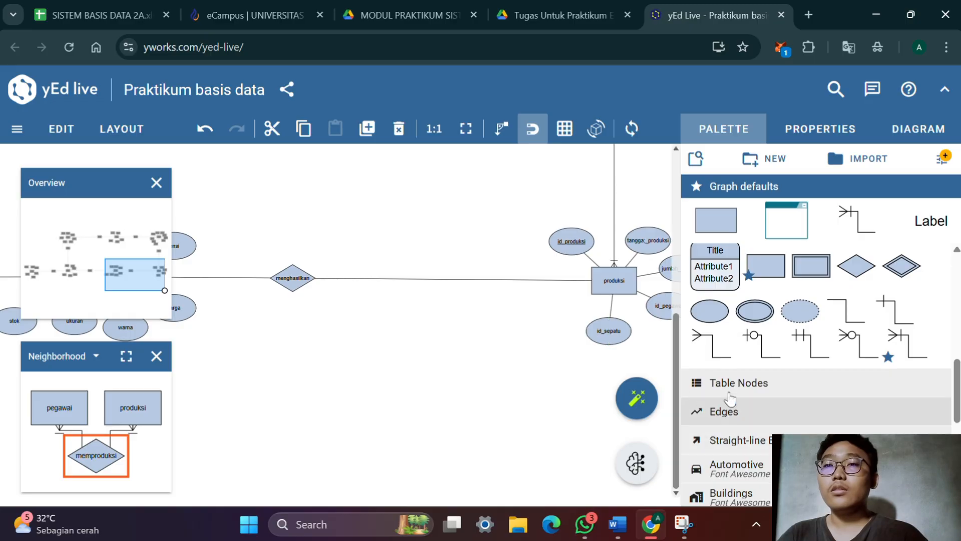
left_click(725, 360)
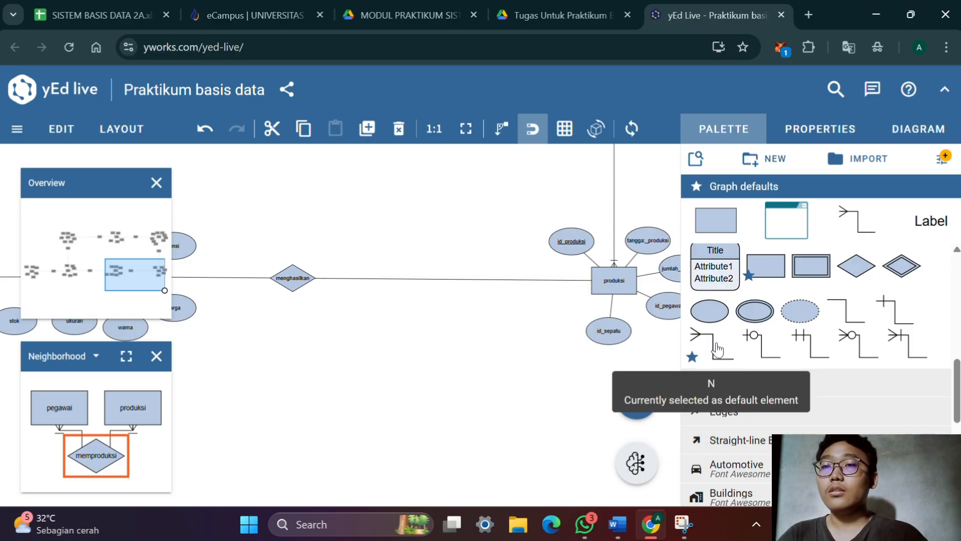
left_click(466, 268)
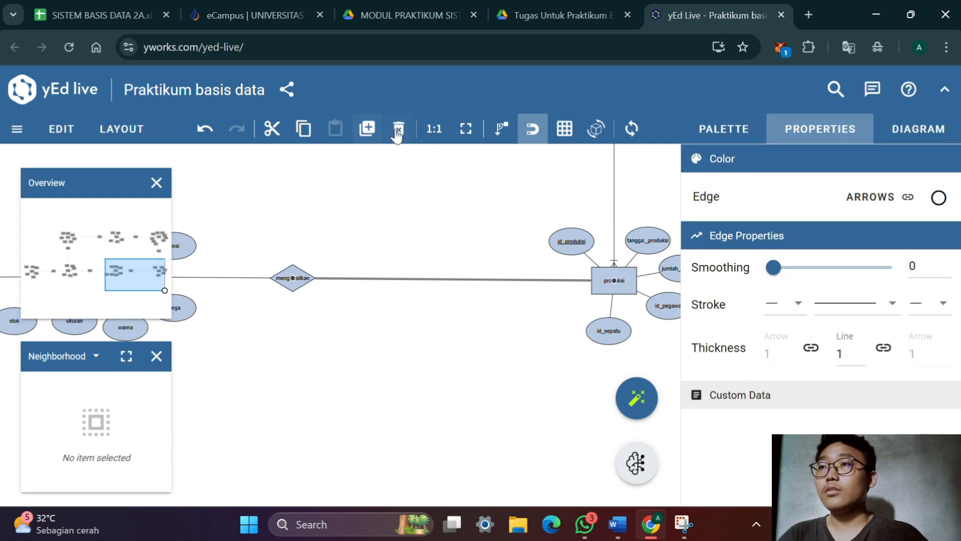
left_click(399, 131)
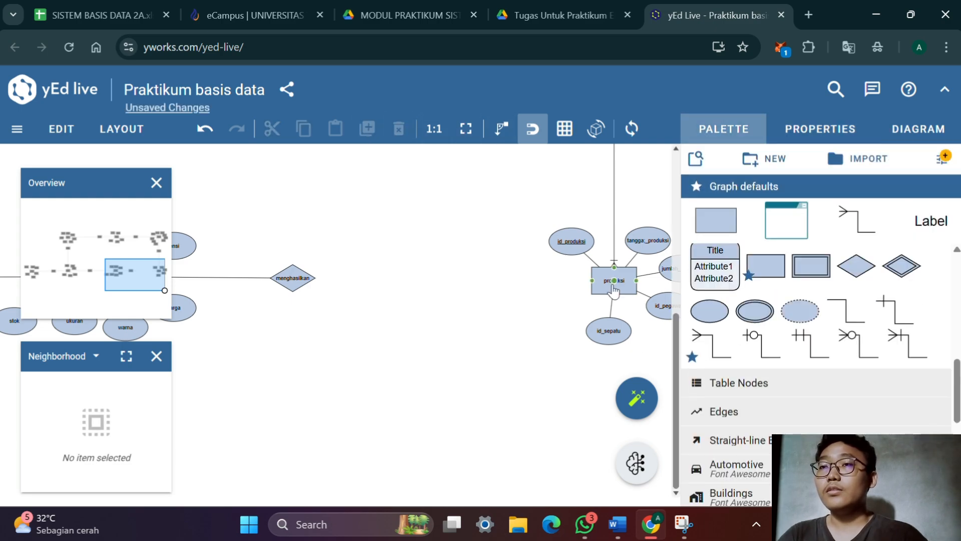
left_click_drag(613, 284, 299, 285)
left_click(299, 285)
Replace the sepatu–menghasilkan line with an N crow's-foot connector, its foot at sepatu, and shift the menghasilkan diamond right, level with sepatu
left_click_drag(346, 369, 564, 365)
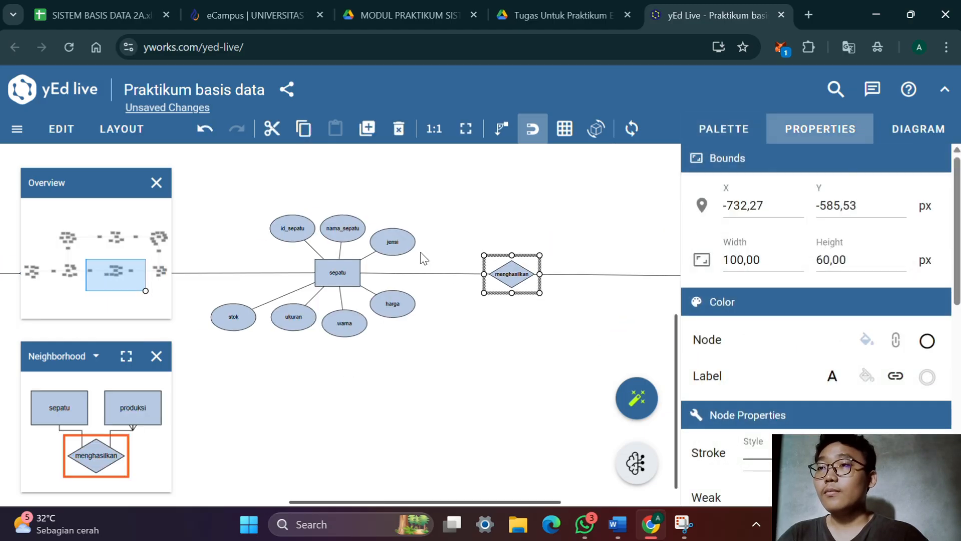
left_click(423, 275)
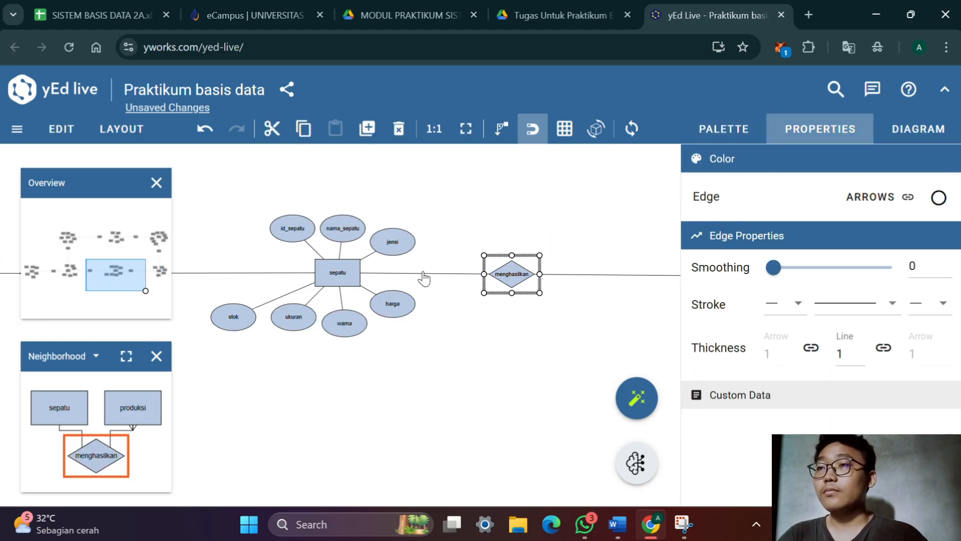
left_click(406, 140)
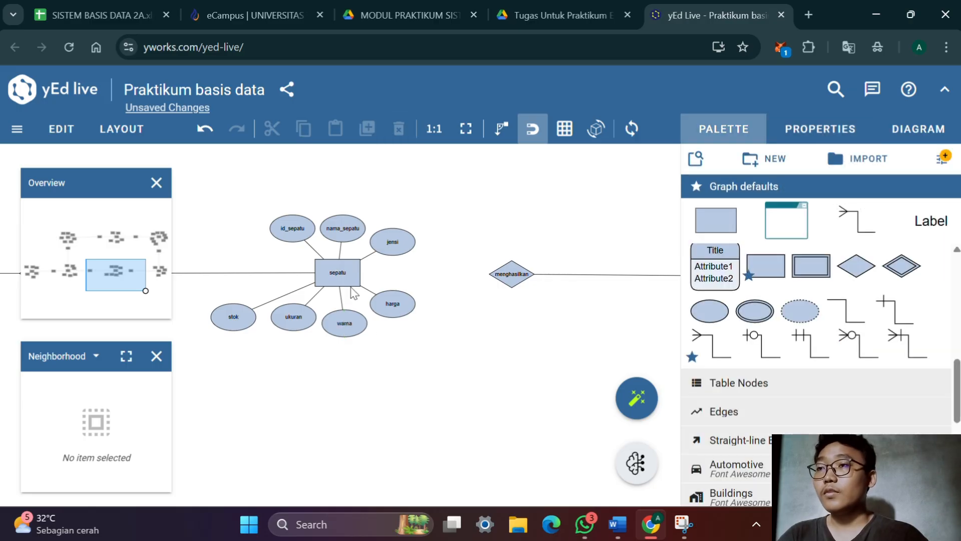
left_click_drag(346, 273, 593, 279)
left_click_drag(505, 378, 369, 368)
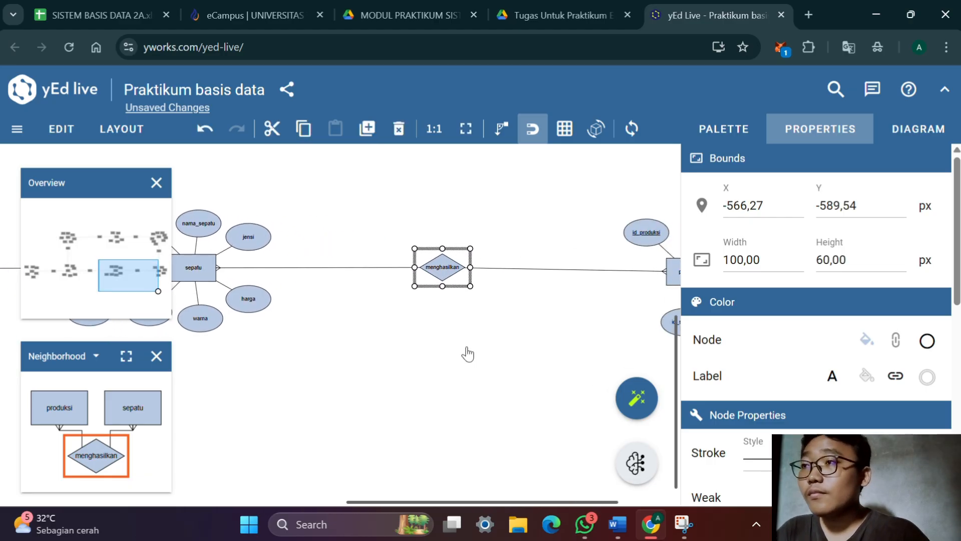
Nudge produksi up level with menghasilkan, and move the menghasilkan diamond further right between sepatu and produksi
left_click_drag(470, 352, 407, 370)
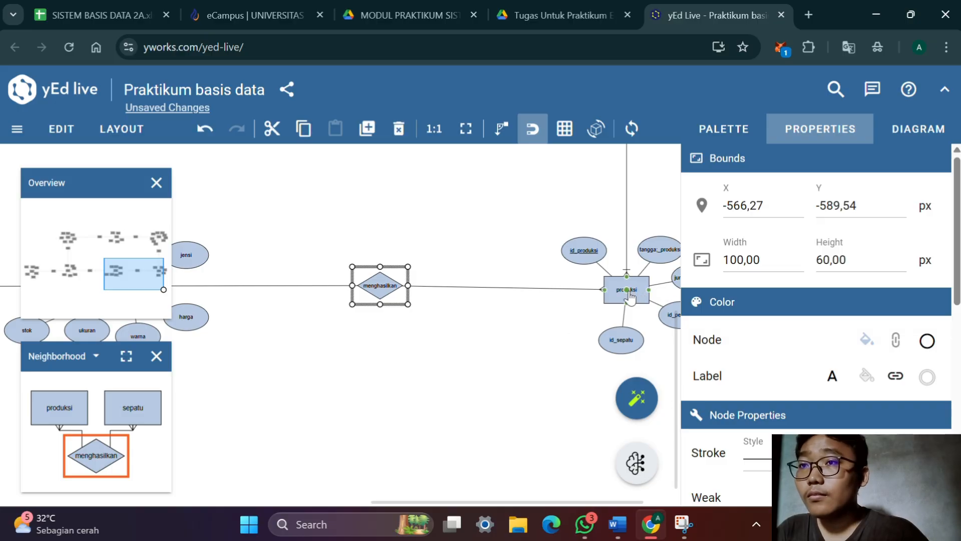
left_click_drag(640, 285, 644, 281)
left_click_drag(503, 350, 414, 359)
left_click_drag(429, 268, 491, 270)
left_click(424, 335)
Check the relation degree for Sepatu–Transaksi in the Word document's Derajat Relasi table and return to the sepatu entity in yEd Live
scroll(450, 325, "left", 5)
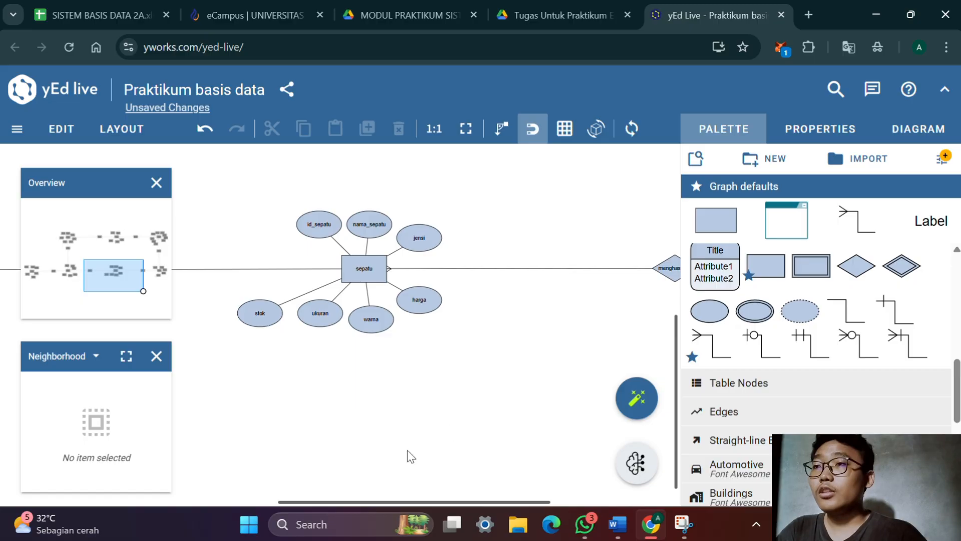
key("alt+Tab")
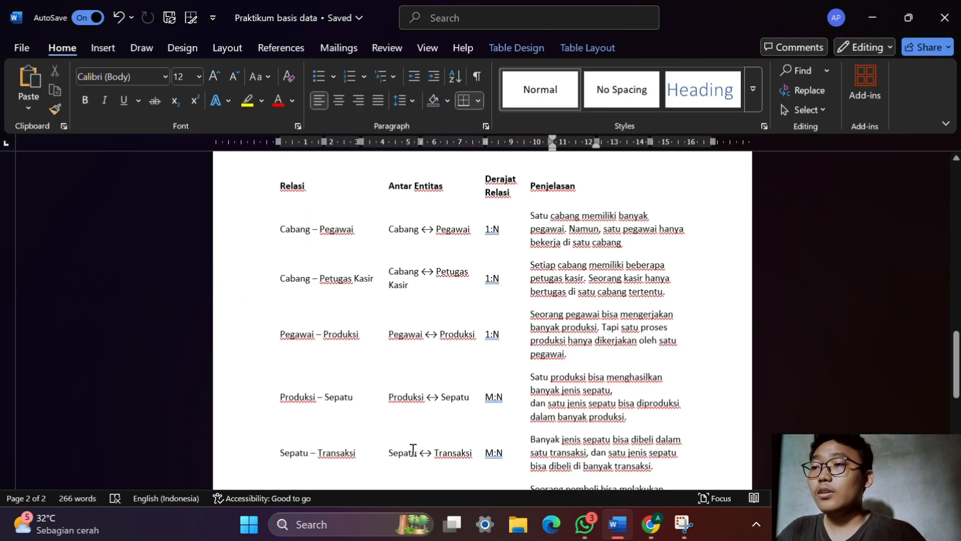
scroll(566, 394, "down", 1)
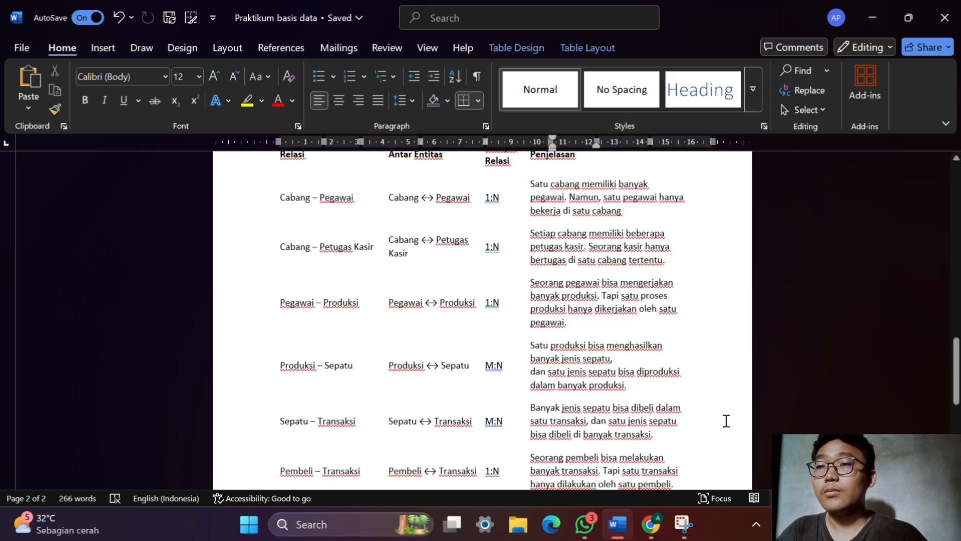
key("alt+Tab")
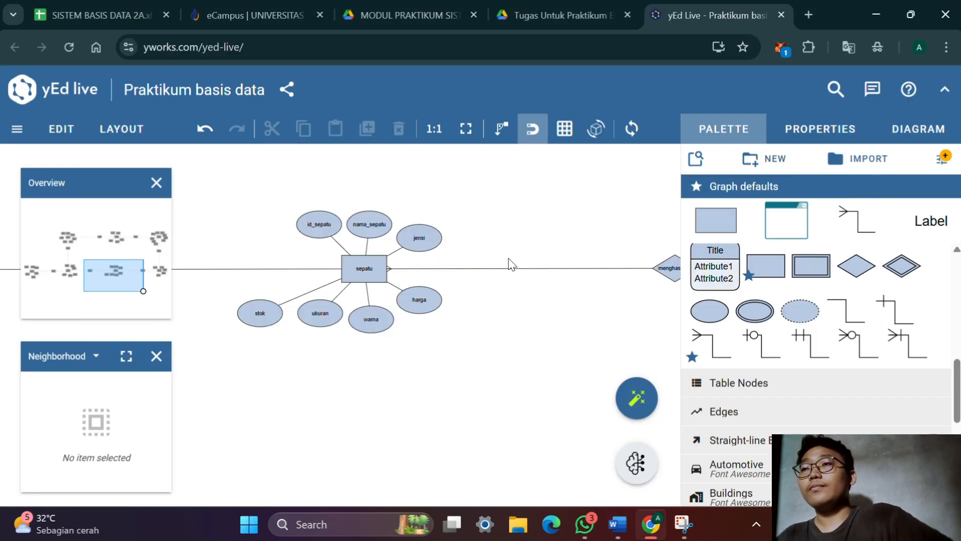
Replace the sepatu–dibeli line with an N crow's-foot connector, its foot at the sepatu entity
left_click_drag(382, 393, 569, 350)
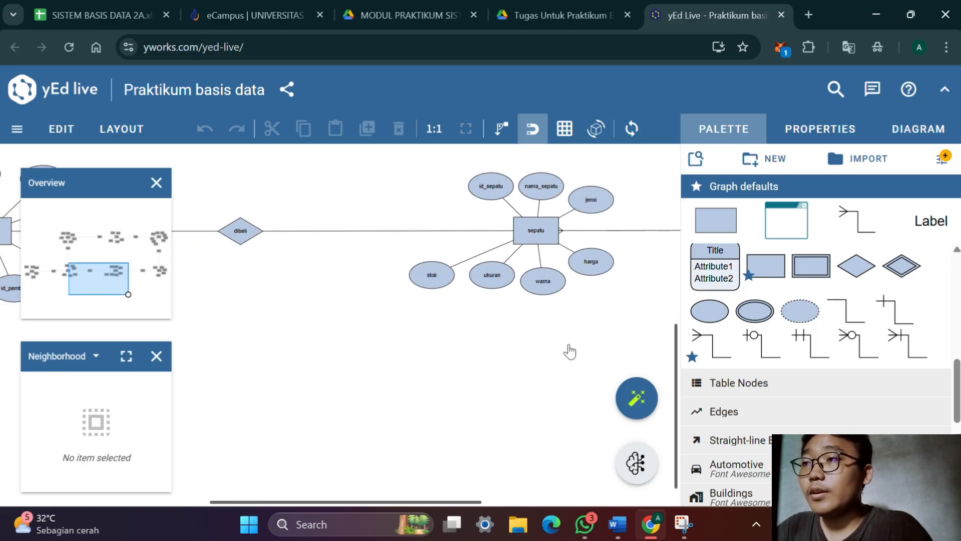
scroll(561, 345, "left", 5)
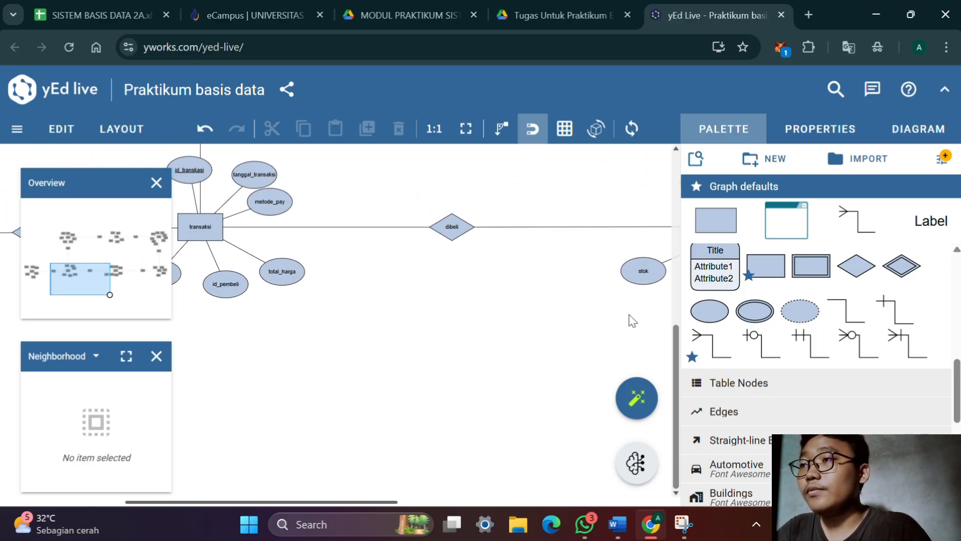
left_click_drag(585, 328, 444, 369)
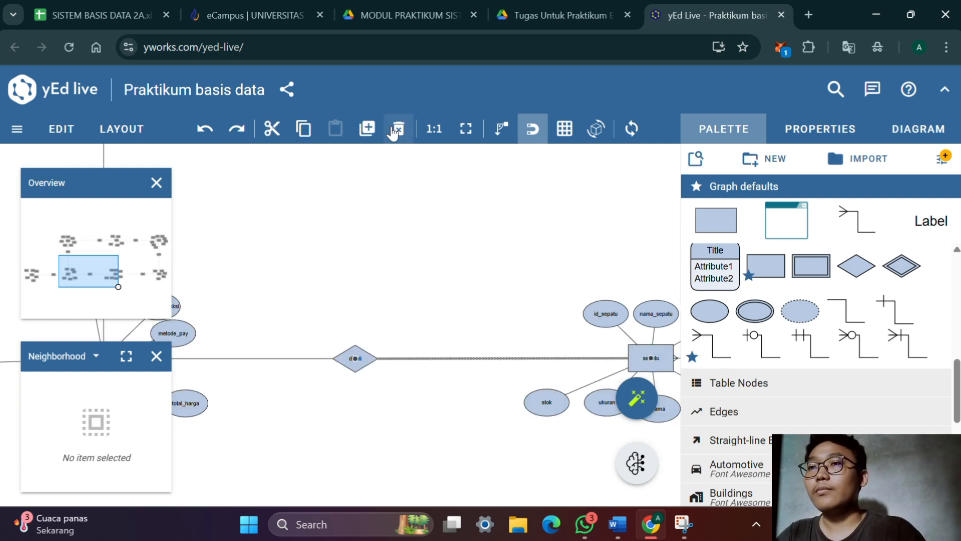
left_click(398, 129)
left_click_drag(653, 367, 353, 364)
Replace the transaksi–dibeli line with an N crow's-foot connector, its foot at the transaksi entity
left_click_drag(217, 398, 380, 349)
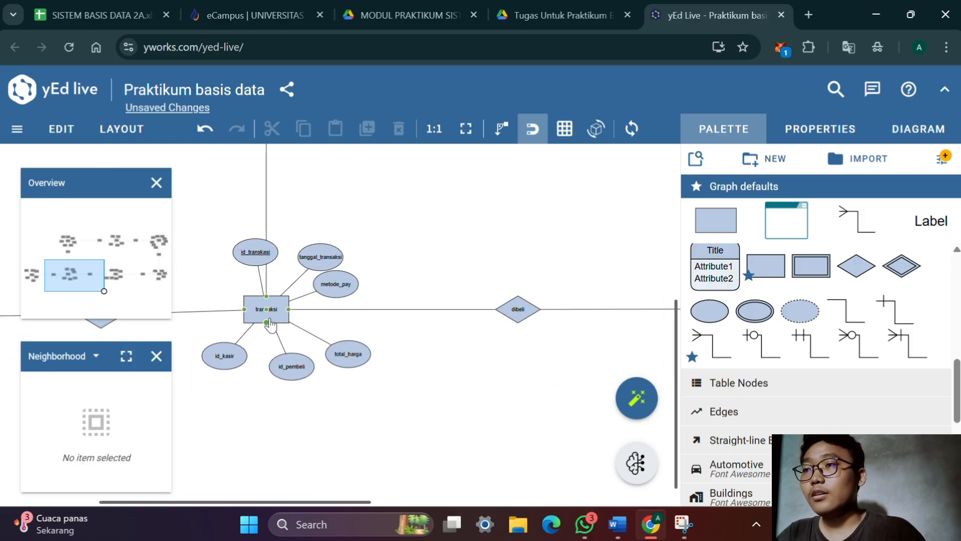
left_click(392, 308)
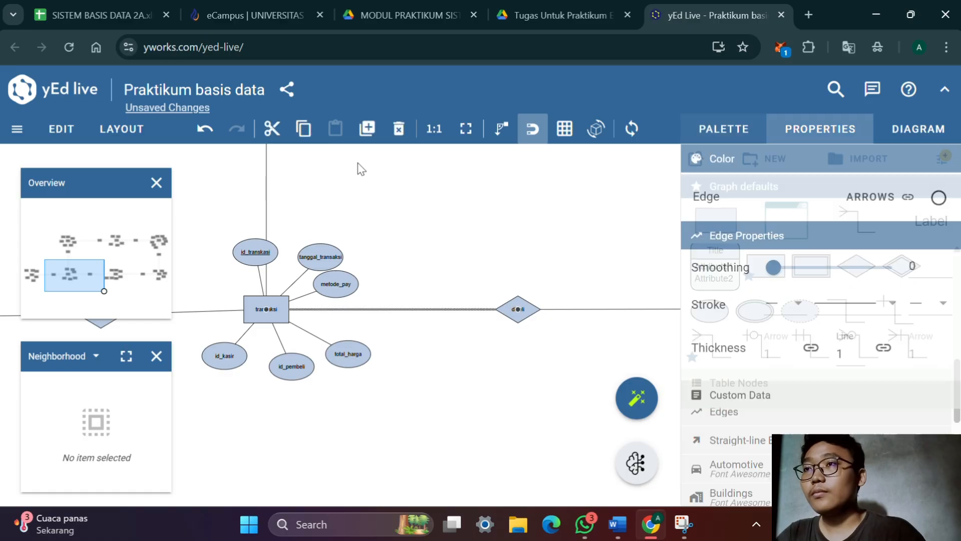
left_click(398, 129)
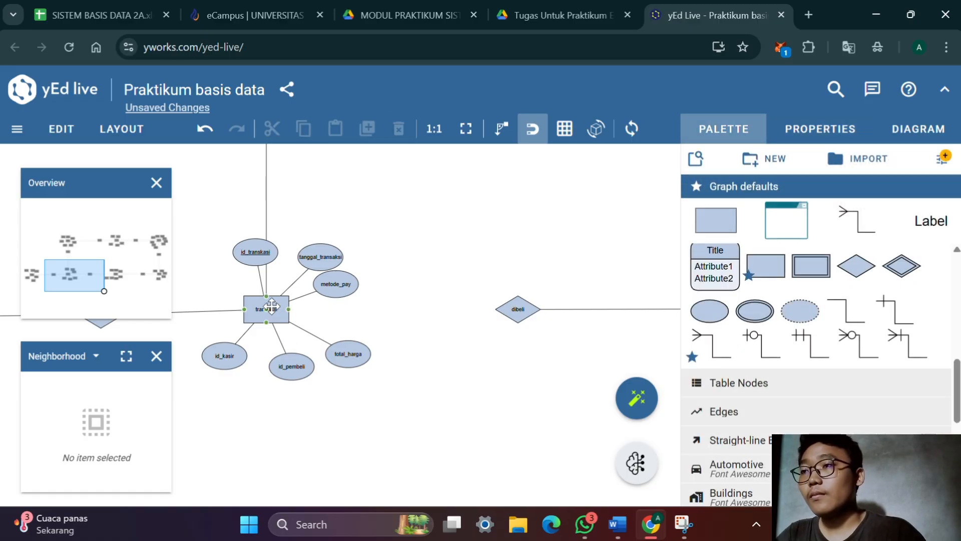
left_click_drag(268, 311, 503, 320)
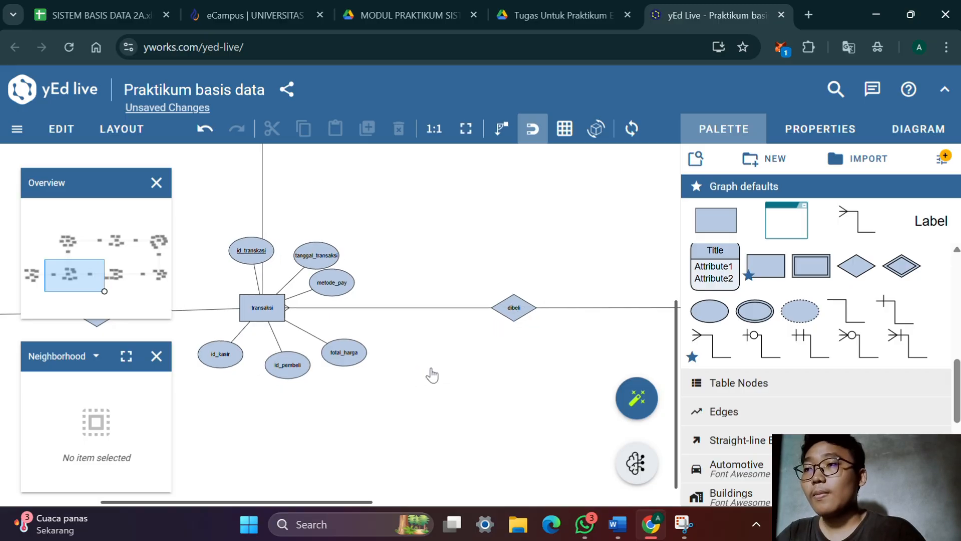
Check the relation degree for Pembeli–Transaksi in the Word document's relation table and return to the melakukan relationship in yEd Live
left_click_drag(431, 375, 484, 362)
scroll(485, 362, "left", 5)
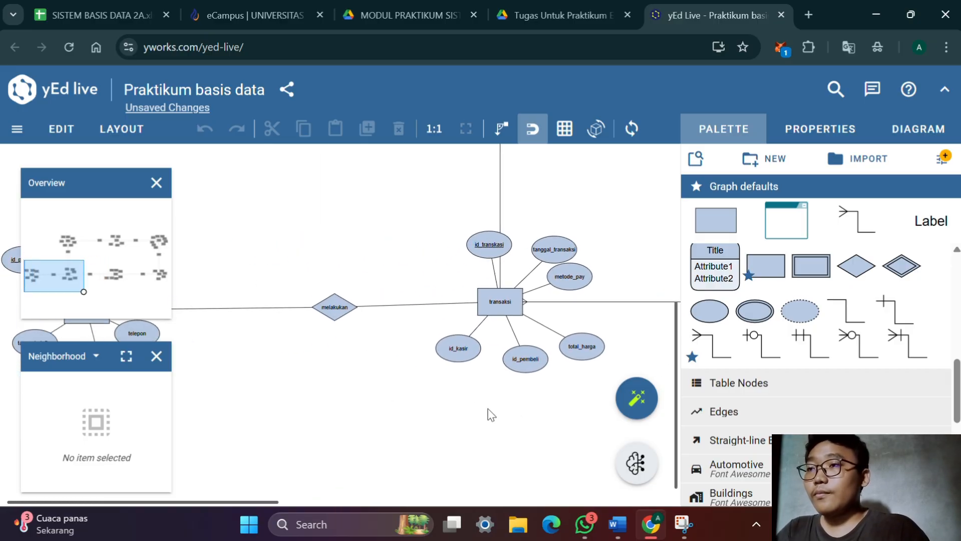
left_click_drag(346, 304, 344, 302)
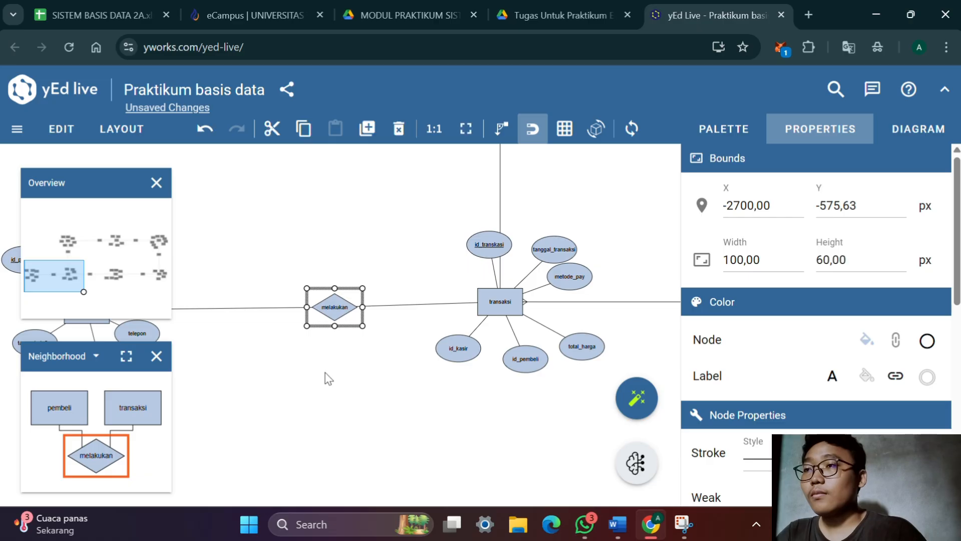
left_click_drag(325, 372, 434, 325)
left_click_drag(421, 404, 317, 381)
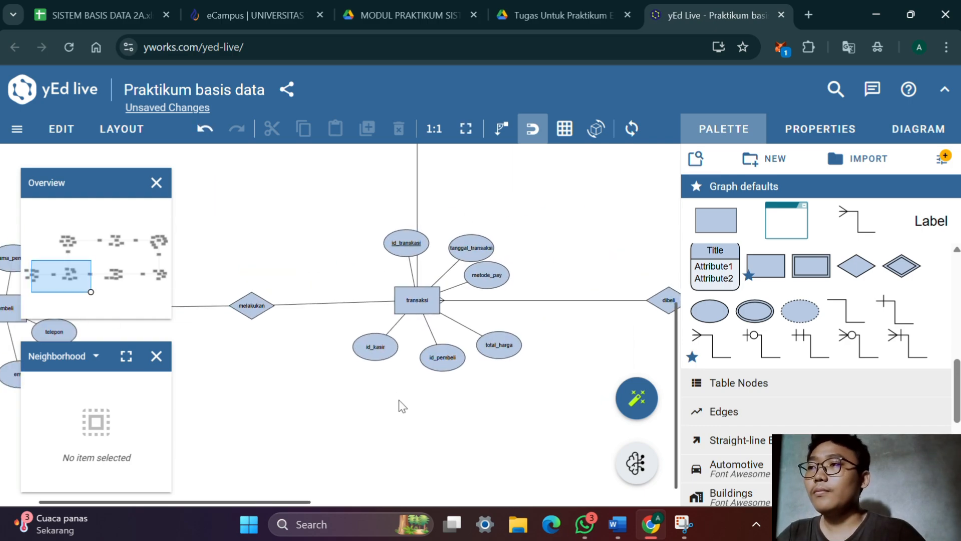
scroll(400, 400, "down", 4)
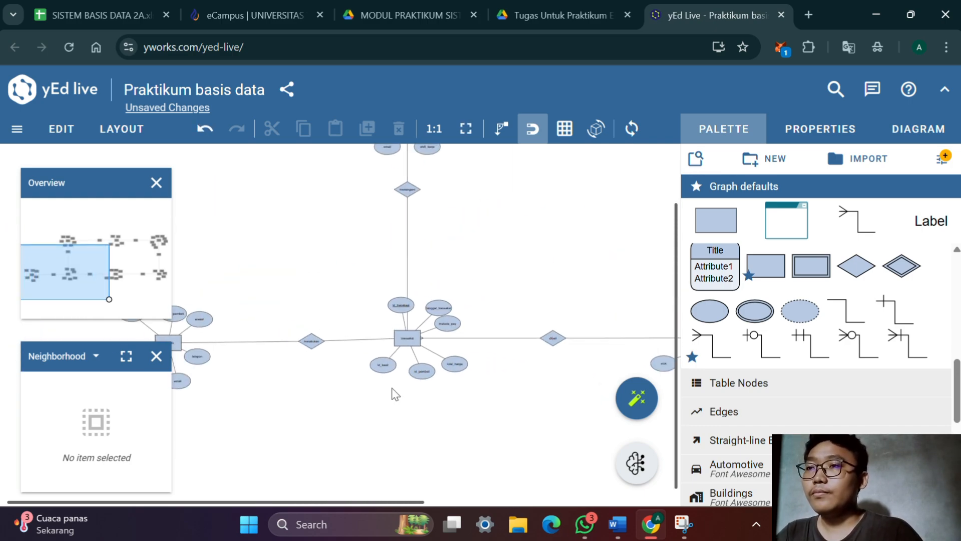
scroll(391, 397, "up", 4)
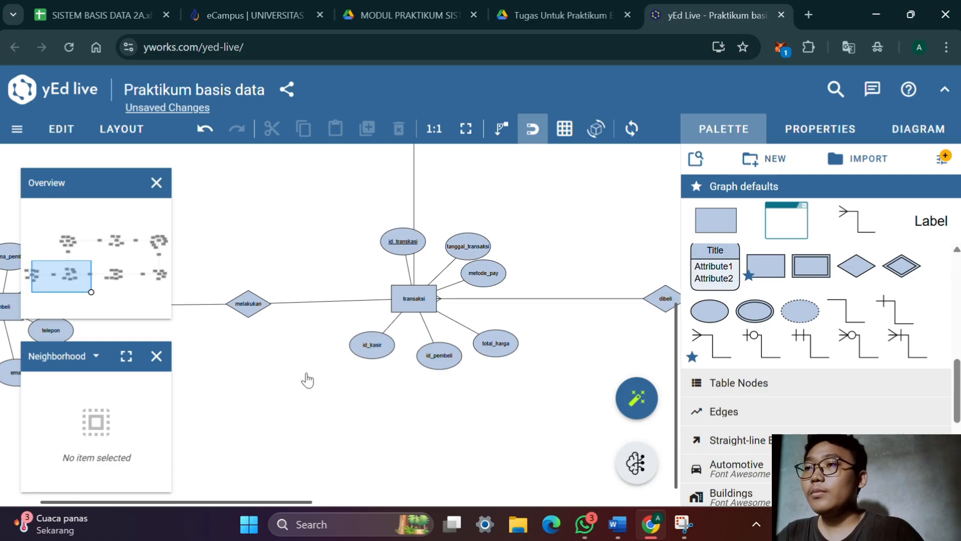
key("alt+Tab")
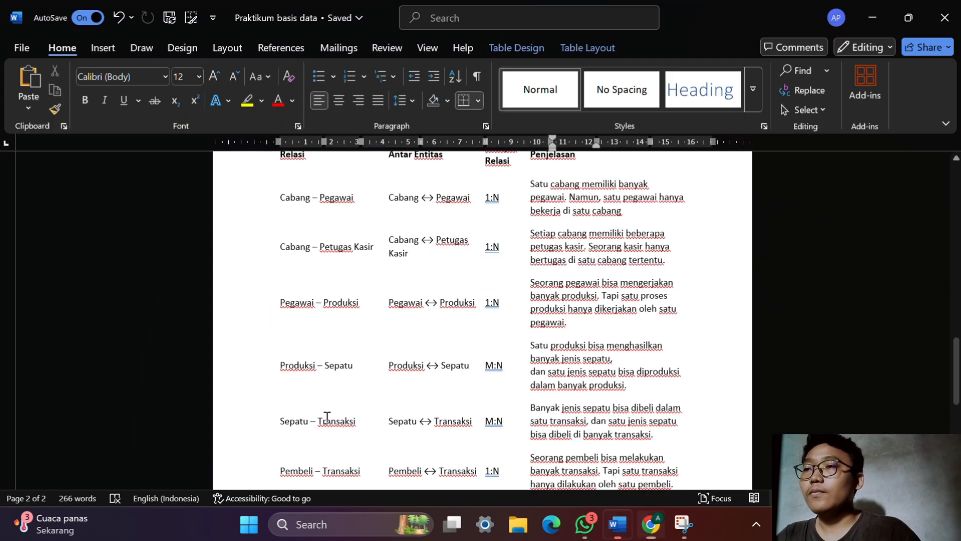
scroll(335, 415, "down", 3)
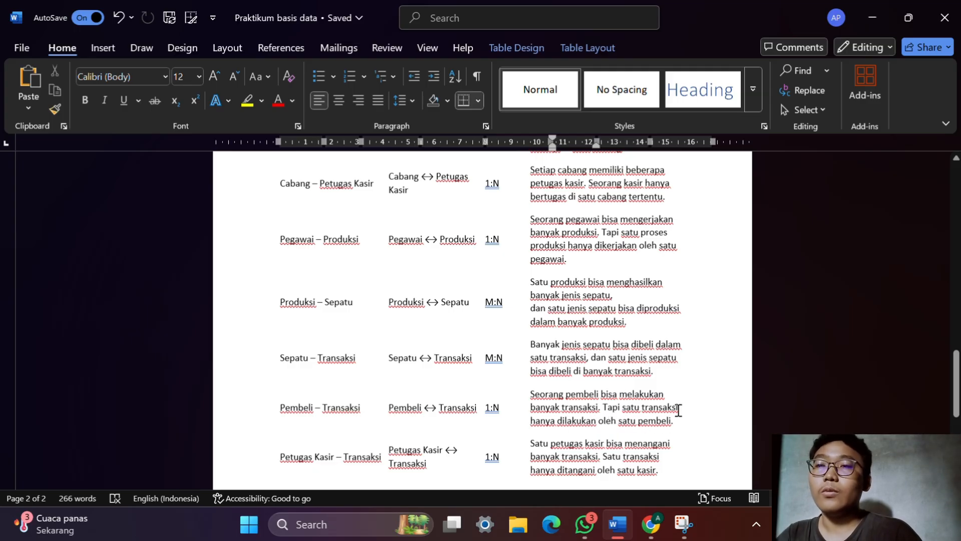
key("alt+Tab")
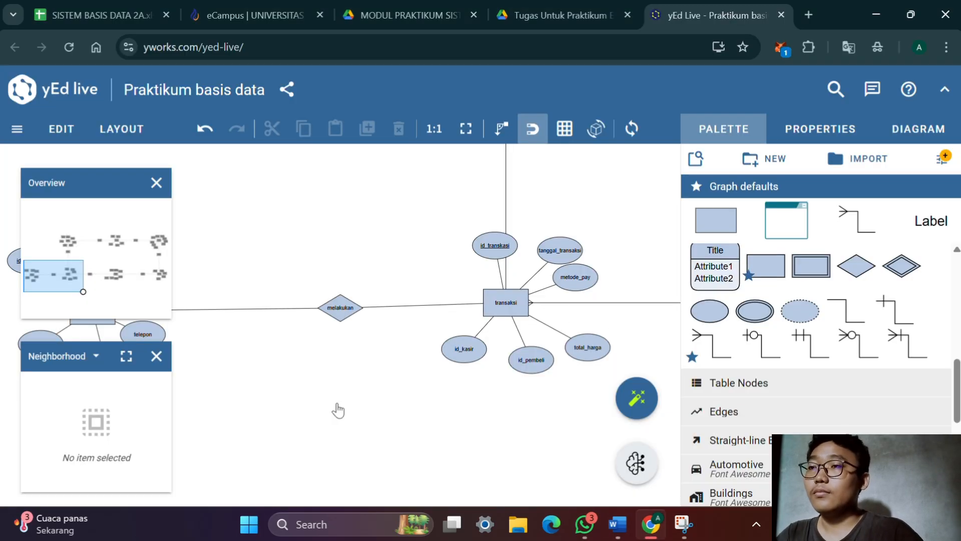
Replace the pembeli–melakukan line with a (1,N) crow's-foot connector, its foot at the pembeli entity
left_click_drag(335, 408, 465, 387)
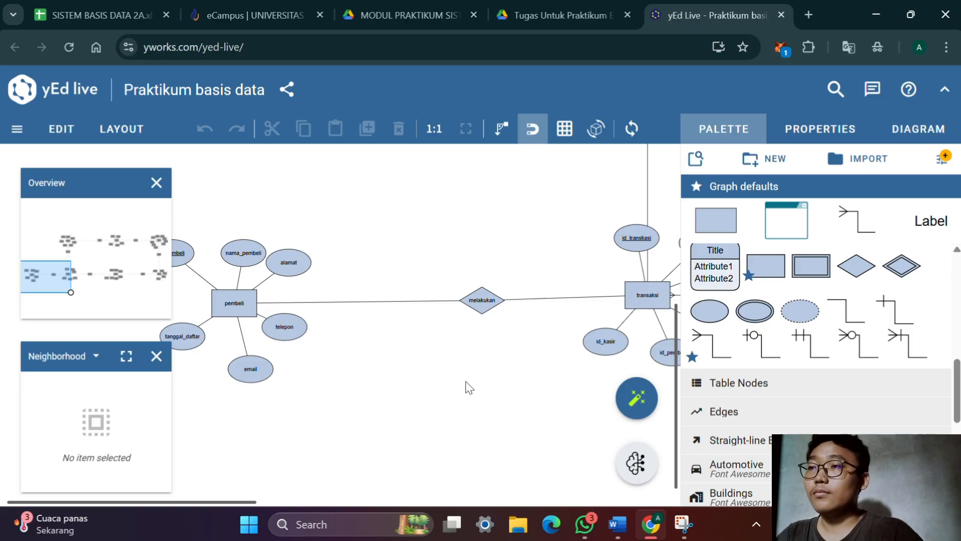
left_click(354, 301)
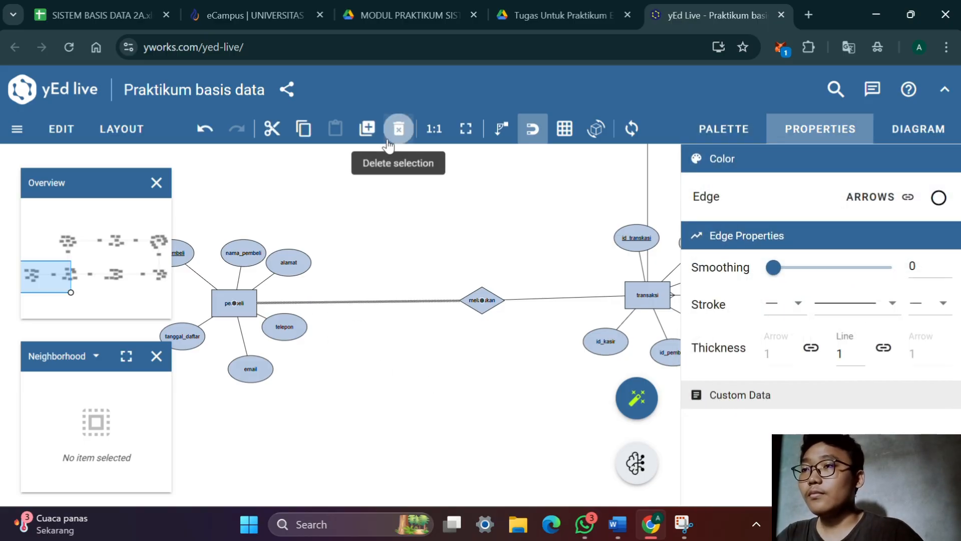
left_click(399, 131)
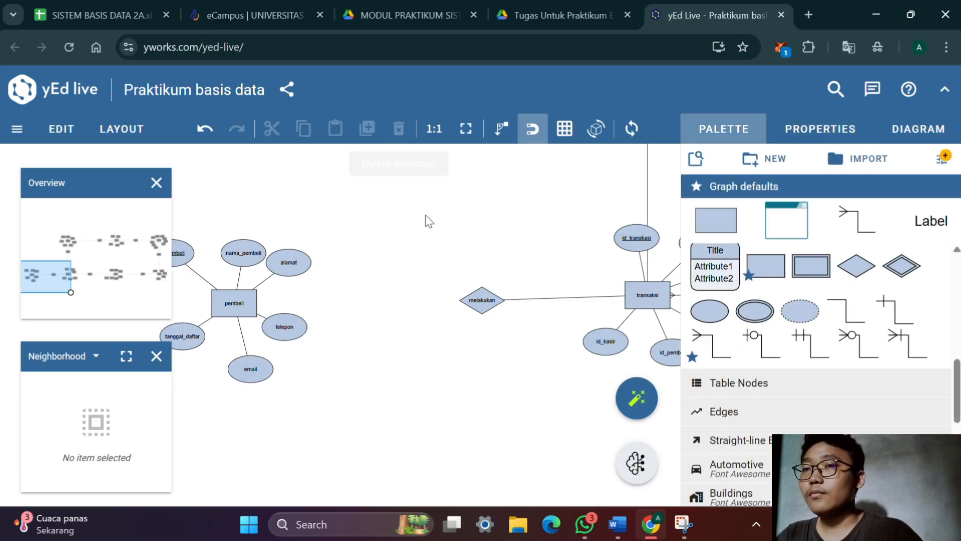
left_click(918, 350)
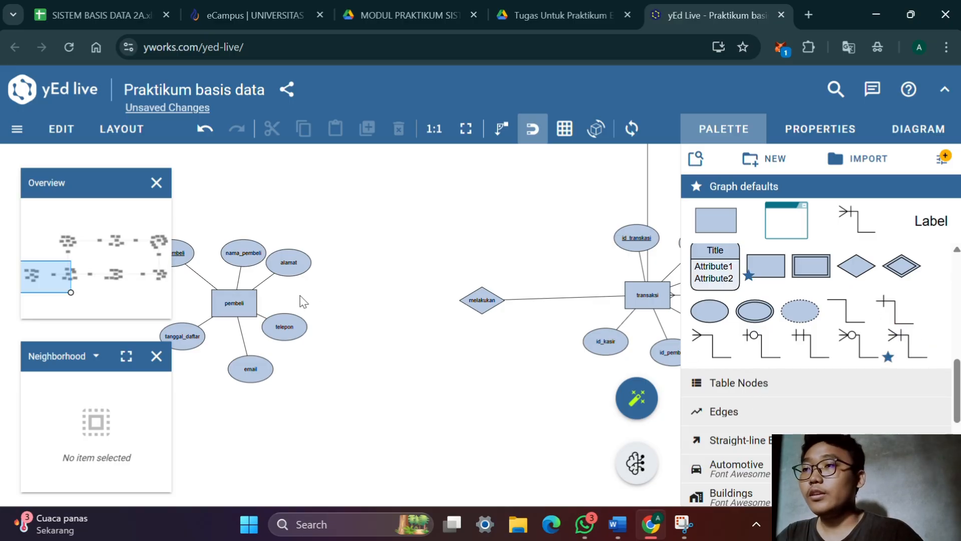
left_click_drag(236, 297, 480, 302)
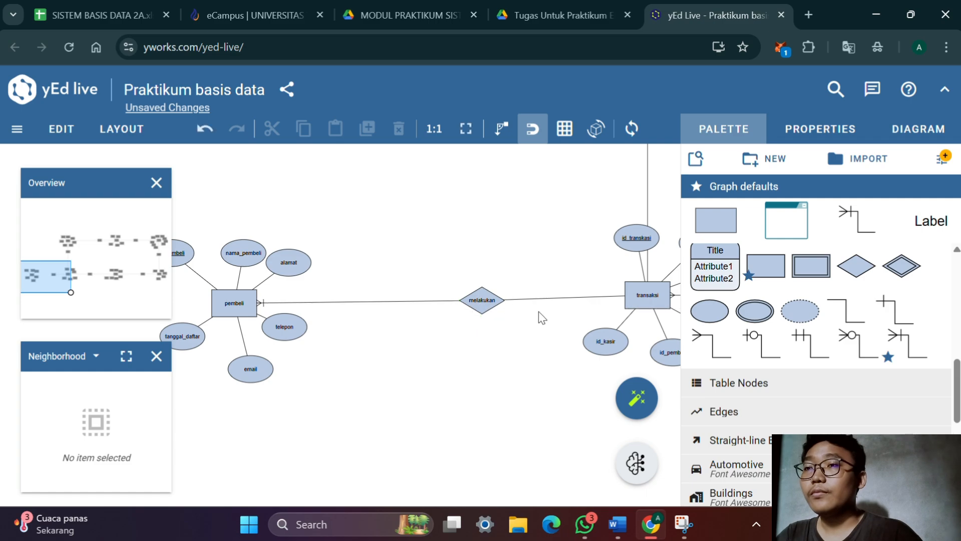
Replace the transaksi–melakukan line with a (1,N) crow's-foot connector, its foot at the transaksi entity
left_click(571, 299)
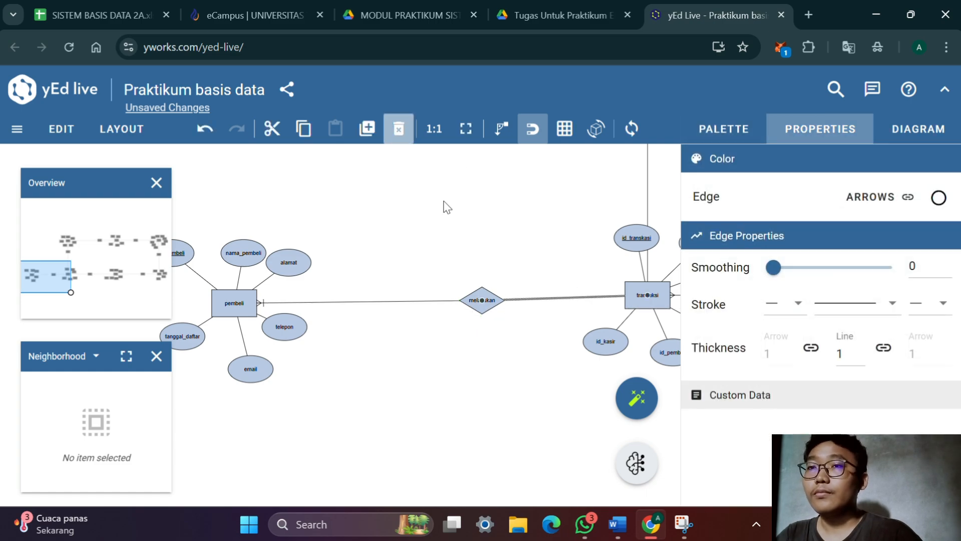
key("Delete")
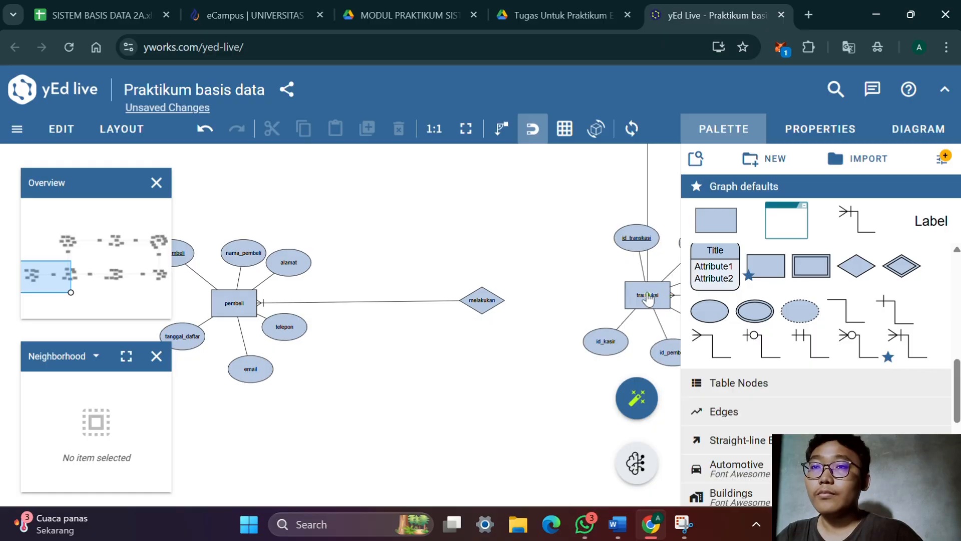
right_click(502, 302)
left_click(651, 299)
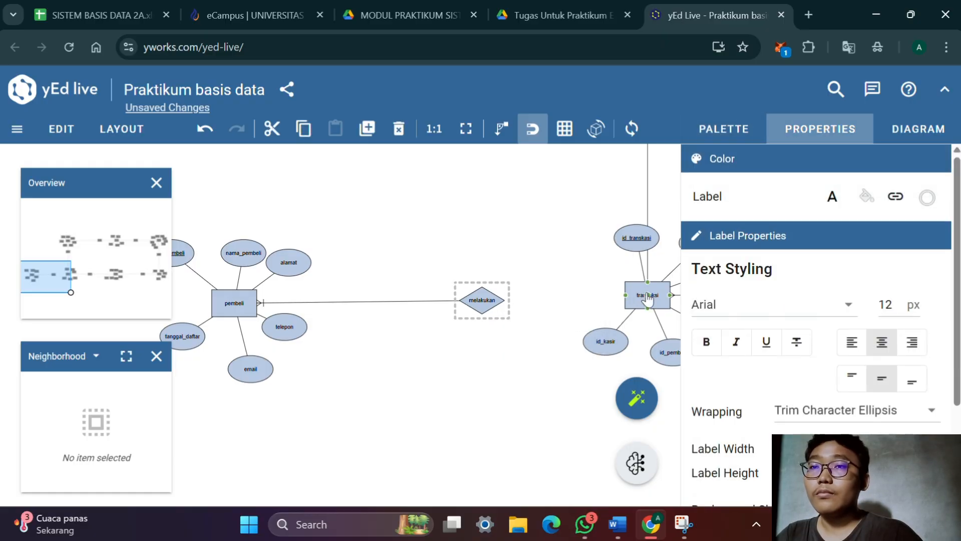
left_click_drag(651, 298, 483, 302)
Nudge the transaksi entity down so it sits level with the melakukan diamond
left_click_drag(543, 360, 443, 338)
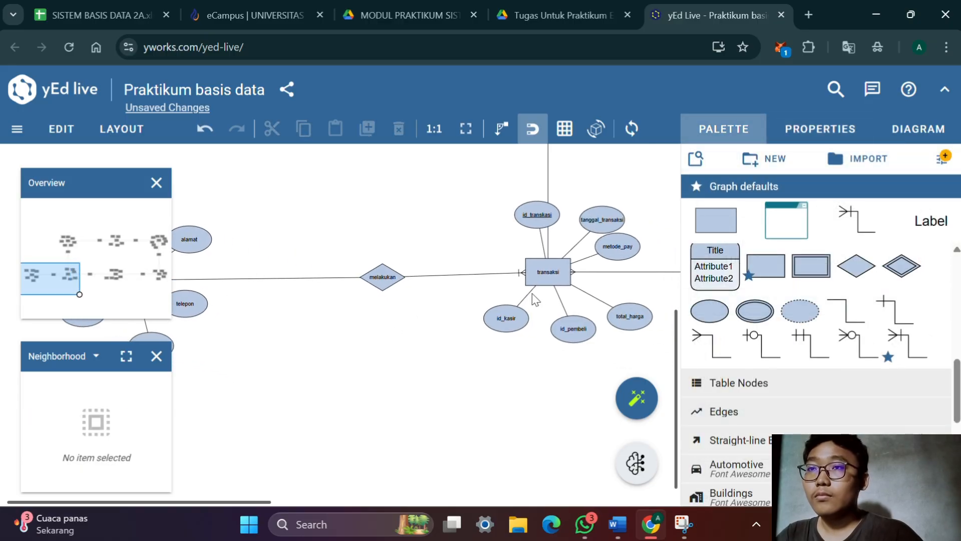
left_click_drag(551, 281, 556, 284)
left_click_drag(549, 374, 294, 393)
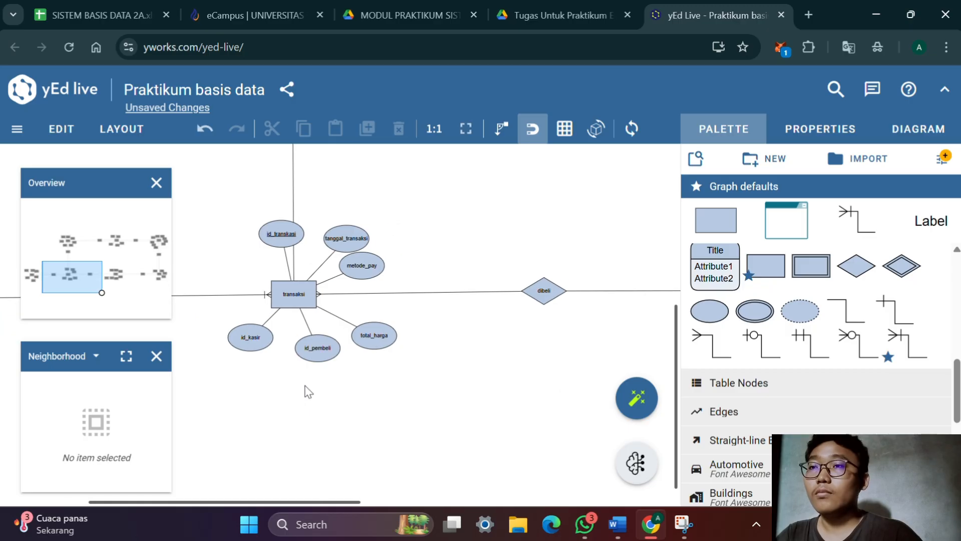
left_click_drag(476, 369, 523, 438)
left_click_drag(522, 199, 585, 337)
left_click_drag(531, 368, 526, 208)
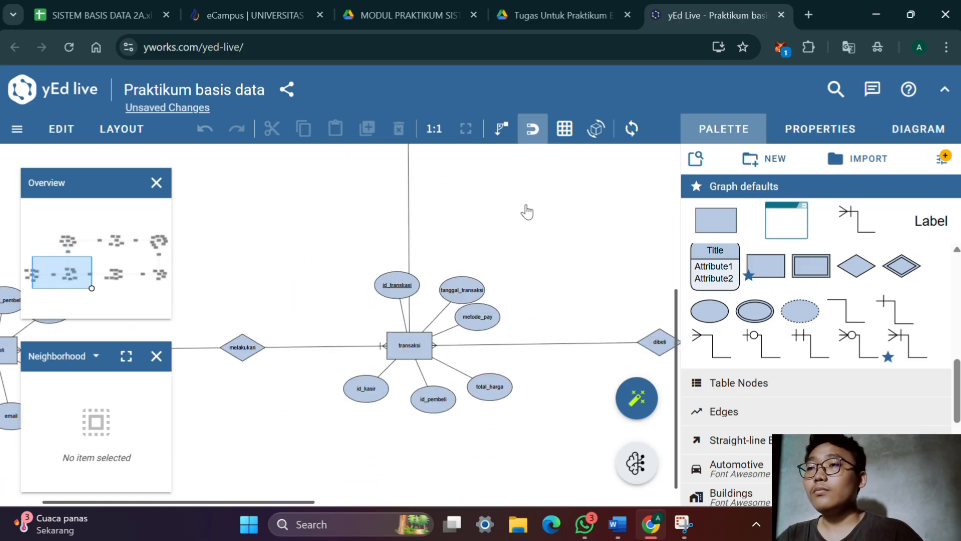
Move the id_transkasi attribute left and slightly down, clear of the vertical line between menangani and transaksi
left_click(413, 281)
left_click_drag(382, 294, 348, 308)
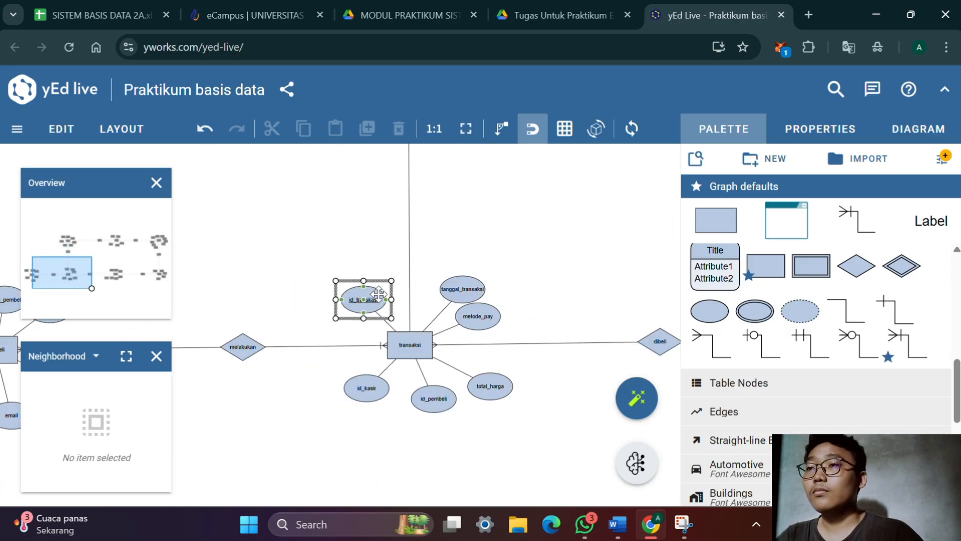
double_click(349, 309)
left_click(510, 221)
Check the relation degree for Petugas Kasir–Transaksi in the Word document's relation table and return to the menangani relationship in yEd Live
left_click_drag(521, 221, 549, 369)
scroll(546, 367, "down", 1)
left_click_drag(522, 260, 581, 226)
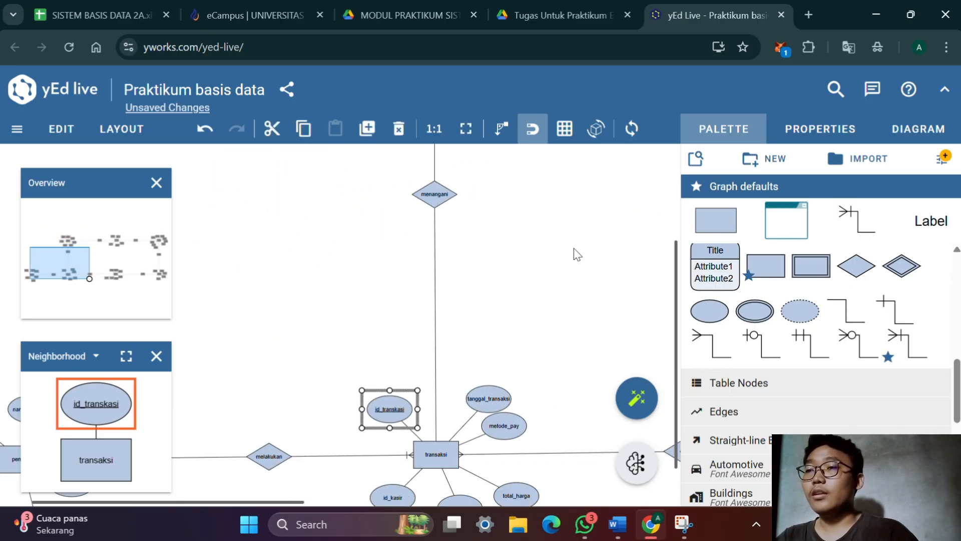
key("alt+Tab")
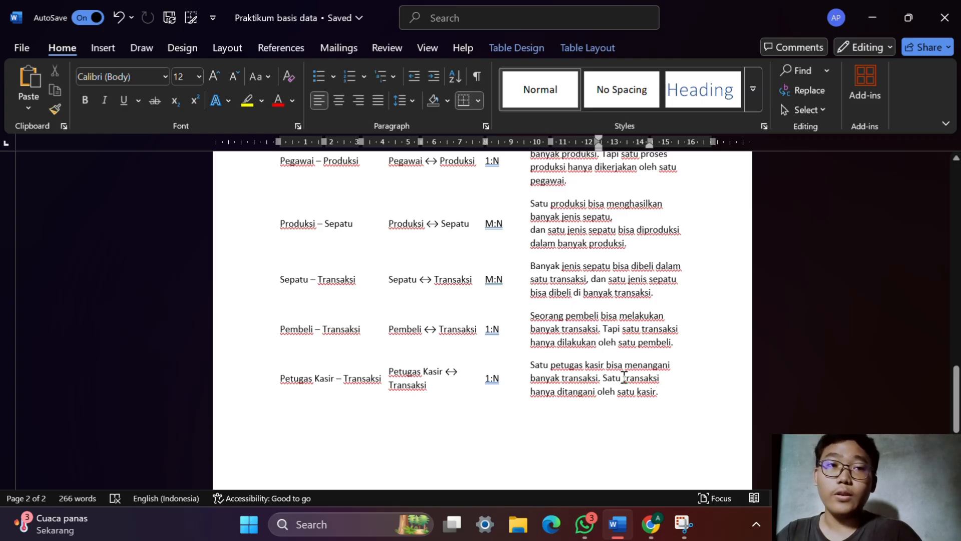
key("alt+Tab")
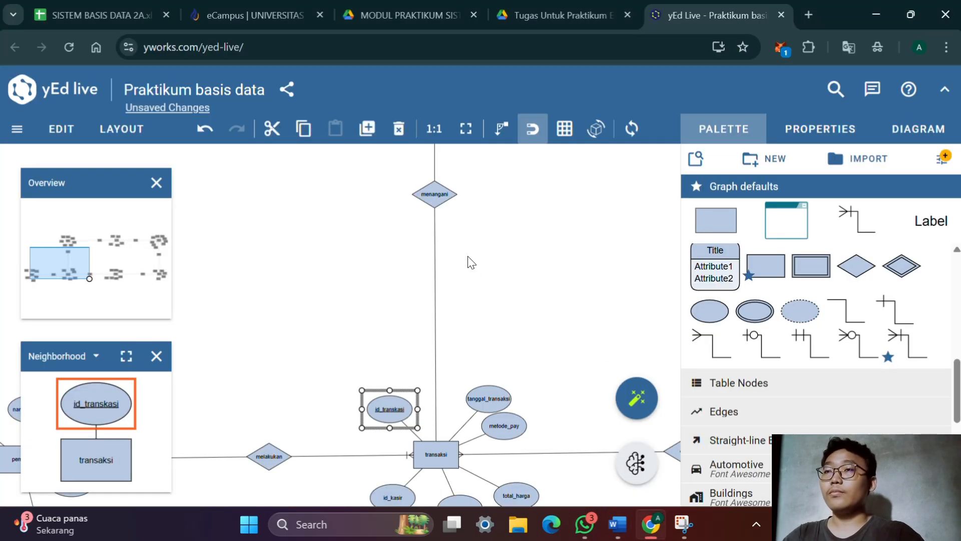
Move the menangani diamond down and replace the petugas_kasir–menangani line with a (1,N) crow's-foot connector, its foot at petugas_kasir
scroll(470, 263, "up", 5)
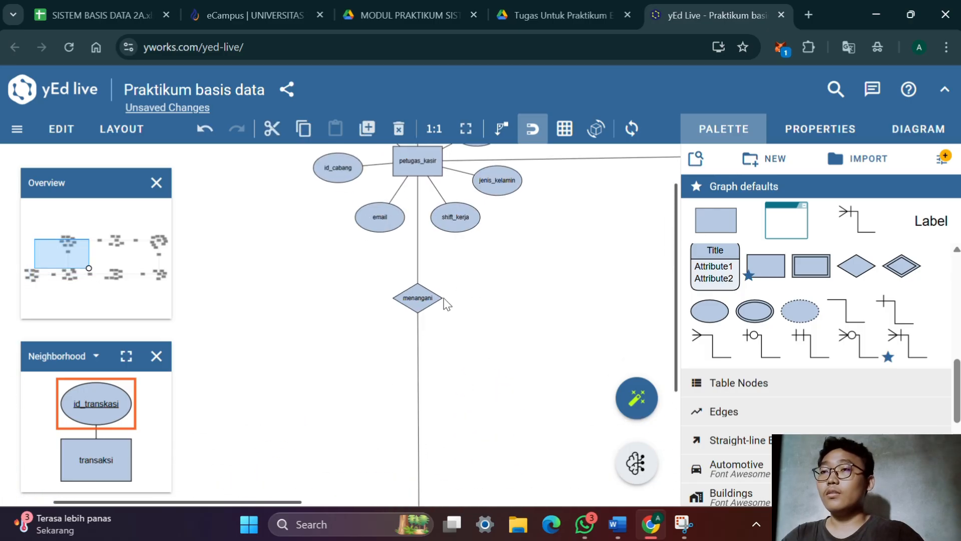
left_click_drag(435, 297, 434, 378)
left_click(420, 281)
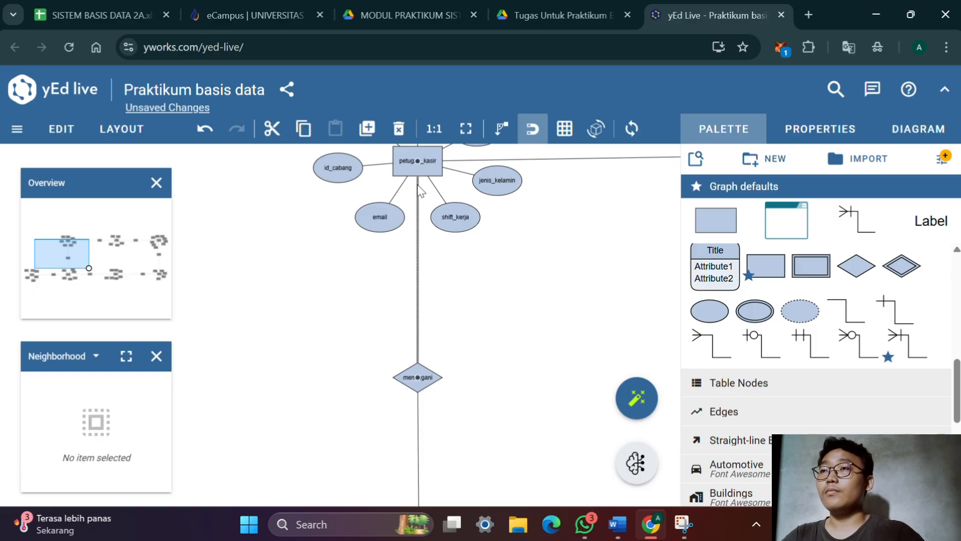
left_click(399, 129)
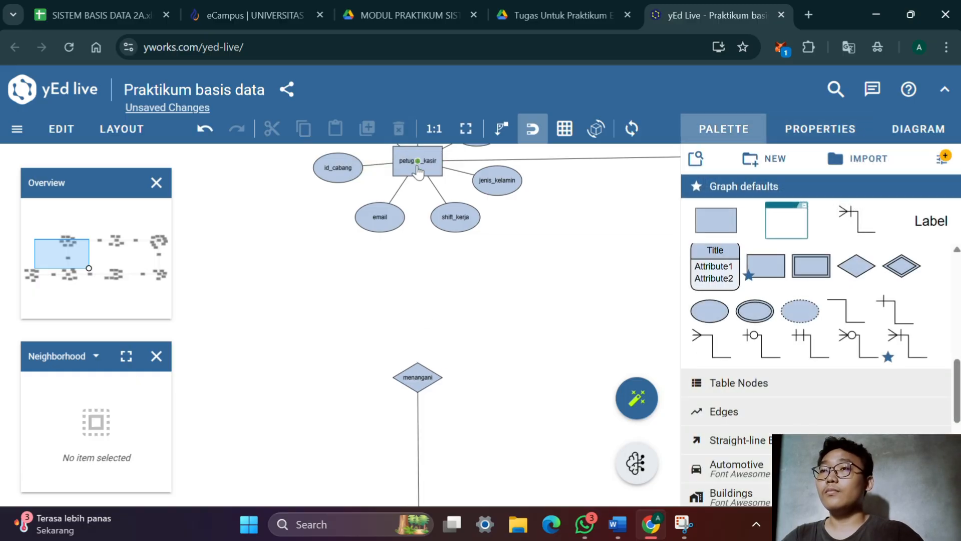
left_click_drag(419, 172, 423, 381)
Replace the menangani–transaksi line with a (1,N) crow's-foot connector, its foot at transaksi
scroll(554, 185, "down", 4)
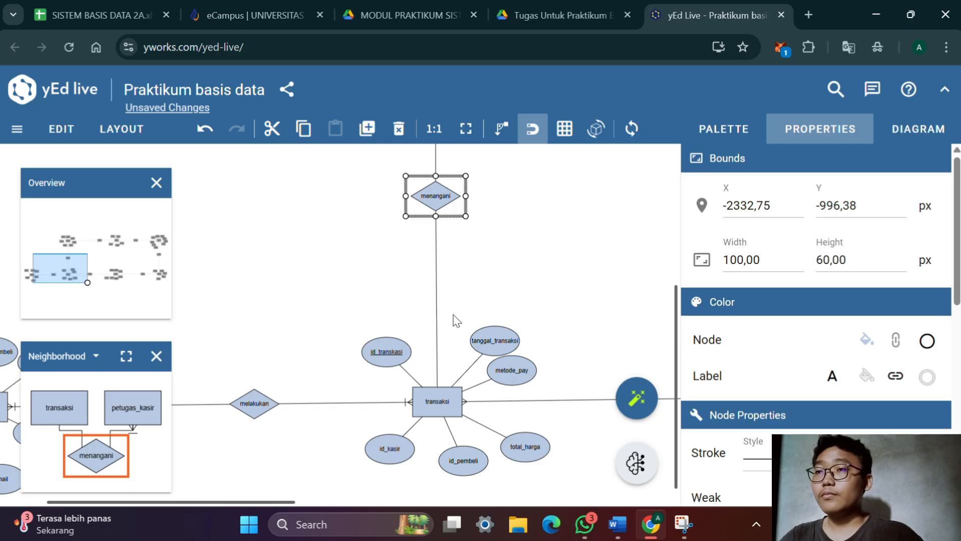
double_click(436, 273)
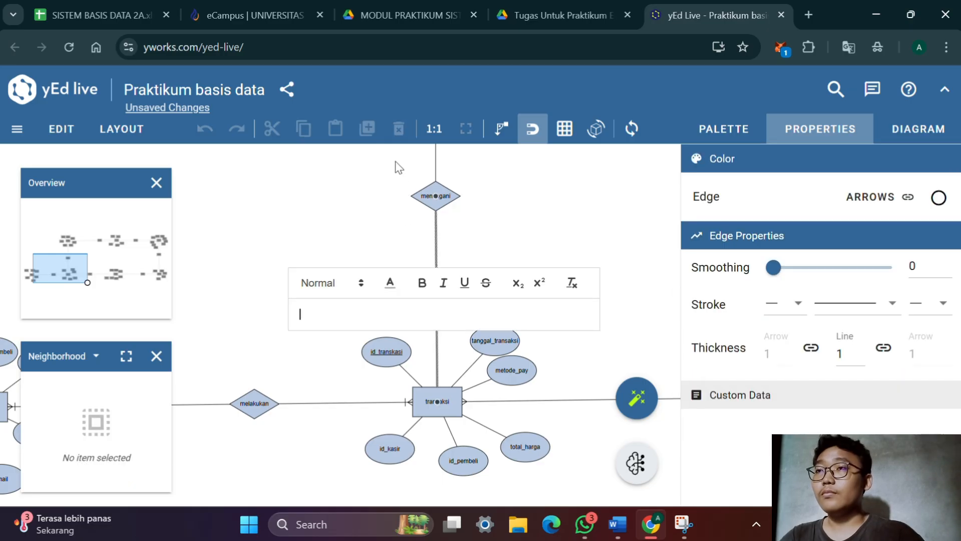
left_click(399, 129)
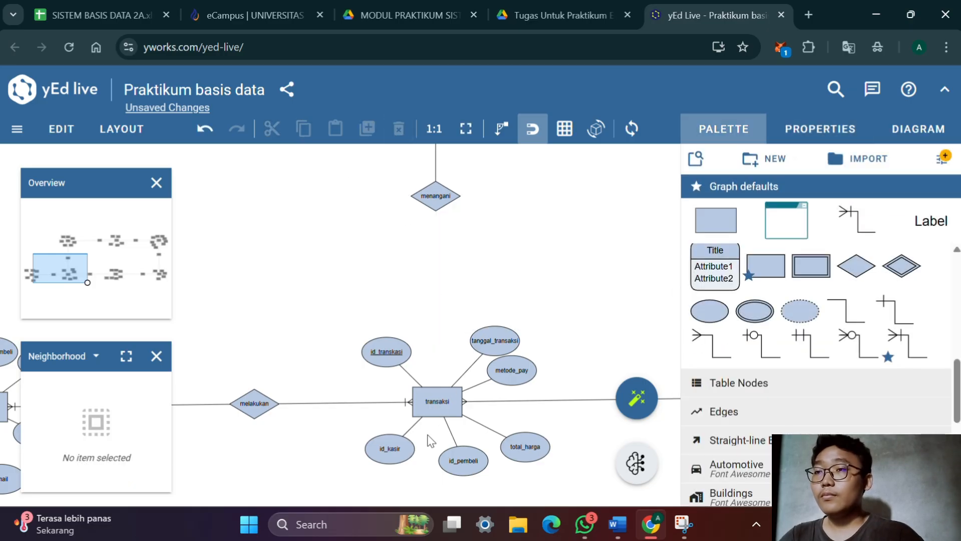
left_click_drag(442, 397, 443, 201)
left_click_drag(519, 232, 472, 439)
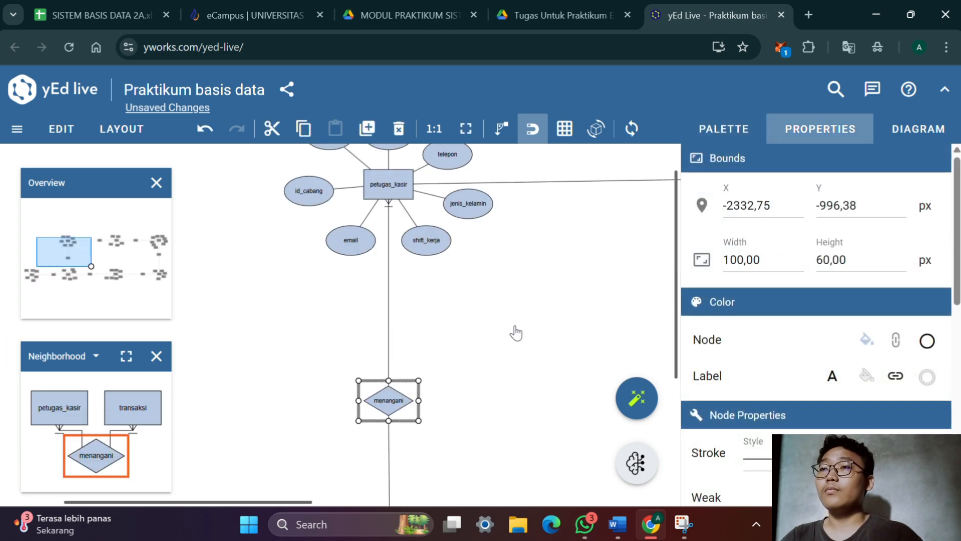
Align the menyediakan diamond and the cabang entity level with petugas_kasir so their connecting lines run straight
left_click_drag(518, 323, 468, 469)
left_click_drag(549, 398, 359, 399)
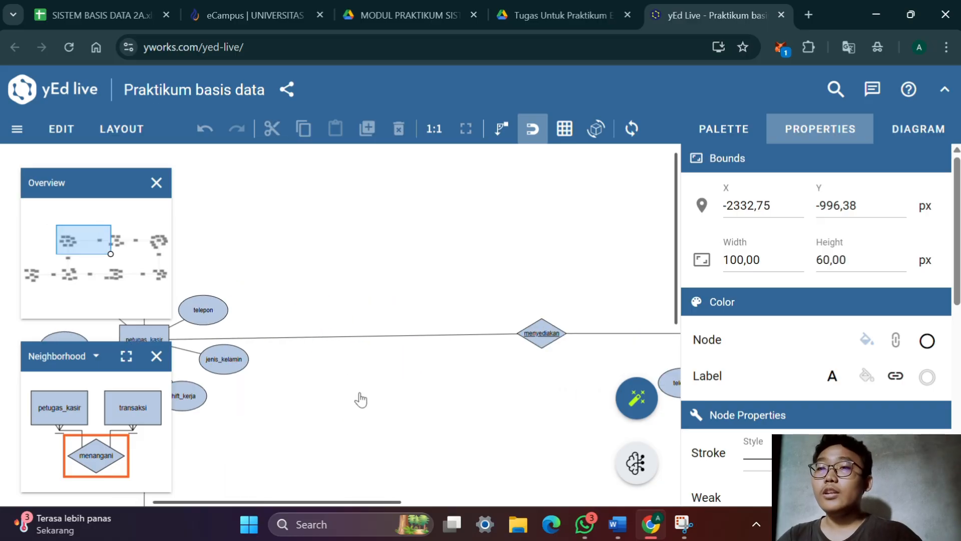
left_click_drag(480, 415, 183, 329)
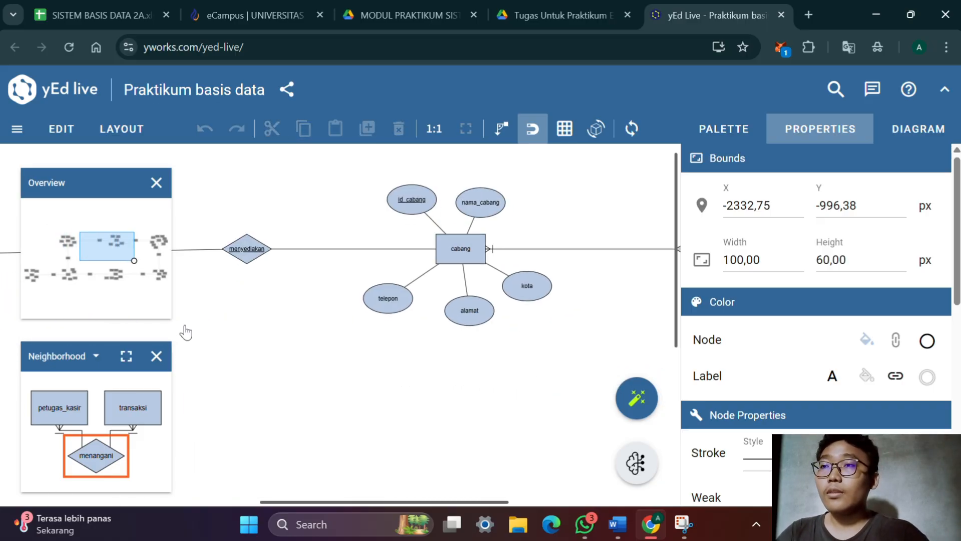
left_click_drag(302, 378, 322, 457)
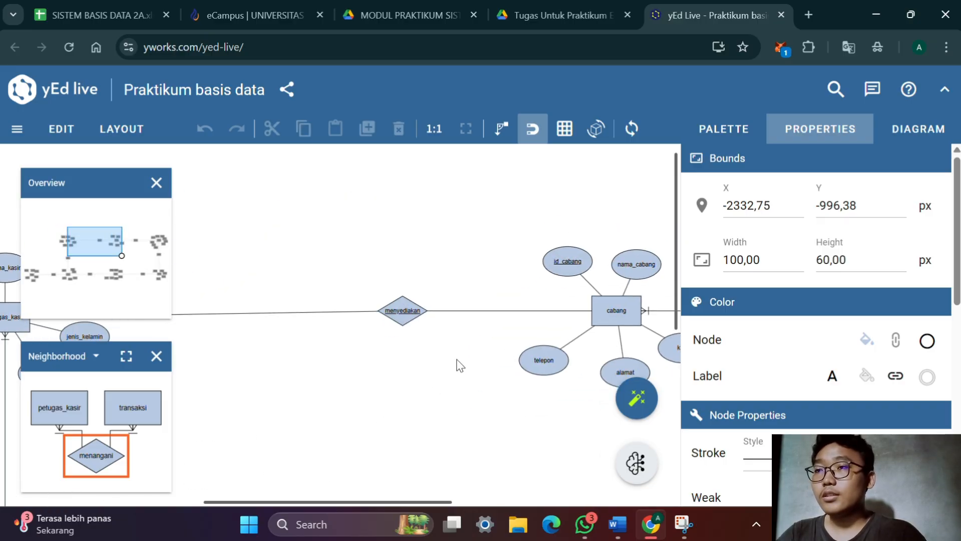
left_click(403, 310)
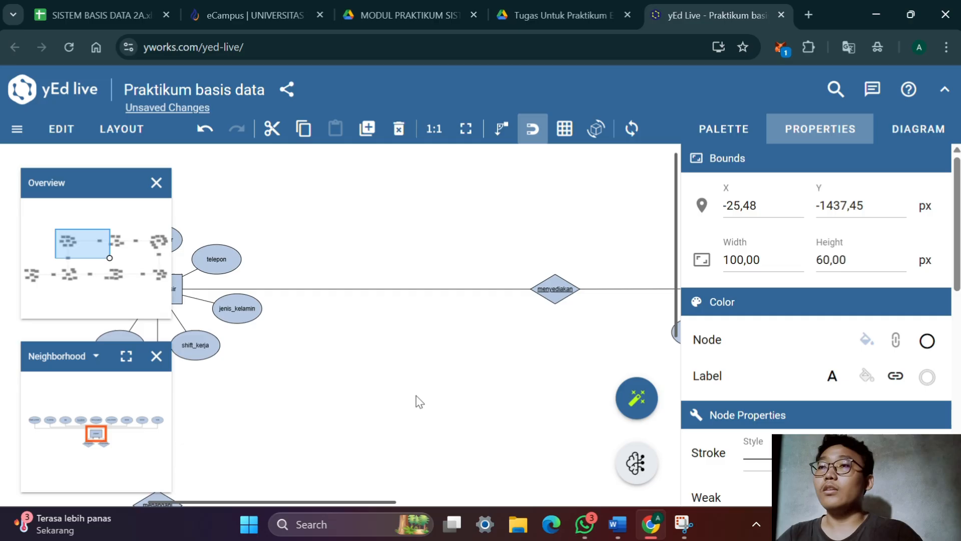
left_click_drag(416, 396, 315, 416)
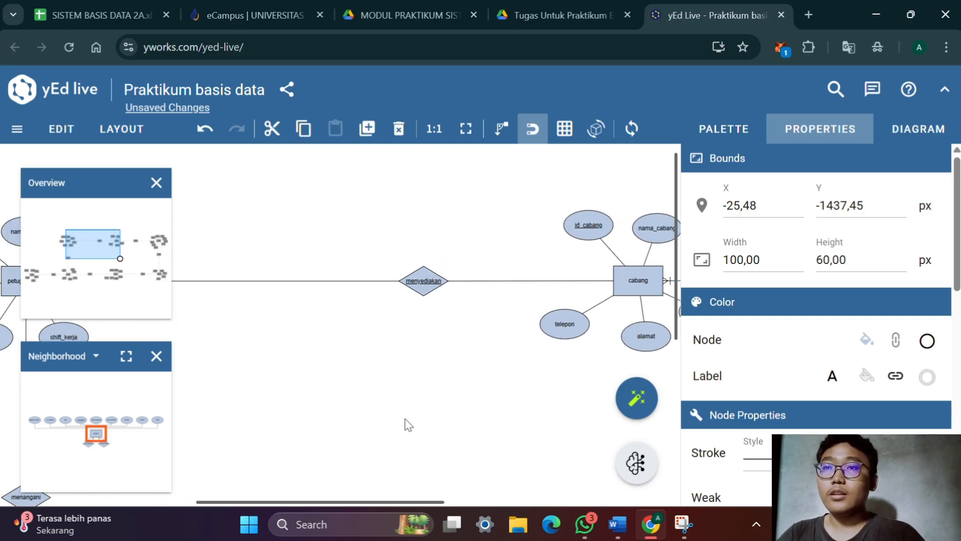
Check the relation degree for Cabang–Petugas Kasir in the Word document's relation table and return to yEd Live
left_click_drag(392, 375, 498, 382)
key("alt+Tab")
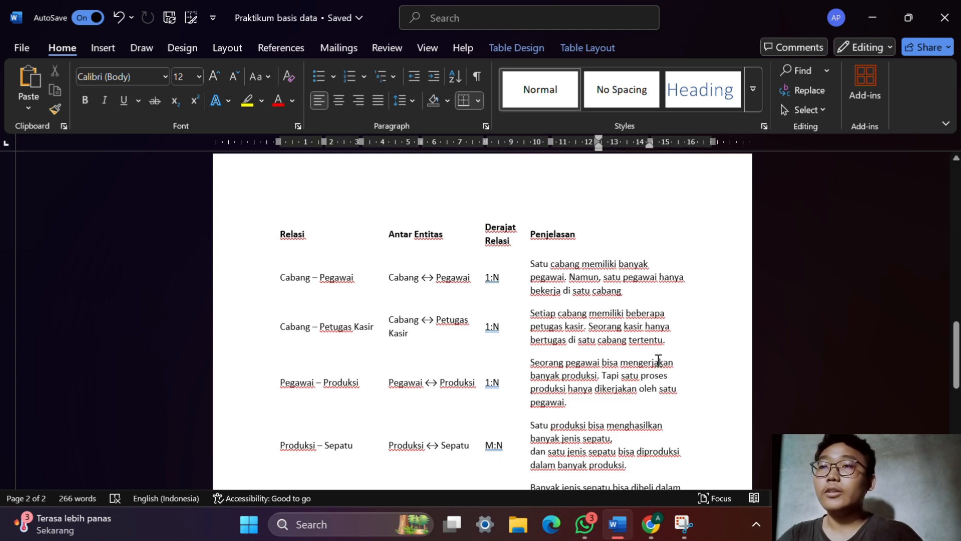
key("alt+Tab")
Replace the petugas_kasir–menyediakan line with a (1,N) crow's-foot connector, its foot at petugas_kasir
left_click_drag(410, 407, 315, 436)
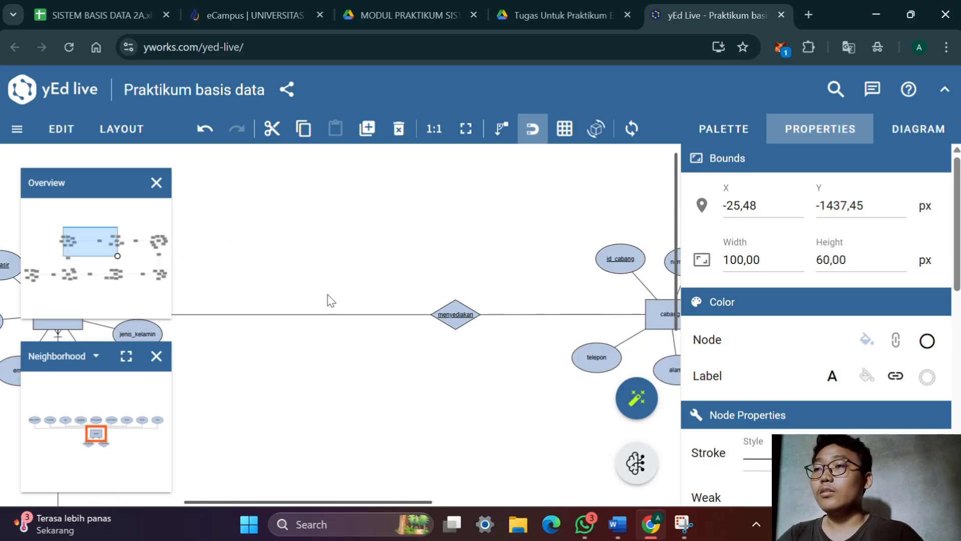
left_click(332, 320)
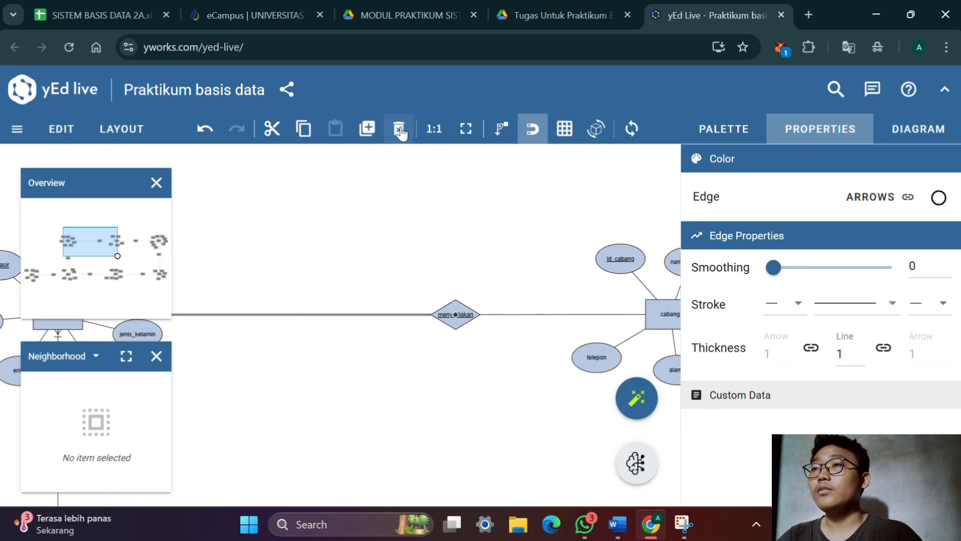
left_click(399, 129)
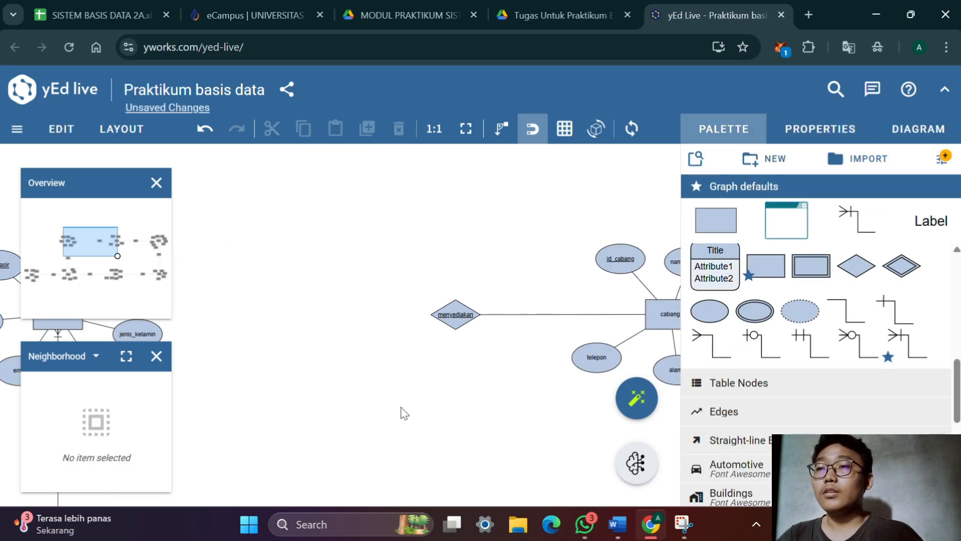
left_click_drag(401, 408, 434, 355)
left_click_drag(483, 287, 670, 308)
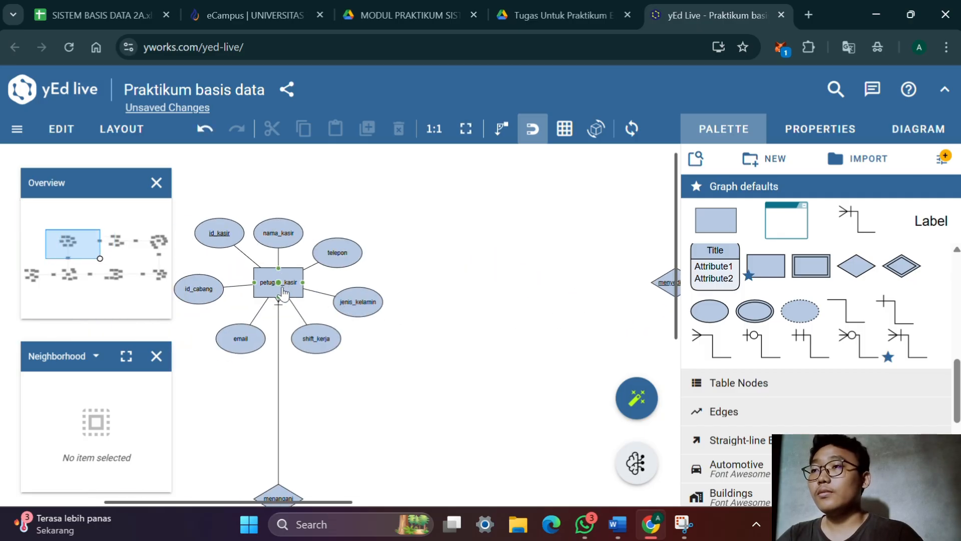
left_click_drag(283, 293, 651, 292)
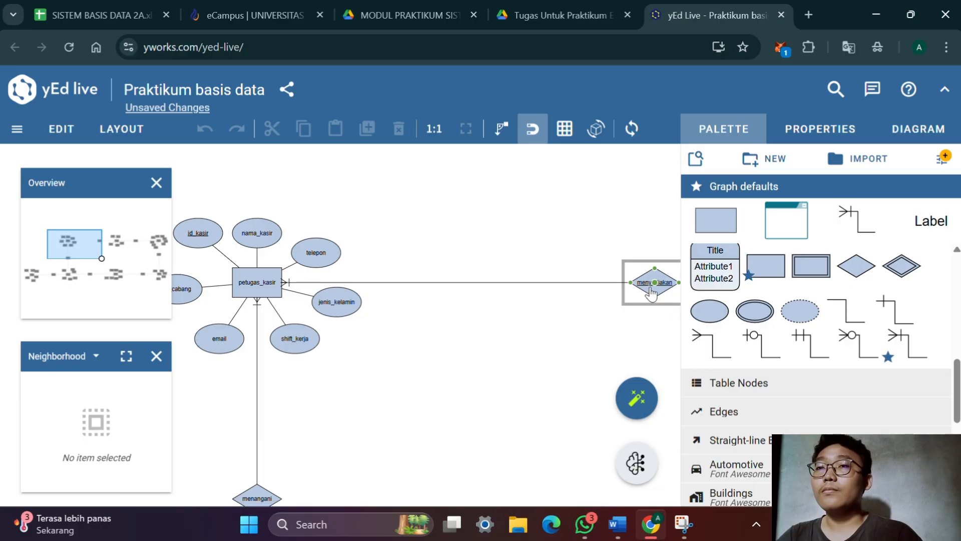
left_click(653, 292)
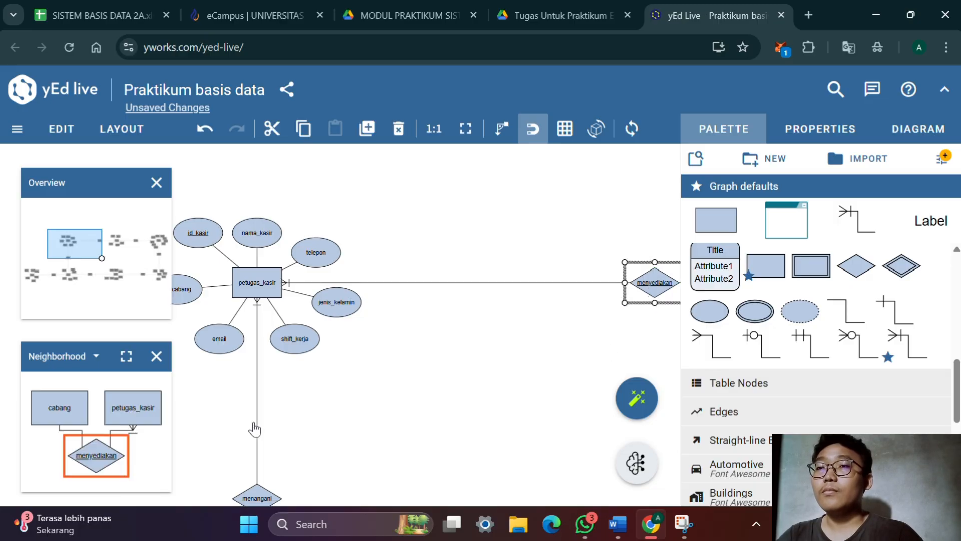
Replace the menyediakan–cabang line with a (1,N) crow's-foot connector, its foot at cabang
double_click(410, 347)
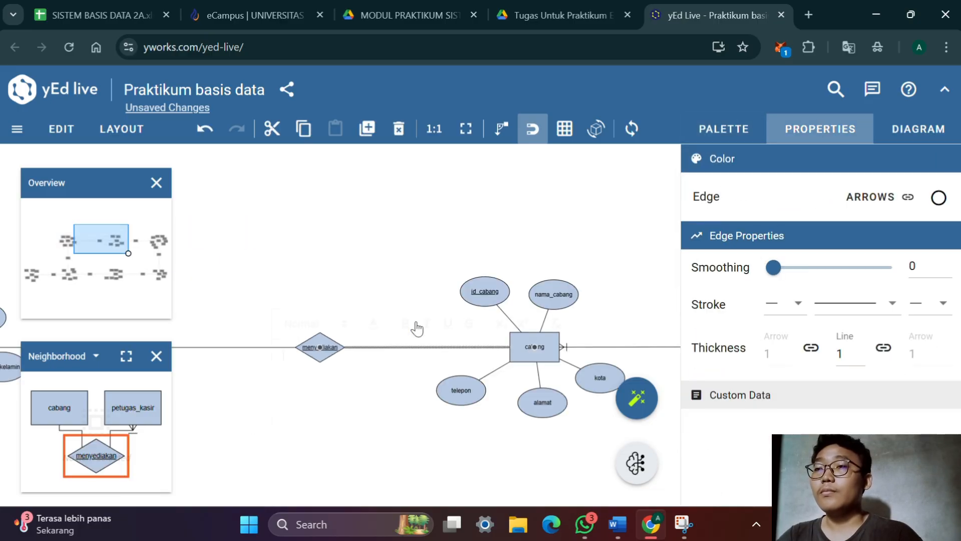
left_click(393, 135)
left_click(398, 131)
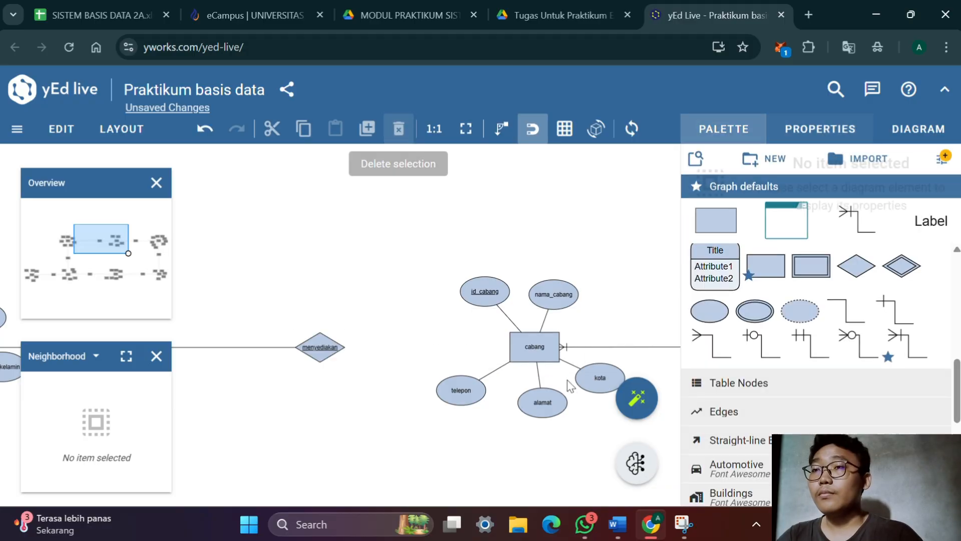
left_click(537, 351)
left_click_drag(537, 350, 461, 303)
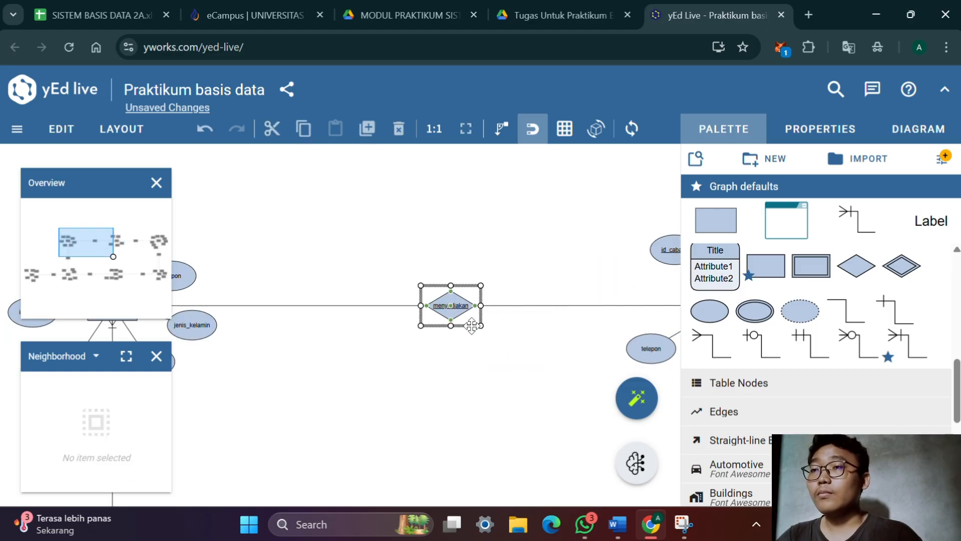
Look over the whole ERD to check that every relationship has its crow's-foot connectors
left_click_drag(502, 383, 439, 391)
scroll(449, 427, "down", 3)
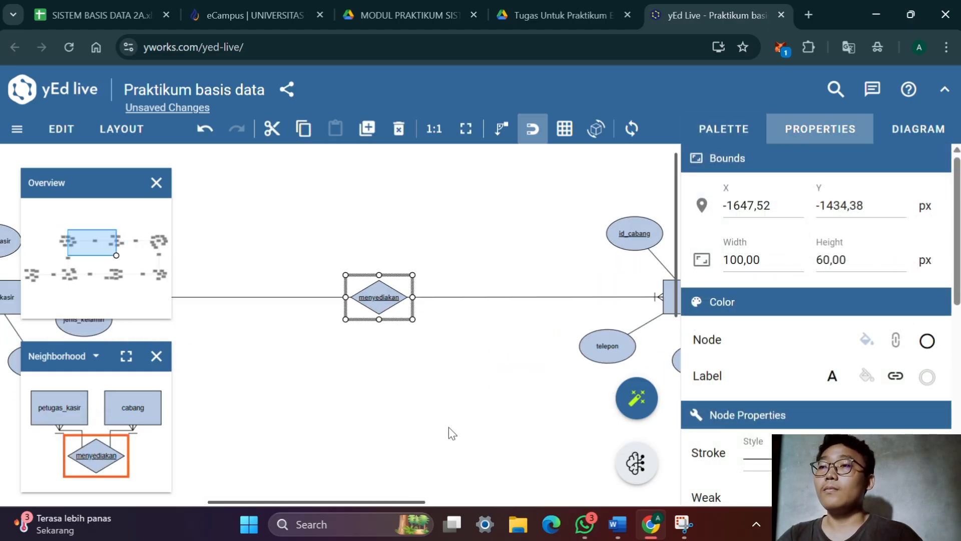
left_click_drag(457, 436, 280, 315)
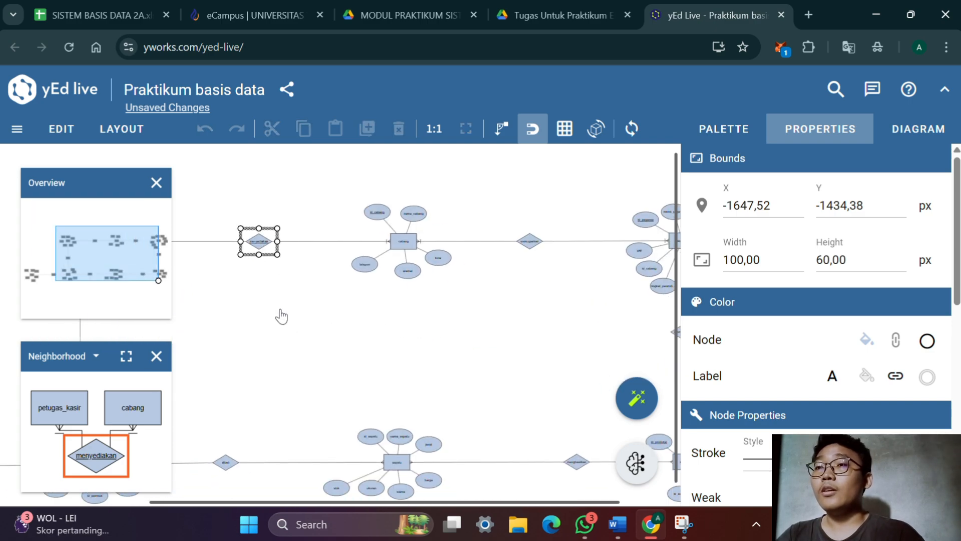
left_click_drag(523, 425, 494, 474)
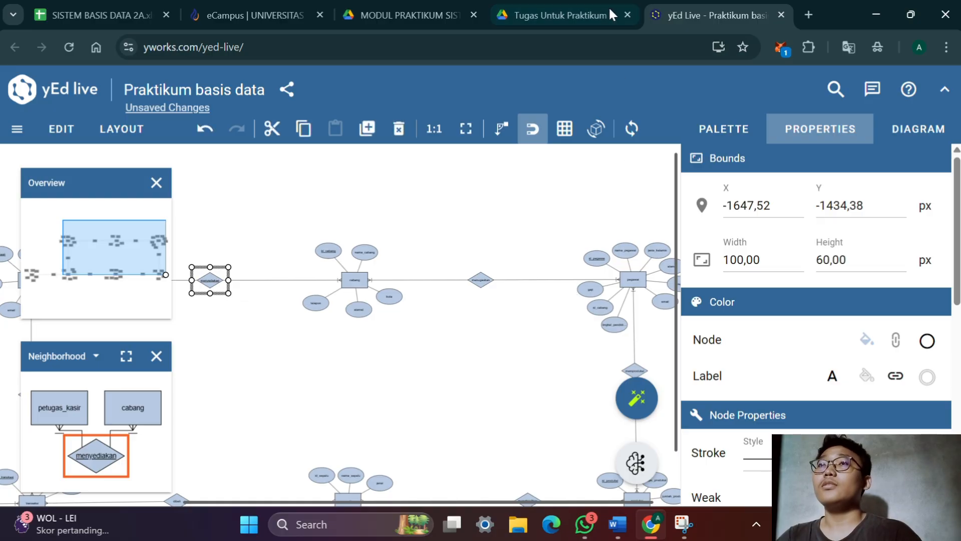
Read the practicum module's cardinality section and its step 5 on completing entity and relationship sets with descriptive non-key attributes
left_click(381, 12)
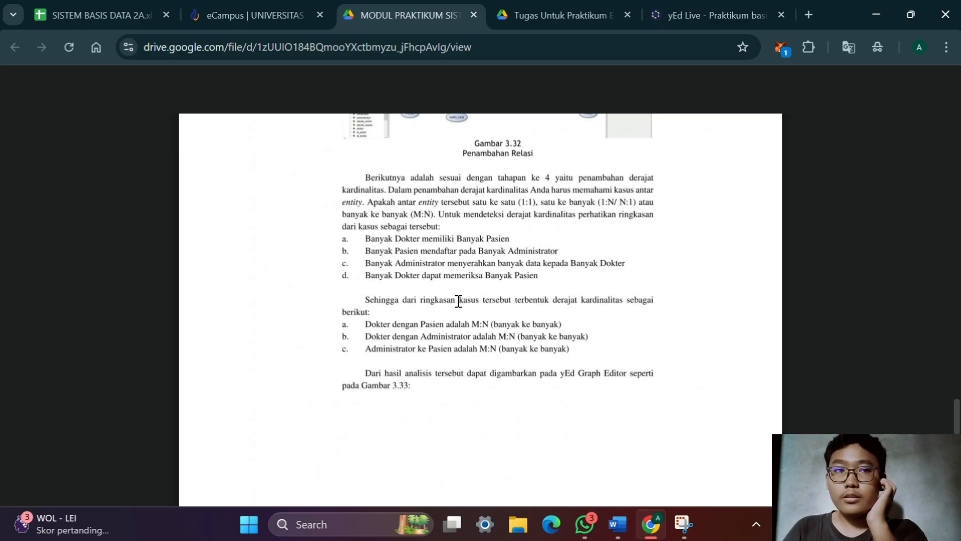
scroll(458, 300, "down", 10)
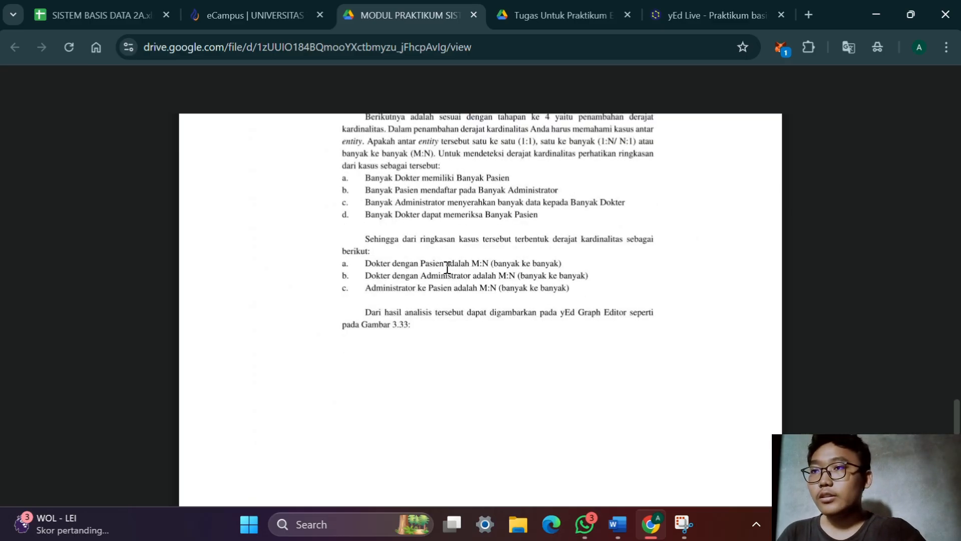
scroll(445, 309, "down", 4)
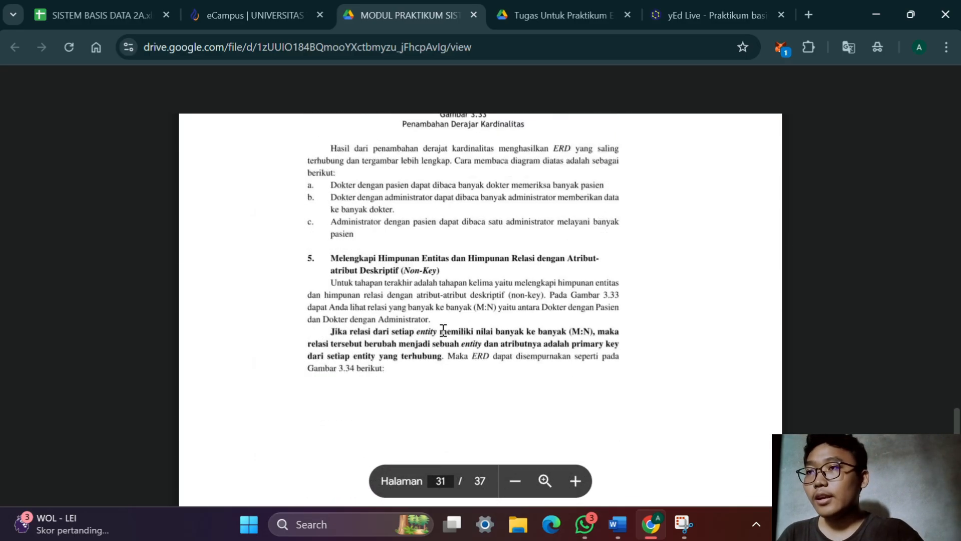
scroll(442, 334, "up", 3)
scroll(442, 334, "down", 1)
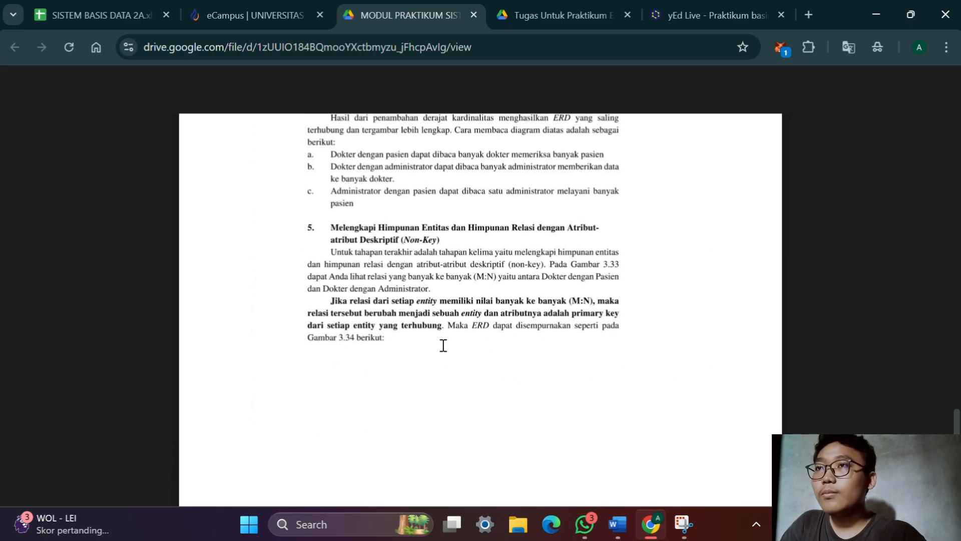
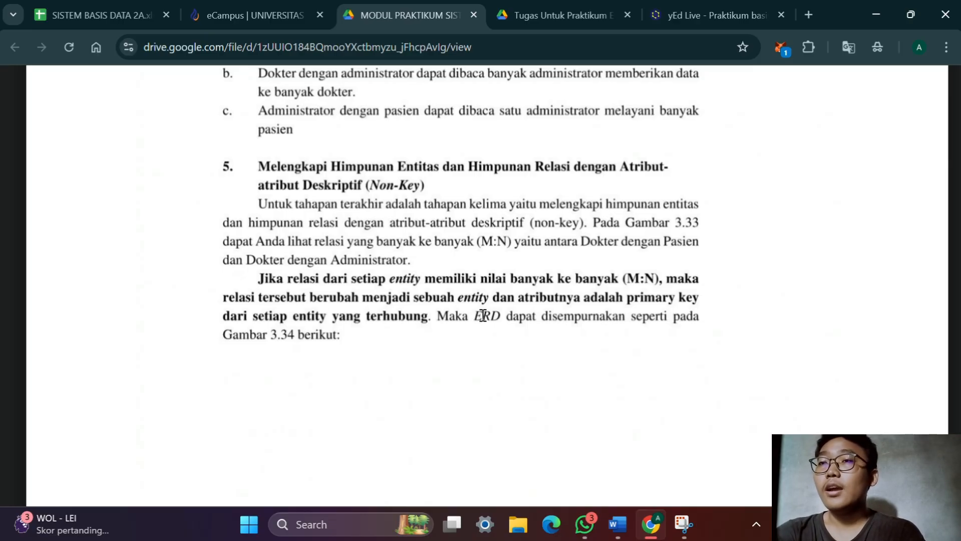
Switch to the yEd Live diagram and add a new entity rectangle in the empty area below the dibeli relationship
scroll(506, 314, "left", 1)
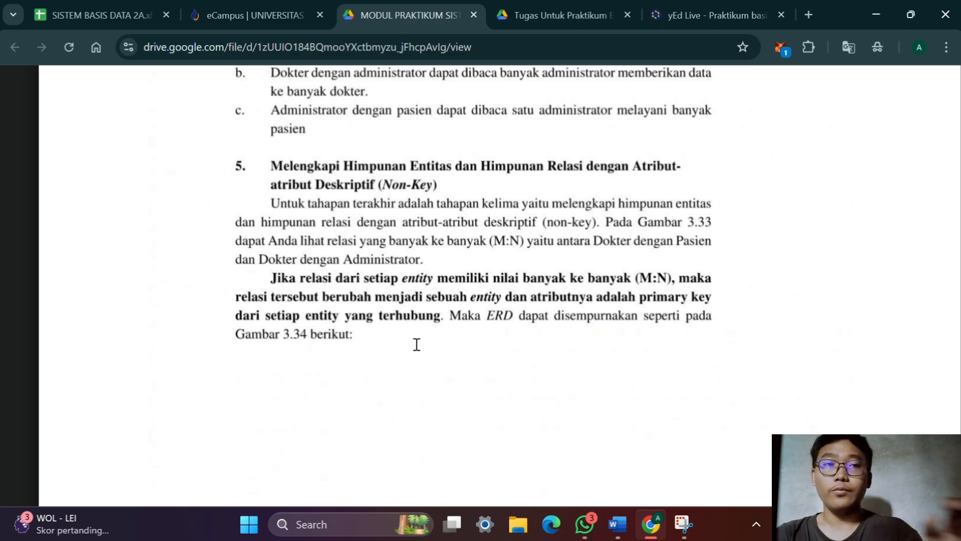
key("ctrl+Tab")
key("ctrl+Tab")
left_click_drag(431, 287, 164, 305)
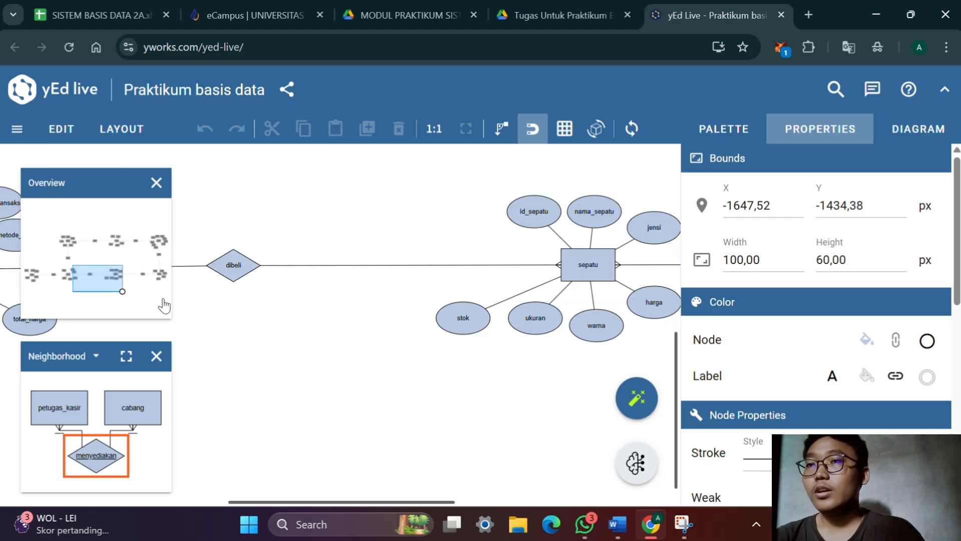
left_click_drag(224, 336, 373, 334)
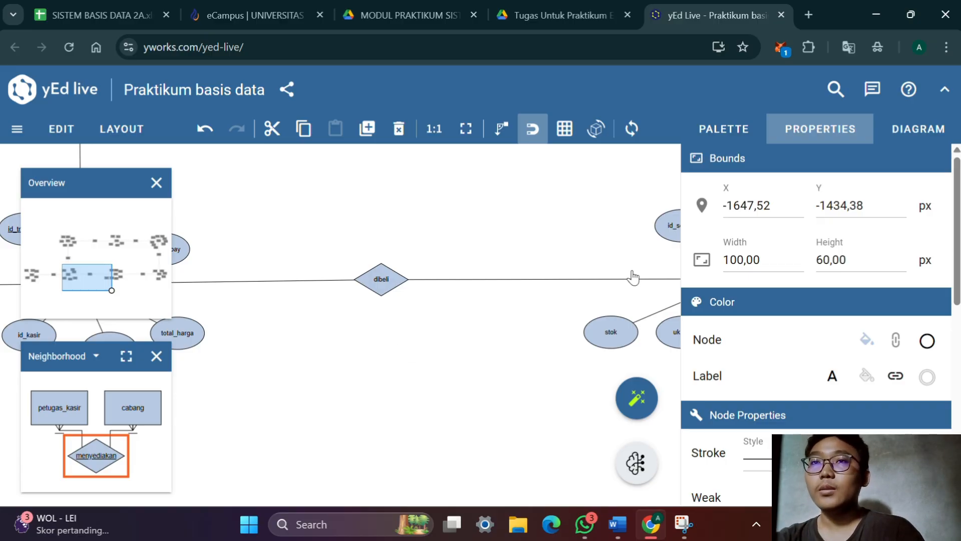
left_click(723, 129)
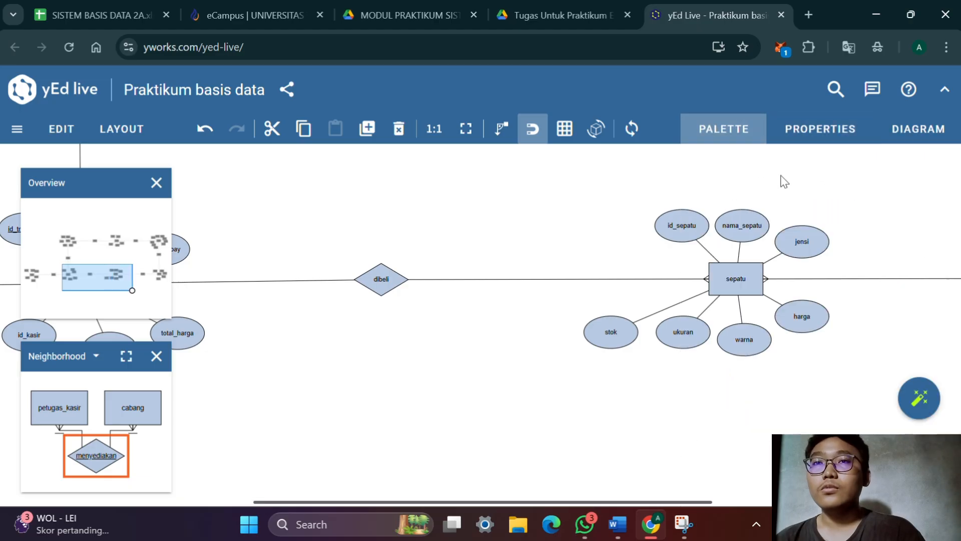
left_click(731, 142)
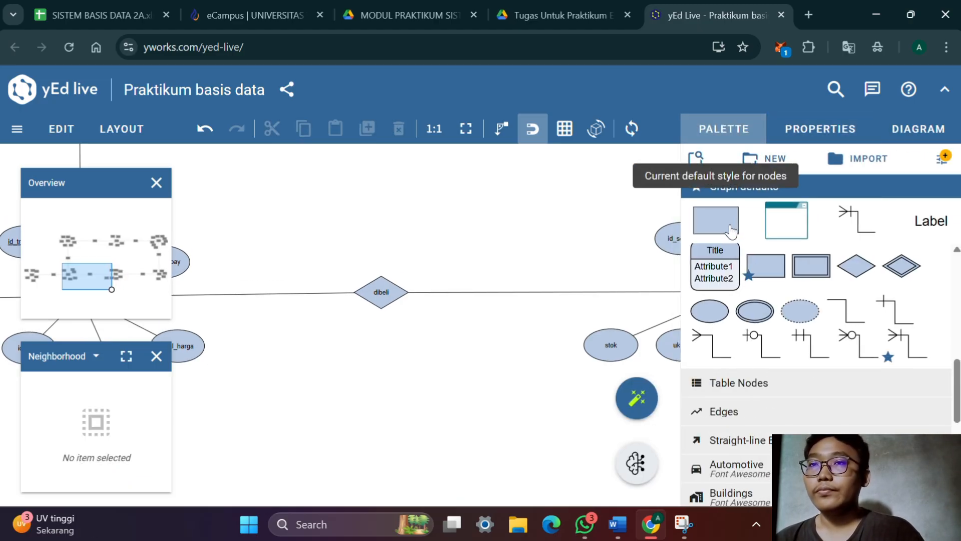
left_click_drag(718, 222, 421, 370)
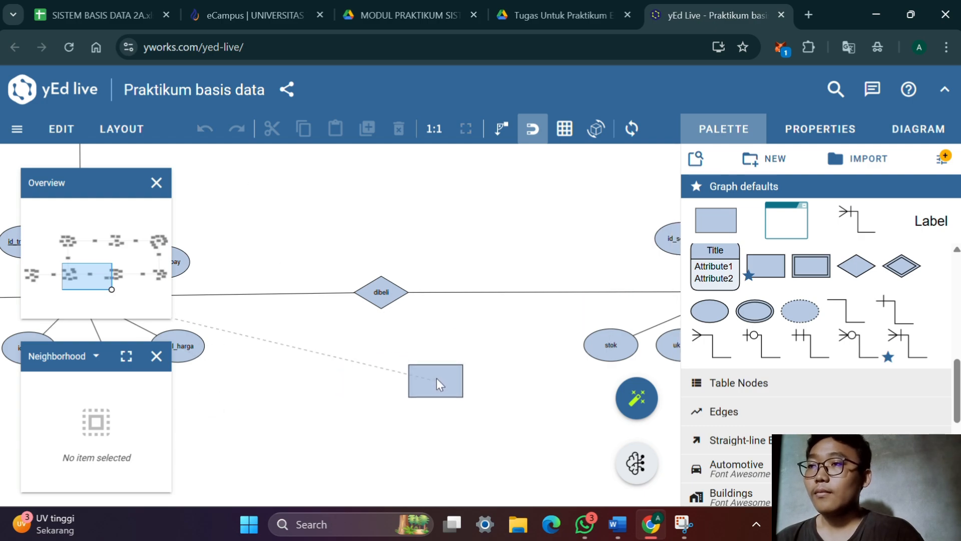
left_click(437, 379)
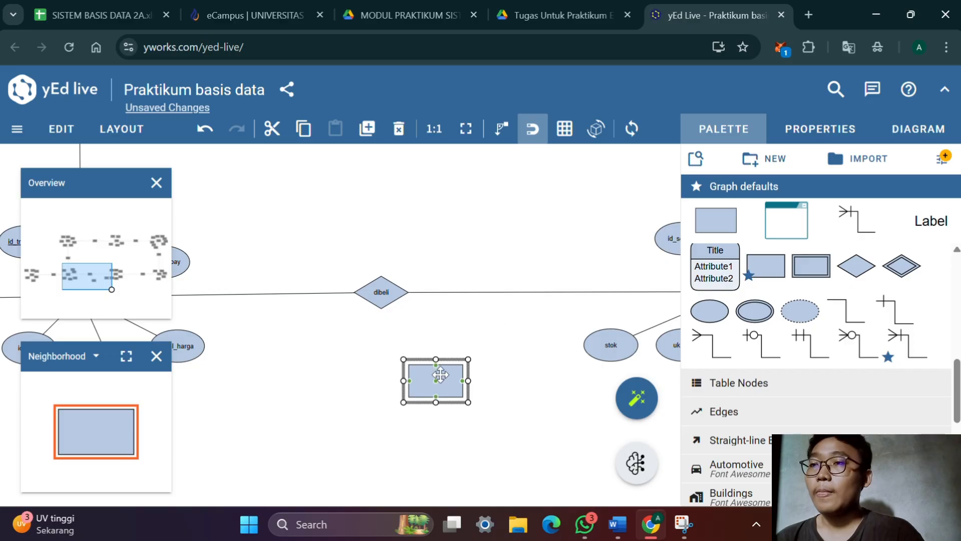
mouse_move(413, 386)
left_mouse_down()
mouse_move(385, 391)
mouse_move(433, 385)
mouse_move(400, 380)
left_mouse_up()
Label the new entity detail_transaksi with Stretch Center placement and align it directly below the dibeli diamond
double_click(401, 379)
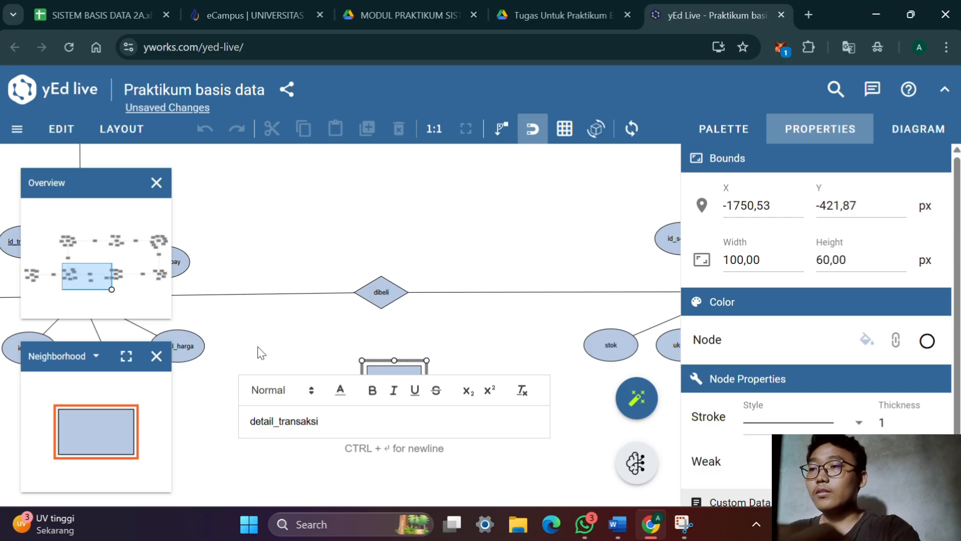
key("Return")
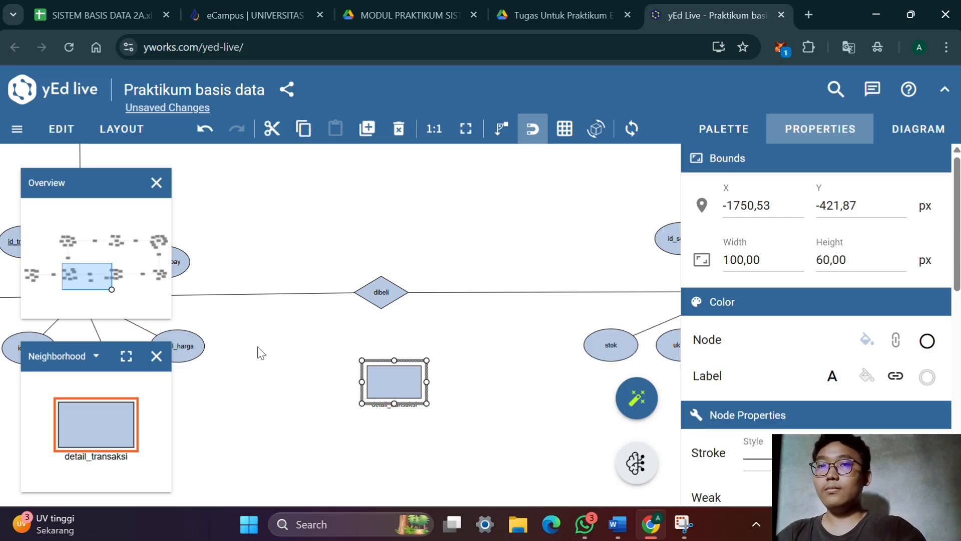
scroll(730, 281, "down", 10)
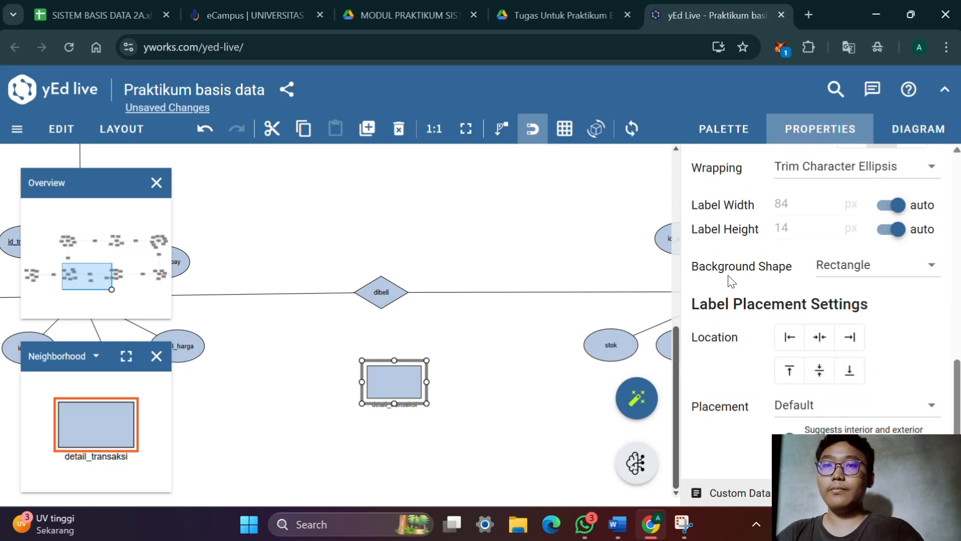
left_click(858, 401)
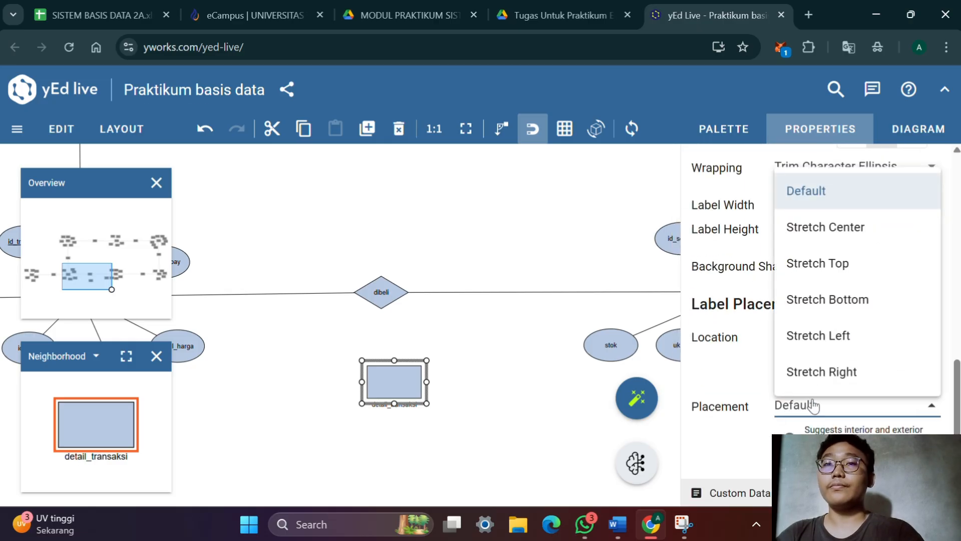
left_click(804, 226)
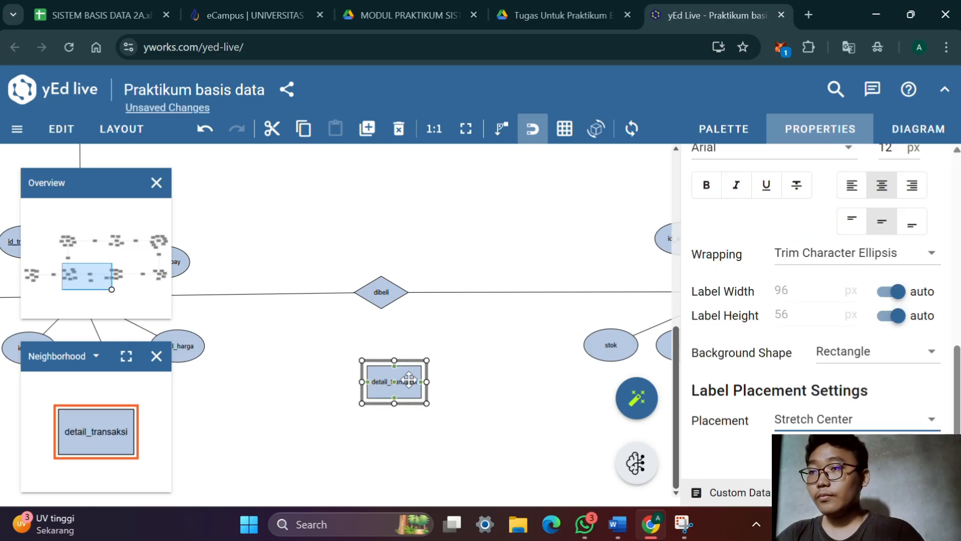
left_click_drag(411, 380, 398, 395)
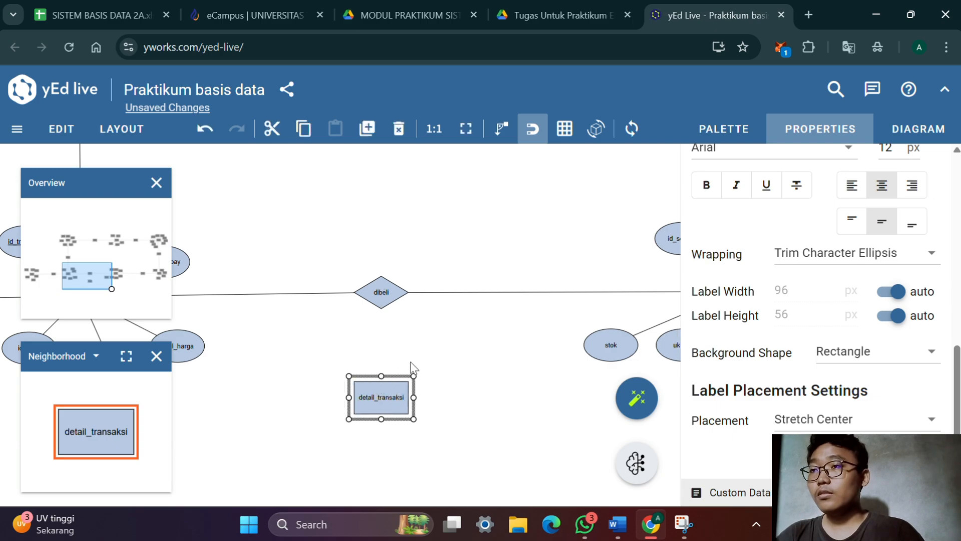
Add an attribute ellipse beside the detail_transaksi entity and label it id_detail, underlined as the key
left_click(724, 128)
left_click_drag(710, 311, 291, 426)
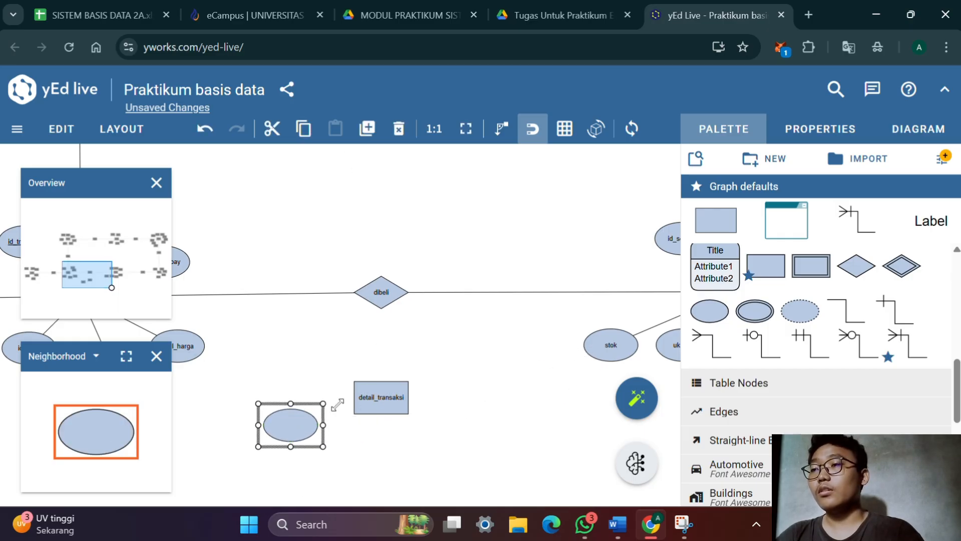
left_click_drag(305, 422, 302, 418)
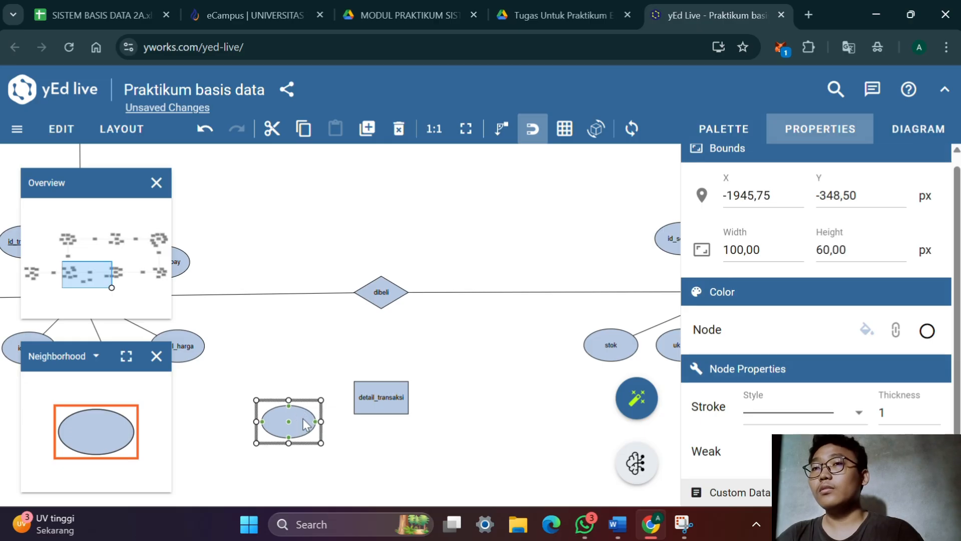
double_click(303, 419)
left_click(310, 429)
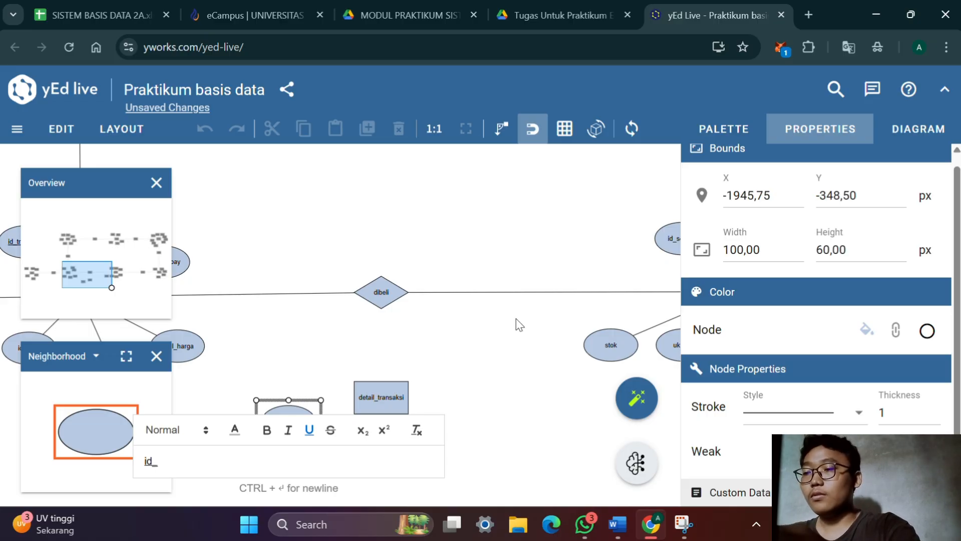
type("id_detail")
key("Return")
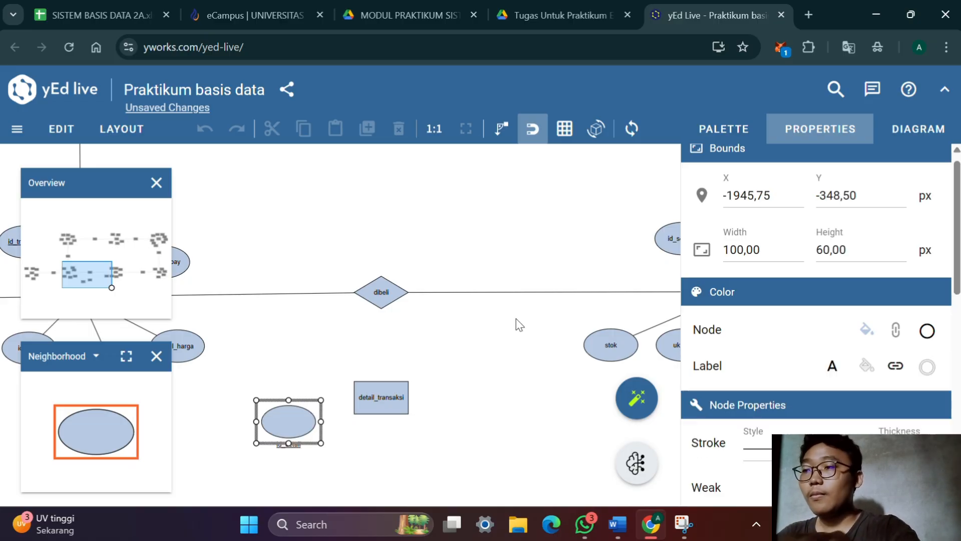
Set the id_detail label placement to Stretch Center and move the attribute slightly lower, diagonally below detail_transaksi
scroll(518, 324, "down", 1)
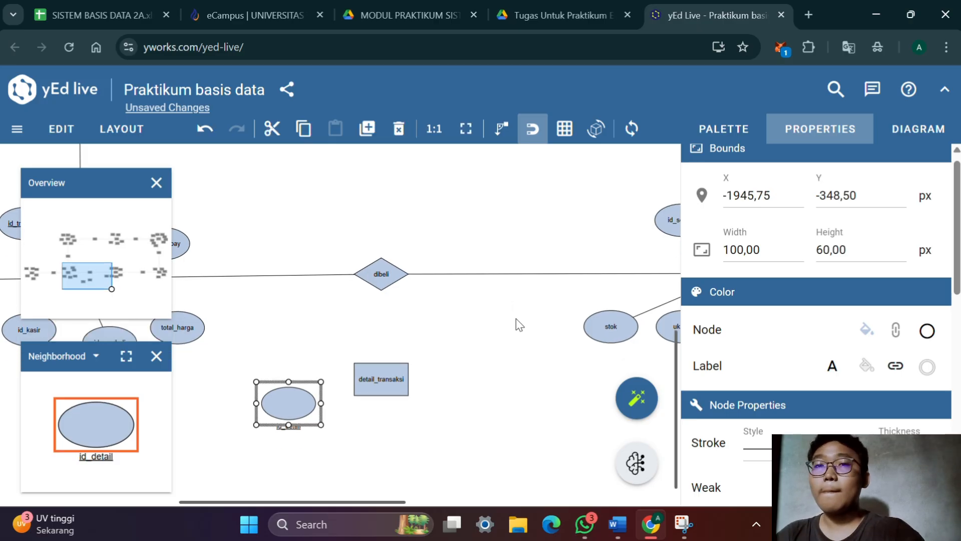
scroll(760, 247, "down", 10)
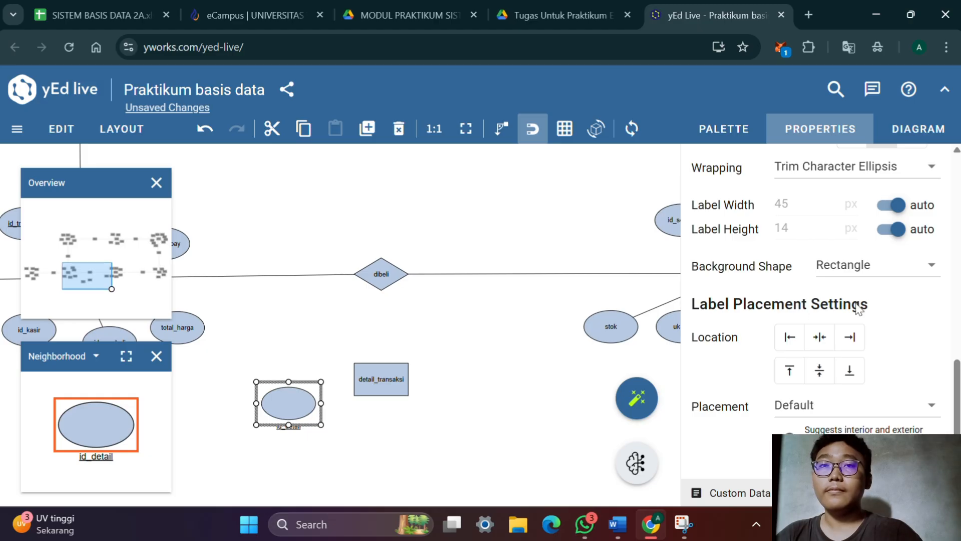
left_click(854, 411)
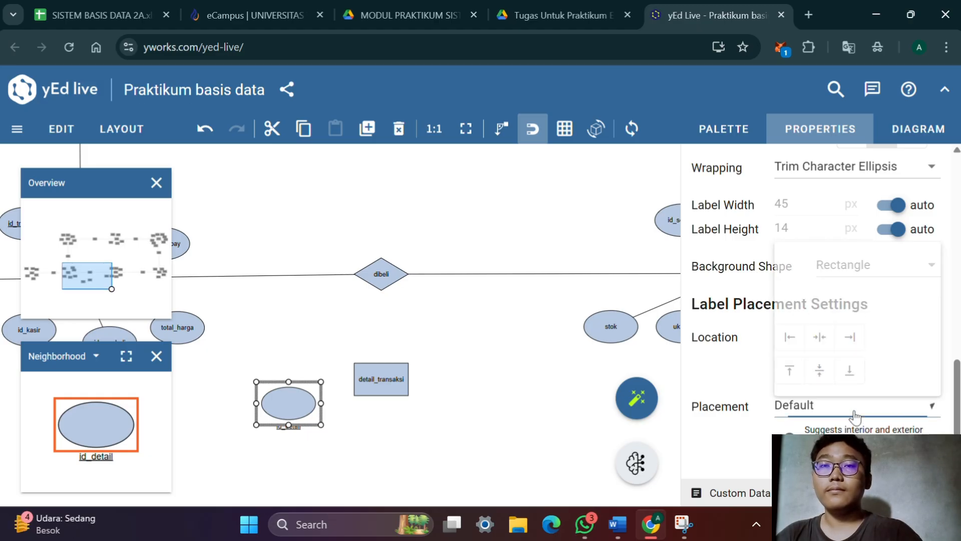
left_click(801, 226)
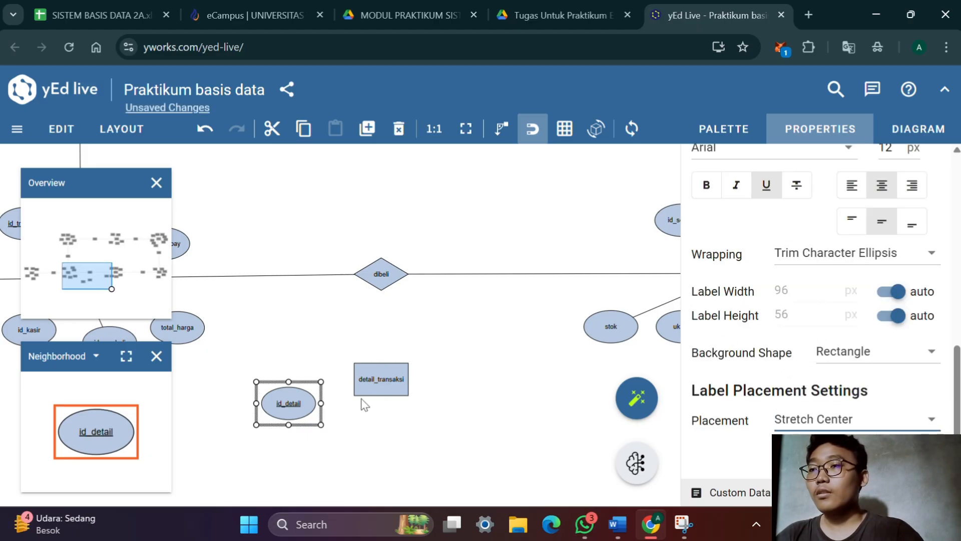
mouse_move(382, 397)
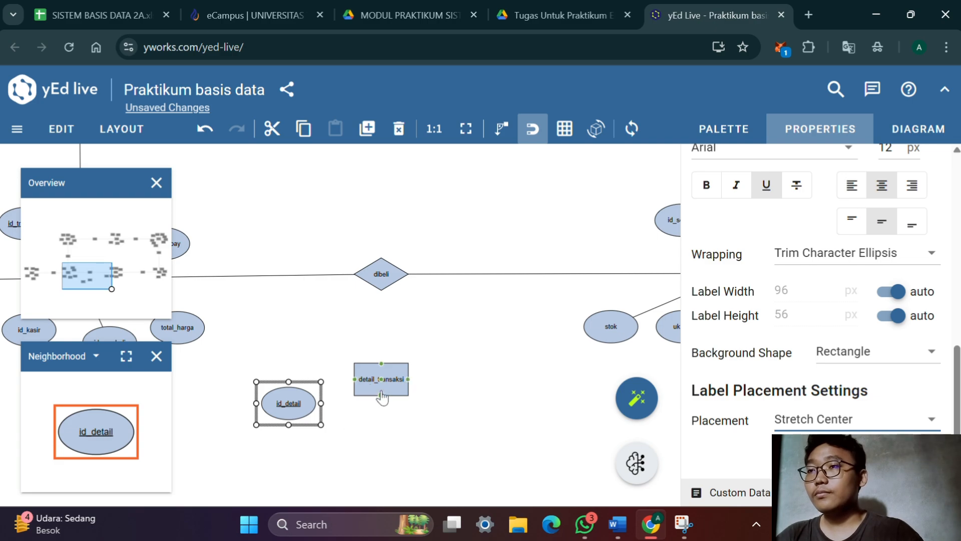
scroll(371, 407, "up", 1)
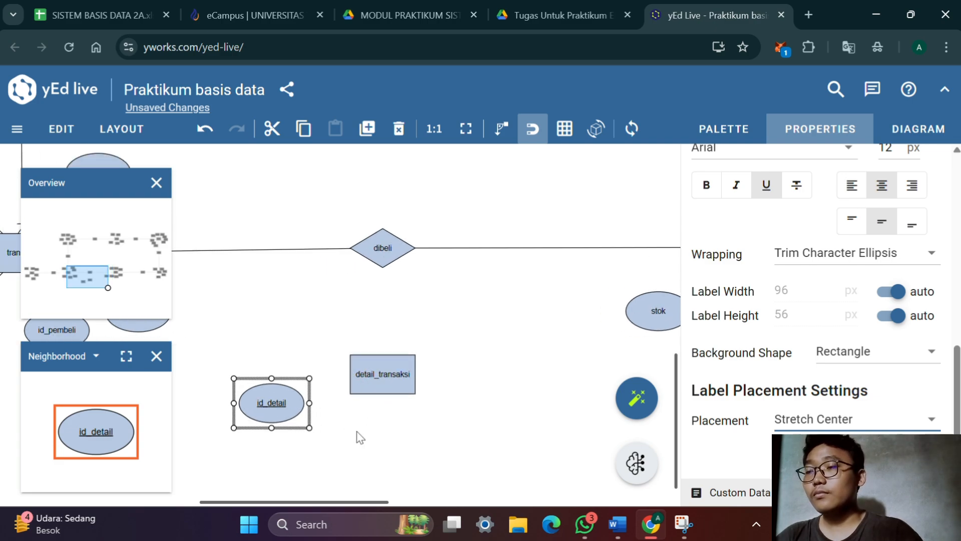
left_click_drag(358, 434, 376, 368)
left_click_drag(301, 344, 296, 380)
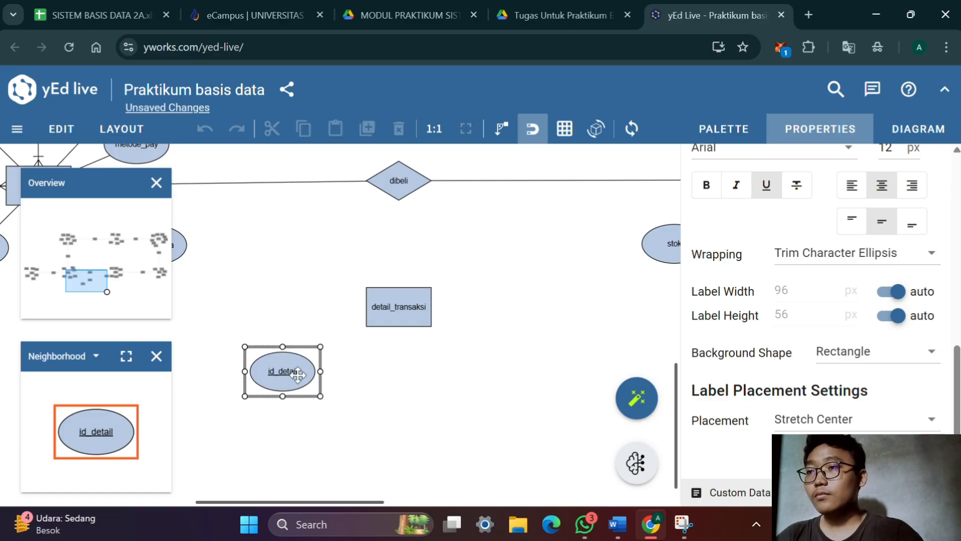
Add a second attribute ellipse directly below the detail_transaksi entity and label it id_sepatu
left_click(751, 131)
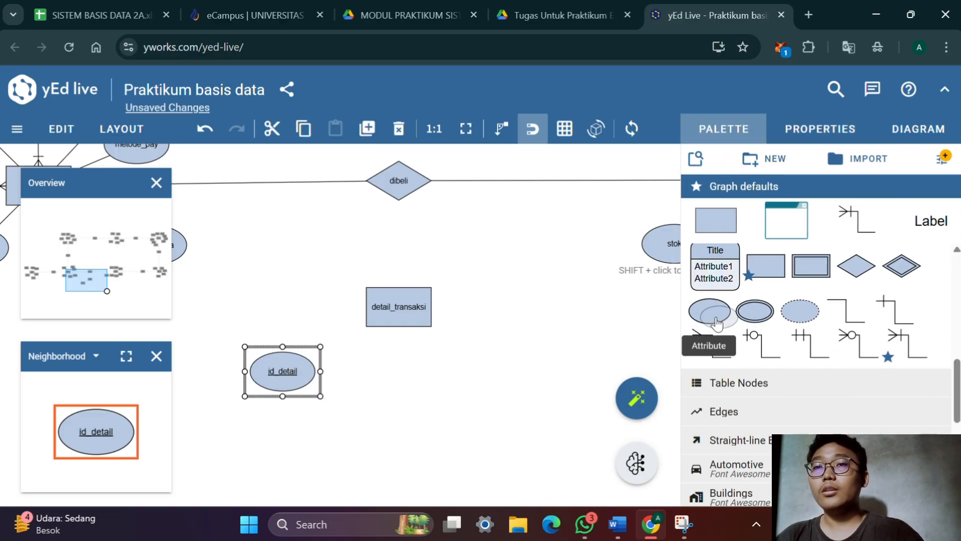
left_click_drag(711, 313, 393, 388)
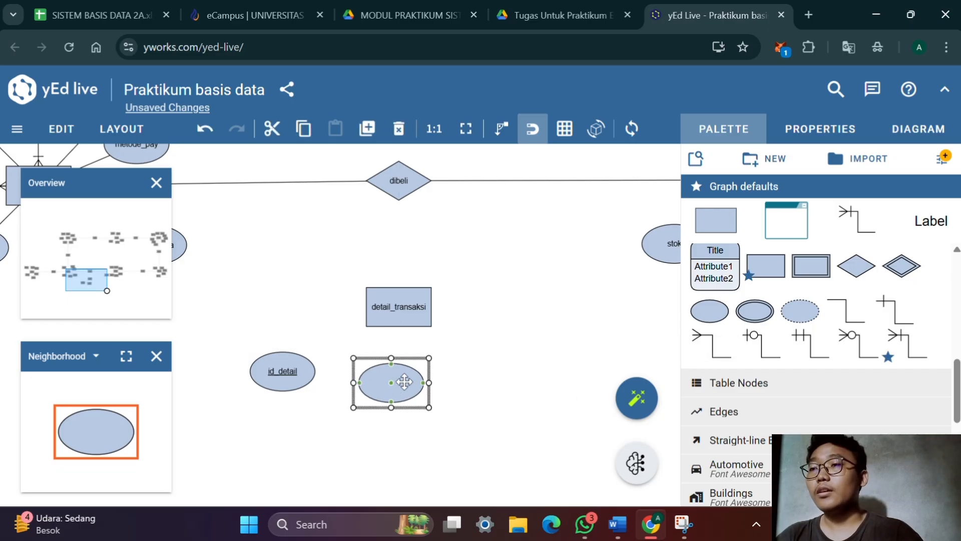
left_click_drag(595, 279, 591, 304)
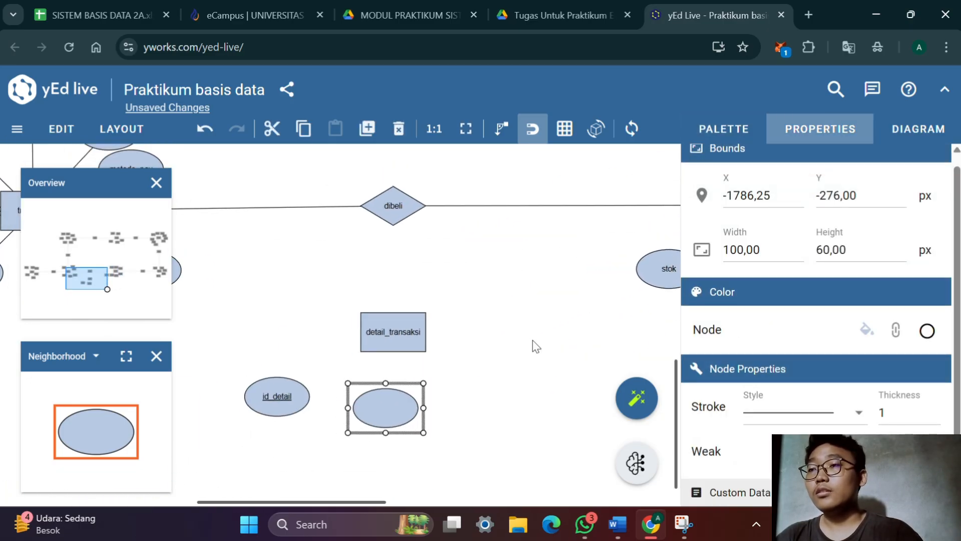
double_click(411, 401)
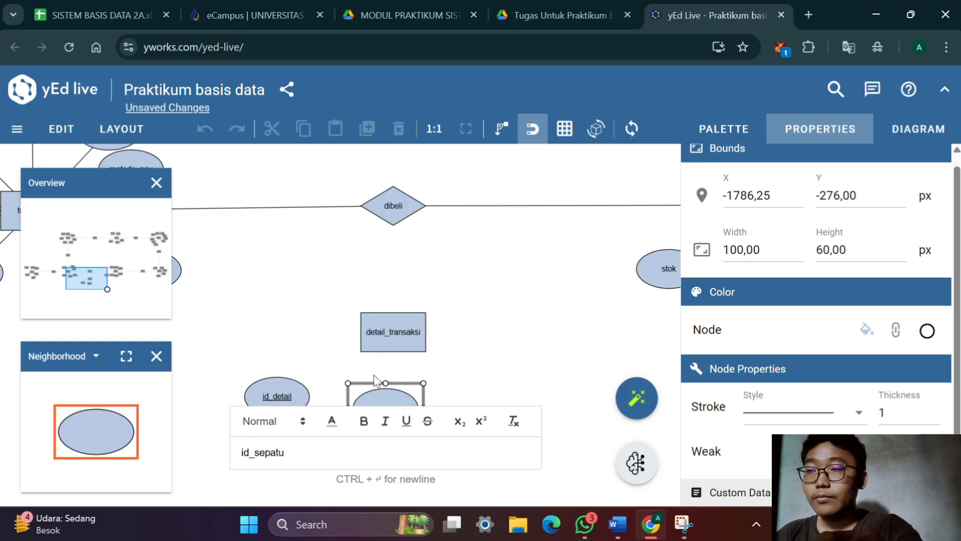
key("Return")
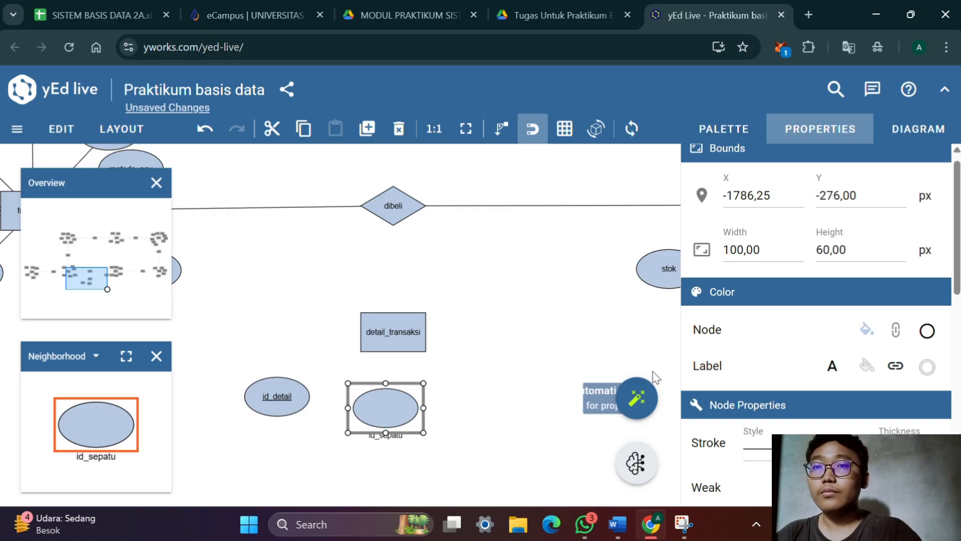
Set the label placement of the id_sepatu attribute under detail_transaksi to Stretch Center
scroll(826, 301, "down", 6)
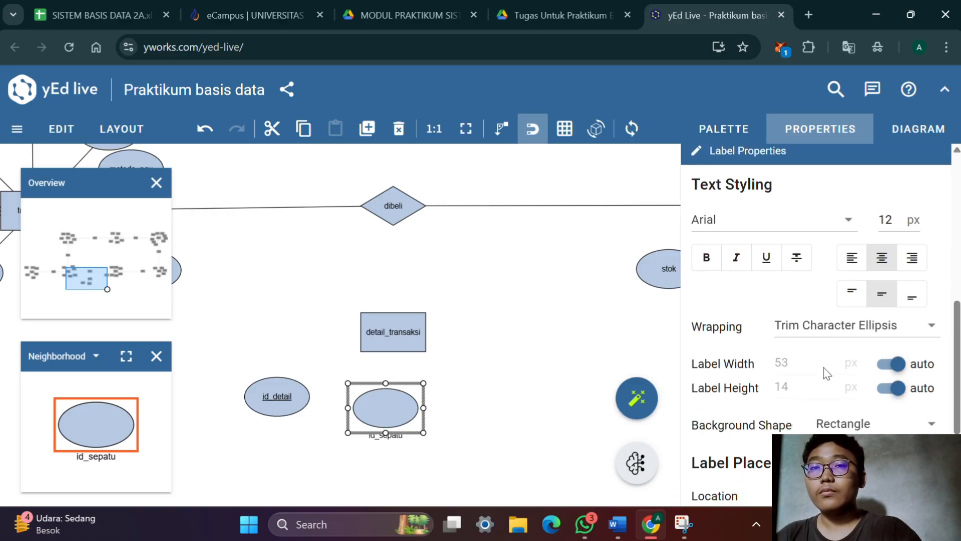
scroll(826, 373, "down", 3)
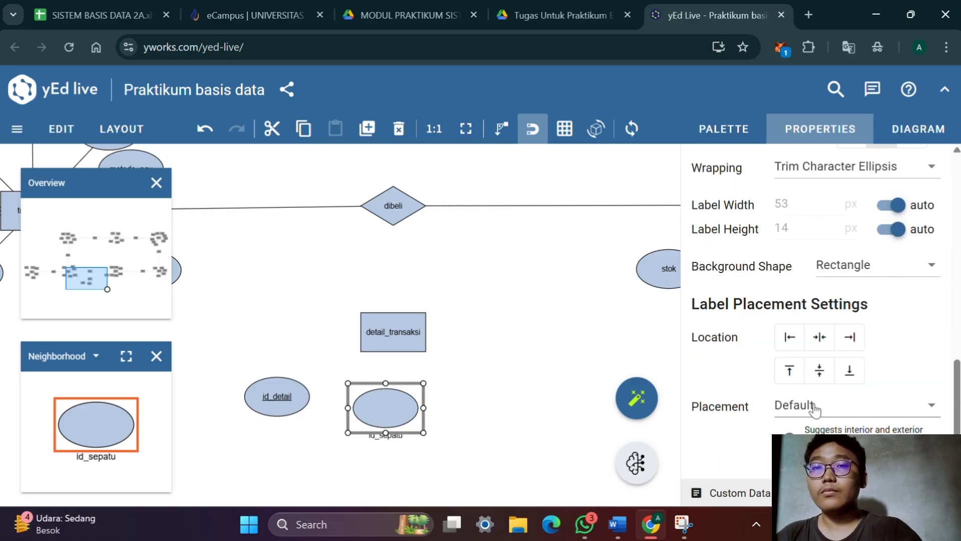
left_click(813, 404)
left_click(813, 404)
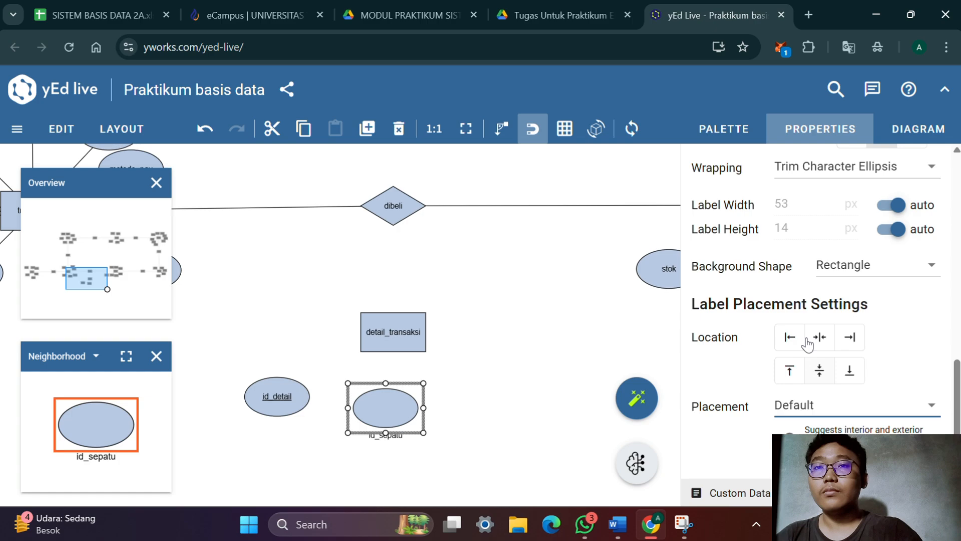
left_click(796, 407)
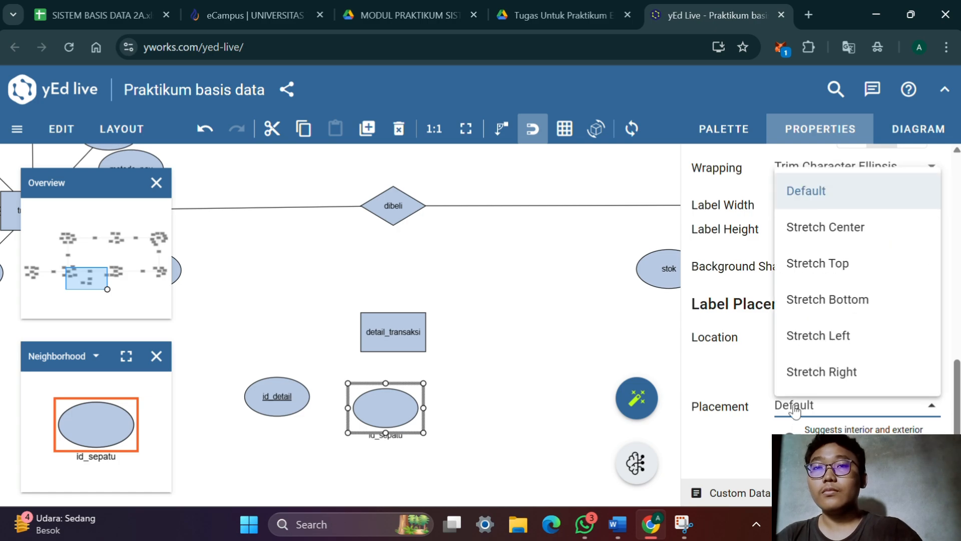
left_click(826, 226)
Duplicate the id_sepatu attribute under detail_transaksi, relabel the copy id_transaksi, and place it level beside id_sepatu on the side away from id_detail
key("ctrl+d")
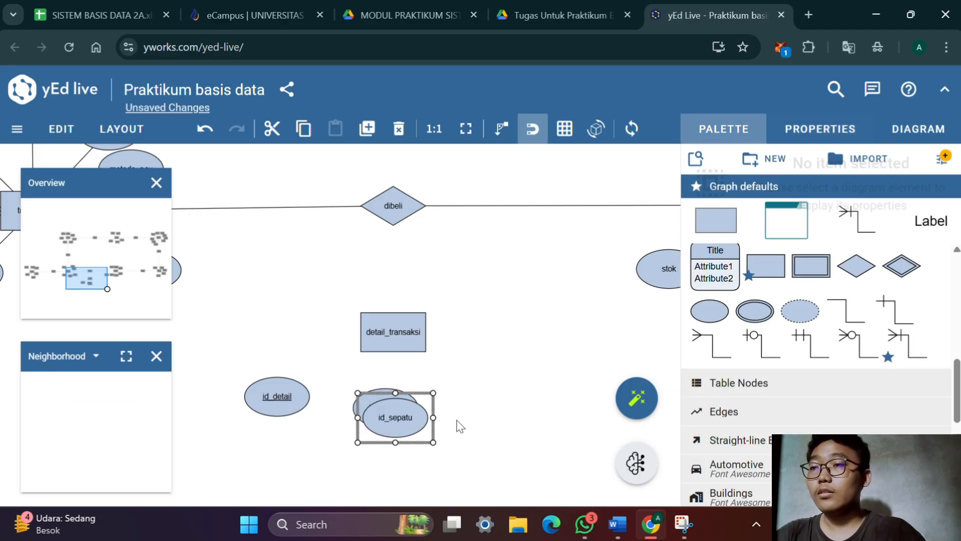
double_click(420, 423)
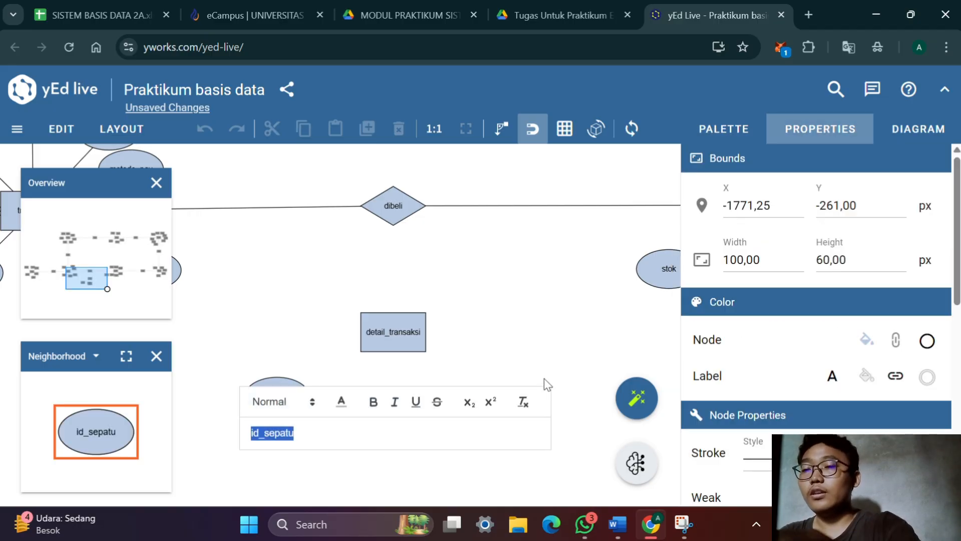
key("BackSpace")
key("Return")
key("Escape")
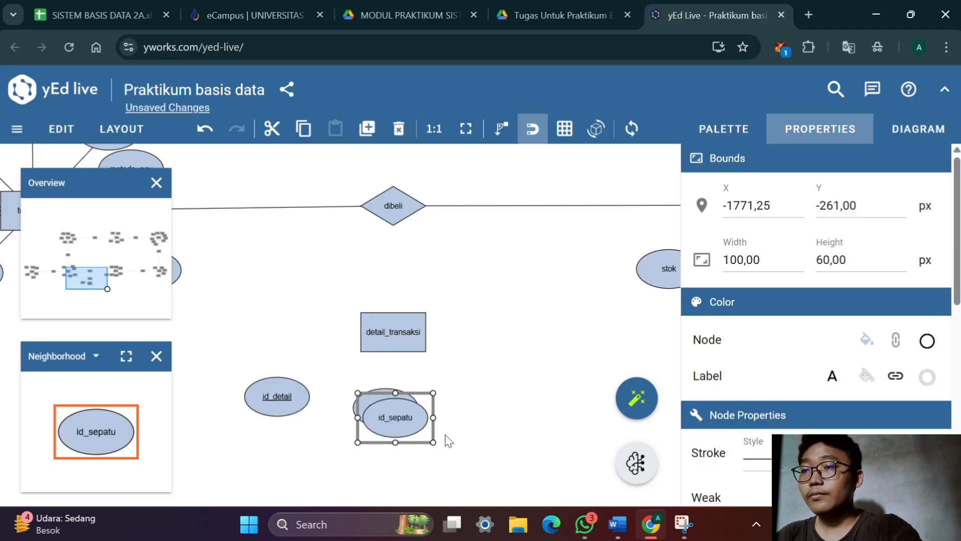
double_click(416, 428)
left_click(391, 442)
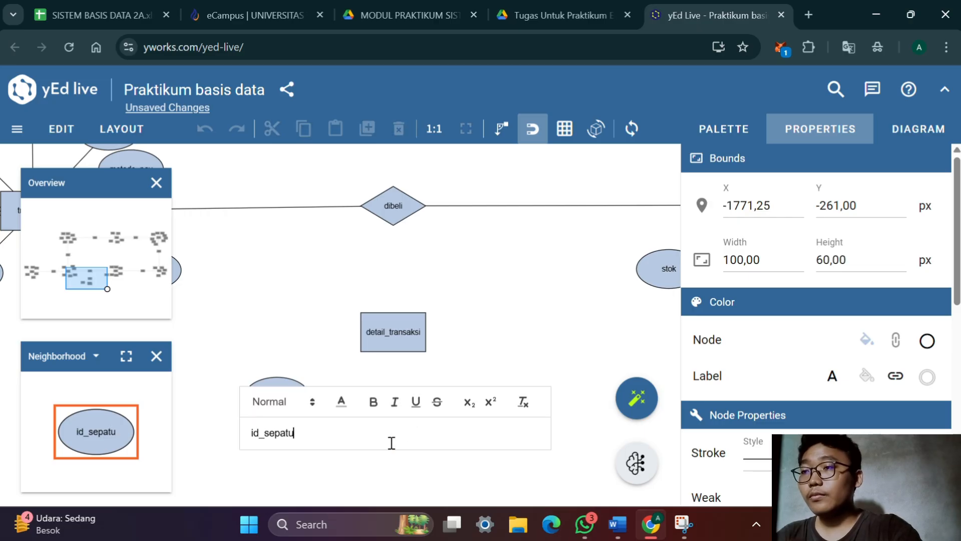
key("BackSpace")
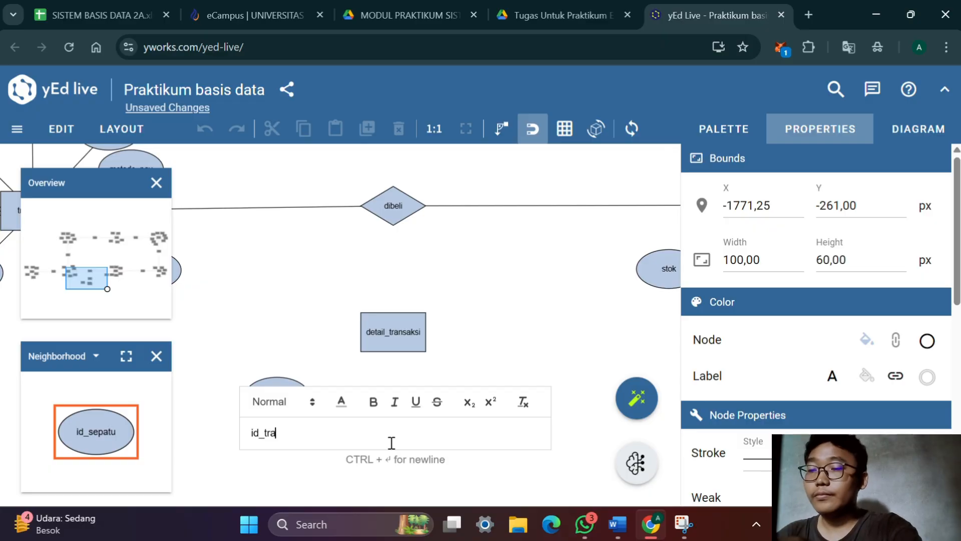
type("nsaksi")
key("Return")
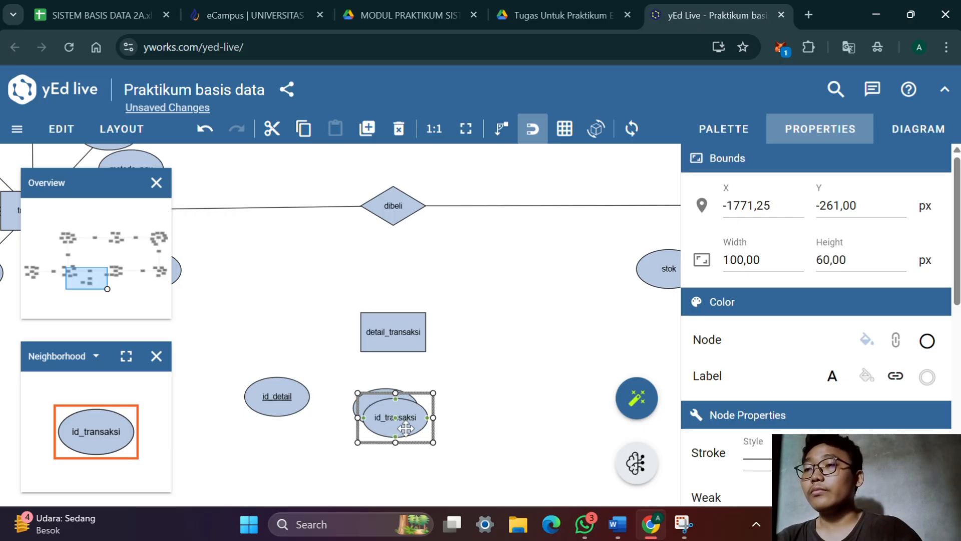
left_click_drag(409, 425, 480, 422)
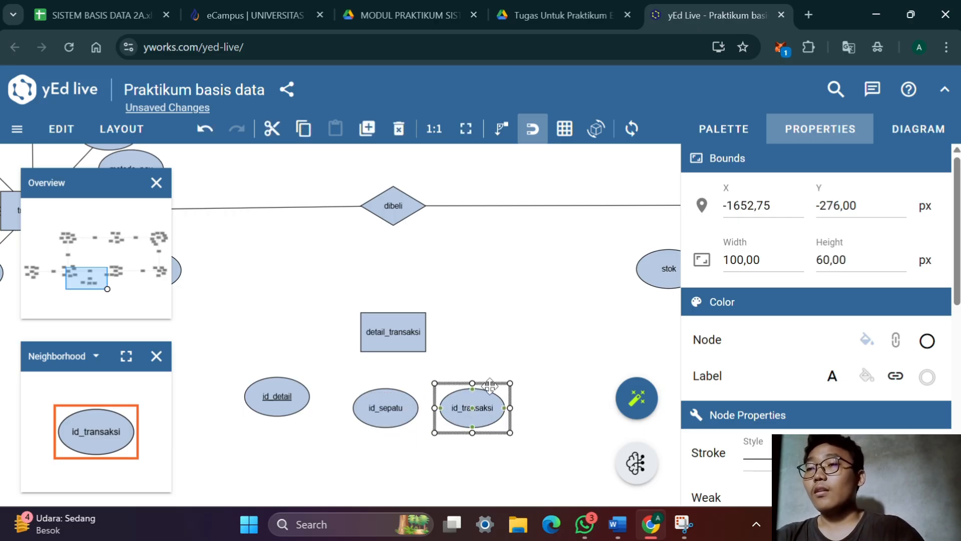
left_click_drag(513, 316, 553, 392)
left_click_drag(466, 385, 525, 383)
left_click_drag(339, 386, 489, 398)
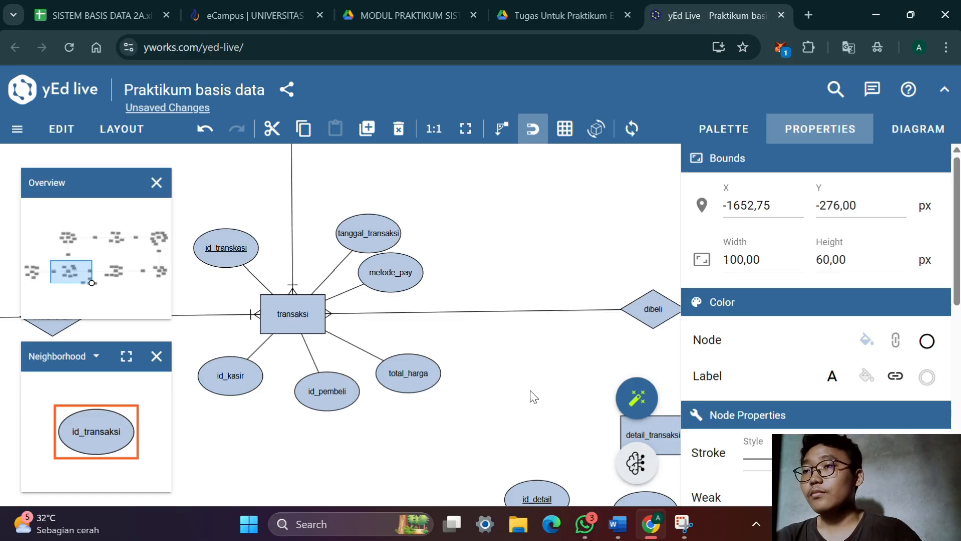
mouse_move(530, 391)
left_mouse_down()
mouse_move(444, 401)
mouse_move(433, 355)
left_mouse_up()
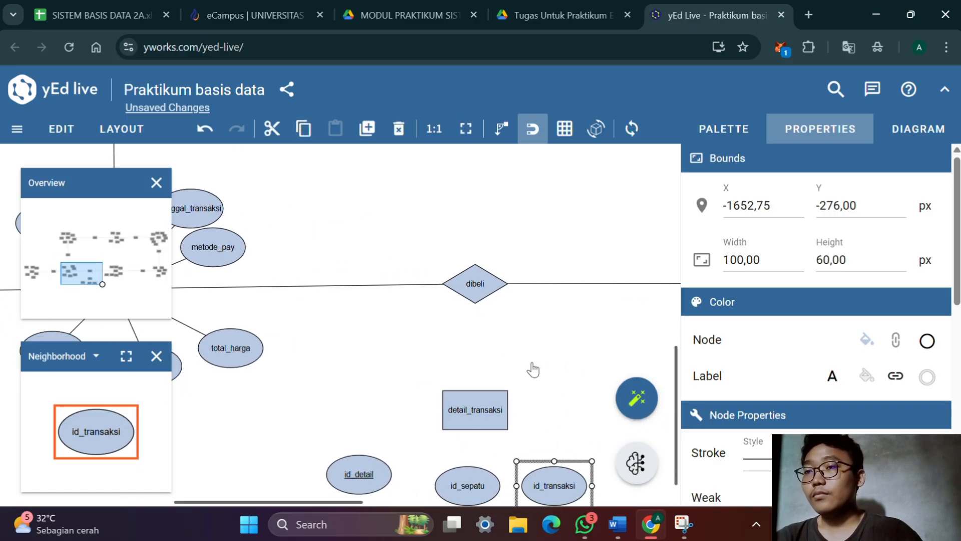
left_click_drag(561, 413, 500, 359)
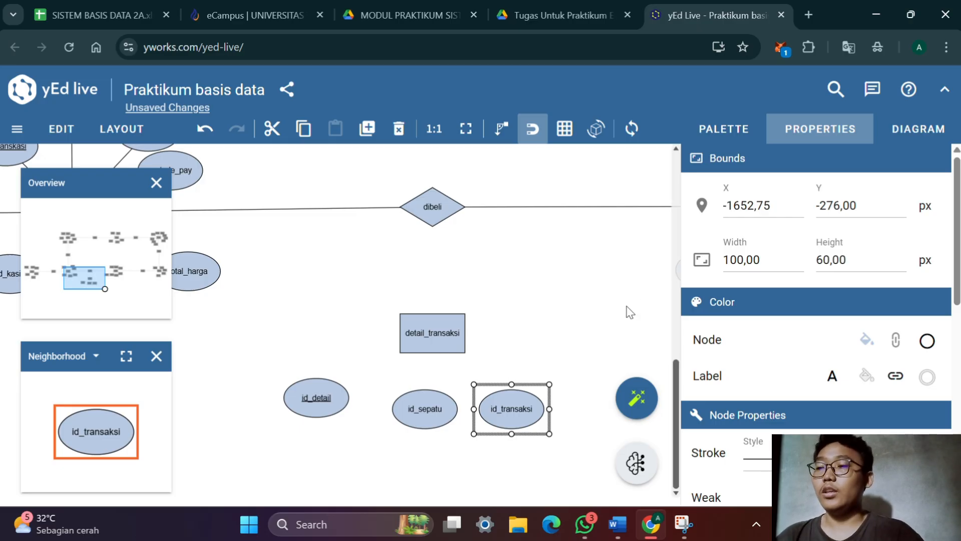
key("ctrl+s")
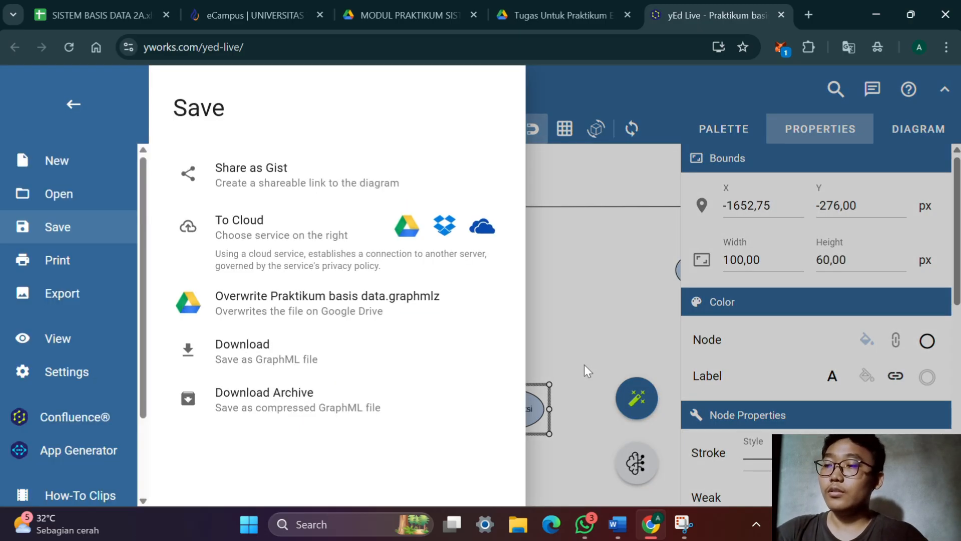
left_click(627, 355)
Duplicate the id_transaksi attribute, relabel the copy jumlah, and place it diagonally above id_transaksi beside the detail_transaksi entity
key("ctrl+d")
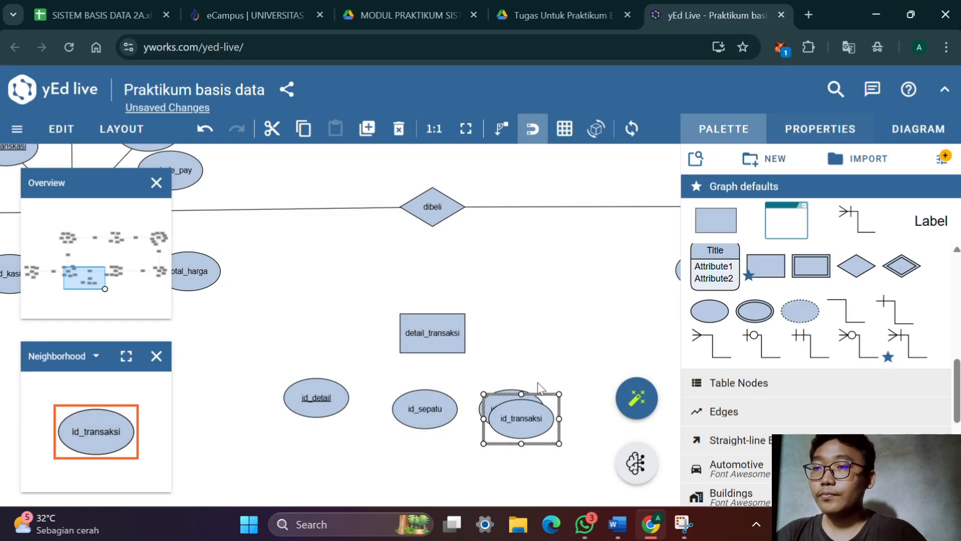
double_click(534, 421)
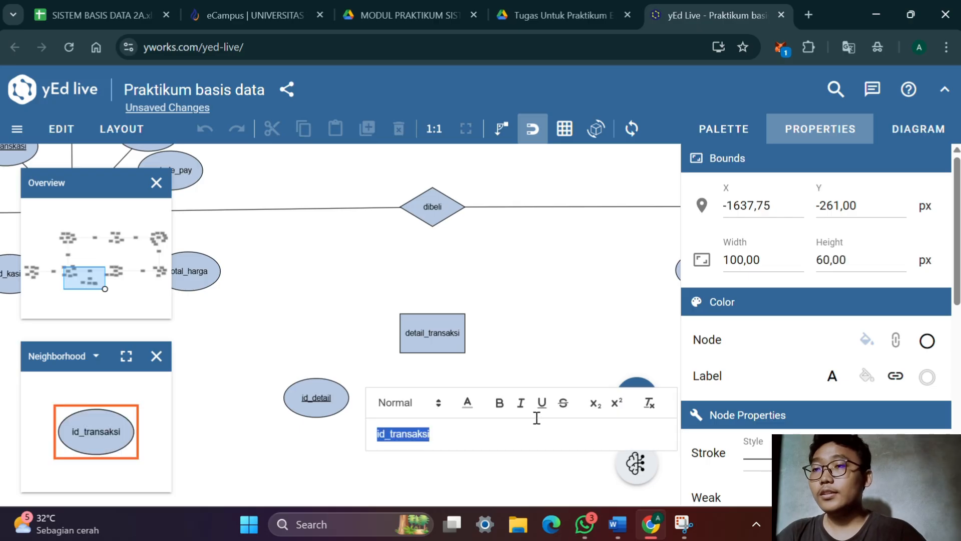
key("BackSpace")
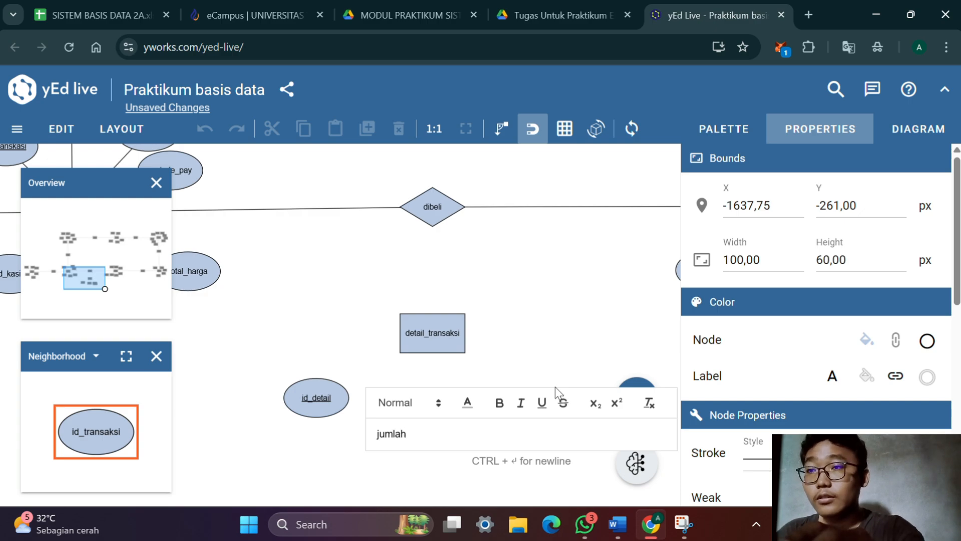
key("Return")
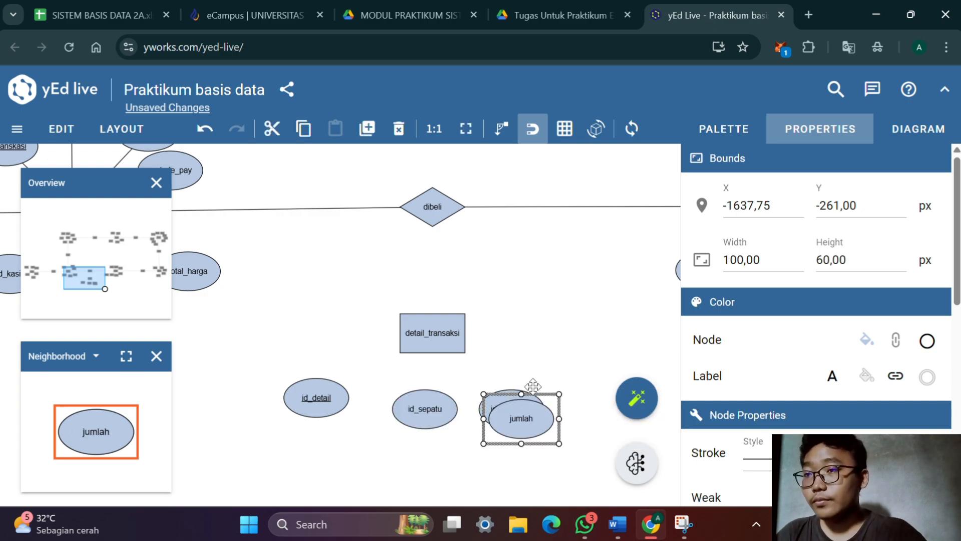
left_click_drag(486, 297, 681, 357)
left_click_drag(514, 306, 331, 258)
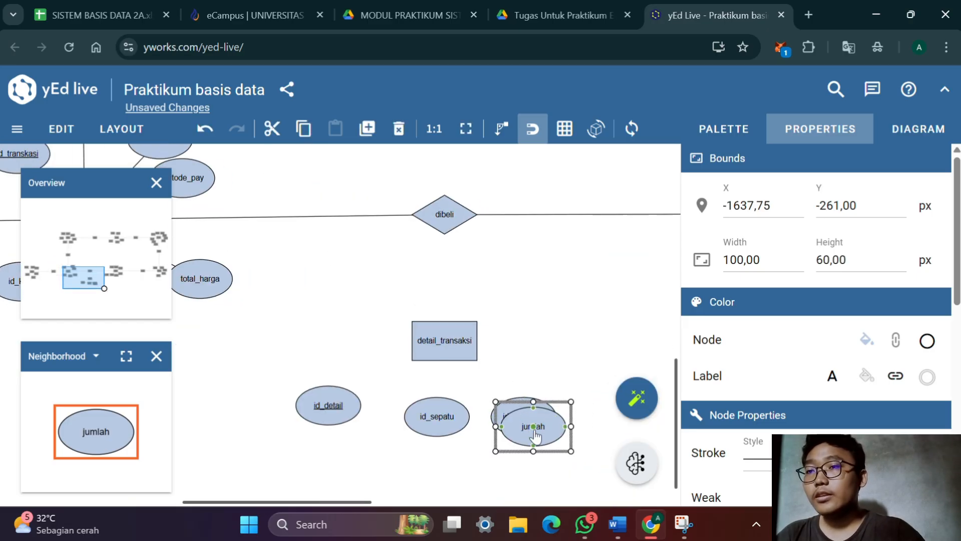
left_click_drag(535, 435, 576, 372)
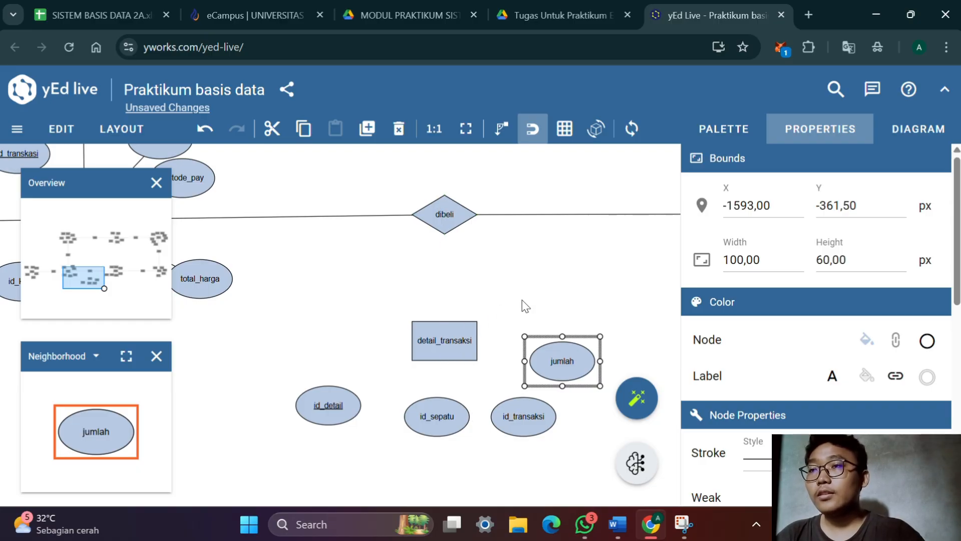
Make the plain edge without end markers the default edge, move id_detail slightly closer to detail_transaksi, and connect the two
left_click_drag(493, 288, 335, 343)
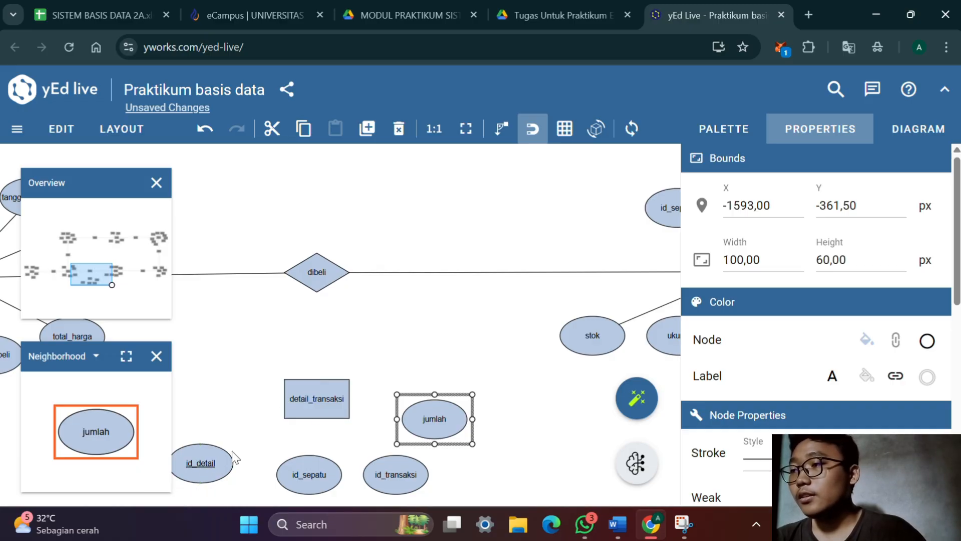
left_click_drag(204, 467, 212, 448)
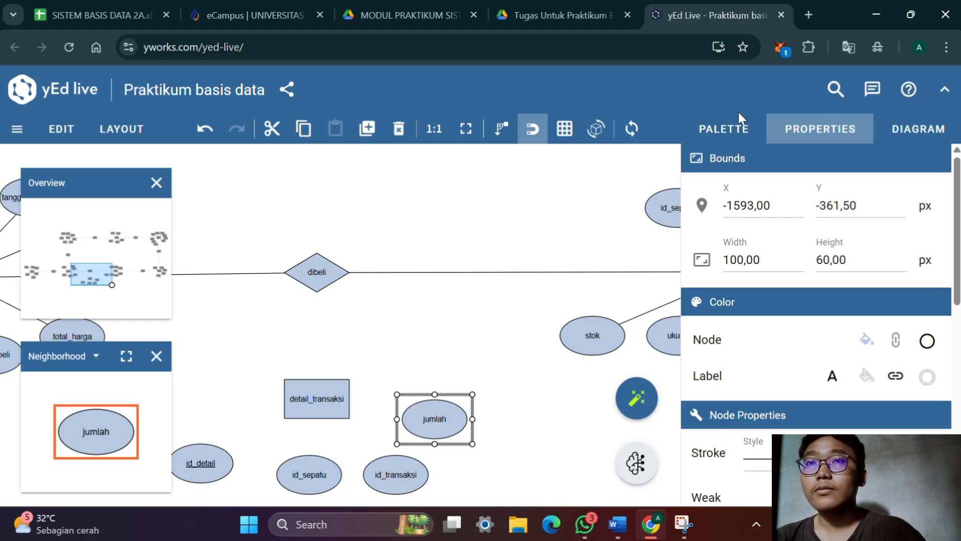
left_click(732, 128)
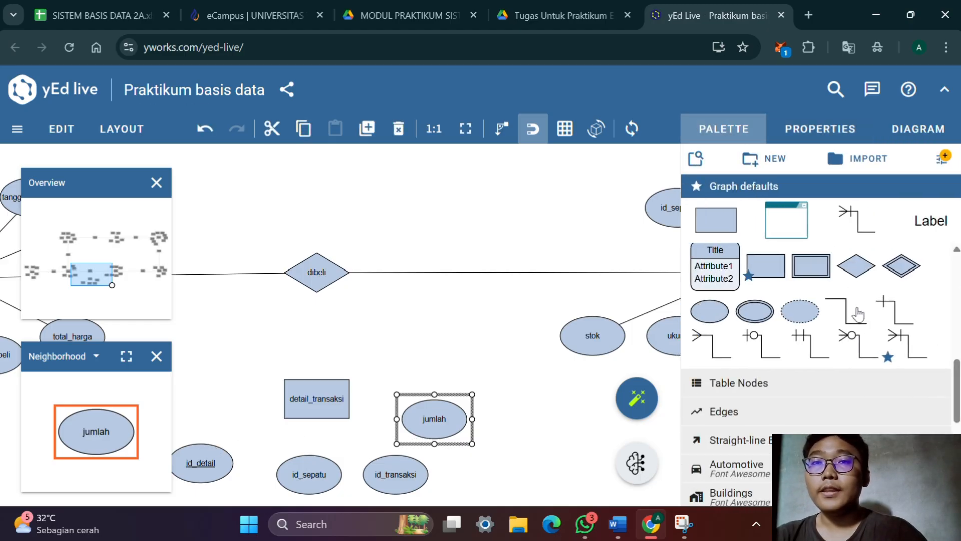
left_click_drag(848, 313, 846, 310)
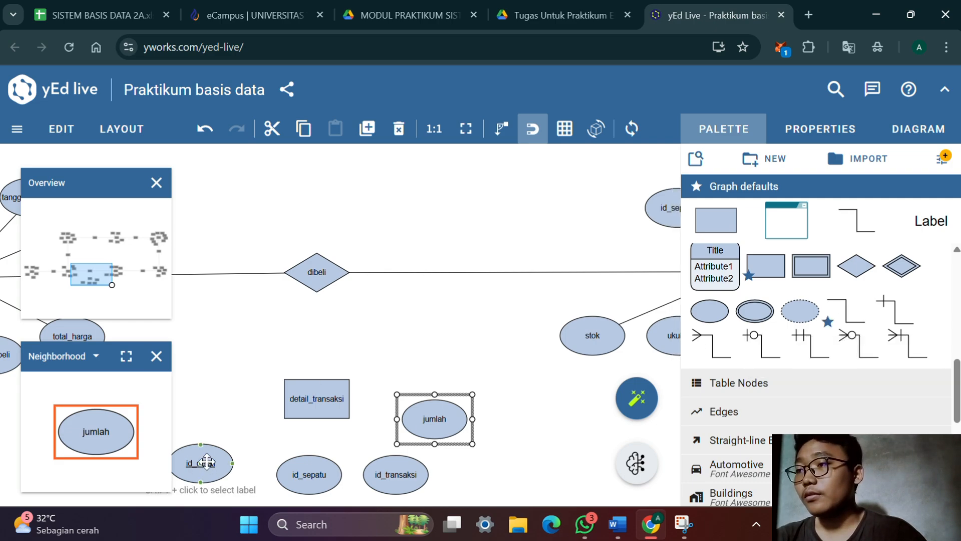
left_click_drag(208, 462, 326, 411)
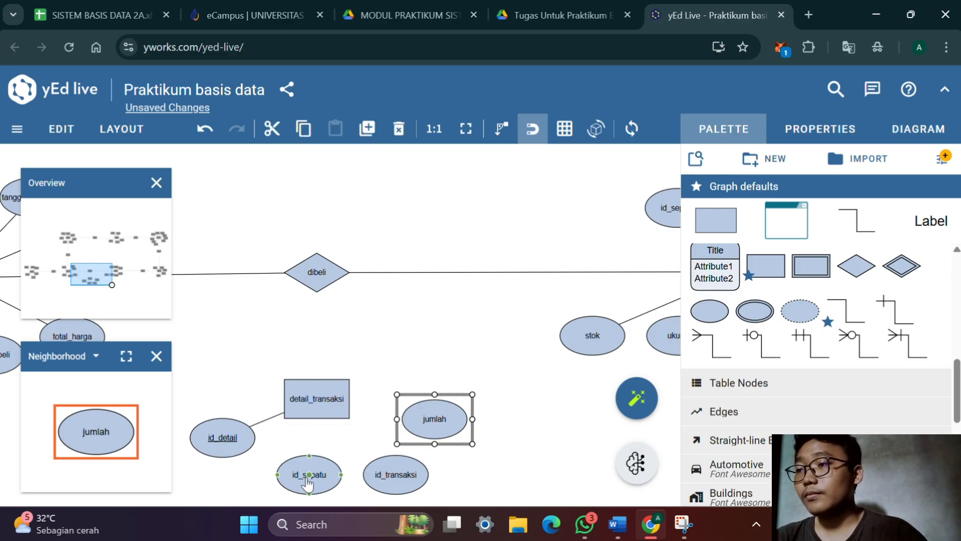
Connect the id_sepatu, id_transaksi and jumlah attributes to the detail_transaksi entity with plain edges
left_click_drag(307, 481, 316, 405)
left_click(316, 401)
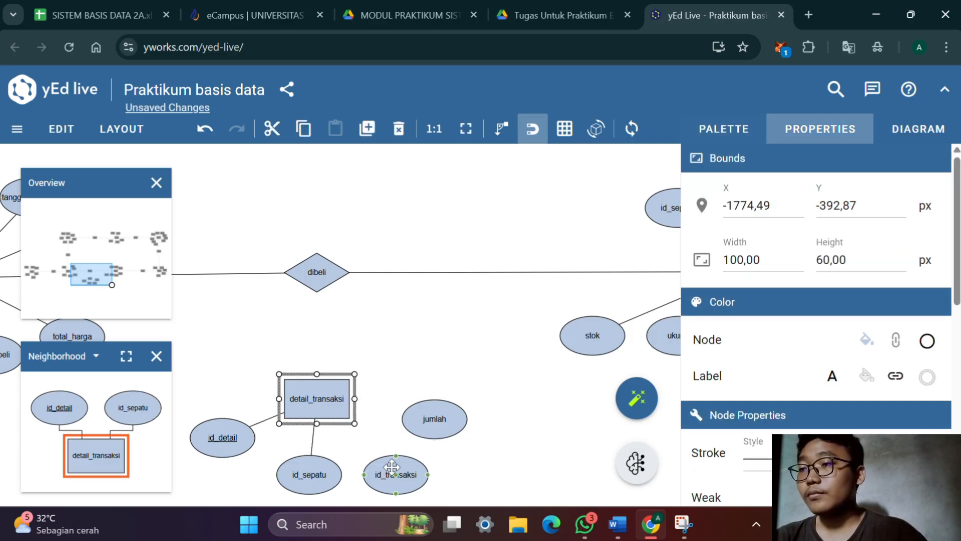
left_click_drag(398, 478, 322, 400)
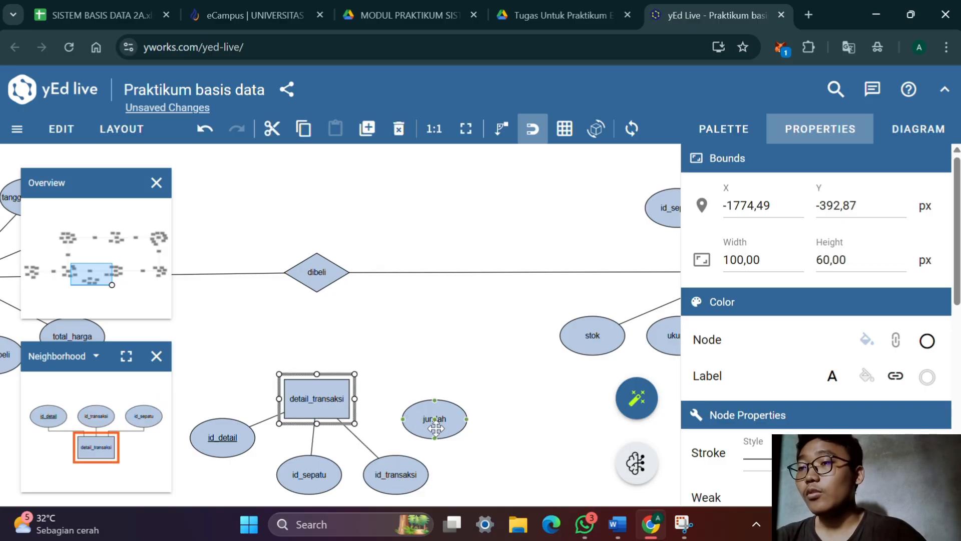
left_click_drag(437, 427, 312, 393)
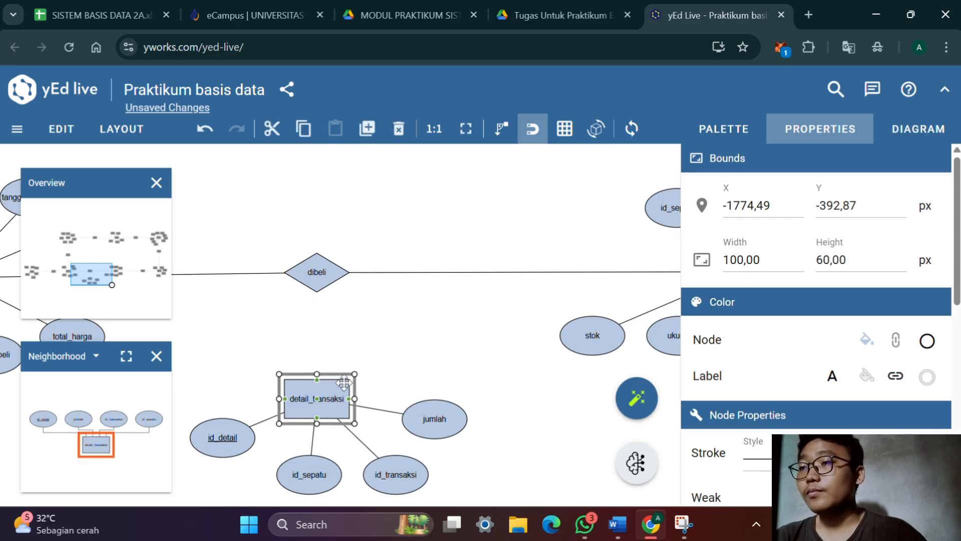
left_click(380, 374)
Move the dibeli relationship along its line toward sepatu to free up space on the transaksi side
left_click_drag(332, 276, 302, 277)
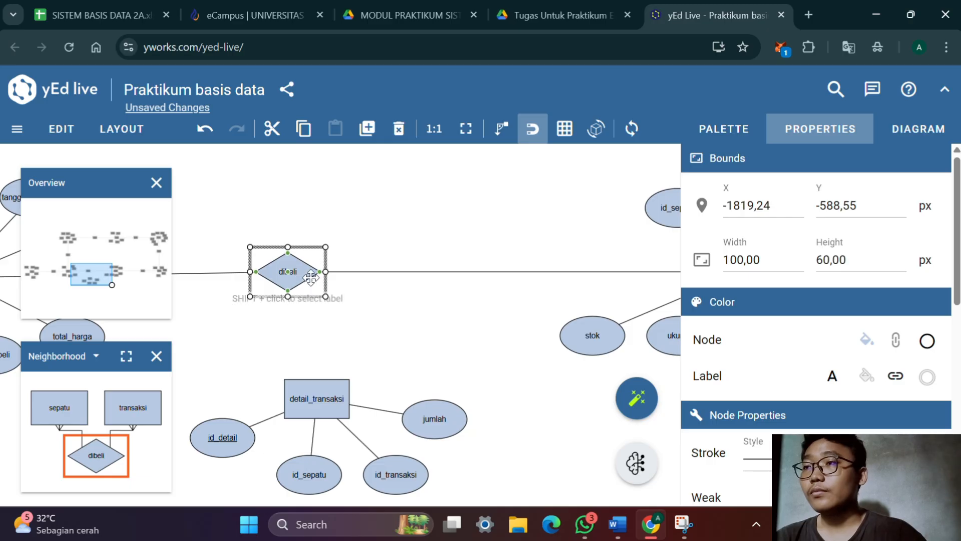
left_click_drag(301, 279, 419, 279)
left_click_drag(320, 328, 428, 329)
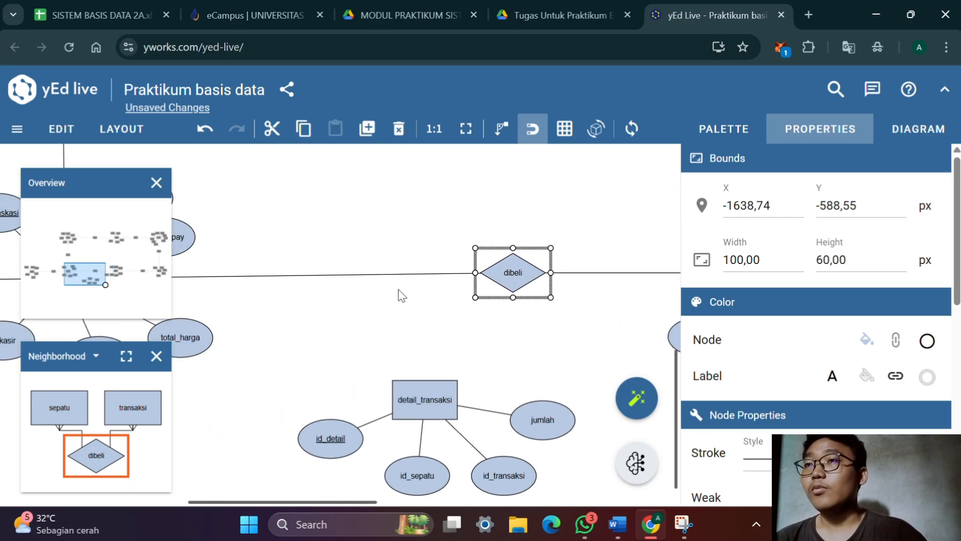
Insert a new relationship diamond on the edge between transaksi and dibeli, and delete the edge segment linking it to dibeli
left_click(731, 140)
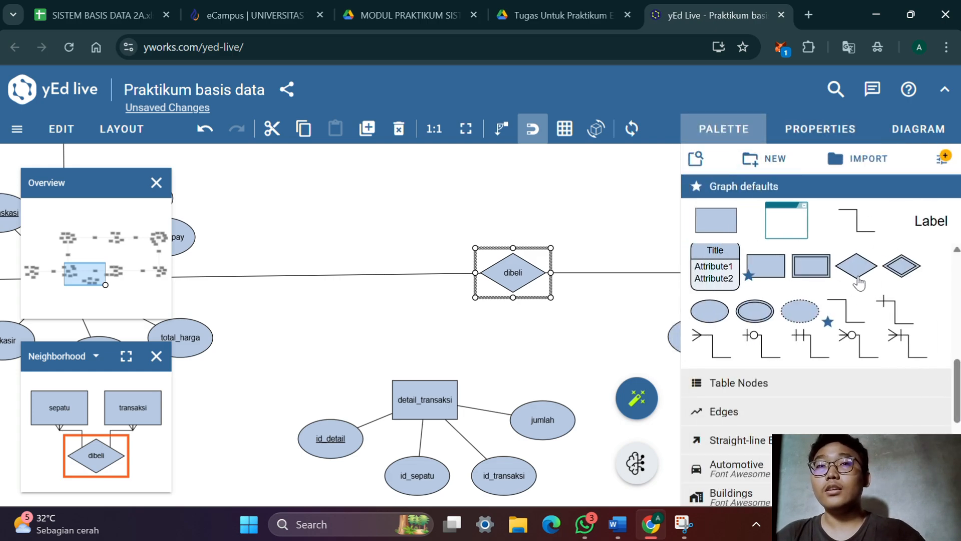
left_click_drag(856, 266, 341, 276)
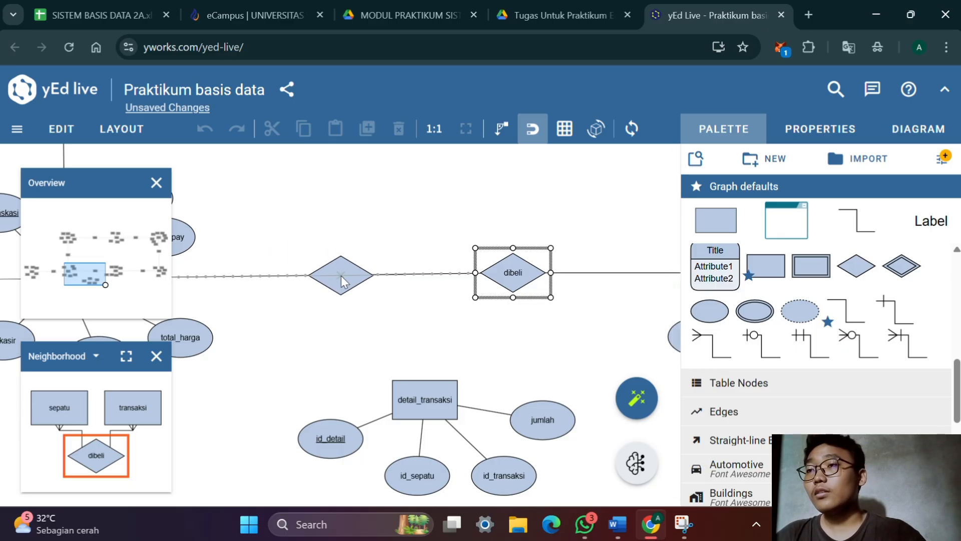
left_click(341, 275)
left_click(414, 319)
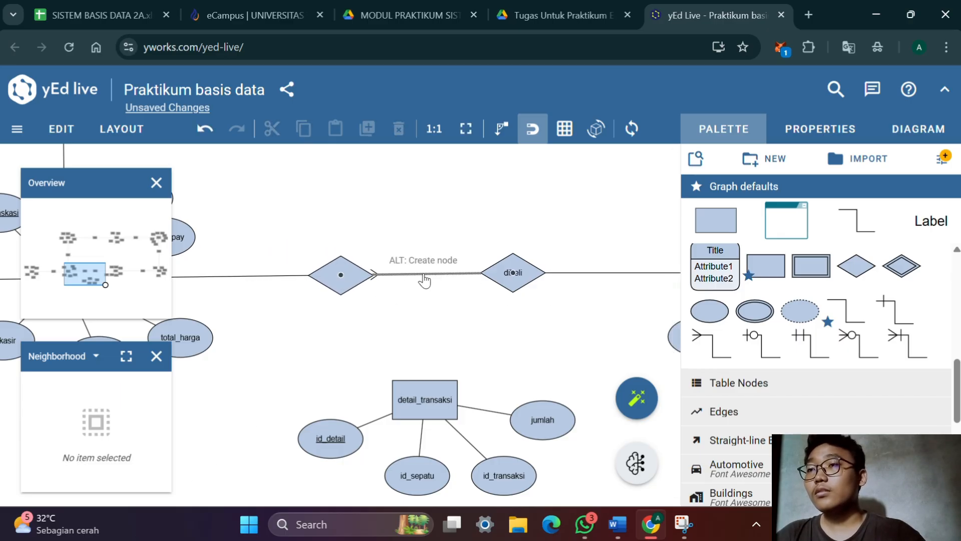
left_click(424, 275)
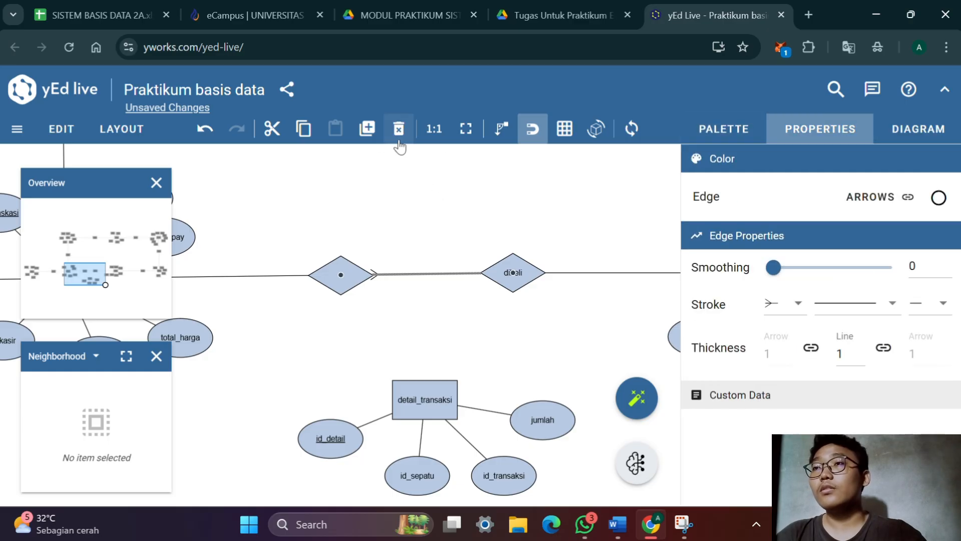
left_click(399, 129)
Select the new diamond, switch to the Word document to check the entity relationship matrix for the transaksi relationship names, and return to yEd Live
double_click(344, 270)
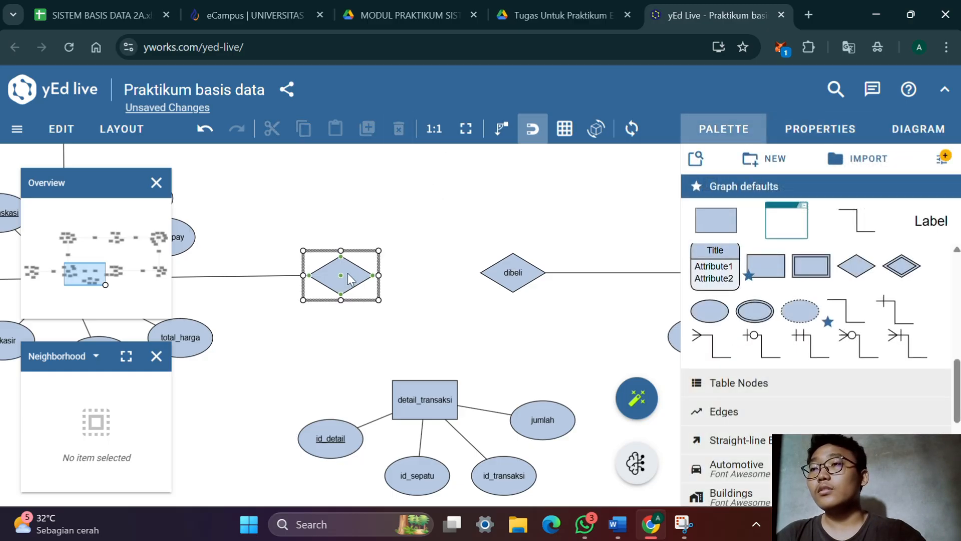
key("alt+Tab")
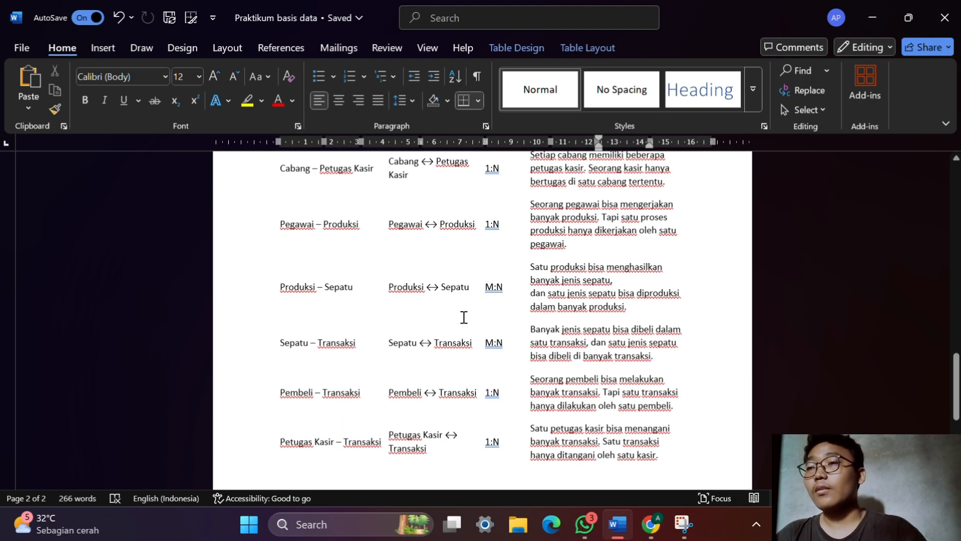
scroll(464, 317, "up", 10)
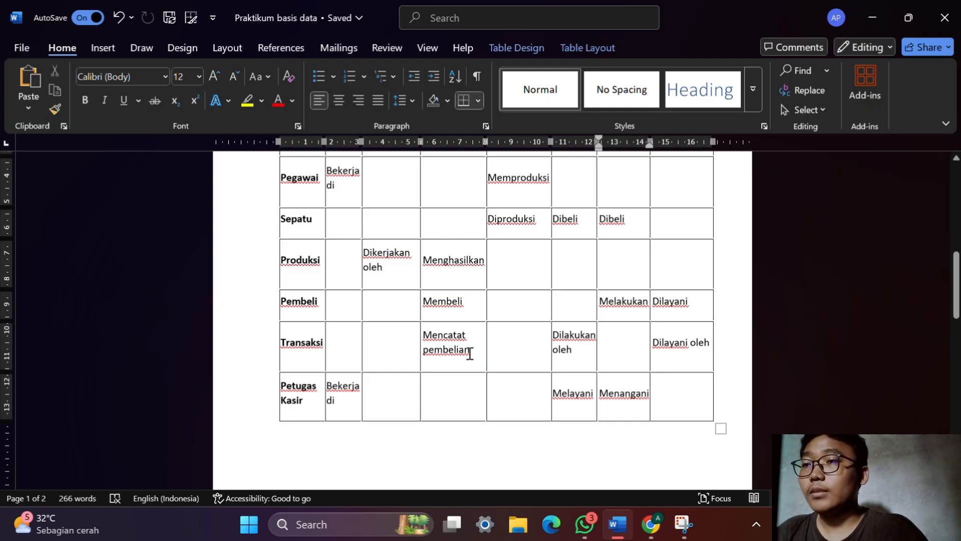
key("alt+Tab")
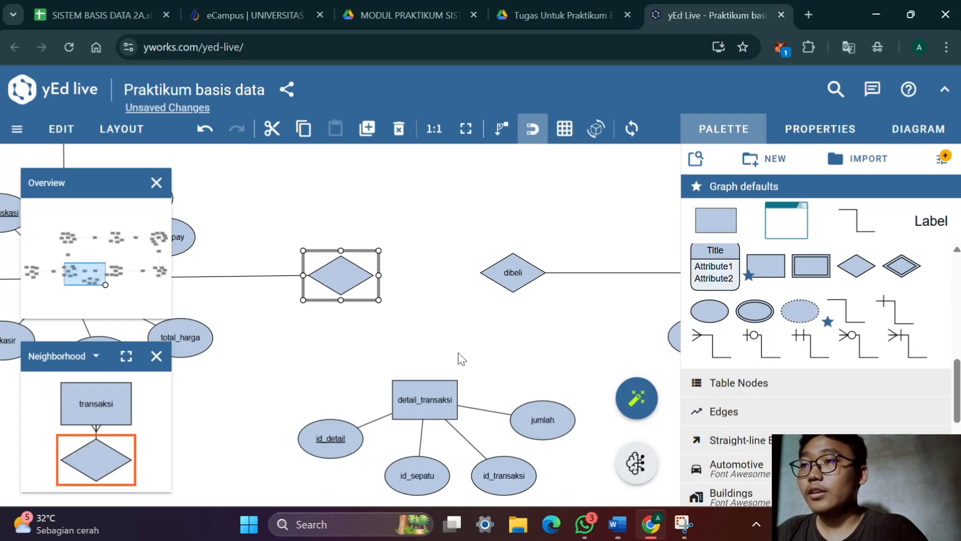
Label the new relationship diamond beside transaksi as mencatat_pembelian
double_click(350, 285)
type("mencatat_pembelia")
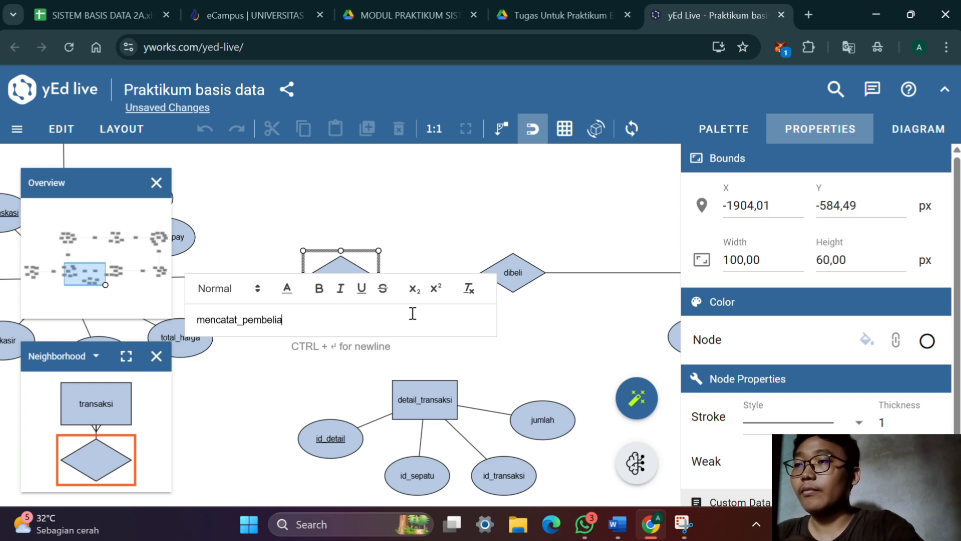
type("n")
key("Return")
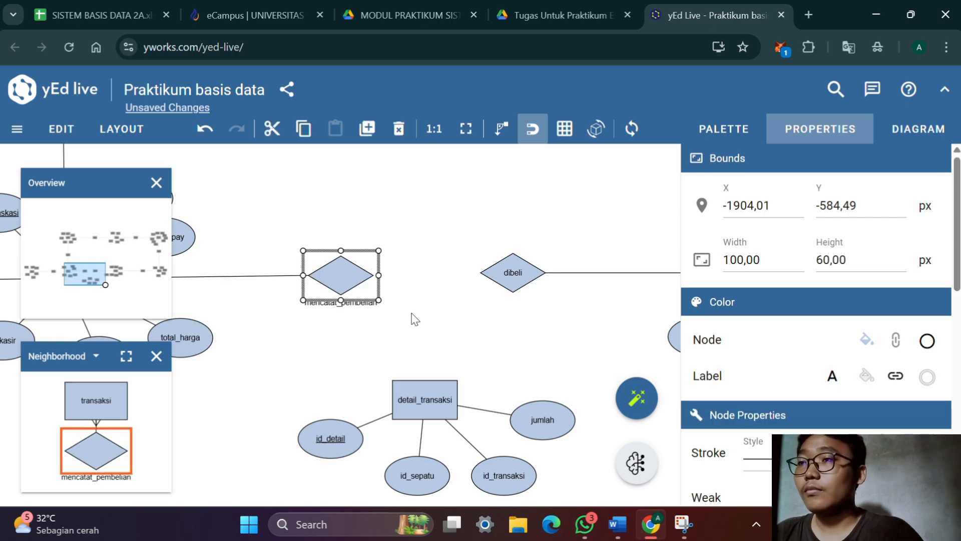
Set the mencatat_pembelian label placement to Stretch Center and nudge the diamond into line with the transaksi entity
scroll(798, 302, "down", 10)
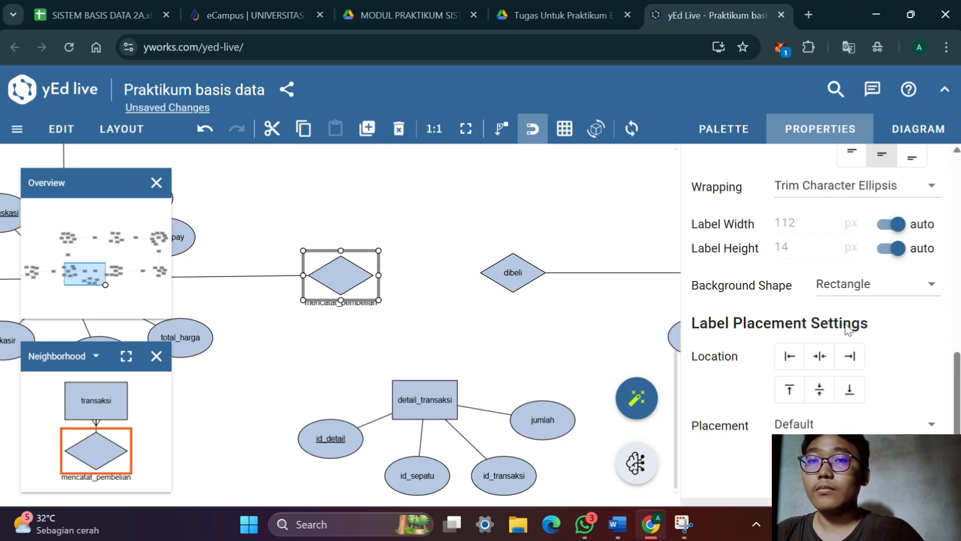
left_click(850, 428)
left_click(858, 247)
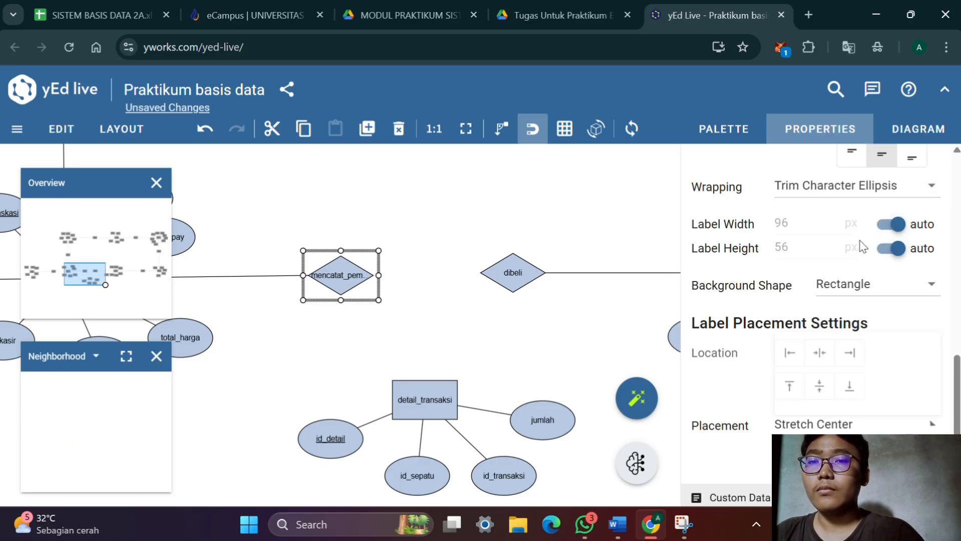
scroll(851, 246, "up", 2)
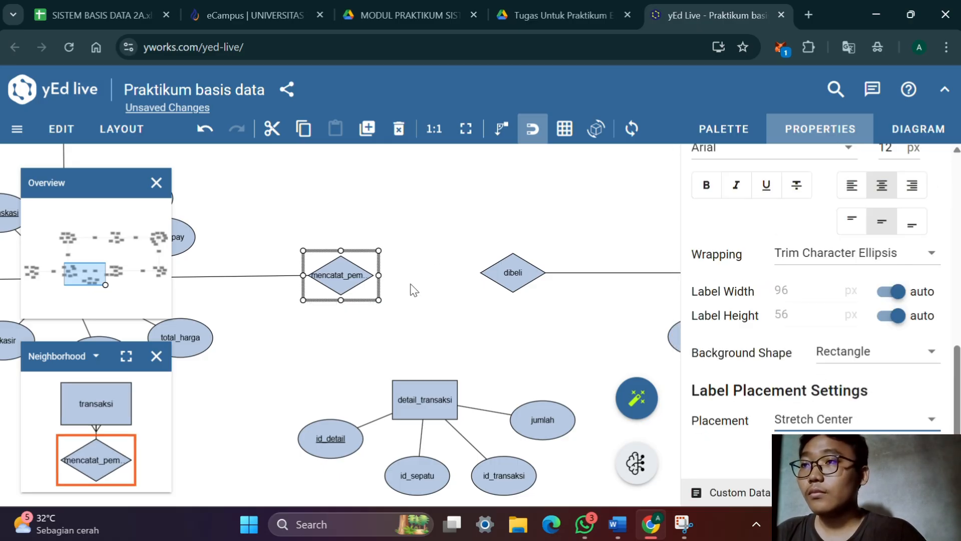
left_click_drag(358, 271, 359, 274)
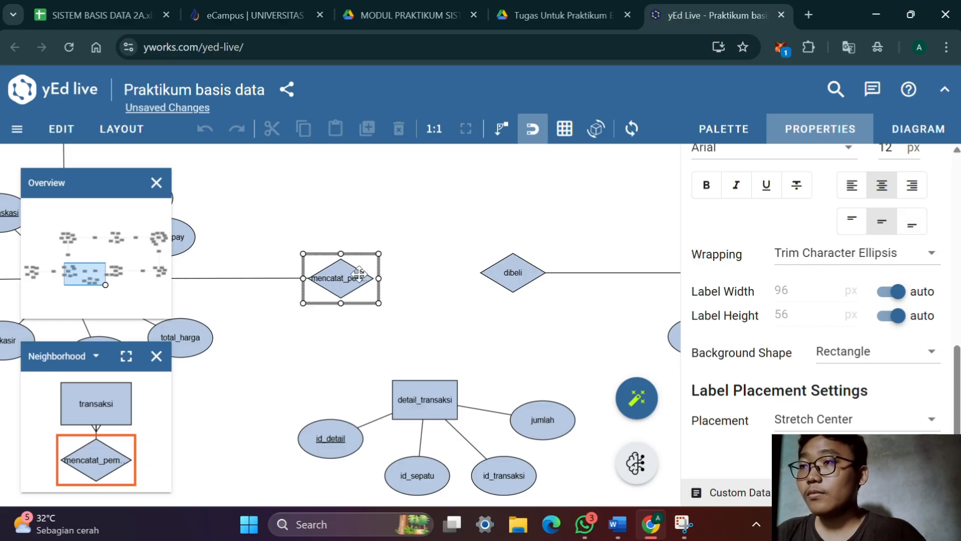
Delete the edge between transaksi and mencatat_pembelian and the edge between dibeli and sepatu
left_click_drag(450, 313, 493, 287)
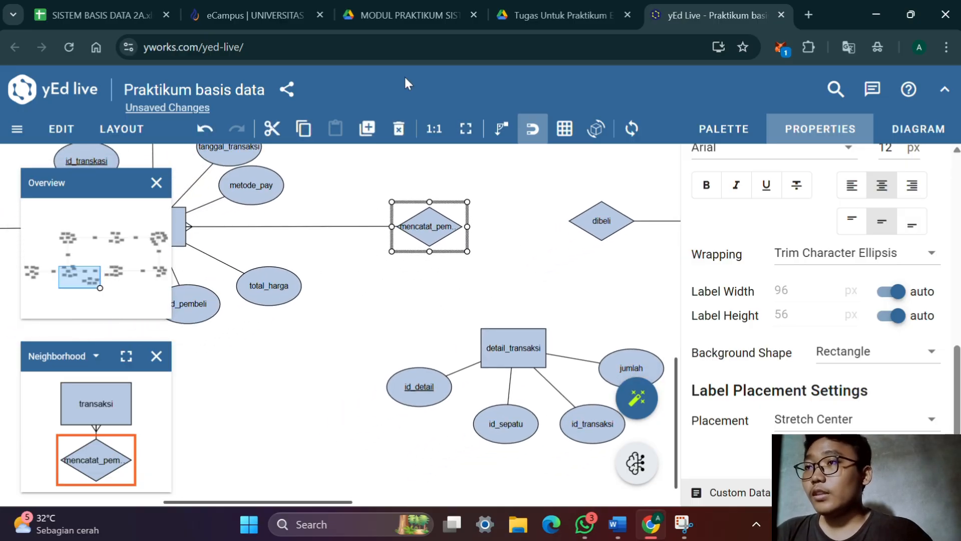
left_click(334, 229)
left_click(399, 129)
left_click_drag(553, 285, 310, 313)
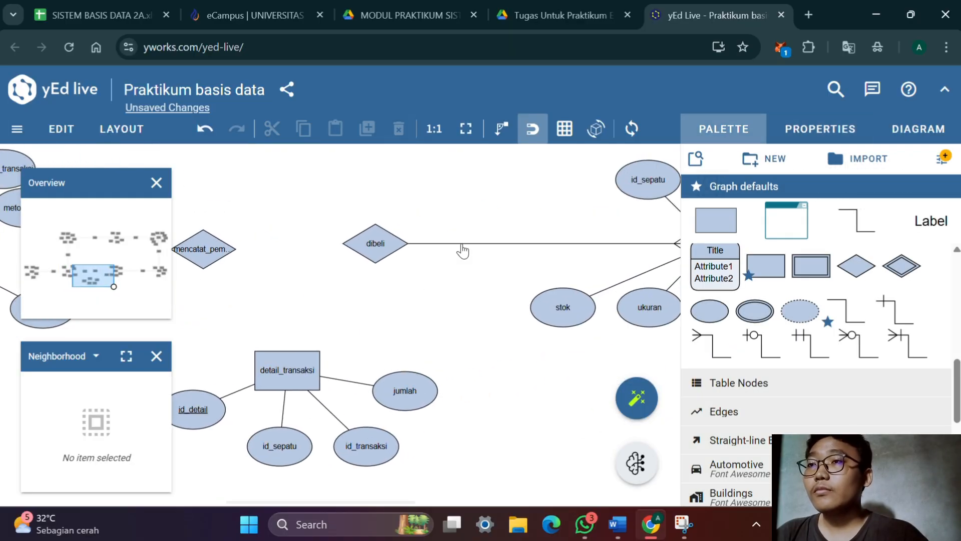
left_click(461, 245)
left_click(398, 129)
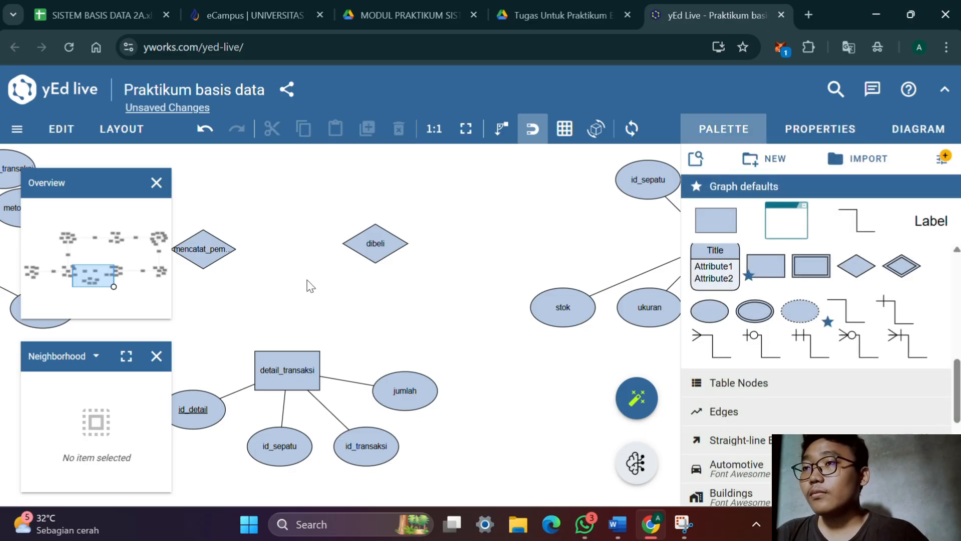
Connect the transaksi and detail_transaksi entities to the mencatat_pembelian relationship with (1,N) edges
left_click_drag(319, 280, 354, 272)
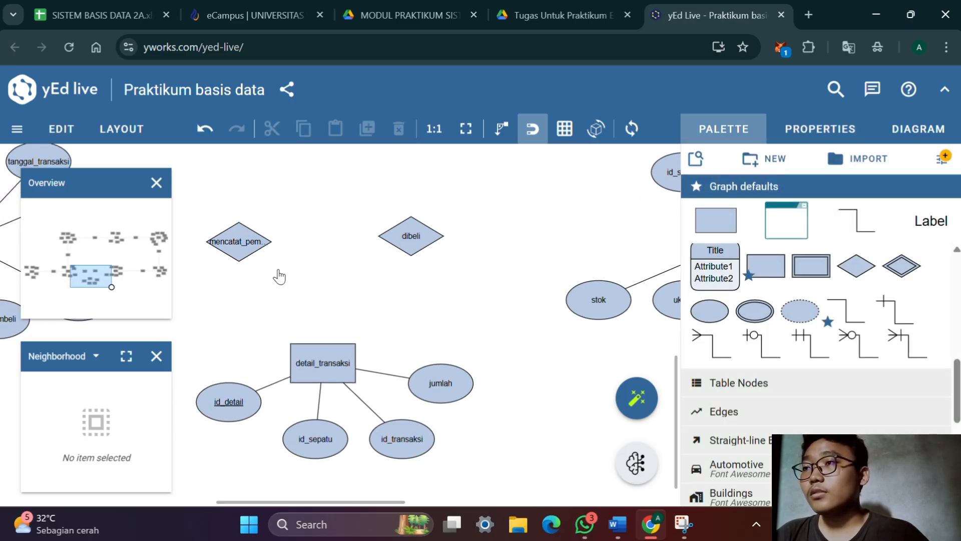
left_click_drag(276, 270, 403, 271)
left_click_drag(332, 270, 484, 297)
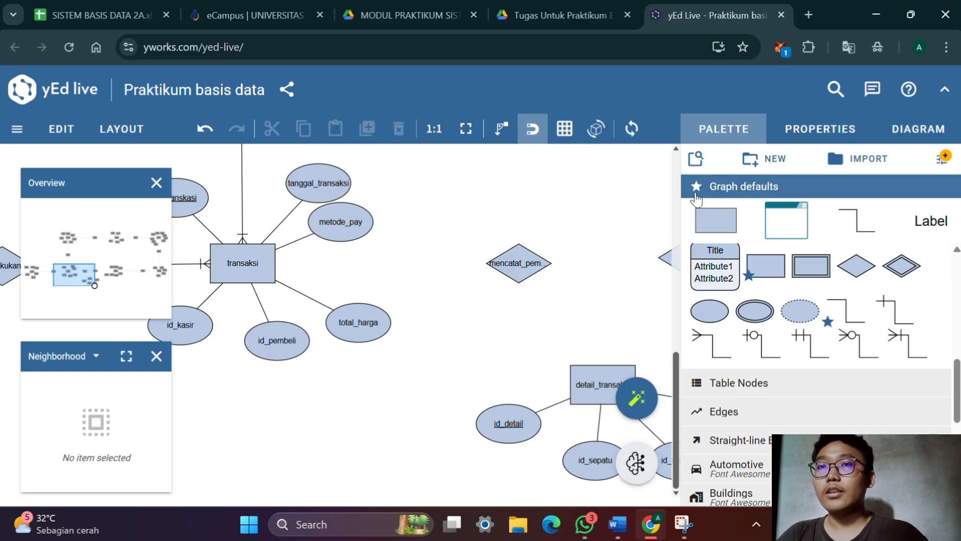
left_click(898, 340)
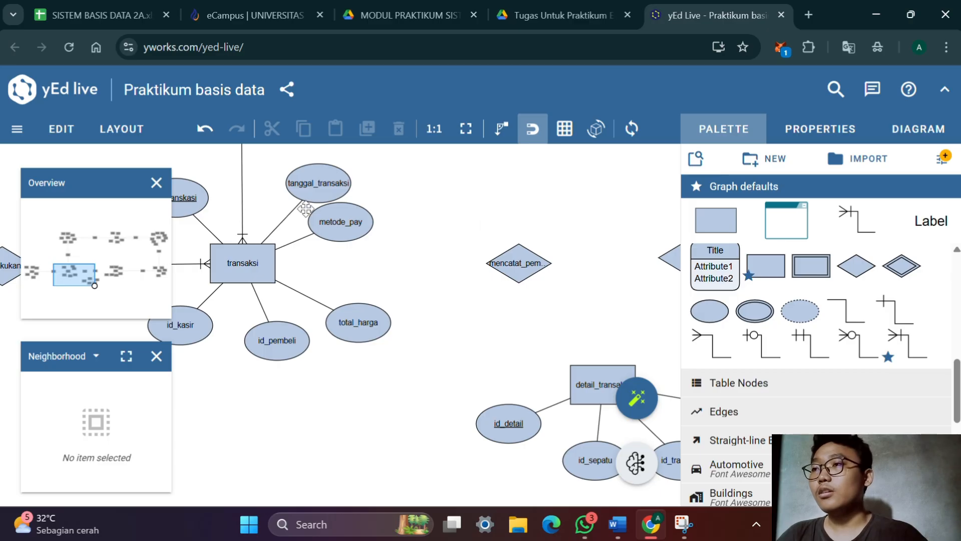
left_click(236, 253)
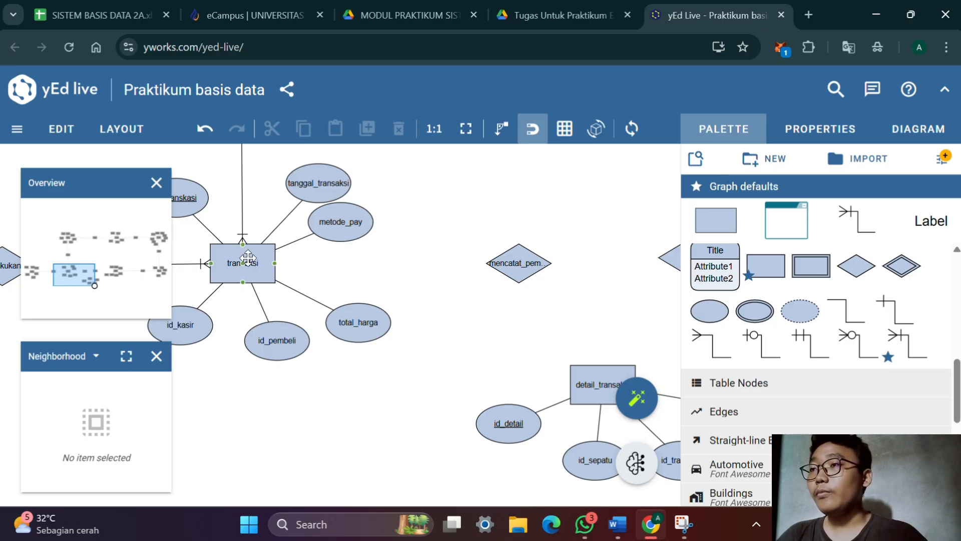
left_click_drag(246, 270, 283, 277)
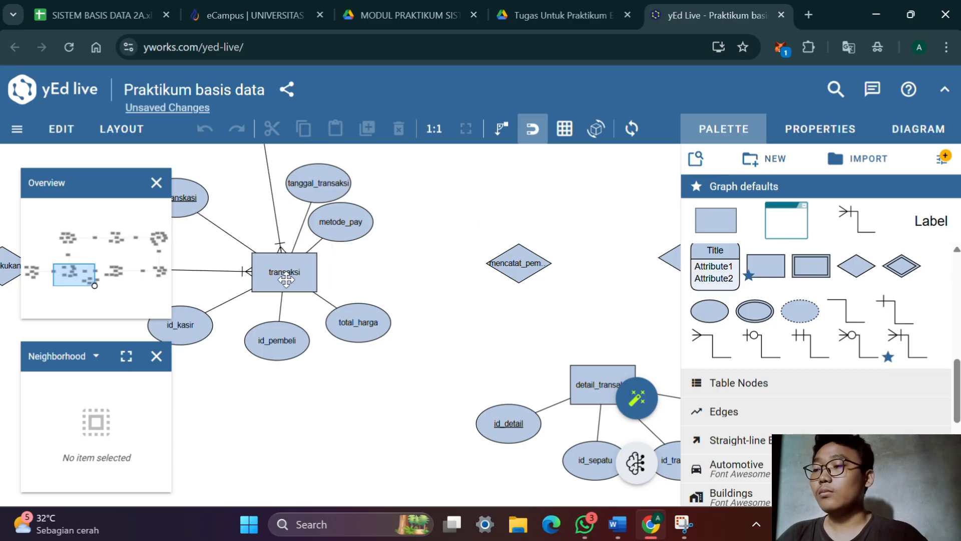
key("ctrl+z")
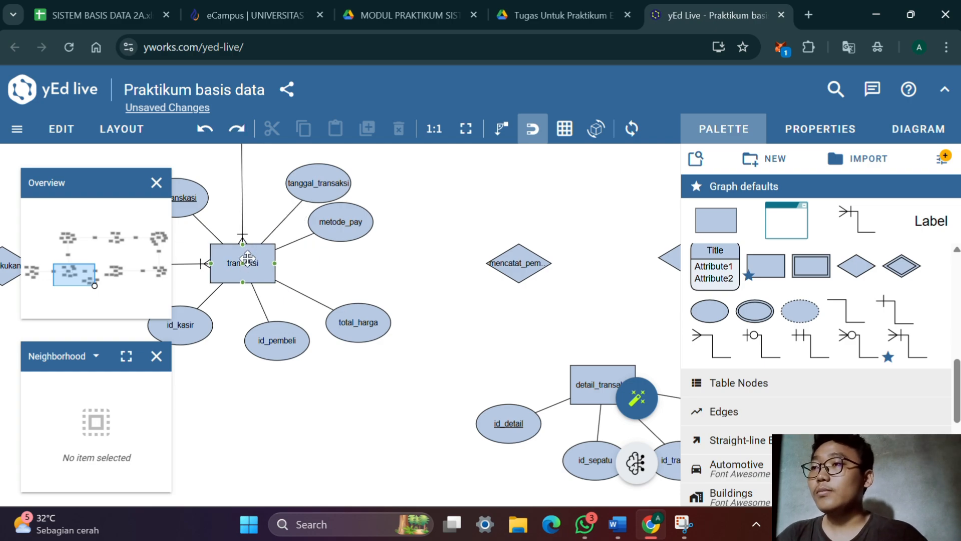
left_click_drag(246, 268, 515, 271)
left_click_drag(501, 327, 388, 334)
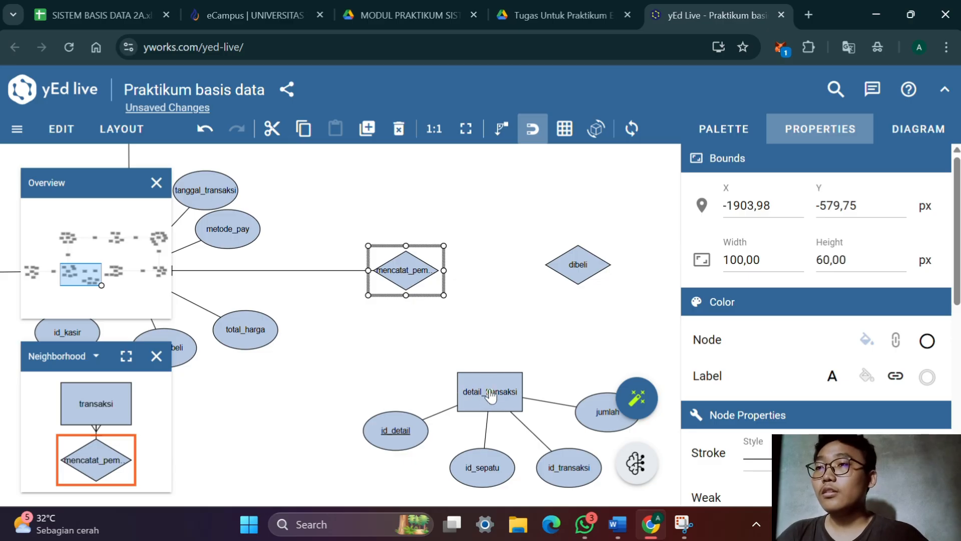
left_click_drag(491, 395, 411, 280)
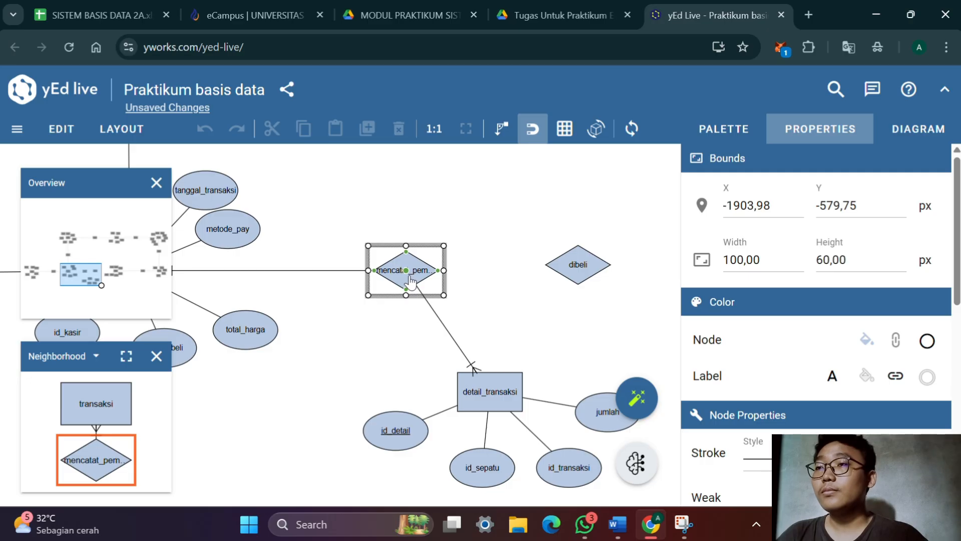
Connect the sepatu and detail_transaksi entities to the dibeli relationship with (1,N) edges
left_click_drag(504, 318, 308, 338)
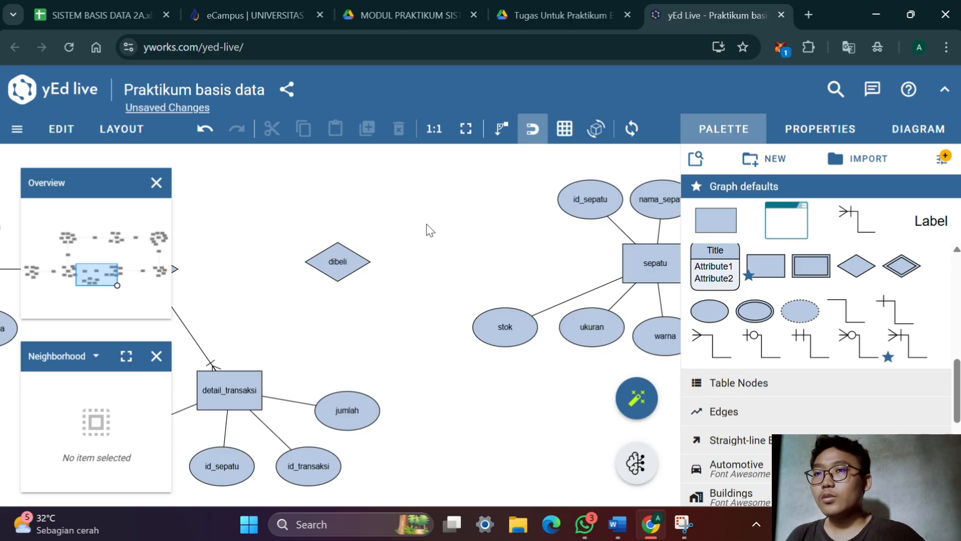
right_click(397, 284)
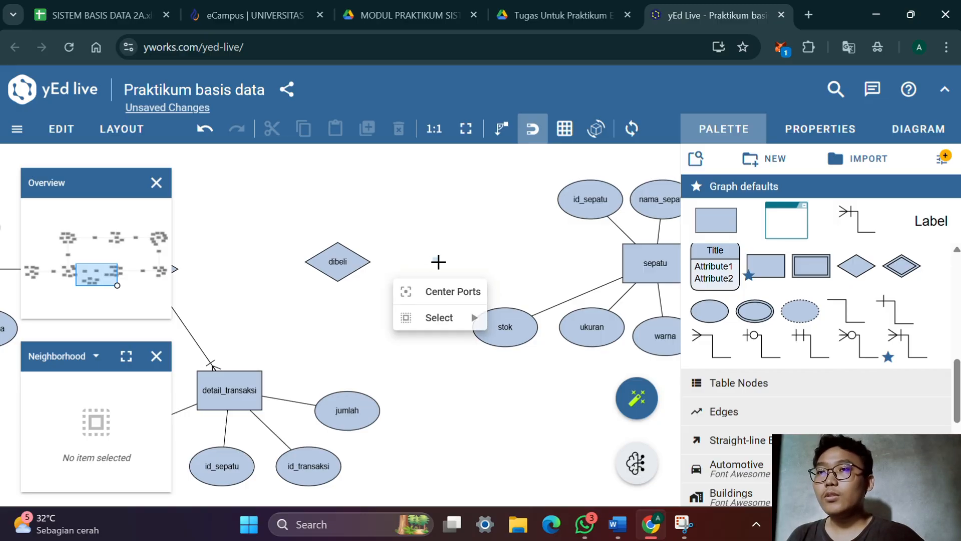
left_click(438, 261)
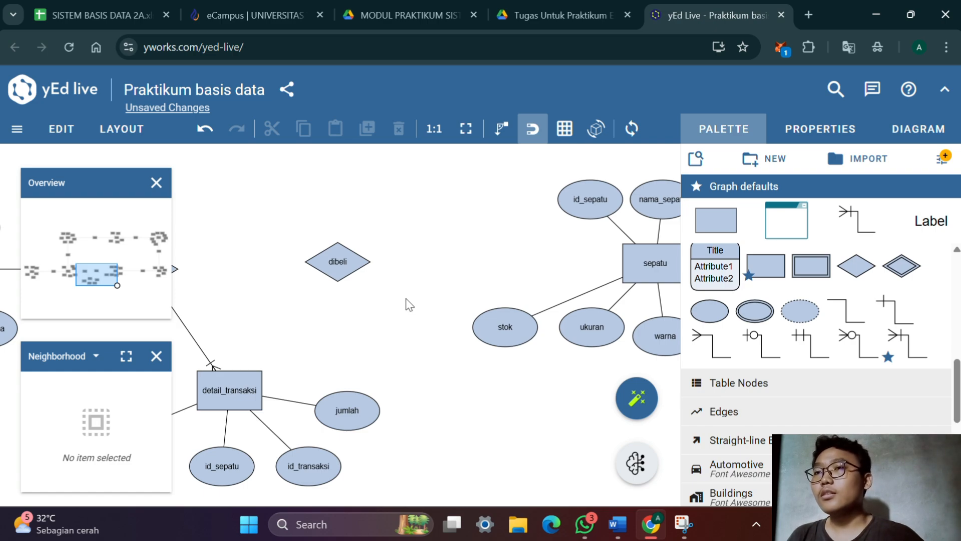
left_click_drag(410, 303, 449, 299)
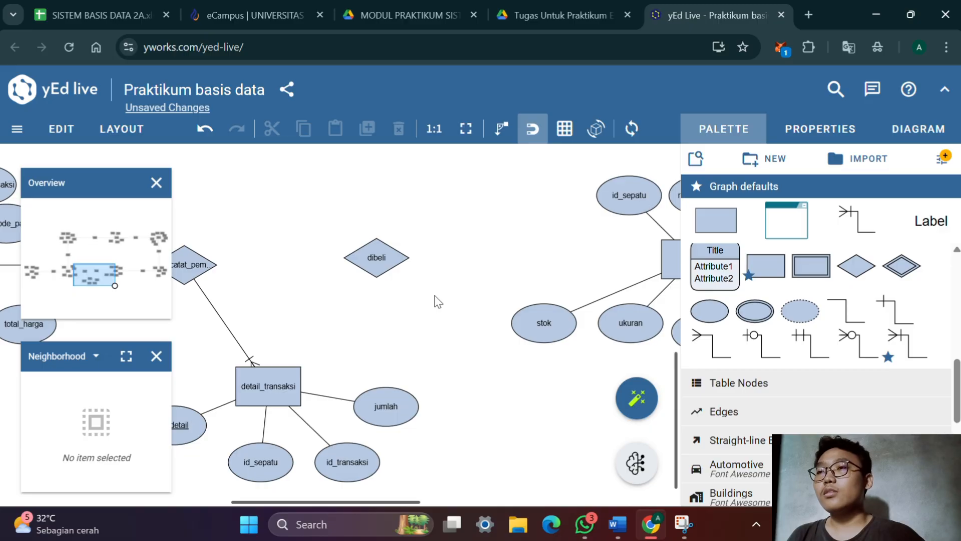
left_click_drag(492, 275, 469, 291)
left_click_drag(536, 327, 451, 343)
left_click_drag(596, 318, 281, 309)
left_click_drag(251, 368, 363, 306)
left_click_drag(280, 382, 401, 248)
left_click(399, 245)
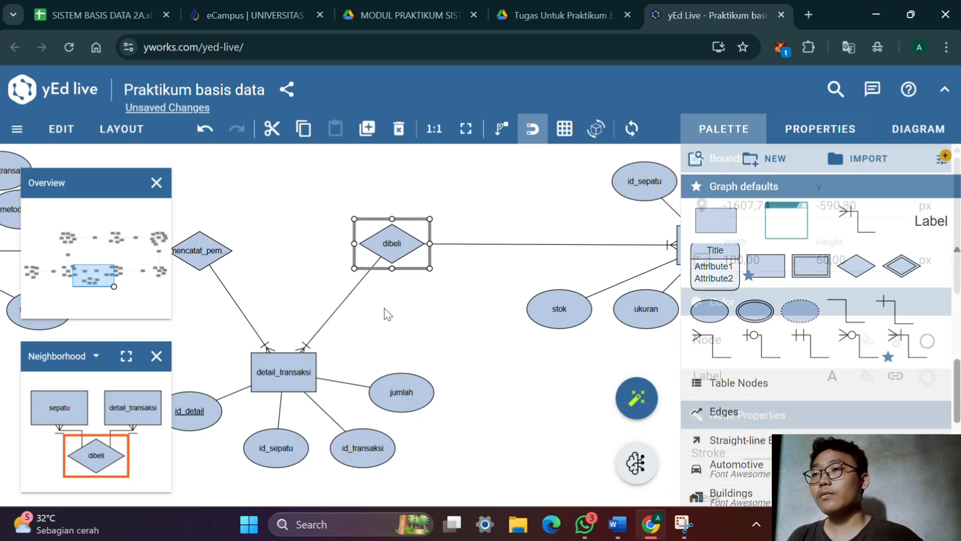
Examine the menghasilkan relationship between sepatu and produksi and the free space around it
left_click_drag(568, 284, 335, 337)
left_click_drag(604, 237, 457, 285)
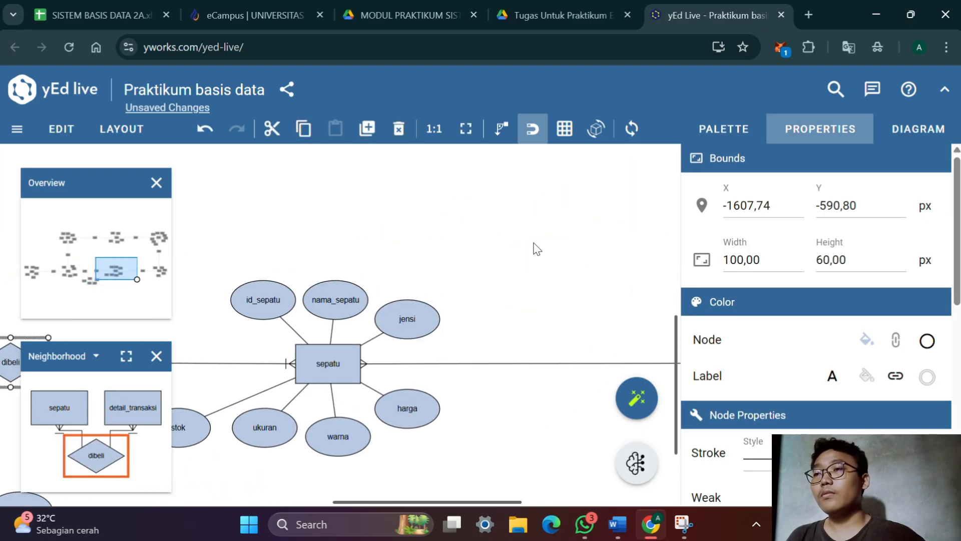
left_click_drag(534, 247, 378, 217)
left_click_drag(503, 220, 373, 243)
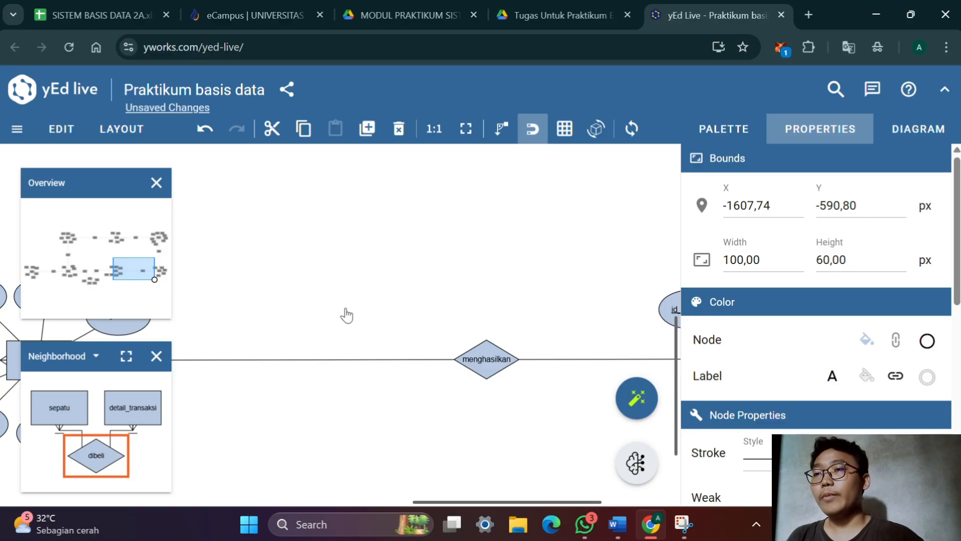
left_click_drag(346, 316, 395, 328)
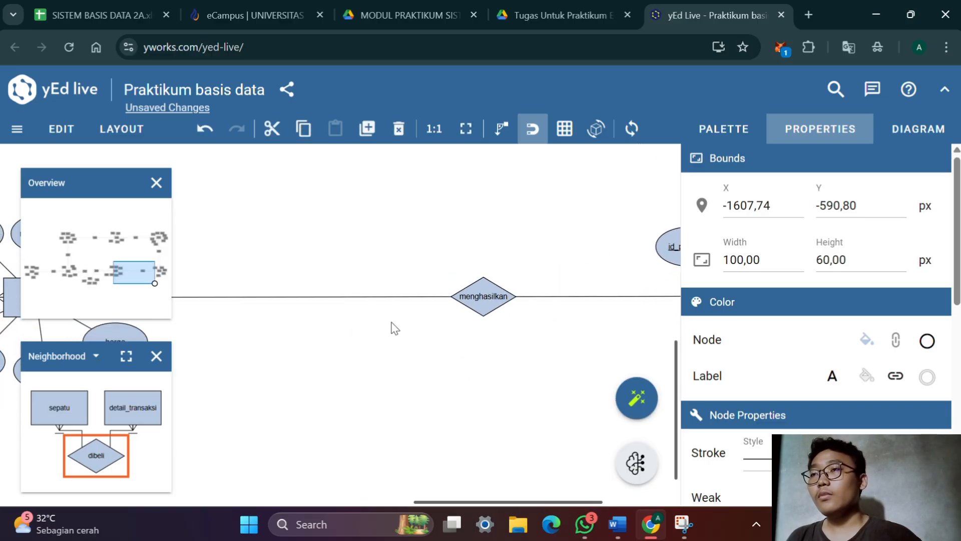
scroll(378, 304, "down", 3)
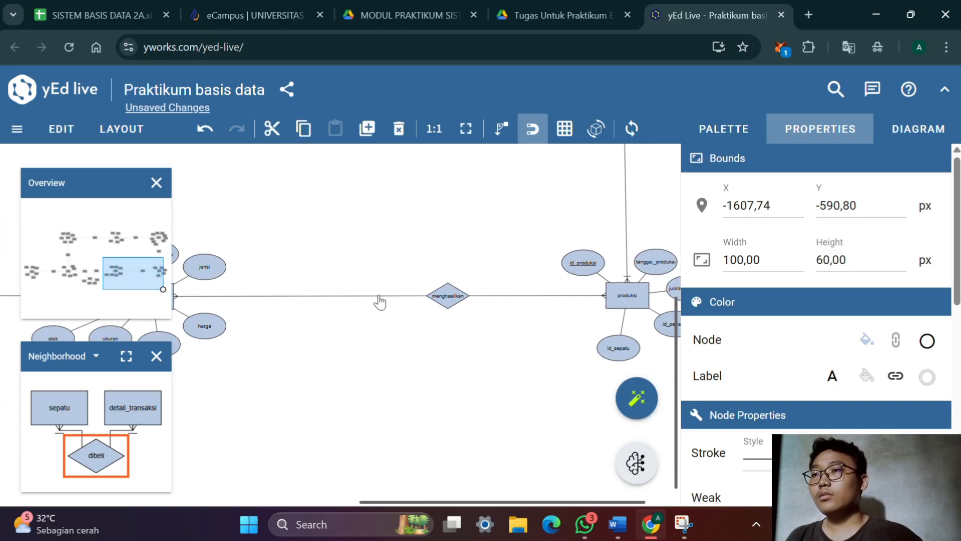
left_click_drag(377, 223, 438, 272)
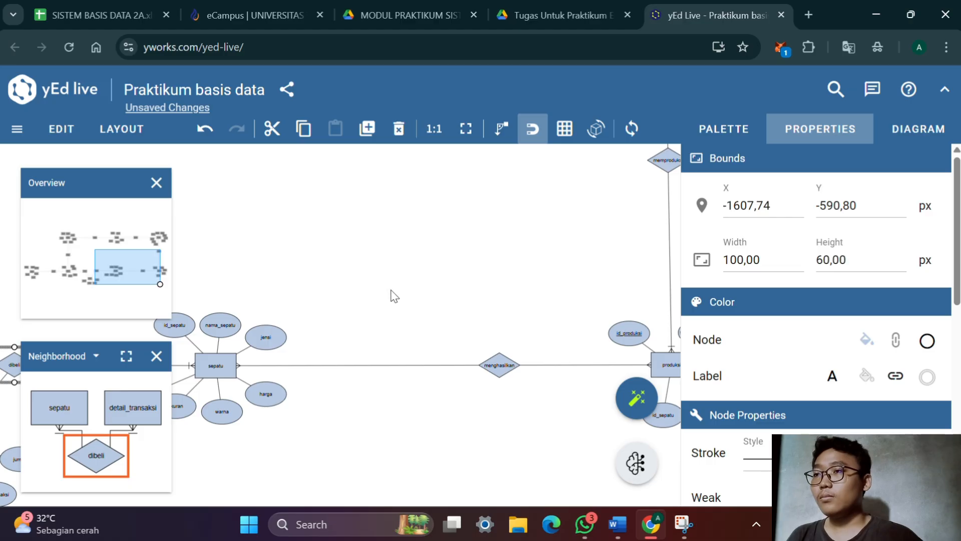
left_click_drag(365, 322, 360, 259)
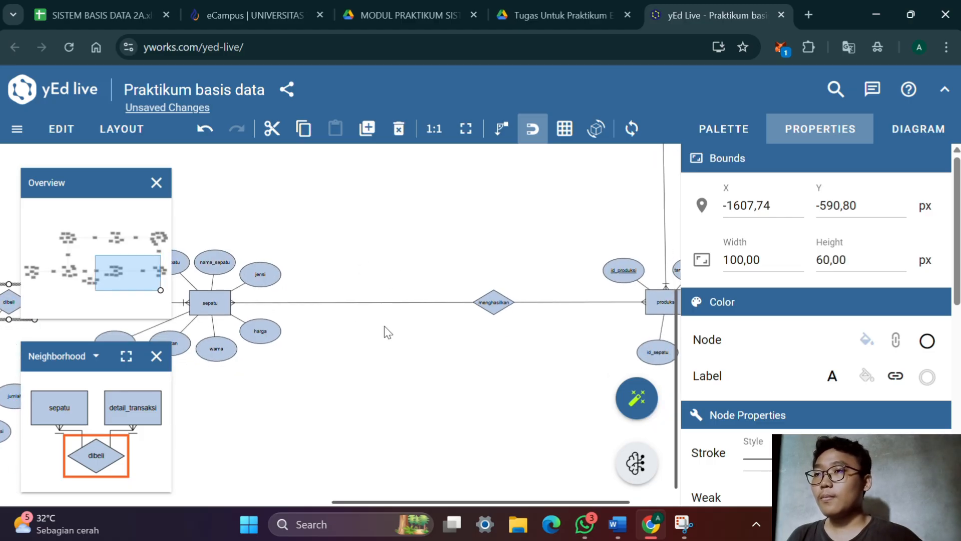
left_click_drag(386, 357, 359, 345)
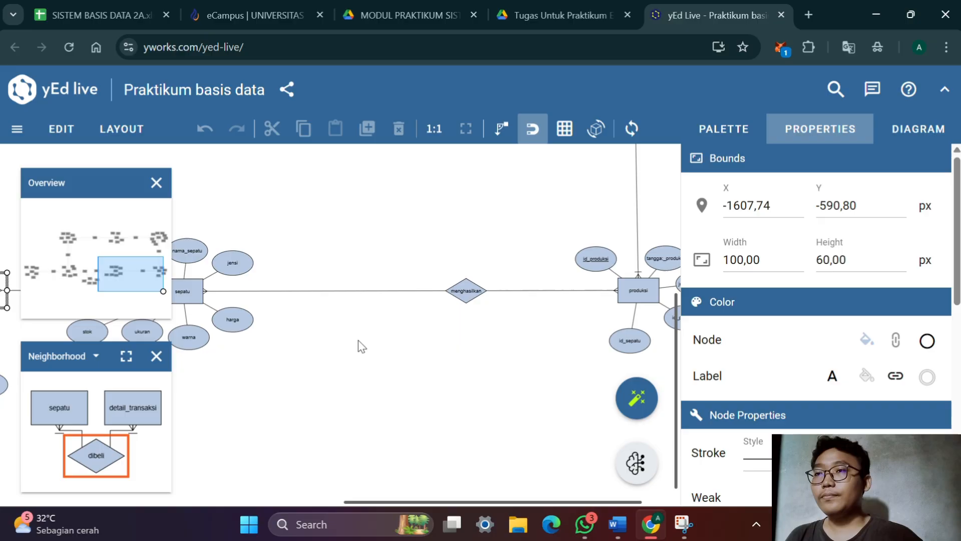
Add a new entity rectangle below the menghasilkan relationship and label it detail_produksi
left_click(748, 137)
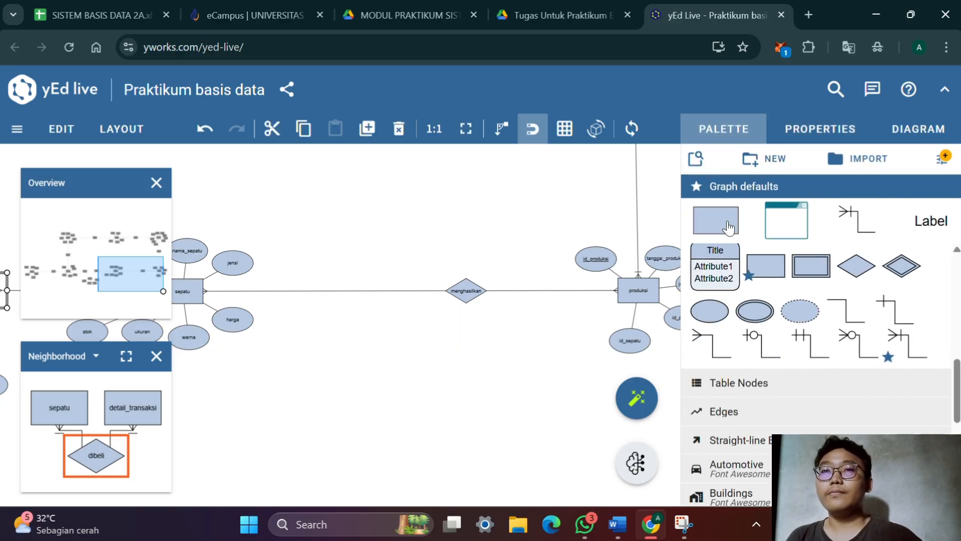
left_click_drag(726, 223, 447, 366)
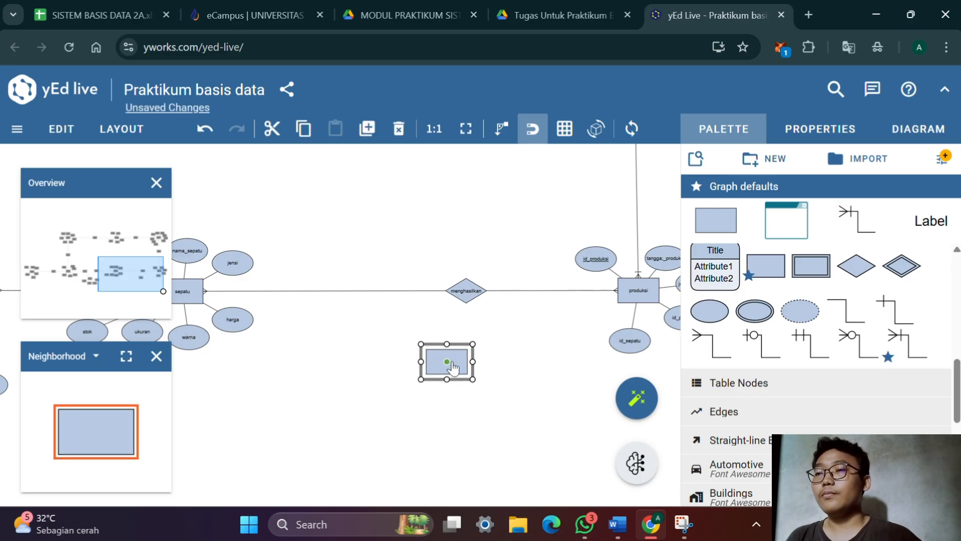
double_click(451, 367)
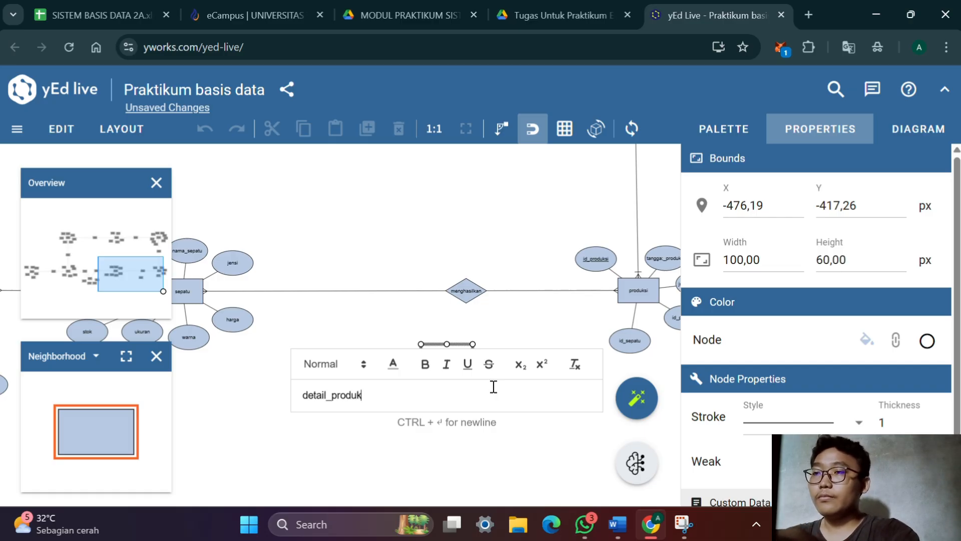
key("Return")
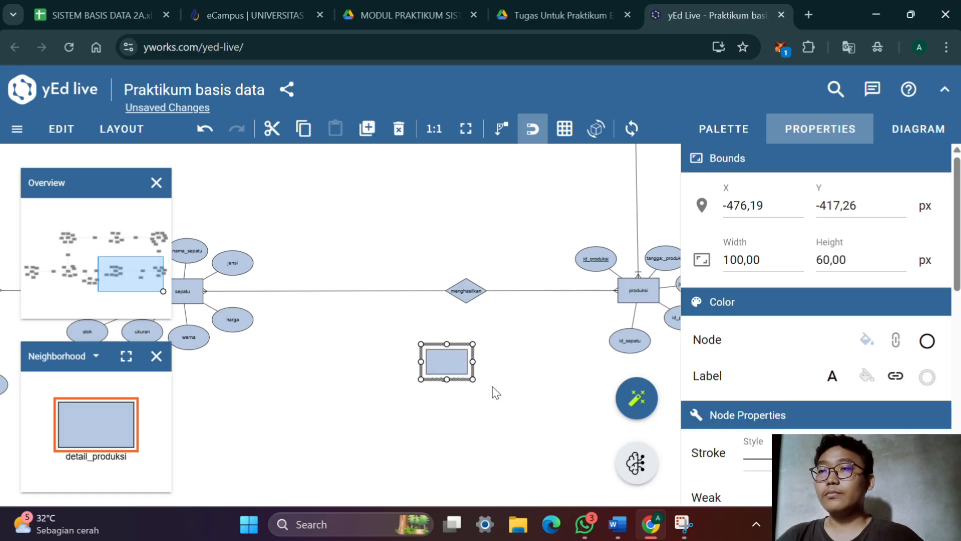
scroll(439, 359, "down", 1)
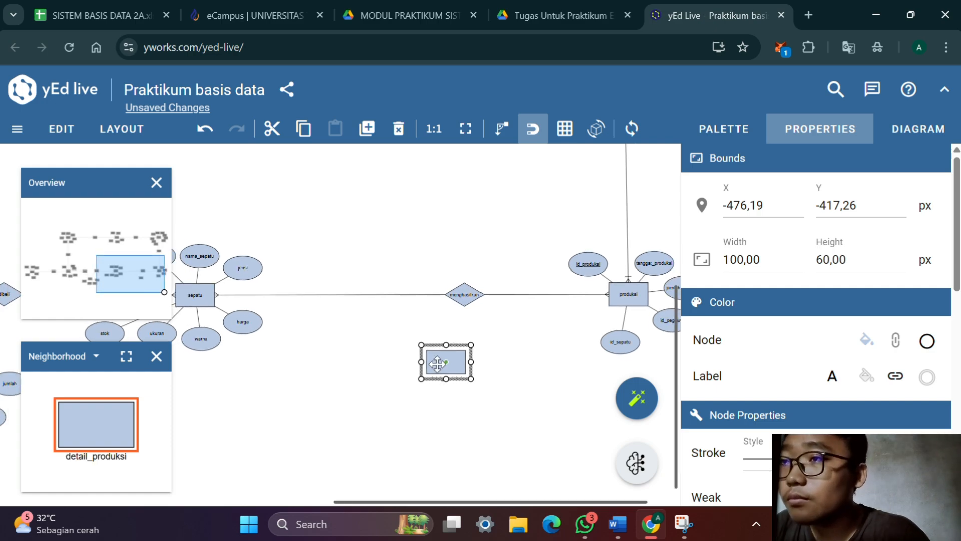
scroll(440, 334, "up", 1)
scroll(441, 335, "up", 2)
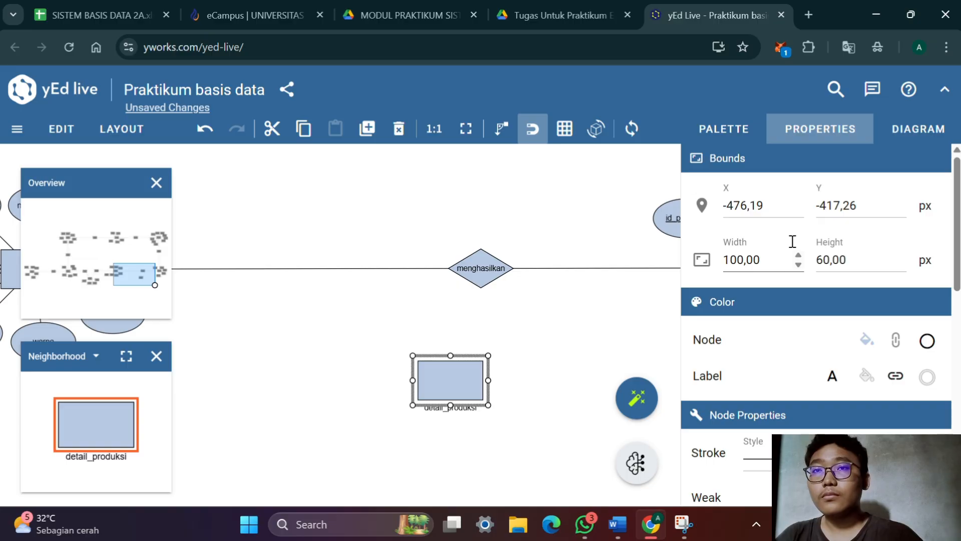
Set the label placement of the detail_produksi entity to Stretch Center
scroll(793, 246, "down", 10)
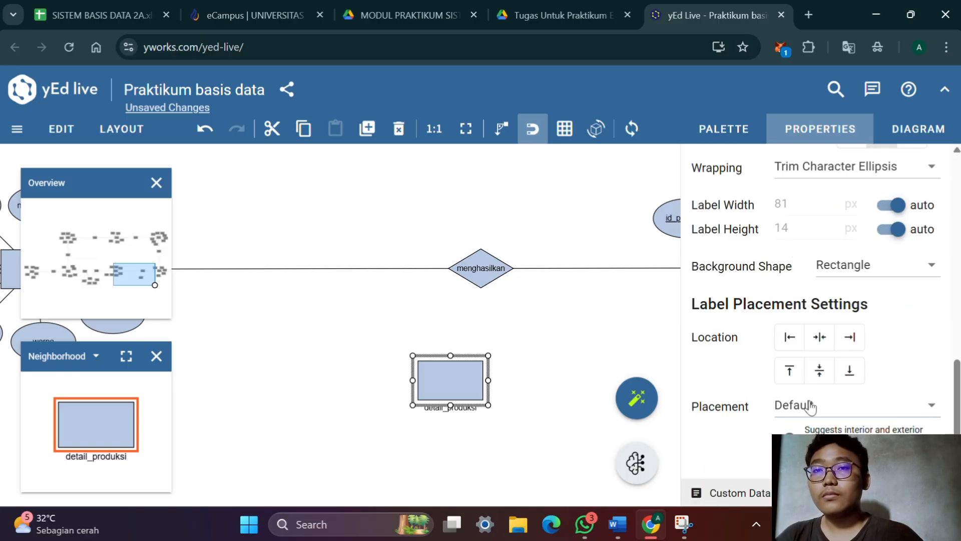
left_click(811, 406)
left_click(798, 228)
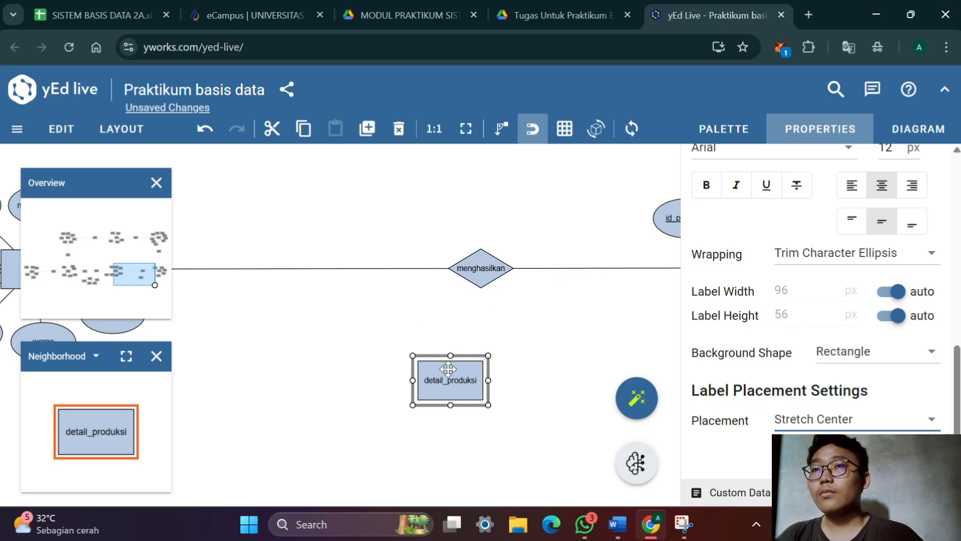
Add an attribute ellipse to the lower left of detail_produksi and label it id_detail with underlined text
left_click(726, 134)
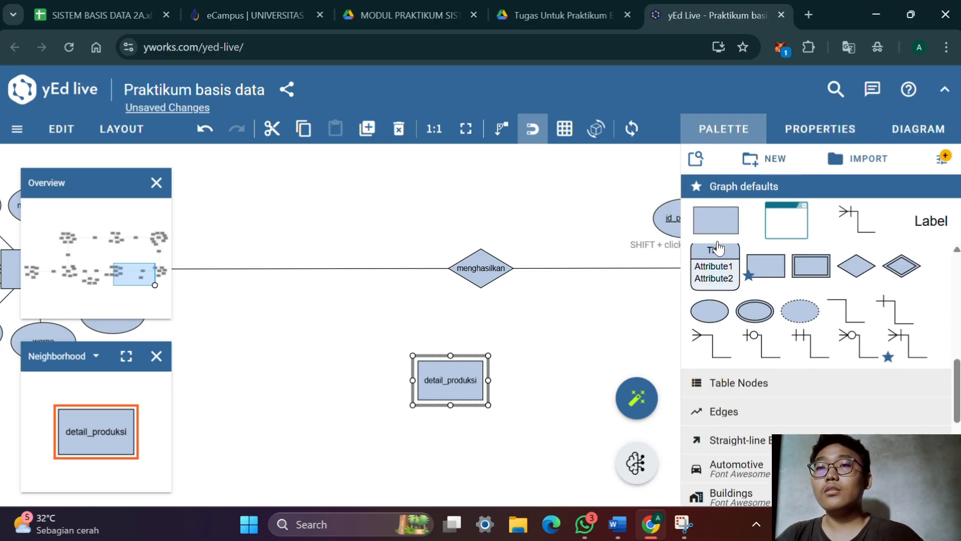
left_click_drag(724, 315, 676, 343)
left_click_drag(444, 398, 329, 440)
double_click(329, 440)
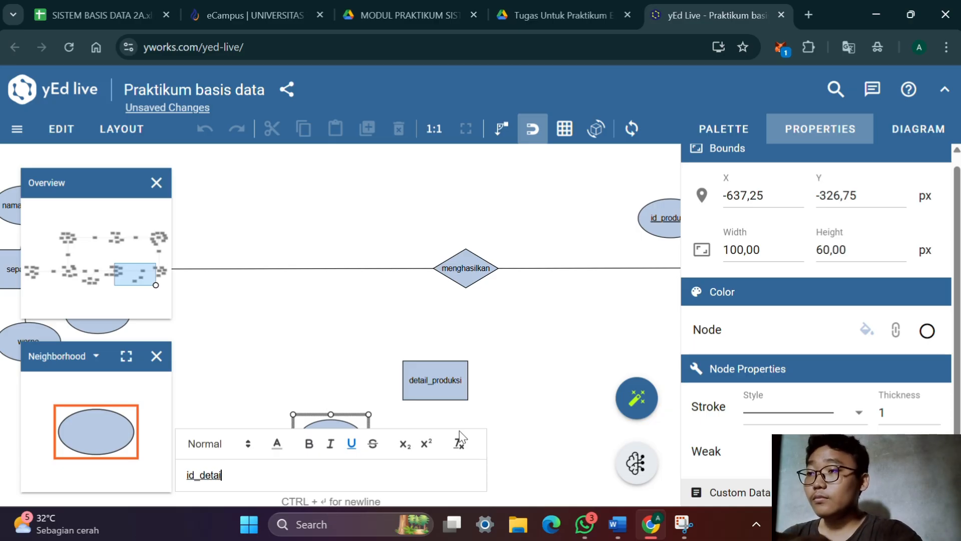
key("Return")
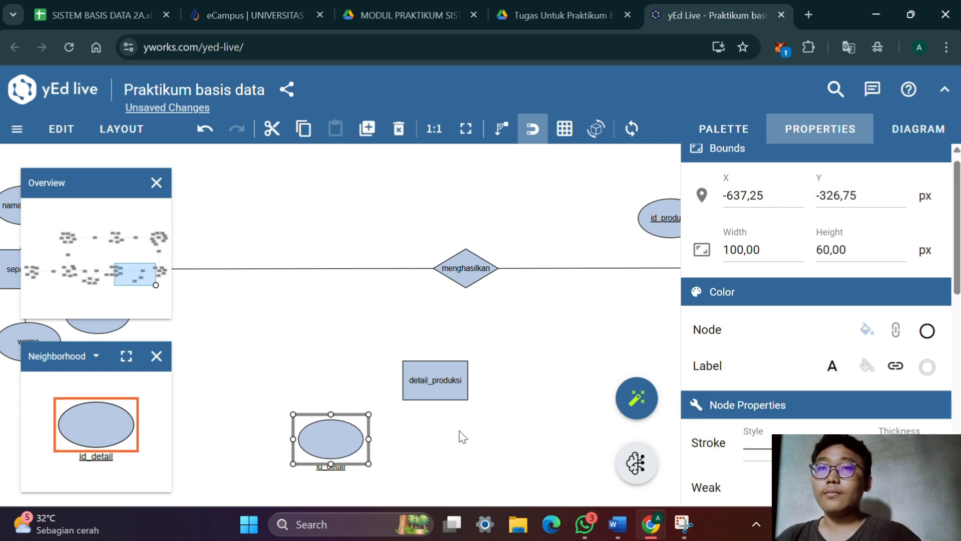
Set the label placement of the id_detail attribute to Stretch Center
scroll(843, 273, "down", 5)
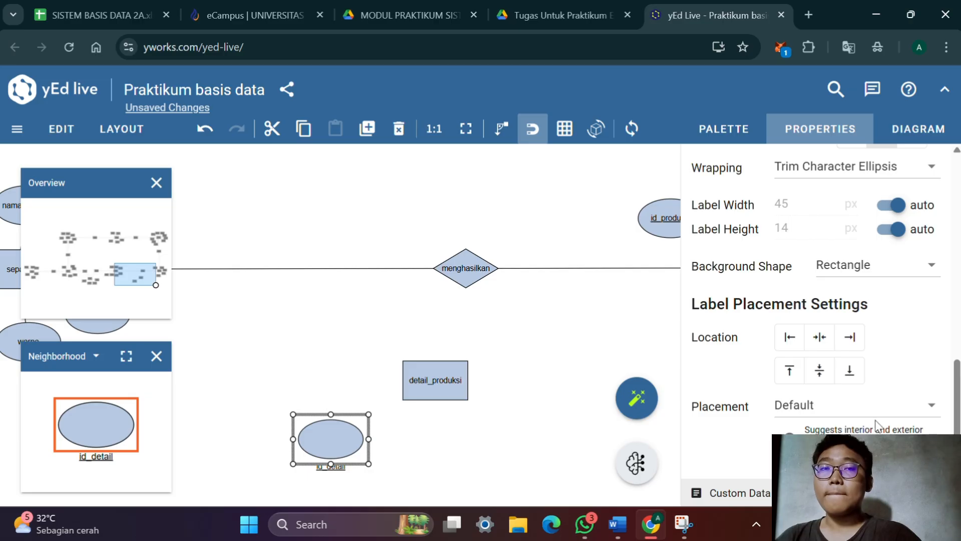
left_click(879, 418)
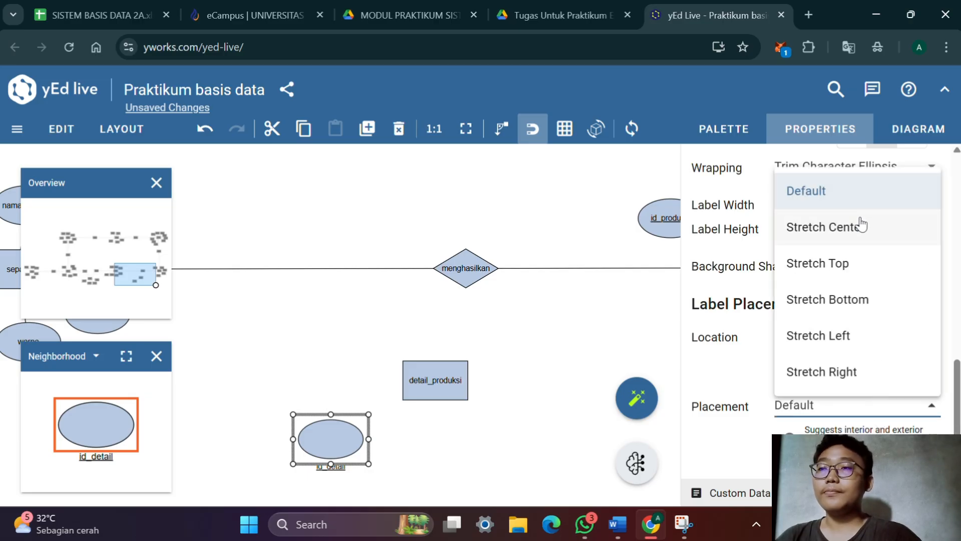
left_click(828, 226)
Add an attribute ellipse directly below detail_produksi, label it id_produksi and move the label to the centre of the ellipse
scroll(570, 278, "up", 1)
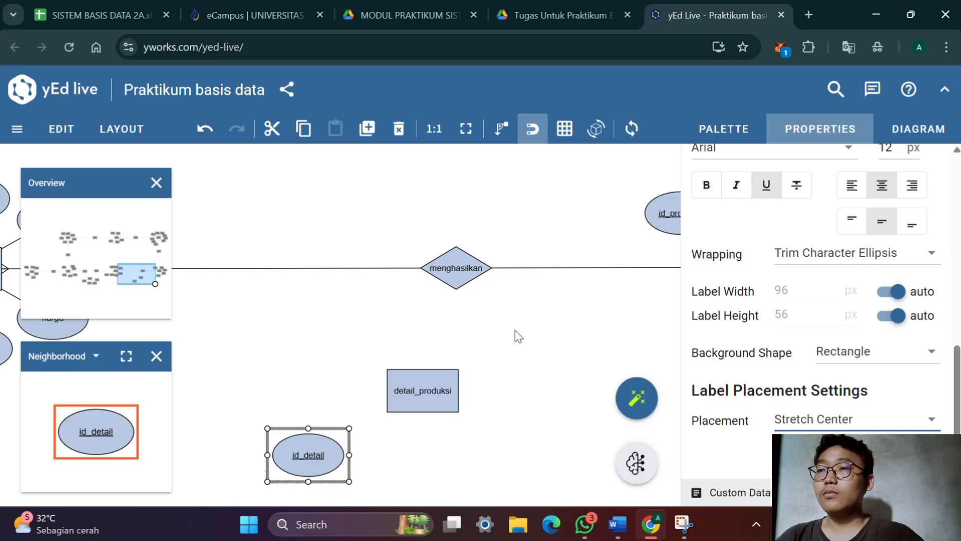
scroll(497, 307, "up", 1)
left_click_drag(496, 307, 526, 232)
left_click_drag(588, 230, 573, 260)
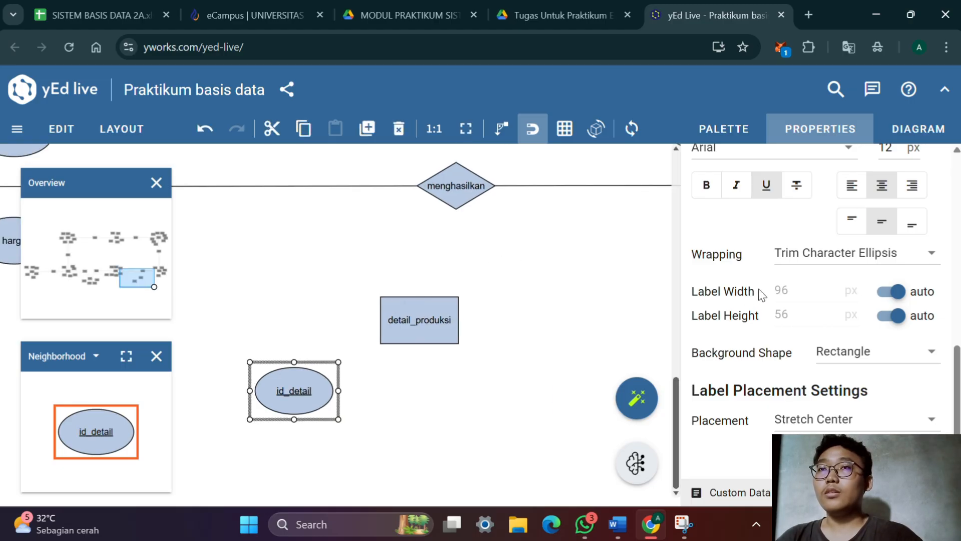
left_click(717, 138)
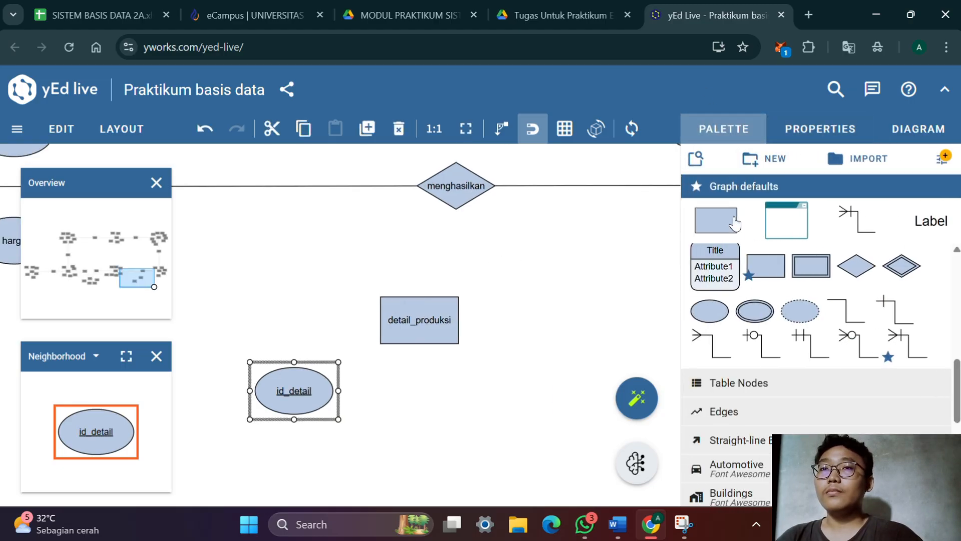
left_click_drag(726, 315, 433, 395)
double_click(434, 394)
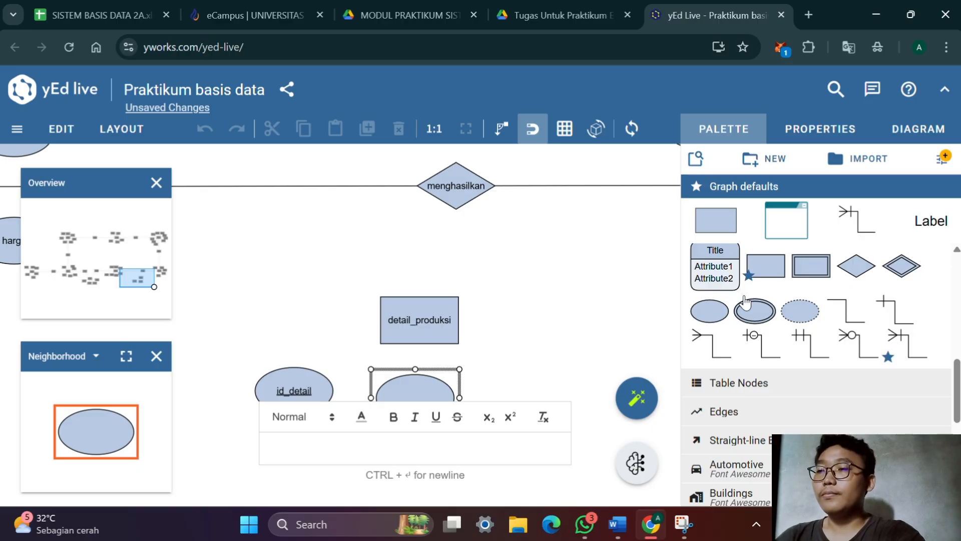
type("id")
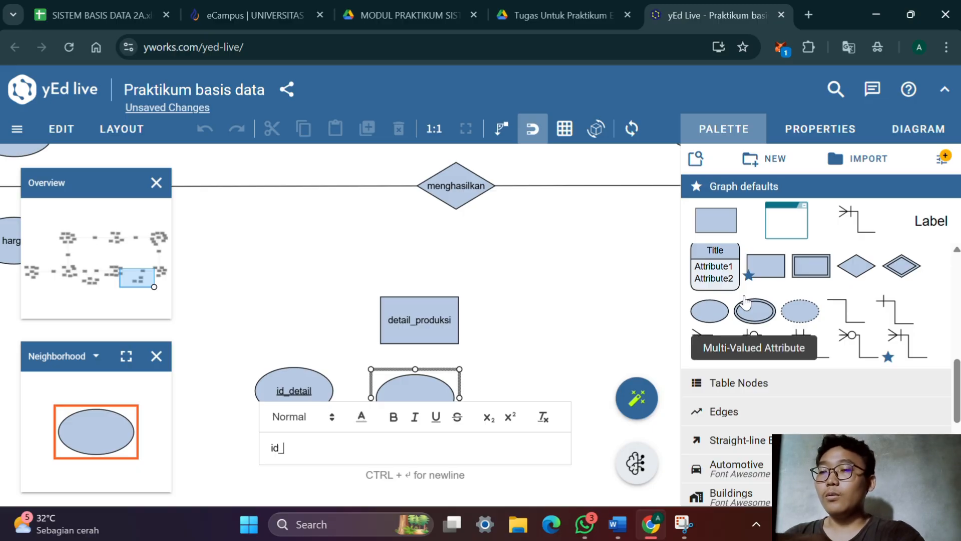
type("_produ")
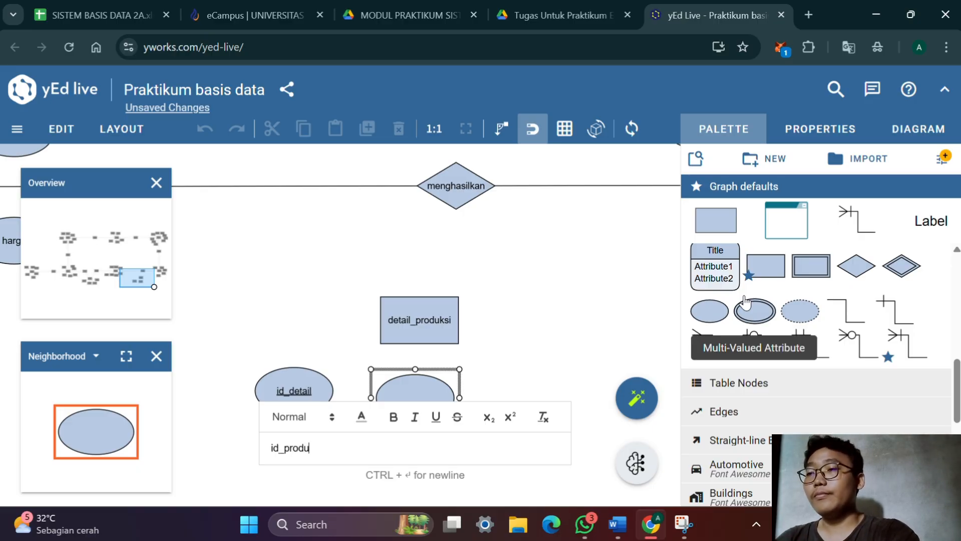
type("ksi")
key("Return")
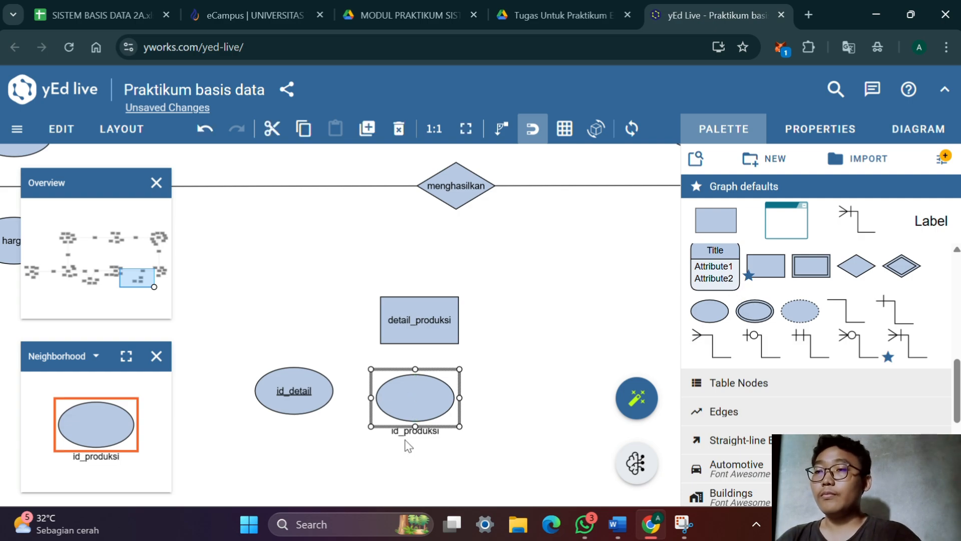
left_click_drag(408, 434, 415, 398)
Duplicate the id_produksi attribute, rename the copy id_sepatu and place it to the right of id_produksi
key("ctrl+d")
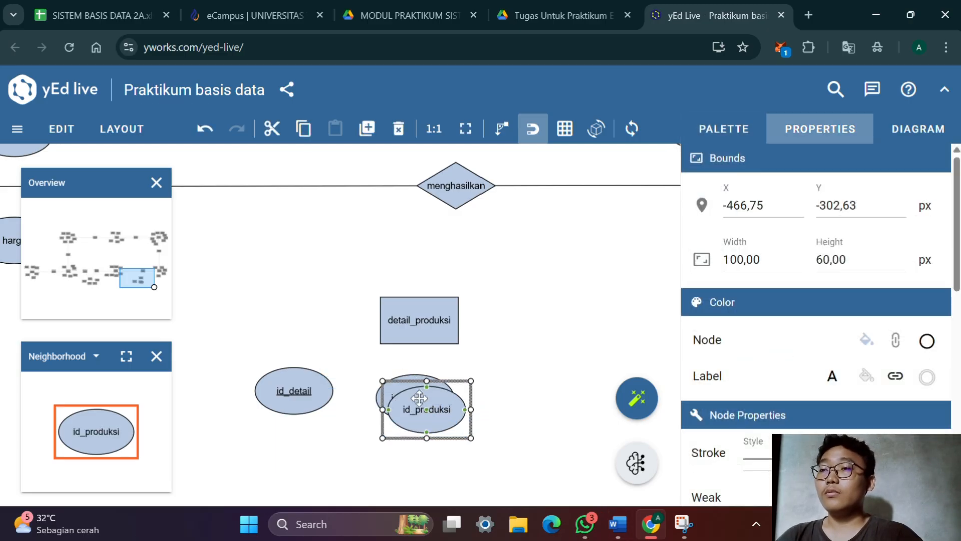
double_click(425, 420)
left_click(524, 393)
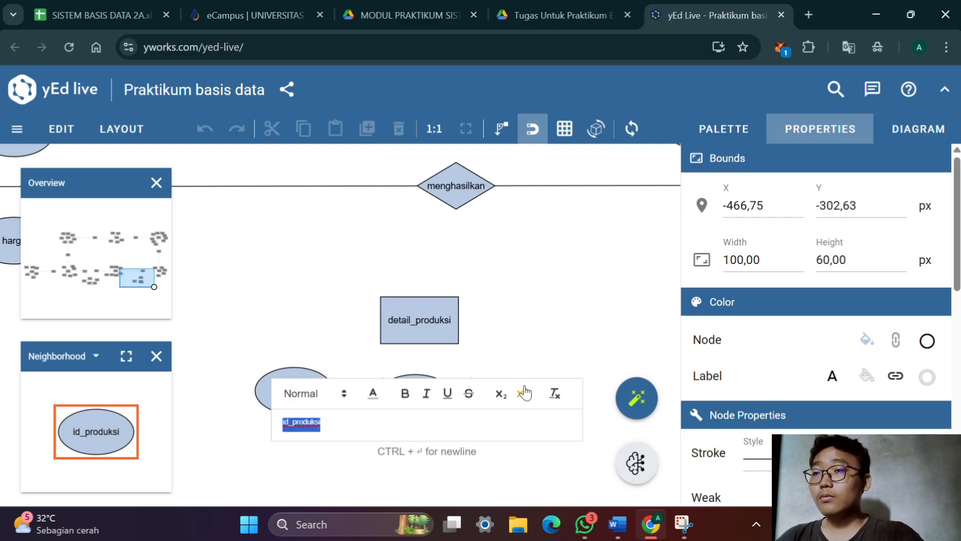
key("ctrl+z")
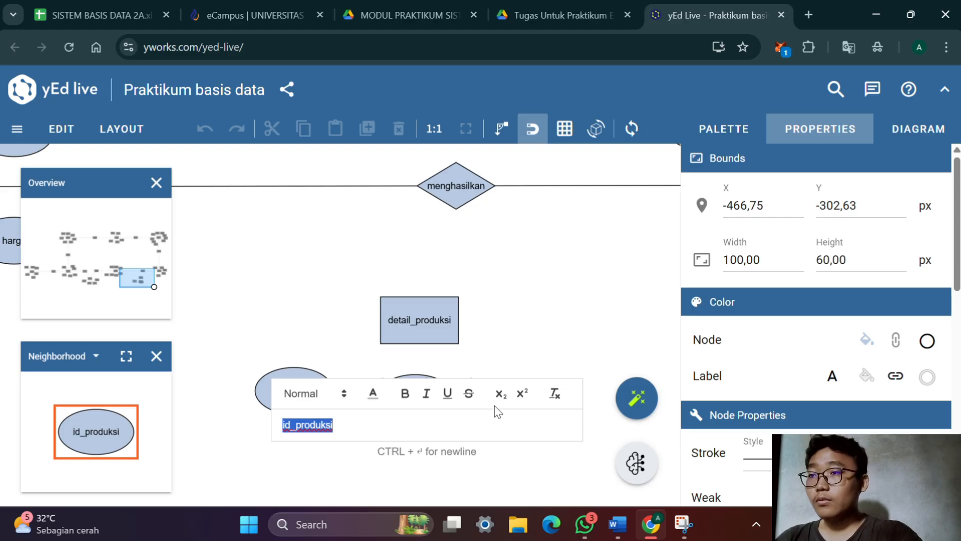
left_click(411, 438)
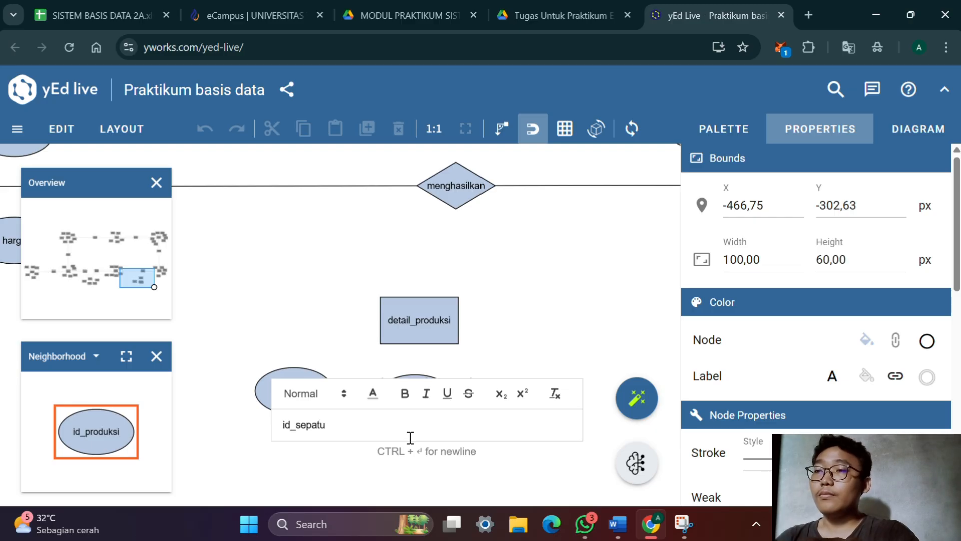
key("Return")
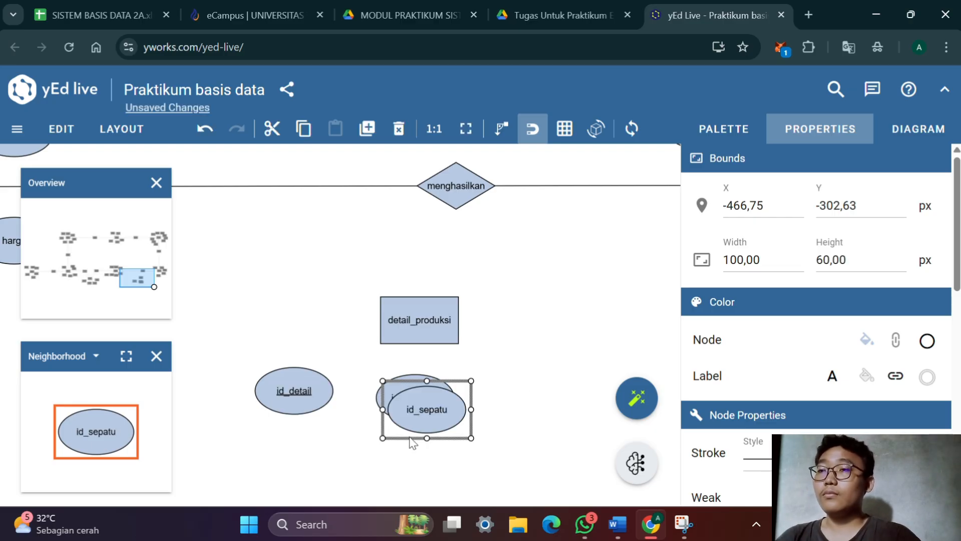
left_click_drag(454, 413, 540, 408)
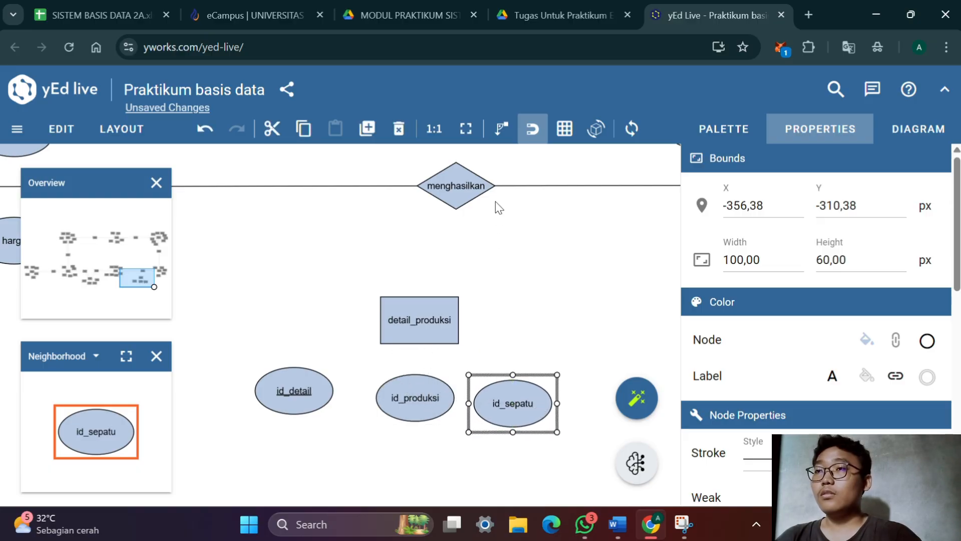
Examine the sepatu attributes in the diagram and the shoe factory case in Tugas Untuk Praktikum ERD.pdf
left_click_drag(378, 211, 501, 252)
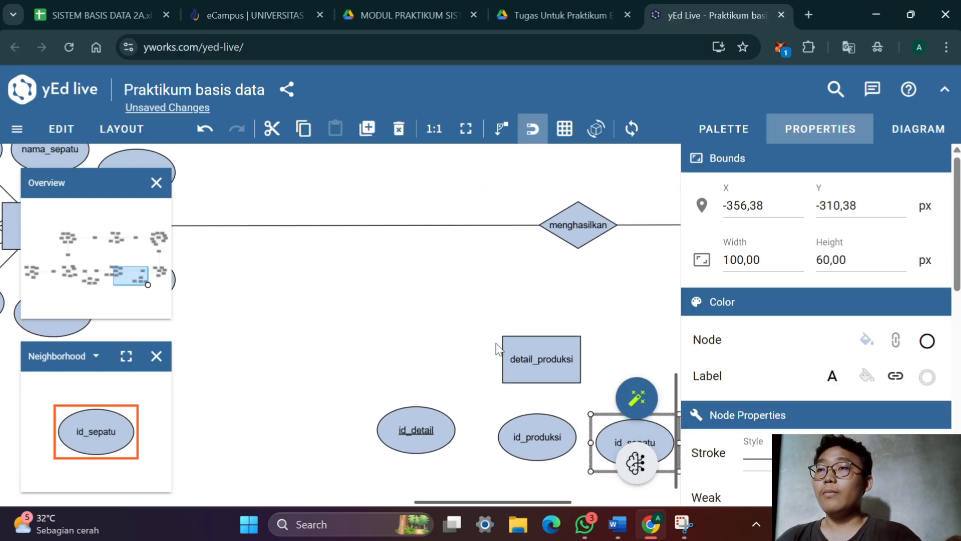
left_click_drag(397, 317, 423, 369)
left_click(561, 15)
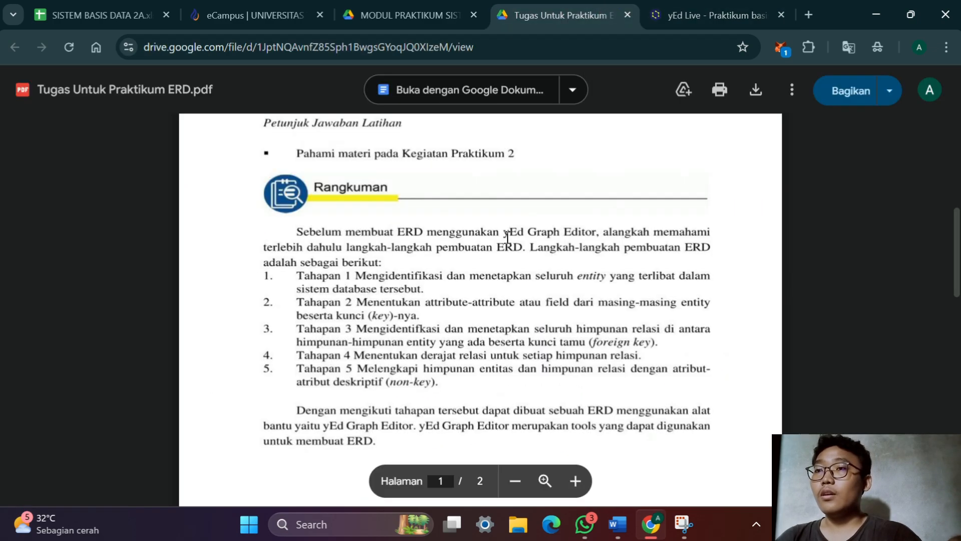
scroll(479, 396, "down", 1)
scroll(485, 317, "up", 8)
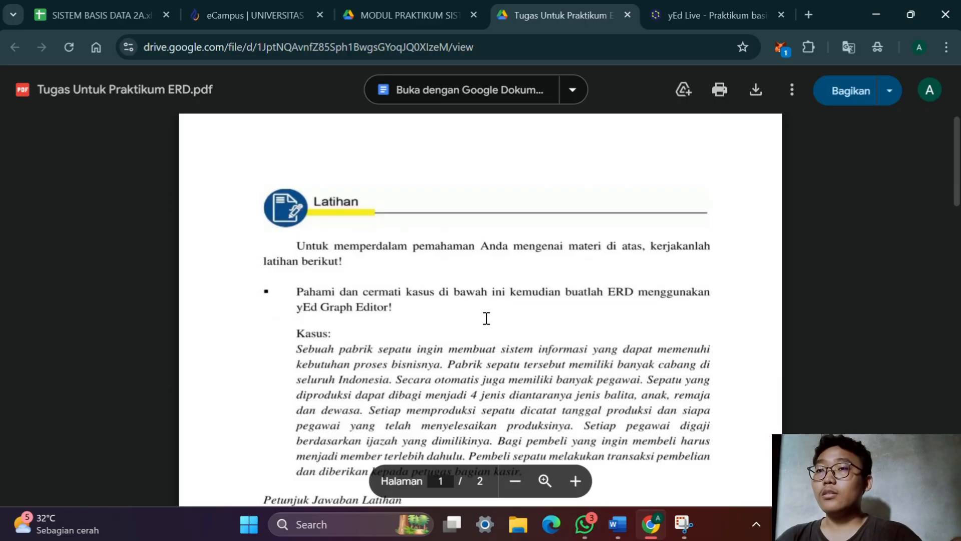
scroll(487, 318, "down", 2)
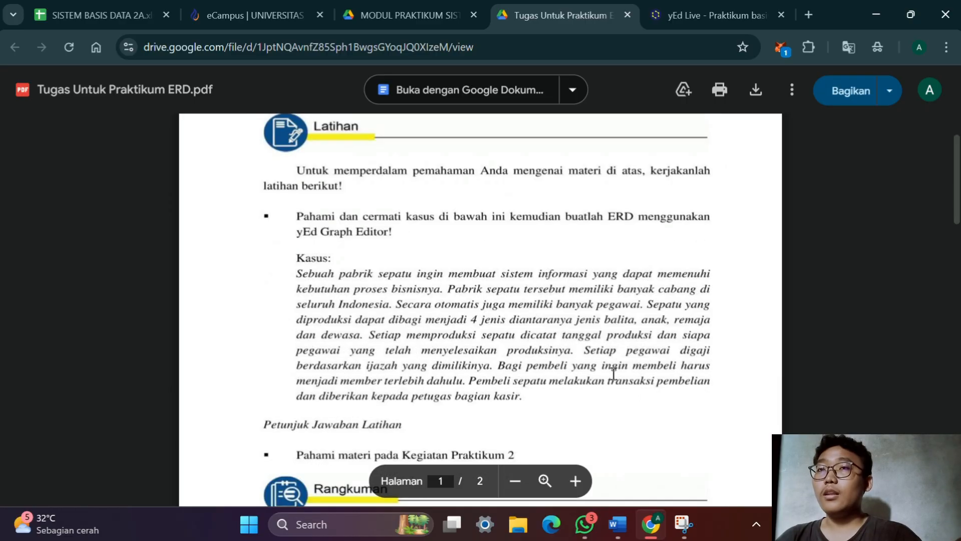
Switch back to yEd Live, duplicate the id_sepatu attribute and rename the copy nama_jenis
left_click(691, 9)
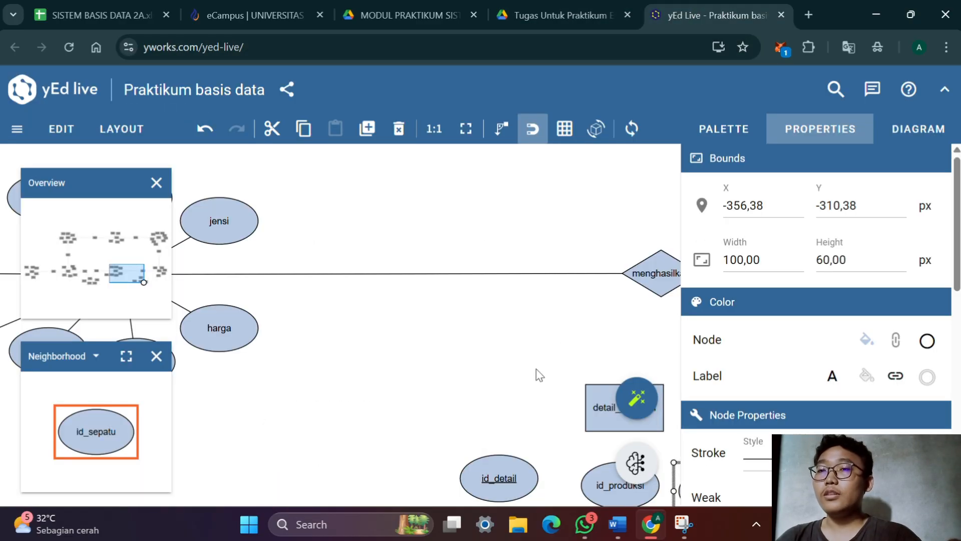
left_click_drag(506, 359, 422, 170)
left_click_drag(453, 267, 395, 292)
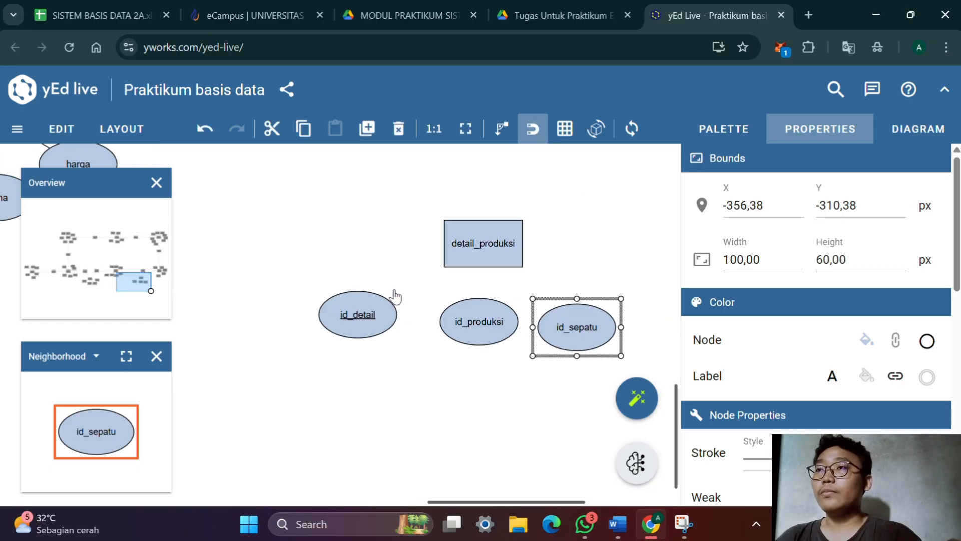
left_click_drag(390, 207, 382, 228)
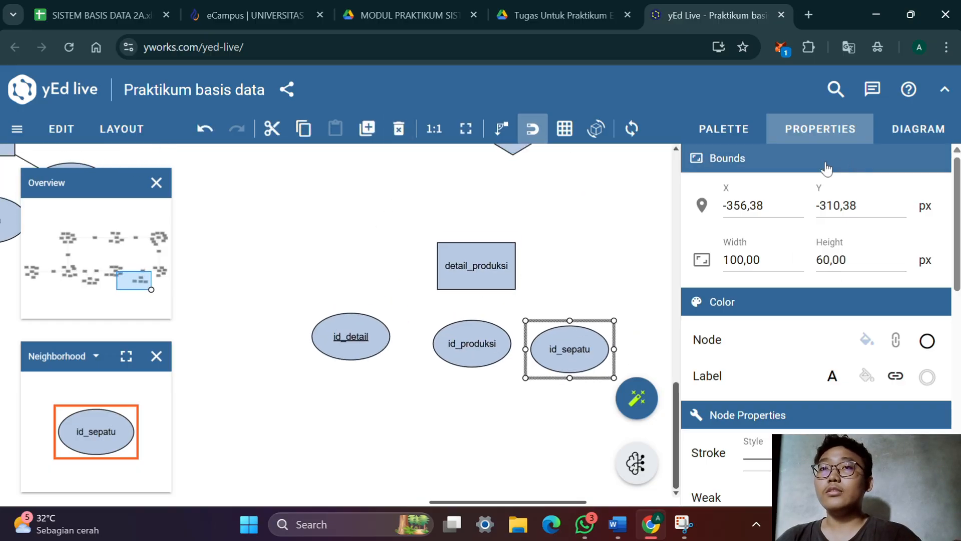
left_click(724, 129)
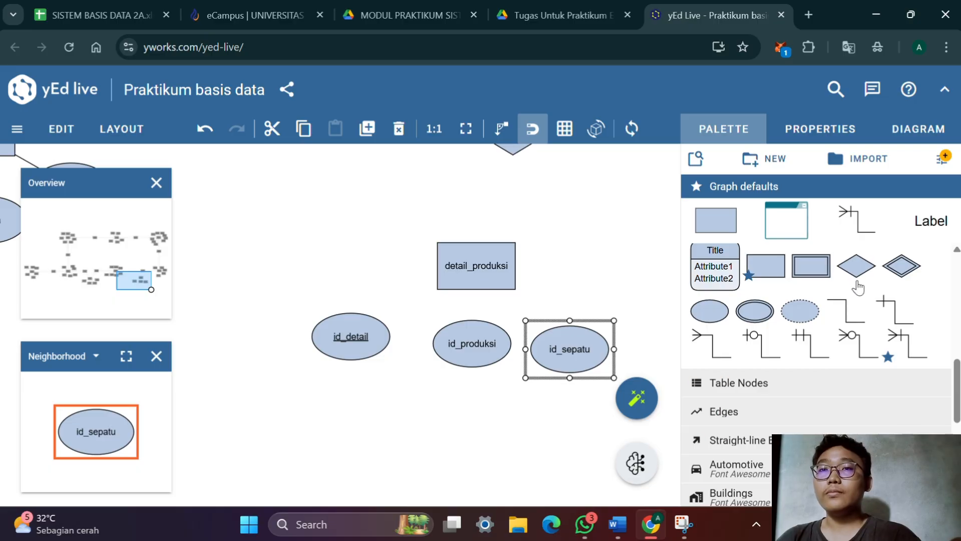
key("ctrl+d")
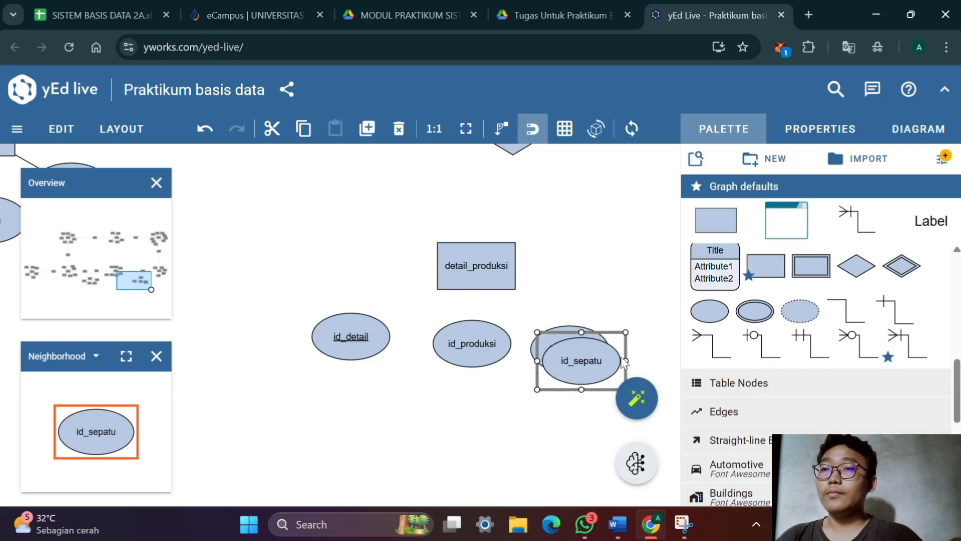
double_click(586, 358)
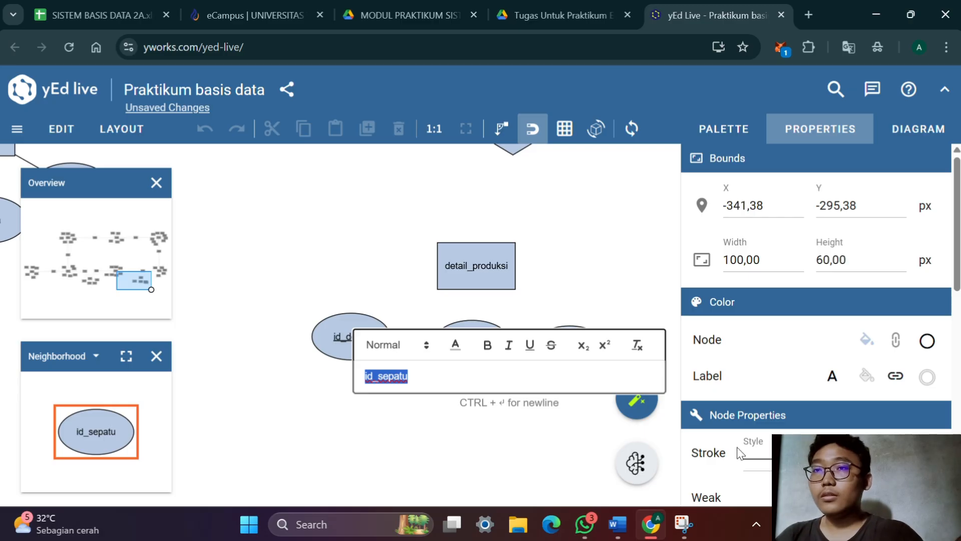
left_click(557, 264)
double_click(591, 365)
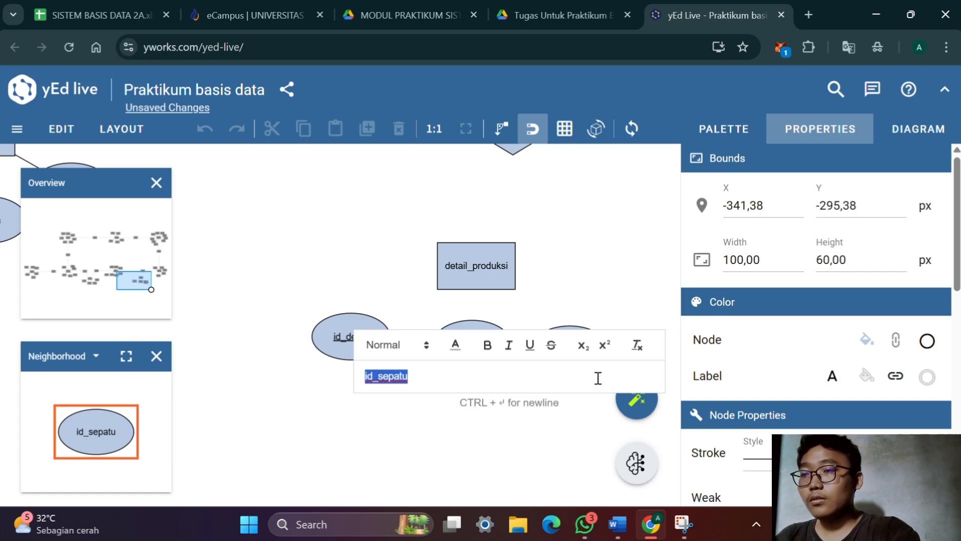
type("nama")
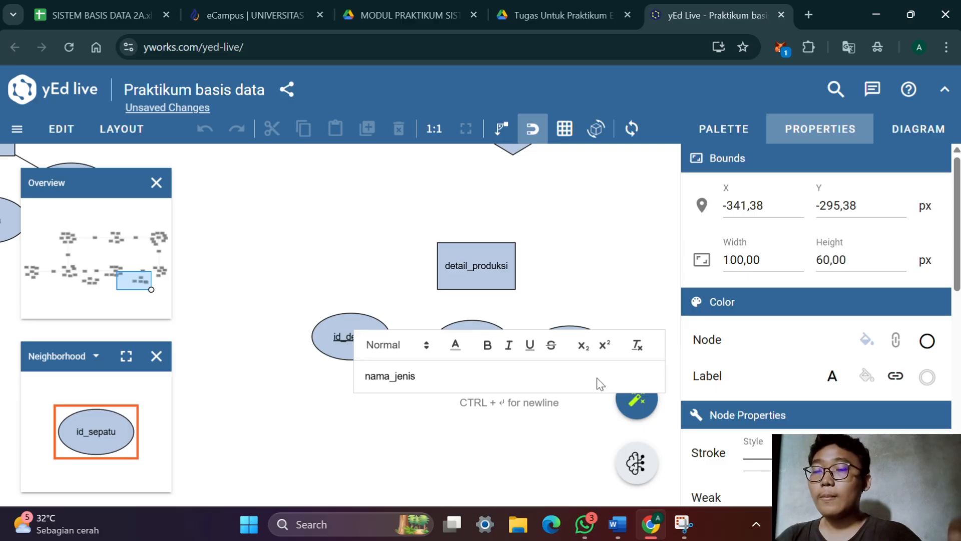
type("_jenis")
key("Return")
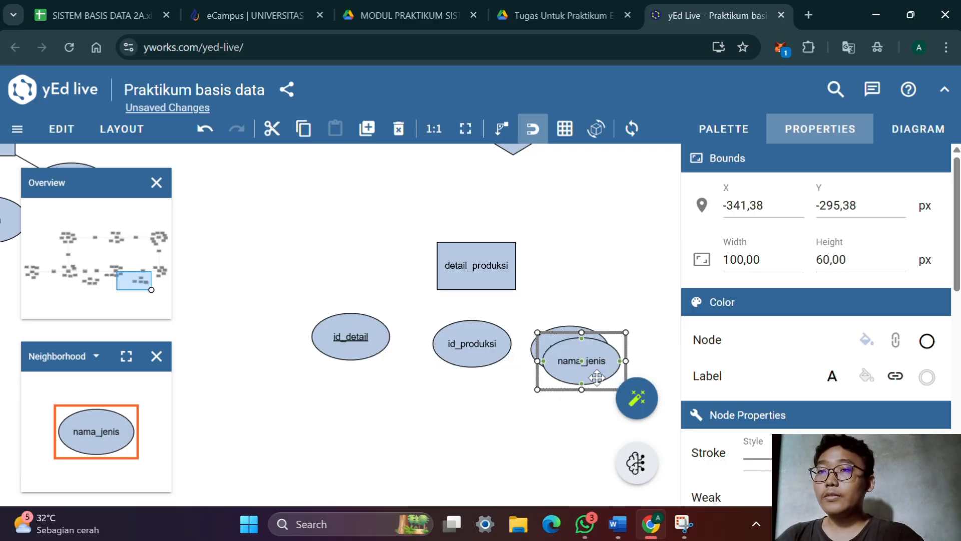
Try moving the nama_jenis attribute to the right of id_sepatu, and undo the move
left_click_drag(598, 376, 671, 359)
scroll(671, 358, "up", 10)
scroll(671, 358, "down", 5)
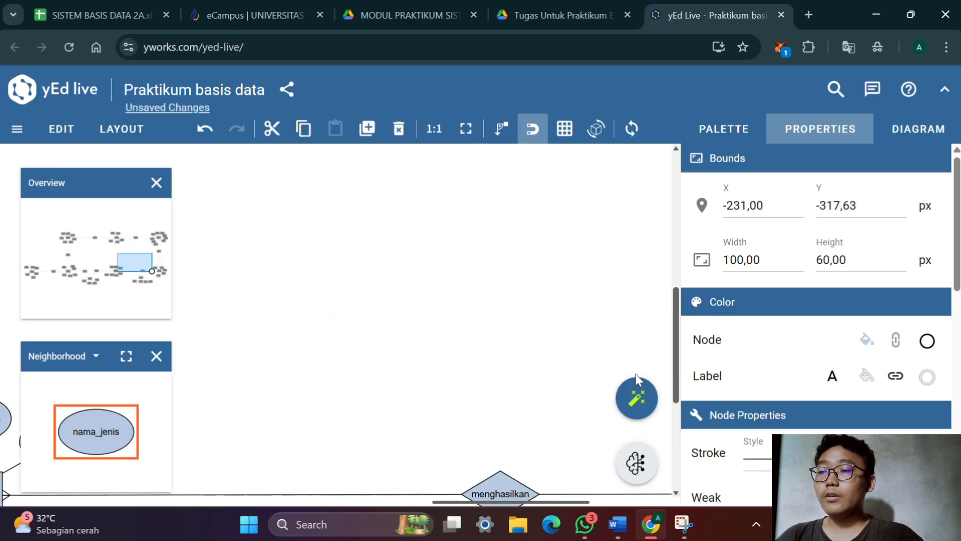
key("ctrl+z")
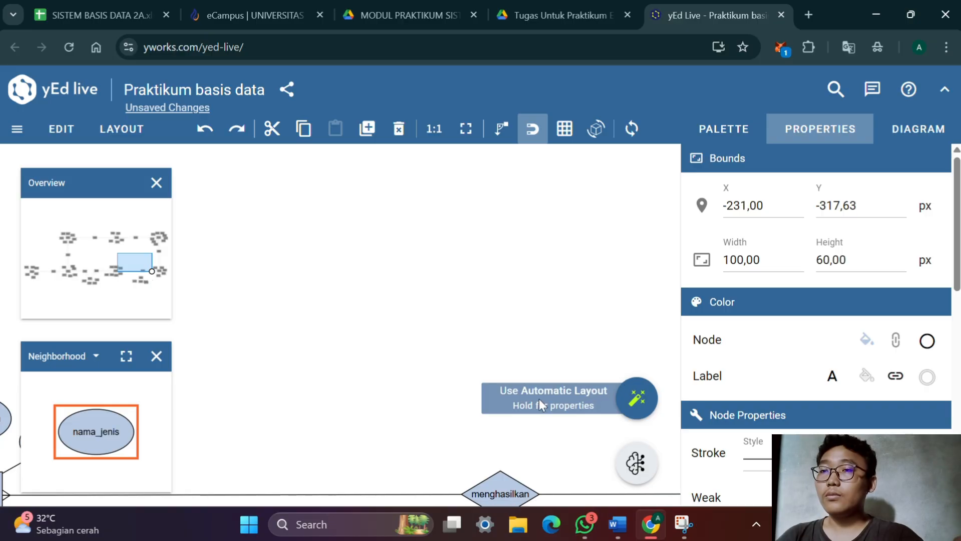
Arrange the id_detail, id_produksi, id_sepatu and nama_jenis attributes in an arc around the underside of the detail_produksi entity
scroll(572, 315, "down", 4)
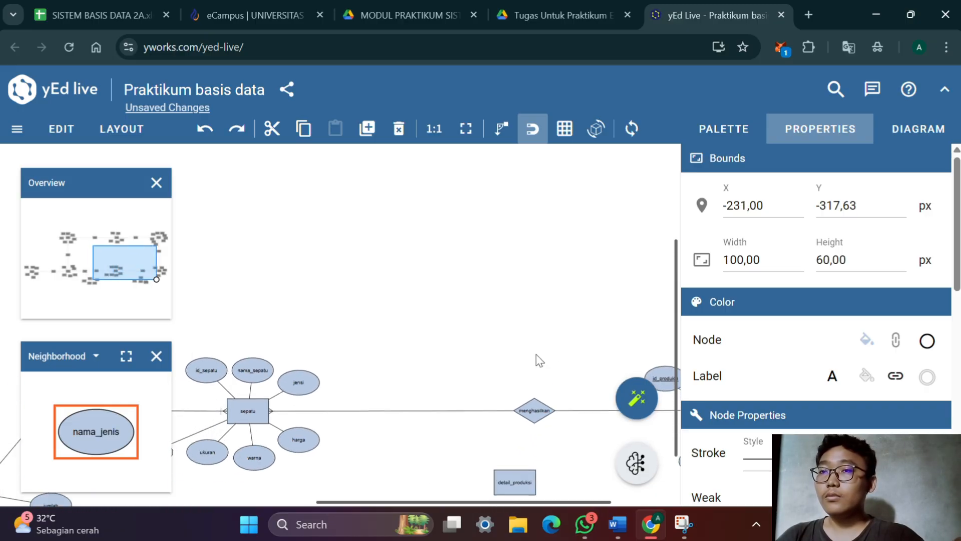
left_click_drag(527, 352, 454, 247)
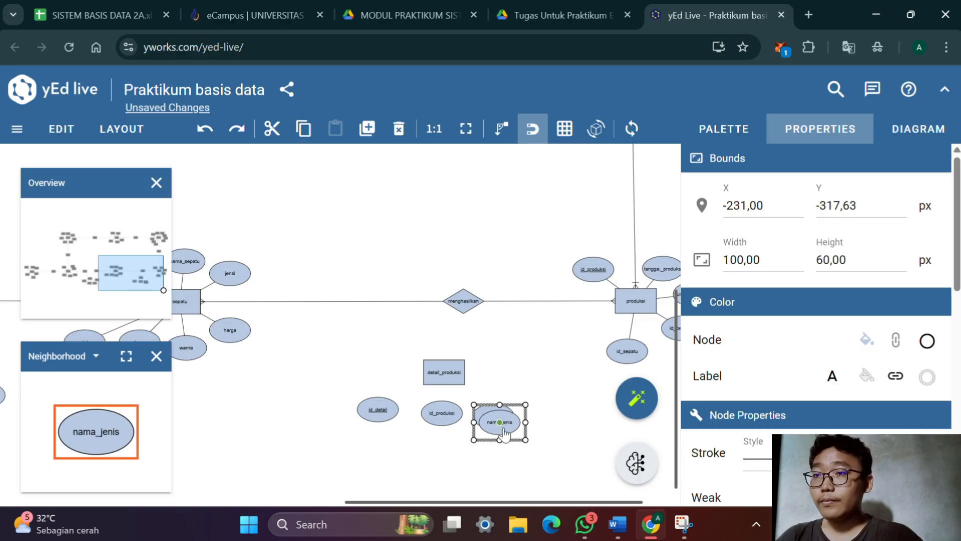
left_click_drag(516, 421, 548, 337)
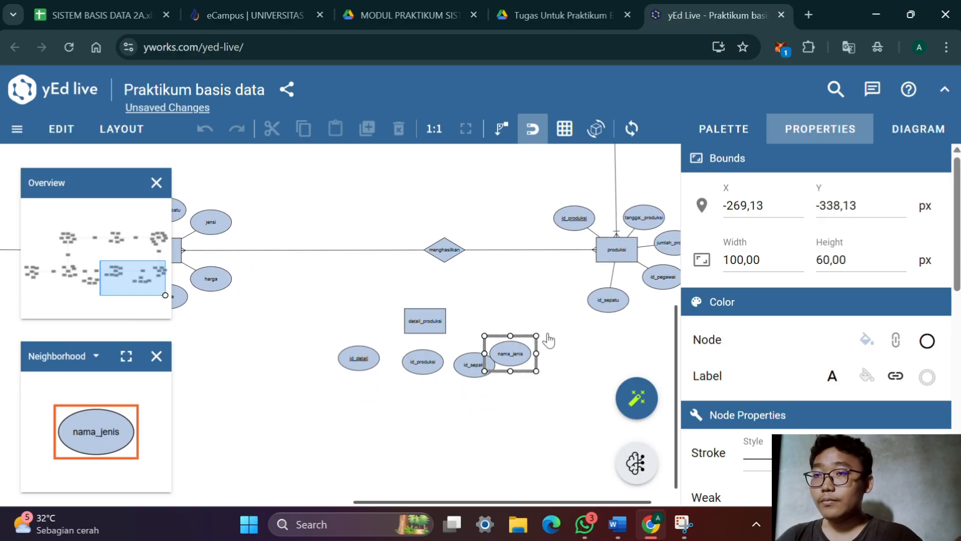
scroll(526, 378, "up", 4)
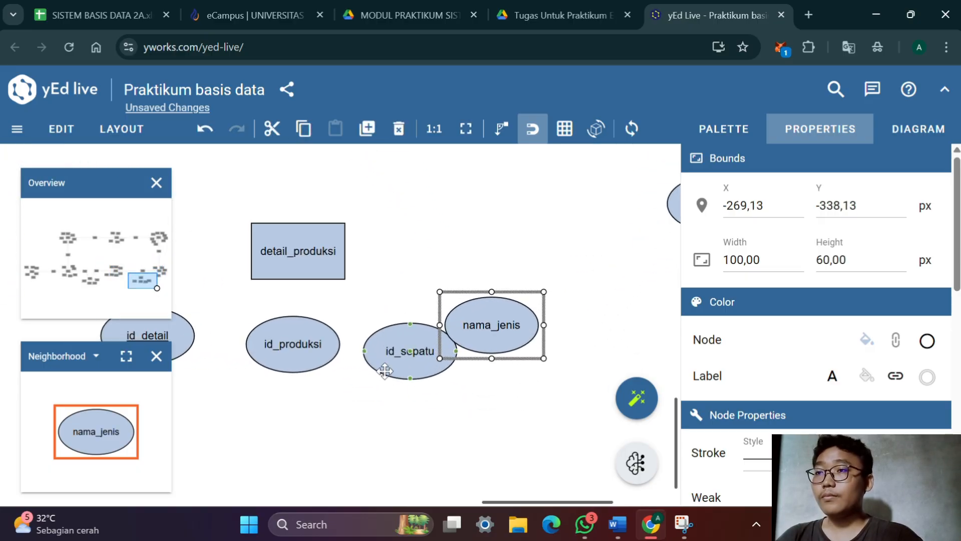
left_click_drag(390, 365, 357, 383)
left_click_drag(303, 353, 220, 356)
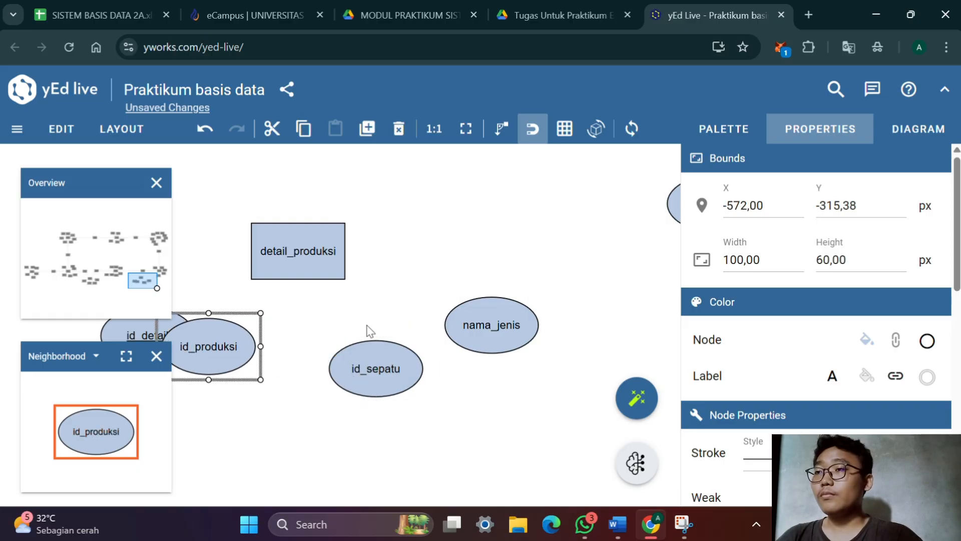
left_click_drag(367, 331, 501, 353)
left_click_drag(263, 342, 274, 280)
left_click_drag(506, 407, 449, 404)
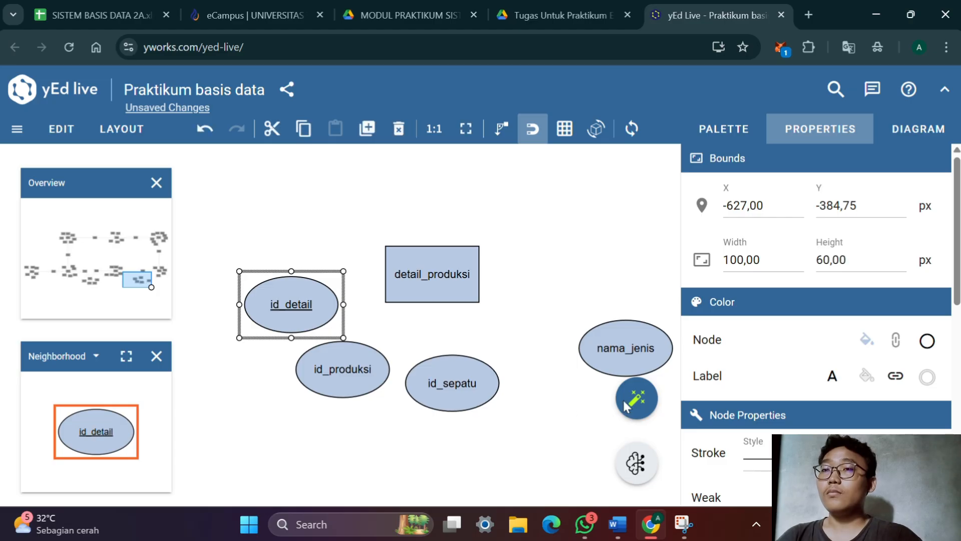
left_click_drag(654, 360, 638, 390)
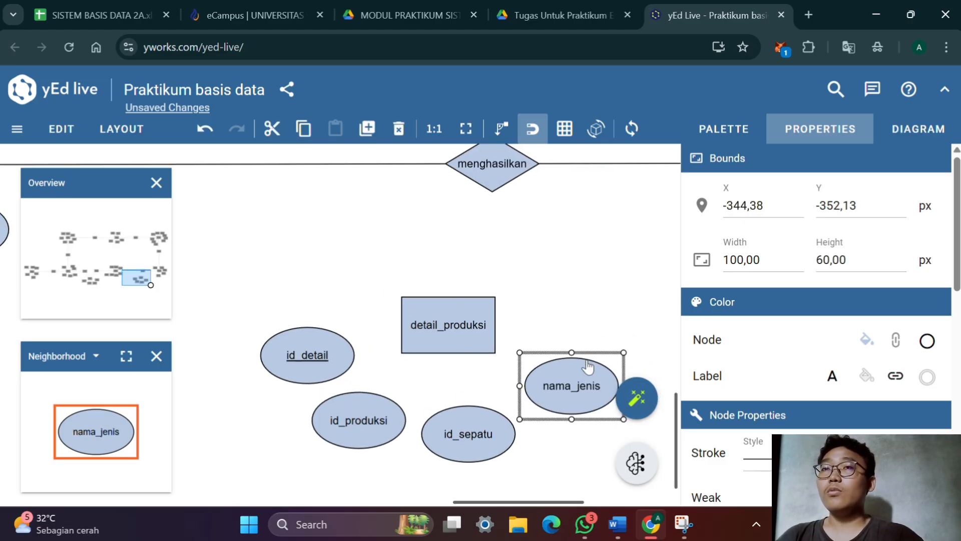
Connect id_detail, id_produksi, id_sepatu and nama_jenis to the detail_produksi entity with plain lines
left_click(735, 142)
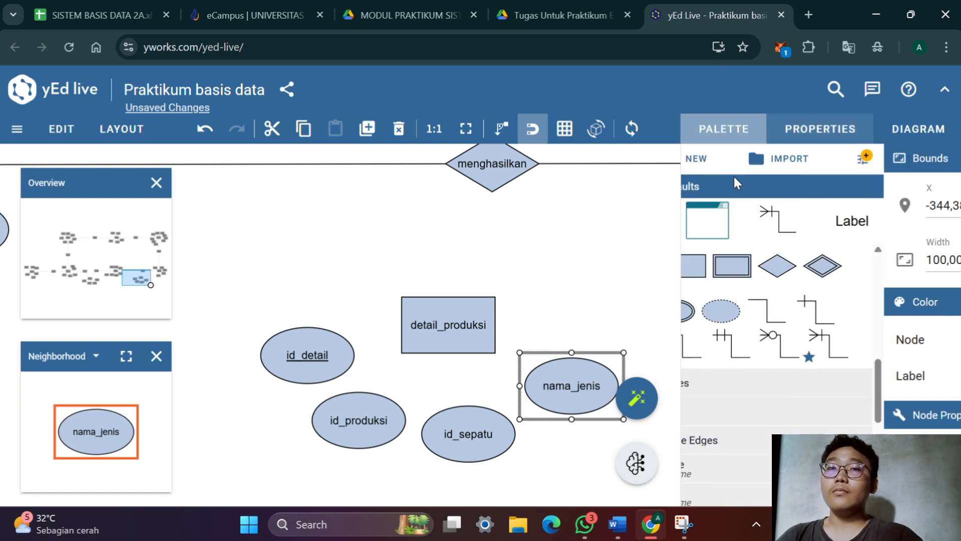
left_click(856, 316)
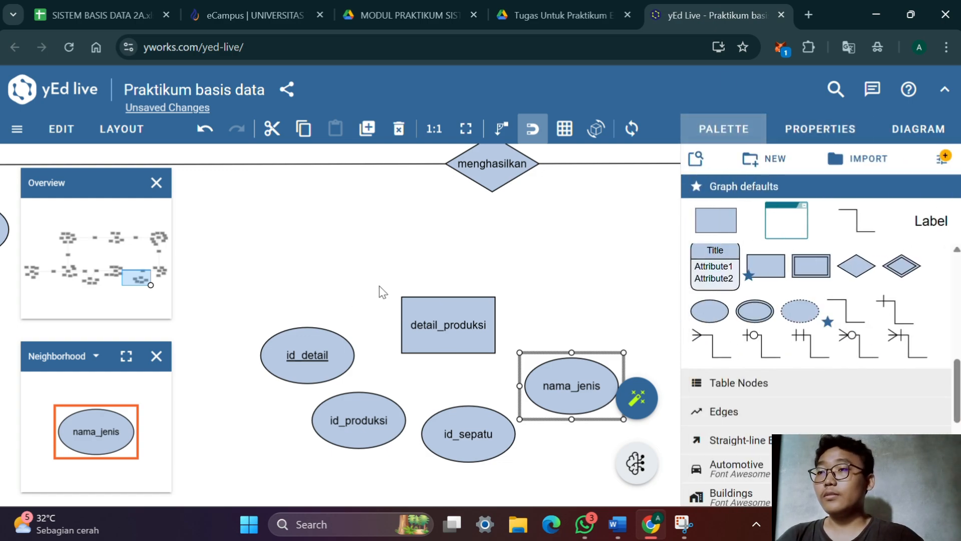
left_click_drag(307, 364, 466, 327)
left_click_drag(376, 413, 464, 326)
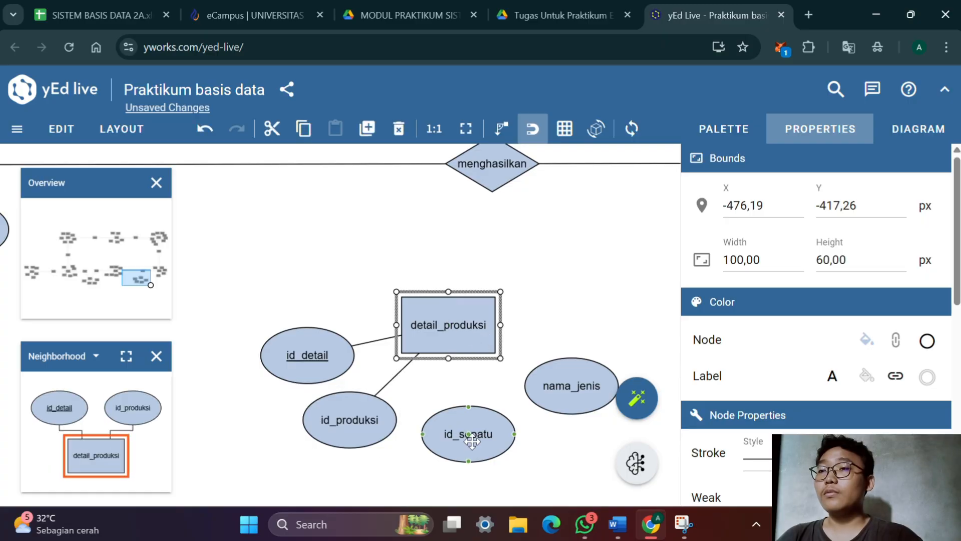
left_click_drag(464, 430, 473, 351)
left_click(570, 400)
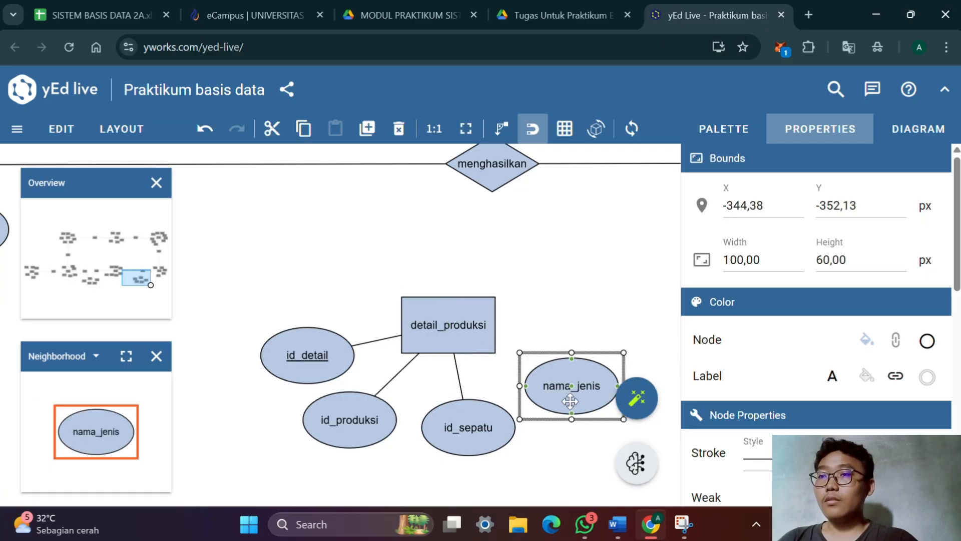
left_click_drag(571, 389, 457, 330)
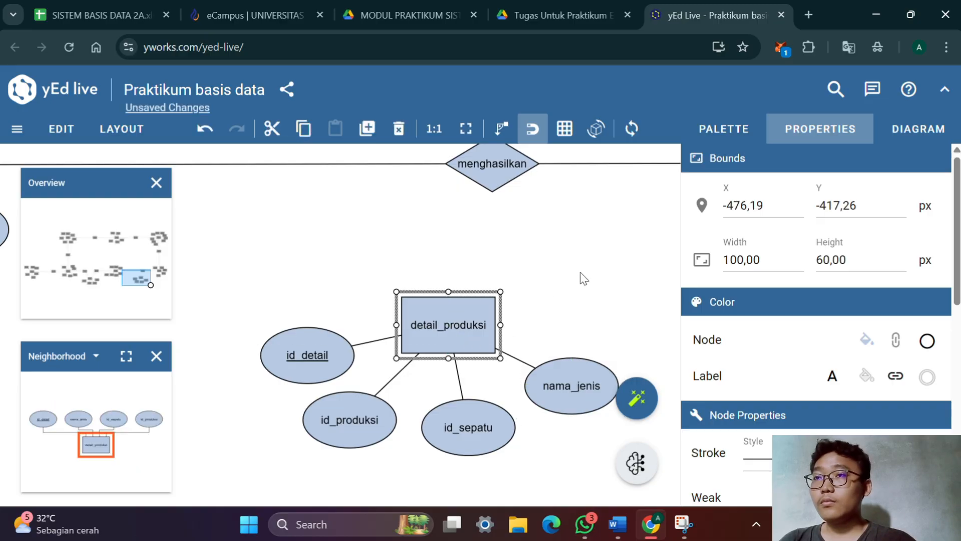
Move the menghasilkan relationship horizontally toward the produksi entity, to X -361,00, making room beside it
left_click_drag(579, 277, 513, 391)
left_click_drag(495, 346, 532, 381)
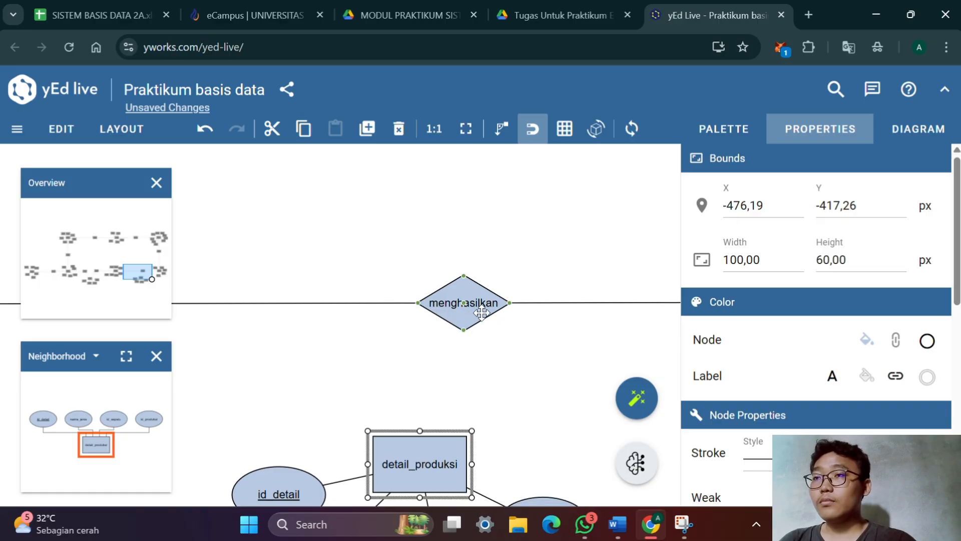
left_click_drag(480, 314, 552, 308)
left_click_drag(536, 382, 440, 370)
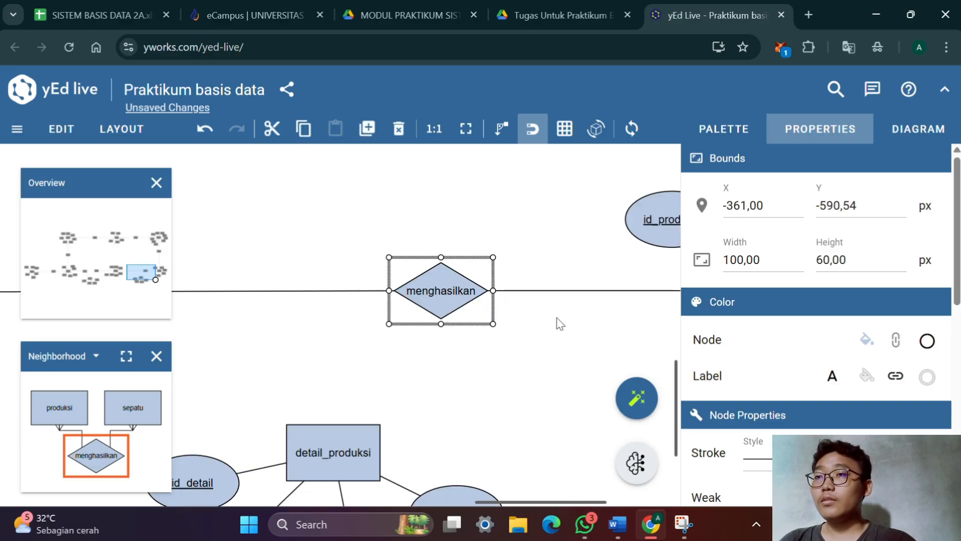
Delete the lines connecting the menghasilkan relationship to the produksi and sepatu entities
left_click(573, 292)
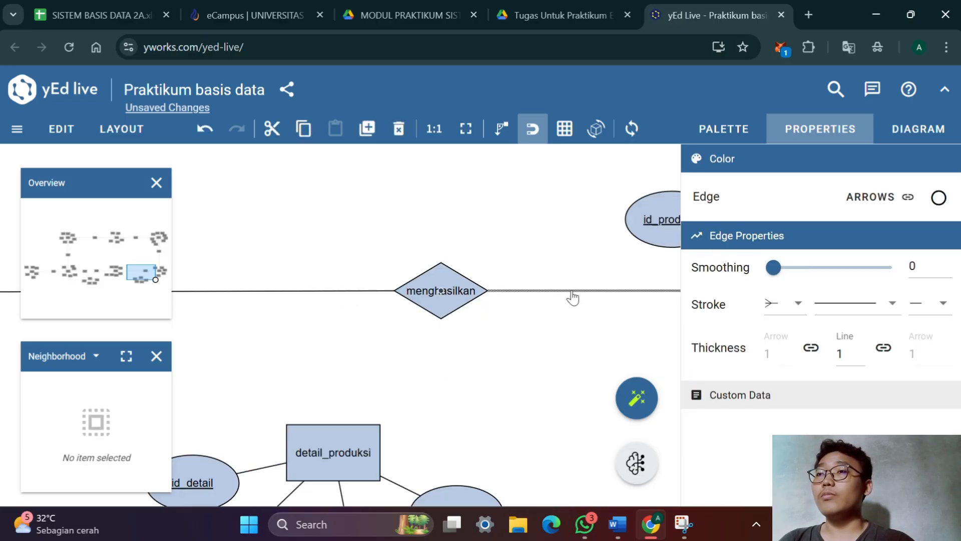
left_click(399, 128)
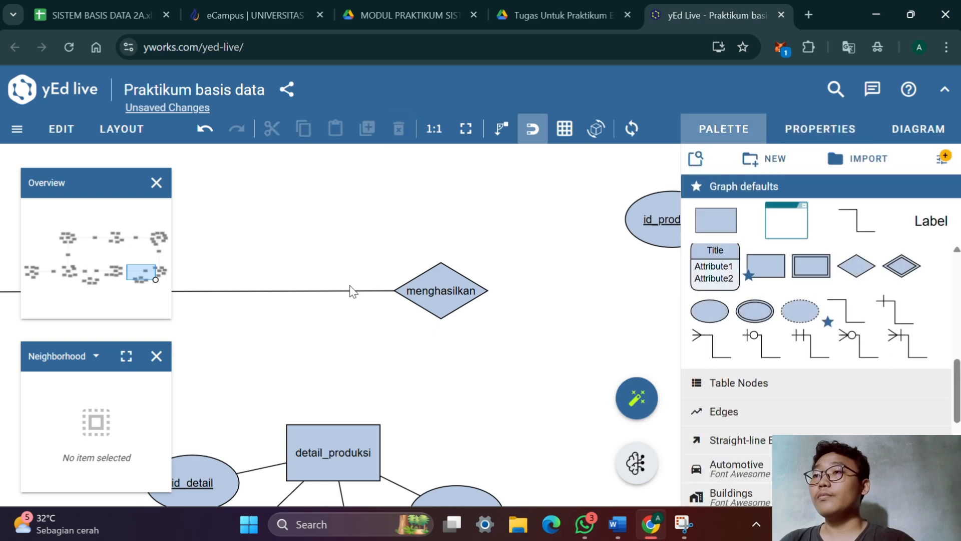
double_click(349, 286)
left_click(407, 137)
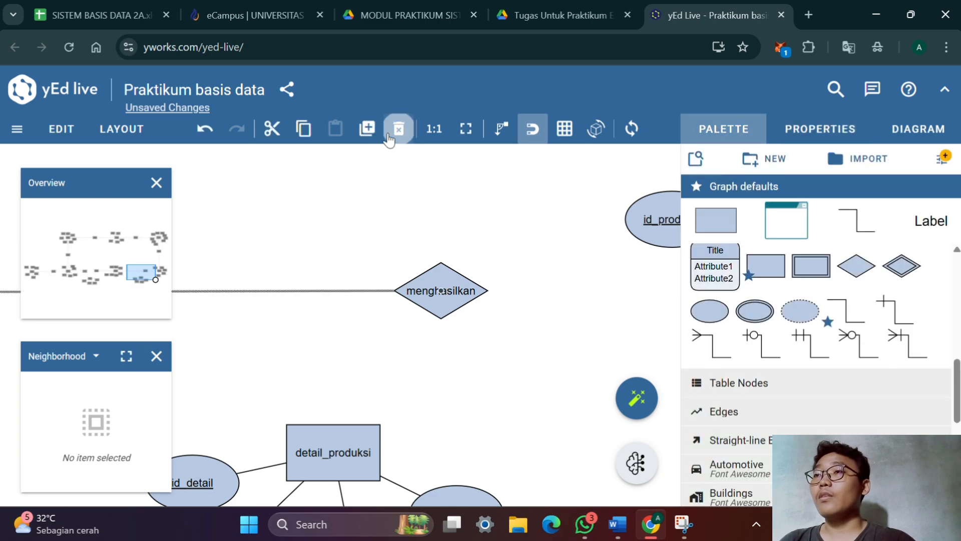
left_click(390, 132)
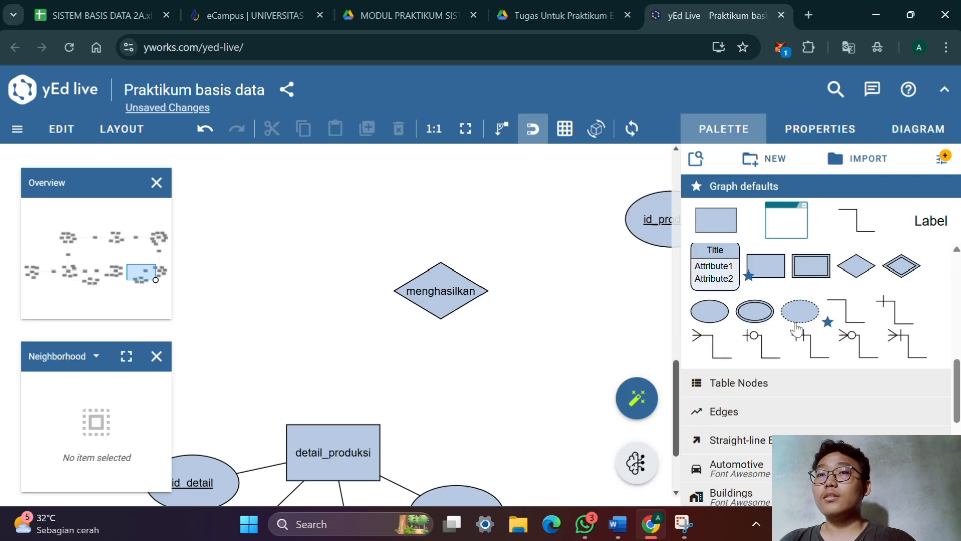
Add a relationship diamond between sepatu and menghasilkan, level with menghasilkan
left_click_drag(851, 270, 257, 291)
left_click_drag(355, 346, 509, 339)
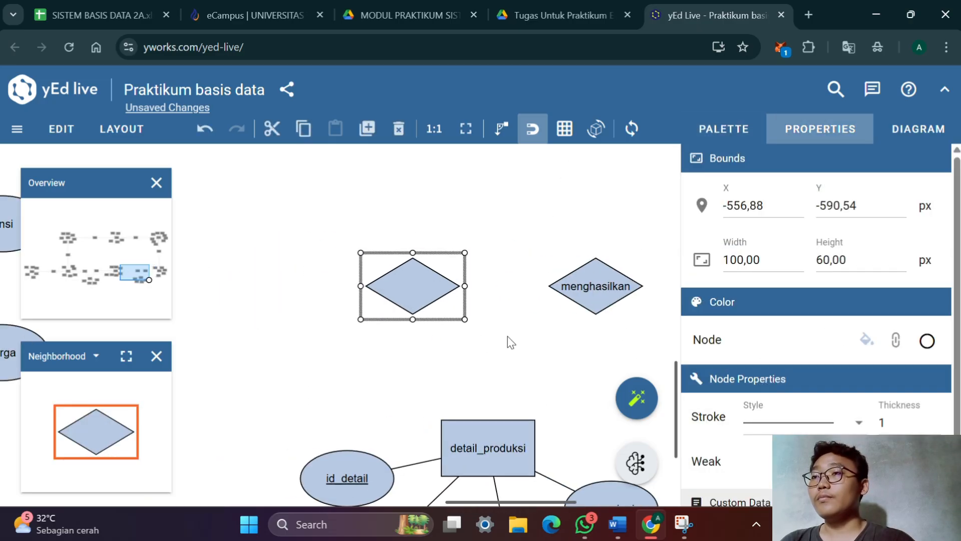
double_click(423, 279)
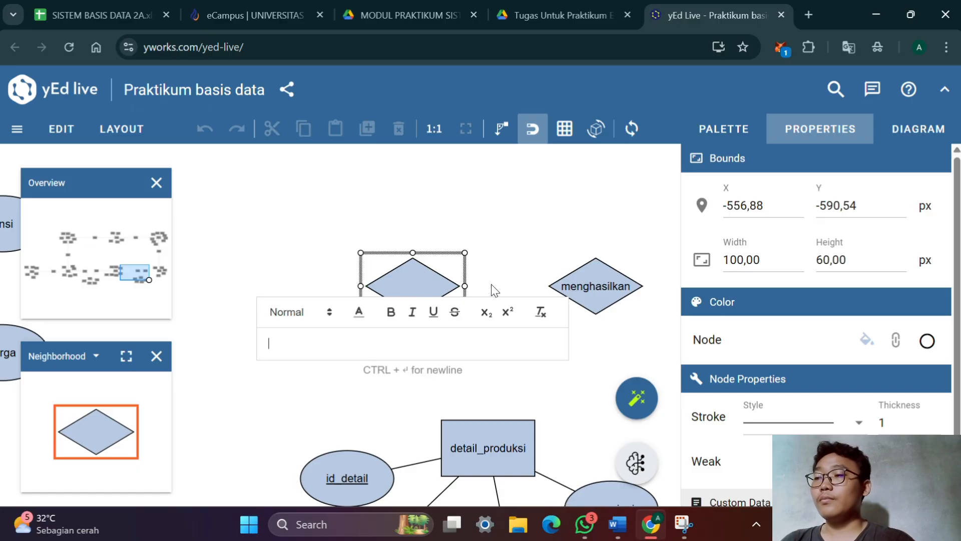
Switch to the Praktikum basis data document in Word and check the sepatu–produksi relation names in Tabel Matriks Relasi
key("alt+Tab")
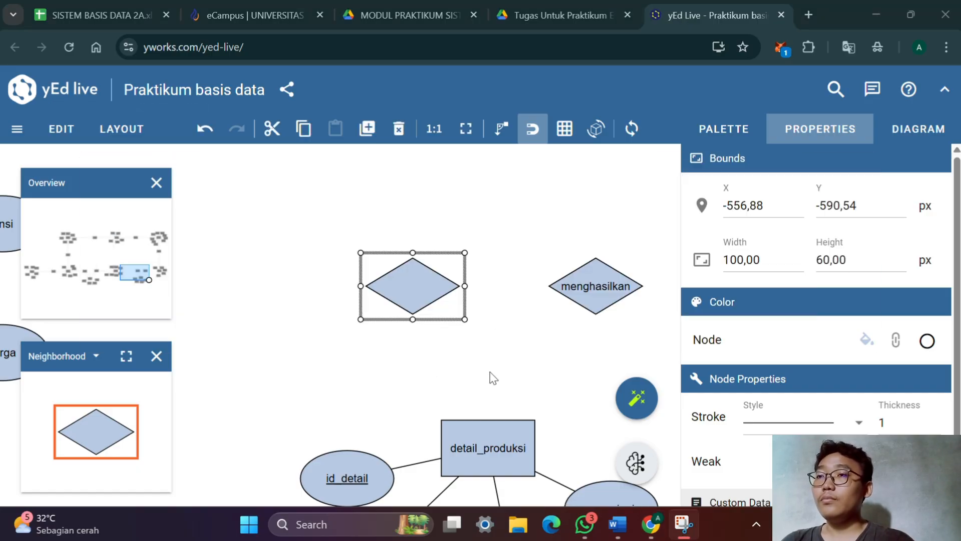
key("alt+Tab")
key("alt+Tab")
scroll(490, 373, "down", 1)
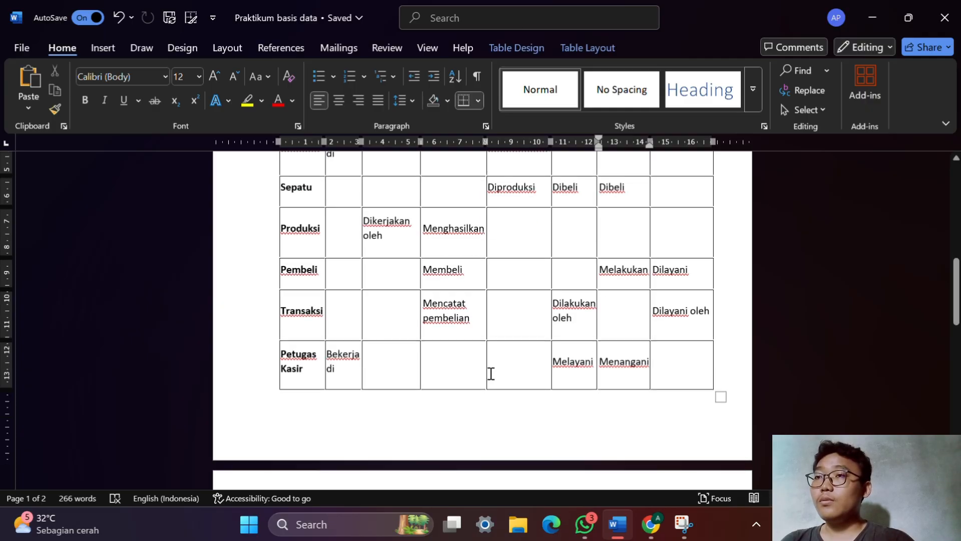
scroll(491, 373, "up", 3)
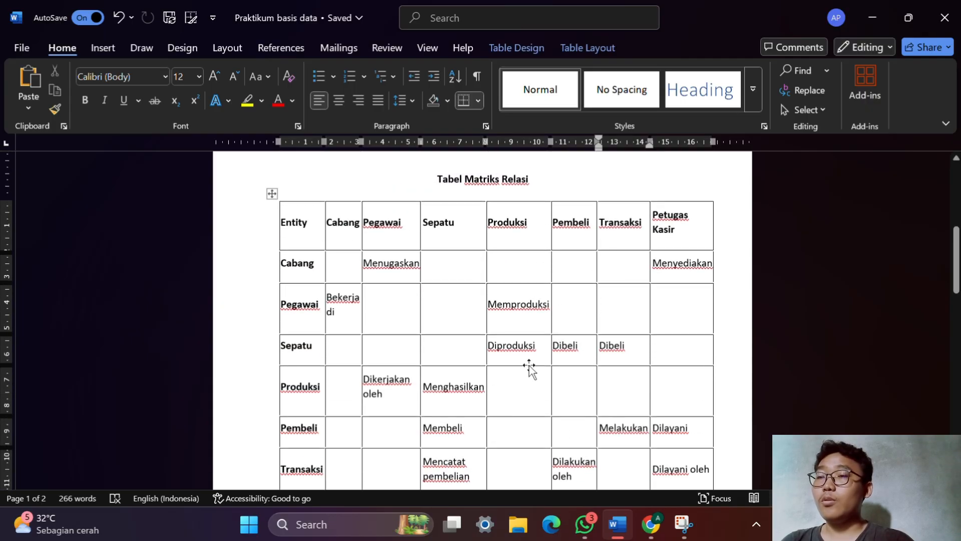
Switch back to yEd Live, label the new relationship diamond diproduksi and place the label inside the shape
key("alt+Tab")
key("alt+Tab")
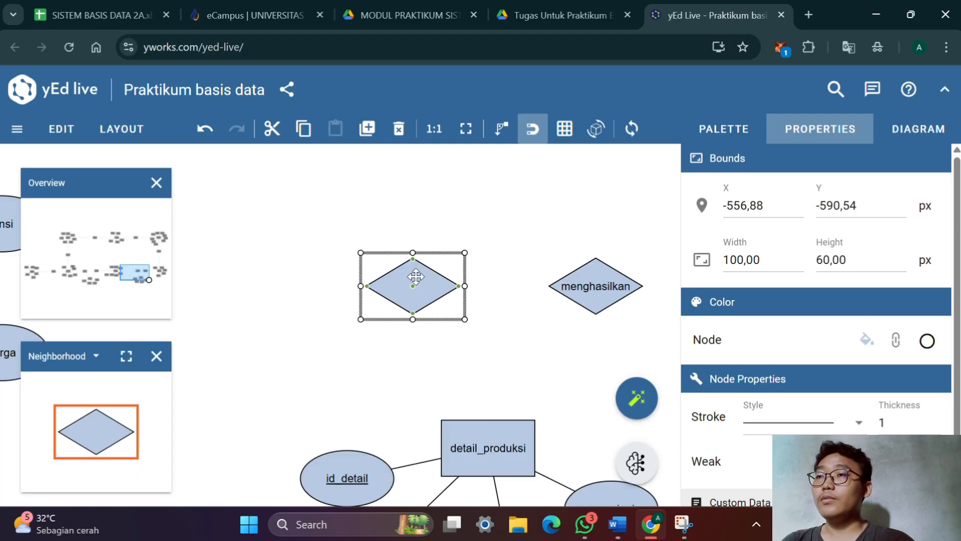
double_click(416, 276)
type("diproduksi")
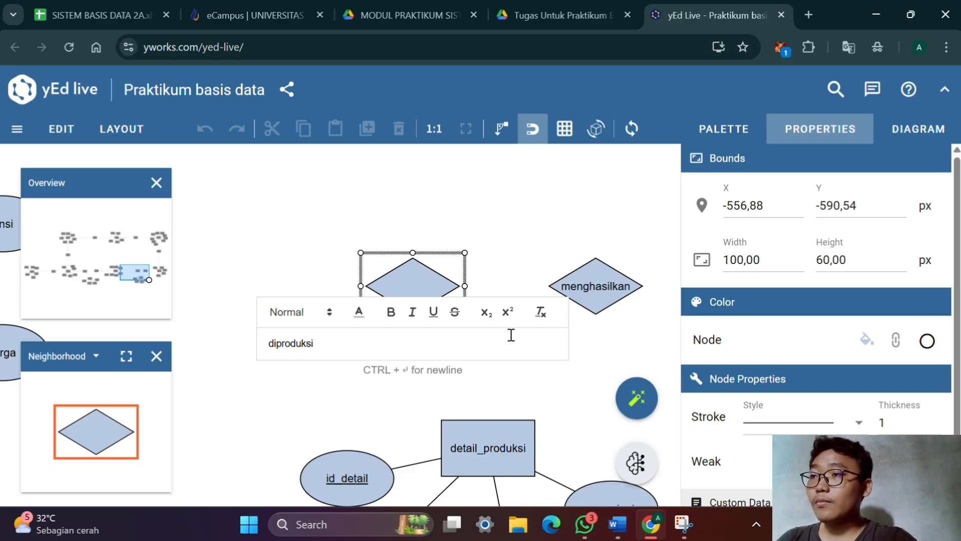
key("Return")
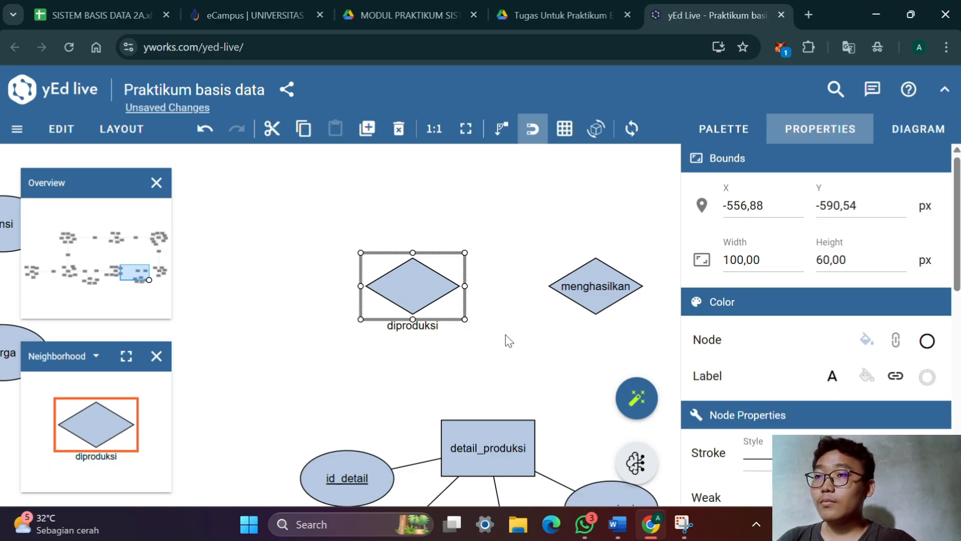
left_click_drag(430, 331, 420, 285)
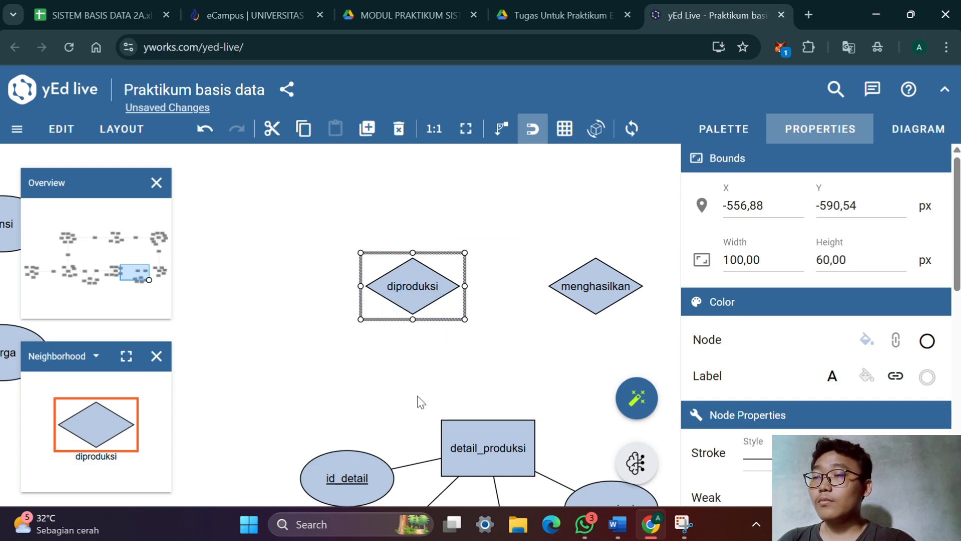
Move the diproduksi relationship slightly closer to the sepatu entity, to X -596,25, keeping it level with menghasilkan
left_click_drag(342, 376, 537, 399)
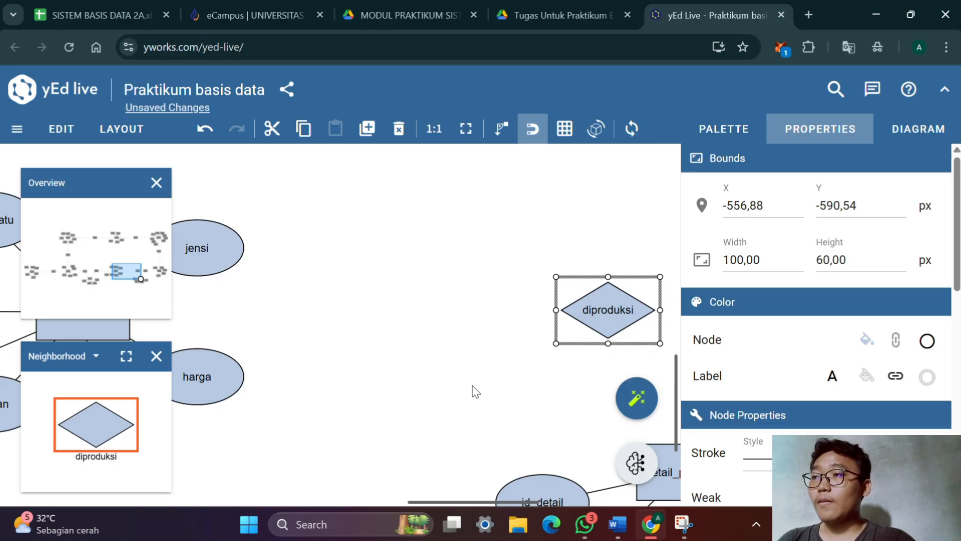
scroll(473, 386, "down", 2)
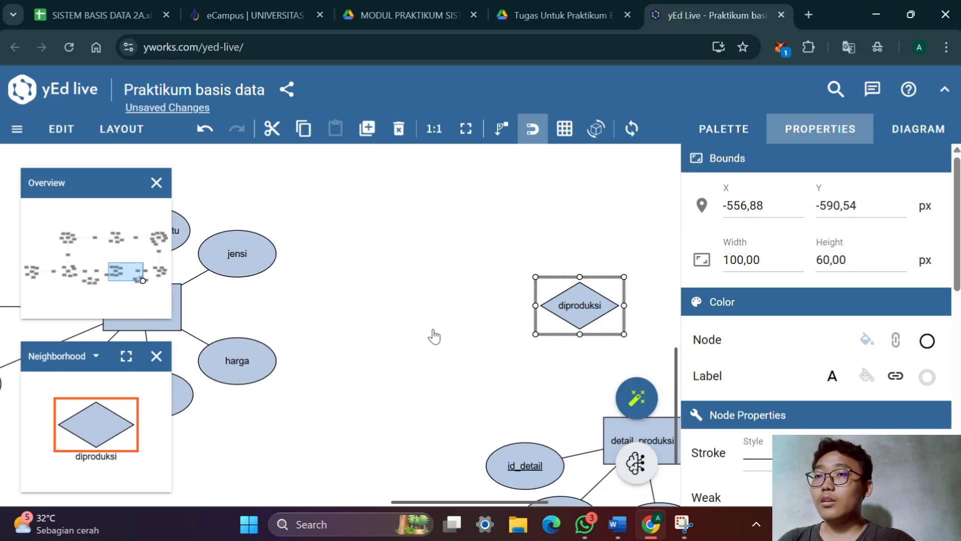
scroll(434, 337, "right", 3)
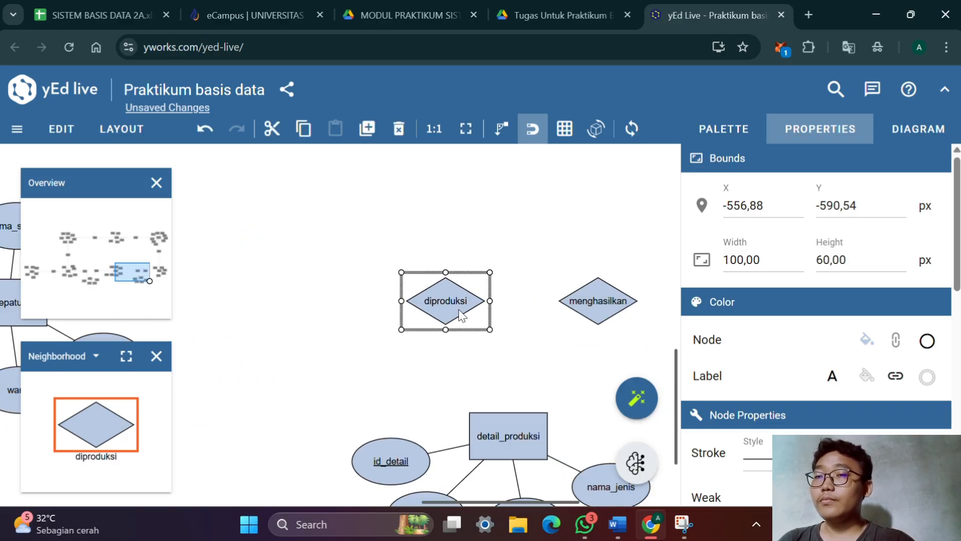
left_click_drag(326, 375, 465, 353)
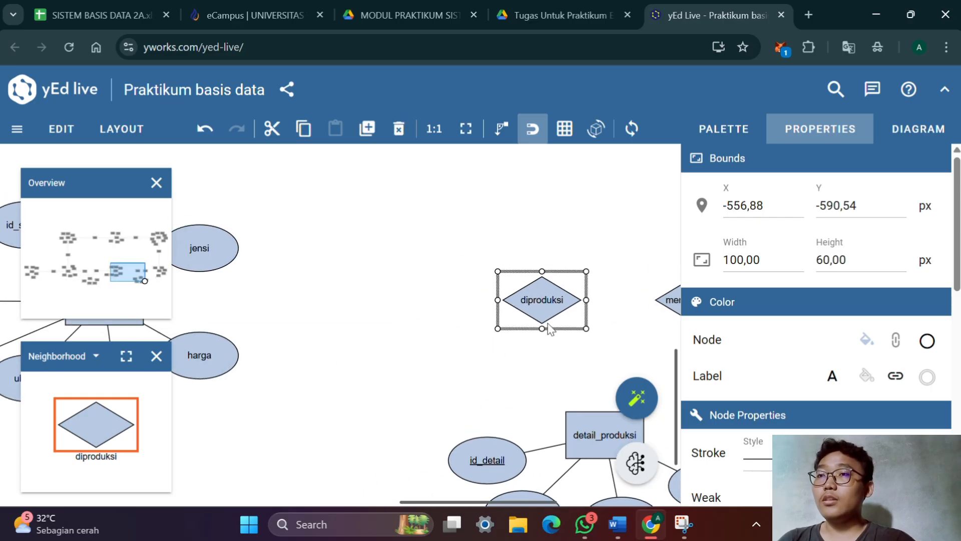
left_click_drag(564, 308, 536, 308)
scroll(448, 343, "right", 4)
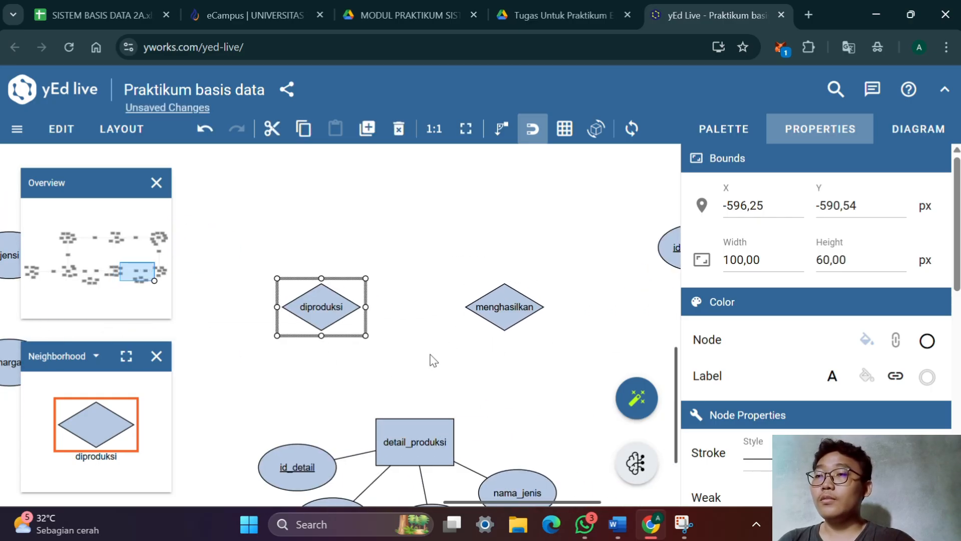
scroll(431, 358, "left", 6)
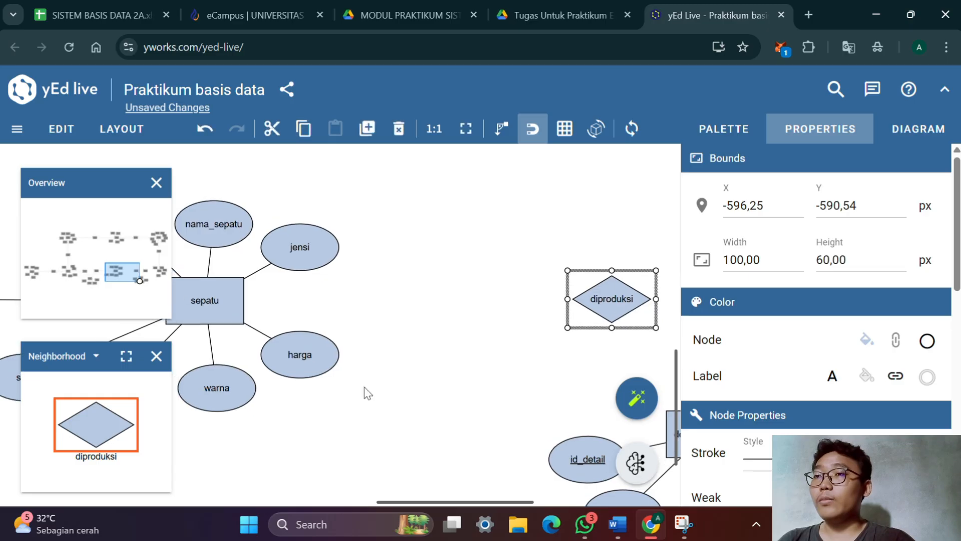
scroll(403, 388, "down", 1)
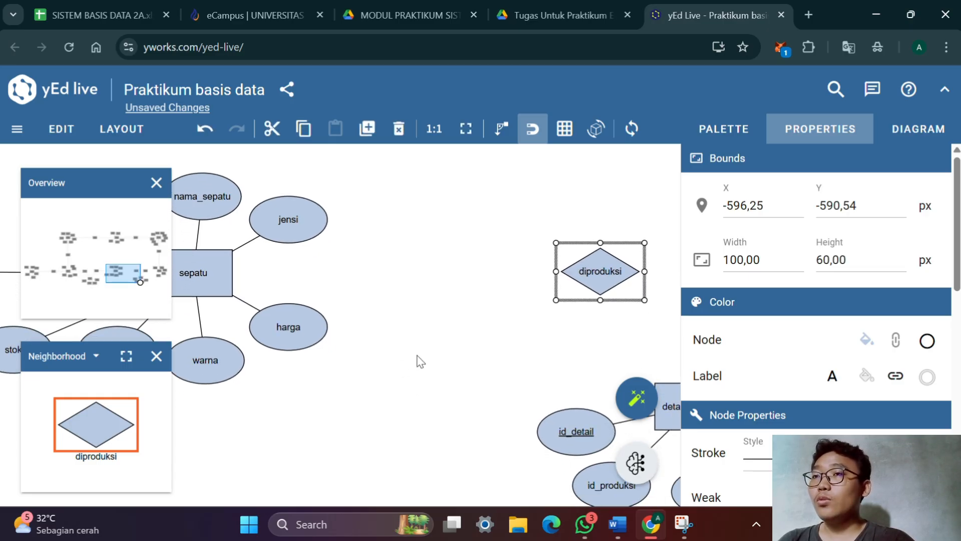
left_click_drag(417, 355, 272, 365)
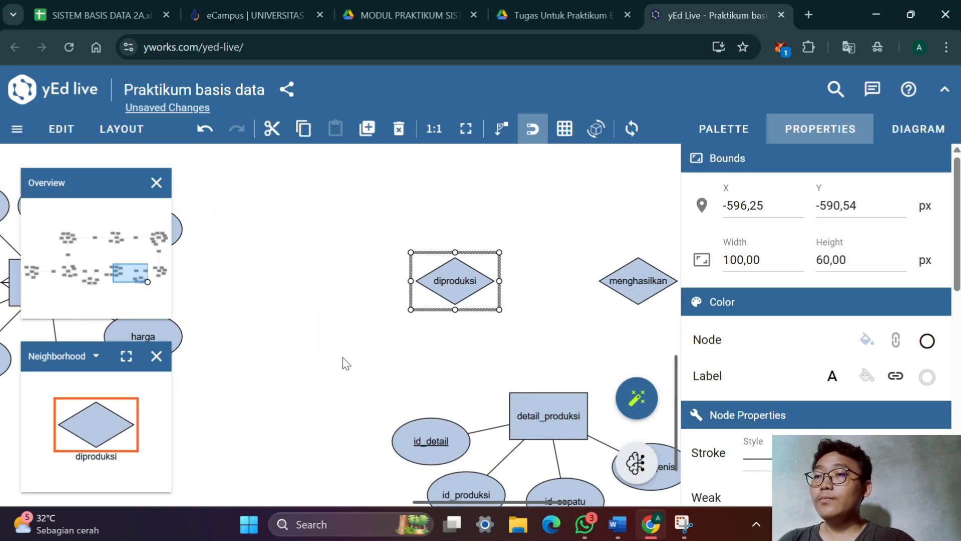
Connect the sepatu entity to the diproduksi relationship using the one-or-many edge, with the barred crow's foot at sepatu
left_click_drag(343, 356, 431, 389)
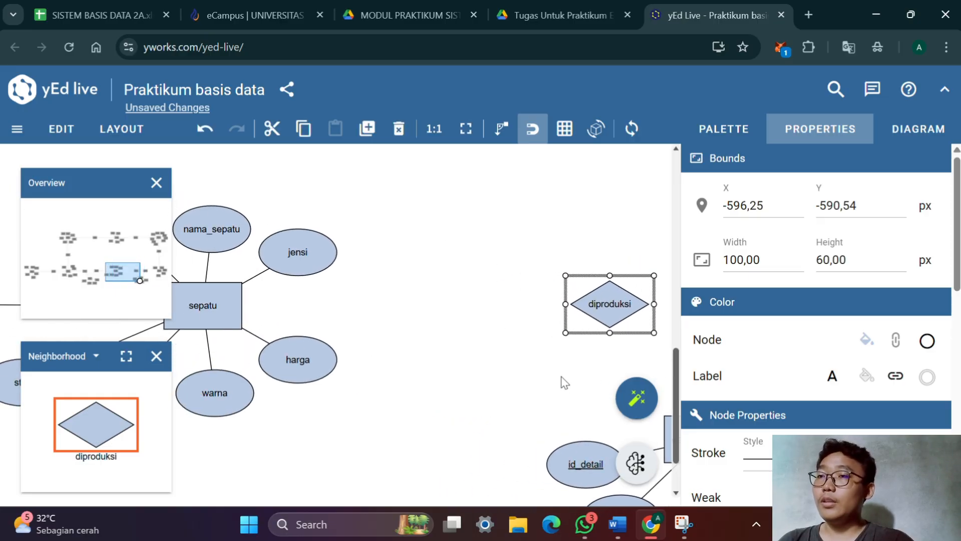
left_click_drag(409, 379, 462, 377)
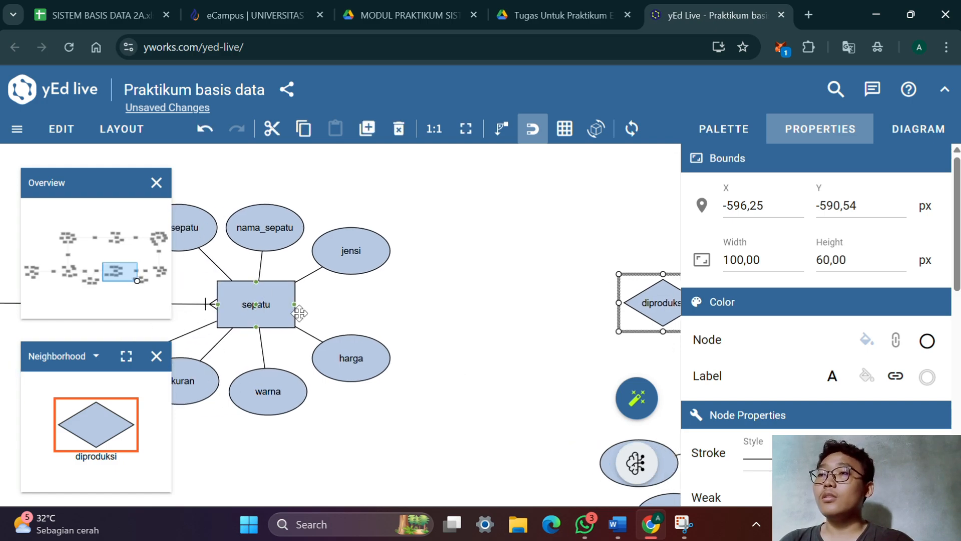
left_click_drag(502, 351, 373, 352)
left_click_drag(435, 354, 338, 359)
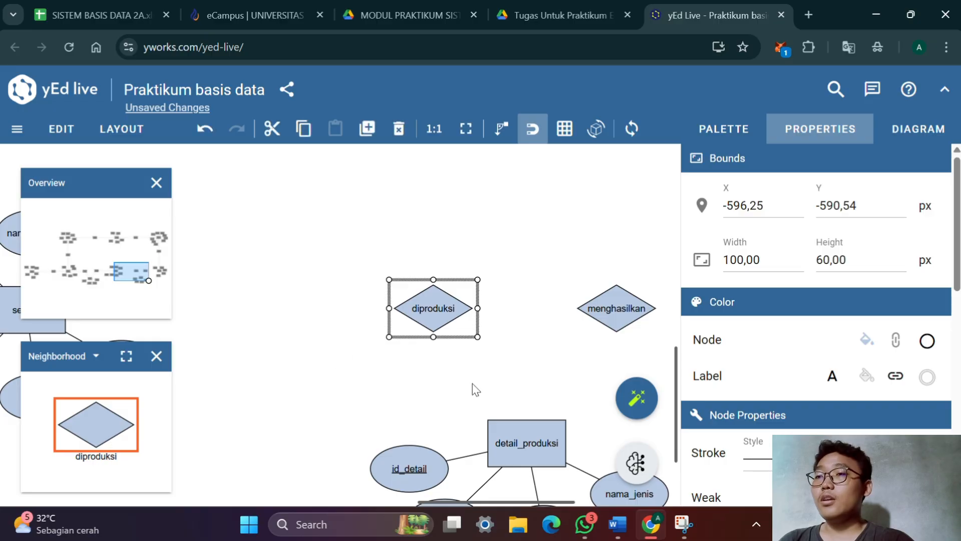
left_click_drag(479, 379, 615, 371)
left_click_drag(277, 320, 446, 327)
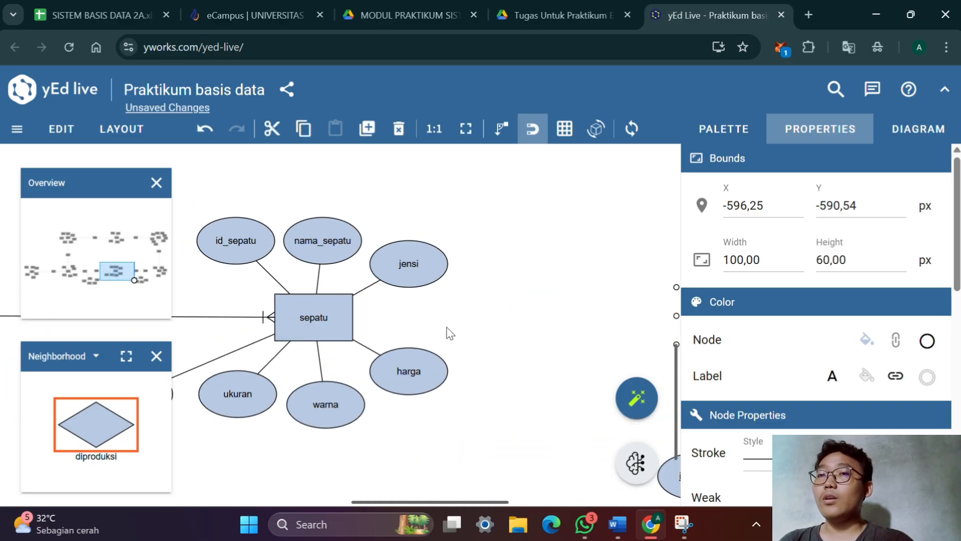
left_click(742, 143)
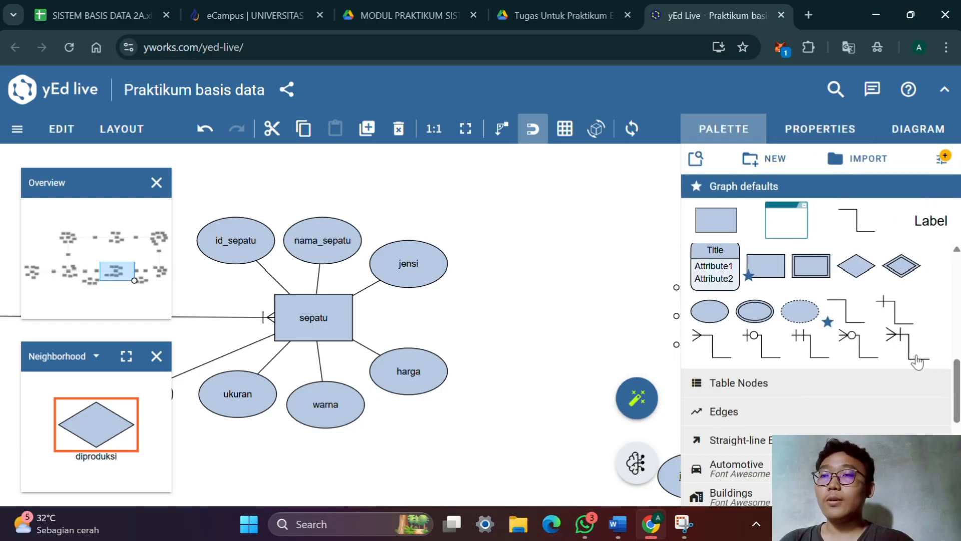
left_click_drag(539, 337, 322, 254)
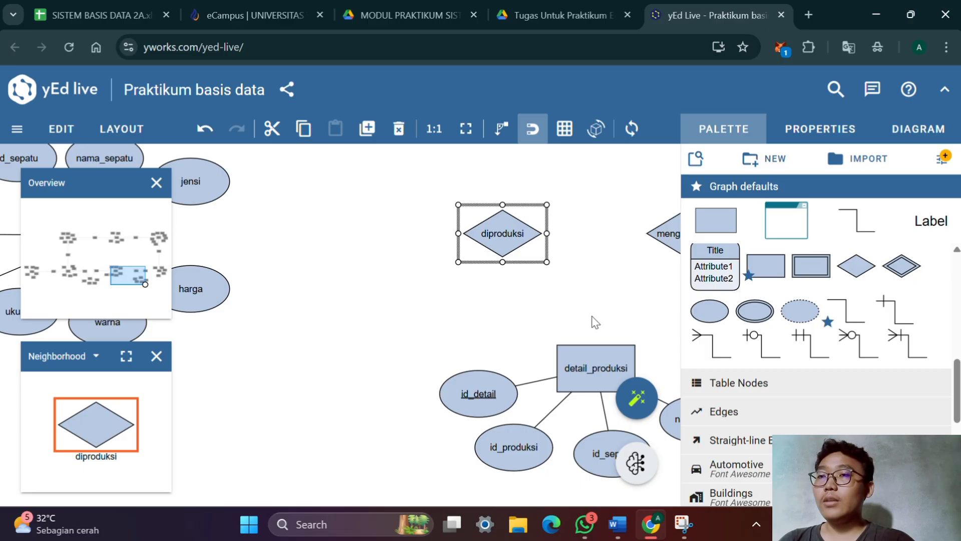
left_click_drag(592, 316, 557, 322)
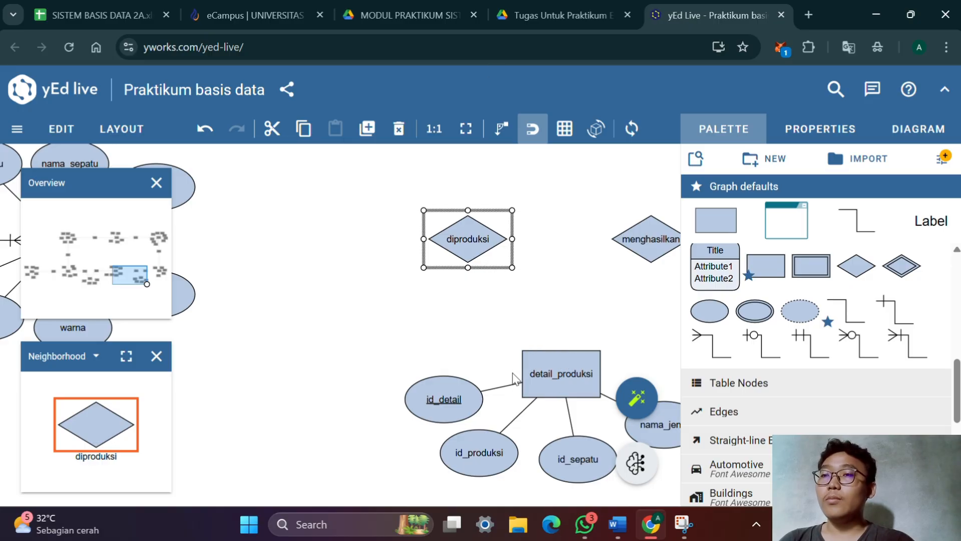
left_click_drag(435, 304, 504, 339)
left_click_drag(397, 307, 468, 320)
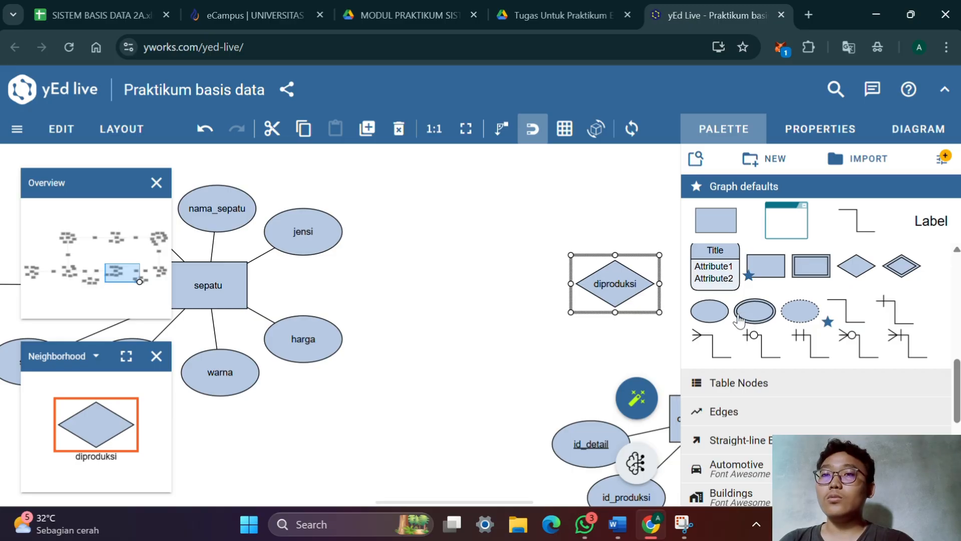
left_click(896, 346)
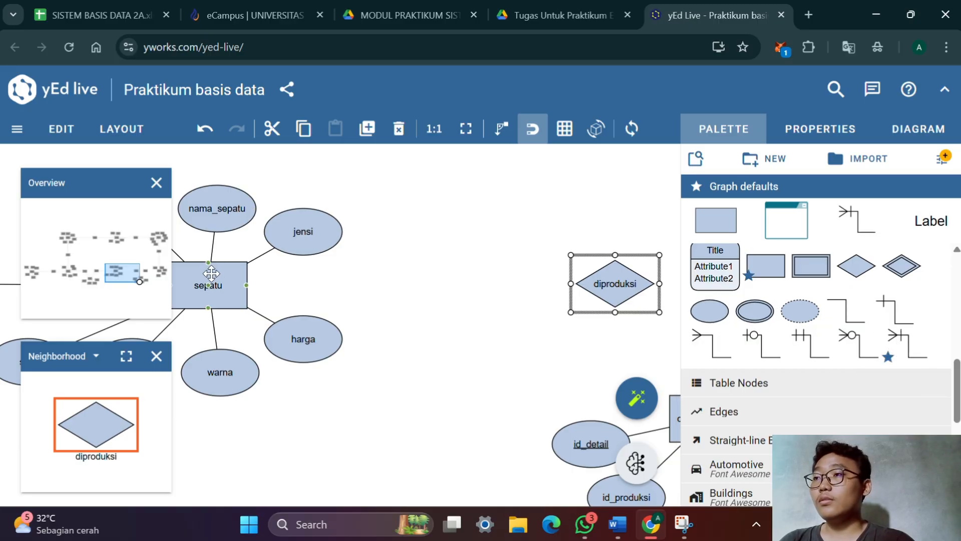
left_click_drag(208, 291, 609, 296)
Connect the detail_produksi entity to the diproduksi relationship with the same one-or-many edge, placing the crow's foot at detail_produksi
left_click_drag(586, 338, 337, 331)
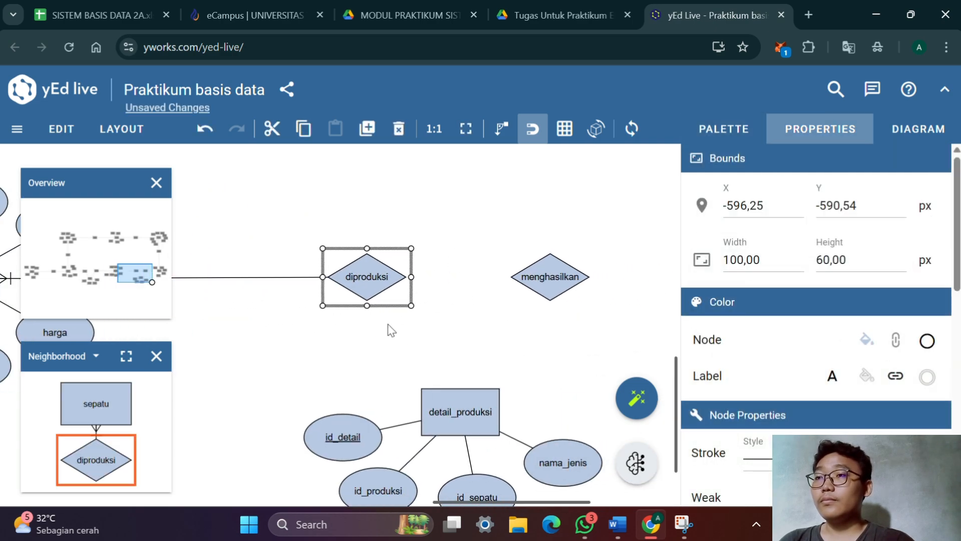
left_click_drag(446, 407, 373, 279)
left_click_drag(497, 349, 426, 373)
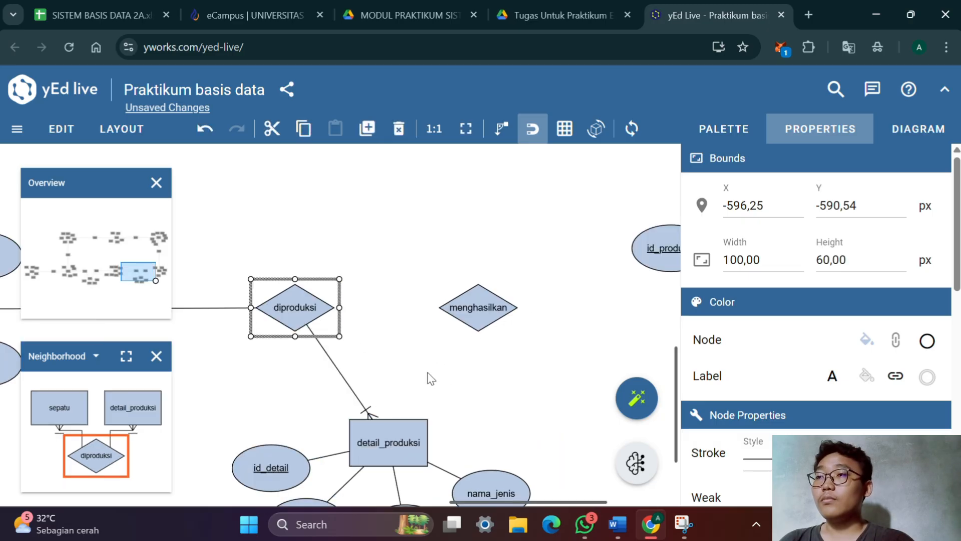
left_click(427, 372)
Shift the diproduksi relationship slightly towards menghasilkan, to X -581,75 and Y -588,55
mouse_move(307, 305)
left_mouse_down()
mouse_move(299, 312)
mouse_move(307, 288)
mouse_move(308, 311)
mouse_move(318, 306)
left_mouse_up()
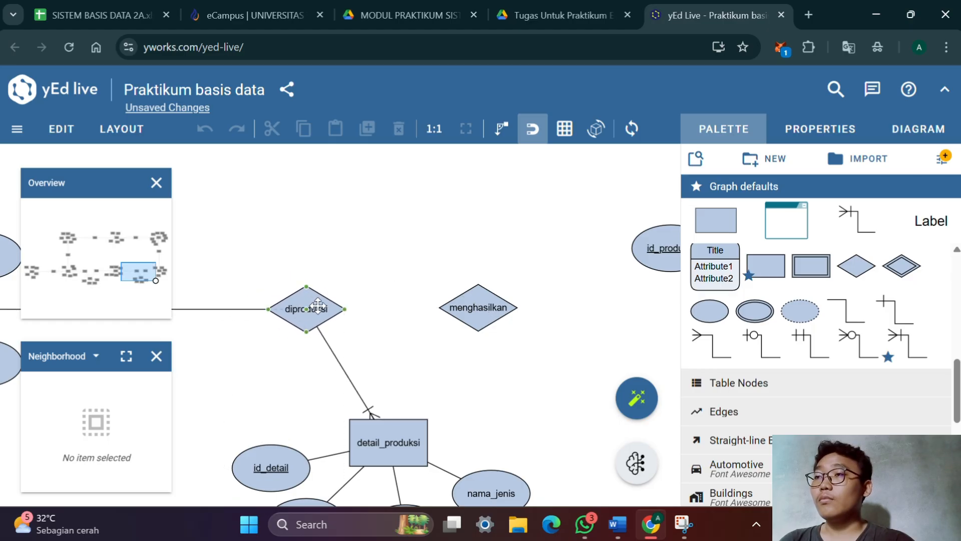
left_click(318, 305)
left_click_drag(404, 376, 279, 354)
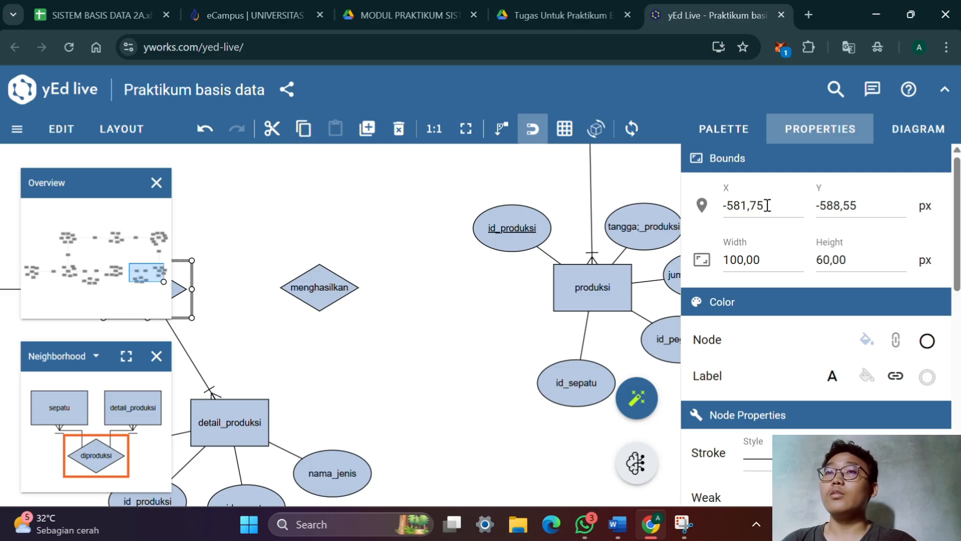
left_click(727, 131)
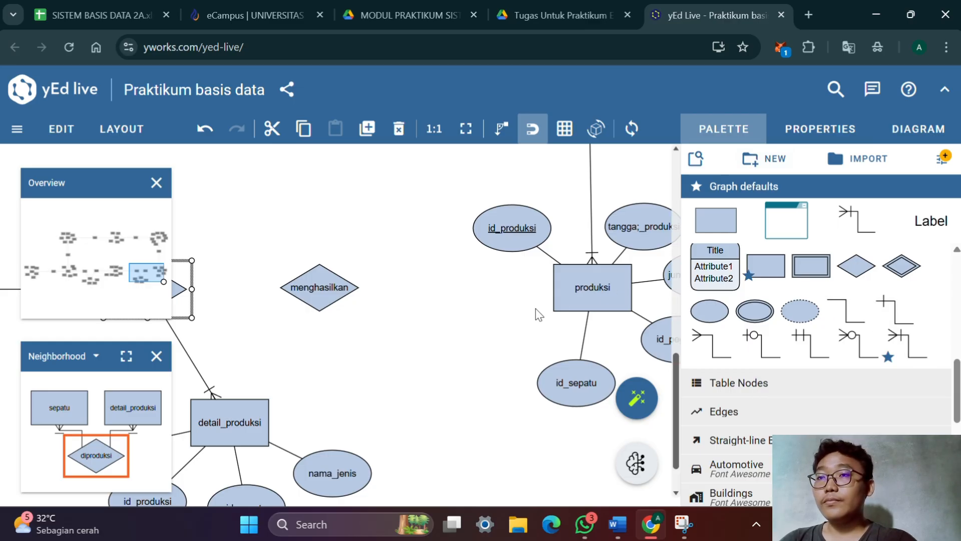
left_click(600, 290)
left_click_drag(600, 290, 492, 295)
key("ctrl+z")
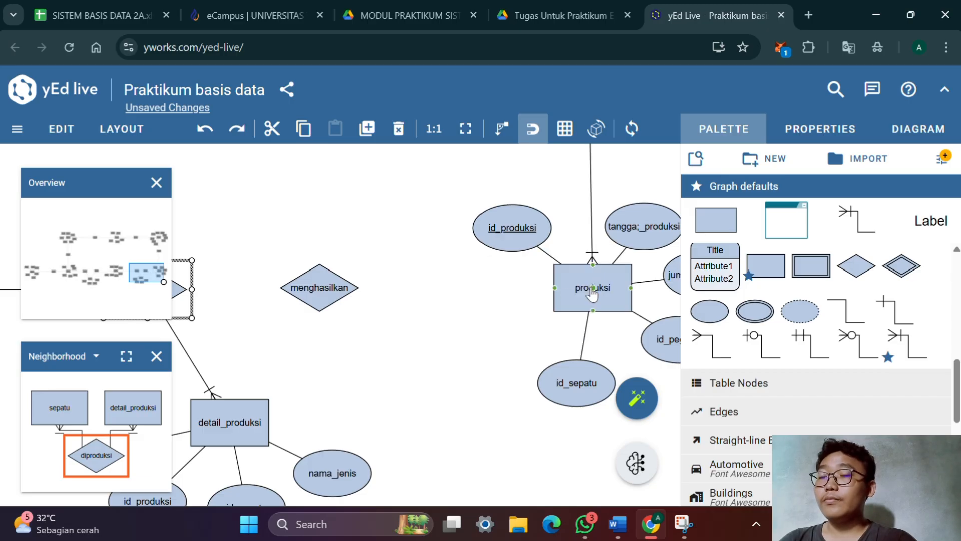
Connect the produksi entity to the menghasilkan relationship with a one-or-many edge, crow's foot at produksi, leaving the menghasilkan label as is
left_click_drag(590, 294, 339, 280)
double_click(326, 283)
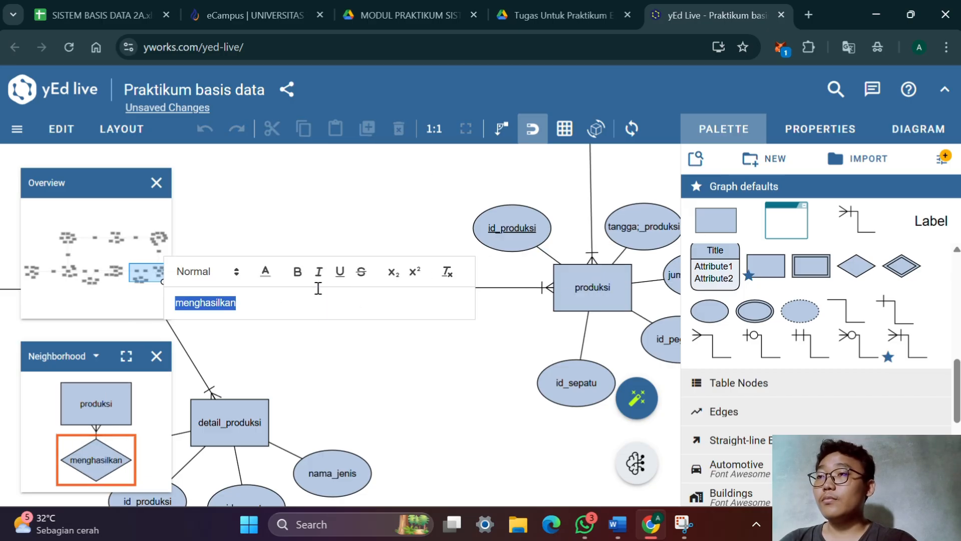
key("Return")
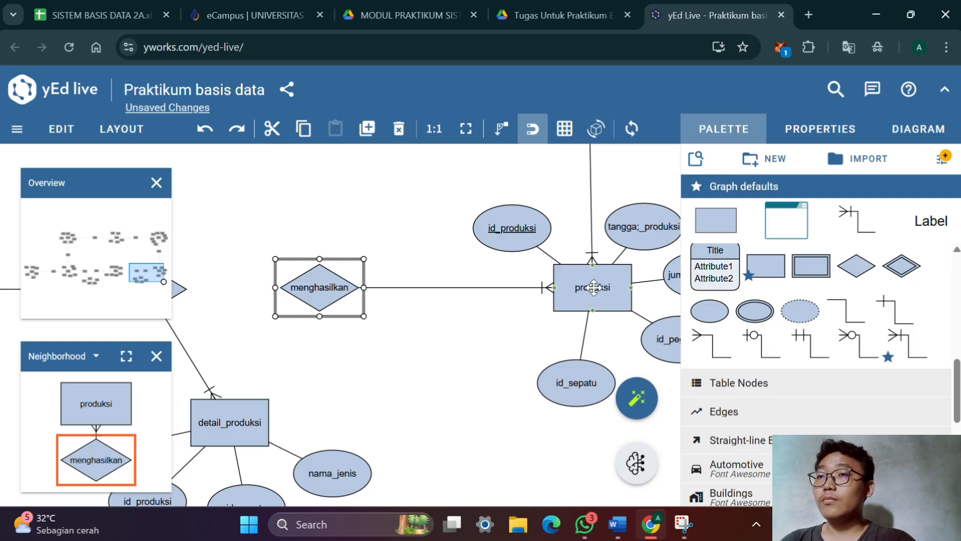
key("ctrl+z")
left_click_drag(591, 293, 321, 291)
Connect the detail_produksi entity to the menghasilkan relationship with a one-or-many edge, crow's foot at detail_produksi
left_click_drag(230, 428, 234, 393)
key("ctrl+z")
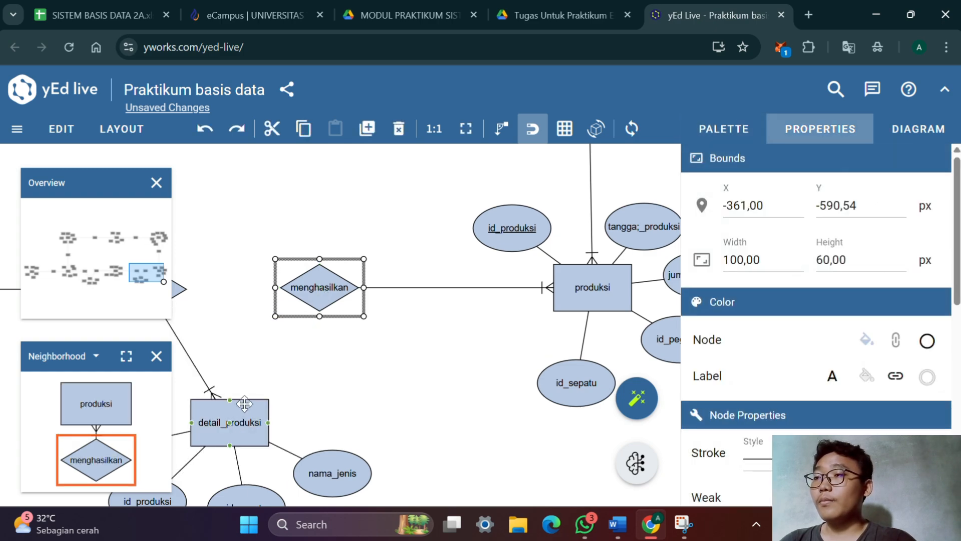
left_click_drag(239, 423, 328, 297)
scroll(436, 388, "up", 2)
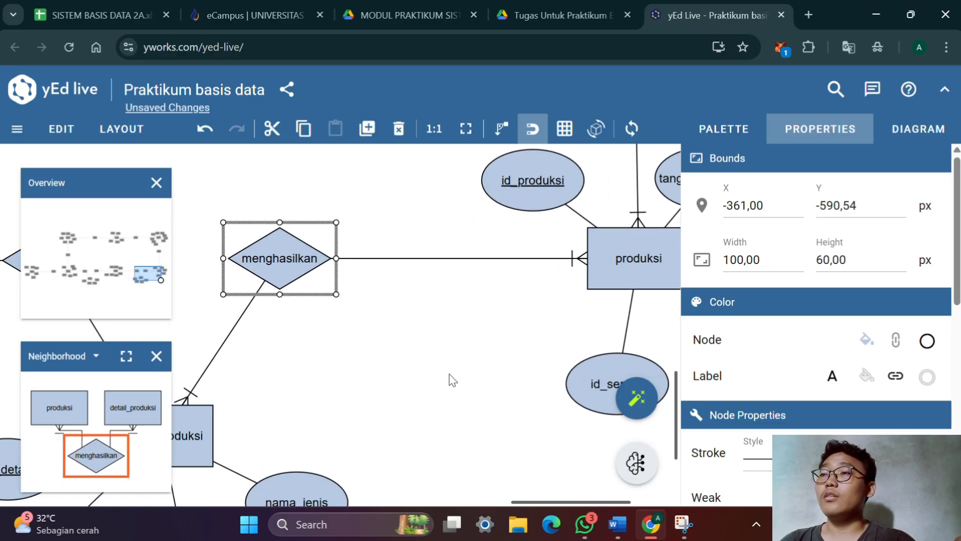
Look over the whole ERD, from the new detail_produksi links across to the transaction and buyer entities
scroll(449, 373, "down", 2)
scroll(443, 374, "down", 2)
left_click_drag(416, 357, 585, 443)
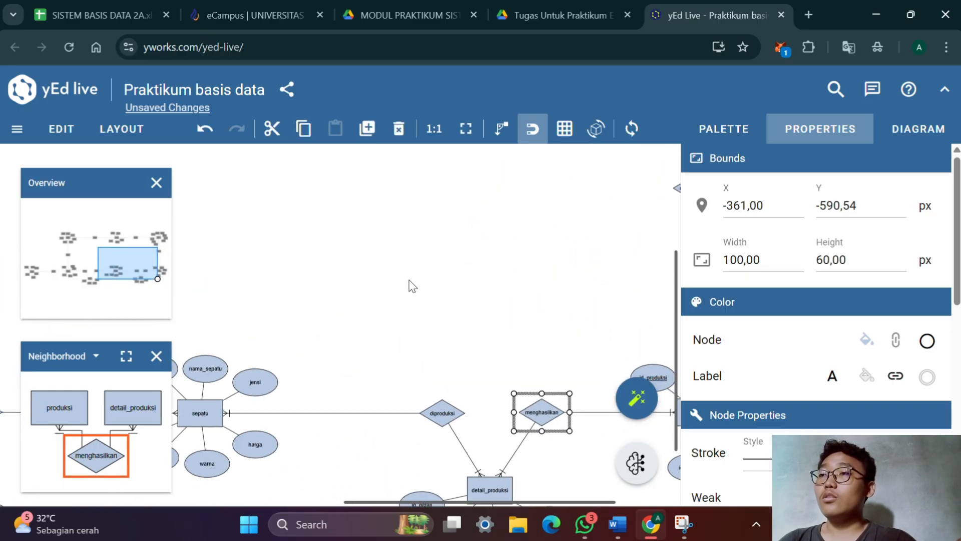
scroll(411, 286, "down", 6)
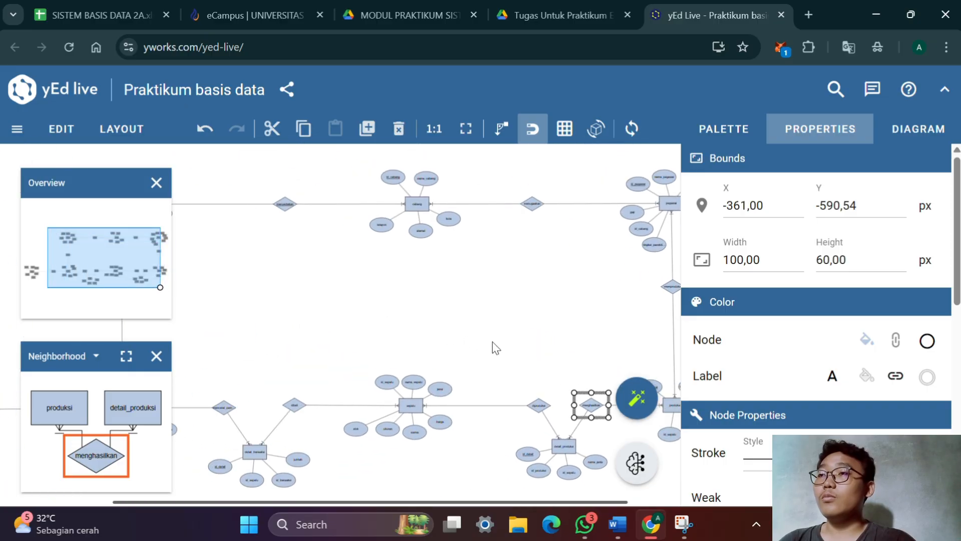
scroll(486, 344, "up", 2)
left_click_drag(411, 327, 580, 279)
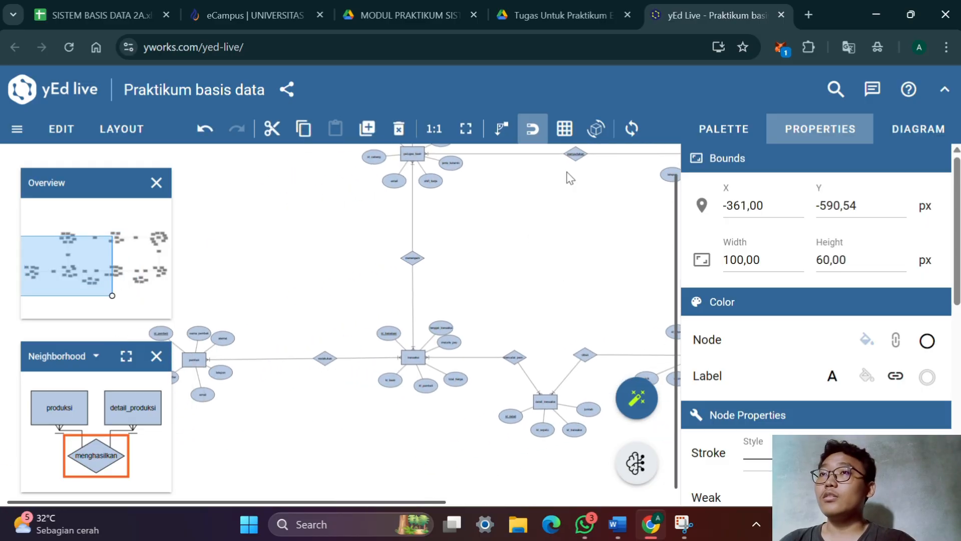
Switch to the practicum module PDF and review the final ERD example for Contoh Kasus 1 in Gambar 3.34
left_click(599, 19)
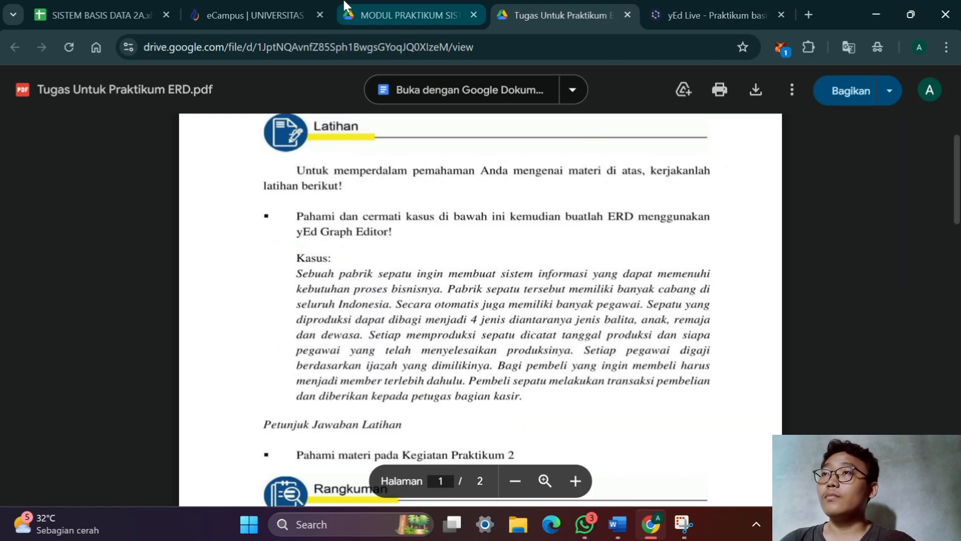
left_click(409, 20)
scroll(350, 263, "down", 5)
scroll(345, 258, "down", 15)
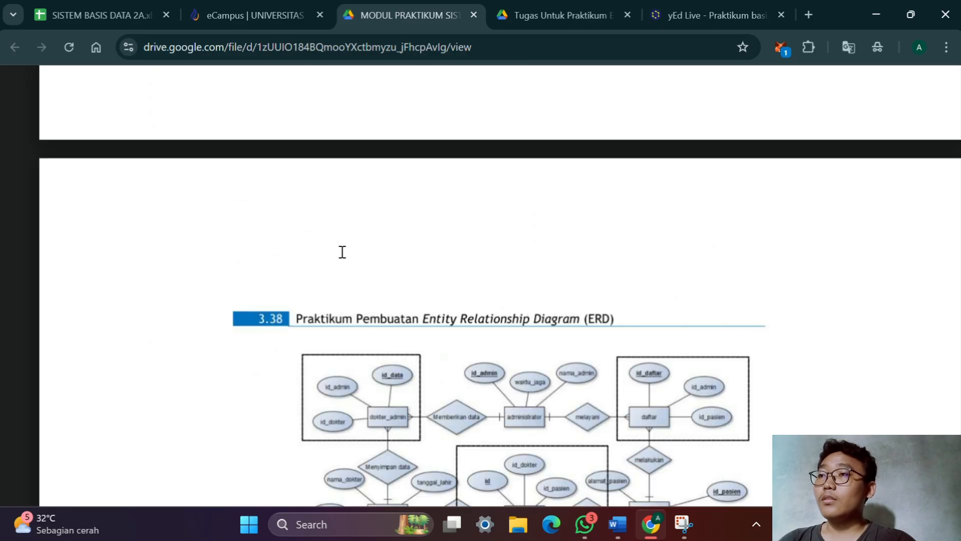
scroll(342, 251, "up", 5)
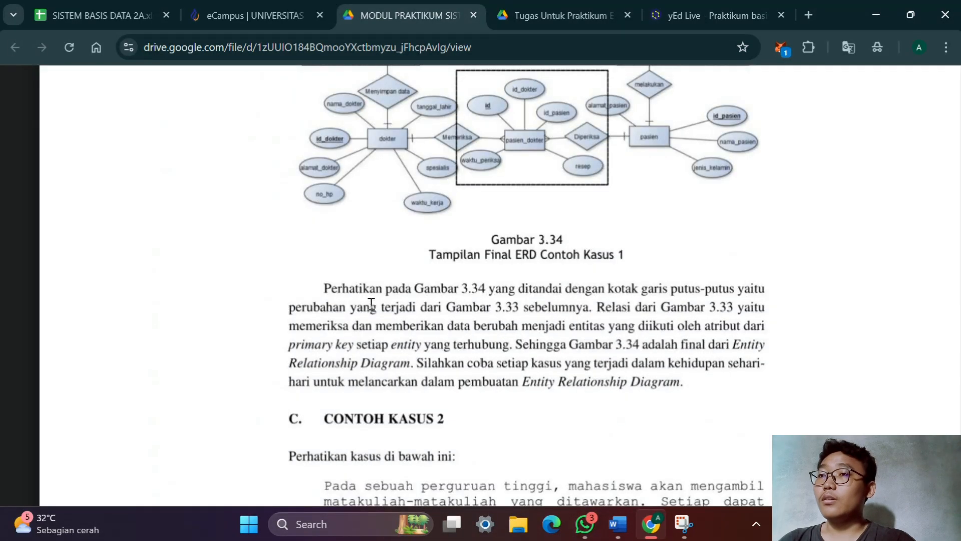
Return to yEd Live and compare the shoe factory ERD's entities and relationships with the module's final example
left_click(708, 11)
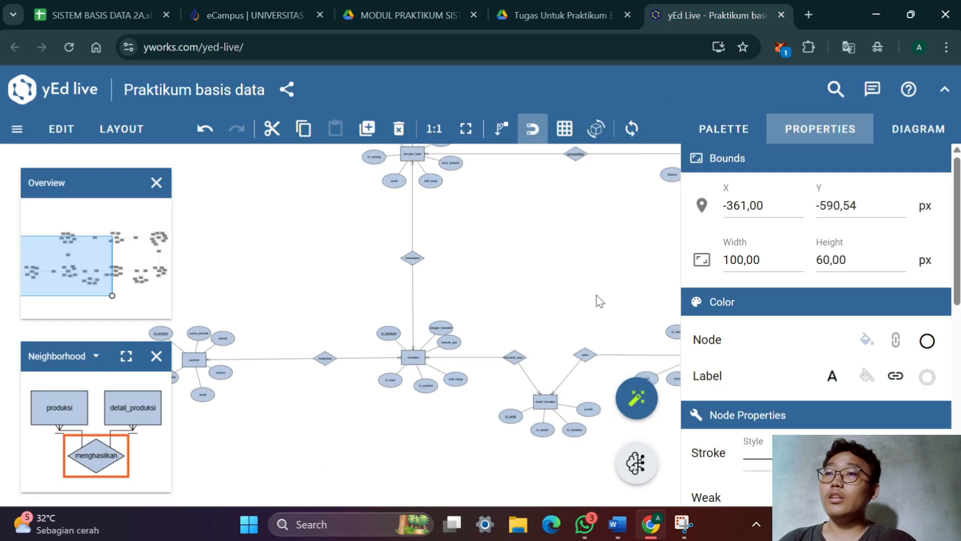
scroll(496, 300, "down", 1)
left_click_drag(497, 302, 266, 382)
left_click_drag(501, 373, 356, 333)
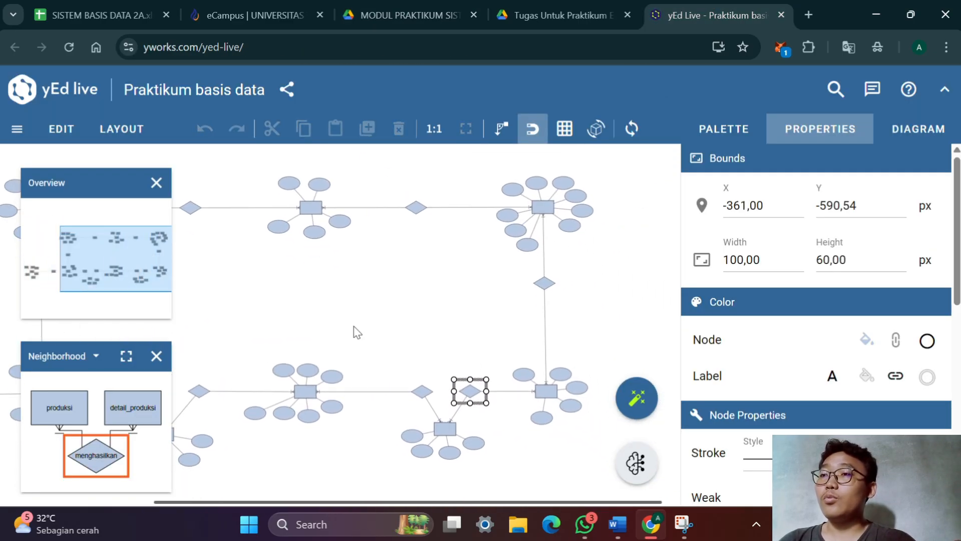
left_click(453, 9)
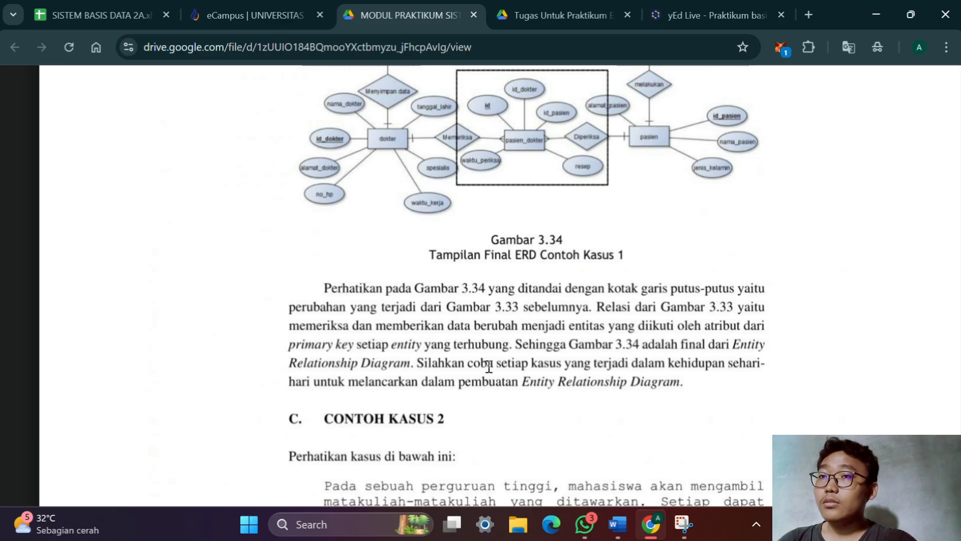
left_click(726, 6)
left_click_drag(585, 364, 728, 336)
left_click_drag(547, 206, 493, 304)
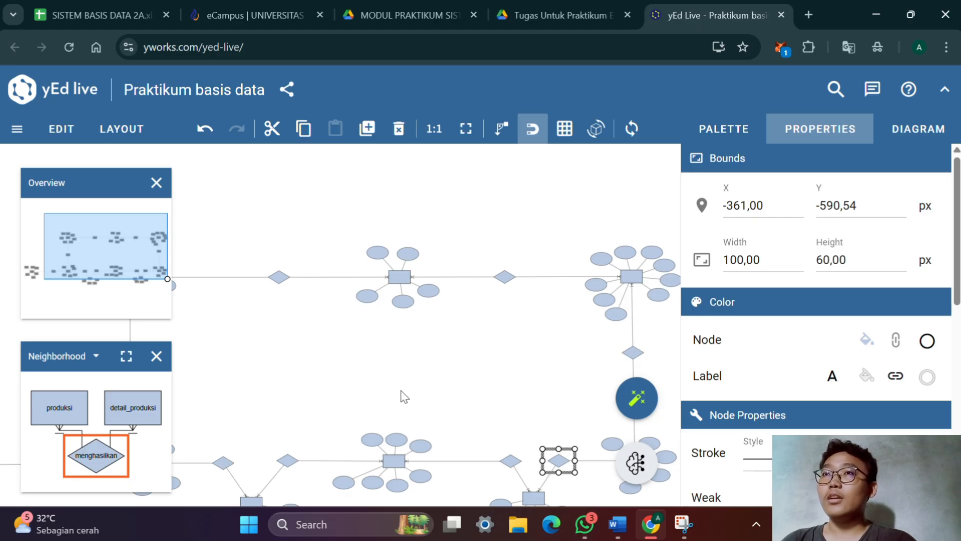
Check the assignment PDF's shoe factory case and its Rangkuman of ERD steps against the finished diagram in yEd Live
left_click(561, 15)
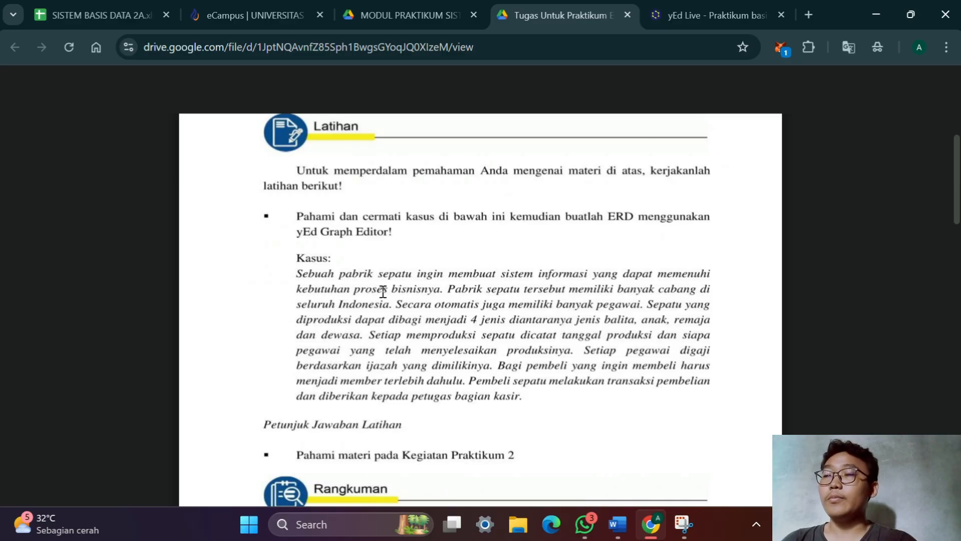
key("ctrl+Tab")
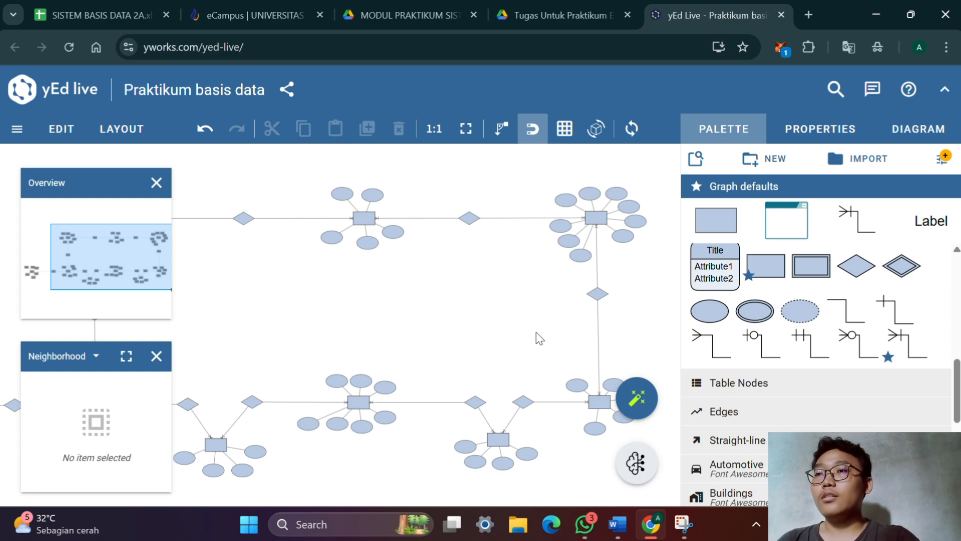
scroll(535, 337, "left", 5)
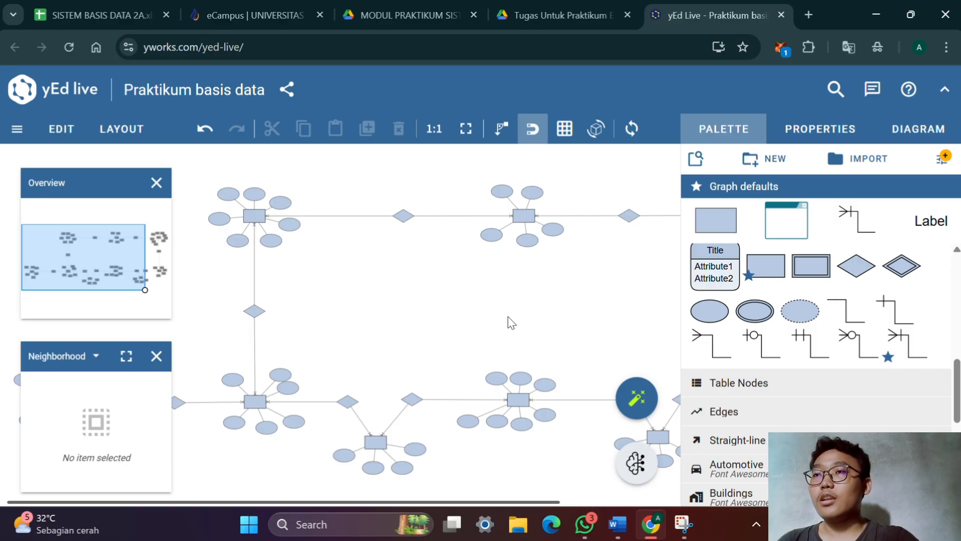
left_click(592, 17)
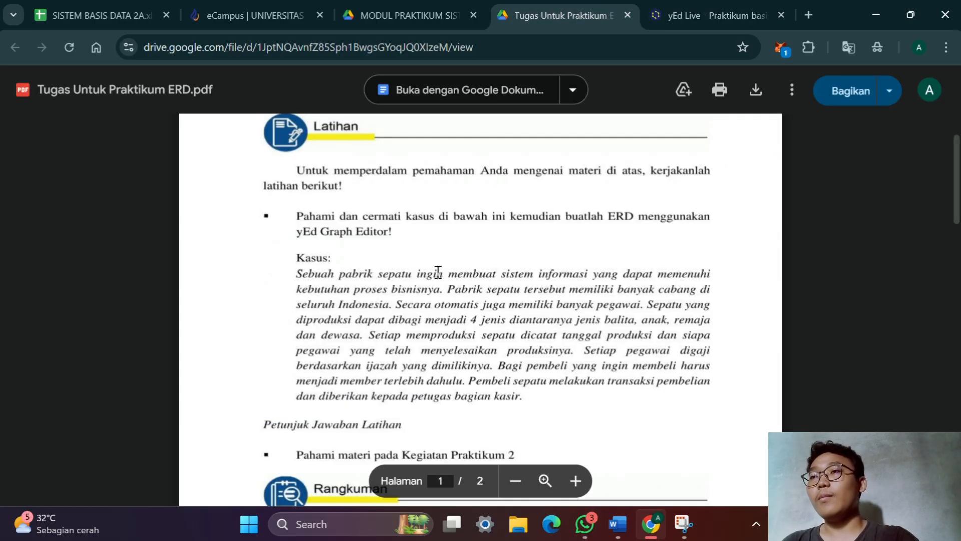
scroll(470, 288, "down", 5)
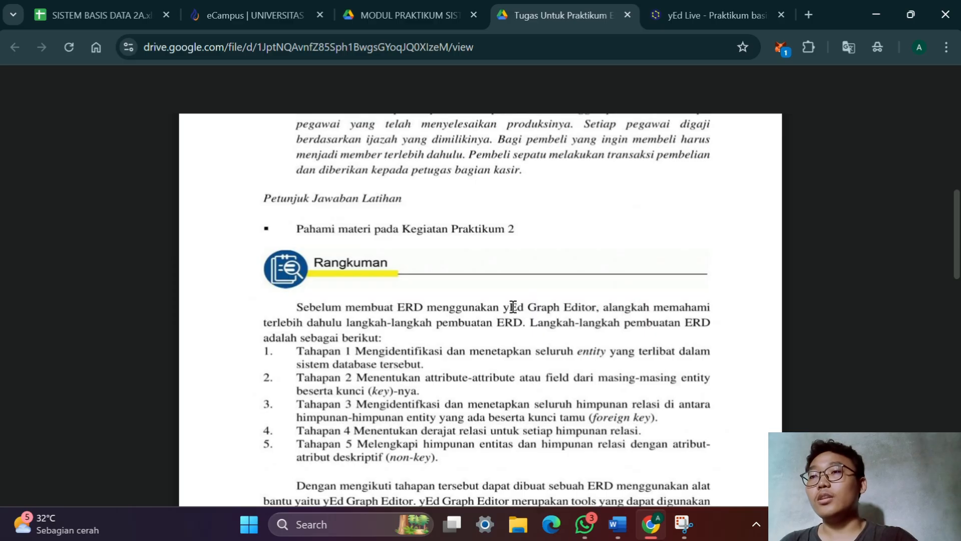
left_click(674, 11)
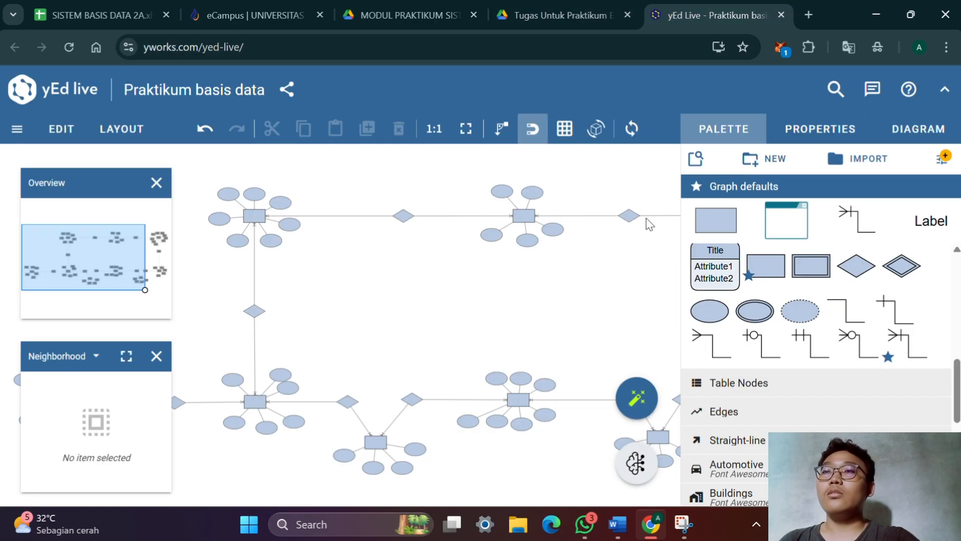
left_click_drag(594, 310, 502, 322)
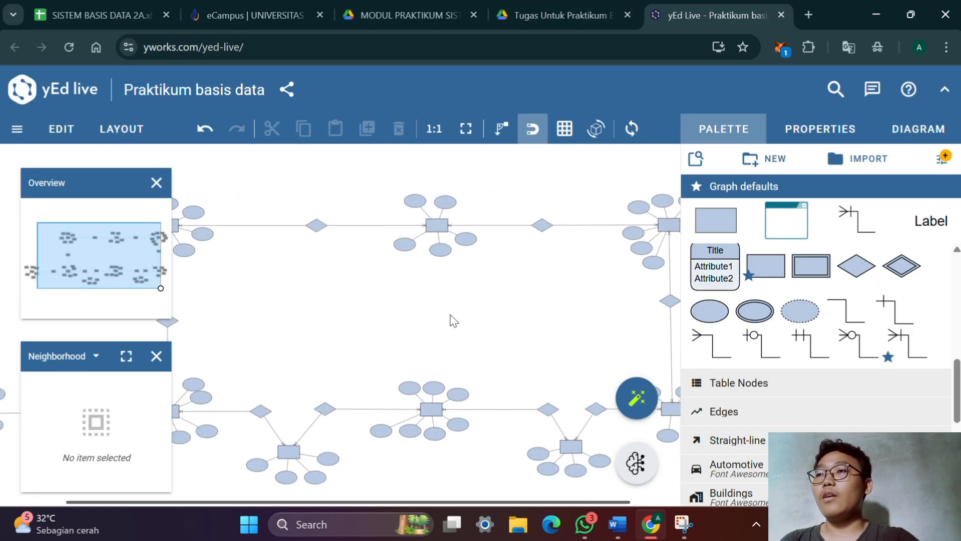
left_click_drag(430, 321, 442, 320)
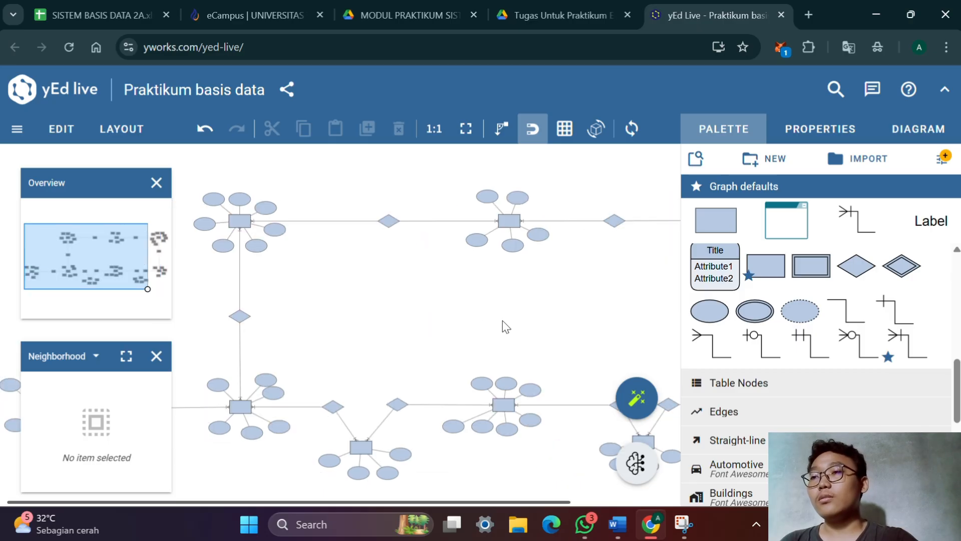